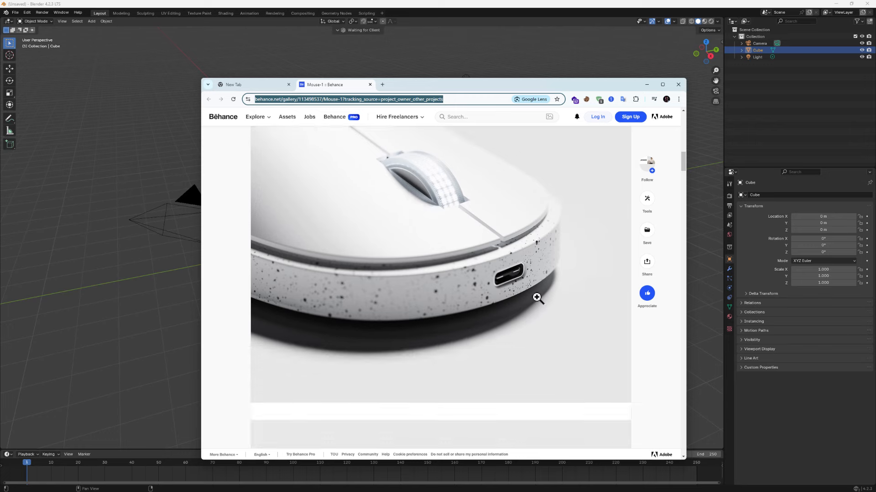
- Examine the Mouse-1 reference photos on the Behance project page, including the front port and rear bumper
scroll(496, 341, down, 3)
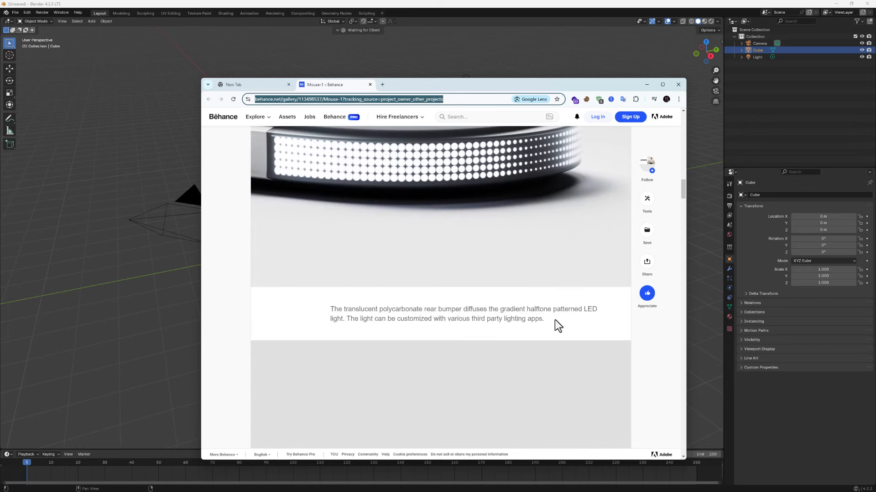
scroll(523, 353, down, 3)
drag(425, 89, 873, 50)
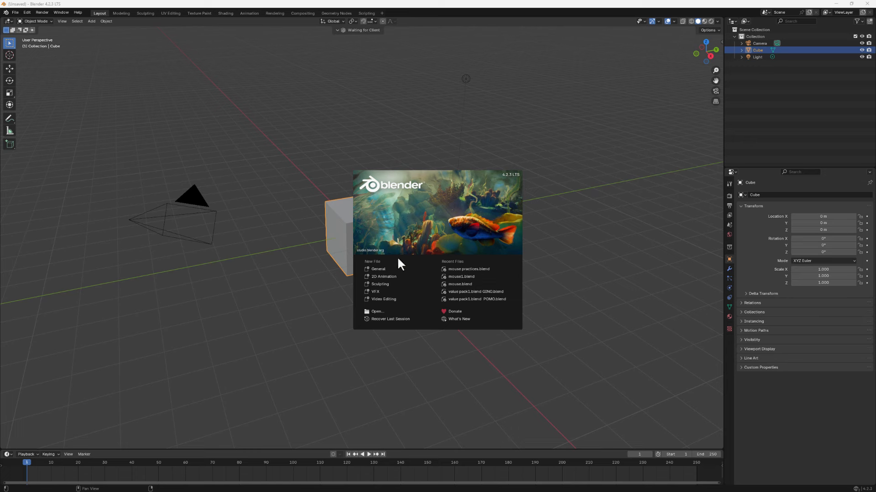
- Start a new General file in Blender and delete the default cube and light
click(379, 269)
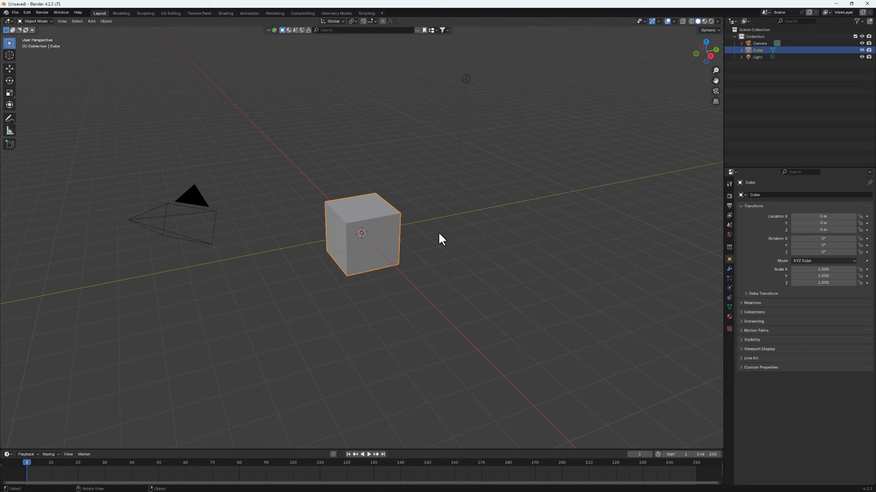
drag(527, 63, 299, 323)
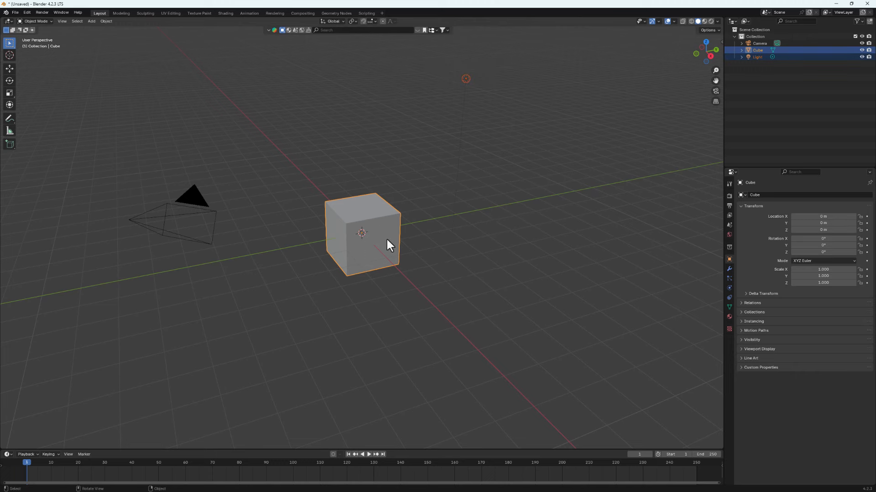
key(x)
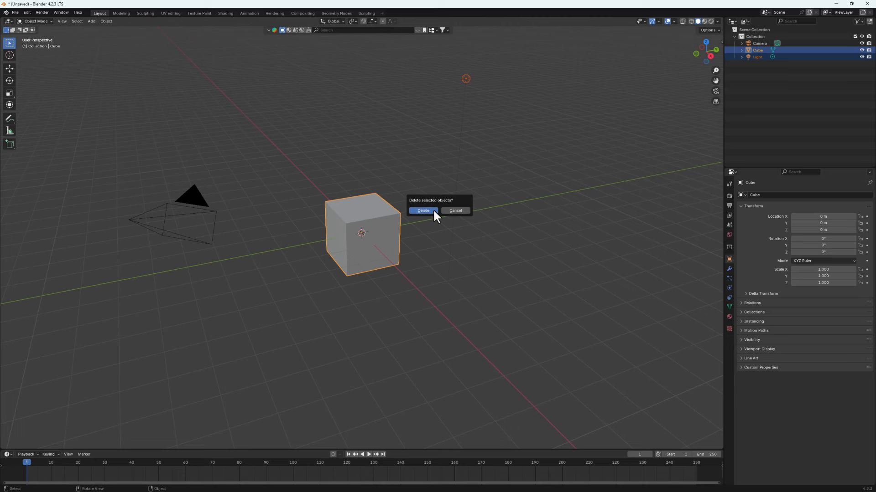
click(434, 211)
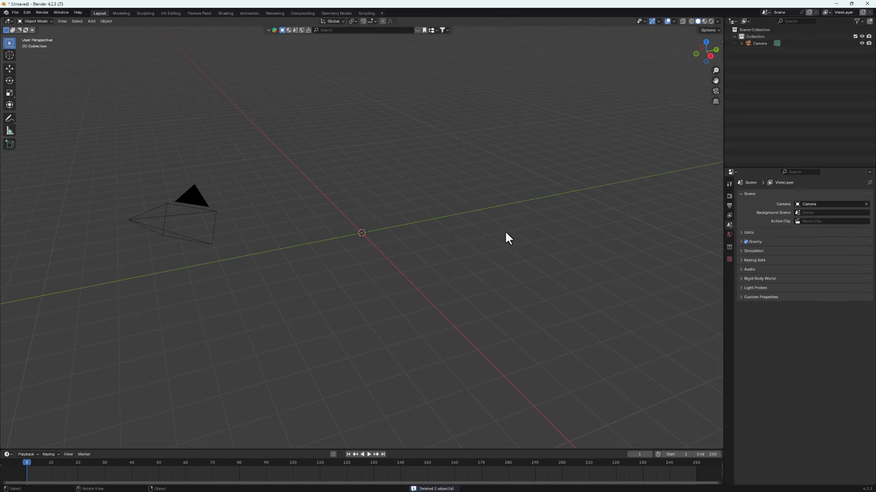
- Switch to the top orthographic view and bring in top.png as a reference image near the world origin
click(705, 41)
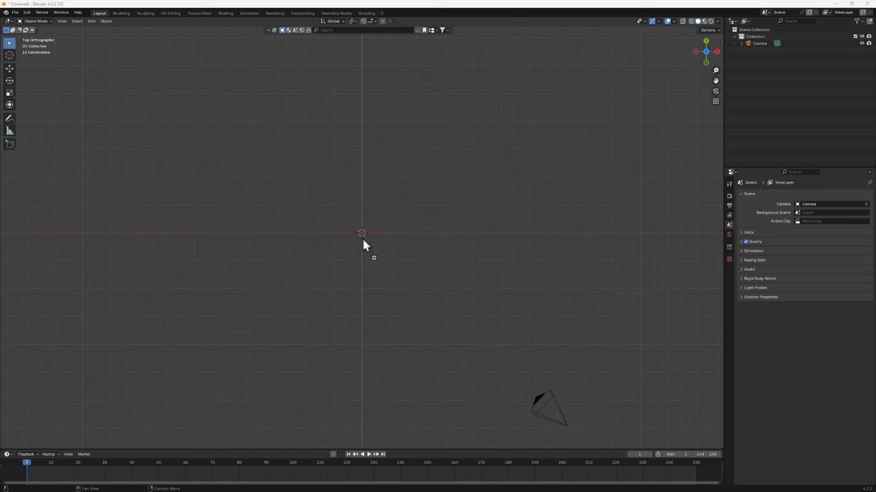
drag(362, 237, 362, 238)
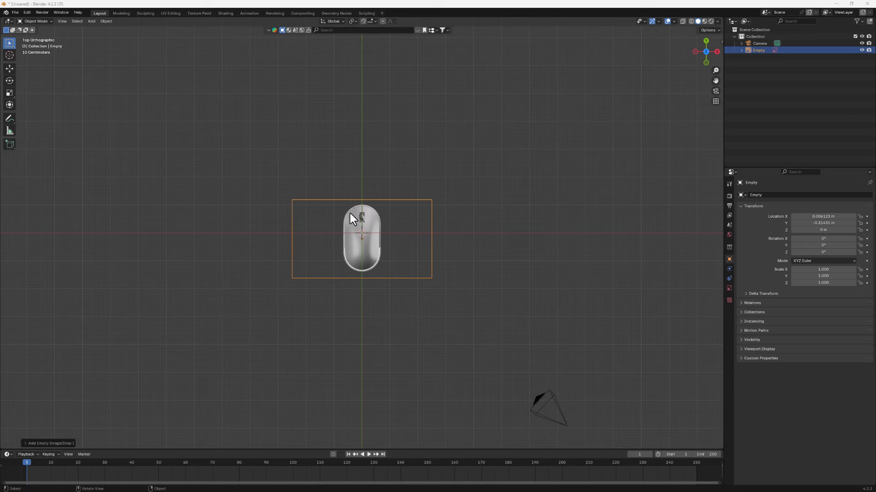
scroll(351, 229, up, 4)
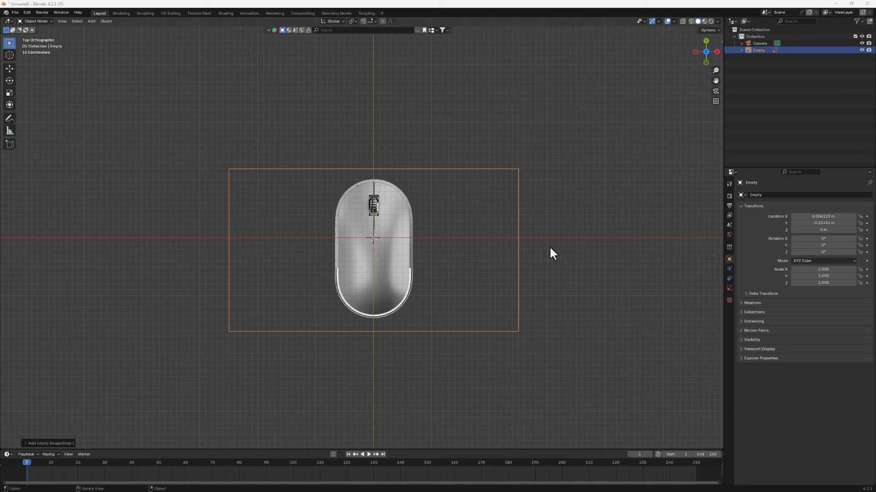
- Centre the reference image on the world origin by setting its X and Y location to 0
click(608, 214)
key(n)
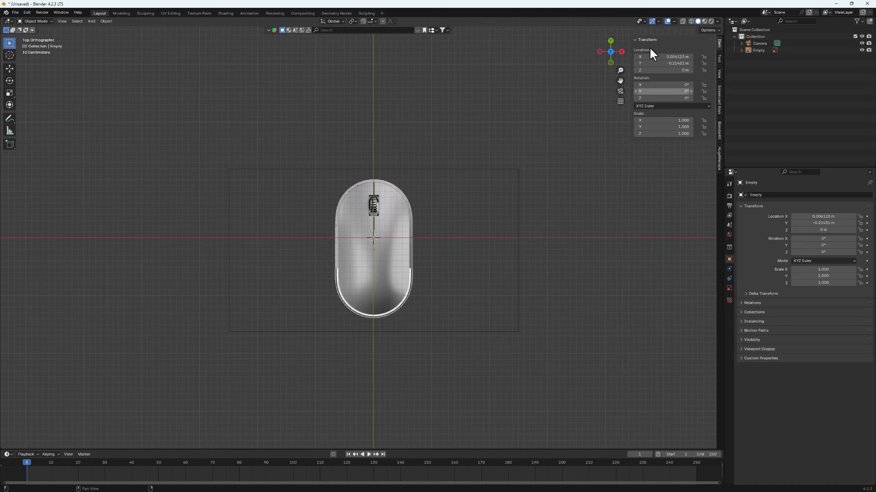
click(675, 63)
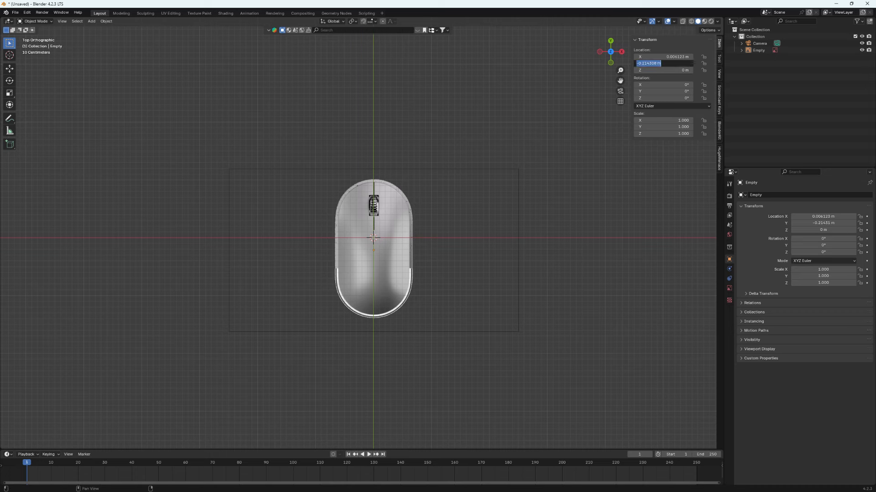
text(0)
key(Return)
click(672, 57)
text(0)
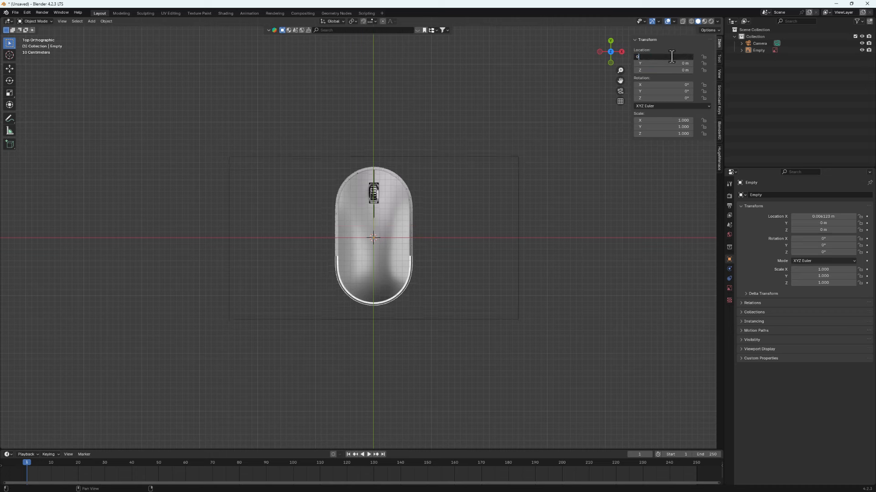
key(Return)
- Enable the Outliner's selectability toggles and make the reference image empty unselectable
scroll(354, 180, up, 2)
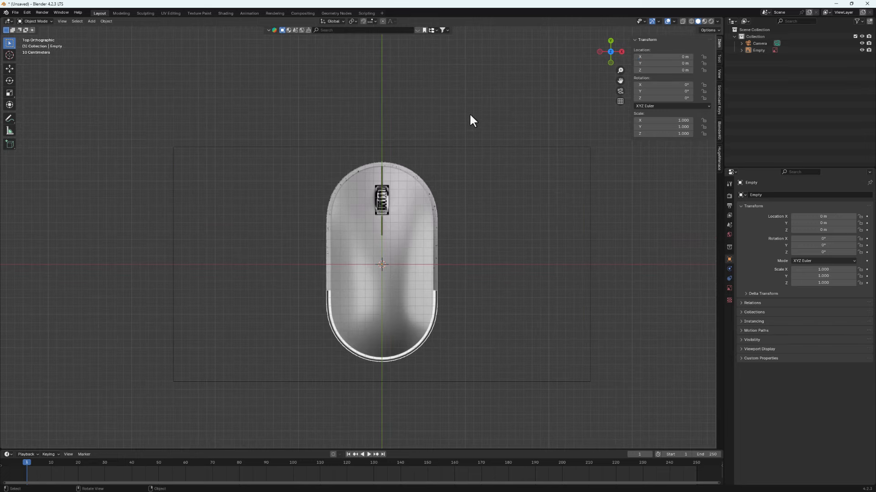
click(816, 50)
click(858, 22)
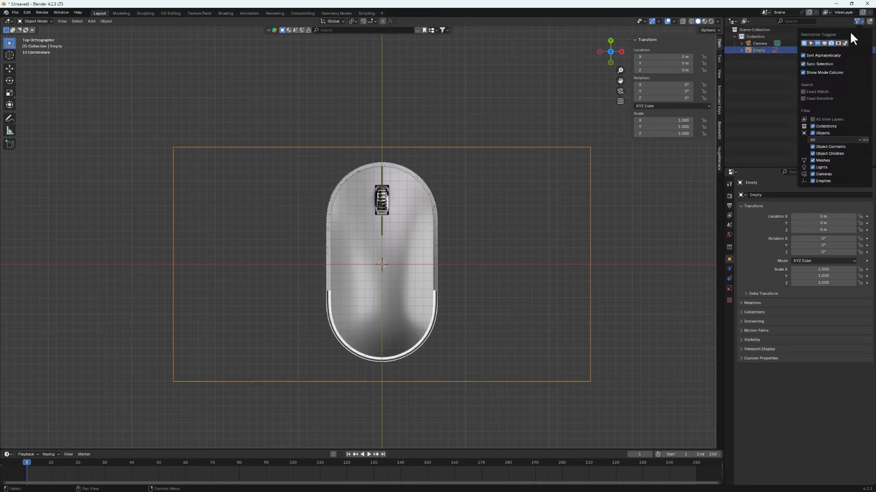
click(810, 43)
click(761, 91)
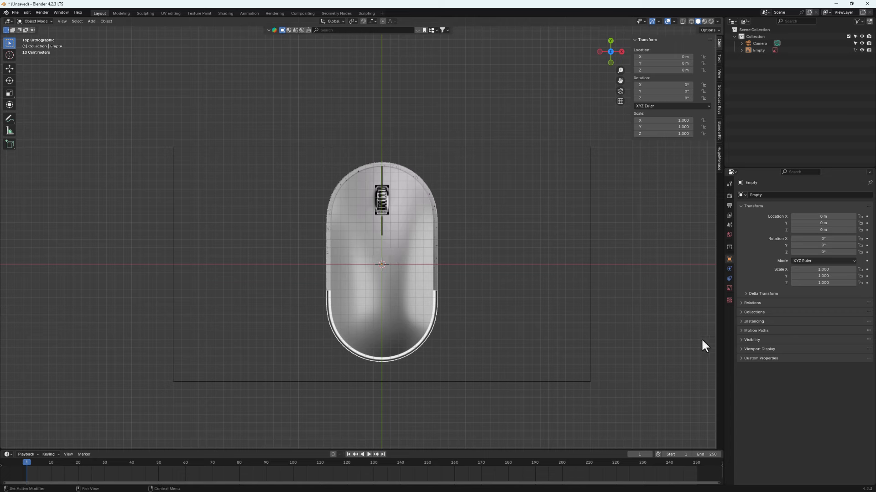
- Set the reference image's depth to Front, enable its opacity and lower it to about 0.45
click(729, 289)
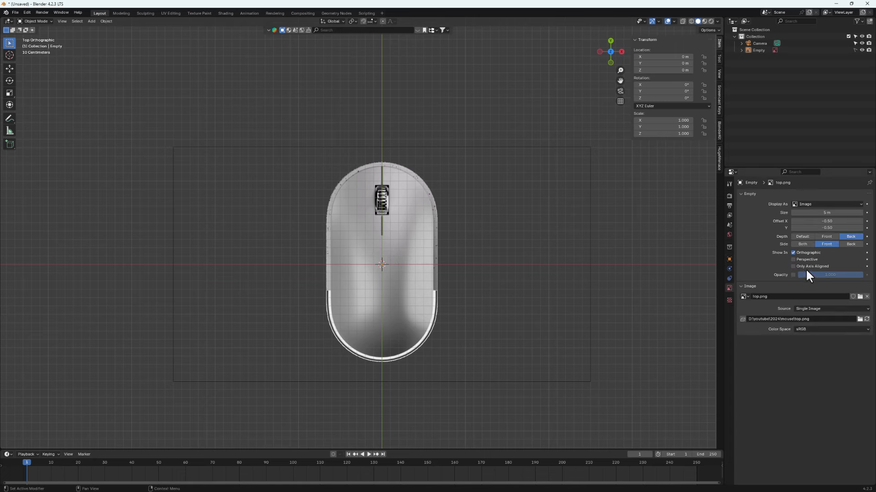
click(824, 235)
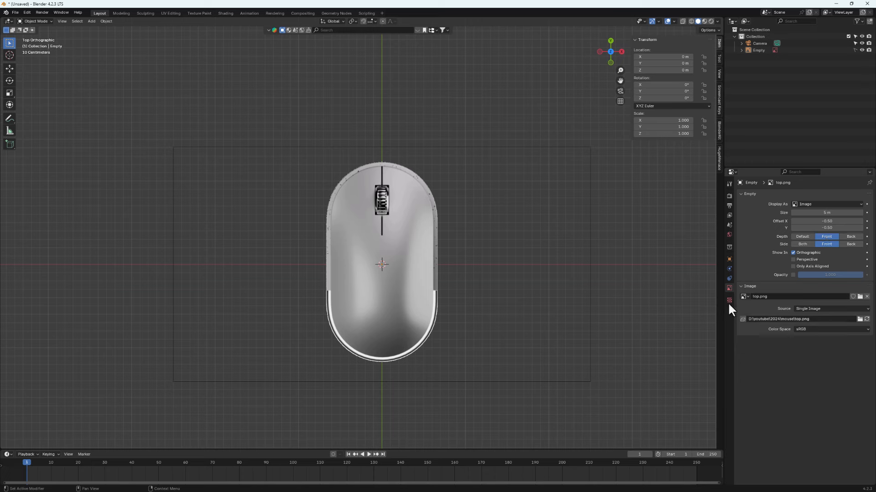
click(793, 275)
drag(848, 273, 826, 273)
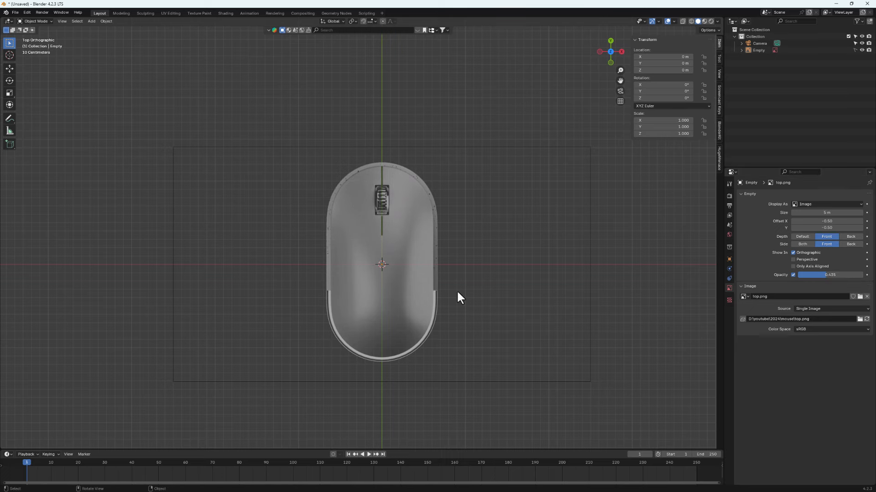
- Examine the finished mouse render in untitled.png and put the image viewer away
shift+middle_drag(346, 295, 352, 280)
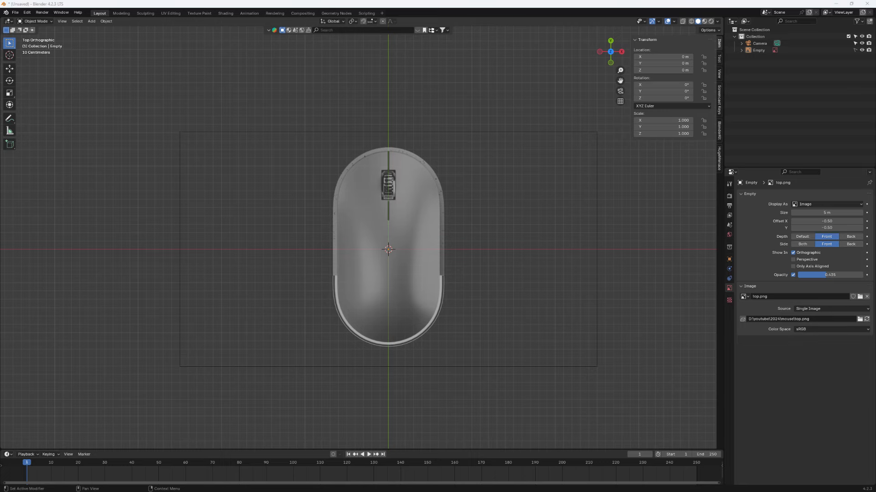
drag(875, 146, 195, 84)
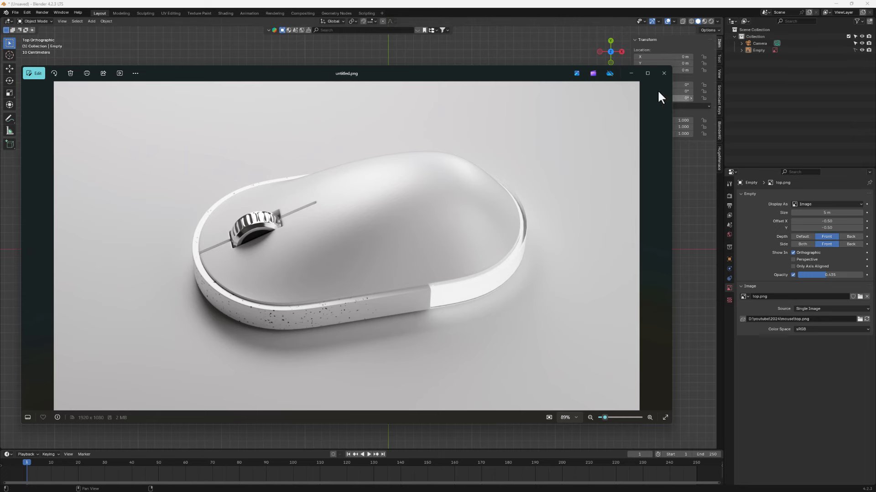
click(631, 73)
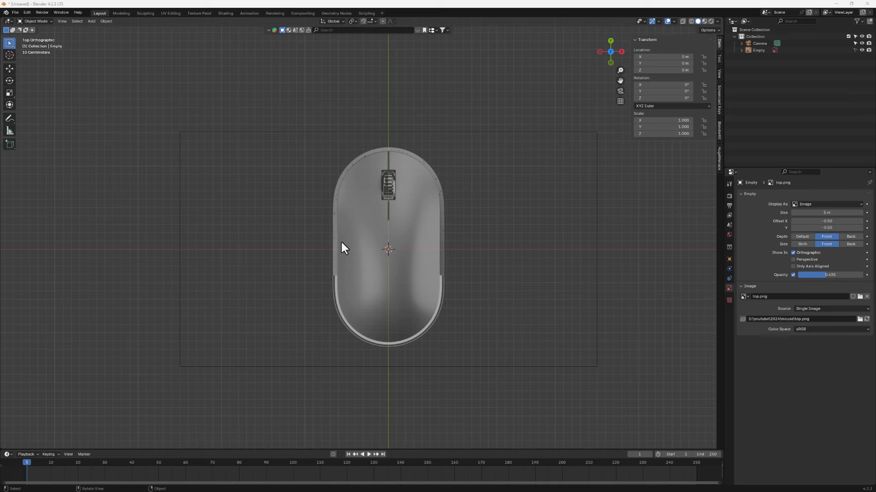
- Add a mesh circle with 14 vertices at the world origin
key(shift+a)
mouse_move(349, 245)
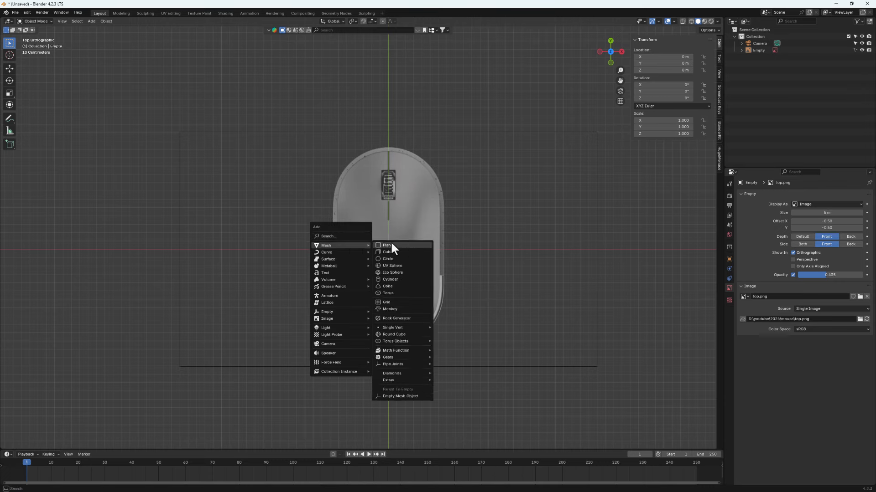
click(387, 259)
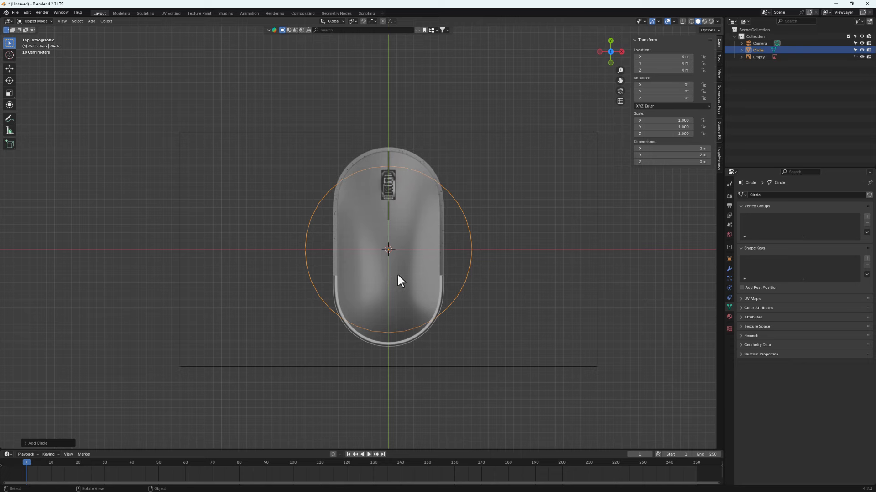
click(27, 442)
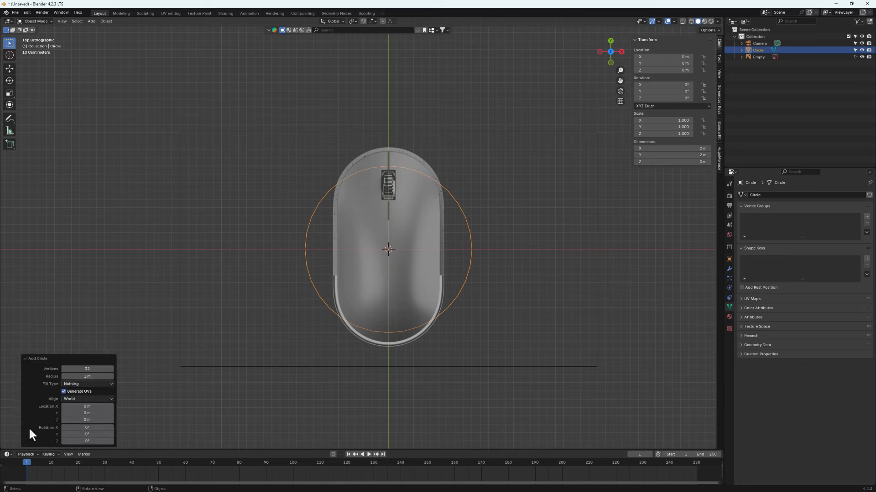
click(87, 370)
text(14)
key(Return)
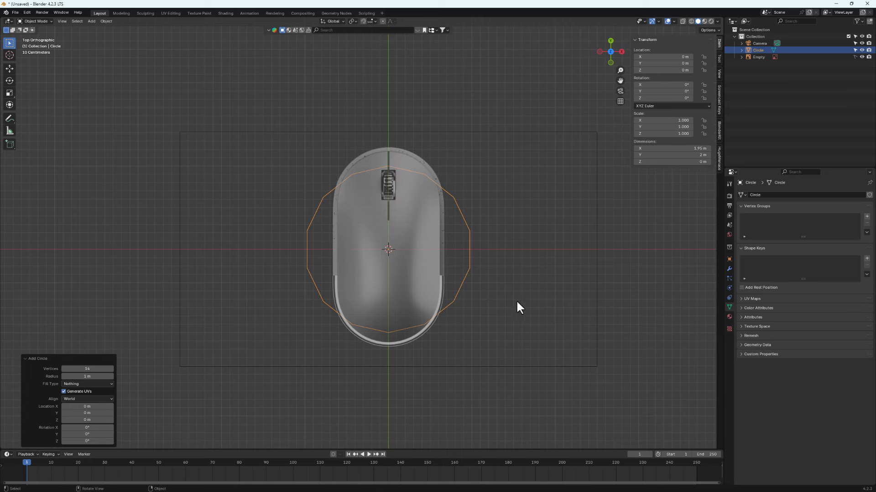
- Scale the circle to about 0.683 so it matches the mouse's width, and apply its scale
drag(482, 155, 263, 365)
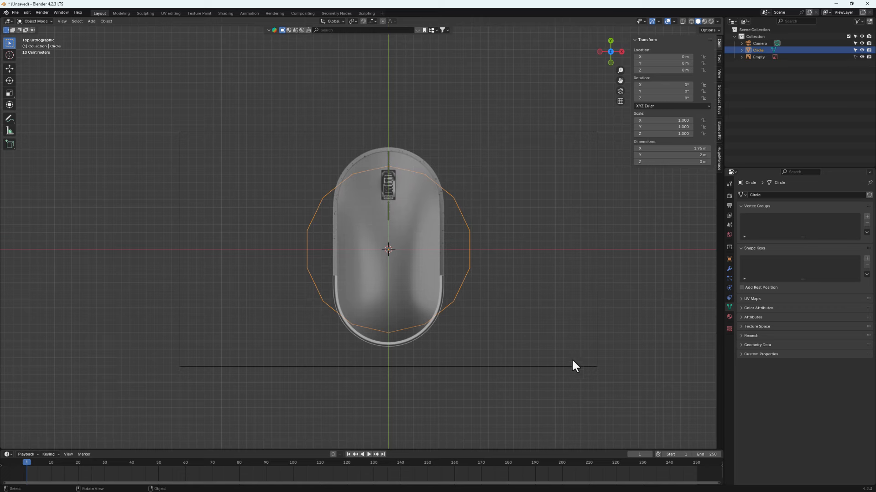
key(s)
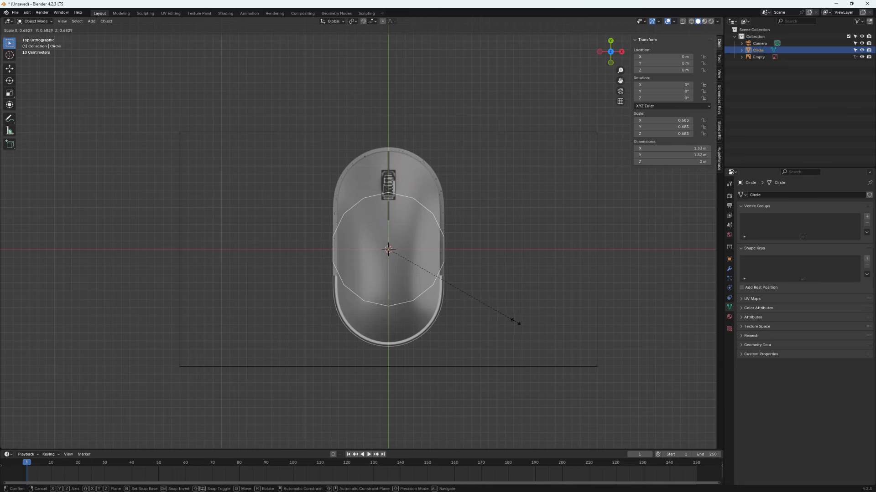
click(514, 322)
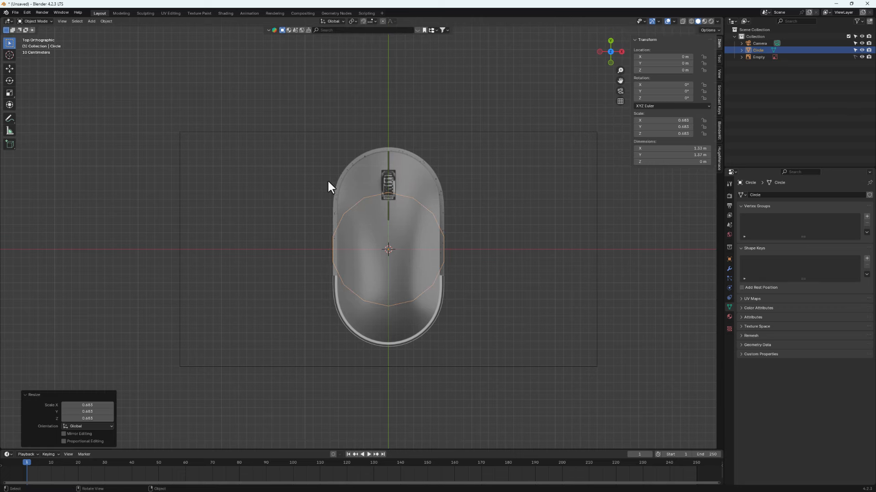
key(ctrl+a)
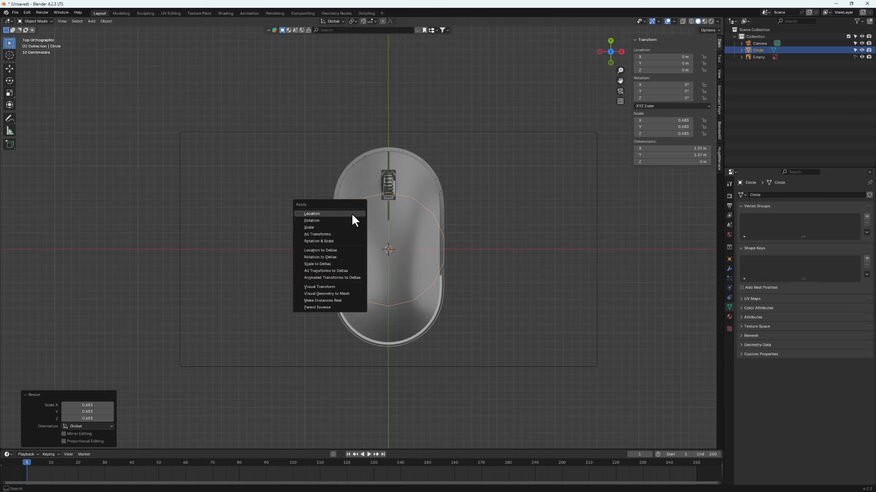
click(339, 228)
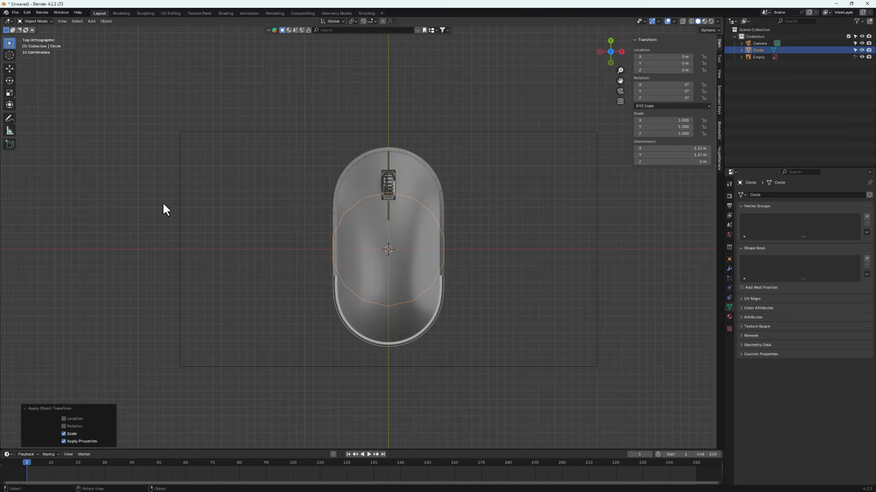
- In Edit Mode, move the circle's front half of vertices about 0.562 m along Y to the mouse's front edge
key(Tab)
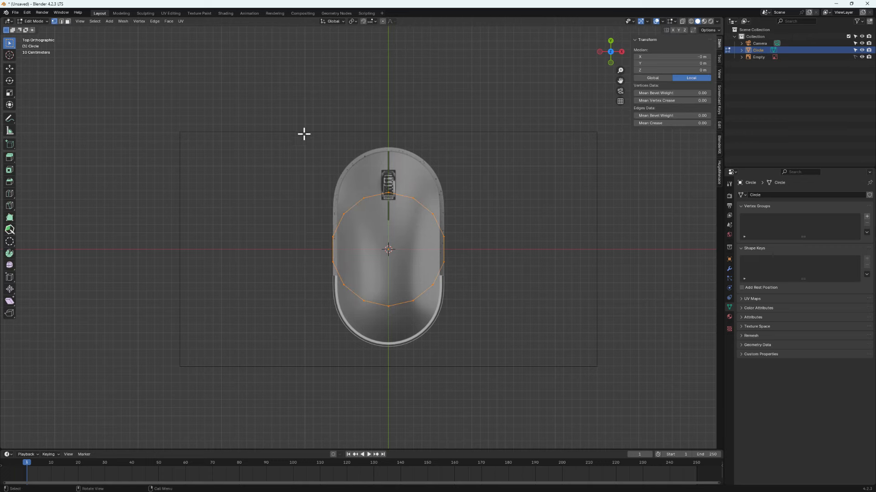
drag(300, 177, 479, 248)
scroll(389, 185, up, 3)
shift+middle_drag(394, 210, 430, 254)
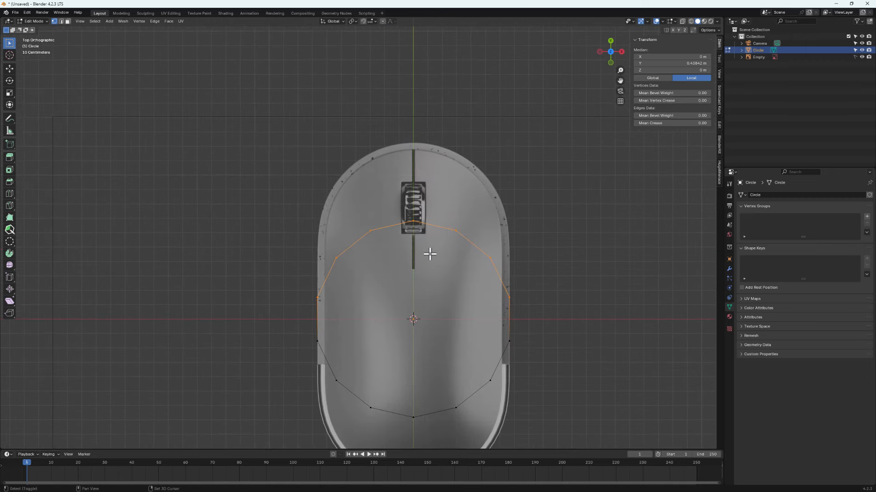
scroll(430, 254, up, 1)
key(g)
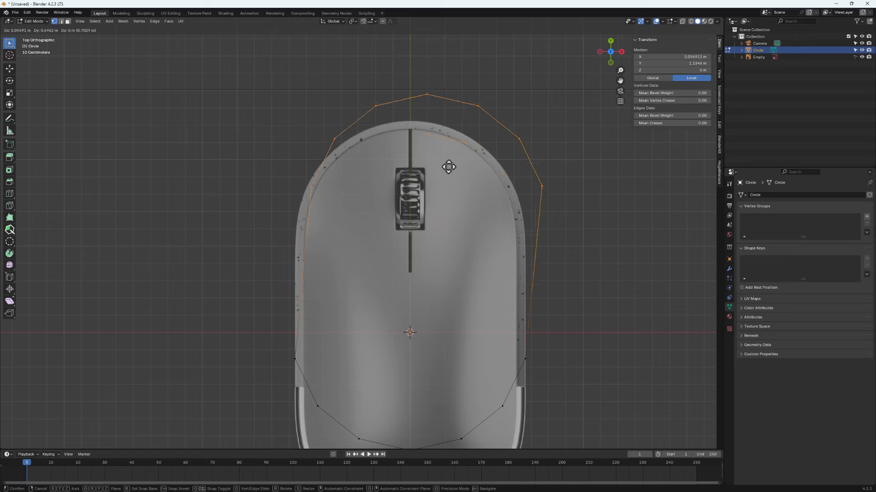
key(y)
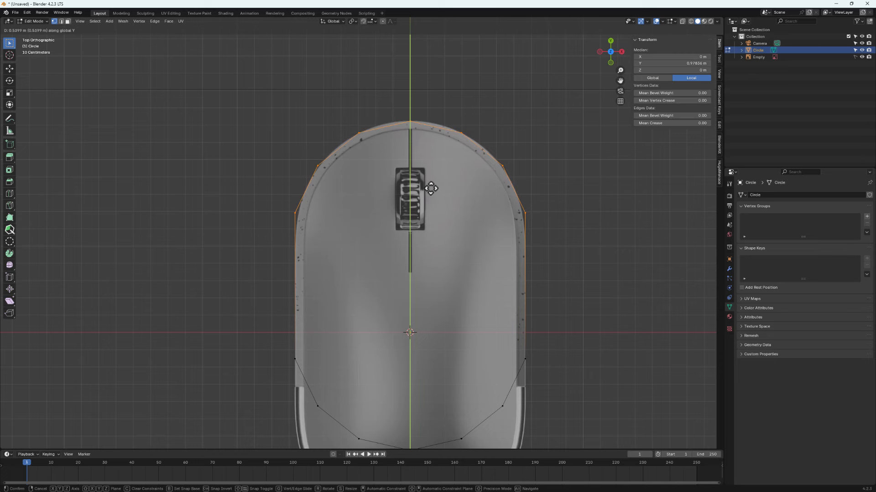
click(431, 188)
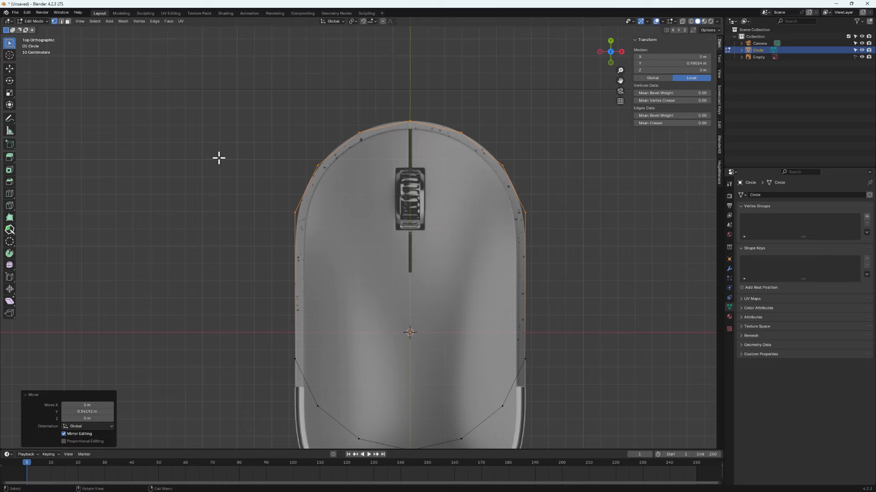
- Move the circle's rear half of vertices about -0.508 m along Y to the mouse's back edge in the reference
scroll(370, 262, down, 5)
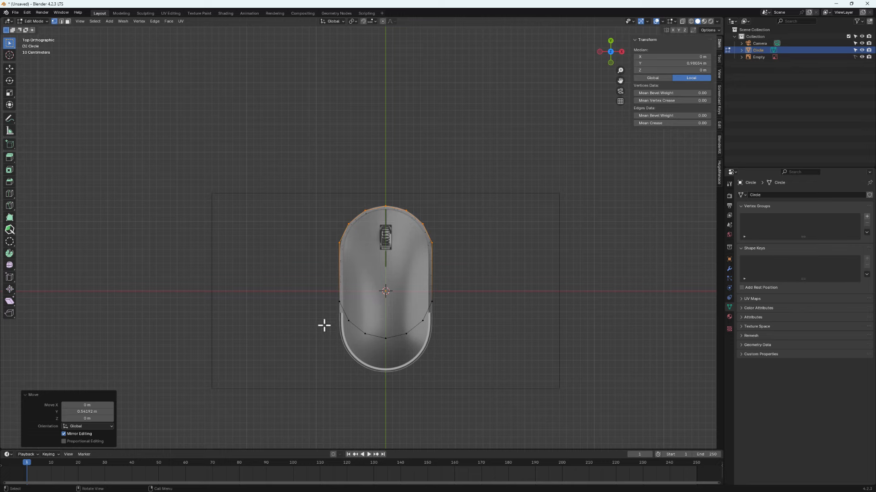
shift+middle_drag(365, 361, 372, 298)
drag(324, 231, 439, 278)
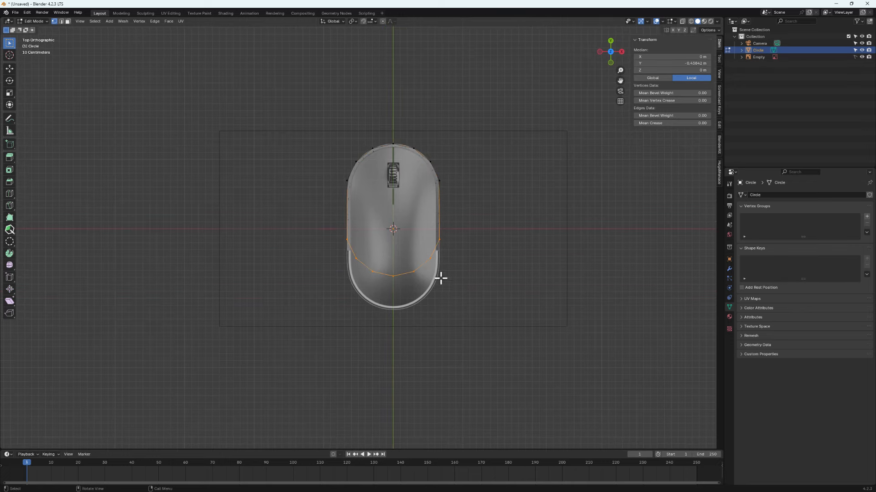
scroll(421, 268, up, 4)
key(g)
key(y)
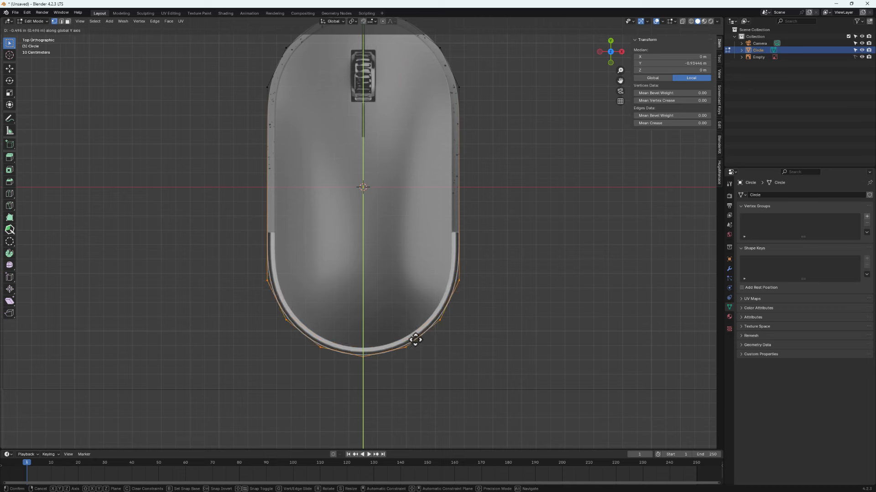
click(415, 341)
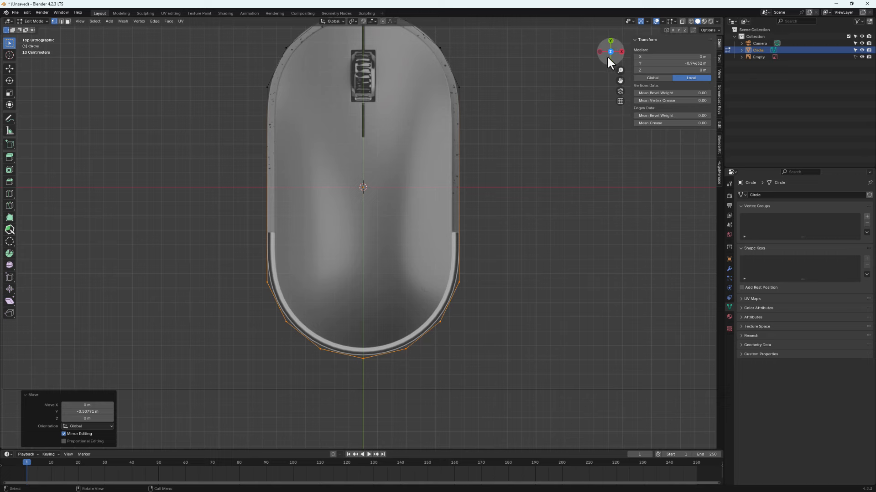
- Select the whole outline and extrude it straight up about 0.184 m along Z into a vertical band
drag(596, 63, 345, 267)
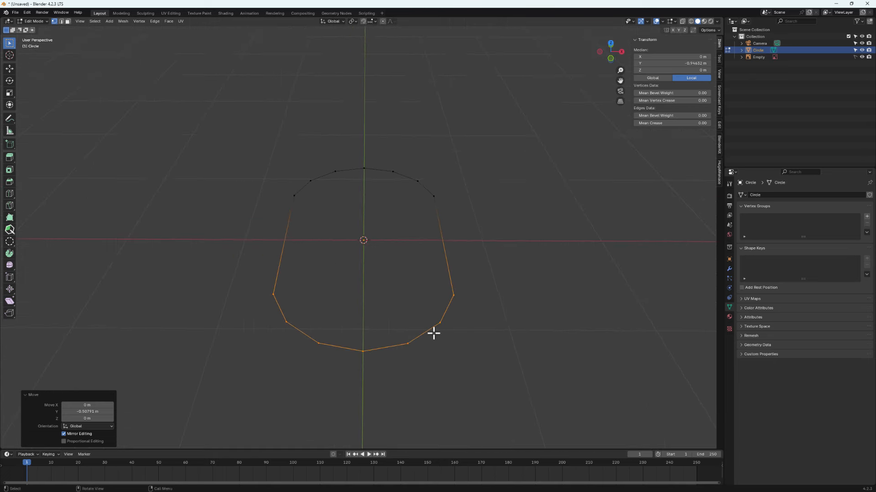
middle_drag(336, 327, 318, 300)
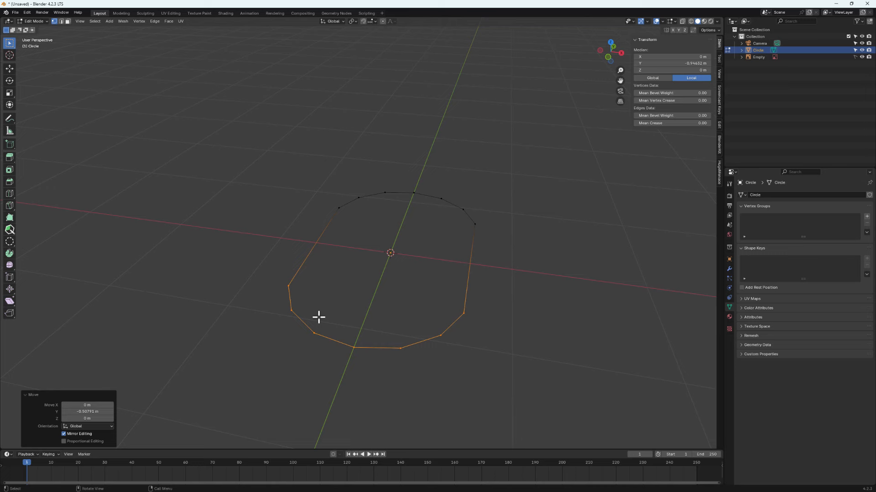
key(a)
middle_drag(408, 348, 434, 333)
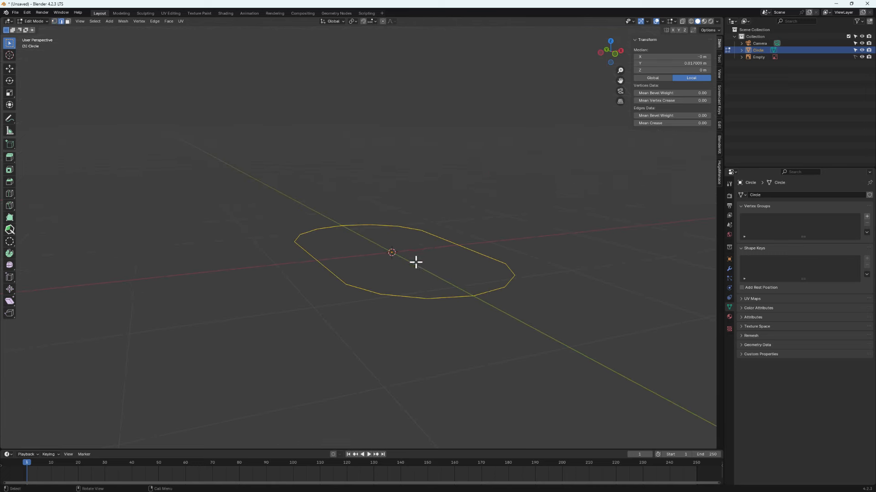
key(e)
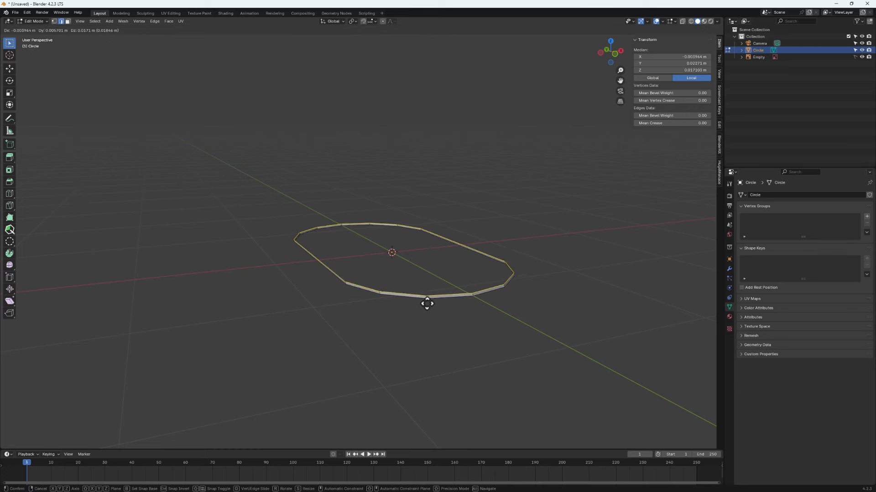
key(z)
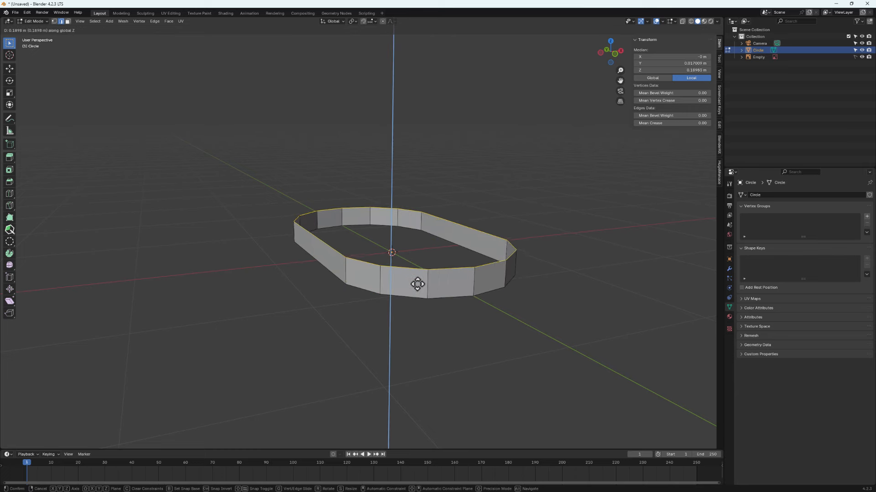
click(417, 287)
- Raise the band's upper edge loop by about 0.009 m along Z
mouse_move(439, 324)
middle_down()
mouse_move(492, 305)
mouse_move(441, 318)
middle_up()
key(g)
key(z)
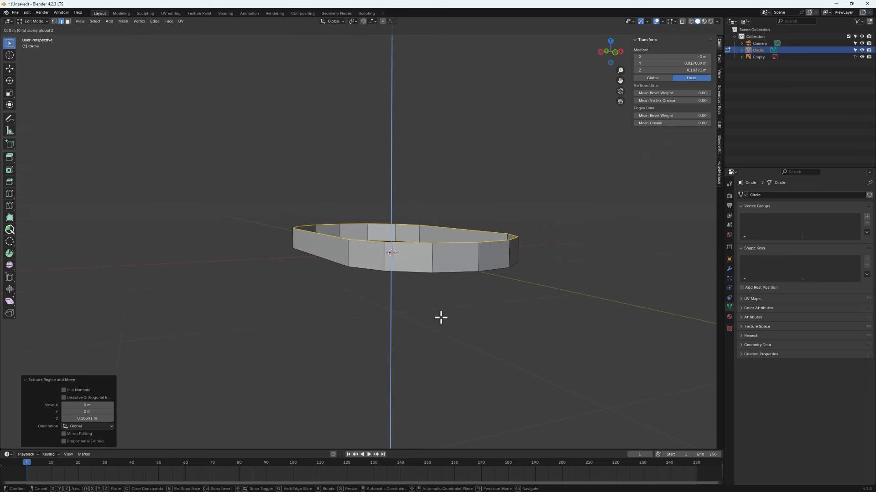
click(439, 317)
middle_drag(319, 233, 385, 205)
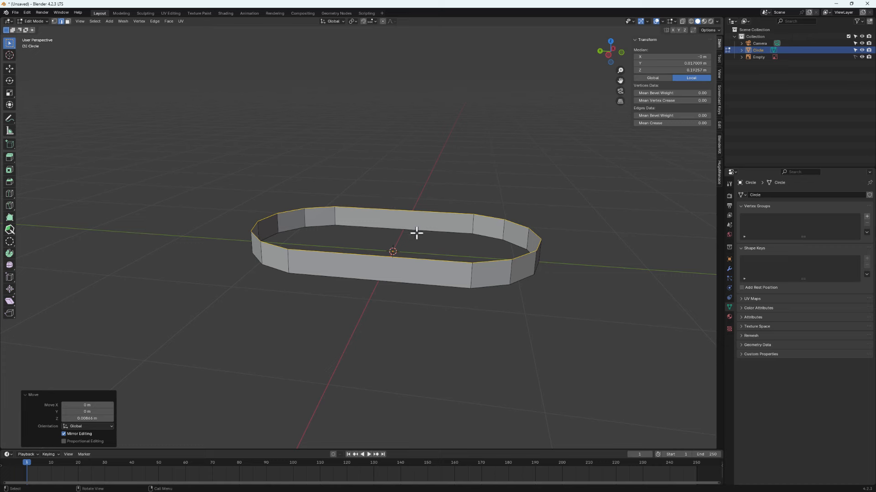
- In Object Mode, add a level 2 Subdivision Surface modifier to the band and show its modifier settings
key(Tab)
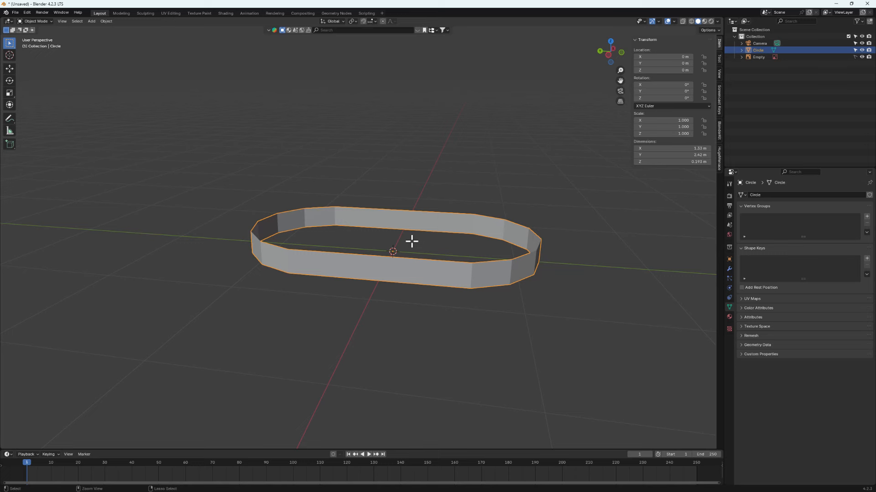
key(ctrl+2)
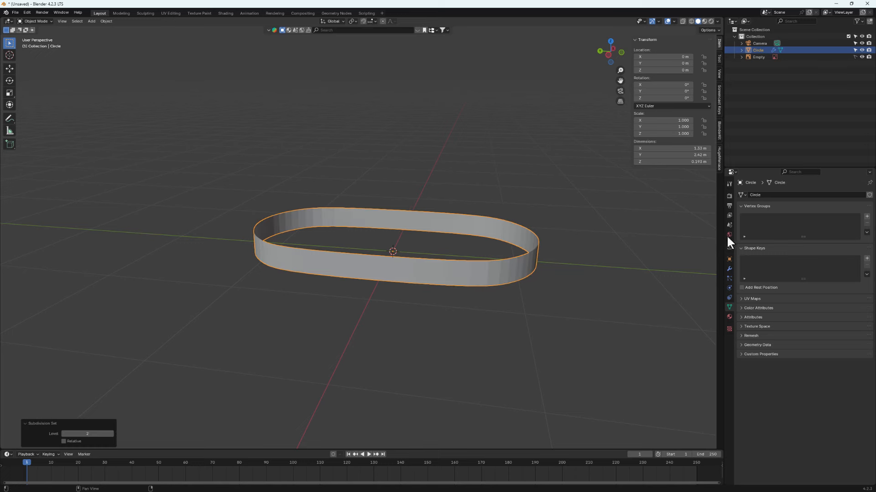
middle_drag(412, 307, 372, 301)
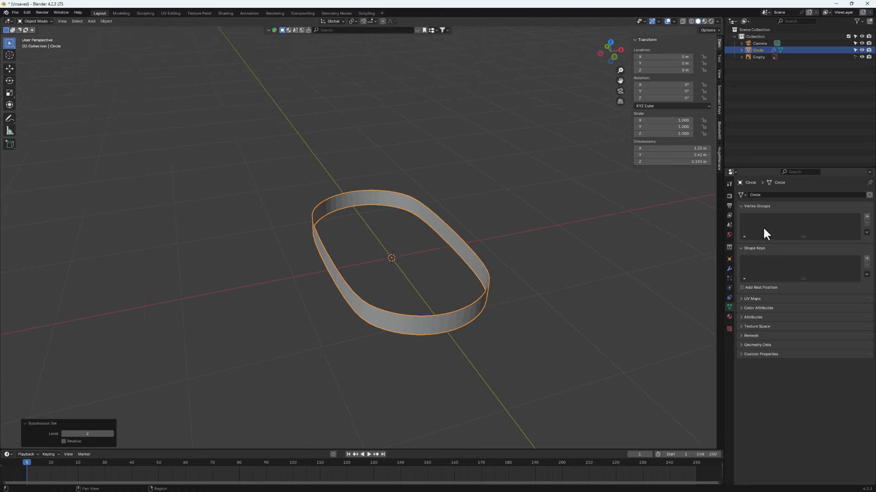
click(728, 269)
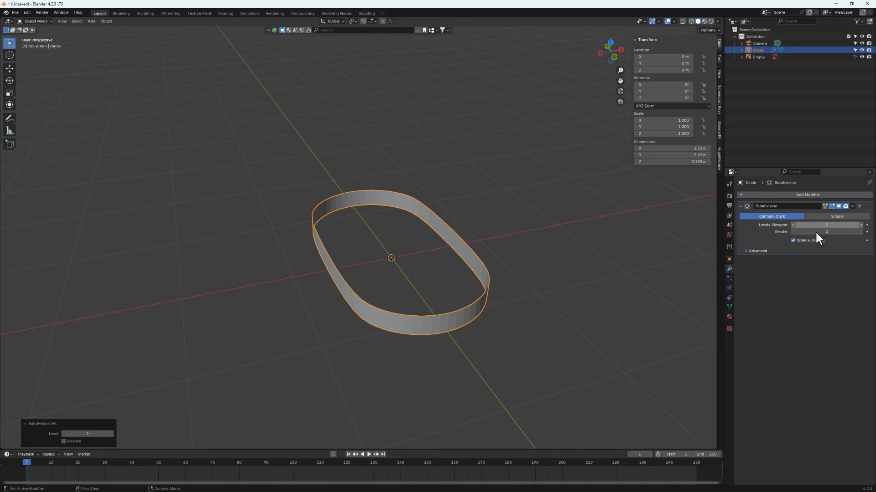
middle_drag(318, 272, 375, 281)
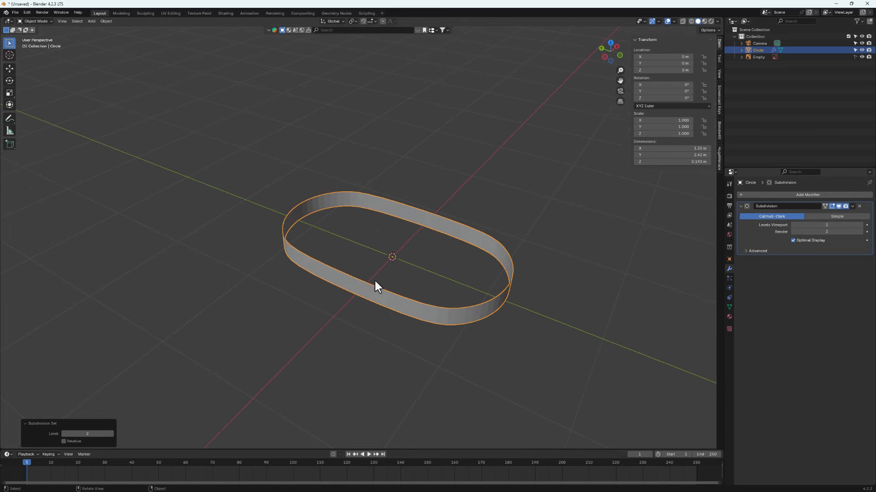
- In Edit Mode, add three evenly spaced vertical loop cuts across one long straight side of the band
key(Tab)
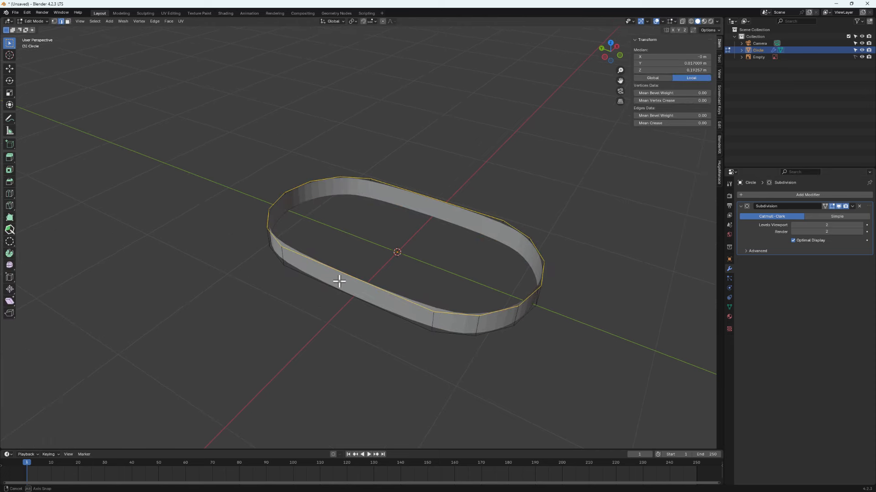
middle_drag(337, 280, 346, 272)
key(ctrl+r)
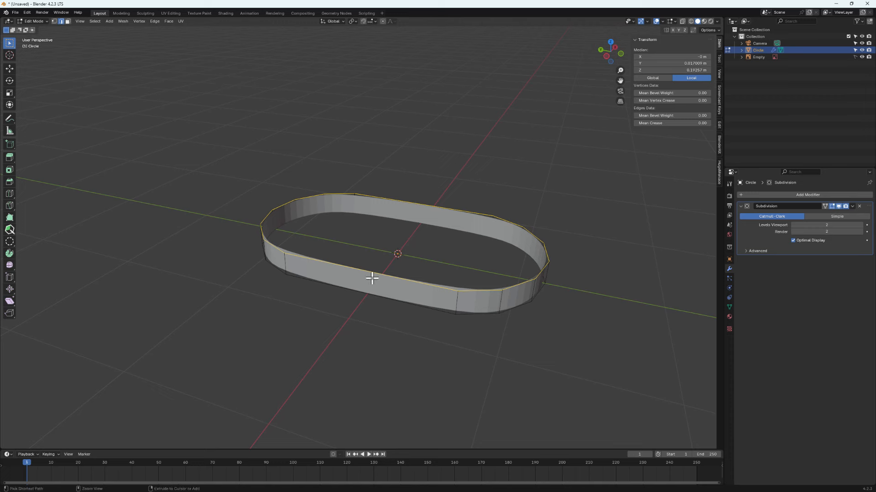
scroll(372, 279, up, 1)
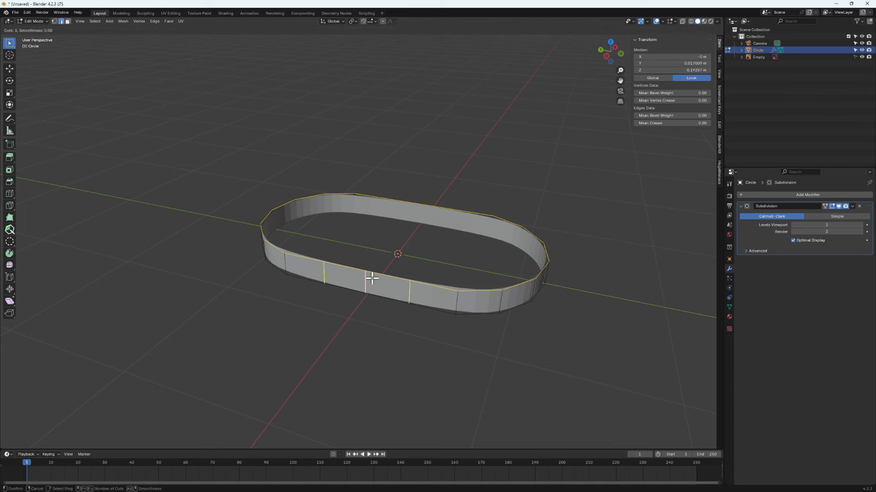
click(371, 278)
right_click(372, 278)
- Add three evenly spaced vertical loop cuts across the opposite long side, and select the band's entire mesh
middle_drag(372, 279, 337, 214)
middle_drag(513, 284, 461, 264)
key(ctrl+r)
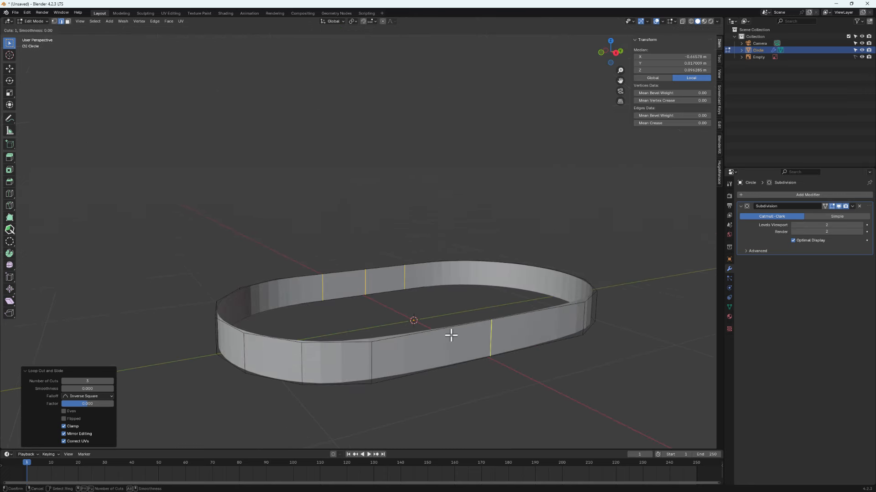
scroll(451, 335, up, 2)
click(451, 336)
right_click(450, 340)
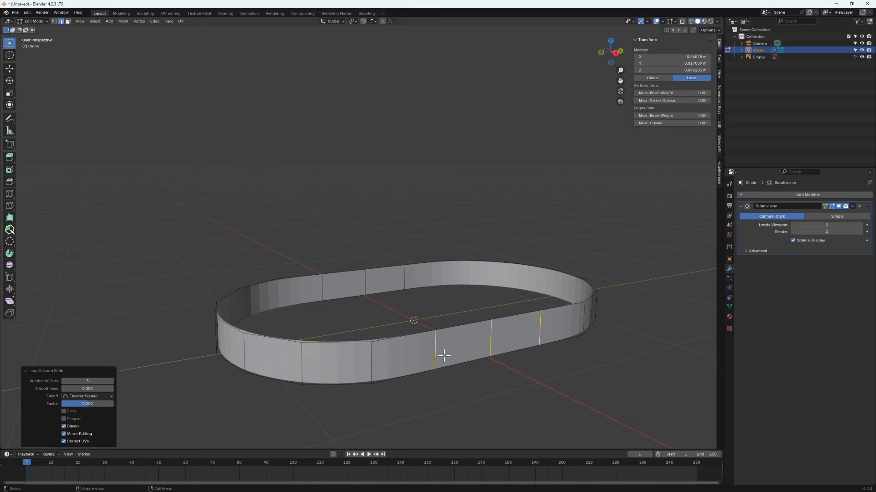
middle_drag(368, 352, 400, 387)
scroll(380, 352, down, 2)
key(a)
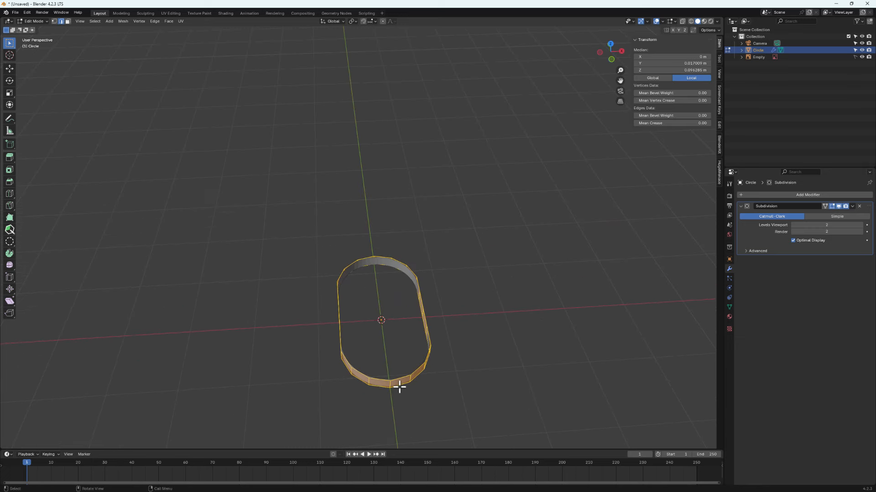
- Try extruding all of the band's faces inward along their normals by about 0.054 m, and undo it
key(alt+e)
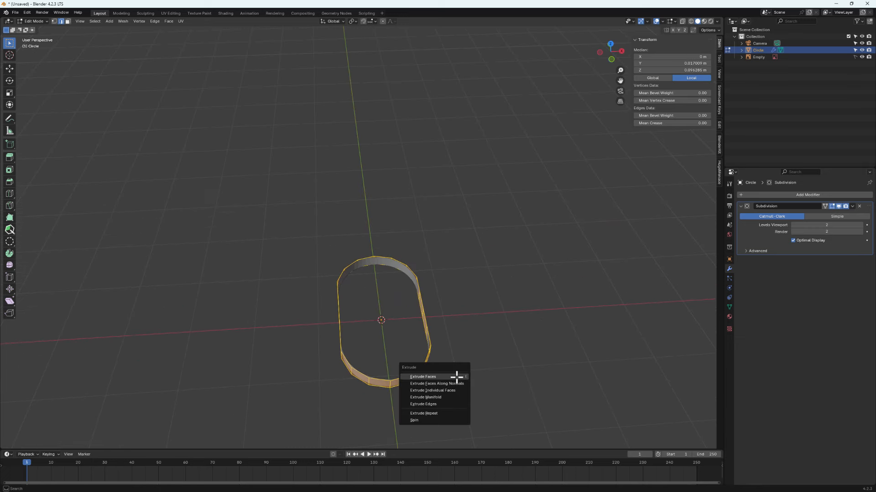
click(446, 384)
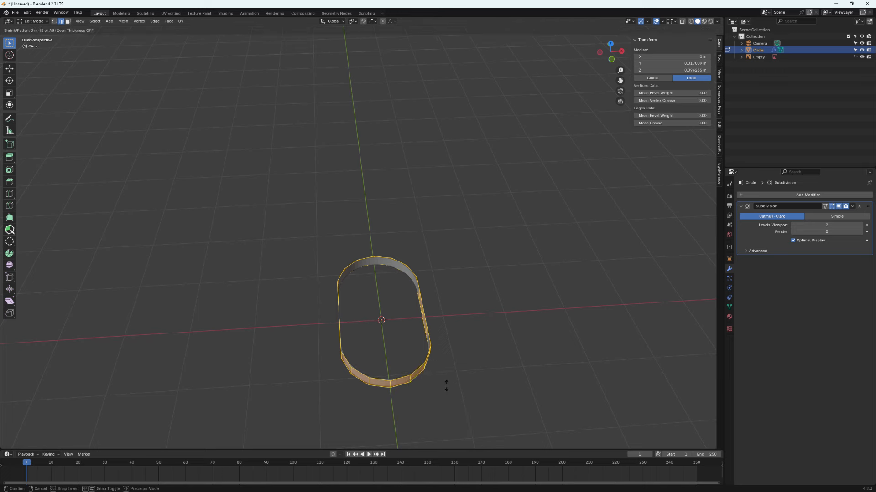
click(441, 387)
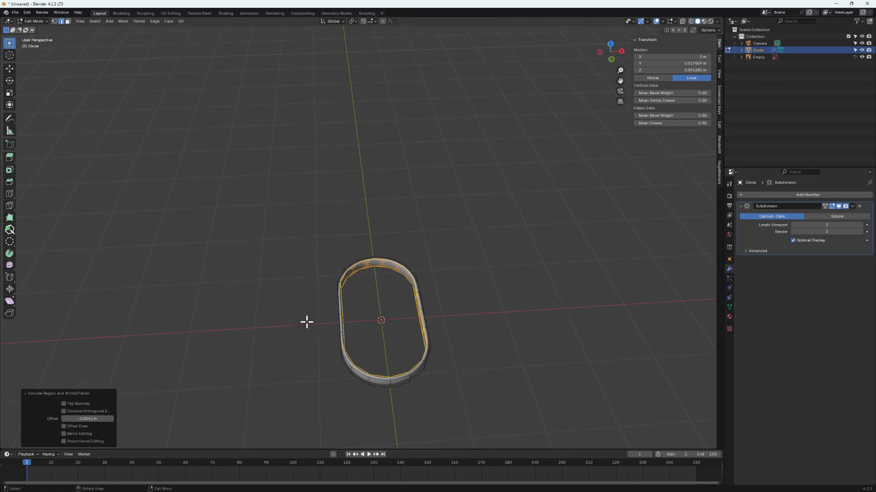
scroll(449, 350, down, 3)
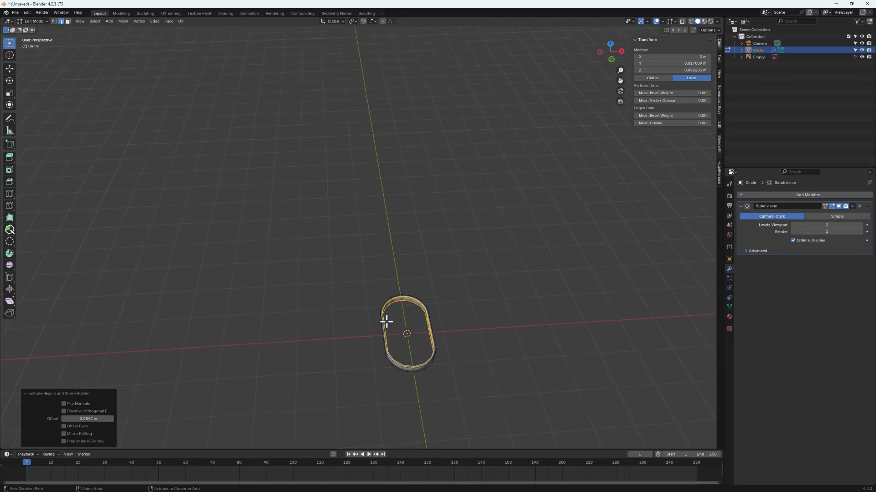
key(ctrl+z)
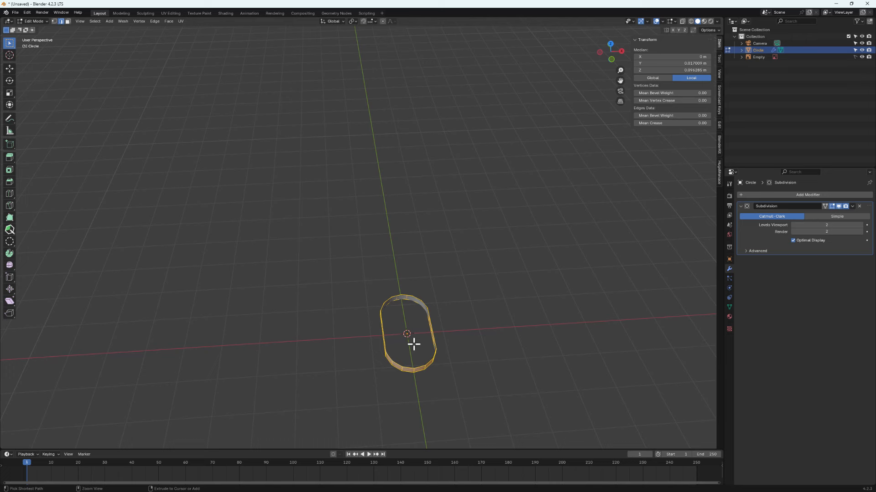
- In top view, turn off the subdivision's Edit Mode display and extrude all band faces along normals inward to the reference's inner rim
click(614, 44)
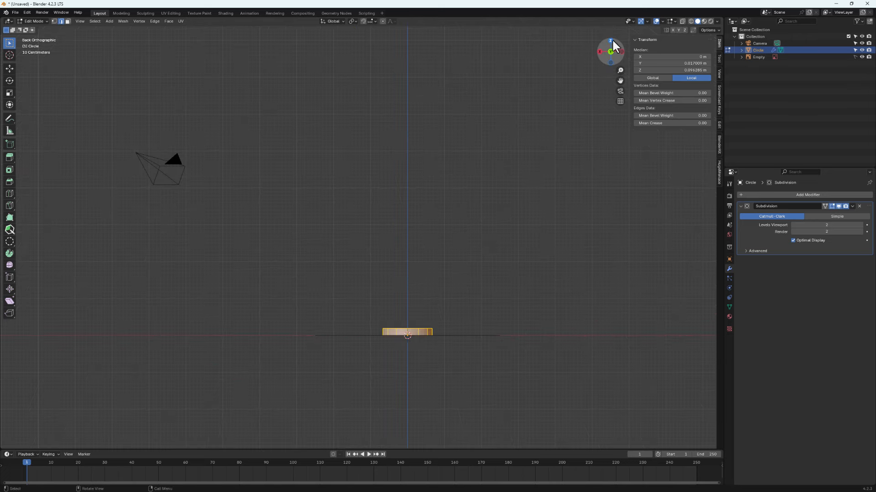
click(611, 41)
scroll(420, 319, up, 5)
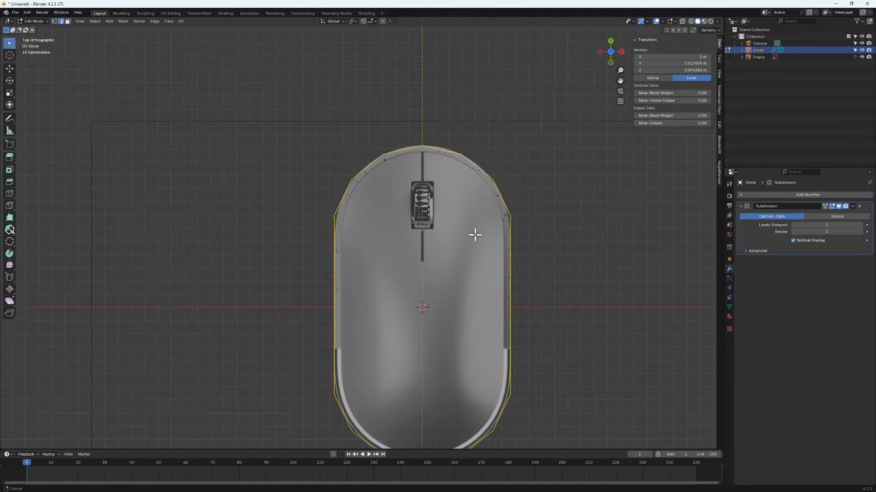
shift+middle_drag(475, 234, 480, 195)
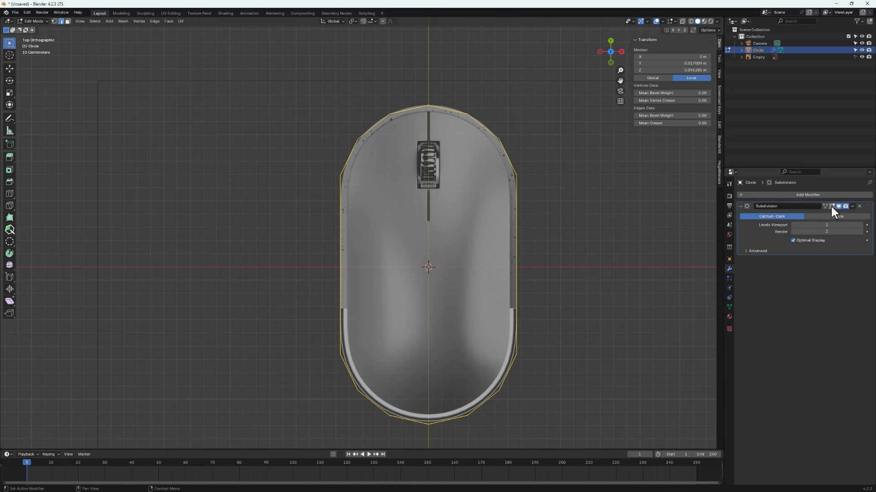
key(alt+e)
click(359, 246)
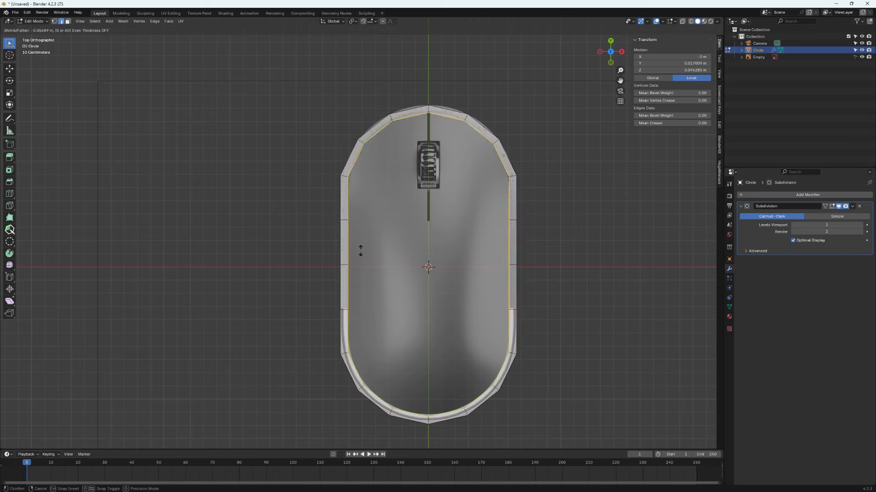
click(361, 250)
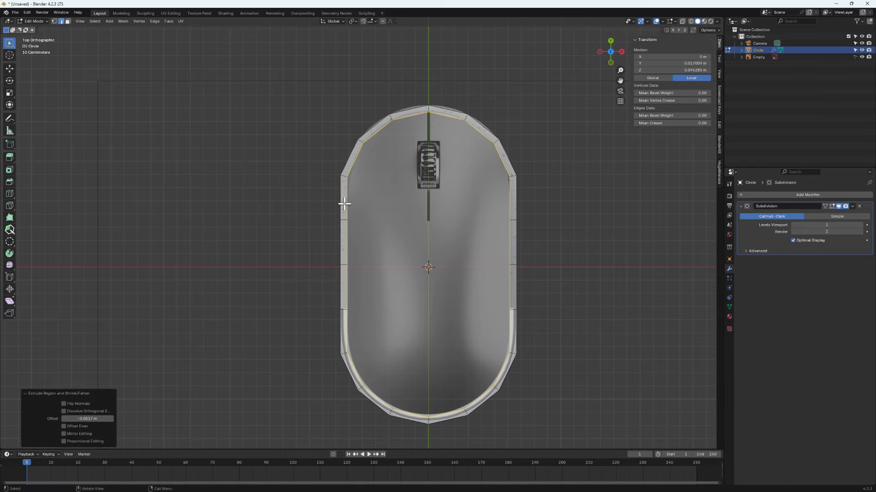
- Select the outer and inner edge loops around the band's upper rim
middle_drag(398, 281, 456, 231)
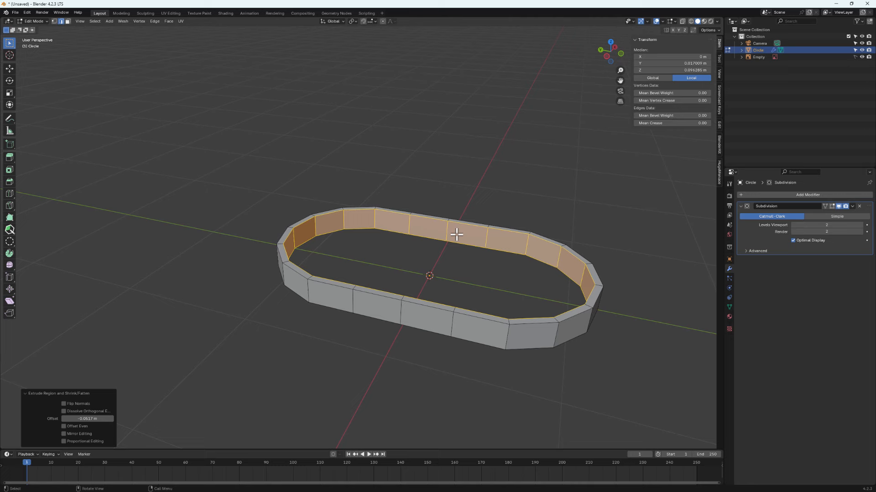
click(432, 308)
alt+click(433, 308)
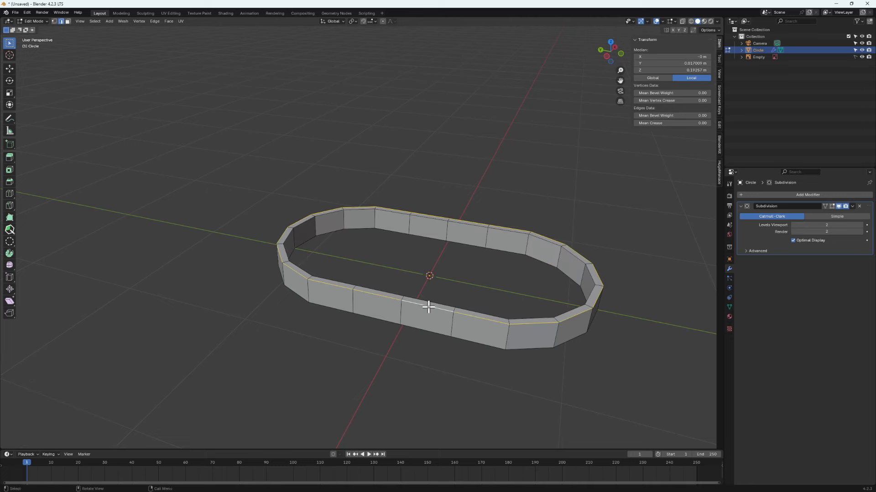
middle_drag(428, 305, 391, 299)
scroll(373, 298, up, 3)
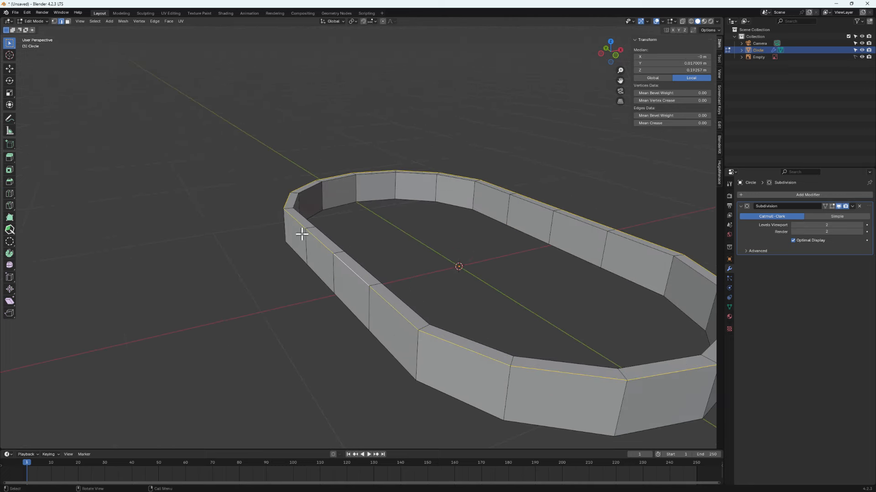
middle_drag(600, 364, 545, 371)
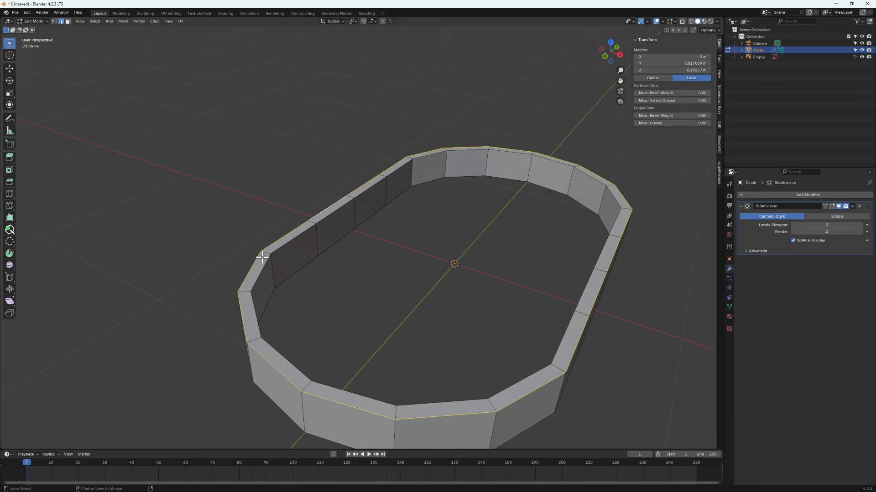
alt+click(280, 247)
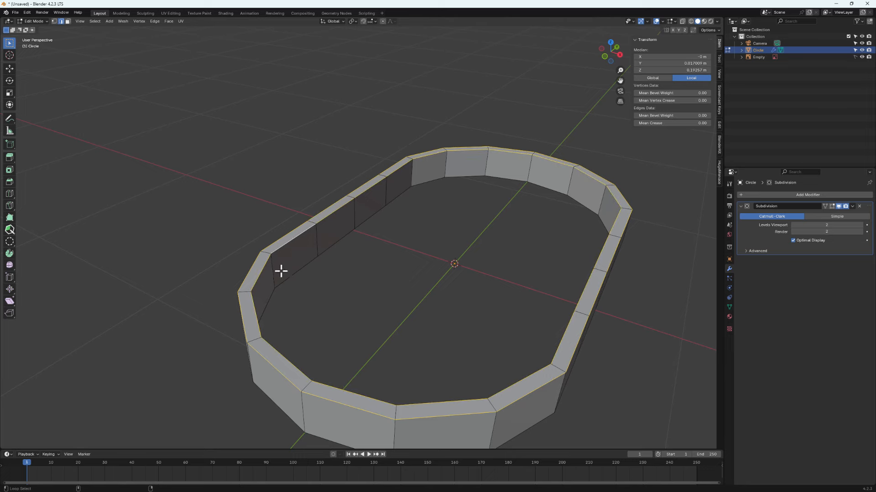
- Add the inner and outer edge loops of the band's lower rim to the selection
alt+shift+click(289, 278)
middle_drag(249, 324, 299, 312)
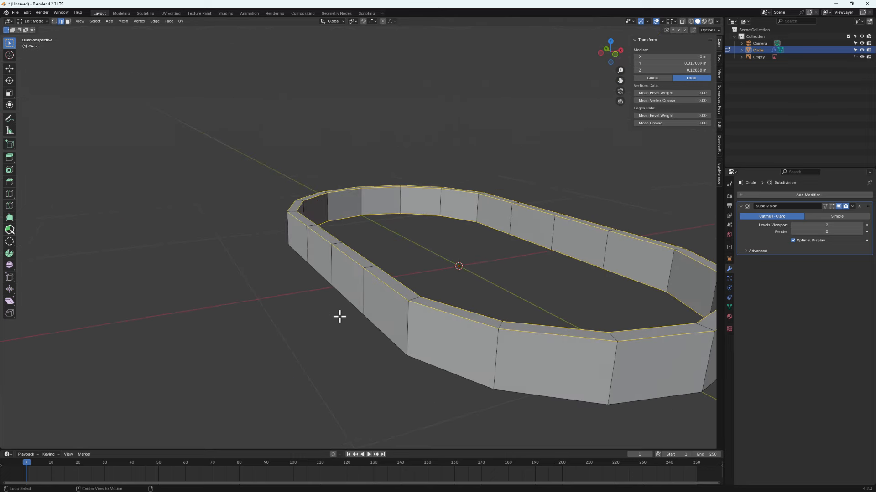
alt+shift+click(350, 309)
- Bevel the four selected rim edge loops slightly, using two segments
middle_drag(354, 316, 426, 299)
key(ctrl+b)
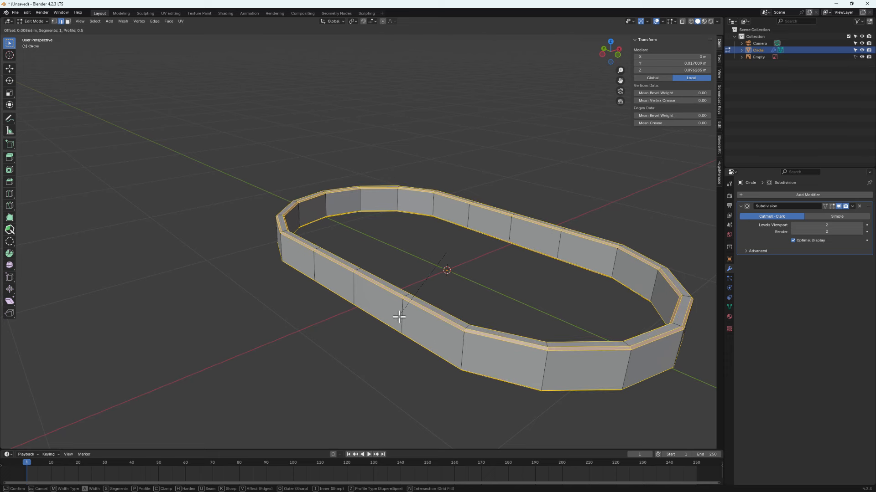
scroll(399, 317, up, 1)
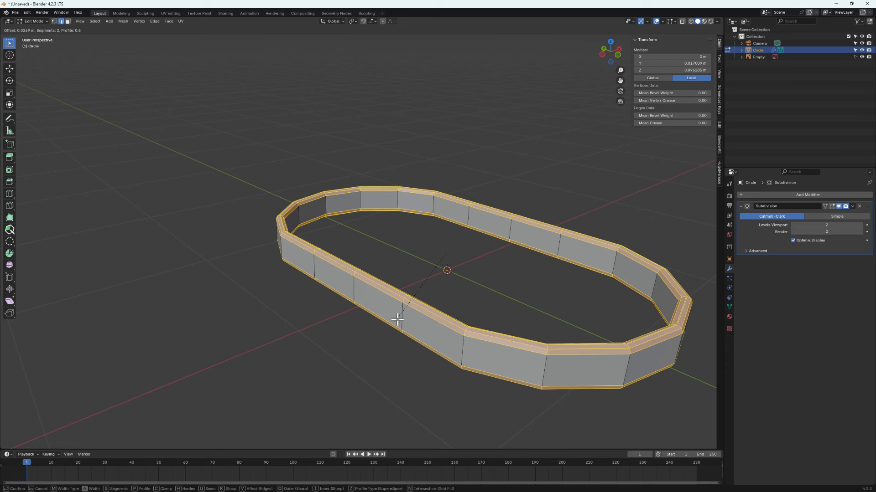
click(400, 314)
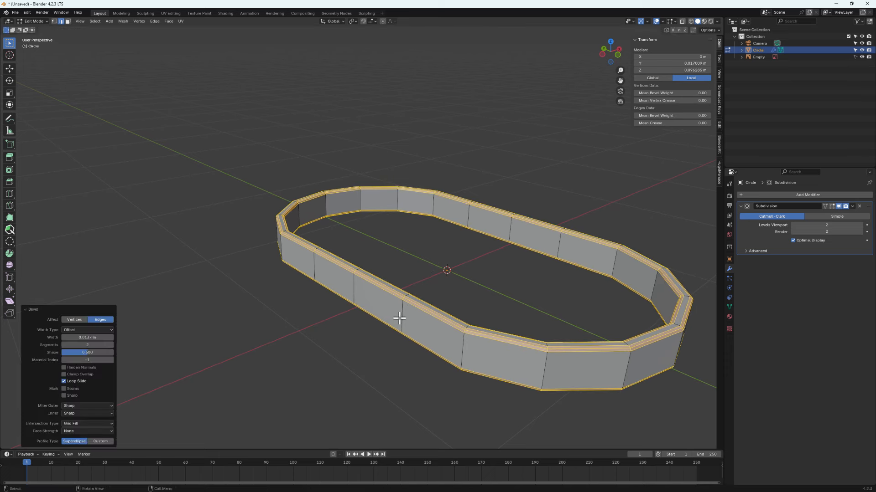
- Set the rim bevel's shape to 1.000 and its width to 0.0127 m
scroll(402, 313, up, 2)
mouse_move(402, 313)
middle_down()
mouse_move(413, 288)
mouse_move(400, 304)
middle_up()
scroll(356, 289, up, 1)
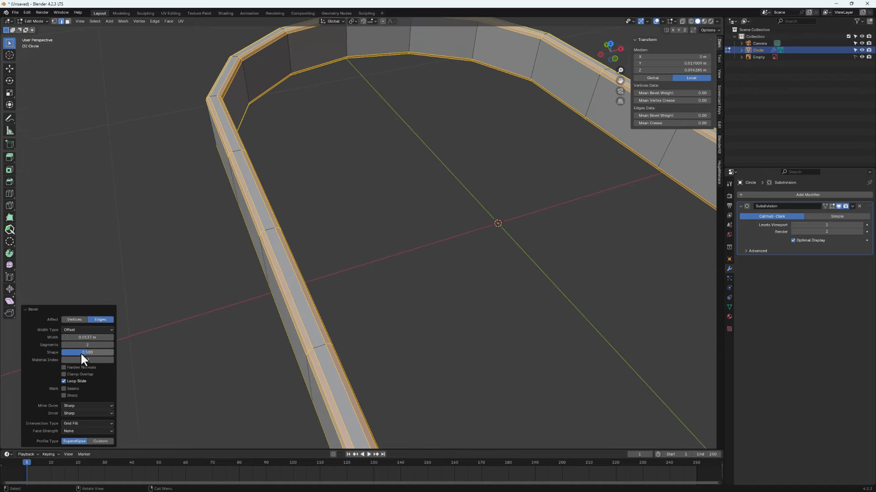
drag(83, 353, 111, 353)
middle_drag(216, 292, 223, 192)
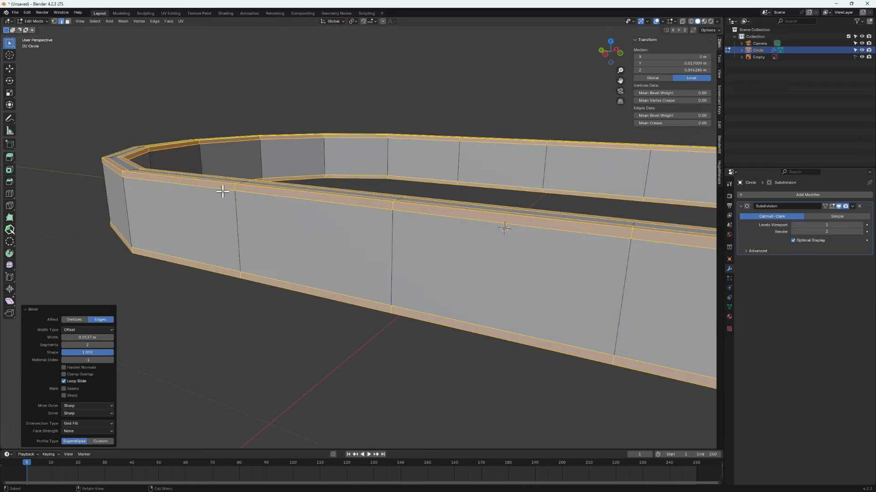
middle_drag(125, 236, 255, 274)
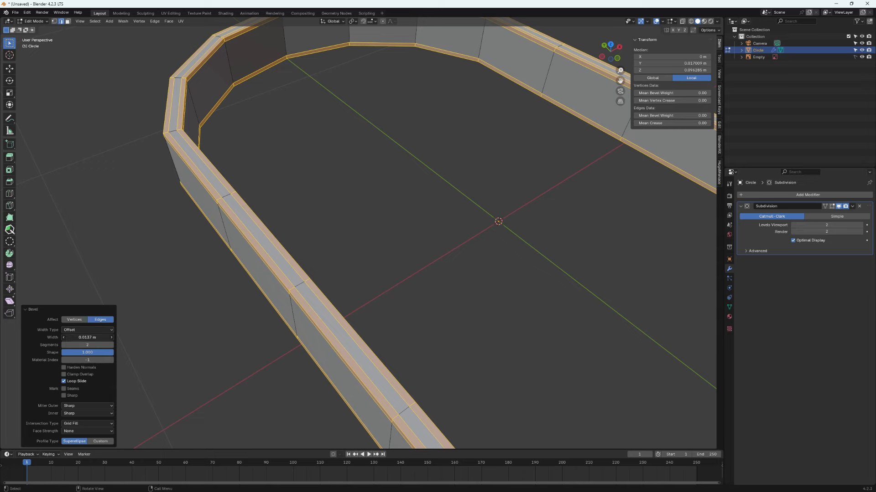
mouse_move(87, 337)
mouse_down()
mouse_move(106, 338)
mouse_move(84, 337)
mouse_up()
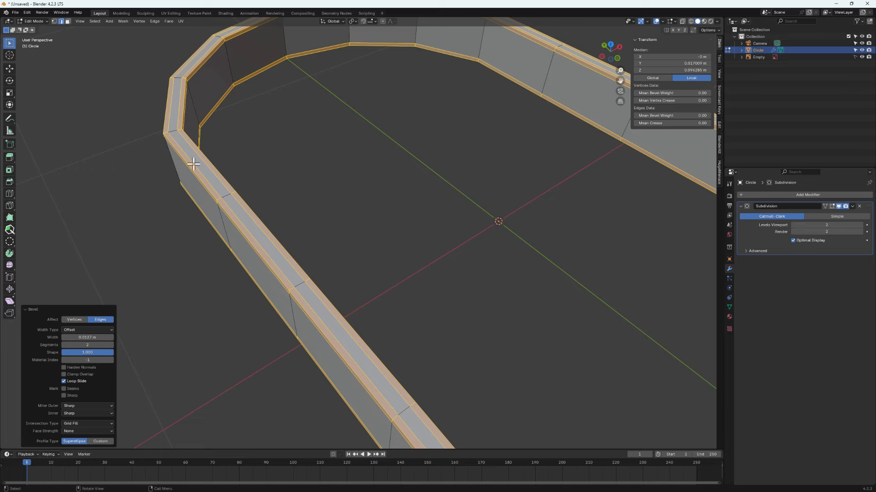
- In Object Mode, shade the band smooth and compare it with the reference image in top view
middle_drag(279, 305, 392, 278)
key(Tab)
scroll(307, 268, down, 4)
middle_drag(484, 281, 510, 289)
right_click(473, 264)
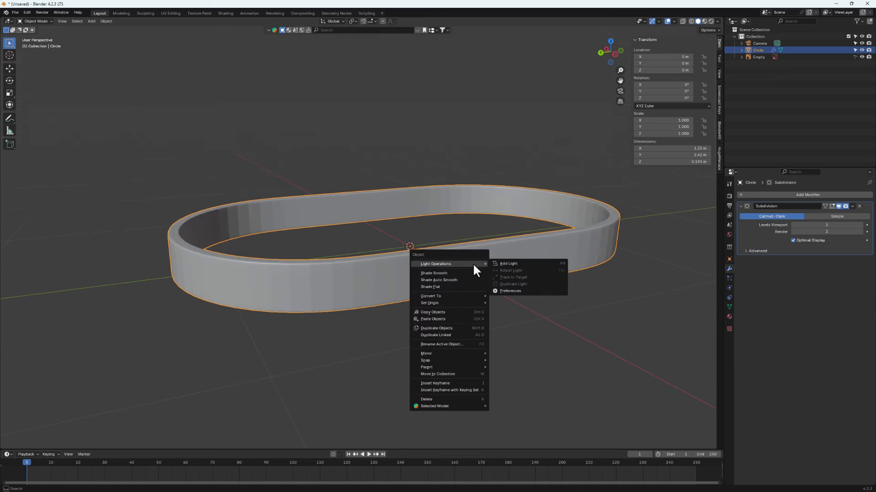
click(455, 275)
middle_drag(455, 275, 298, 269)
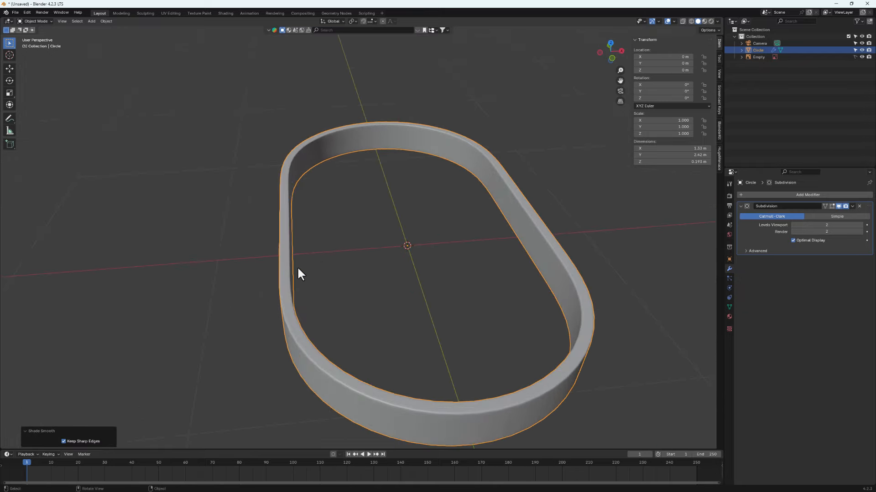
key(KP_7)
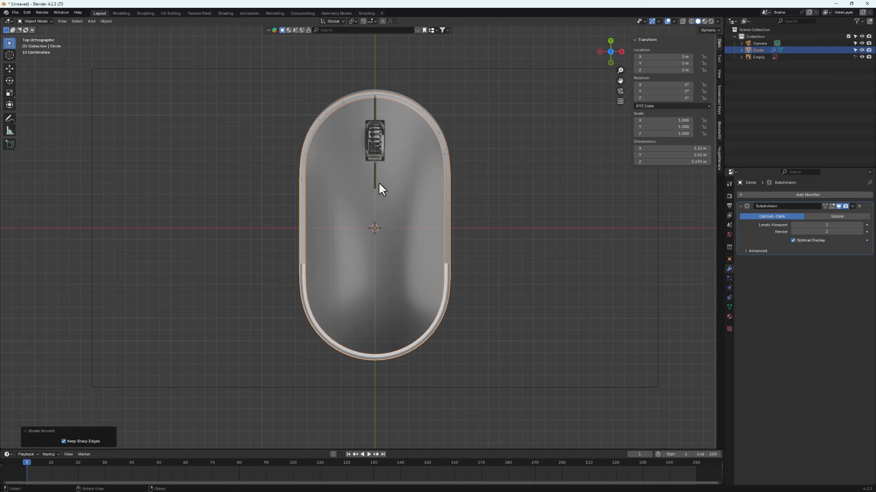
middle_drag(374, 341, 368, 297)
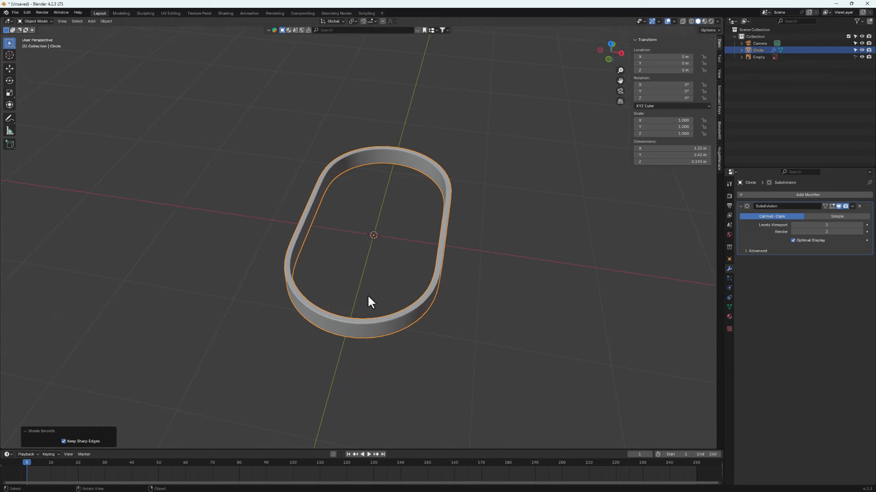
- In Edit Mode, select only the edge loop along the inner corner of the band's upper rim
key(Tab)
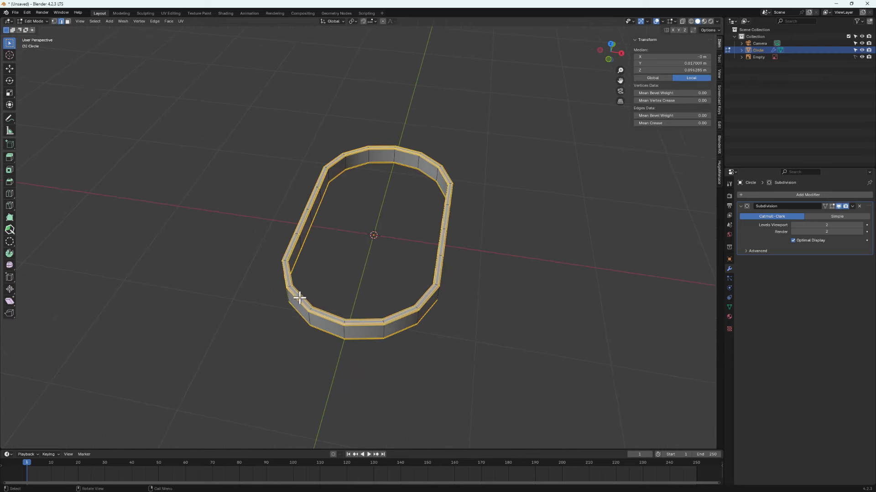
scroll(303, 294, up, 6)
middle_drag(291, 192, 280, 187)
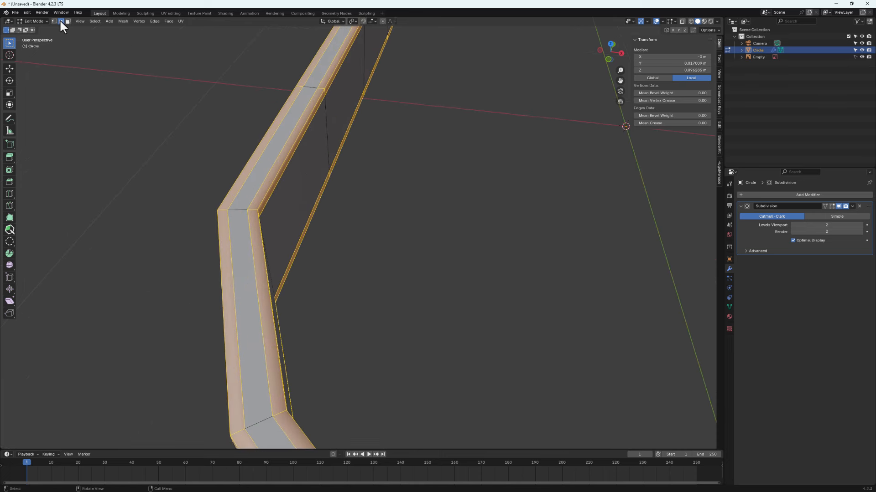
alt+click(276, 173)
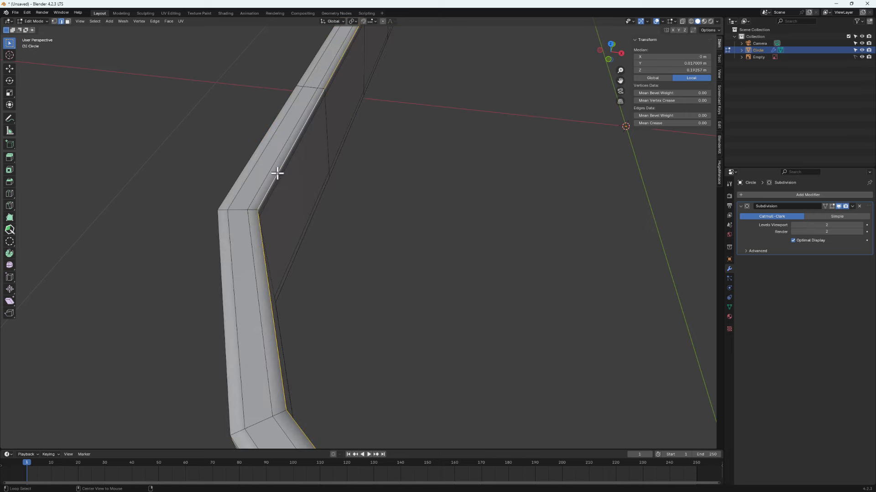
- Duplicate the selected inner rim loop in place and separate the copy into its own object
scroll(382, 215, down, 4)
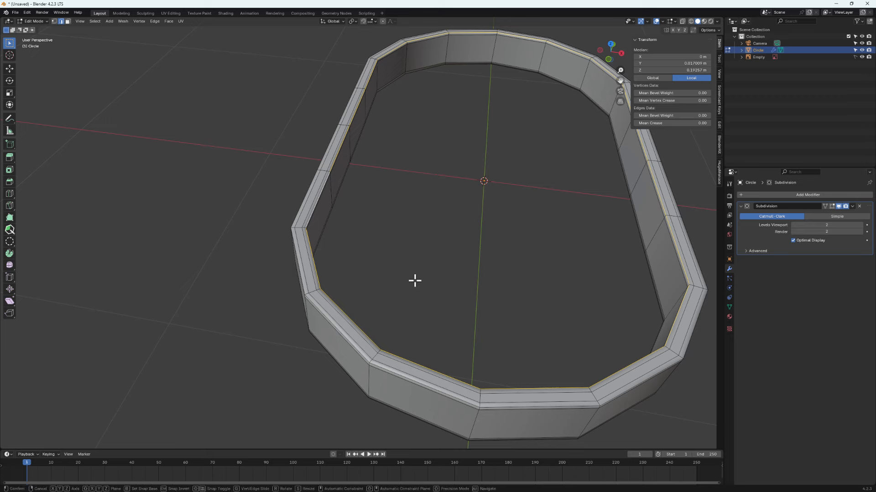
key(g)
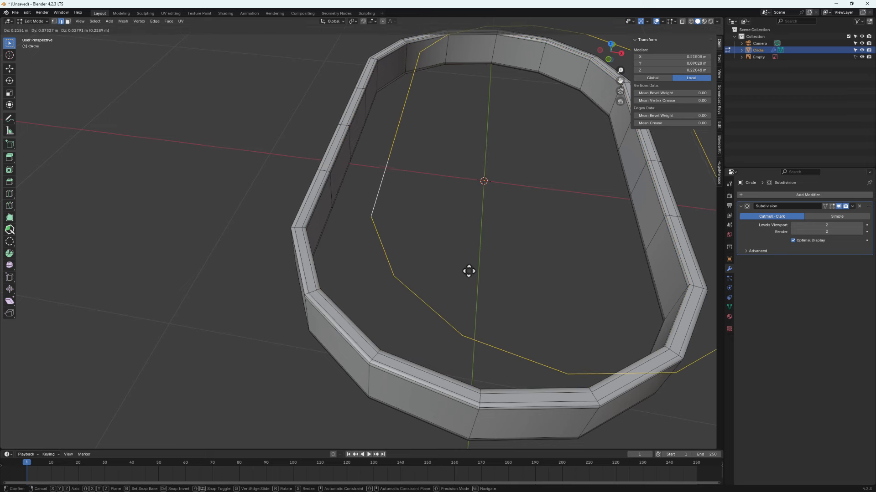
right_click(469, 270)
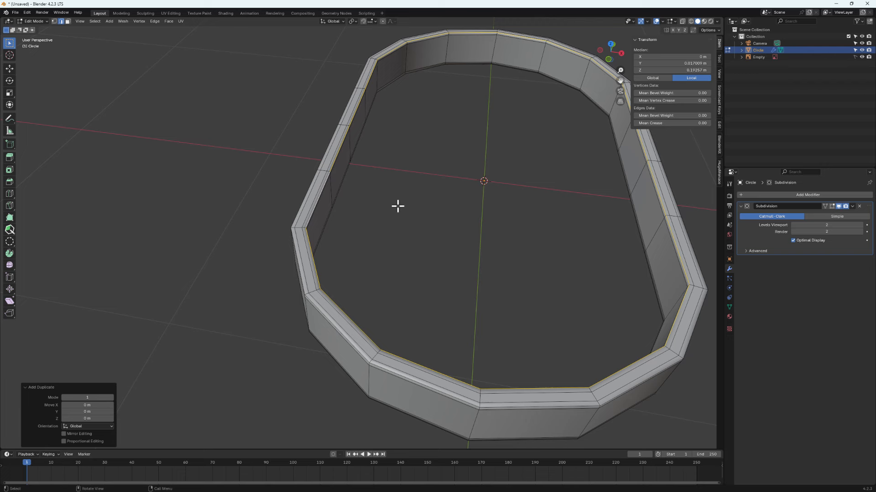
key(p)
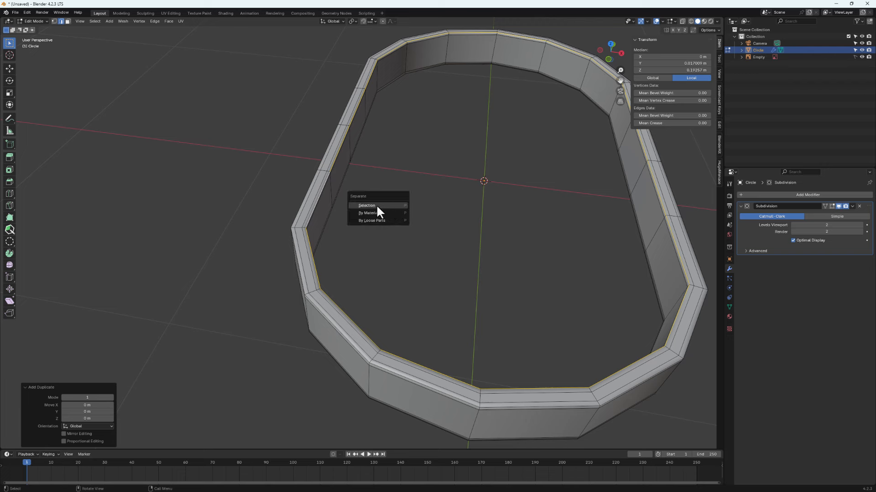
click(377, 206)
scroll(380, 211, down, 3)
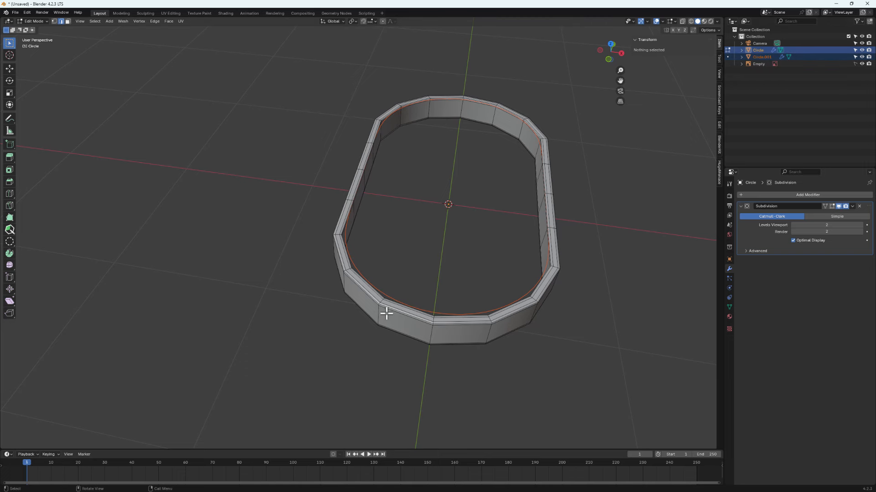
- Return to Object Mode and rename the original band object "bottom bar"
key(Tab)
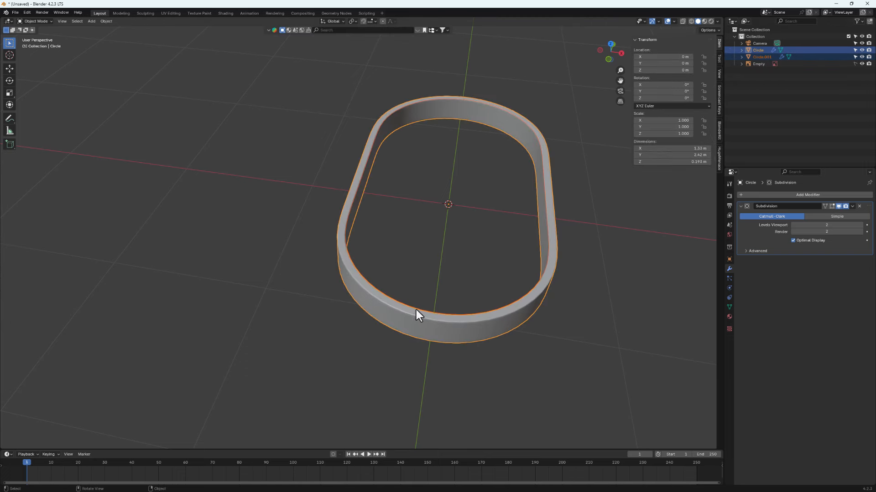
click(761, 57)
scroll(357, 250, up, 5)
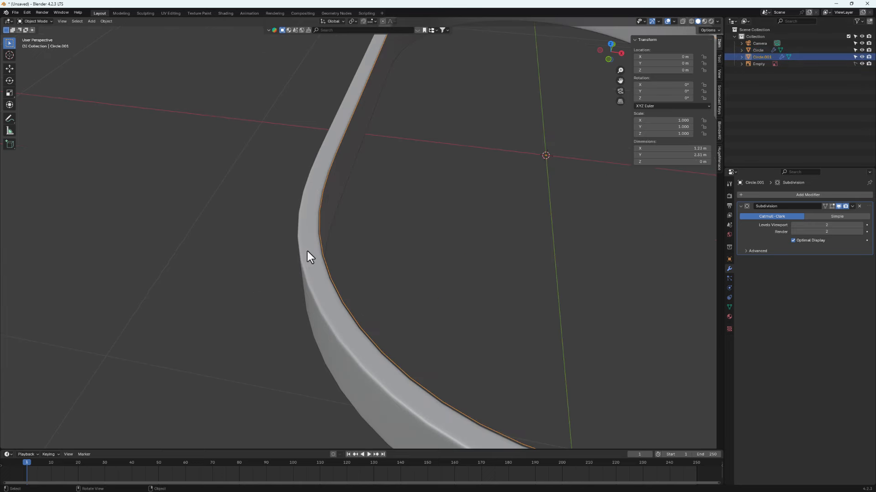
click(758, 50)
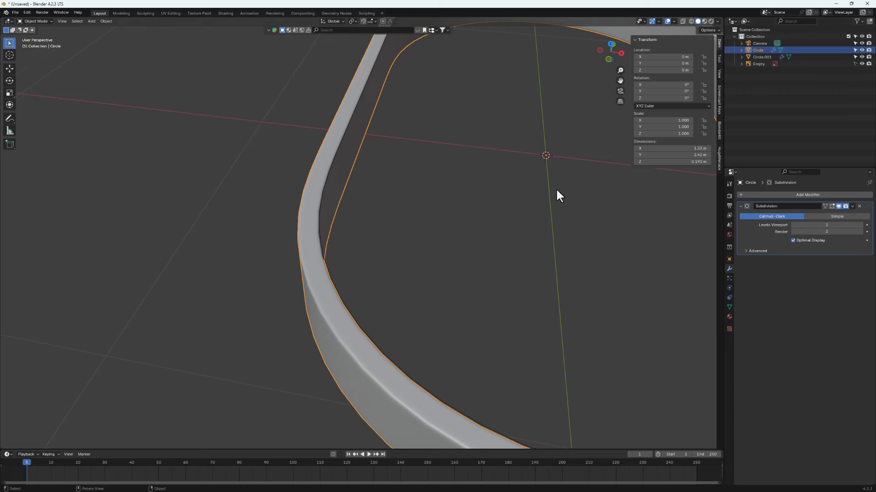
scroll(557, 188, down, 4)
double_click(758, 50)
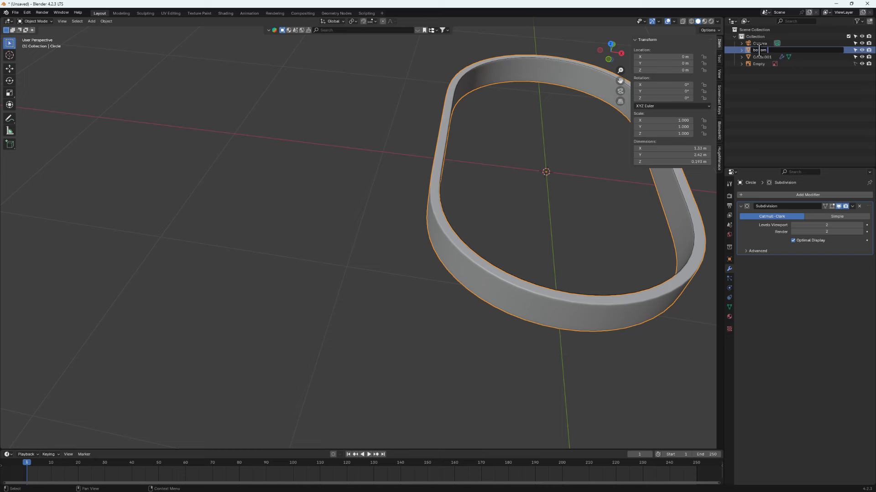
text(bottom bar)
key(Return)
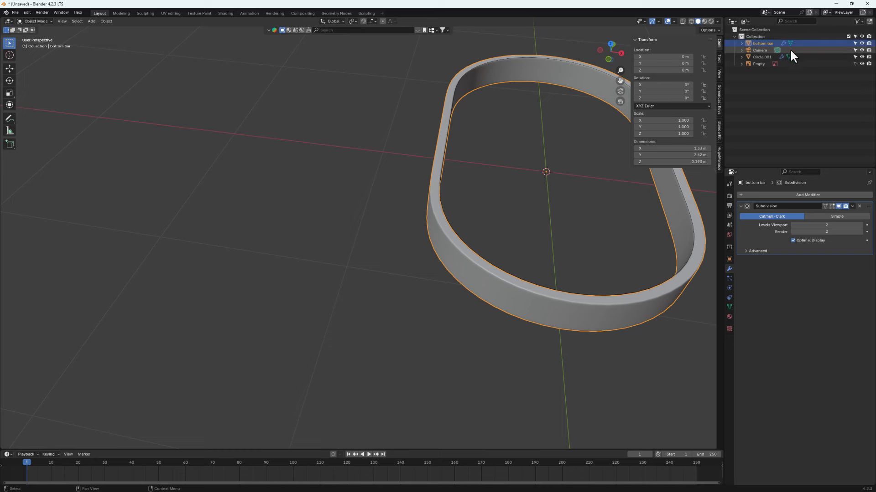
- Rename the separated edge loop object "top"
double_click(755, 57)
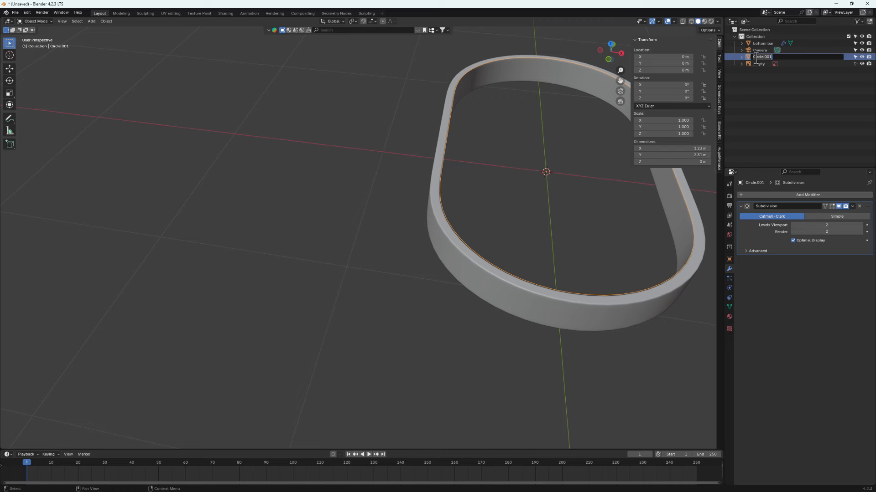
text(top)
key(Return)
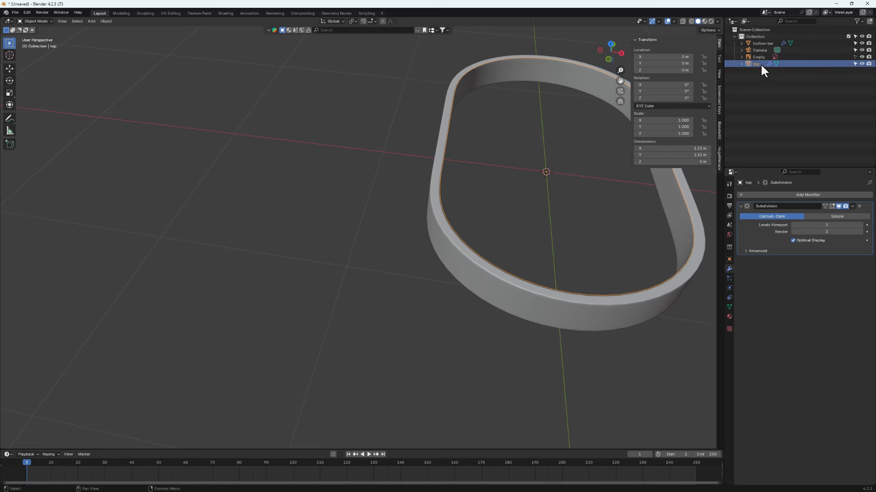
- Select the separated "top" loop object and enter Edit Mode on it
scroll(496, 143, down, 3)
middle_drag(514, 121, 415, 324)
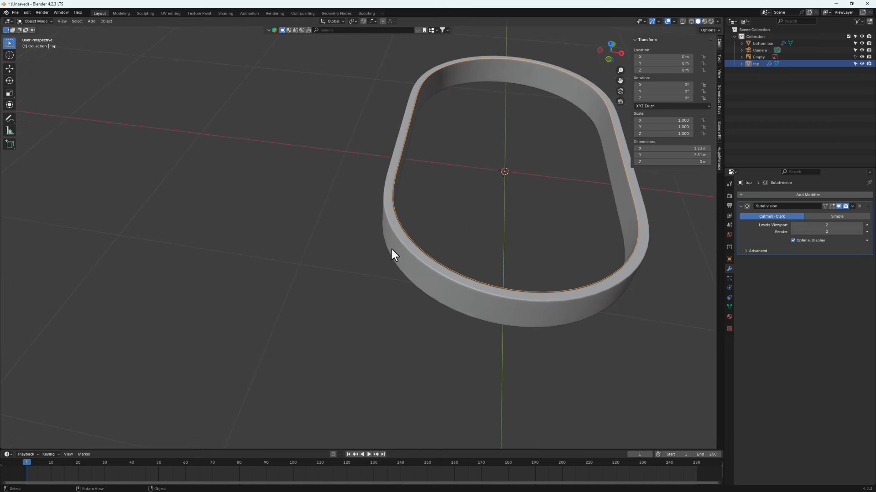
click(407, 235)
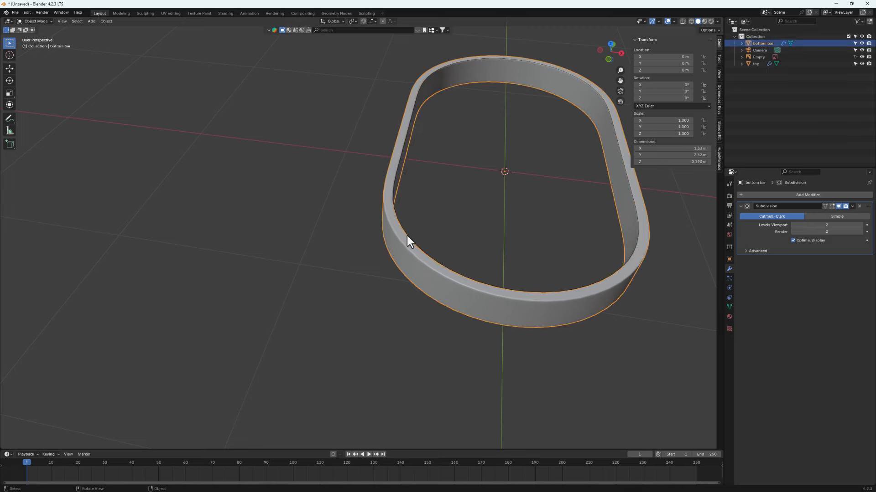
click(407, 235)
key(Tab)
scroll(433, 226, down, 2)
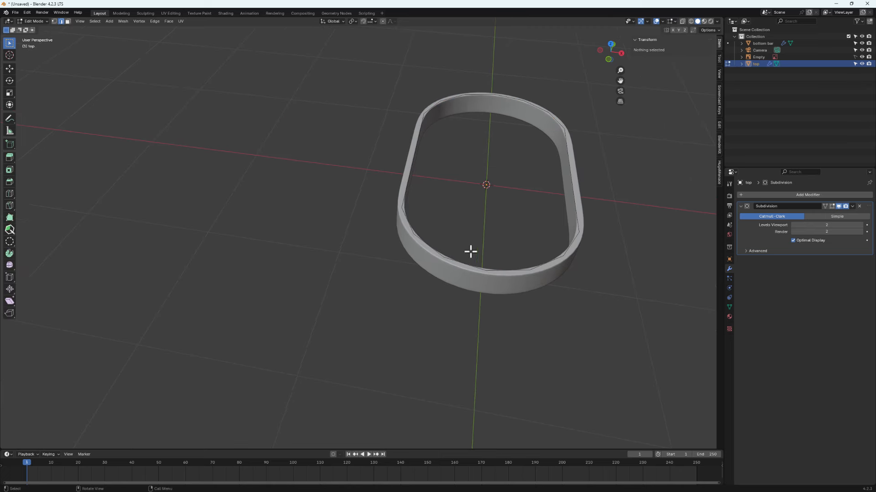
- Select the whole inner rim loop of "top" and close its opening with Grid Fill
alt+click(426, 242)
scroll(475, 207, up, 5)
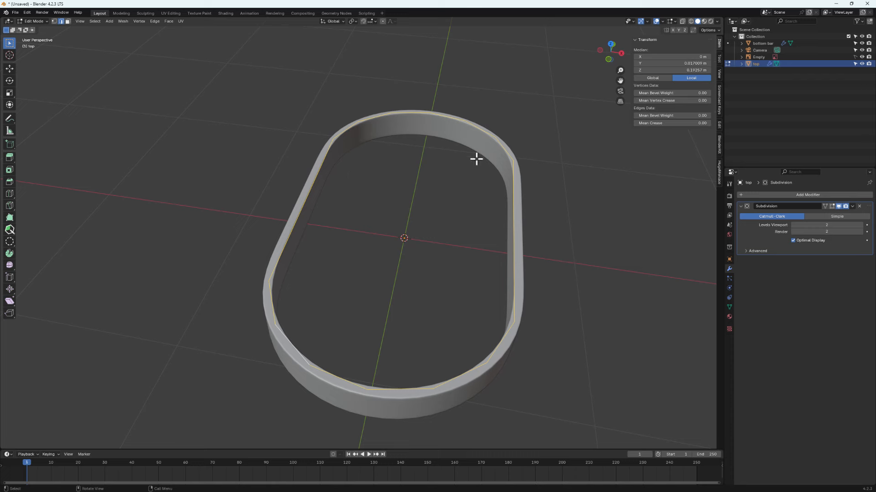
scroll(525, 210, down, 3)
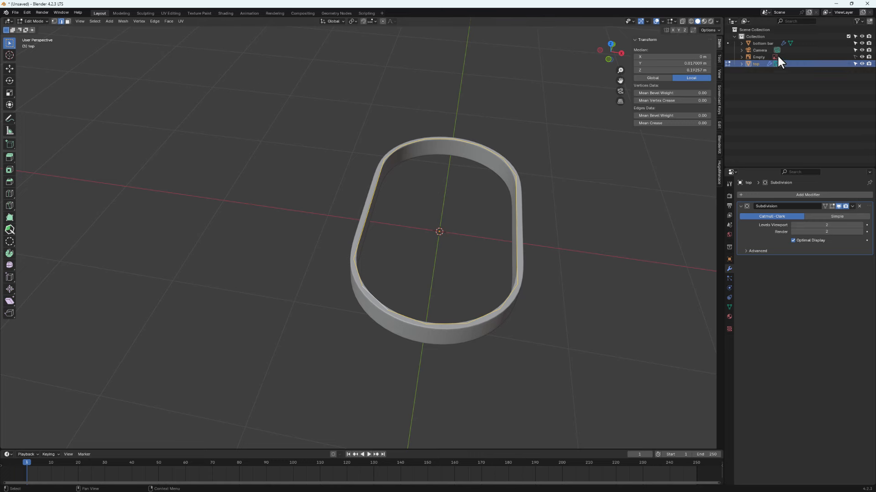
click(120, 22)
mouse_move(135, 24)
mouse_move(167, 20)
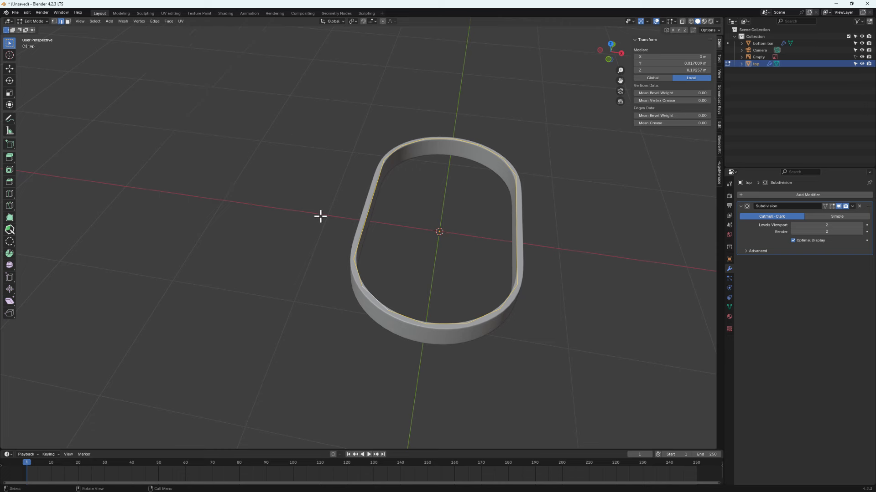
key(q)
click(169, 21)
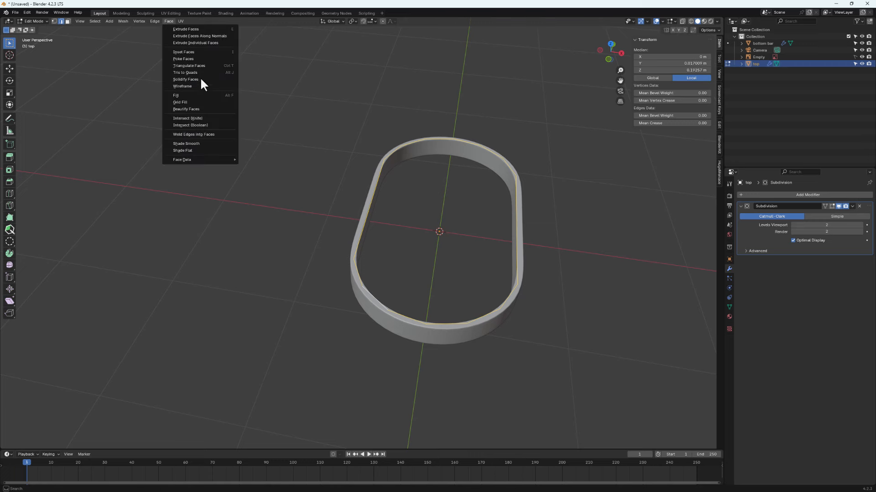
right_click(202, 104)
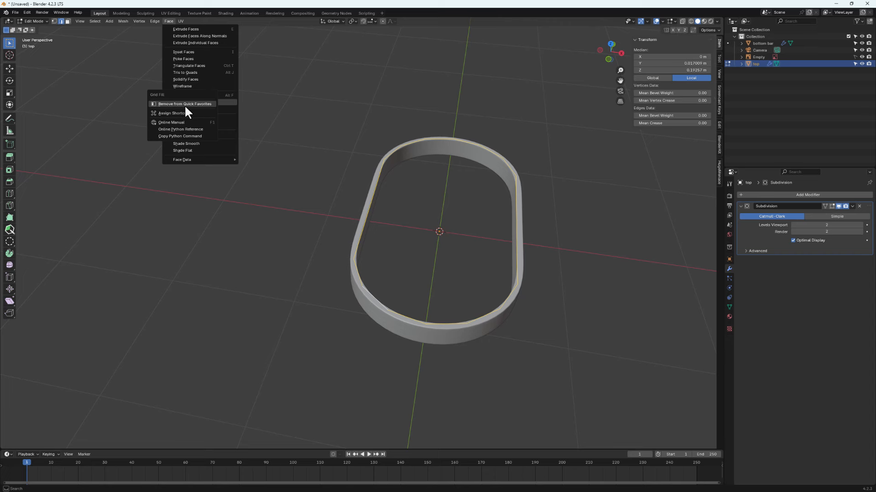
click(226, 102)
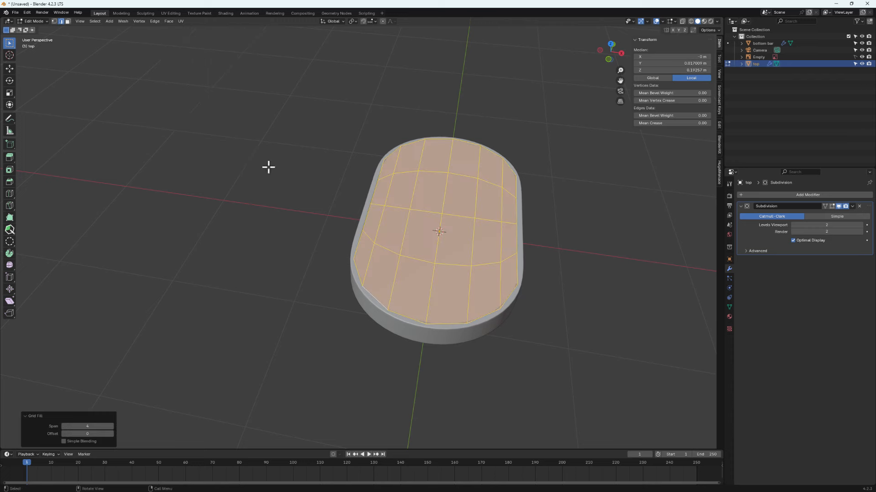
scroll(438, 197, up, 2)
middle_drag(438, 198, 424, 226)
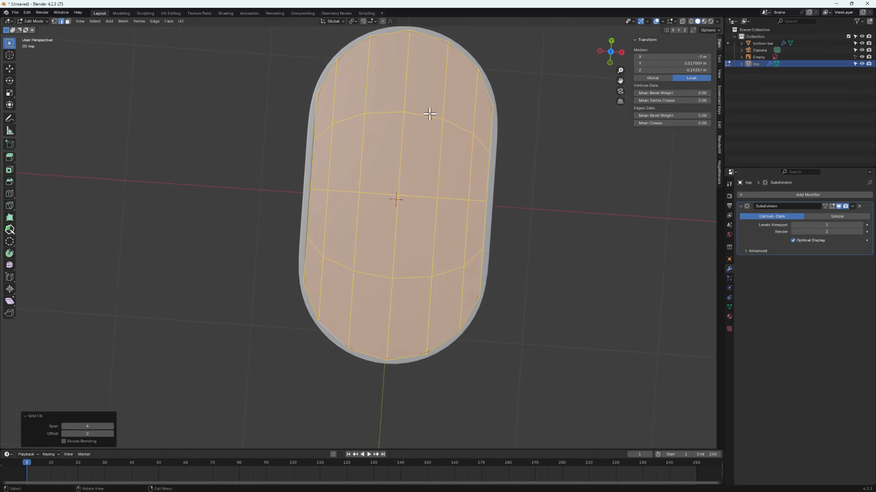
- Set the grid fill's Span to 6 and Offset to -1 so the face rows line up straight across the shell
click(63, 426)
click(63, 426)
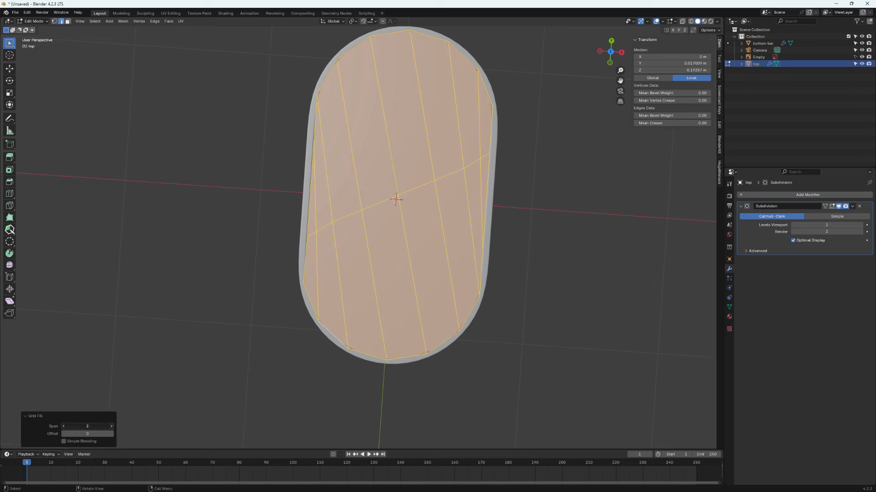
mouse_move(111, 426)
mouse_down()
mouse_move(135, 426)
mouse_move(111, 425)
mouse_up()
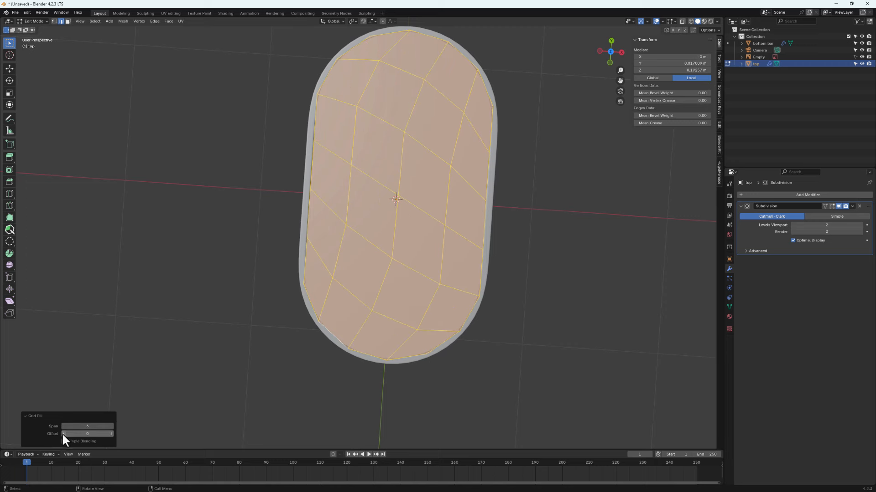
drag(64, 434, 80, 433)
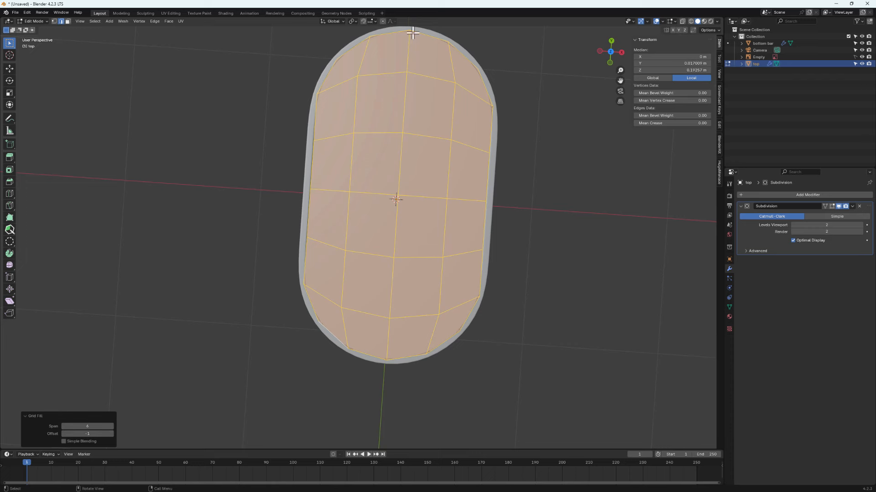
scroll(412, 75, down, 4)
scroll(412, 109, up, 3)
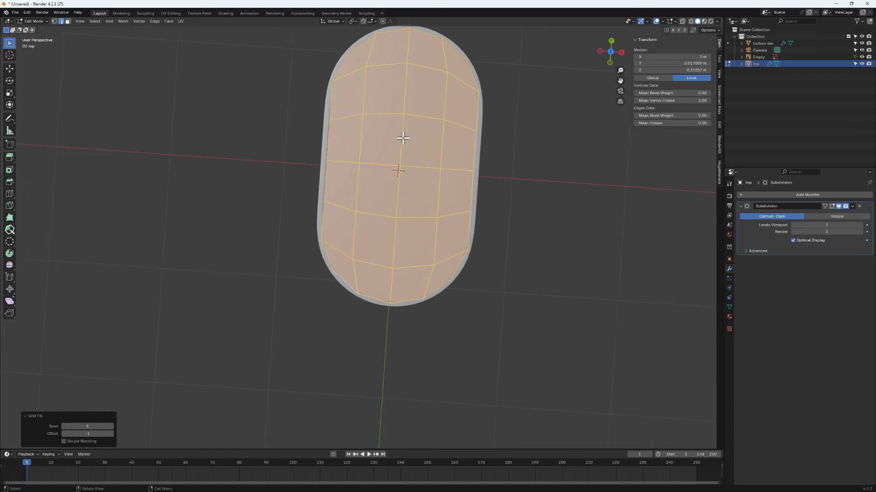
shift+scroll(407, 141, up, 3)
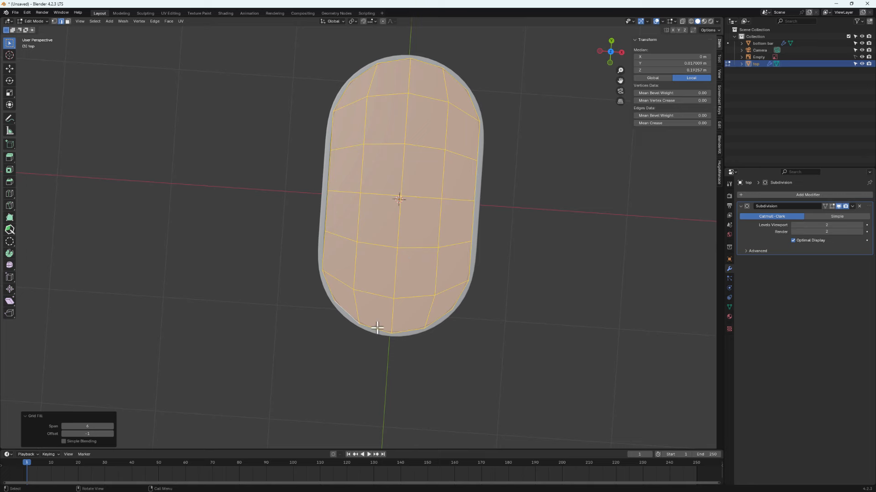
- Select the block of eight central faces in face mode and raise it about 0.051 m along Z
middle_drag(373, 234, 390, 184)
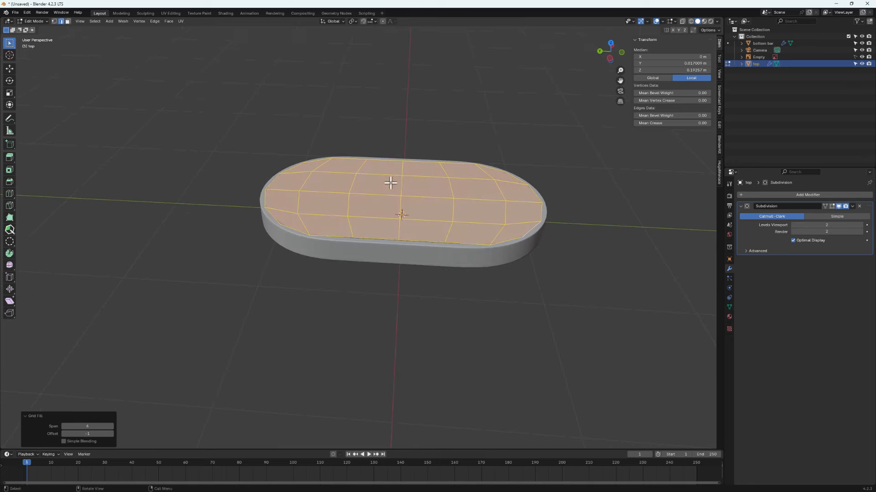
click(67, 21)
click(319, 201)
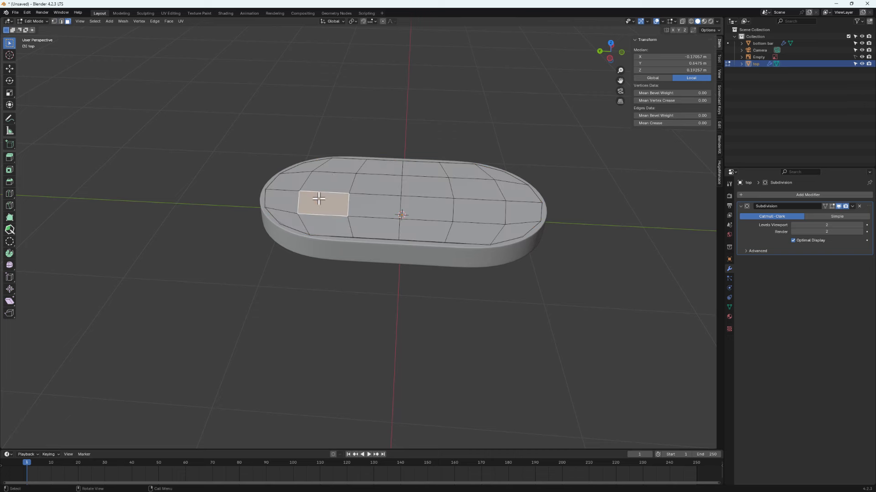
click(333, 181)
key(Caps_Lock)
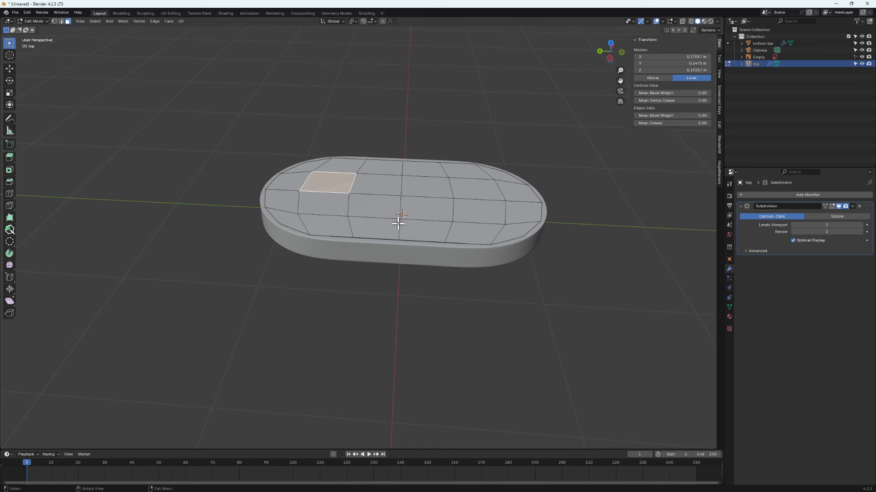
ctrl+shift+click(495, 211)
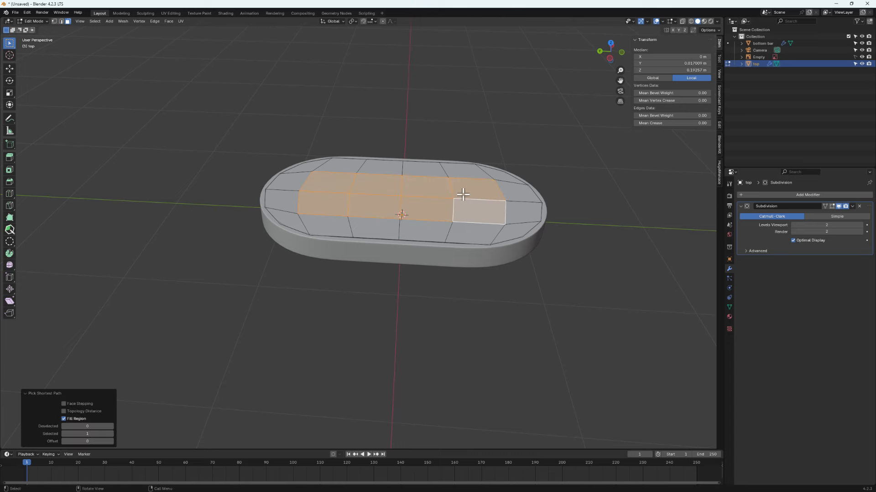
middle_drag(392, 237, 419, 260)
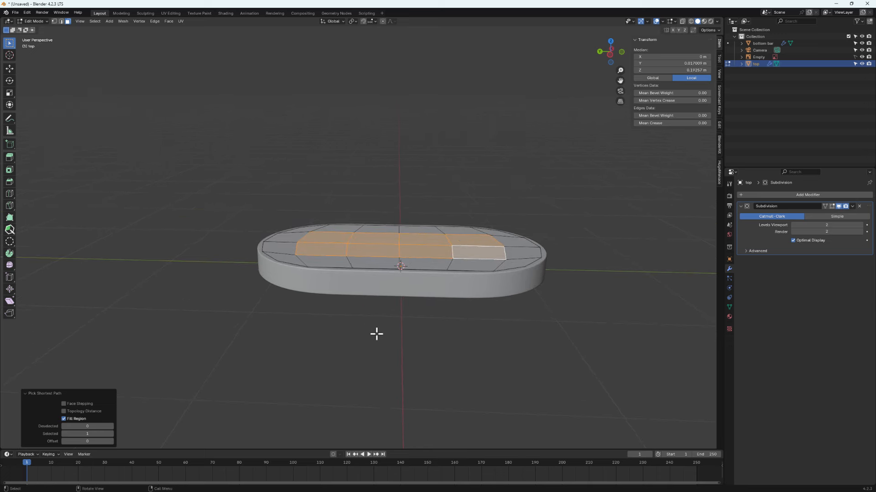
key(g)
key(z)
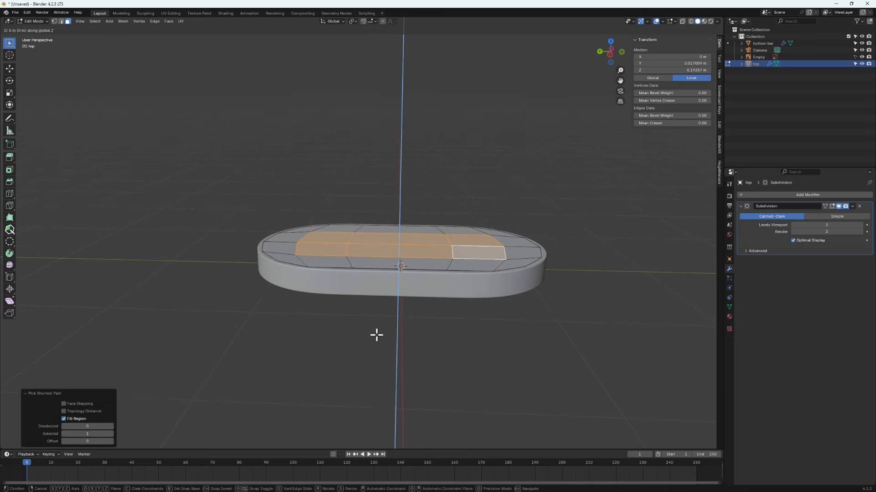
click(378, 329)
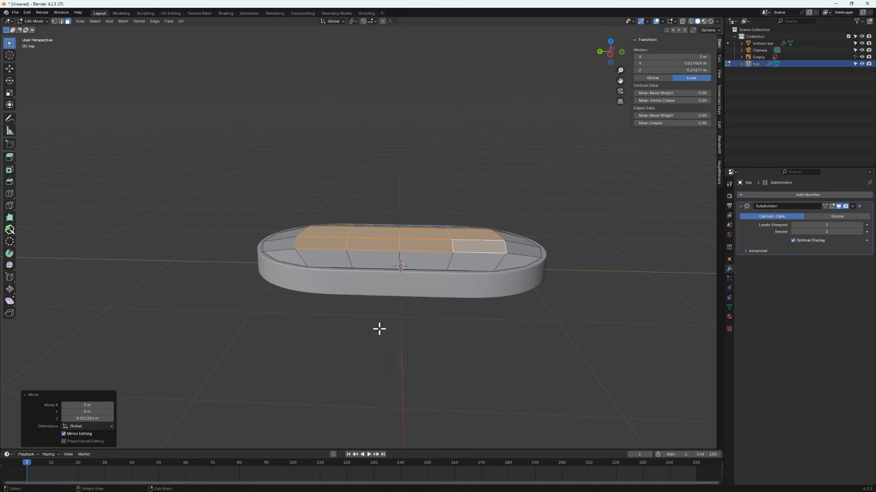
middle_drag(379, 329, 377, 266)
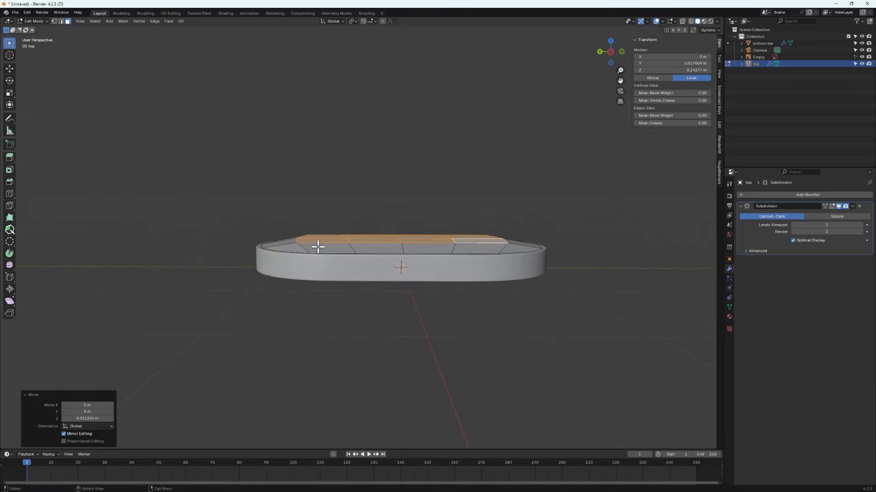
- Deselect the two central faces at the +Y end and raise the remaining six about 0.108 m along Z
middle_drag(318, 248, 329, 266)
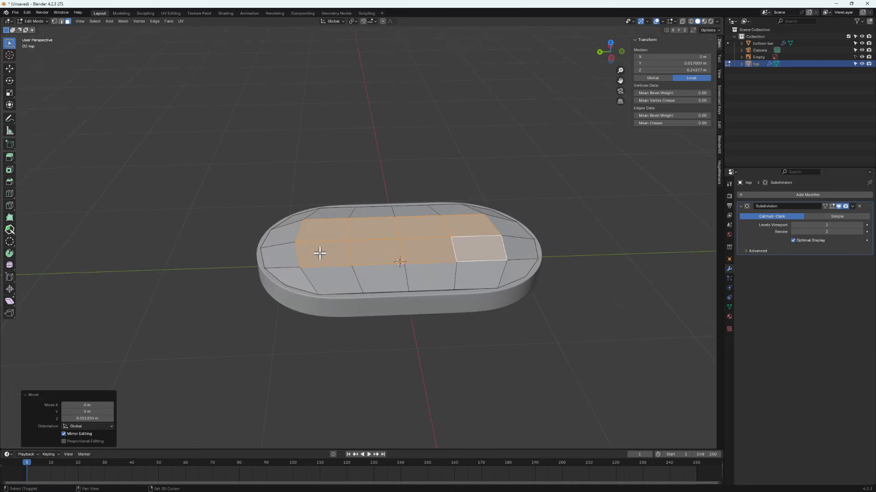
shift+click(313, 255)
shift+click(320, 234)
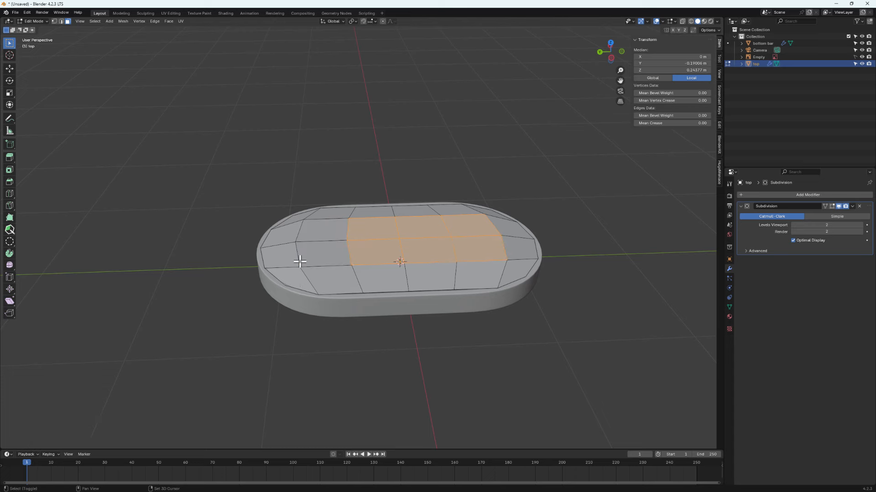
middle_drag(334, 335, 385, 338)
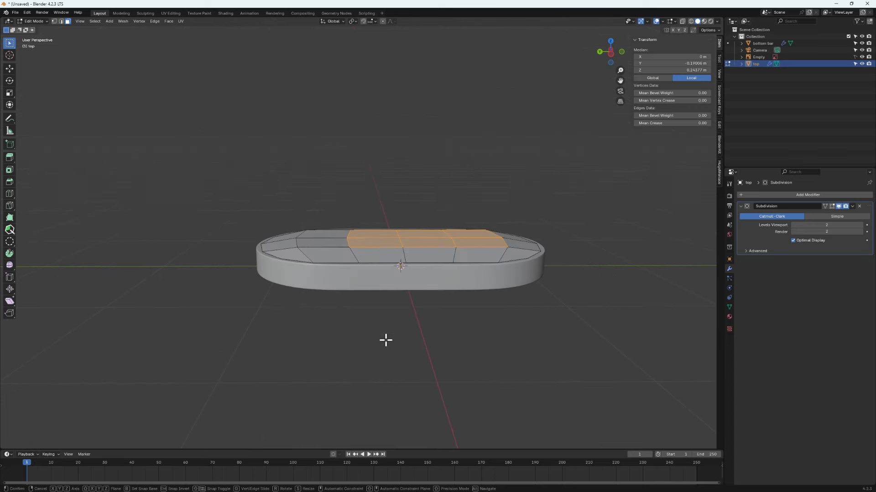
key(g)
key(z)
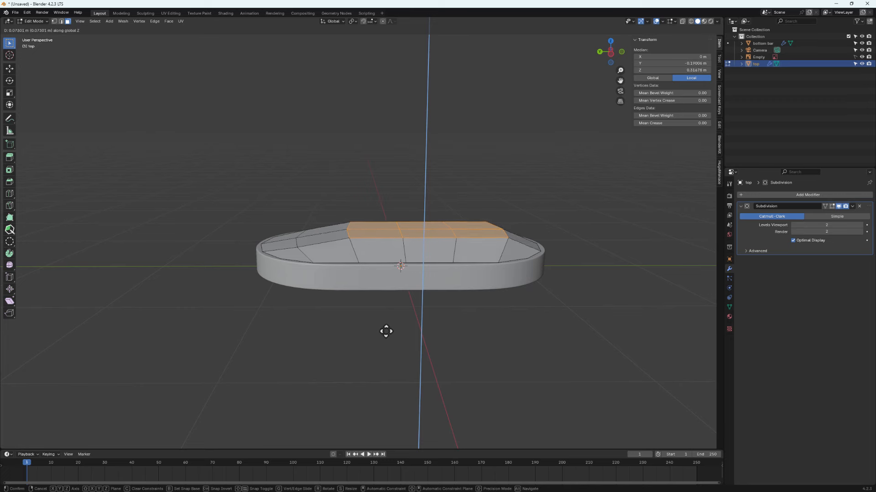
click(387, 328)
- Deselect the next two faces toward the +Y end and raise the remaining four about 0.153 m along Z
middle_drag(410, 178, 397, 237)
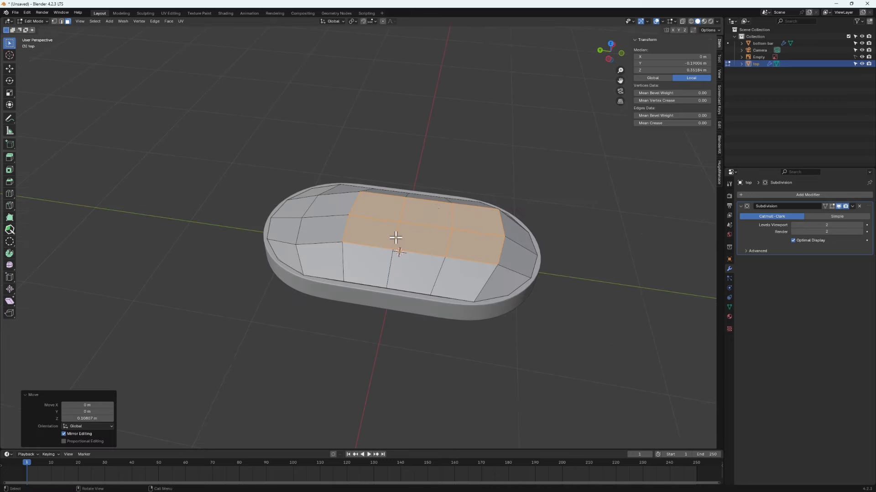
shift+click(386, 238)
shift+click(388, 211)
middle_drag(414, 269, 419, 241)
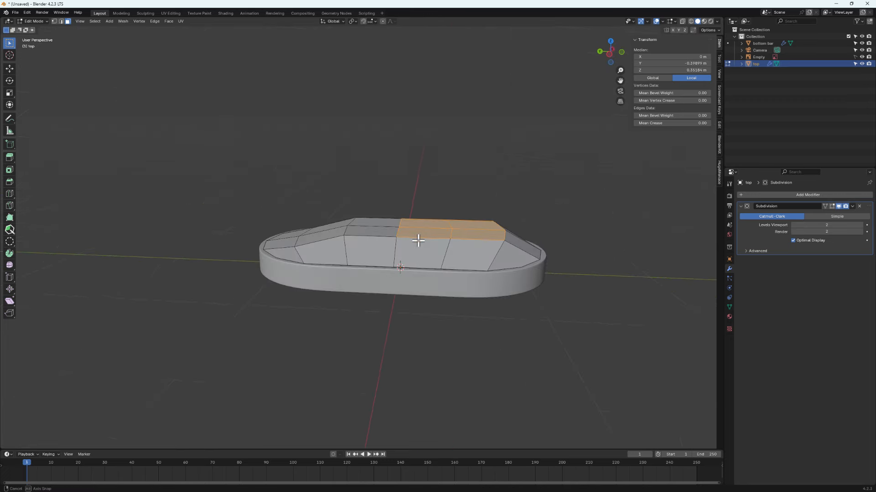
key(g)
key(z)
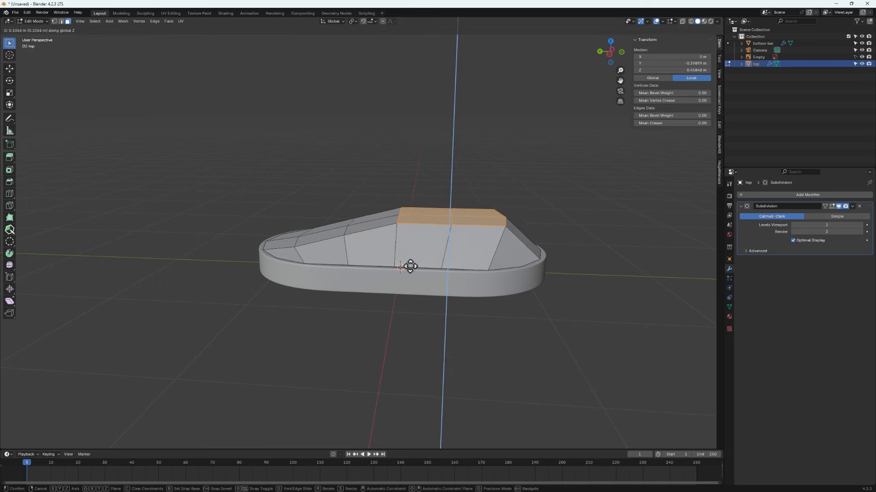
click(411, 261)
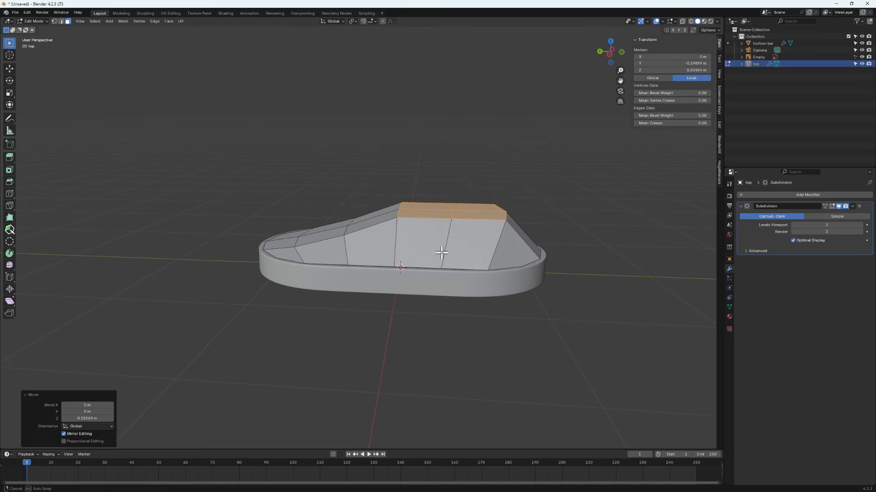
middle_drag(411, 262, 442, 271)
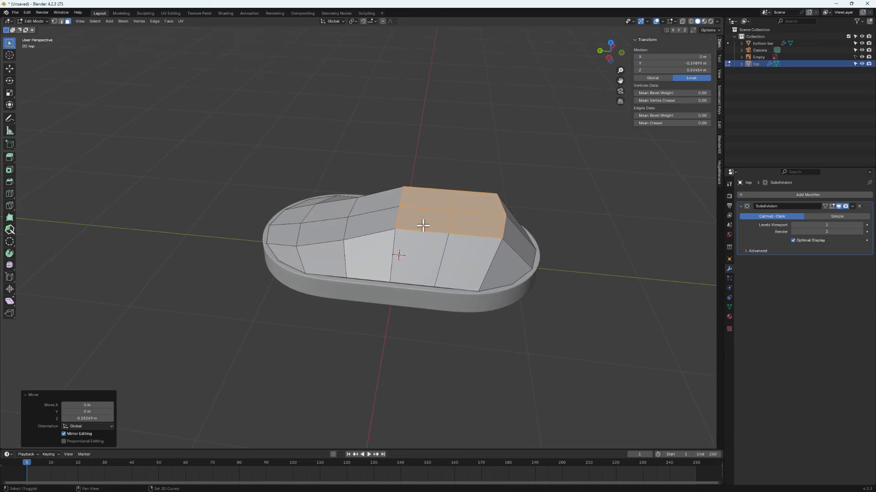
shift+click(423, 225)
shift+click(435, 207)
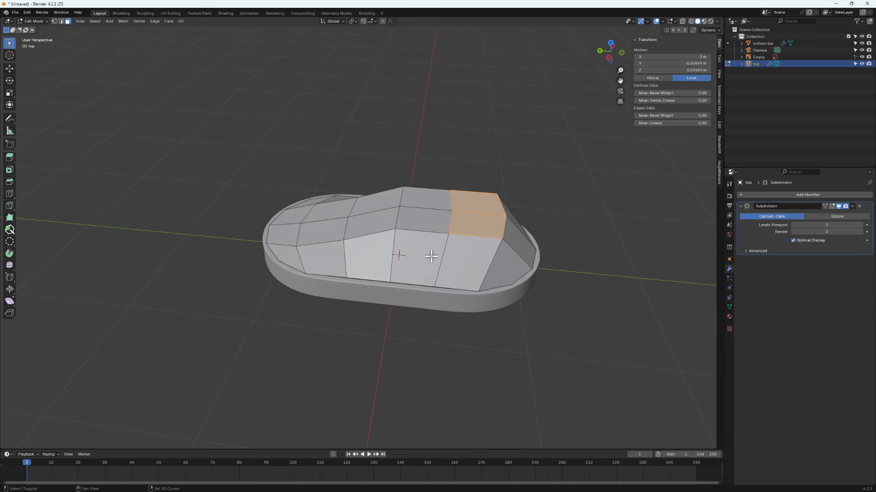
click(455, 220)
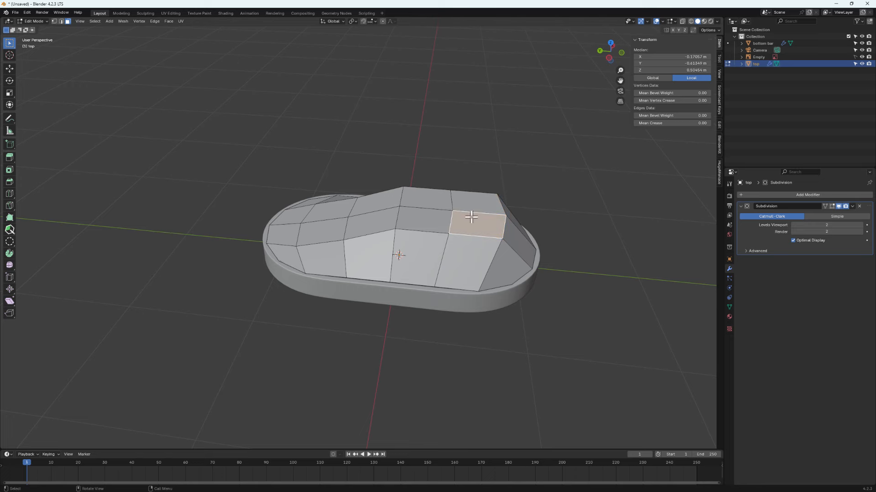
- Select the two crosswise edges in the middle of the raised four-face block and lift them about 0.078 m along Z
key(2)
click(447, 222)
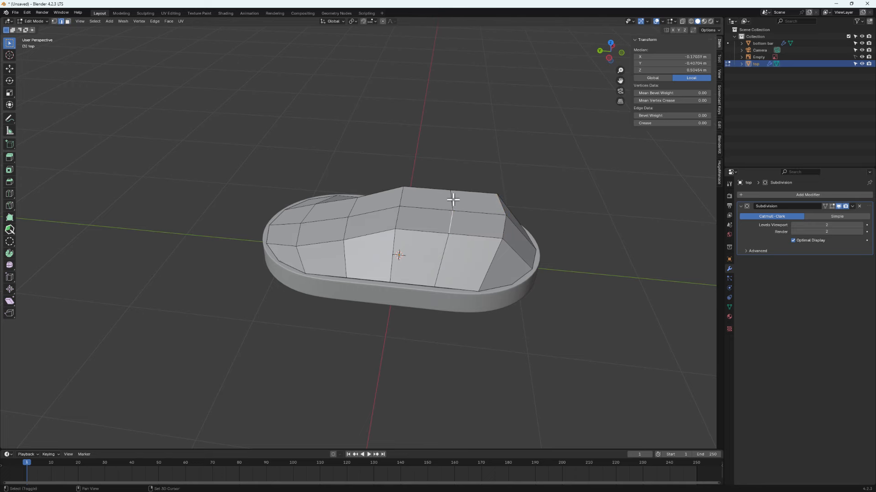
shift+click(452, 201)
middle_drag(446, 298, 440, 274)
key(g)
key(z)
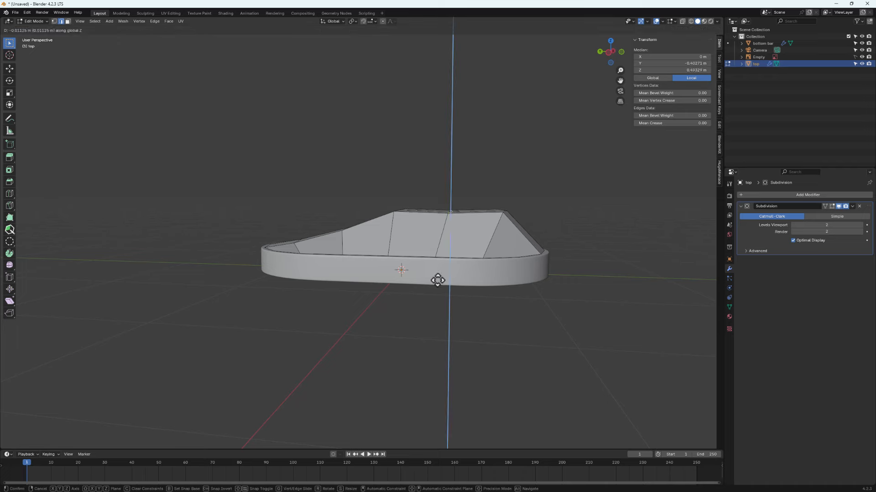
click(439, 264)
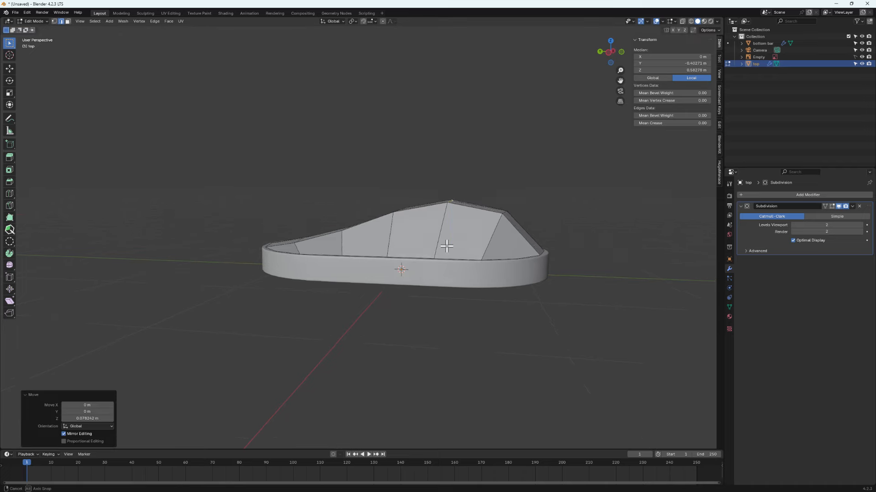
middle_drag(440, 255, 365, 209)
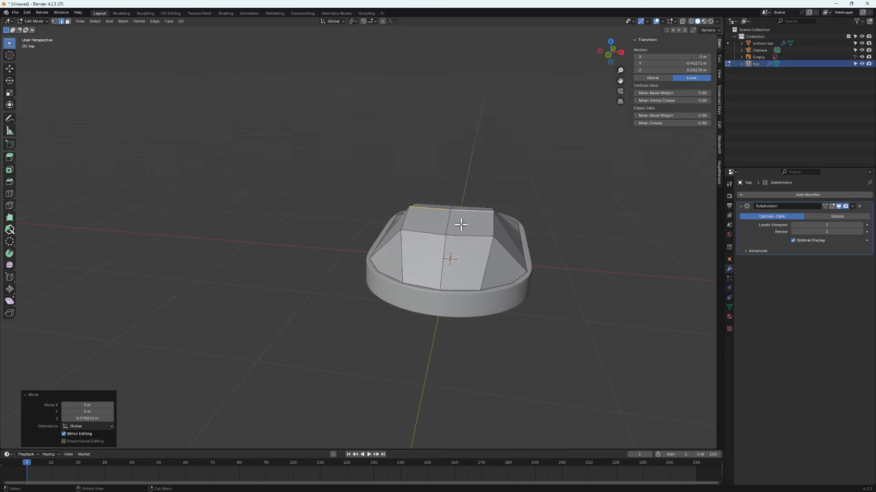
- Select the two outer vertices of the hump's crosswise ridge in vertex mode and lower them about 0.048 m along Z
middle_drag(466, 228, 486, 252)
key(Tab)
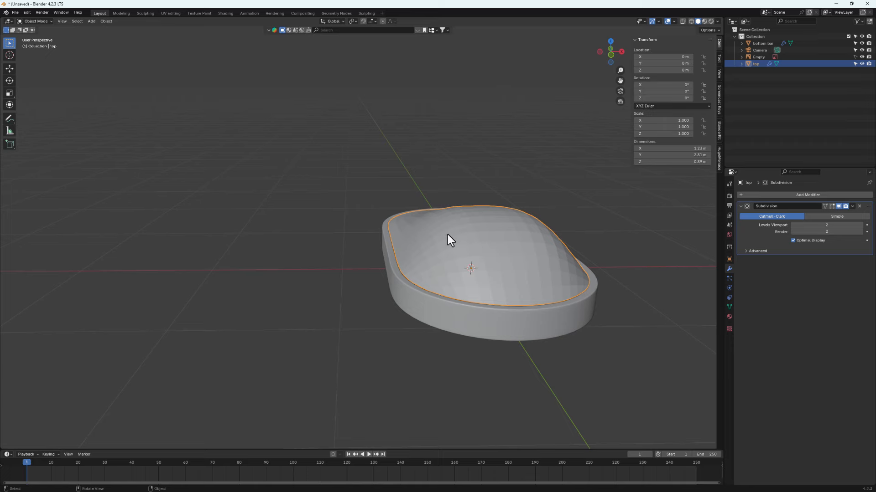
middle_drag(375, 223, 524, 221)
key(Tab)
key(Tab)
key(Tab)
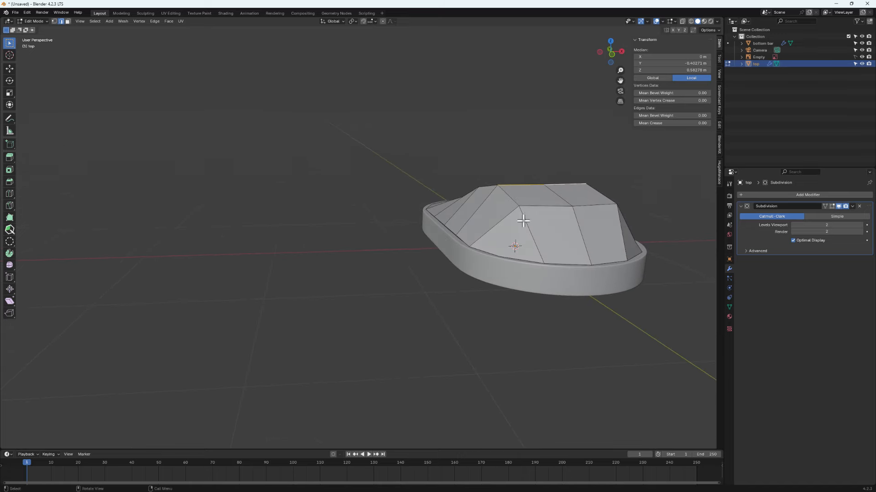
key(1)
click(497, 186)
shift+click(587, 181)
middle_drag(587, 182, 586, 236)
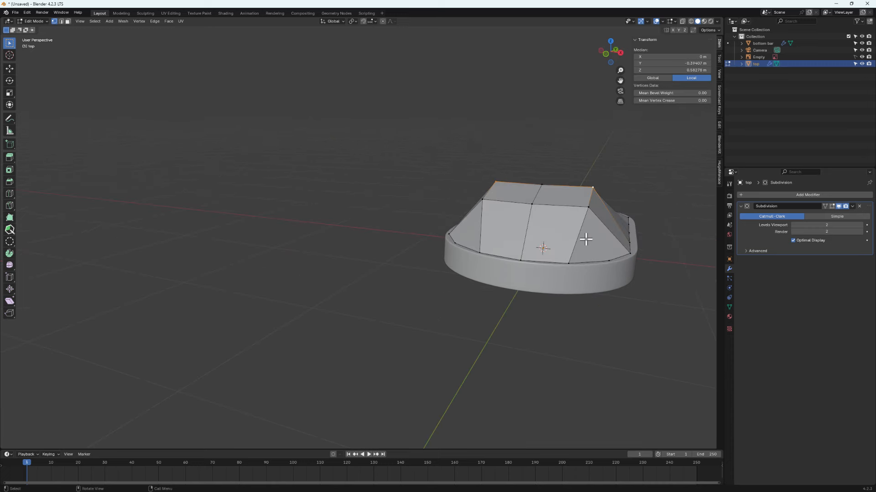
key(g)
key(z)
click(583, 242)
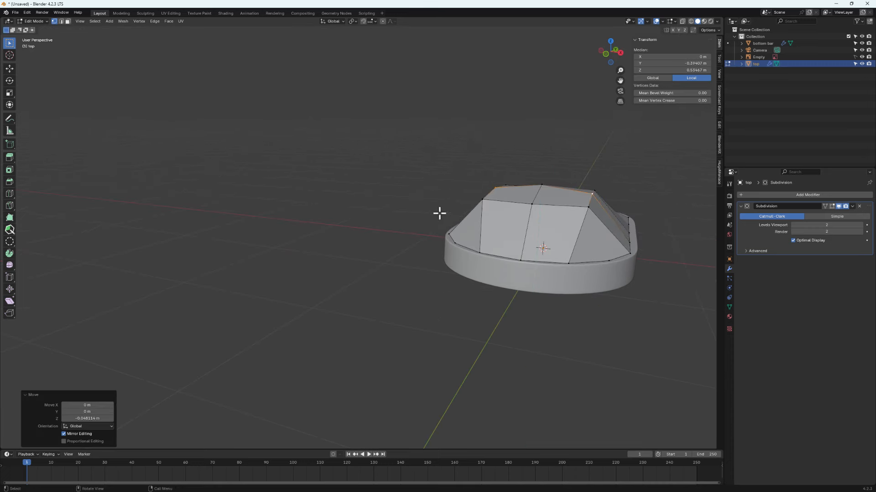
- Select the two outer raised vertices of the next row toward the -Y end and lower them about 0.028 m along Z
click(481, 200)
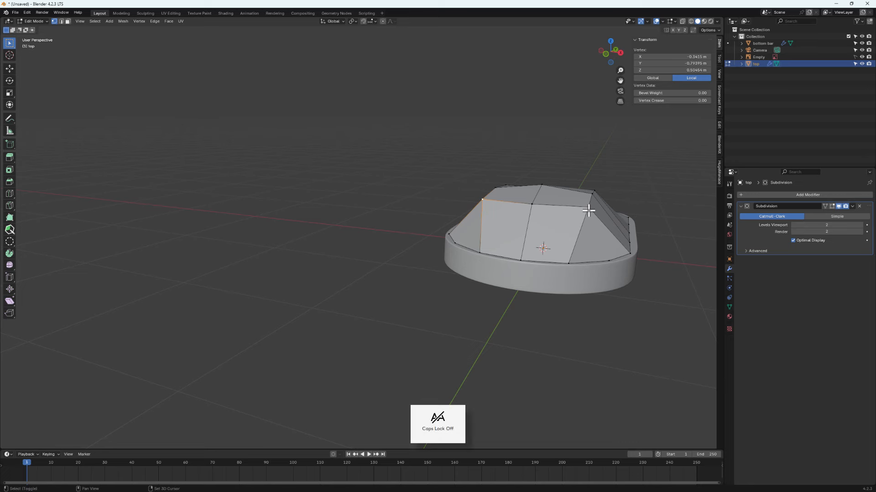
shift+click(588, 208)
key(g)
key(z)
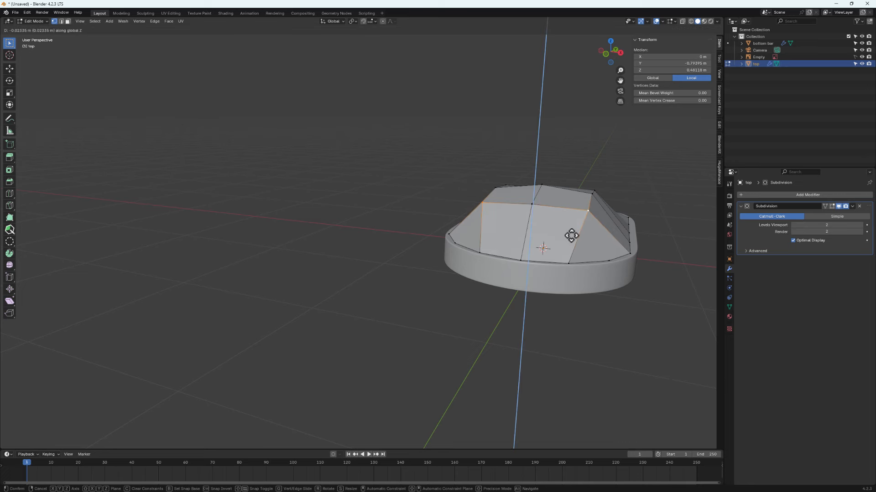
click(571, 234)
- Inspect the smoothed top shell in object mode from the side and above, checking its edge loops against the reference scroll wheel
key(Tab)
middle_drag(540, 275, 477, 262)
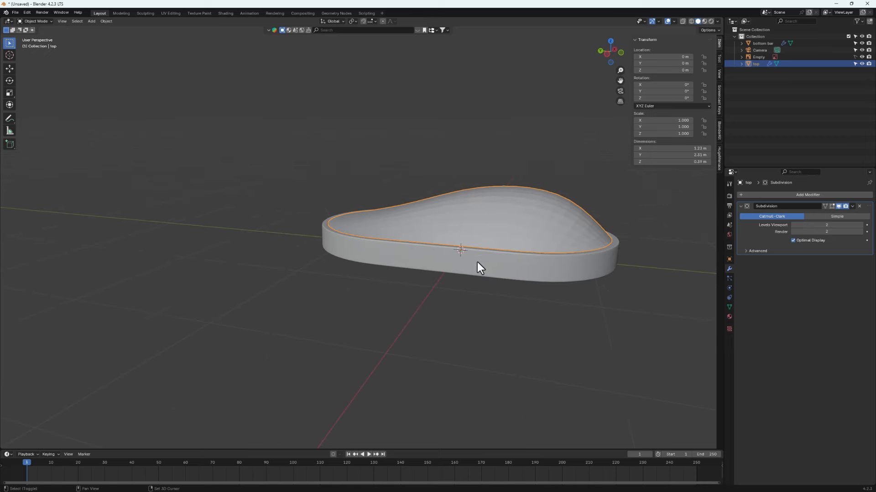
middle_drag(532, 237, 508, 250)
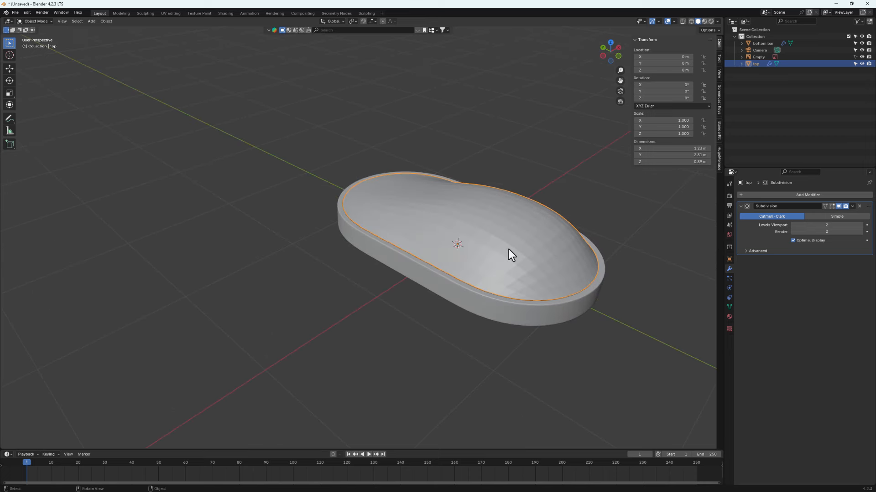
middle_drag(549, 228, 461, 255)
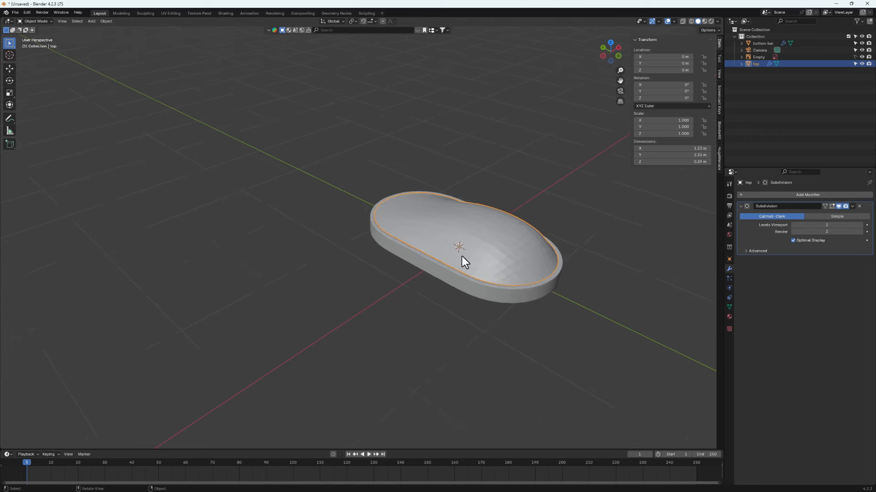
click(609, 43)
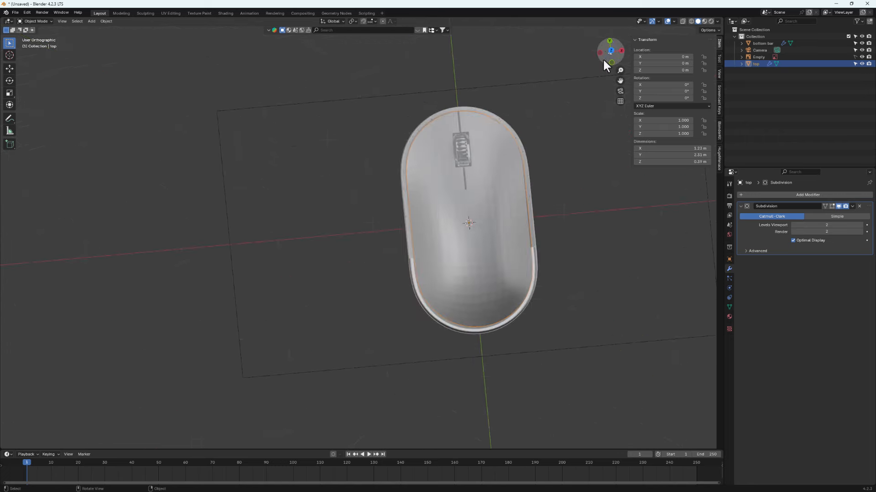
scroll(477, 149, up, 4)
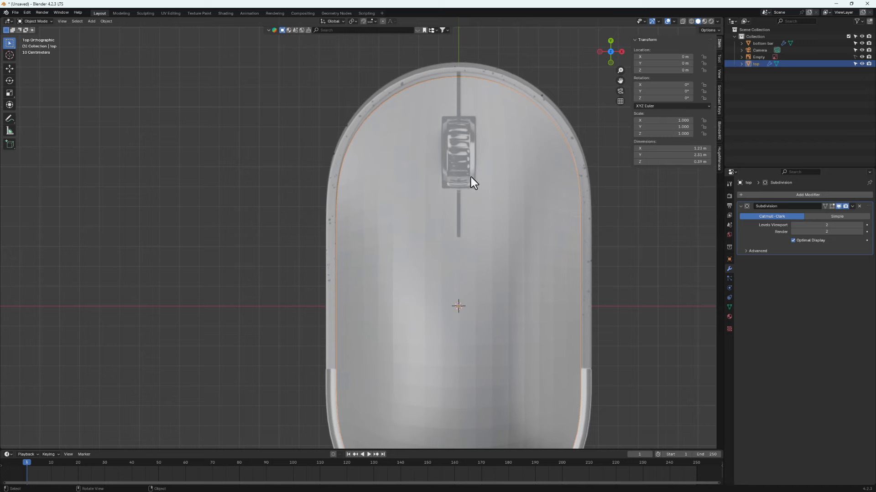
middle_drag(471, 222, 425, 259)
key(Tab)
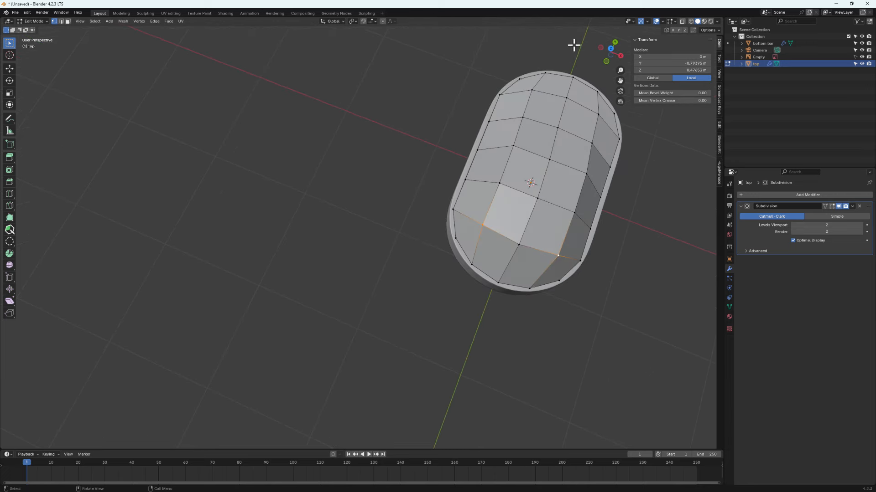
middle_drag(534, 210, 546, 204)
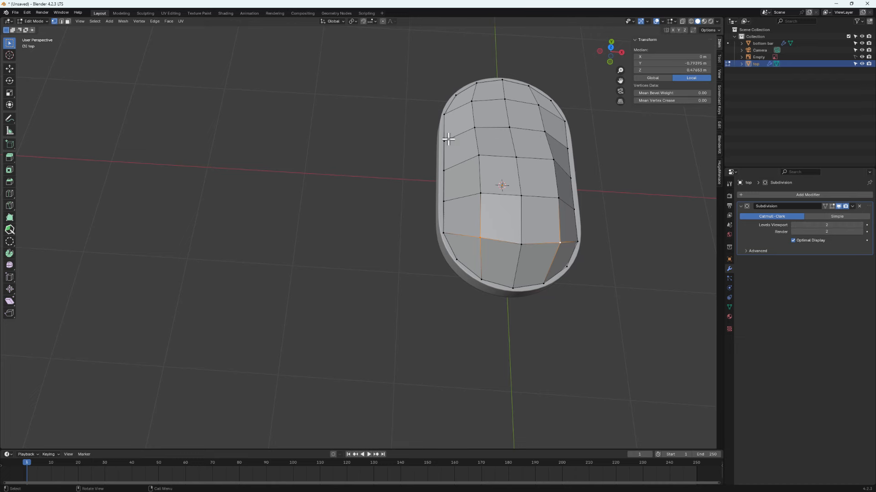
middle_drag(447, 137, 459, 132)
key(Tab)
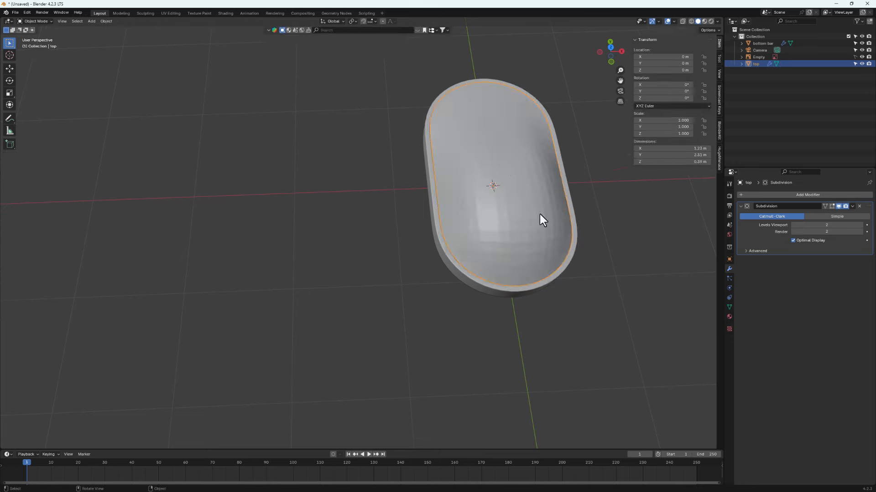
middle_drag(541, 217, 708, 267)
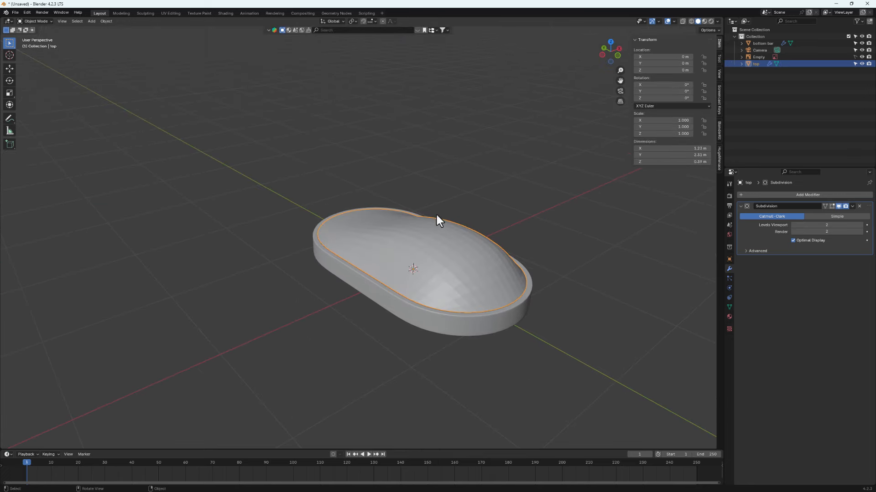
middle_drag(437, 214, 454, 256)
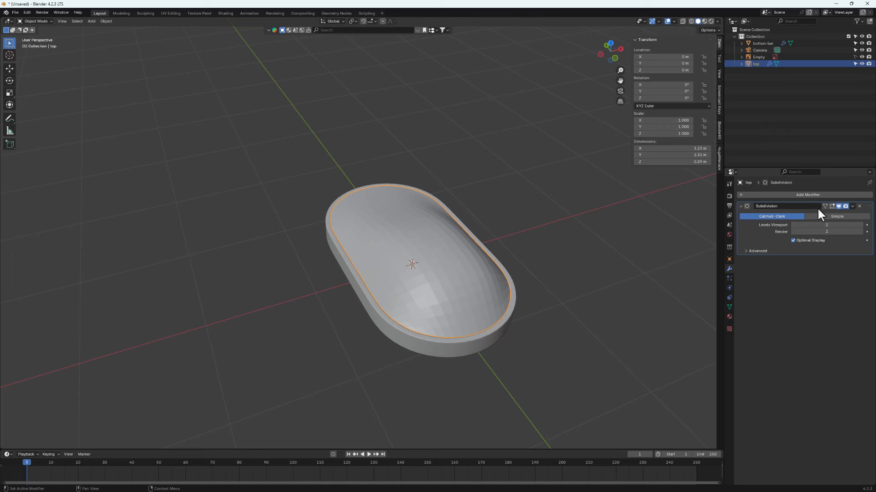
- Enable the top shell's Subdivision modifier in edit mode and on the editing cage
key(Tab)
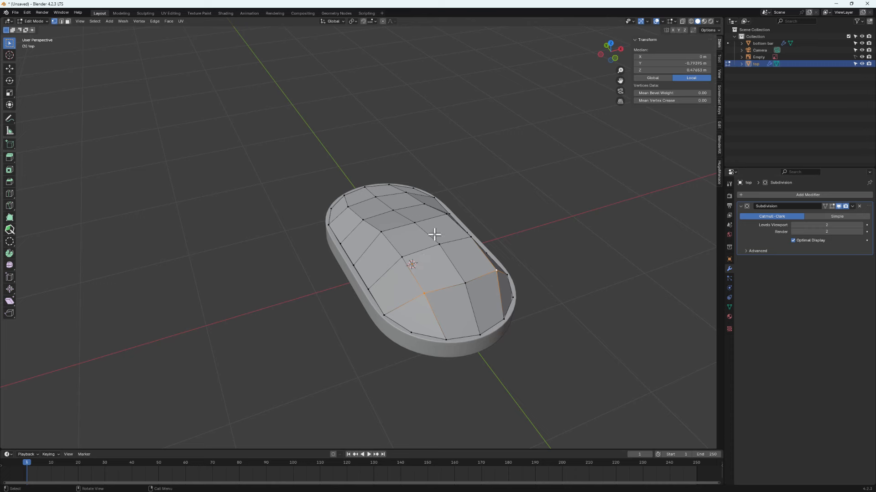
click(830, 207)
middle_drag(465, 254, 489, 222)
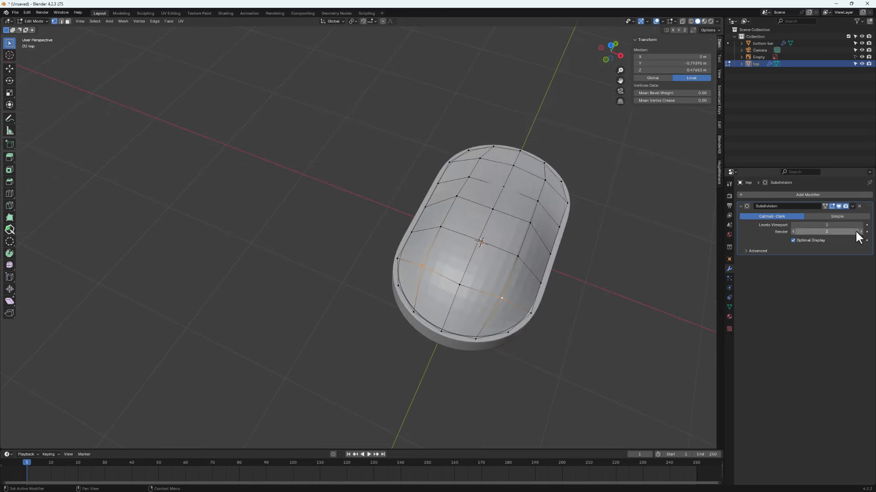
click(824, 205)
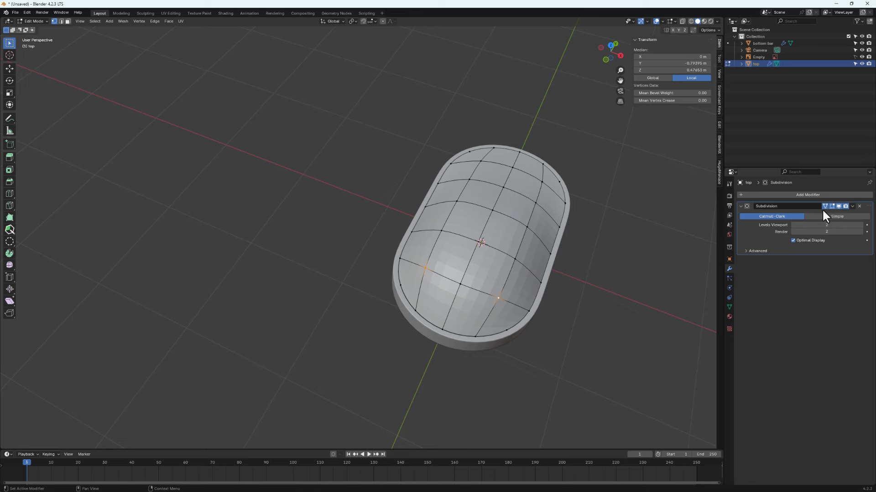
middle_drag(502, 260, 543, 228)
middle_drag(438, 269, 415, 285)
middle_drag(480, 239, 486, 241)
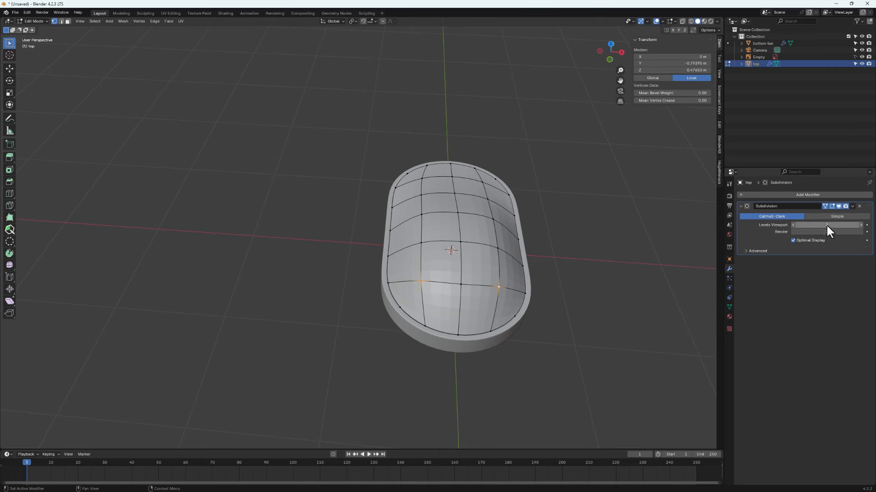
- Turn off the modifier's Optimal Display and compare viewport levels 1 and 2 against the scroll-wheel reference from above, keeping 2
click(793, 240)
middle_drag(508, 274, 507, 296)
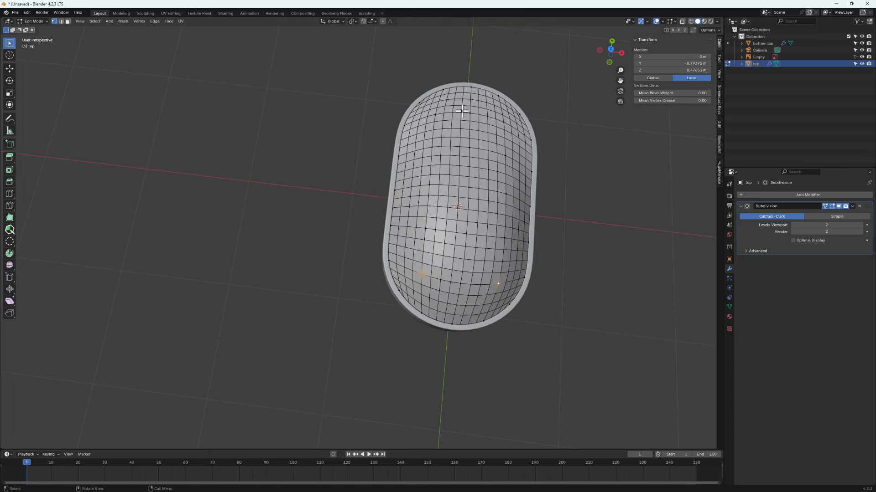
middle_drag(477, 203, 404, 252)
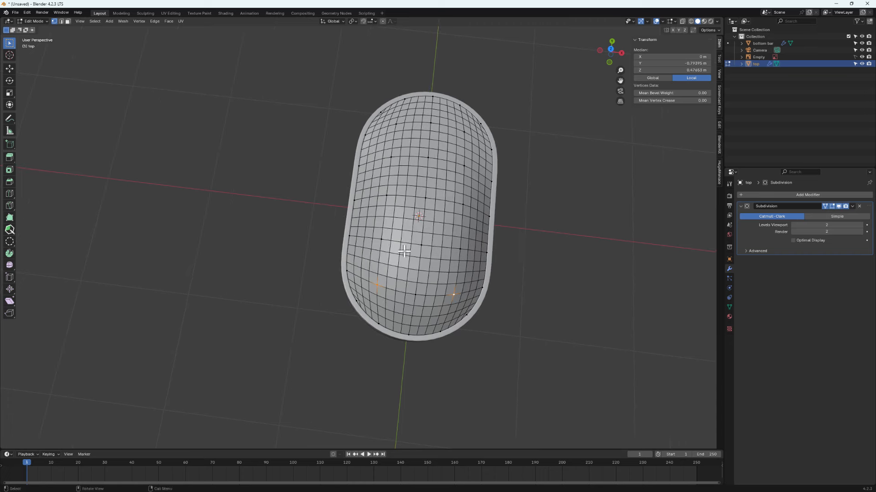
click(610, 50)
scroll(446, 126, up, 4)
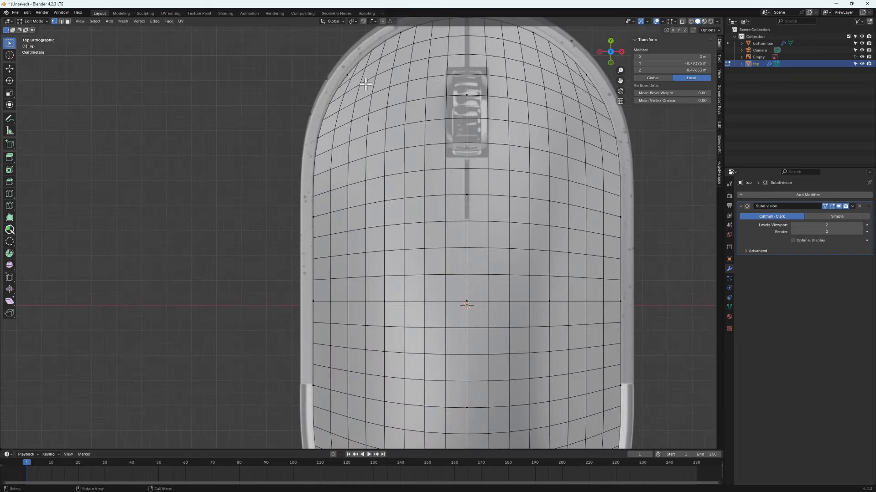
shift+middle_drag(407, 117, 392, 128)
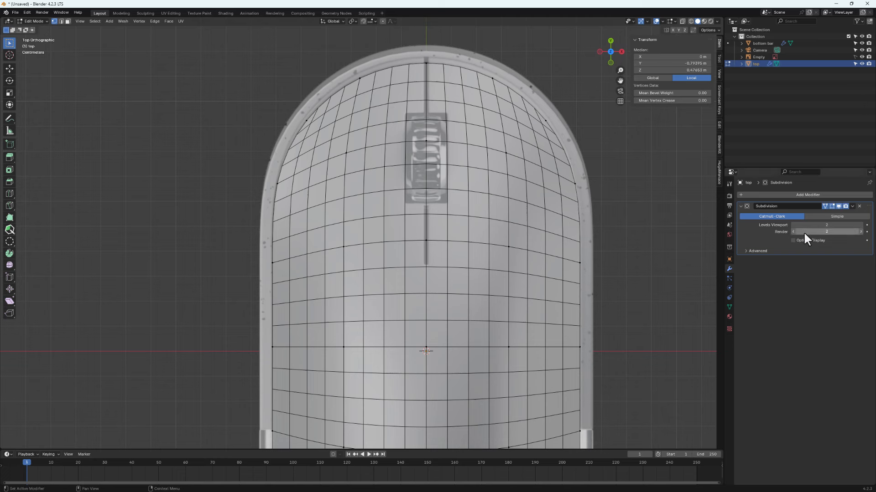
click(793, 225)
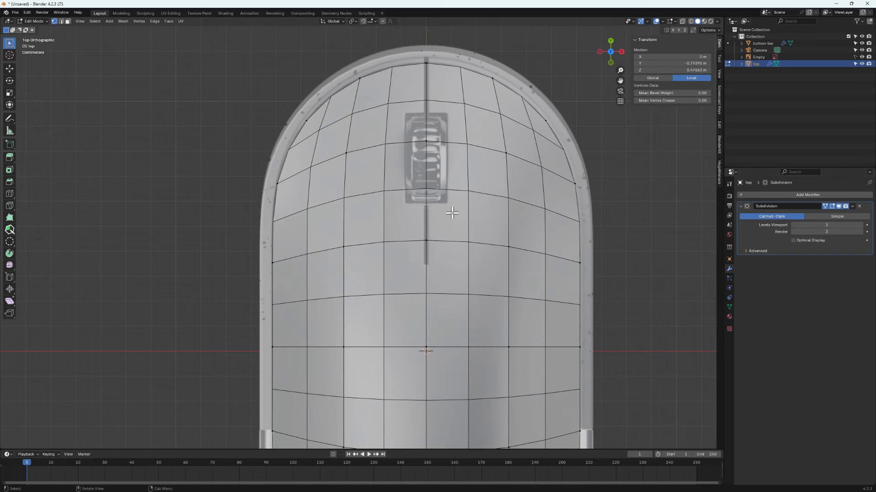
click(859, 225)
- Return to object mode and apply the Subdivision modifier on the top shell
scroll(426, 205, down, 5)
middle_drag(387, 273, 401, 328)
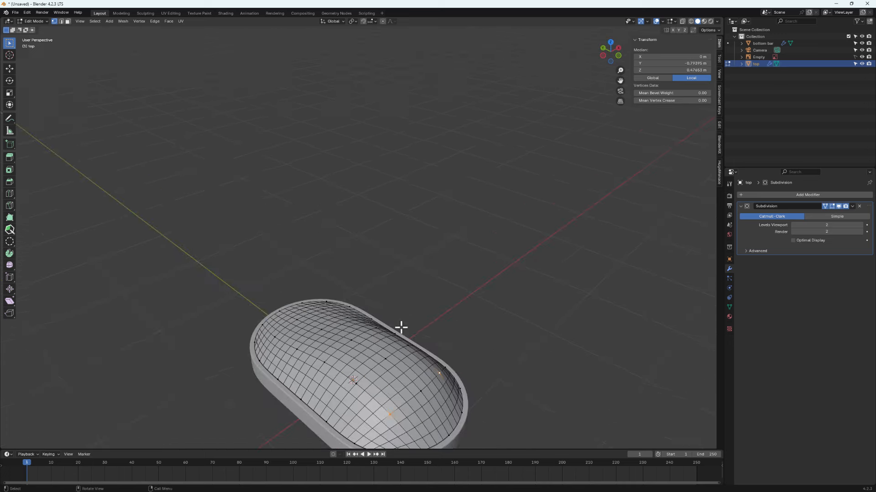
shift+middle_drag(383, 369, 400, 276)
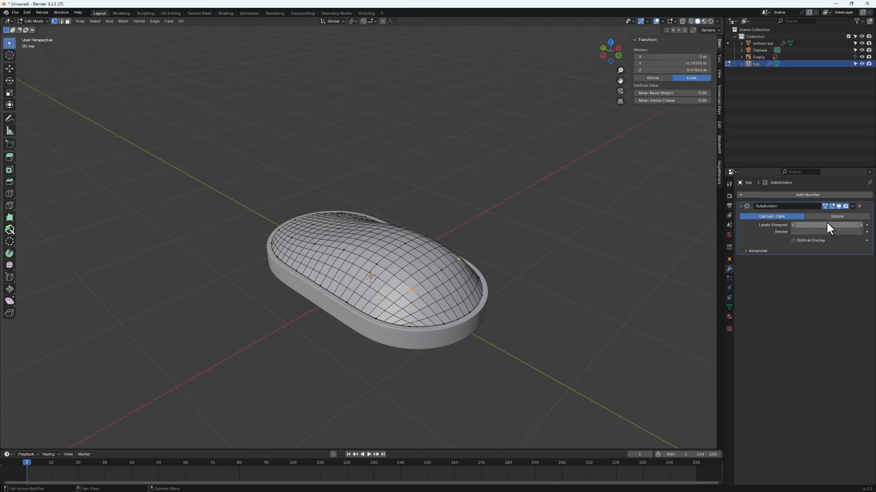
key(Tab)
click(852, 206)
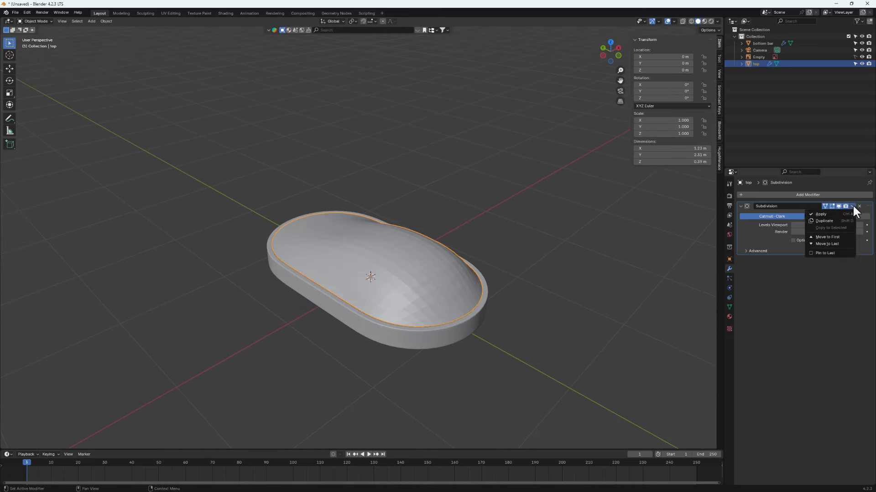
click(828, 212)
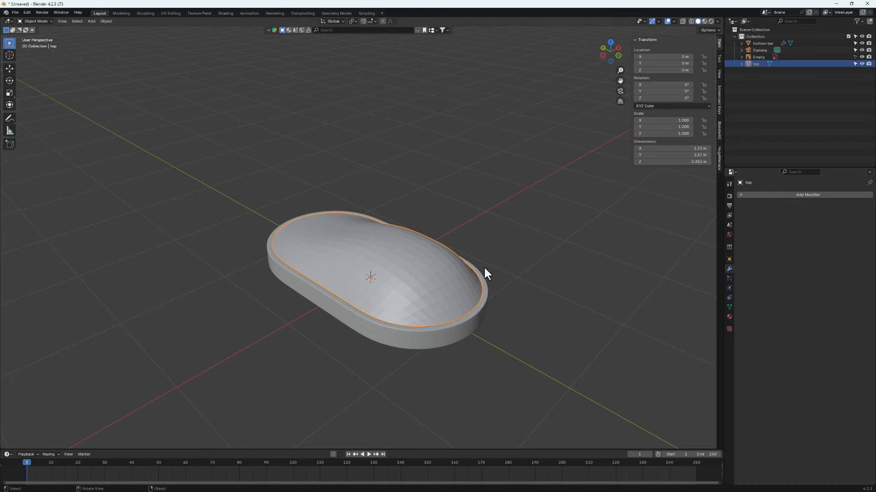
- Enter edit mode on the top shell and look straight down on the mesh around the reference scroll wheel
middle_drag(431, 269, 433, 273)
right_click(439, 258)
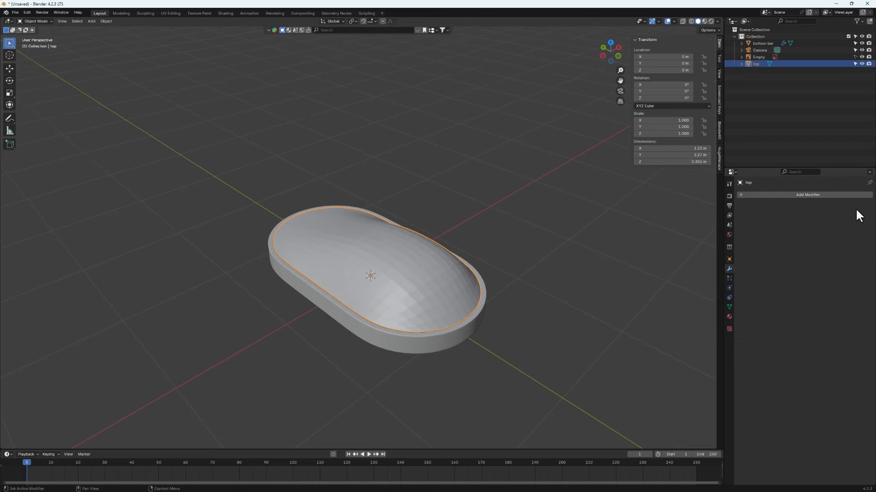
key(Tab)
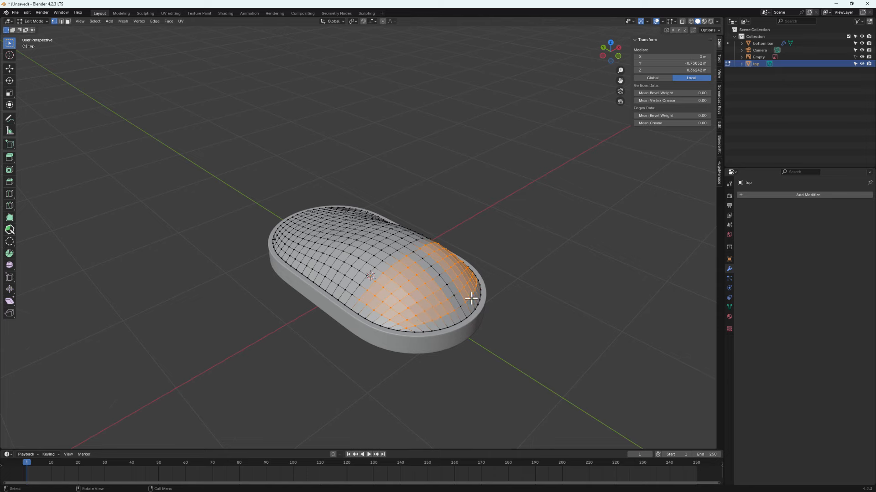
middle_drag(417, 308, 457, 200)
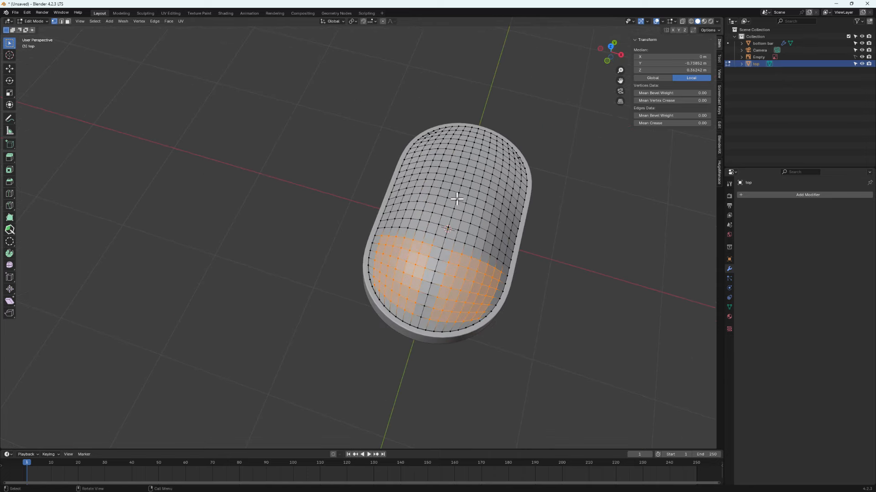
middle_drag(416, 312, 421, 320)
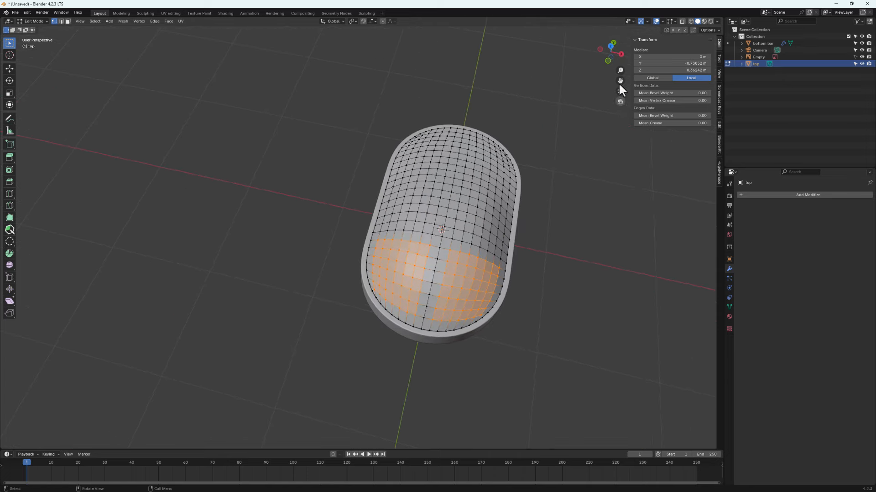
click(606, 47)
scroll(428, 104, up, 3)
scroll(429, 104, up, 1)
shift+middle_drag(428, 103, 412, 182)
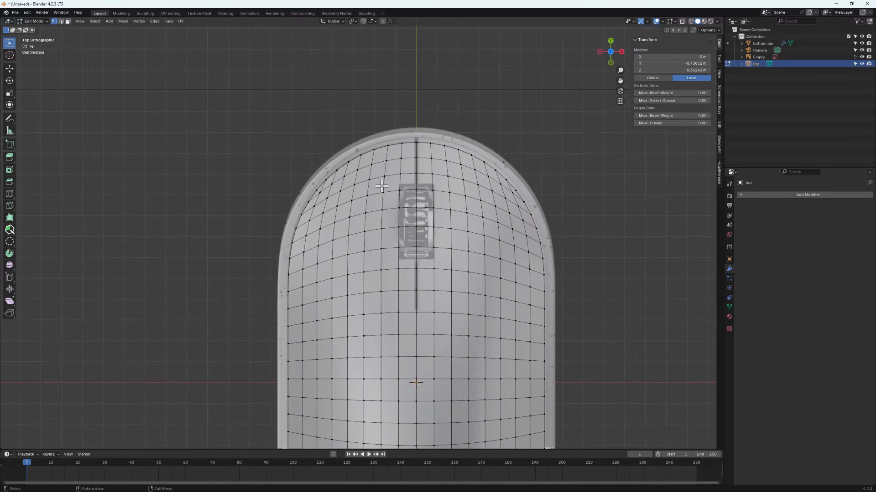
scroll(398, 244, up, 3)
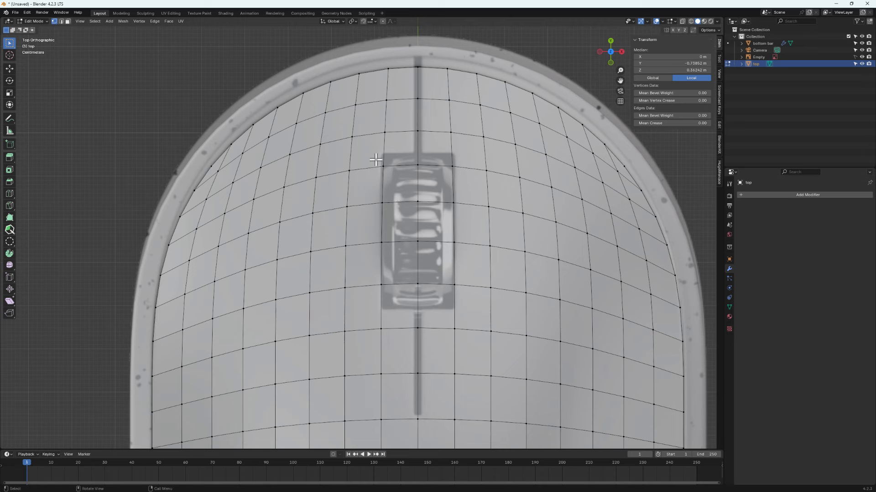
- Edge-slide the three vertices at the scroll wheel's front end onto the front edge of the reference recess
alt+click(453, 170)
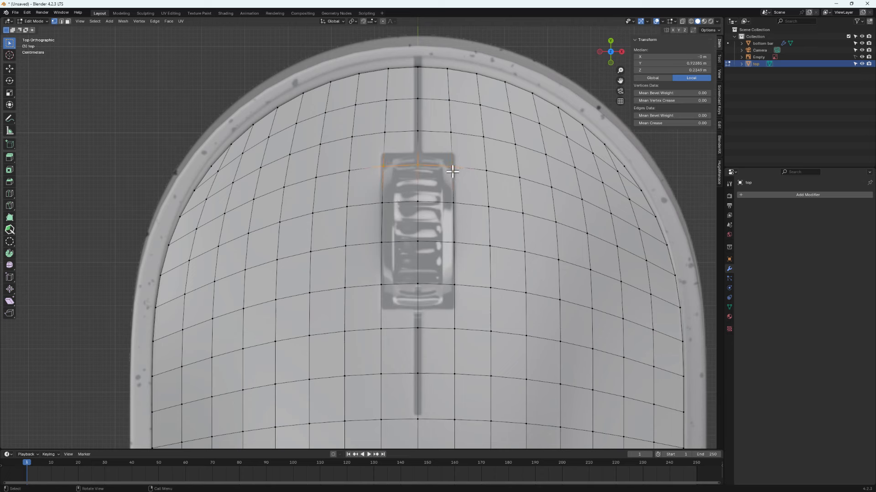
key(g)
key(z)
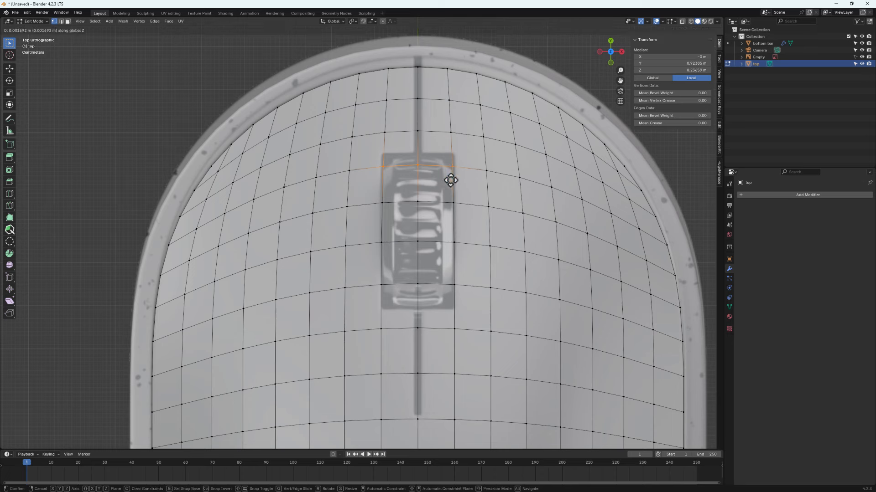
key(g)
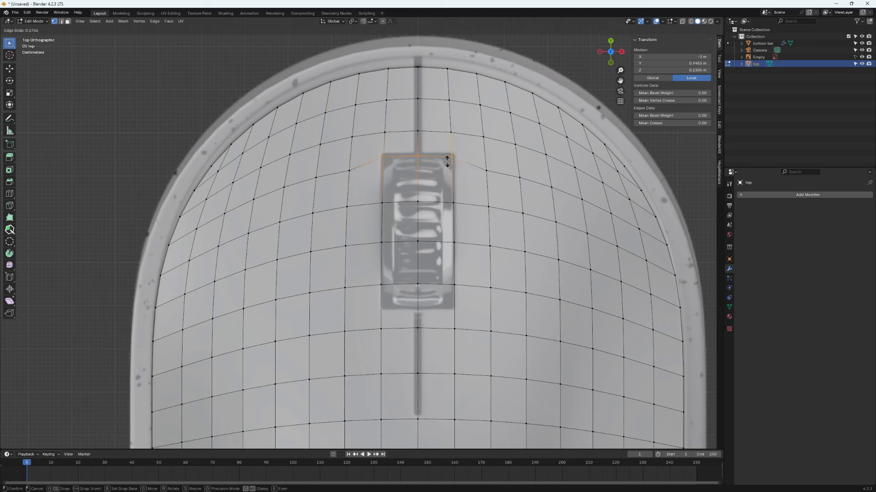
click(447, 158)
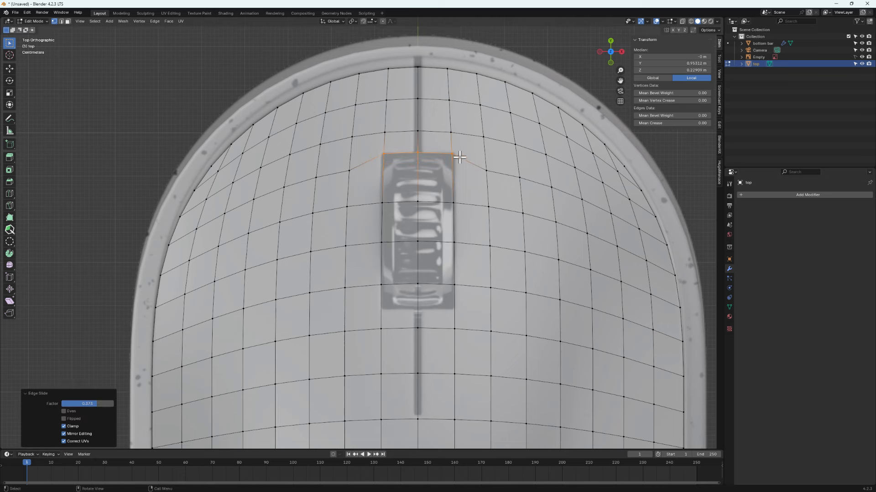
- Edge-slide the three vertices at the scroll wheel's rear end back onto the rear edge of the reference recess
alt+click(464, 306)
key(g)
key(g)
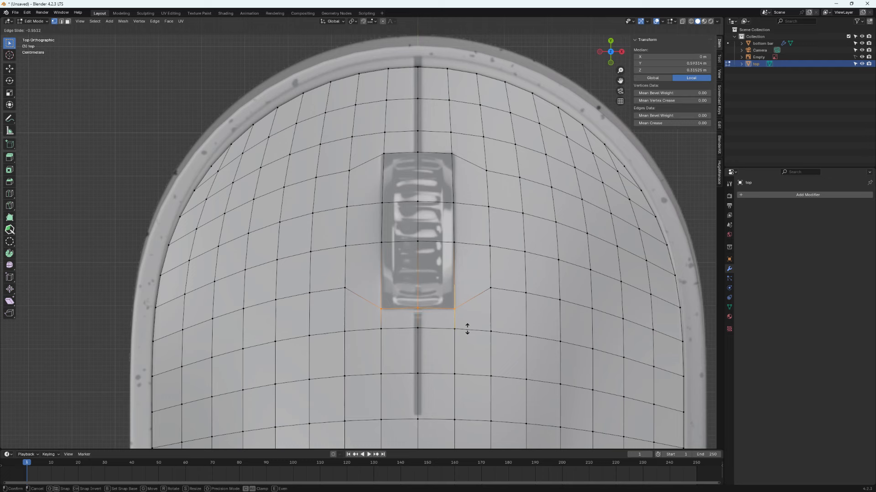
click(467, 329)
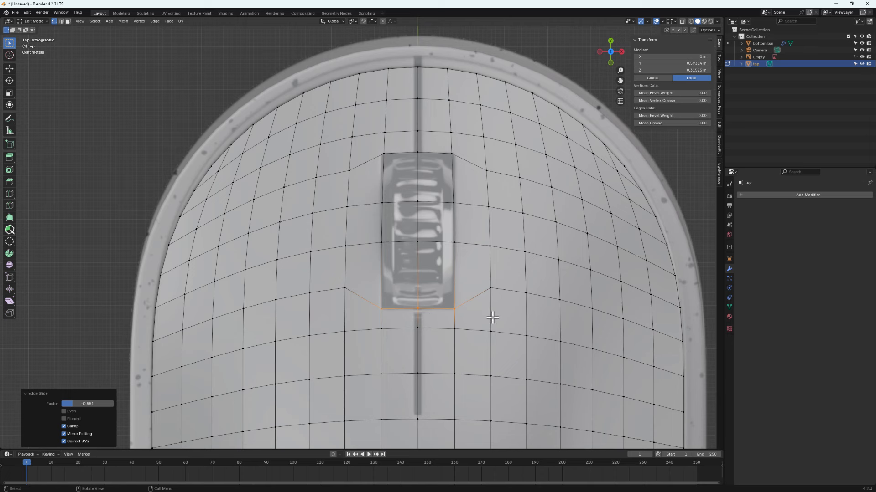
- Straighten the rear and the front vertex rows of the scroll-wheel outline by scaling each to 0 along Y
key(s)
key(y)
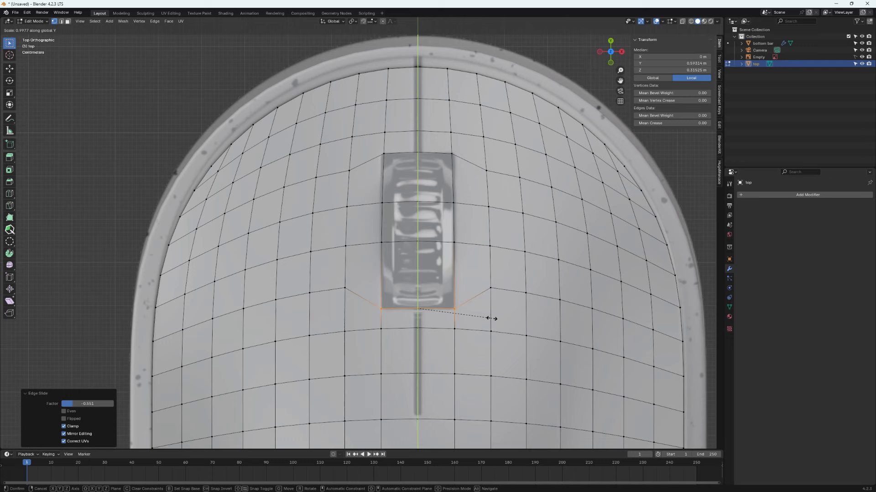
key(Return)
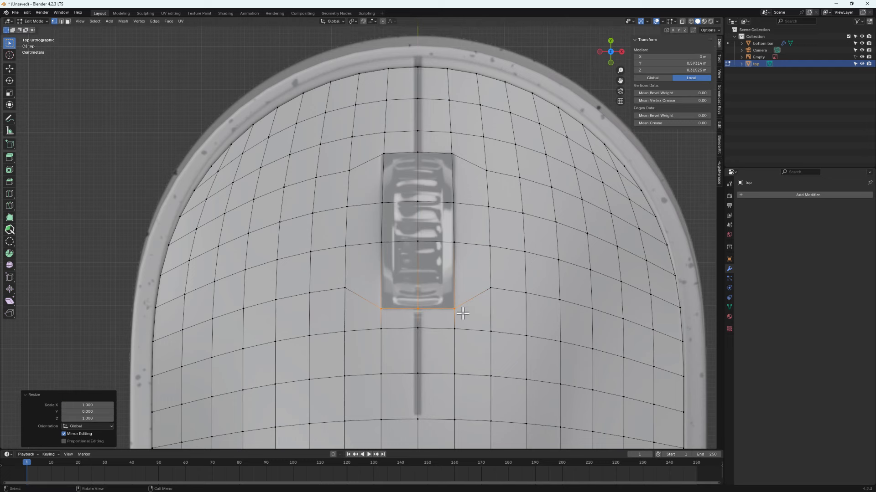
click(474, 157)
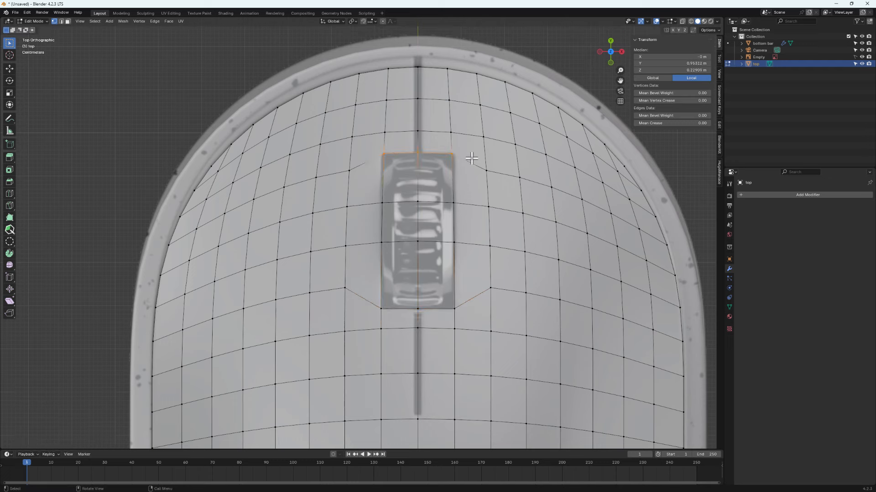
key(s)
key(y)
key(Return)
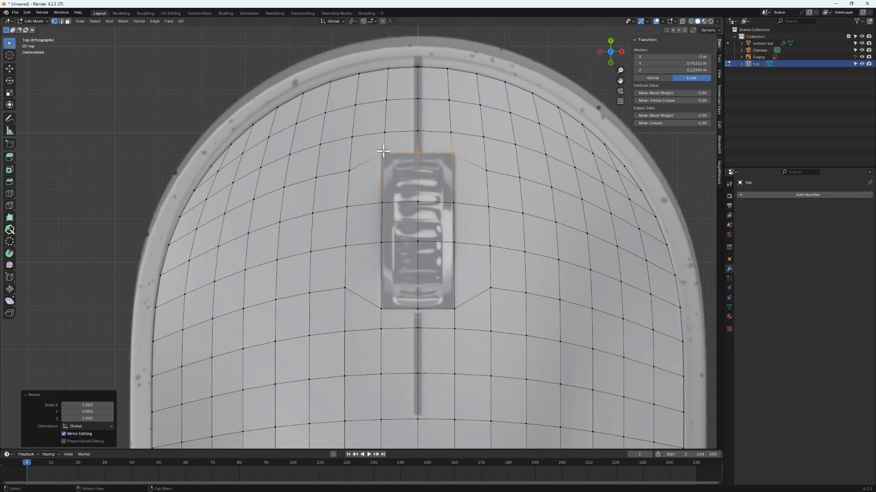
- Try to straighten the left vertex column of the scroll-wheel outline, scaling it to 0.975 along X
drag(376, 146, 385, 314)
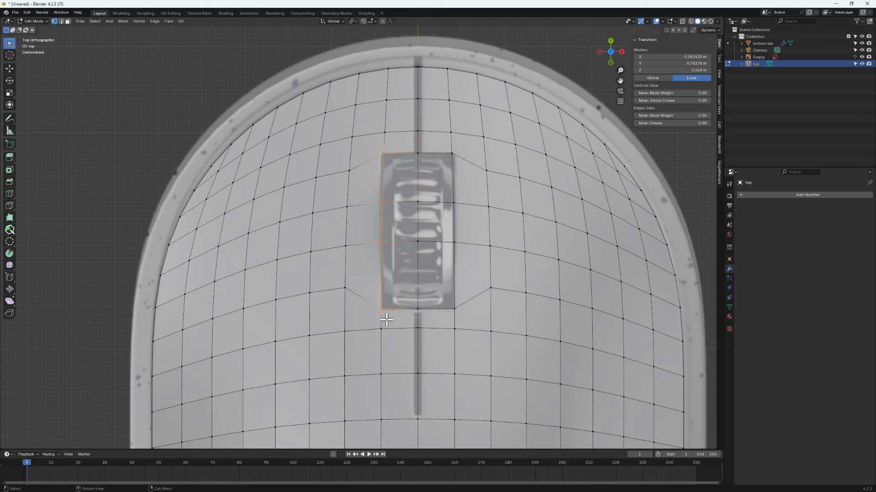
text(sy0)
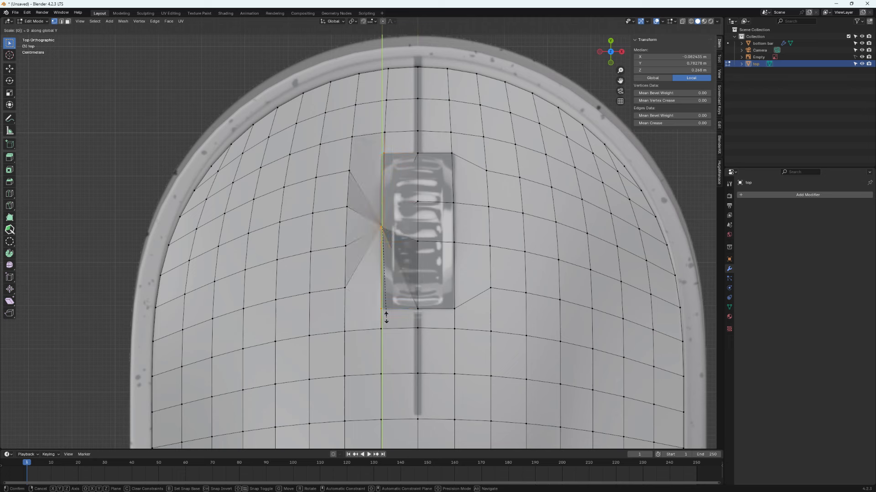
key(Escape)
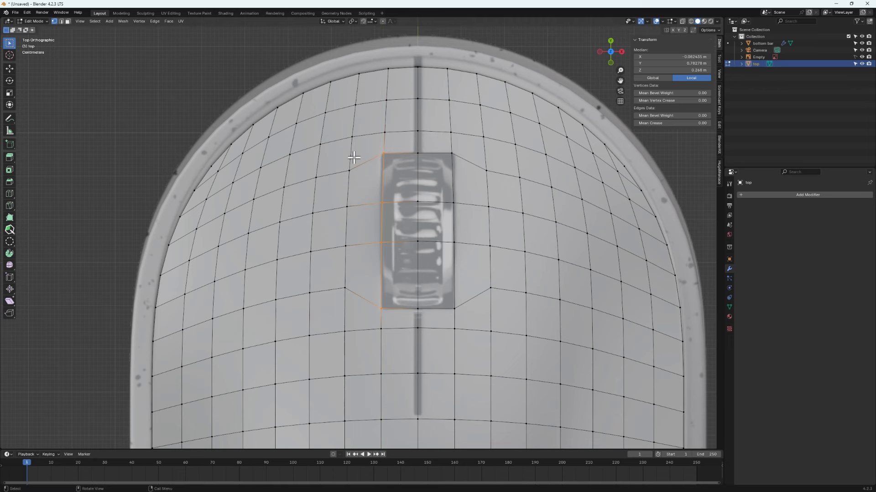
key(s)
key(x)
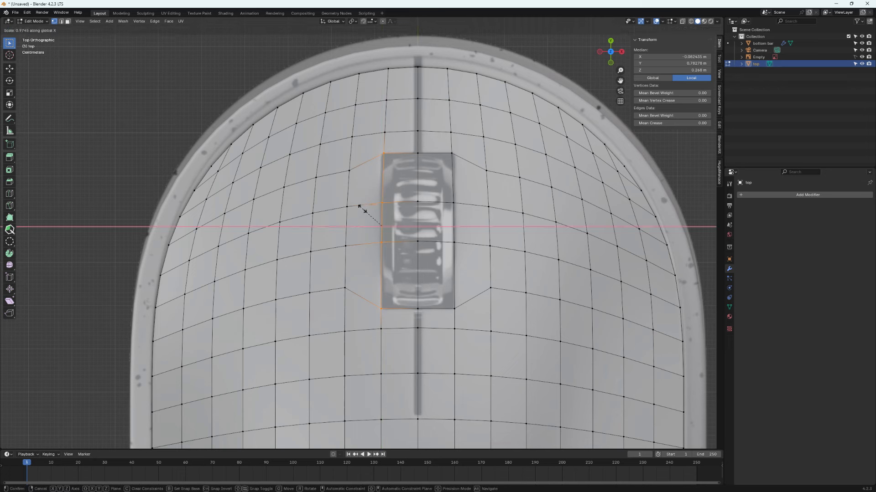
click(363, 209)
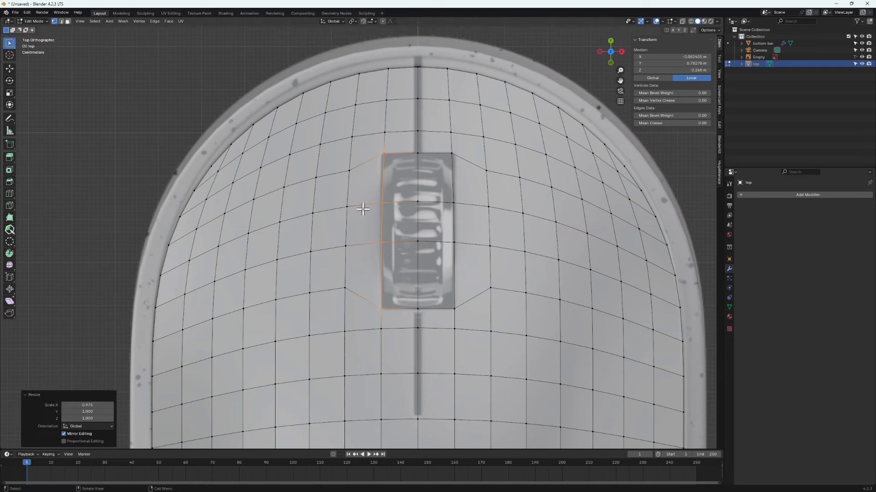
- Turn on the Screencast Keys overlay, leaving all vertices deselected and the sidebar hidden
click(718, 97)
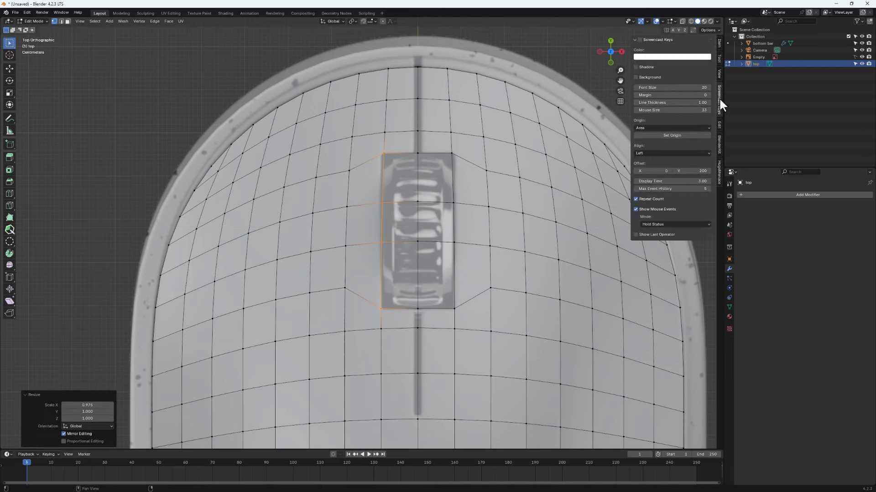
click(640, 40)
scroll(492, 296, down, 3)
key(a)
right_click(493, 296)
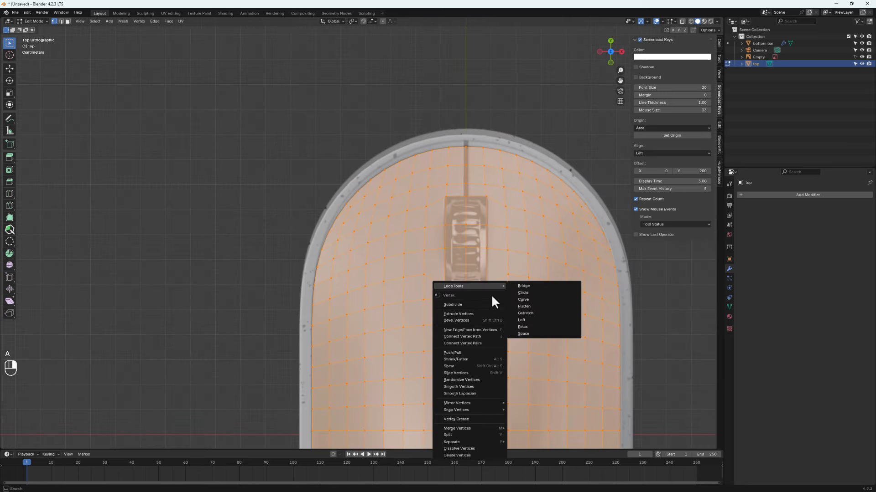
click(16, 327)
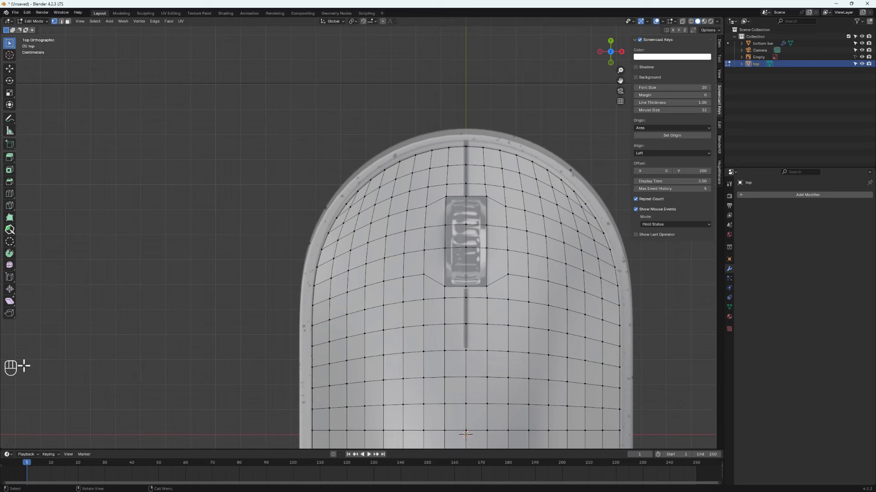
key(n)
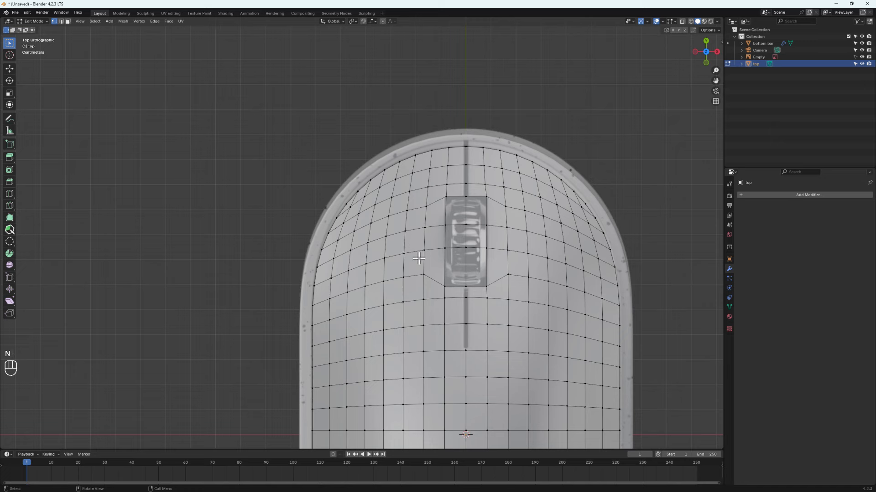
- Straighten the left and the right vertex columns of the scroll-wheel outline by scaling each to 0 along X
scroll(418, 259, up, 2)
drag(435, 164, 447, 305)
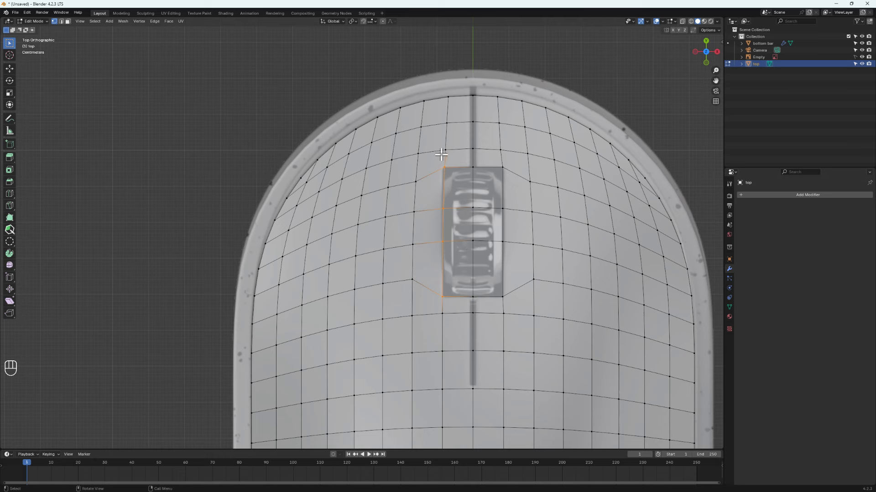
text(sx)
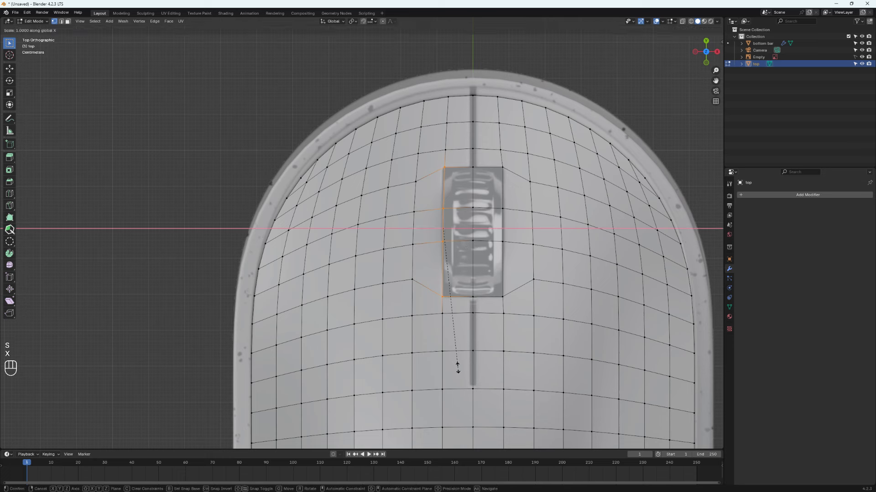
text(0)
click(457, 366)
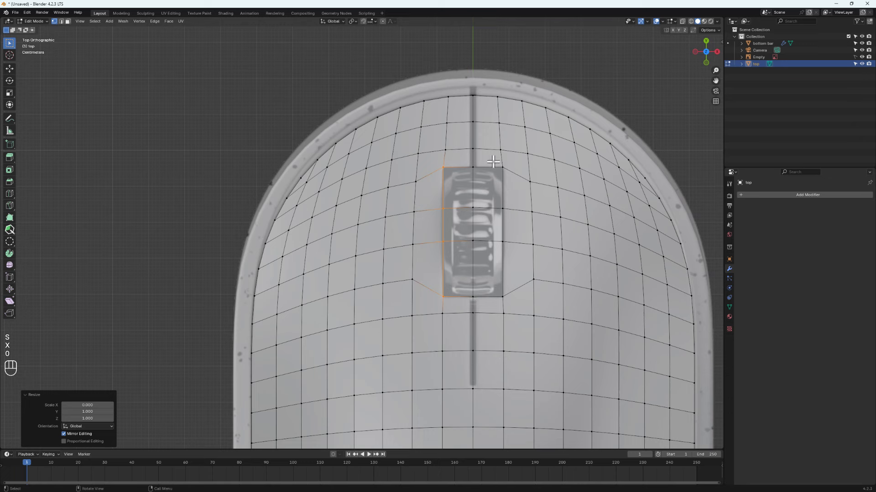
alt+shift+click(511, 303)
key(s)
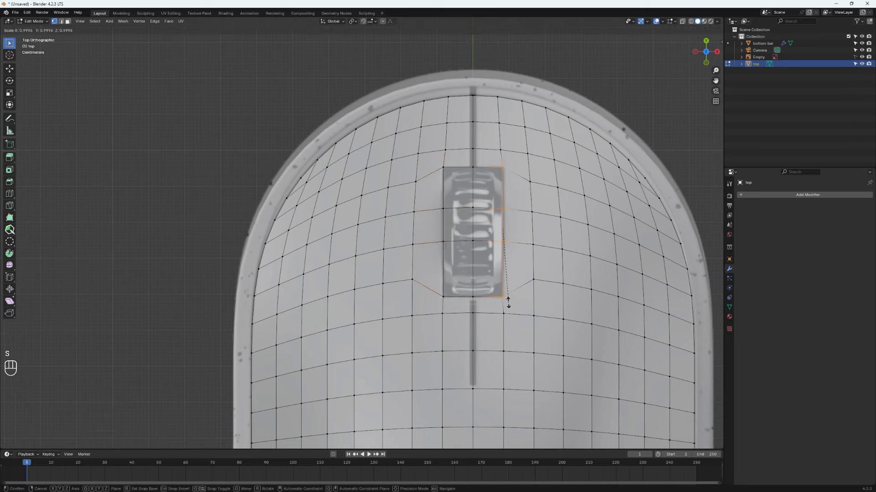
key(x)
click(507, 302)
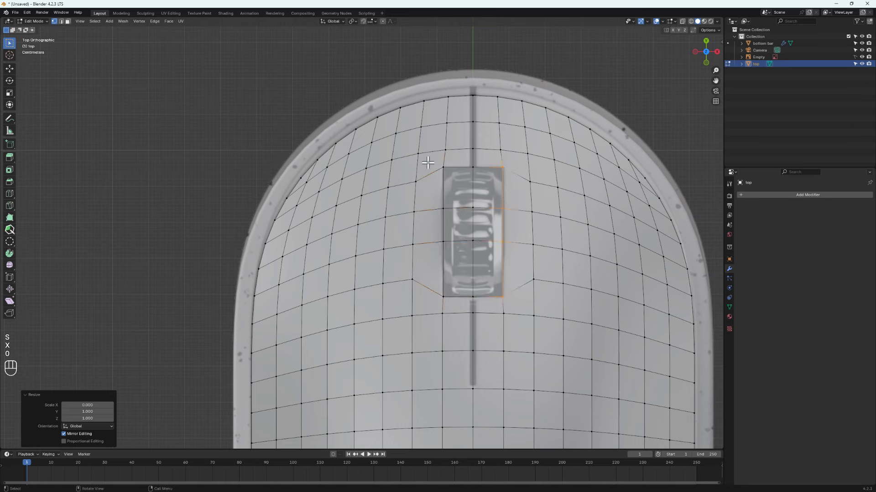
- Flatten the outline's front and rear vertex rows once more at scale 0 along Y and switch to face selection
click(513, 173)
key(s)
key(y)
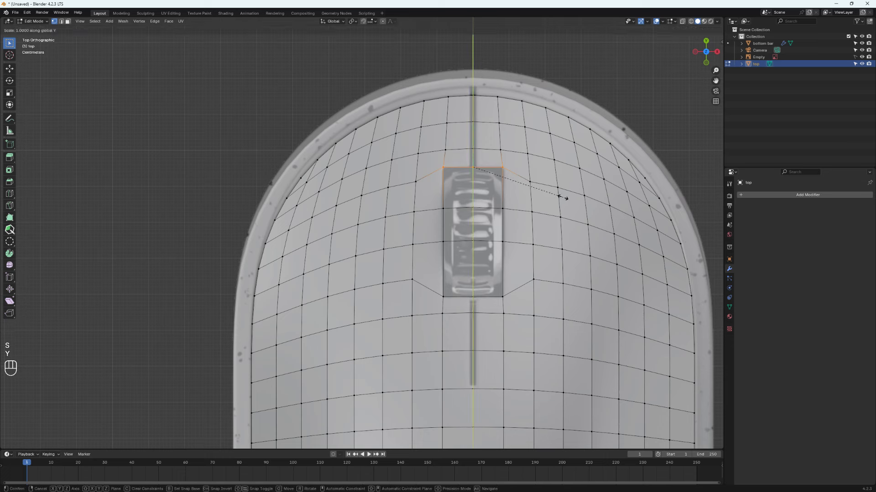
key(0)
click(562, 193)
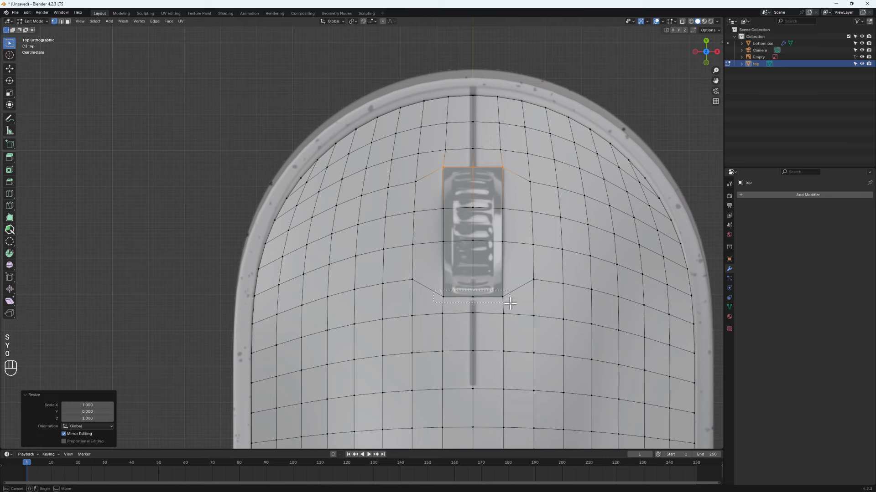
click(507, 301)
key(s)
key(y)
key(0)
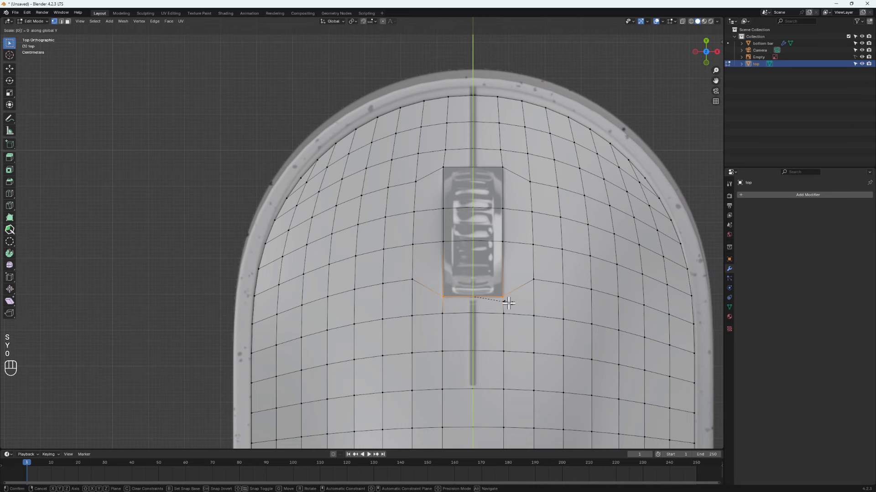
click(508, 302)
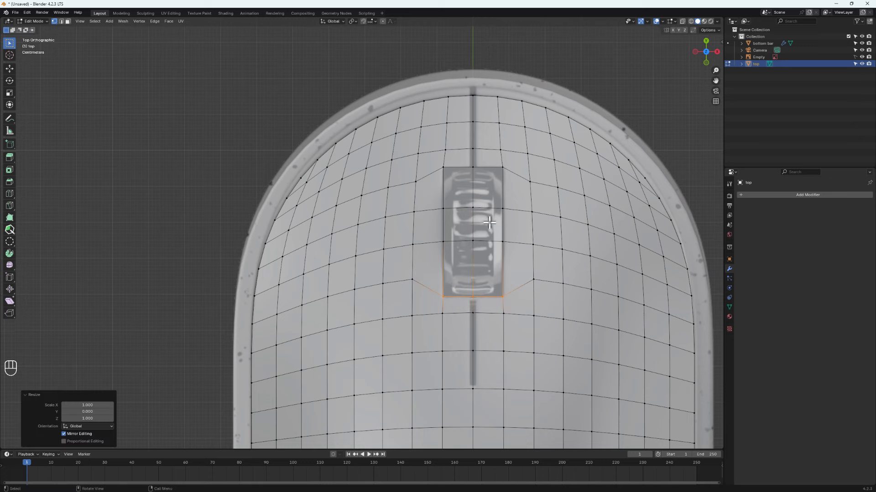
key(3)
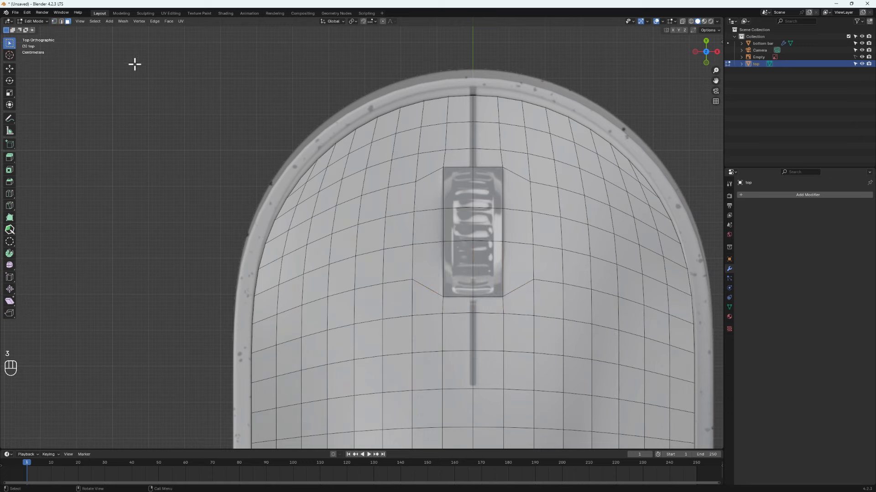
- Select the block of faces inside the scroll-wheel outline and delete those faces to open the recess
click(479, 278)
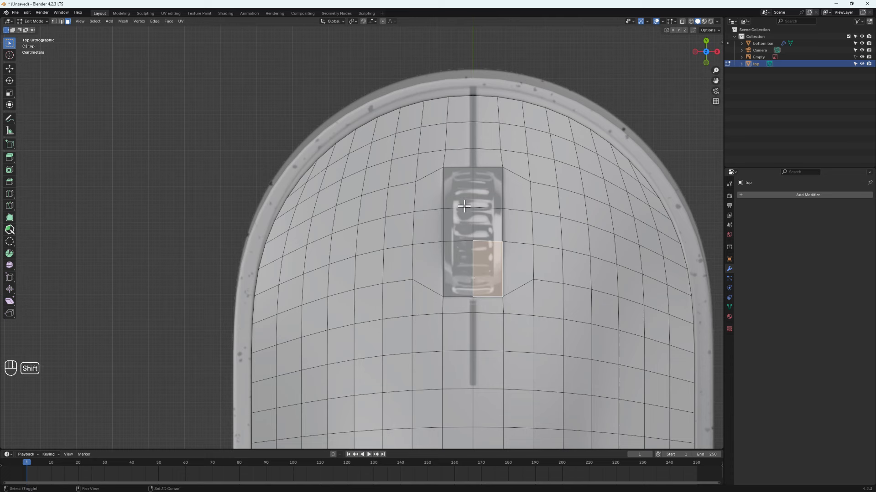
ctrl+shift+click(460, 189)
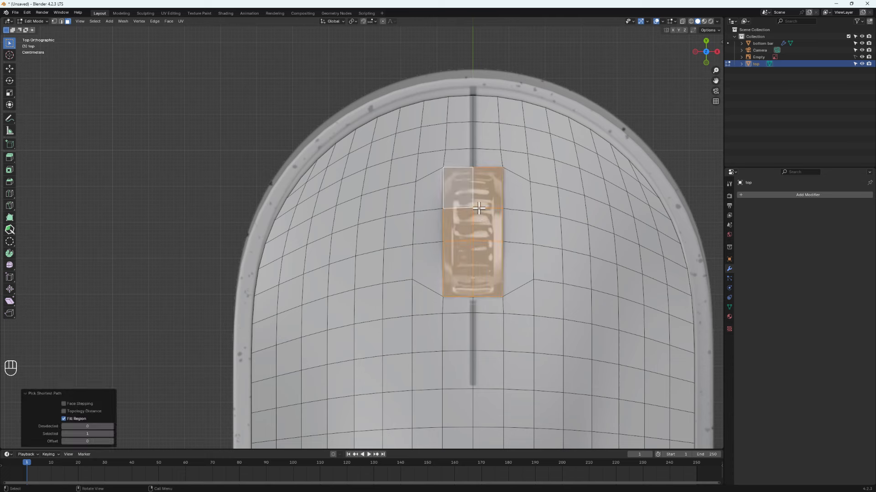
key(x)
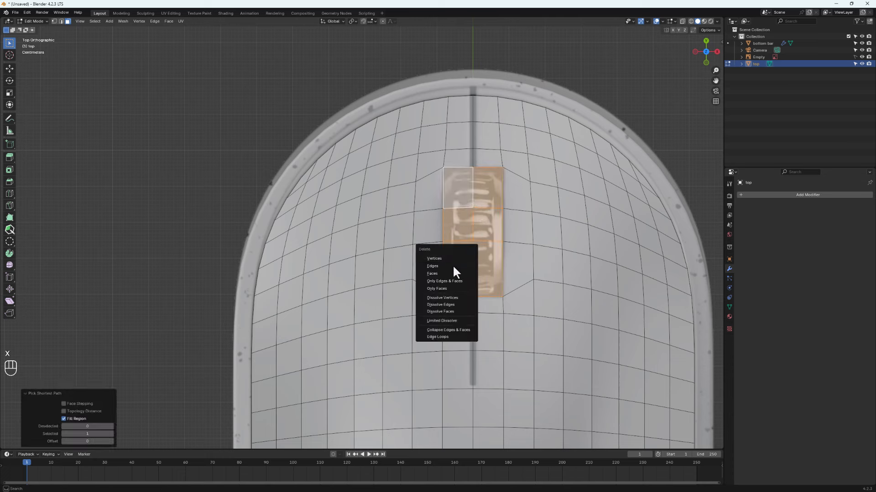
click(440, 273)
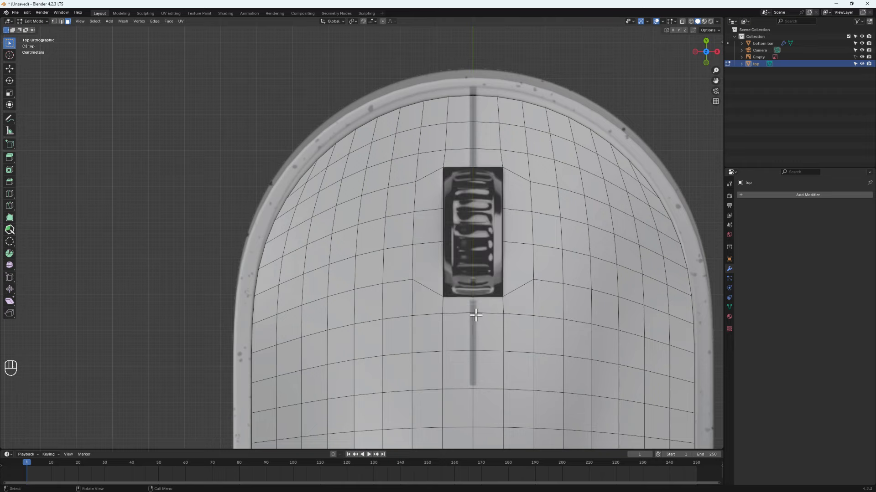
- Inspect the scroll-wheel opening from an angled view in Object Mode and return to the top view in Edit Mode
middle_drag(483, 324, 552, 198)
mouse_move(495, 293)
middle_down()
mouse_move(475, 288)
mouse_move(469, 305)
mouse_move(480, 344)
mouse_move(487, 309)
mouse_move(611, 280)
mouse_move(609, 323)
mouse_move(572, 299)
mouse_move(516, 323)
mouse_move(518, 391)
mouse_move(497, 358)
mouse_move(491, 320)
mouse_move(582, 318)
mouse_move(621, 298)
mouse_move(468, 321)
mouse_move(516, 307)
mouse_move(527, 318)
mouse_move(561, 284)
mouse_move(522, 303)
mouse_move(608, 199)
mouse_move(503, 300)
mouse_move(510, 293)
middle_up()
key(Tab)
right_click(572, 299)
click(572, 299)
key(Tab)
click(707, 51)
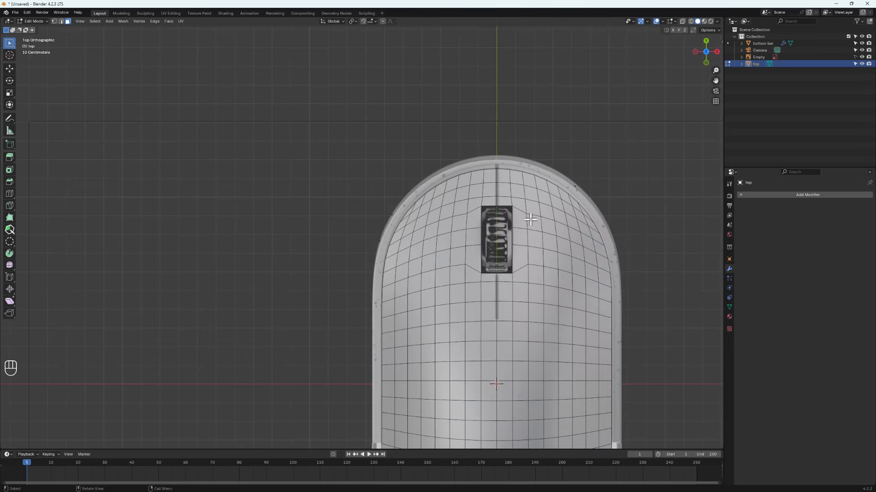
scroll(479, 156, up, 2)
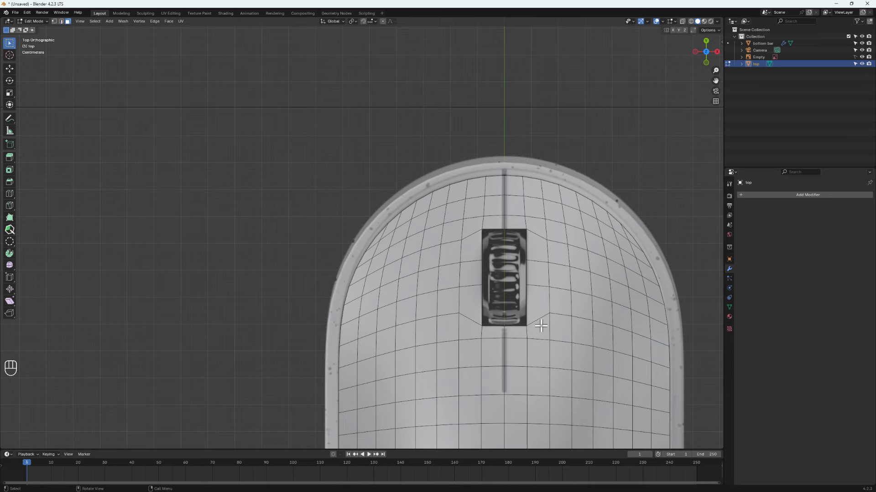
scroll(507, 365, down, 3)
shift+scroll(534, 358, down, 1)
scroll(512, 350, up, 2)
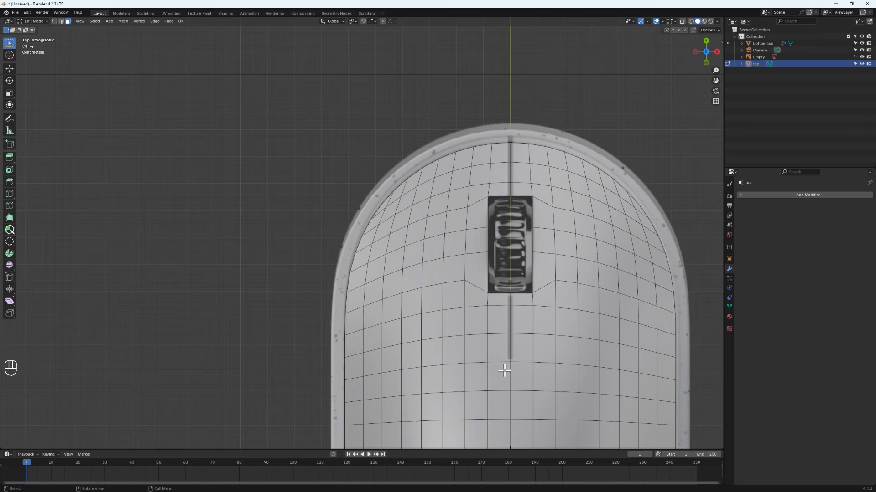
- Bevel the centre-line edges in front of and behind the scroll-wheel opening with 1 segment, about 0.0088 m wide, matching the reference groove
key(2)
shift+click(507, 301)
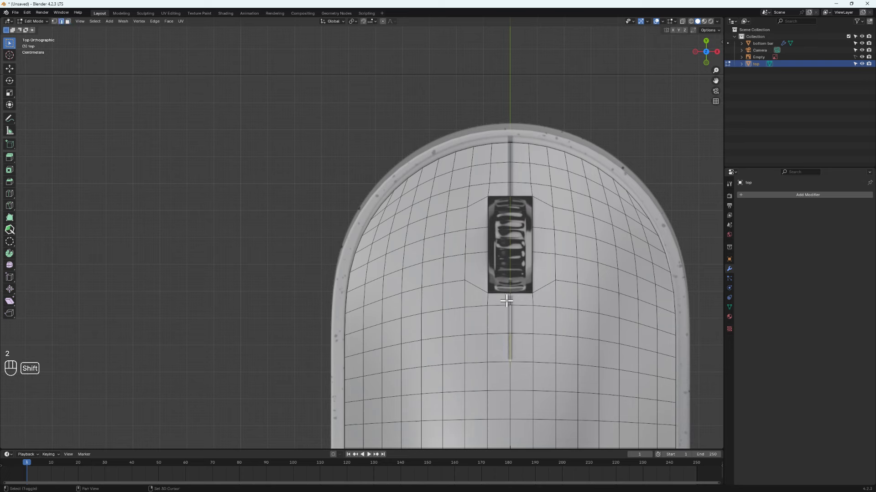
shift+click(510, 181)
scroll(516, 164, up, 3)
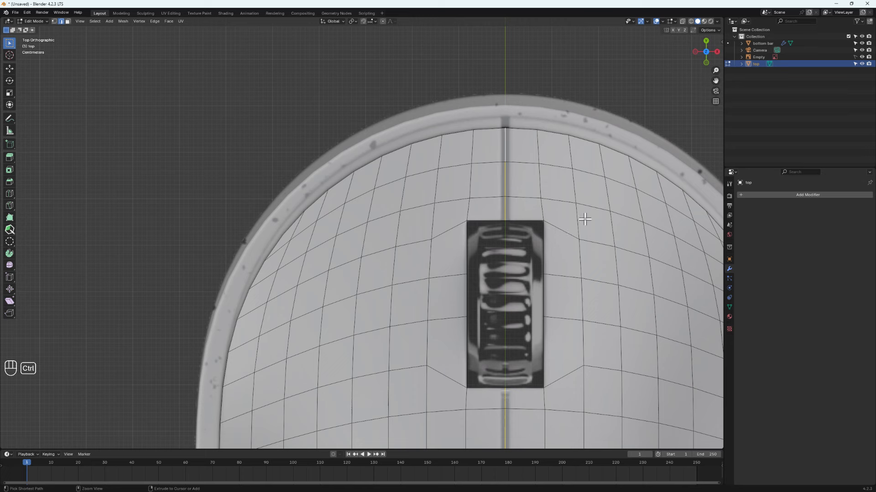
key(ctrl+b)
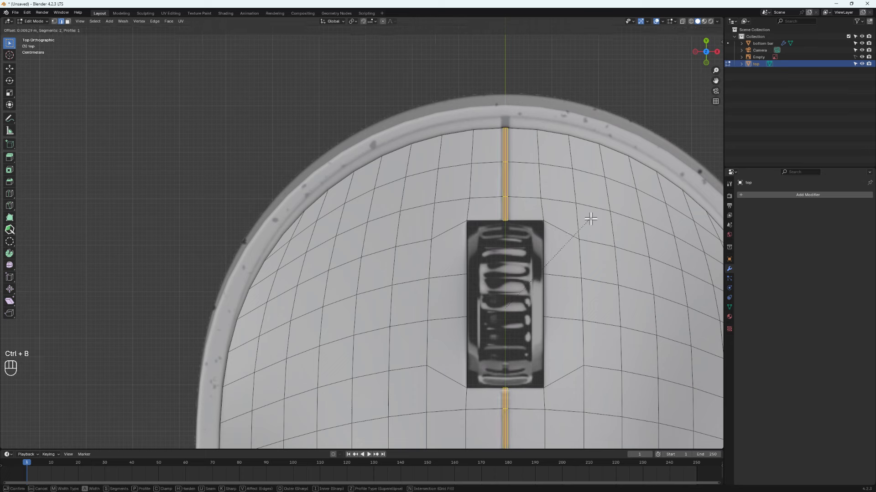
scroll(590, 220, down, 1)
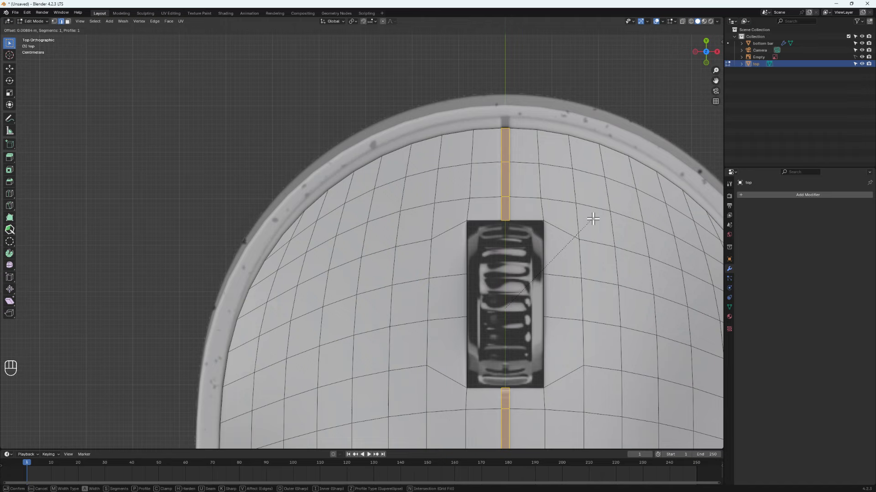
click(592, 219)
- Exclude the small triangle at the rear tip from the selection and delete the narrow groove faces in front of and behind the opening
scroll(475, 245, down, 6)
scroll(485, 391, up, 8)
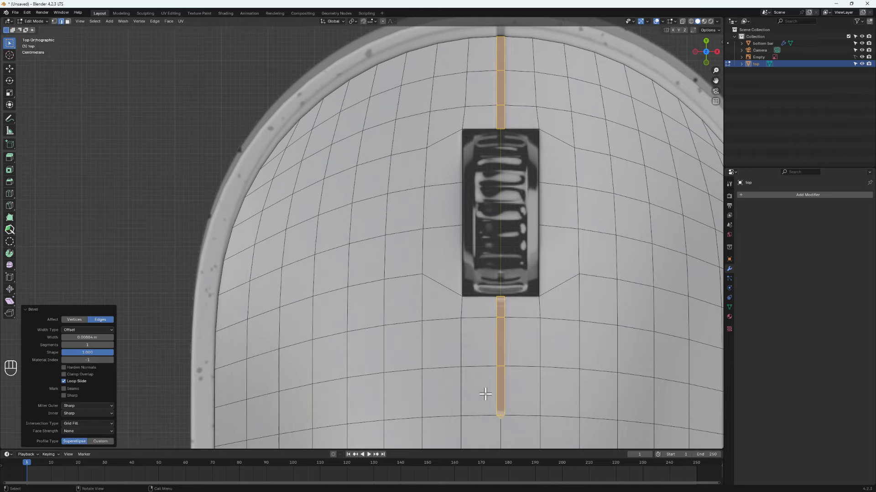
scroll(501, 410, up, 8)
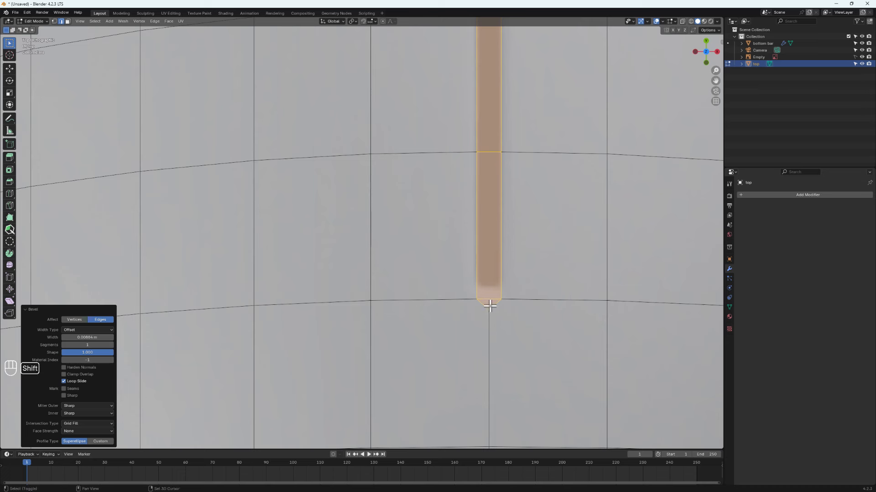
shift+click(489, 302)
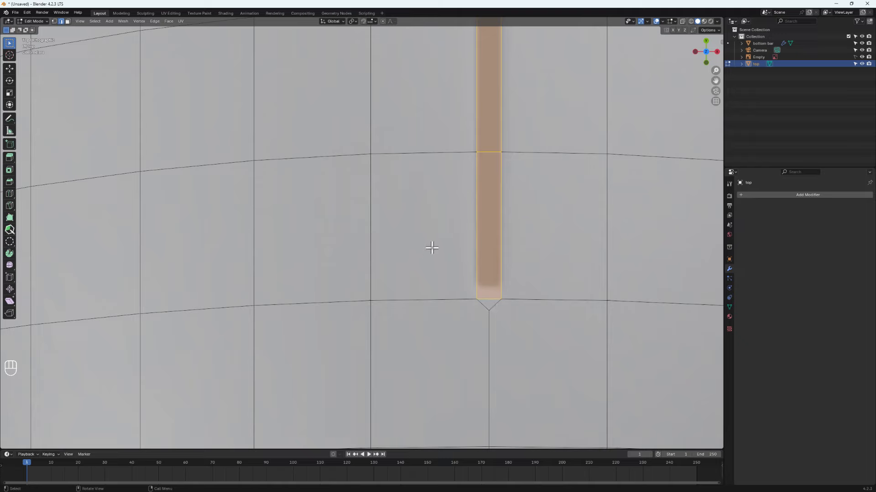
key(3)
scroll(435, 317, down, 4)
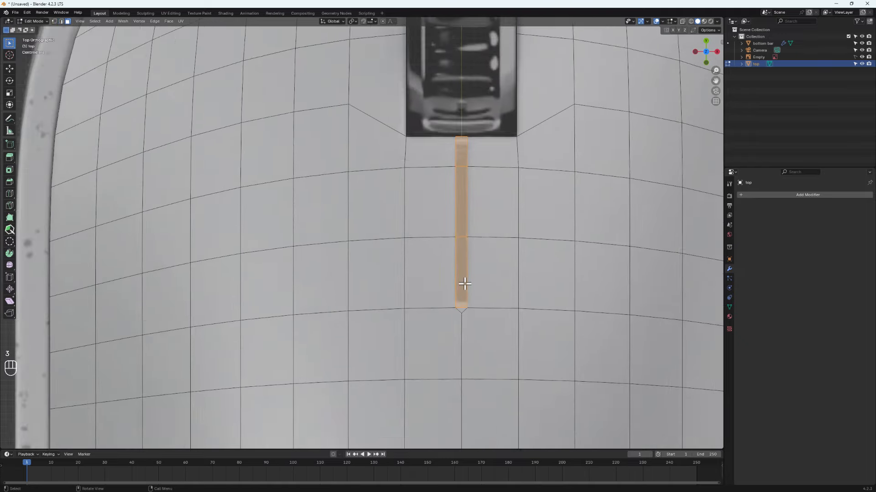
scroll(465, 285, down, 2)
shift+middle_drag(458, 184, 430, 286)
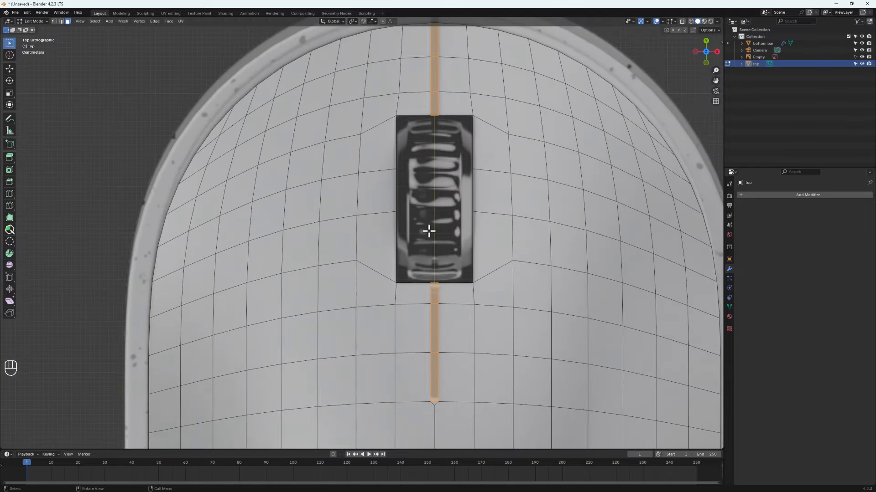
key(x)
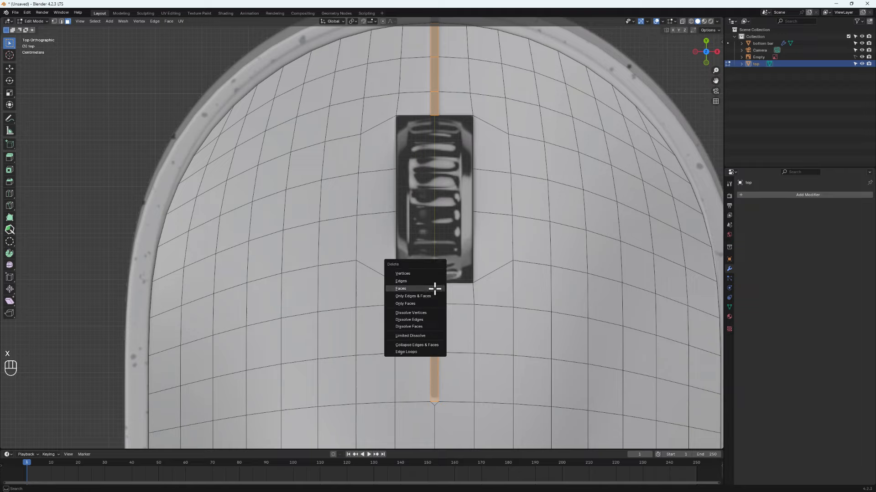
click(408, 288)
- Examine the scroll-wheel opening and the two centre slots from several angles in Object Mode
scroll(430, 297, down, 3)
middle_drag(430, 297, 515, 319)
key(Tab)
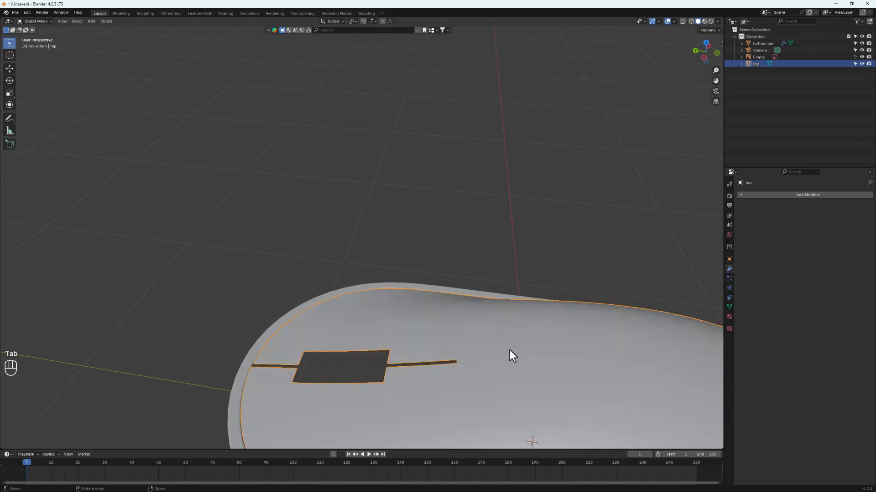
middle_drag(510, 354, 456, 338)
scroll(486, 381, up, 6)
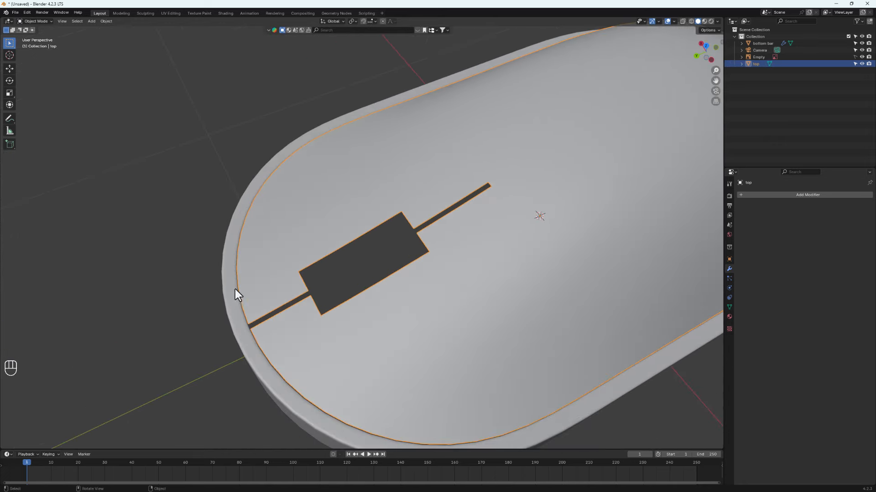
middle_drag(383, 315, 452, 242)
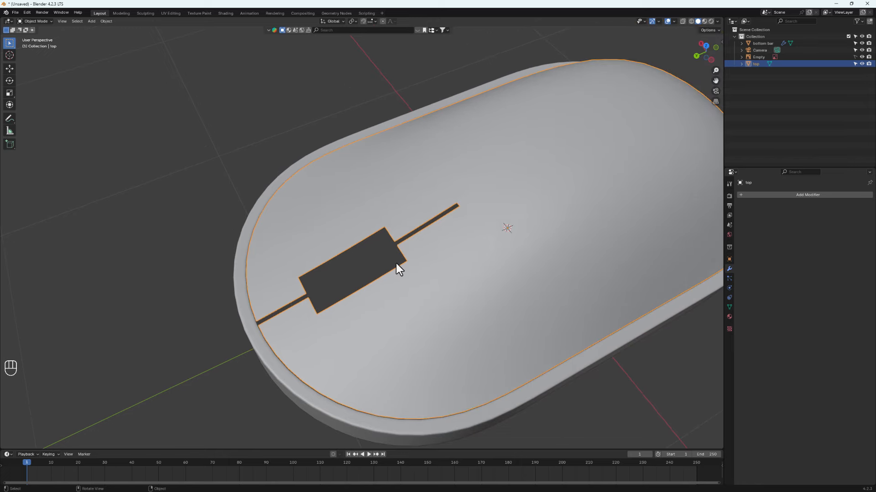
scroll(396, 264, down, 2)
middle_drag(433, 272, 454, 236)
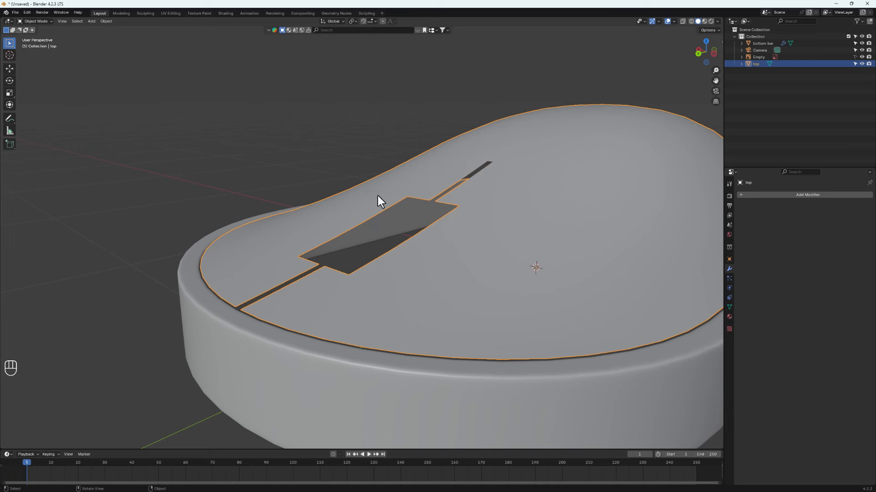
middle_drag(341, 240, 489, 214)
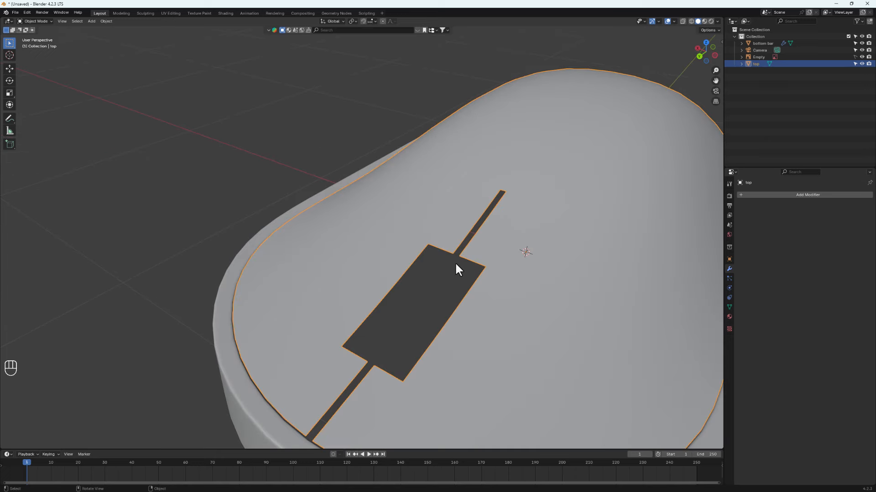
middle_drag(514, 340, 495, 330)
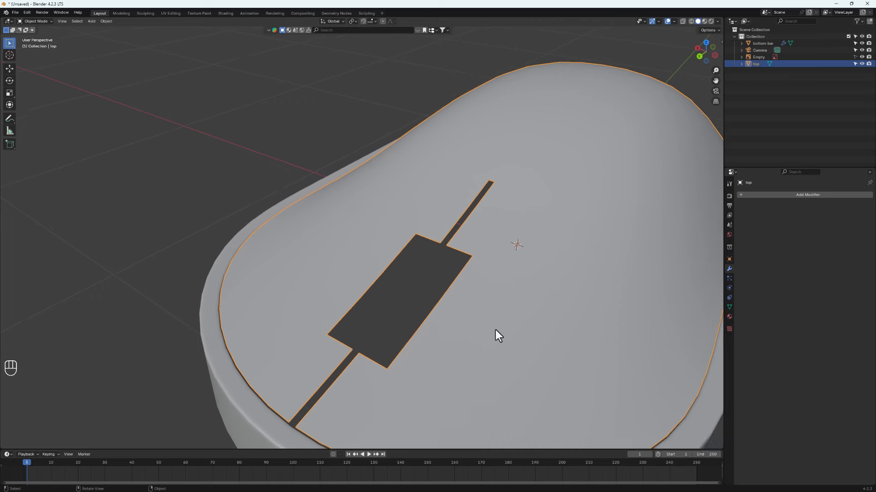
- Add a Subdivision Surface modifier to the top shell
click(797, 193)
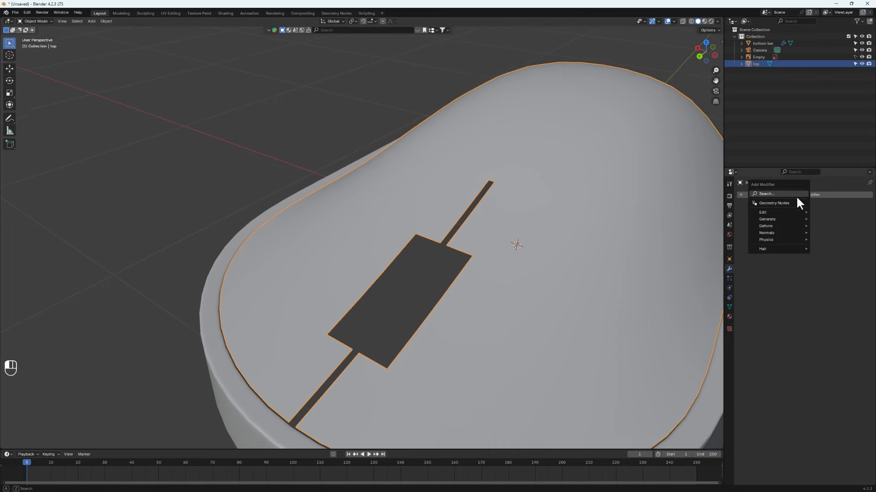
mouse_move(781, 226)
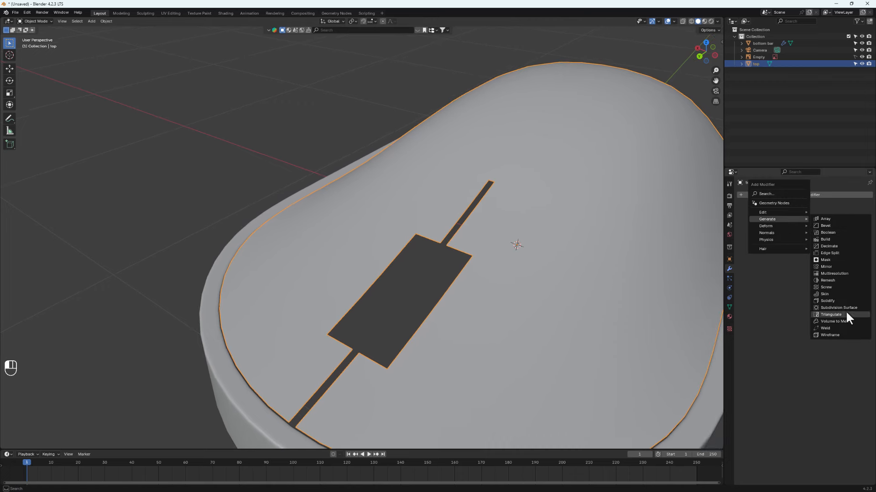
click(845, 310)
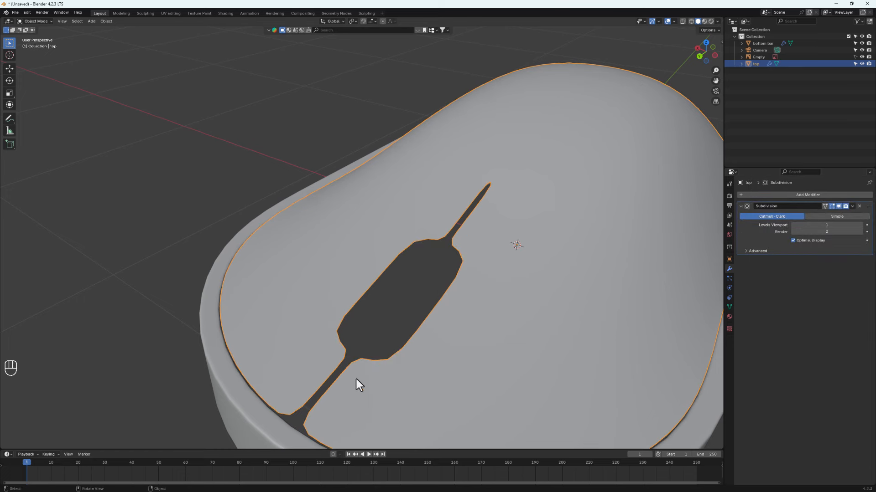
- Subdivide the short edge across the rear end of the centre slot with 1 cut
middle_drag(448, 214, 456, 246)
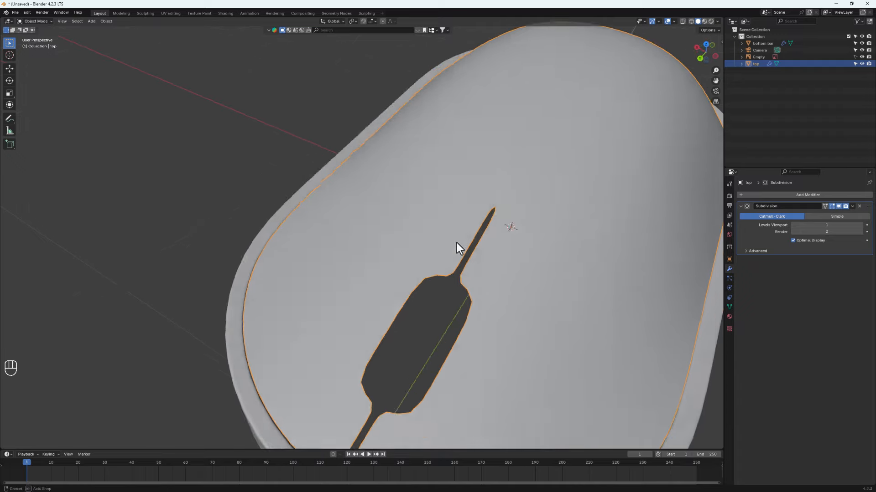
scroll(501, 226, up, 4)
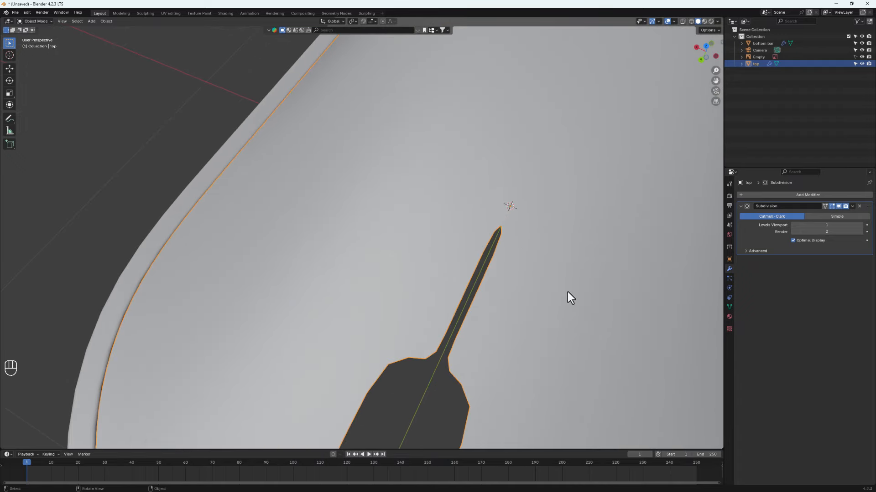
key(Tab)
scroll(543, 249, up, 5)
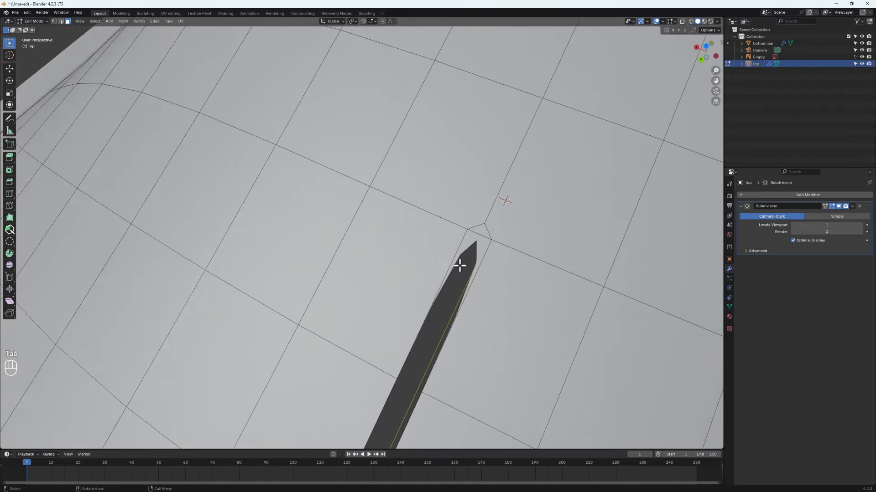
scroll(459, 266, up, 2)
key(2)
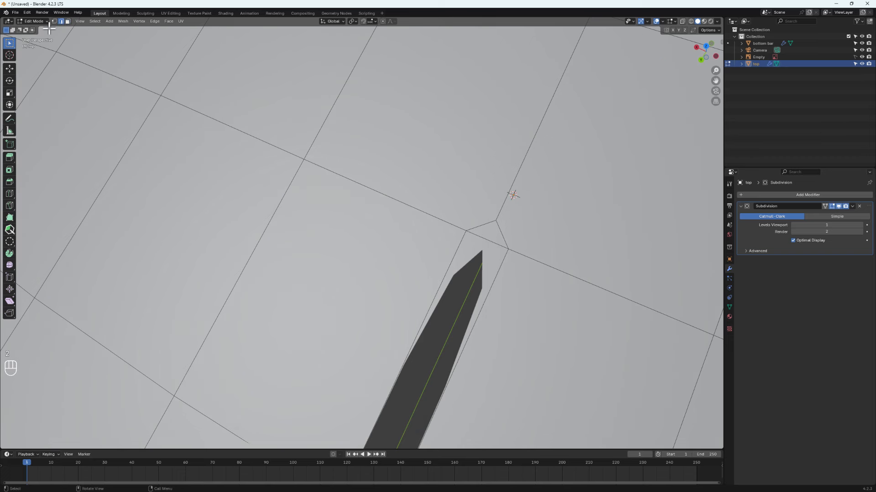
right_click(481, 237)
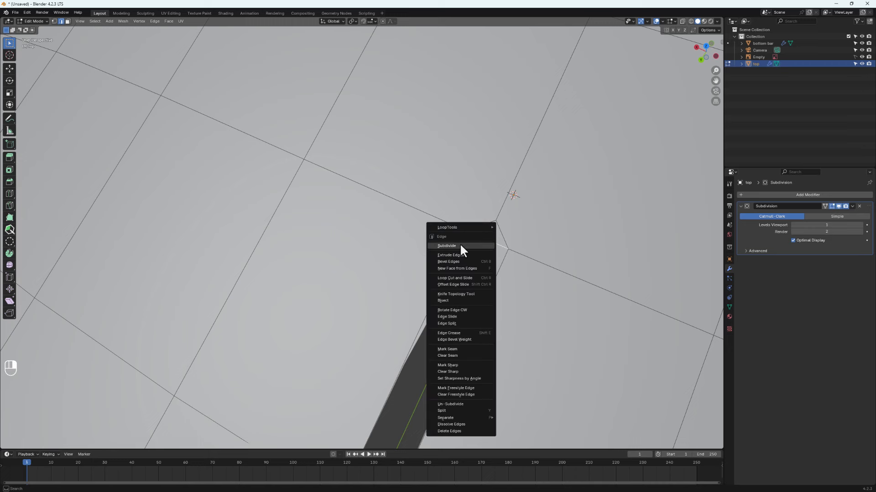
click(460, 242)
scroll(474, 253, up, 7)
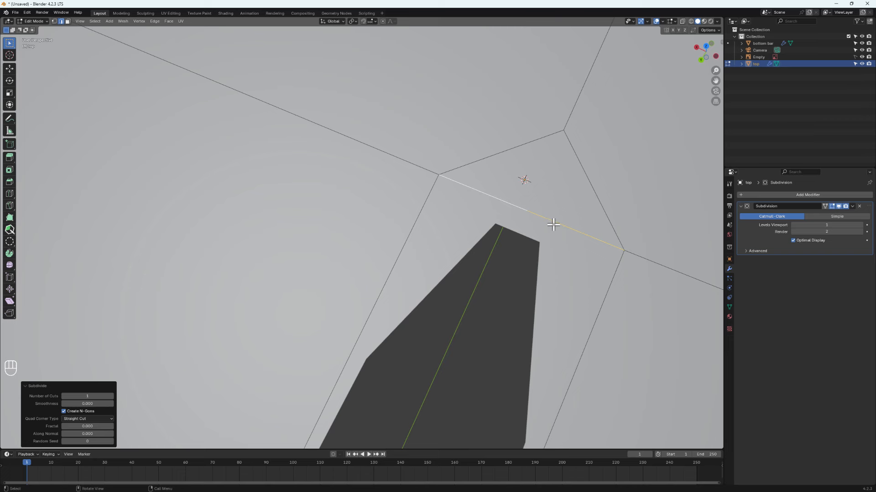
- Connect the midpoint vertex of the slot's rear edge to the triangle's tip vertex with a new edge
key(1)
click(524, 213)
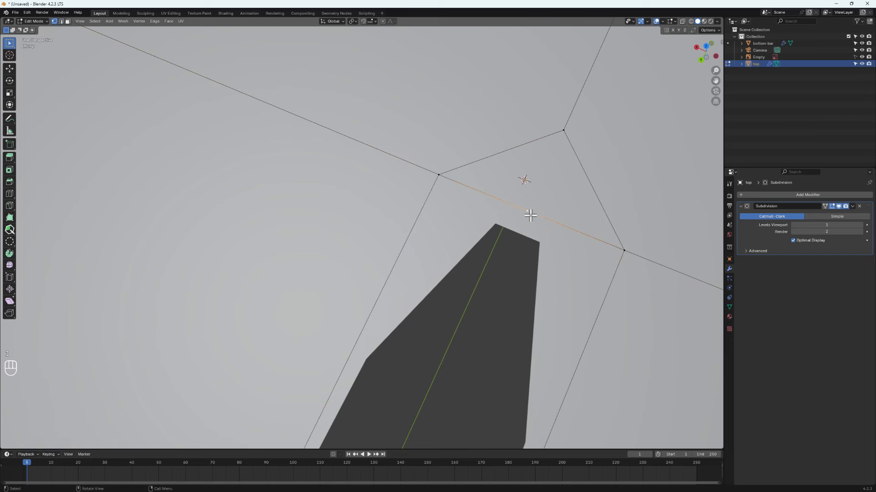
shift+click(565, 131)
key(j)
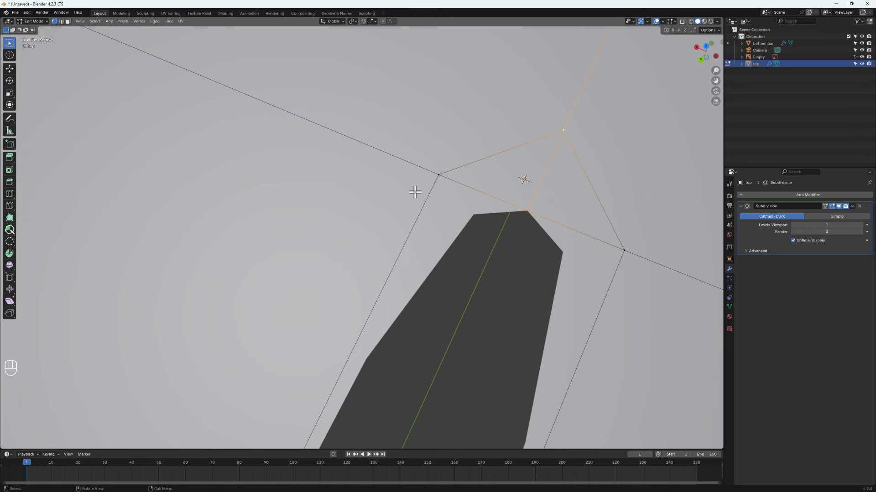
scroll(414, 192, down, 7)
shift+middle_drag(431, 221, 417, 334)
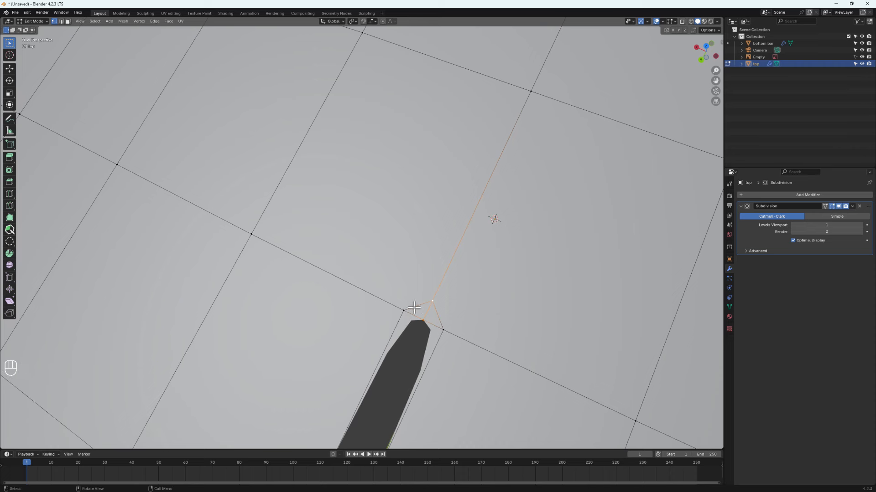
- Connect the slot's two rear corner vertices diagonally to the outer grid vertices of the next edge row with new edges
click(404, 309)
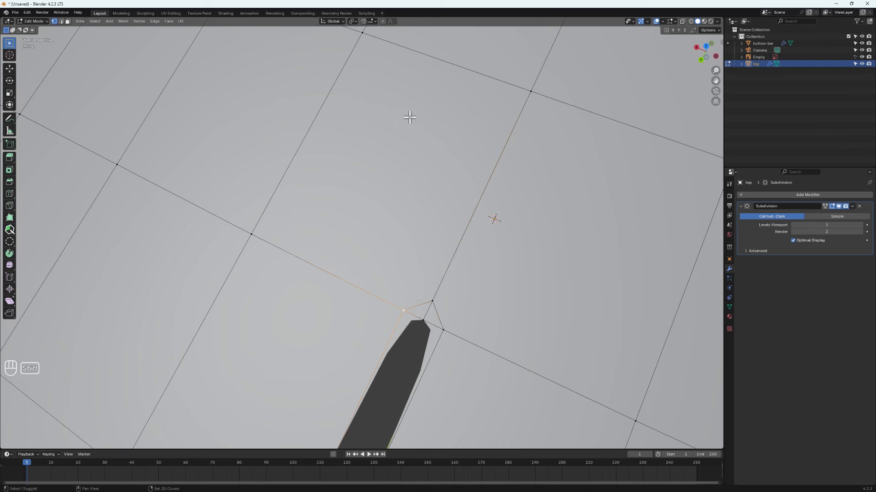
scroll(369, 102, down, 4)
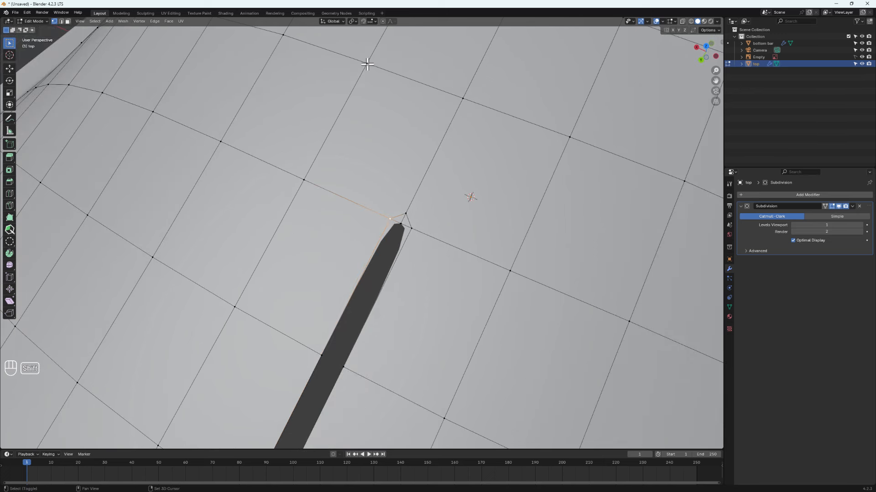
shift+click(368, 64)
key(j)
click(411, 228)
shift+click(573, 138)
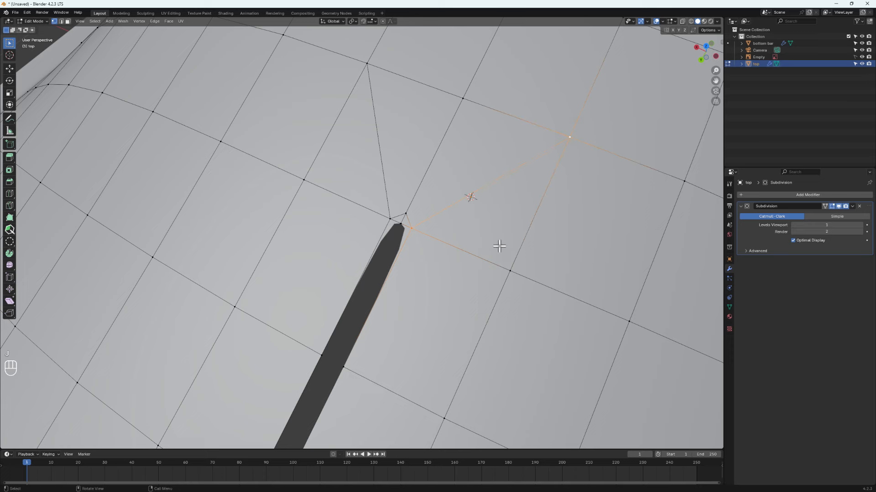
- Dissolve the two short edges forming the small triangle behind the slot's rear end
scroll(397, 238, up, 2)
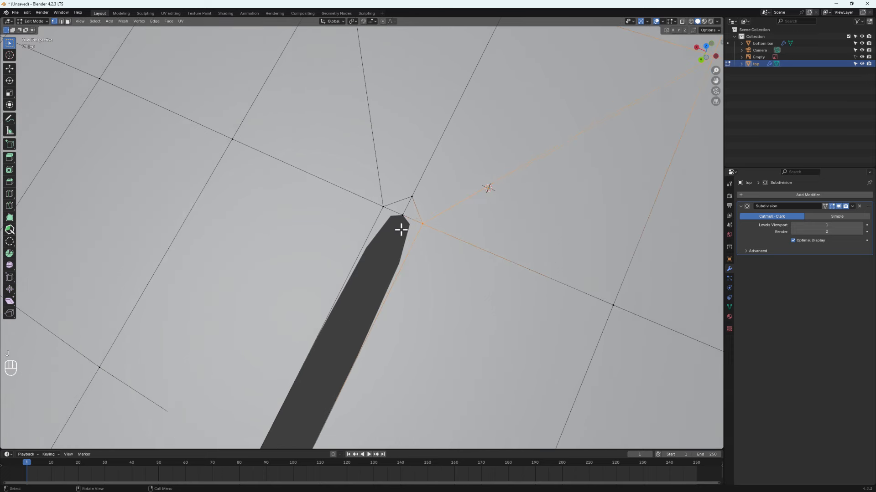
key(2)
shift+click(395, 201)
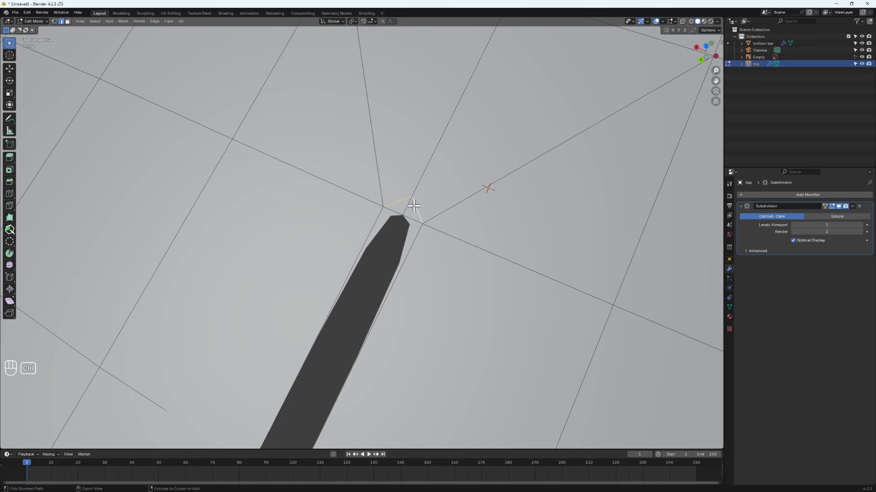
right_click(414, 206)
key(x)
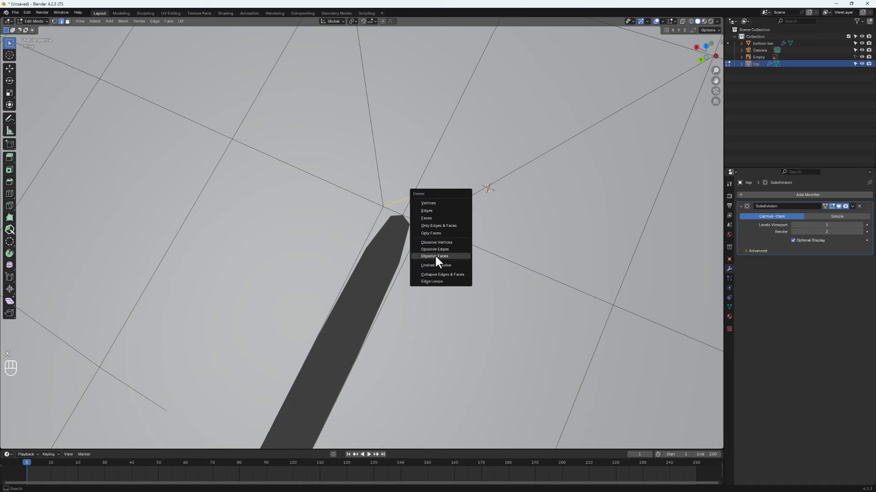
click(436, 249)
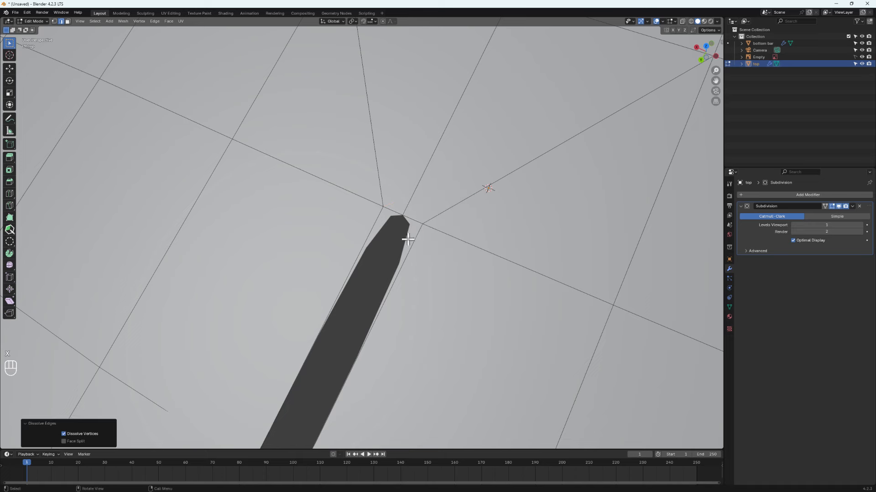
- Hide the Subdivision modifier's effect in Edit Mode and subdivide the slot's two rearmost side edges with 1 cut
scroll(407, 239, down, 3)
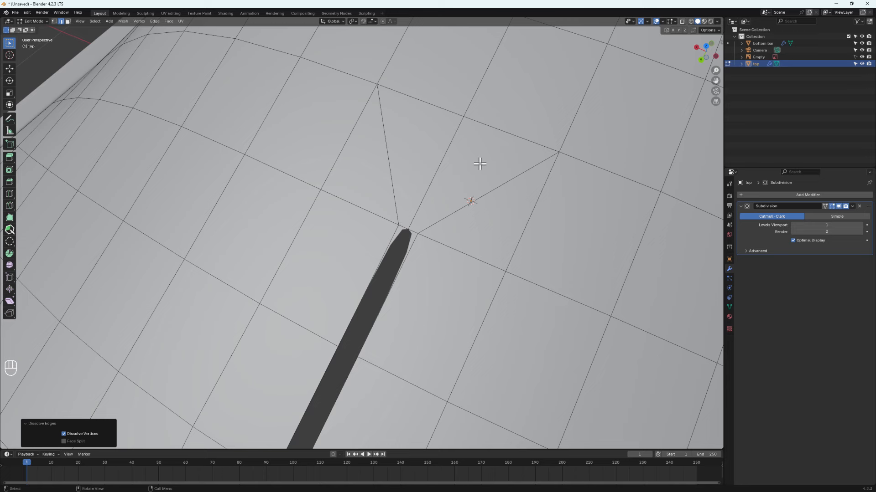
scroll(421, 270, down, 1)
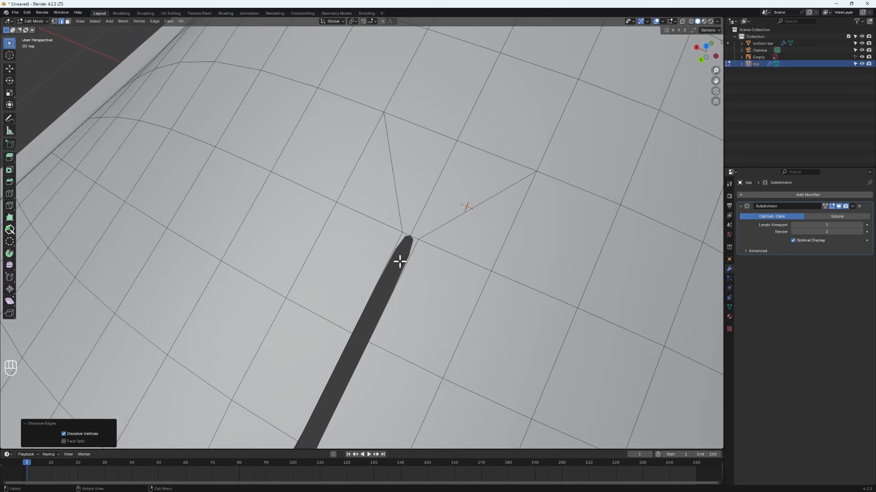
scroll(400, 262, down, 5)
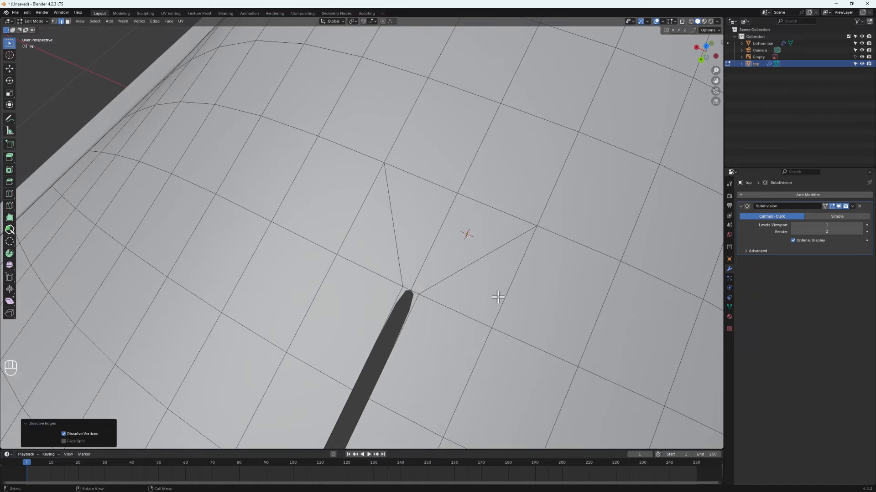
scroll(457, 298, up, 3)
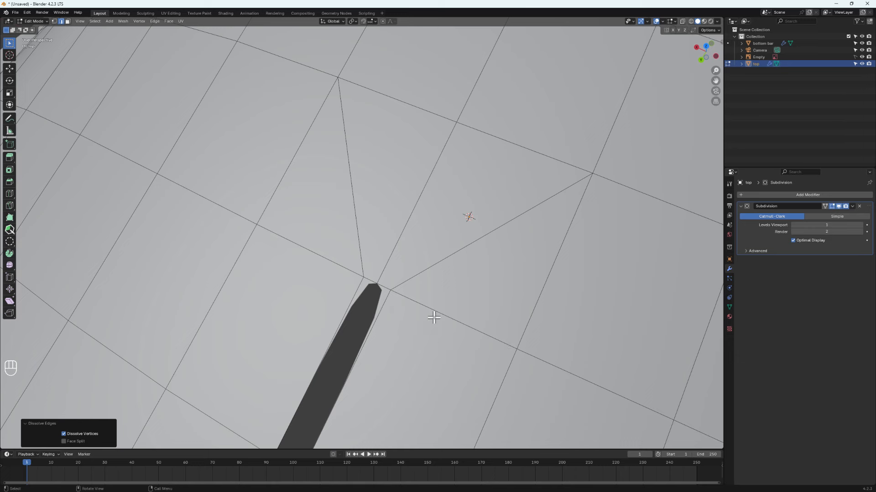
shift+middle_drag(430, 317, 450, 168)
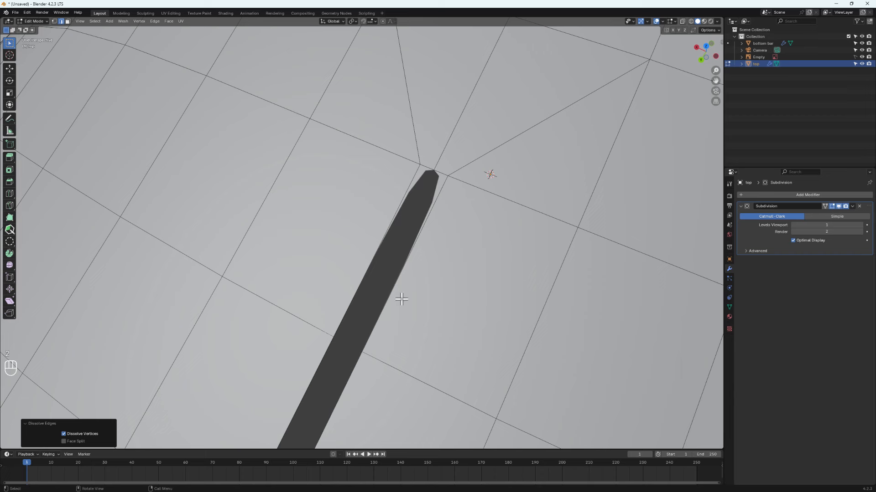
key(2)
click(401, 281)
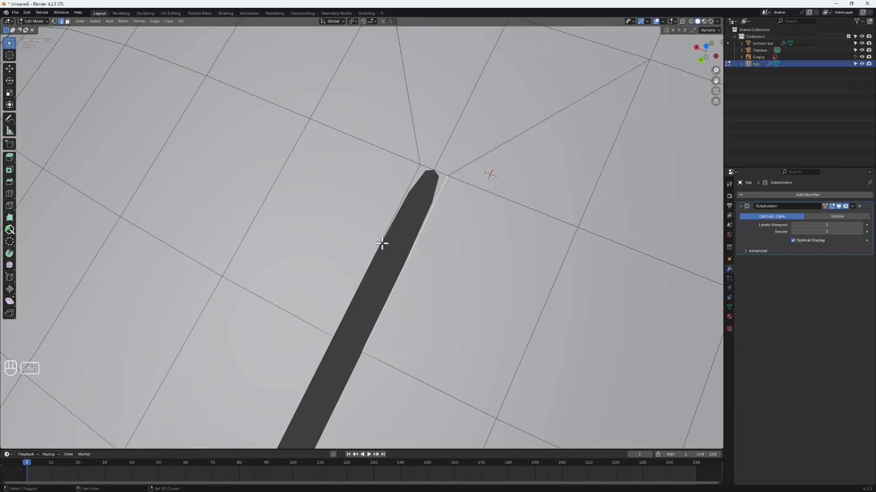
shift+click(381, 244)
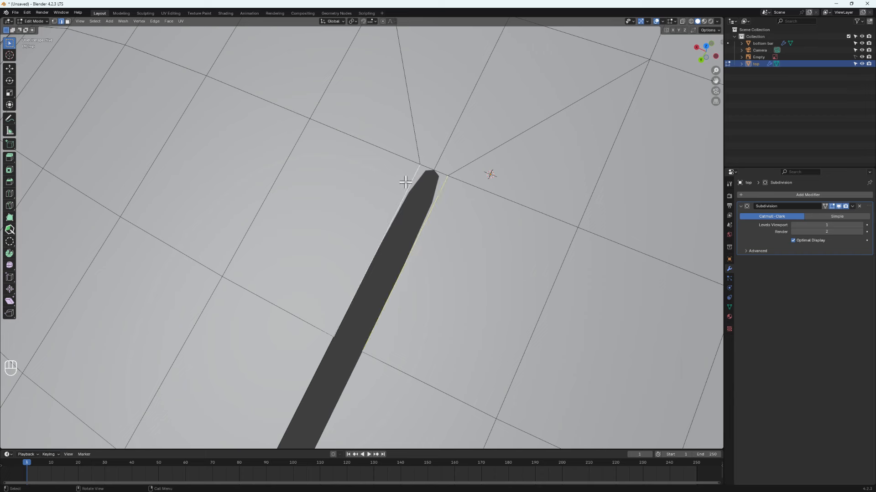
click(830, 205)
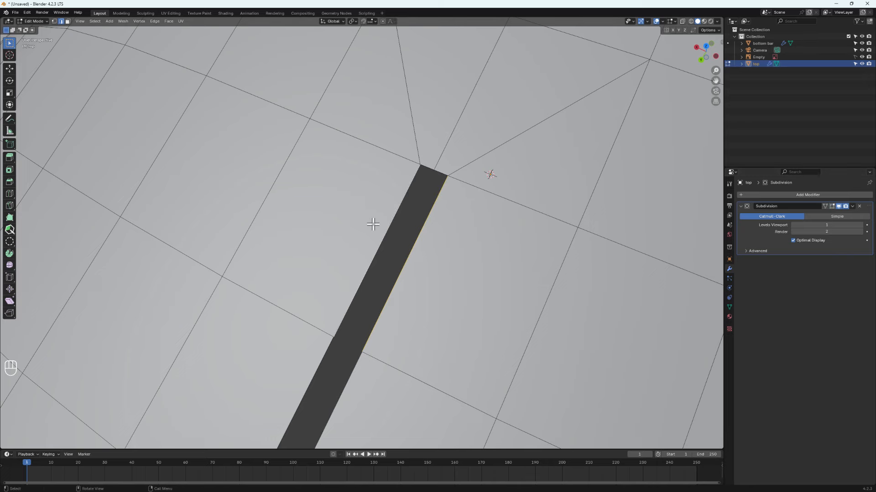
mouse_move(373, 224)
middle_down()
mouse_move(357, 268)
mouse_move(379, 203)
mouse_move(368, 223)
middle_up()
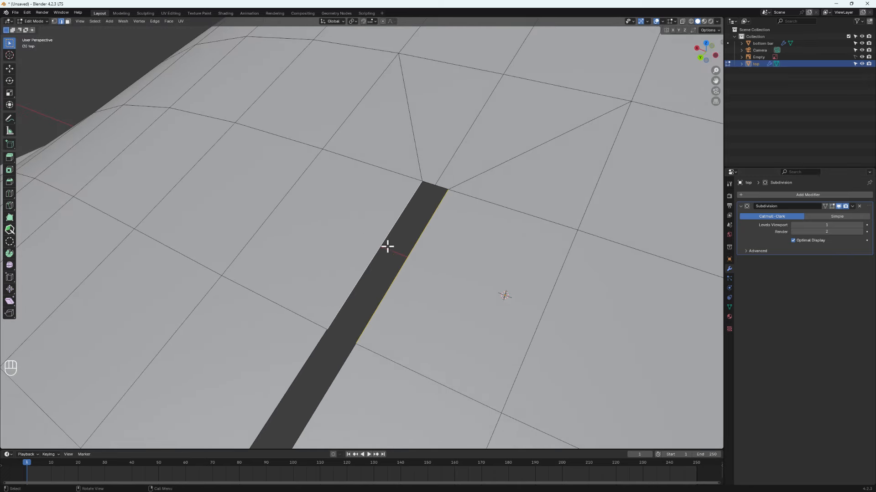
right_click(415, 236)
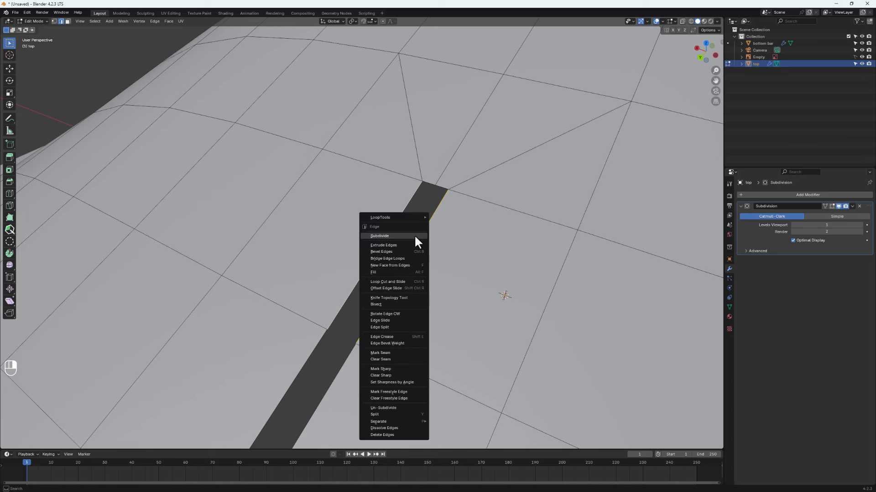
click(403, 236)
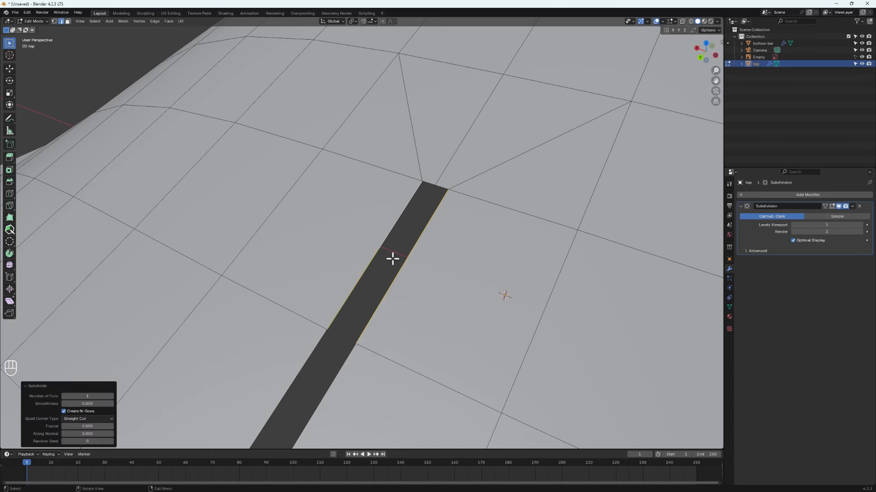
- Slide the new midpoint vertices on both sides of the slot along their edges, close to the slot's rear corners
scroll(393, 257, up, 2)
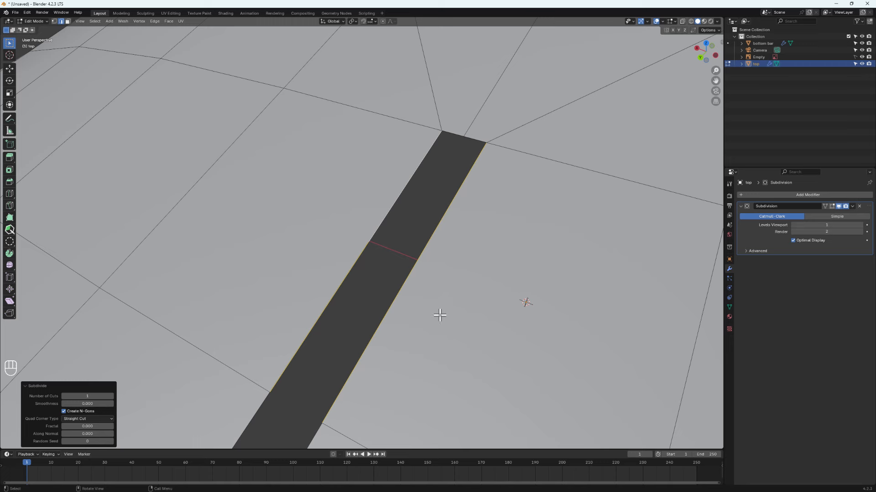
key(1)
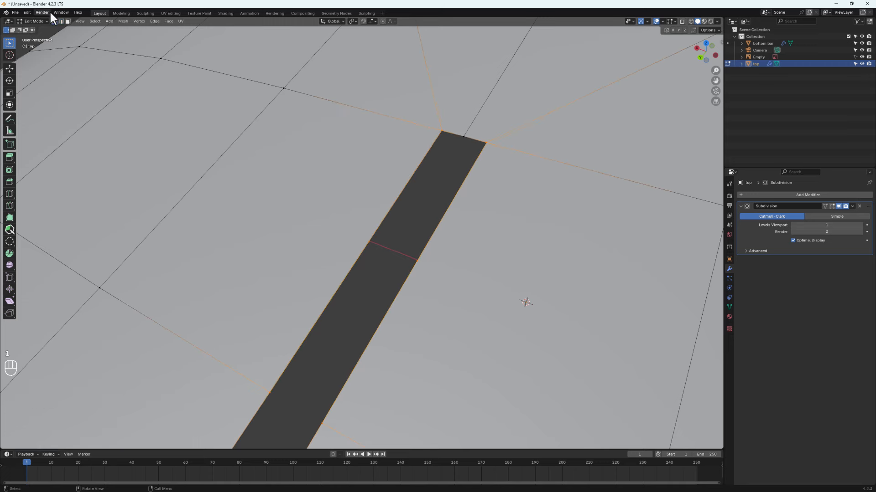
shift+right_click(371, 244)
middle_drag(446, 289, 461, 274)
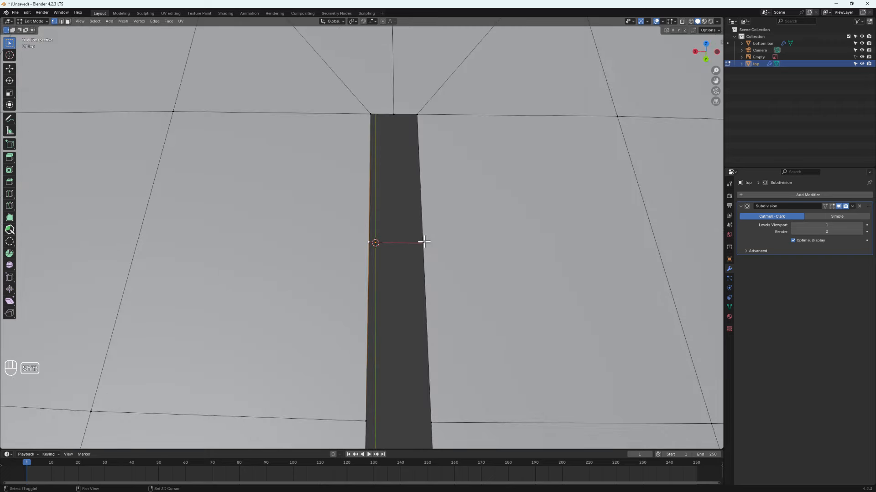
middle_drag(416, 242, 389, 241)
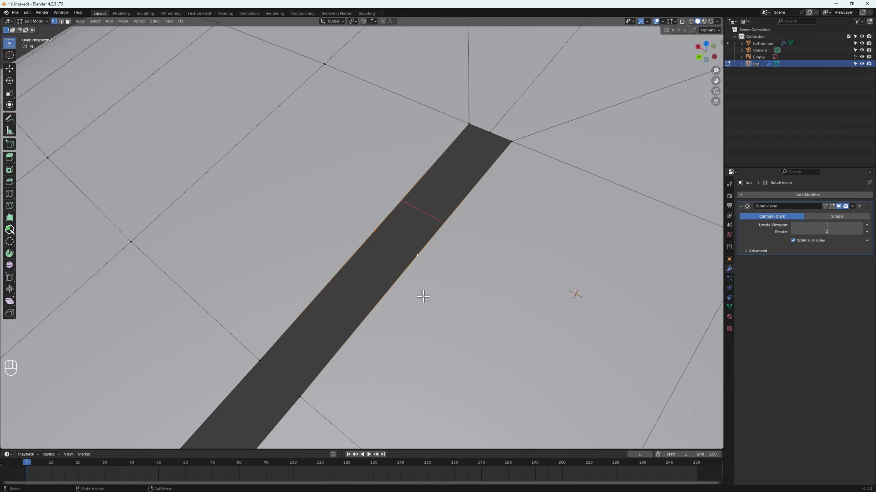
key(g)
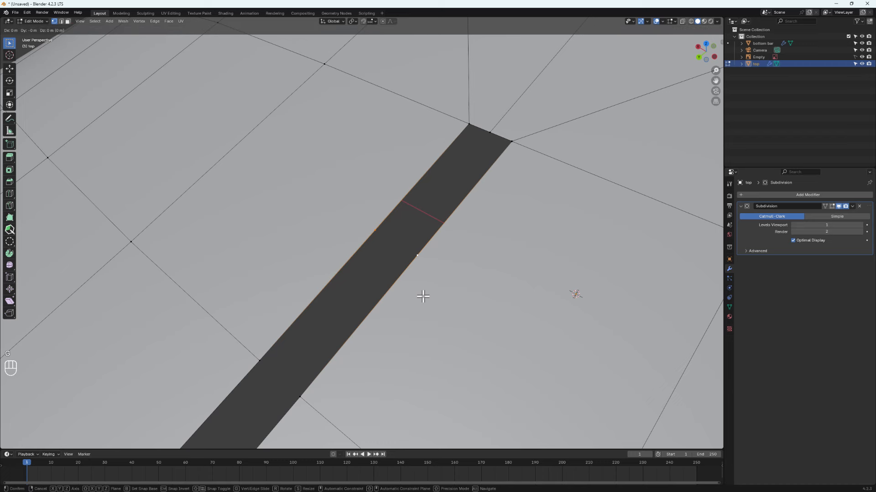
key(g)
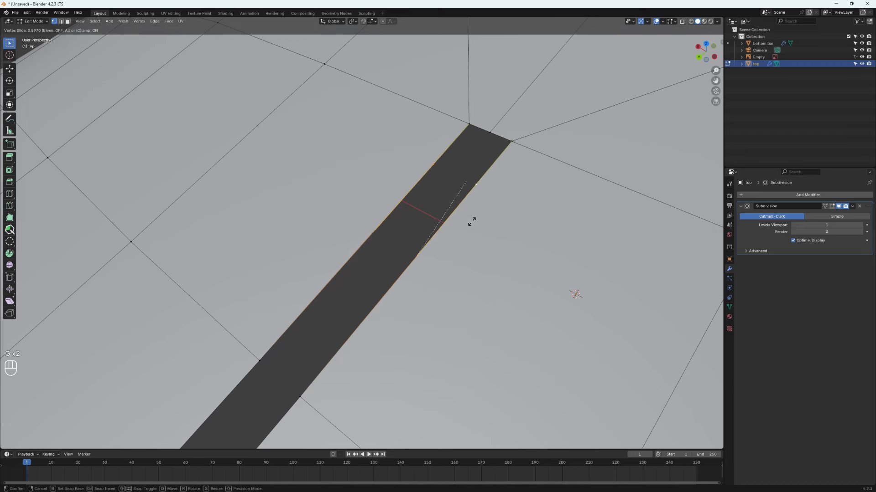
click(487, 189)
- Connect each slid vertex to the neighbouring grid vertex on its side of the slot with a new edge
middle_drag(488, 188, 447, 159)
click(462, 167)
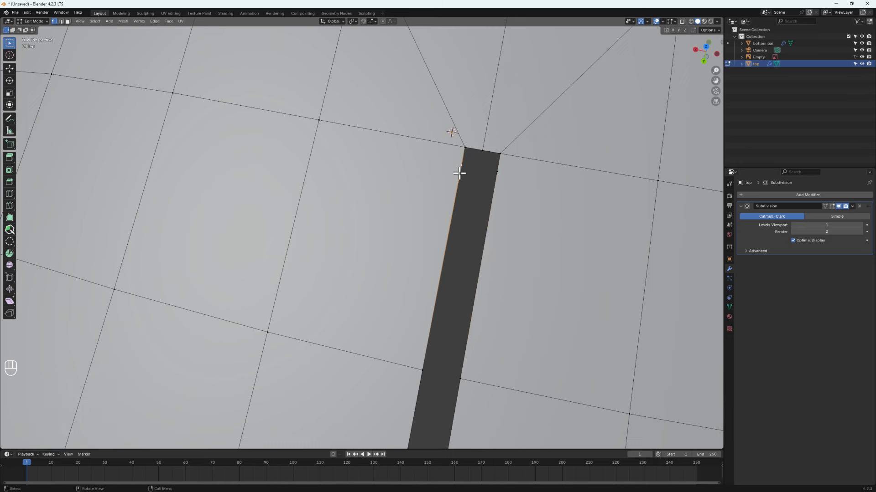
shift+click(320, 122)
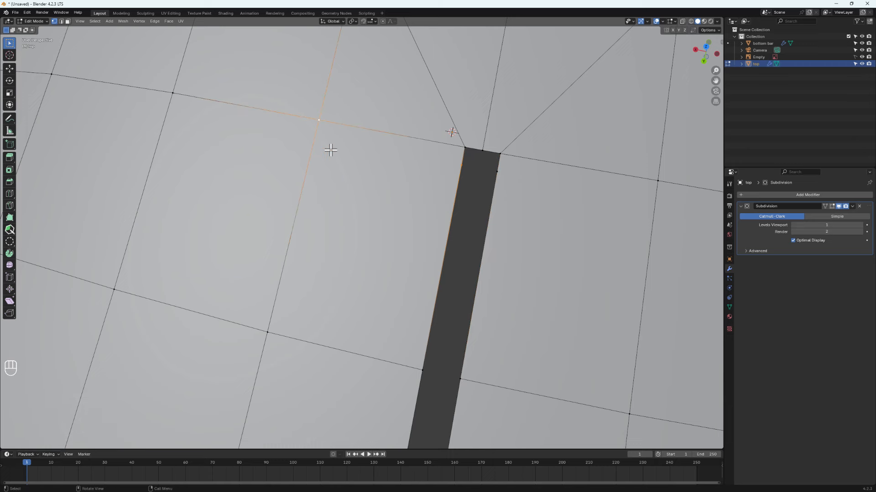
key(j)
click(496, 169)
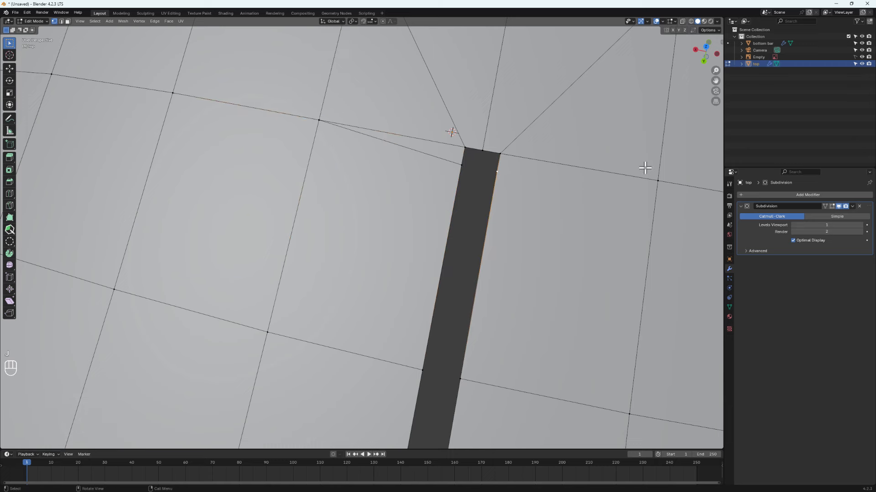
shift+click(657, 180)
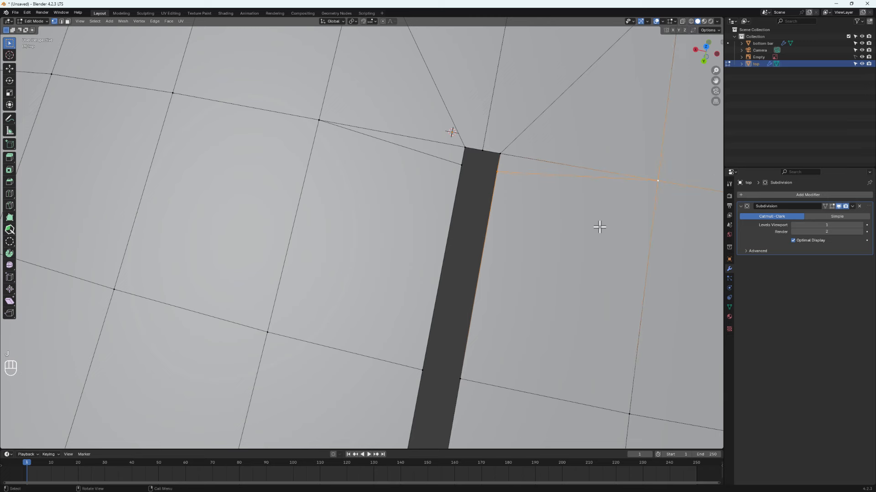
- Dissolve the two original edges running from the slot's rear corners to the neighbouring grid vertices
scroll(426, 158, down, 3)
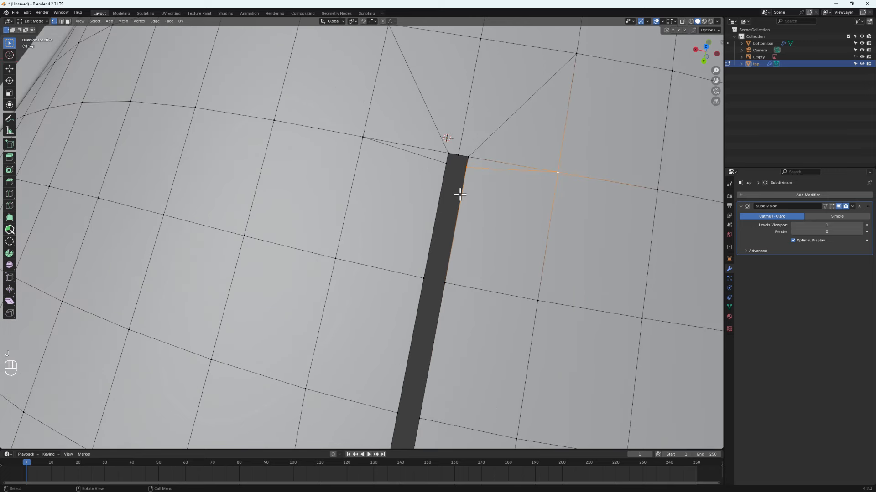
shift+middle_drag(460, 194, 434, 232)
key(2)
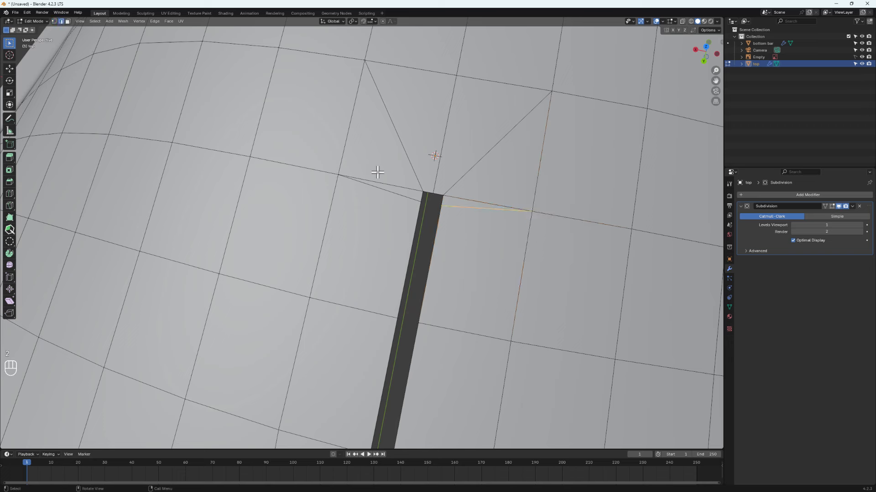
shift+click(411, 191)
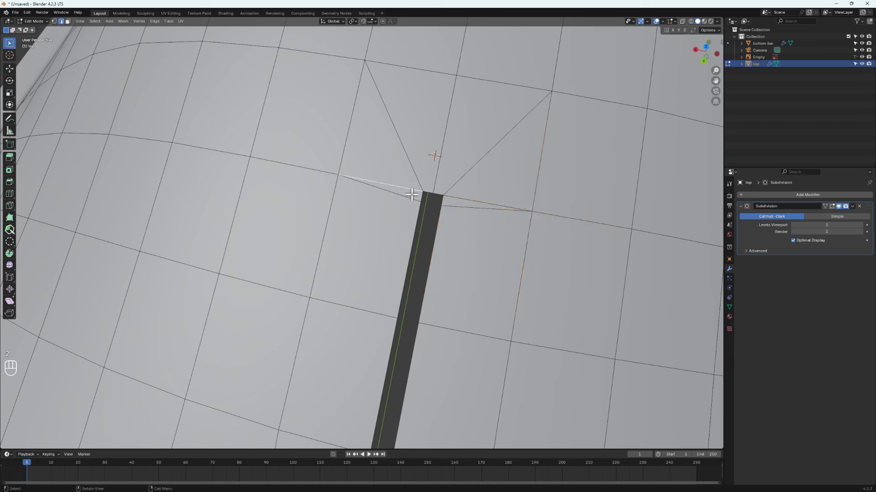
shift+click(485, 201)
key(x)
click(495, 189)
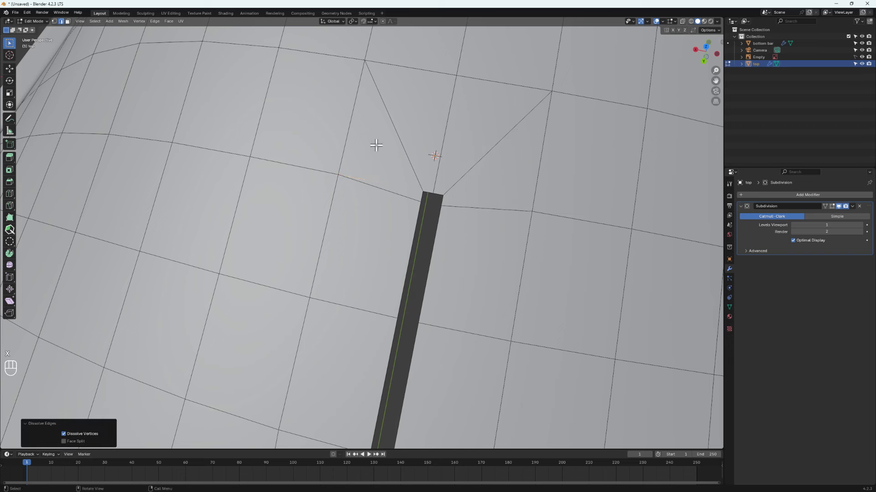
- Check the faces around the slot's rear end by selecting them one at a time
click(399, 174)
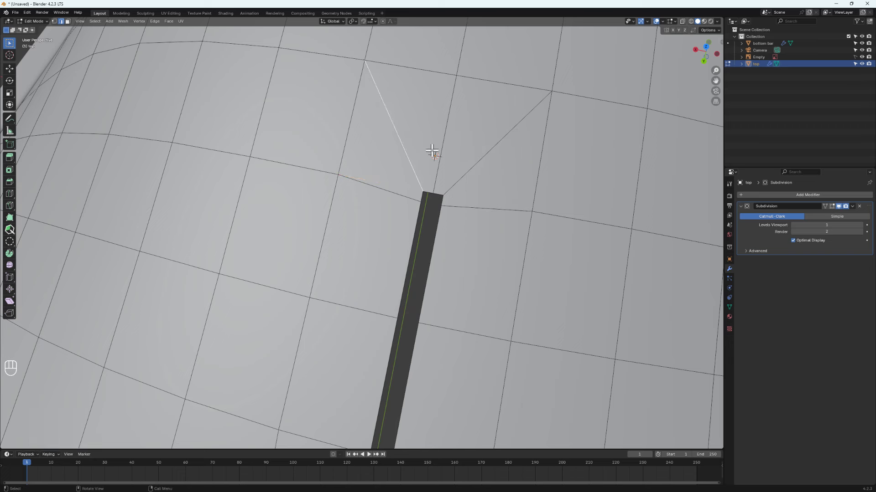
key(3)
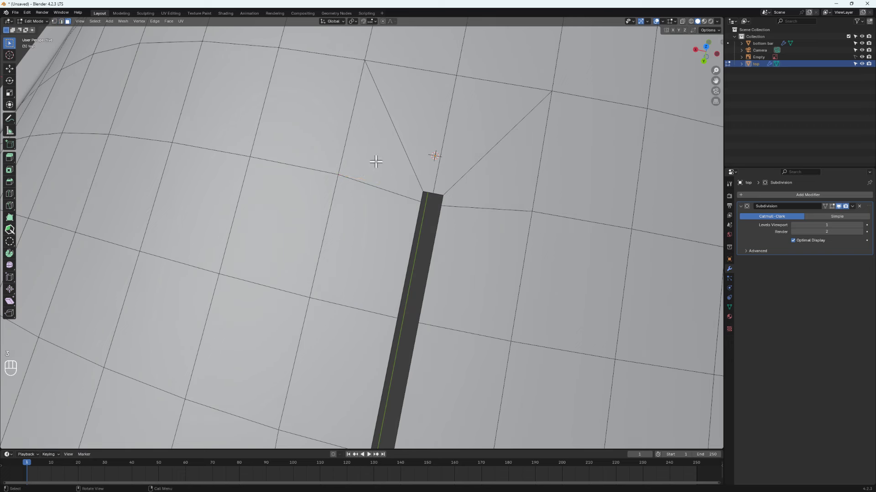
click(379, 158)
click(431, 118)
click(476, 201)
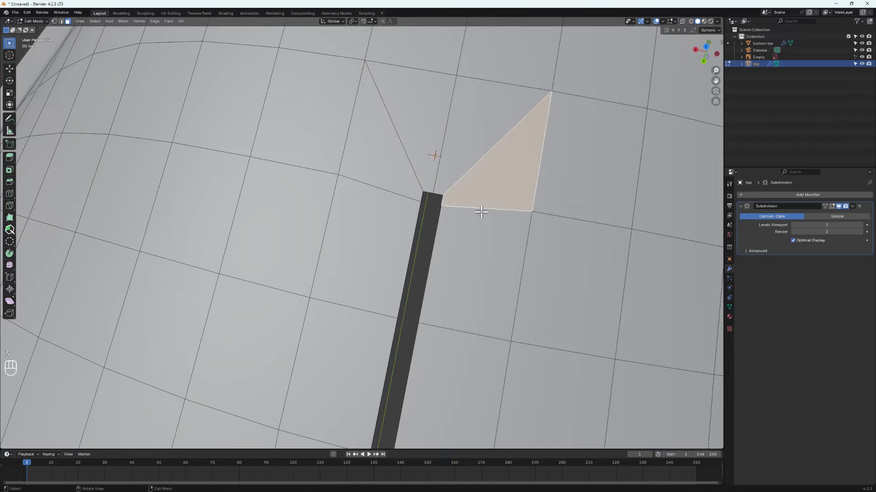
- Isolate the top shell in local view and select all of its faces
scroll(478, 209, down, 8)
mouse_move(496, 346)
middle_down()
mouse_move(494, 337)
mouse_move(494, 358)
mouse_move(482, 345)
middle_up()
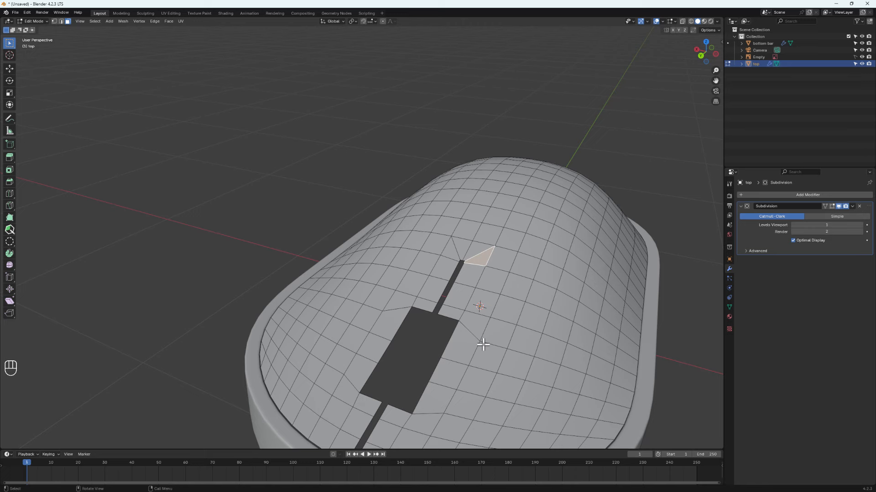
scroll(391, 354, down, 4)
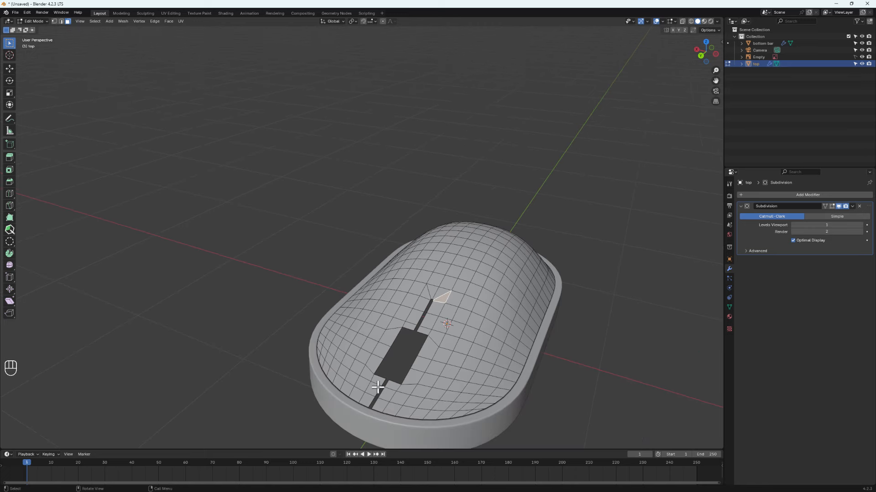
key(KP_Divide)
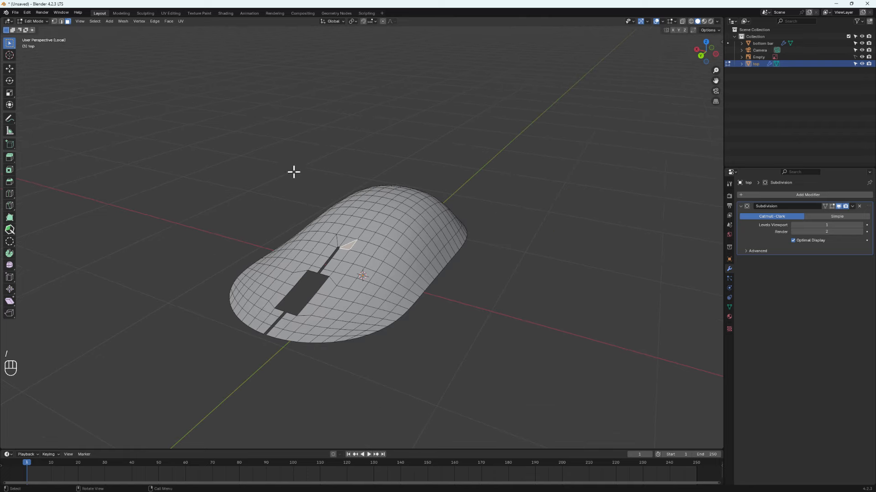
middle_drag(438, 242, 347, 255)
scroll(420, 260, up, 2)
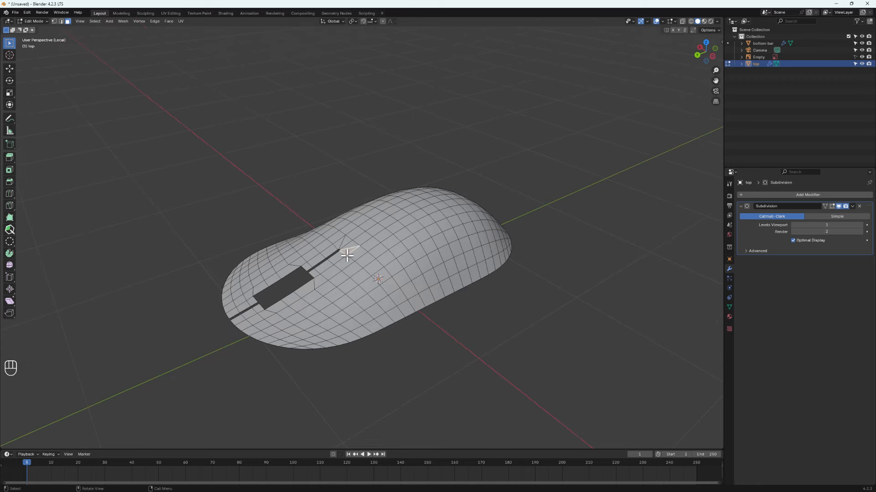
middle_drag(286, 291, 281, 274)
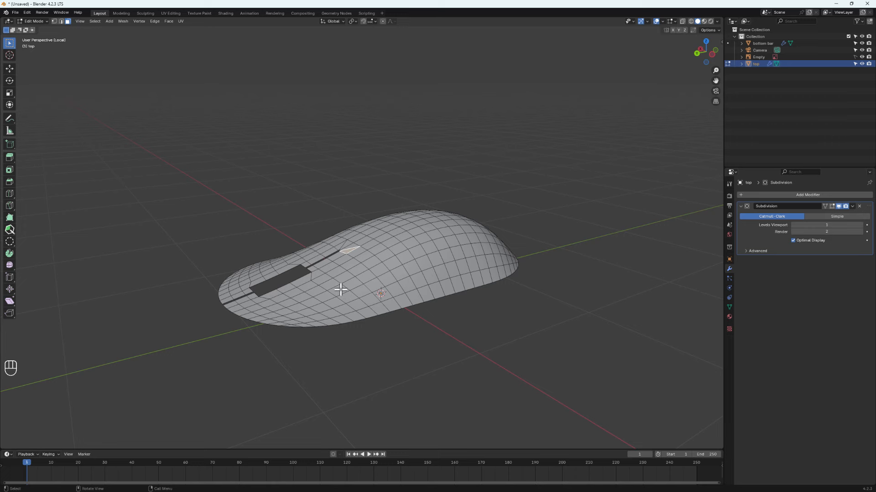
key(a)
scroll(329, 289, up, 2)
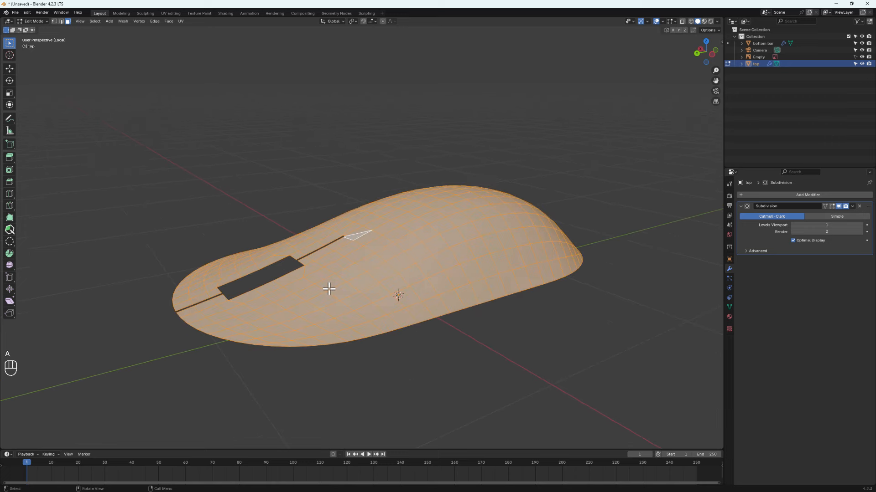
middle_drag(325, 292, 303, 262)
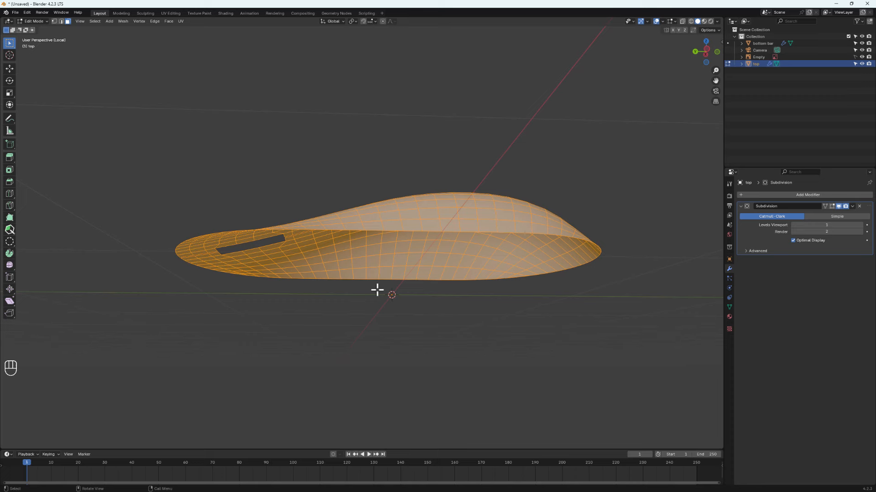
- Try to thicken the shell by extruding all faces along their normals by about 0.15 m
key(alt+e)
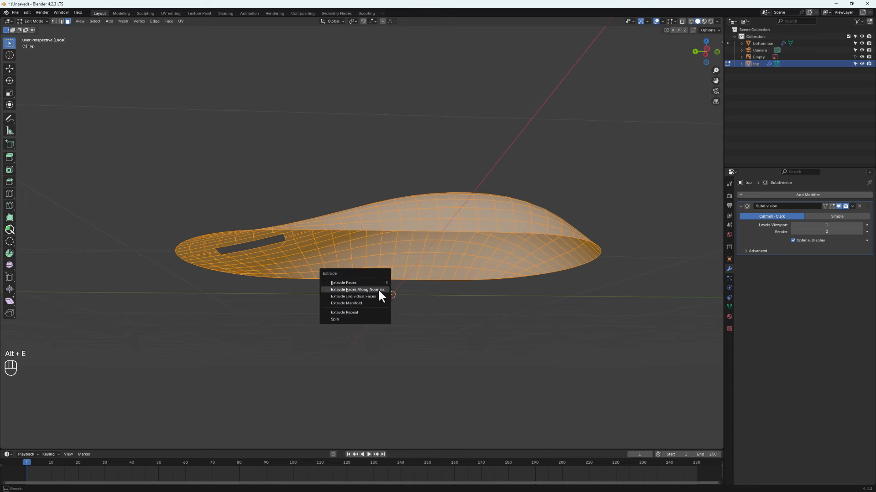
click(378, 290)
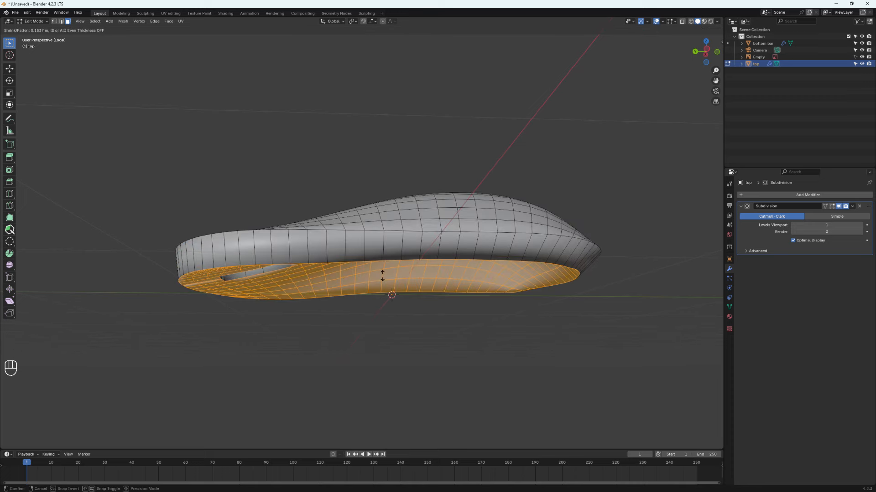
click(383, 276)
middle_drag(383, 277, 521, 309)
key(ctrl+z)
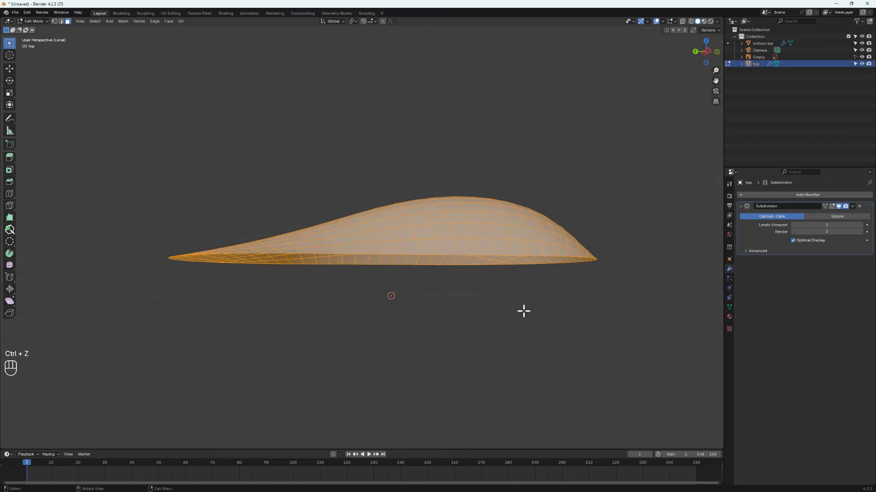
- Extrude all faces of the shell downward about 0.055 m and delete the extruded copy of the surface, keeping only the side walls
key(e)
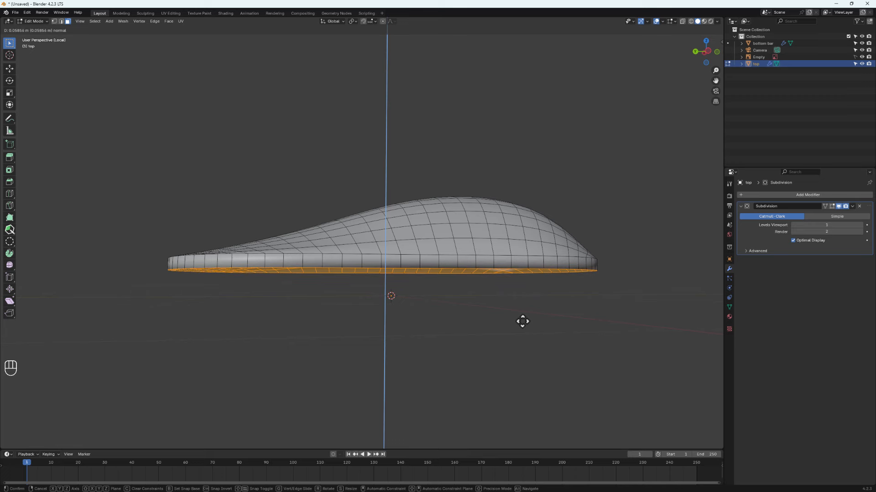
click(522, 322)
middle_drag(524, 318, 475, 248)
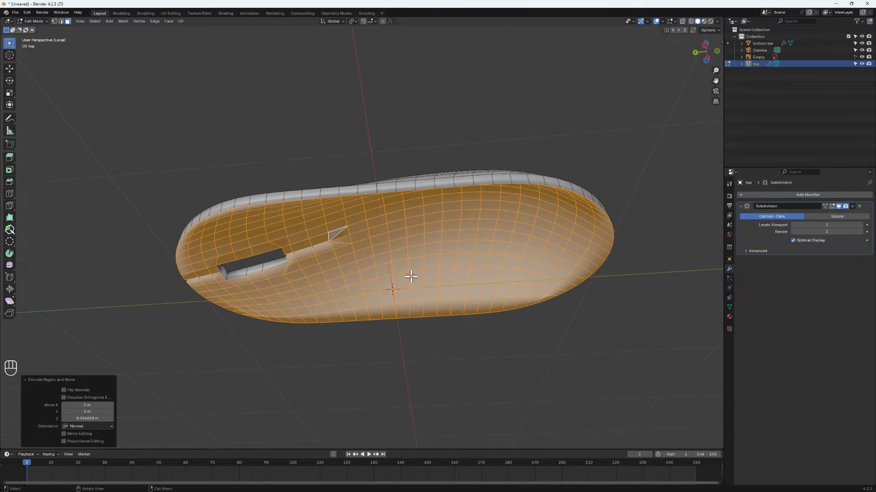
key(x)
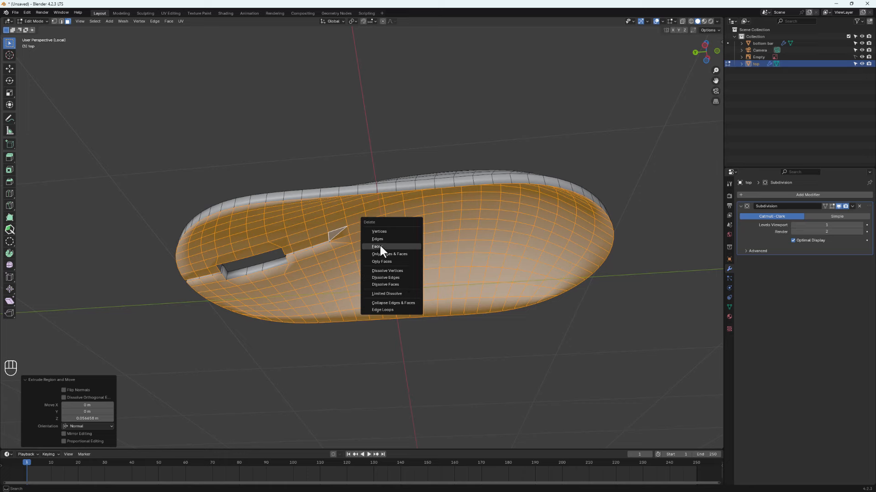
click(380, 247)
middle_drag(321, 253, 362, 314)
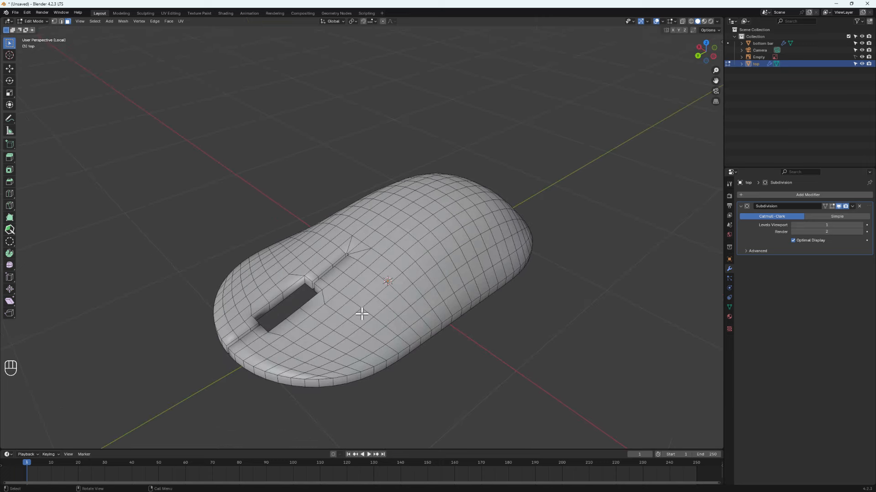
- Save the file as project.blend and check the subdivided shell's smooth shape around the slots in Object Mode
key(ctrl+s)
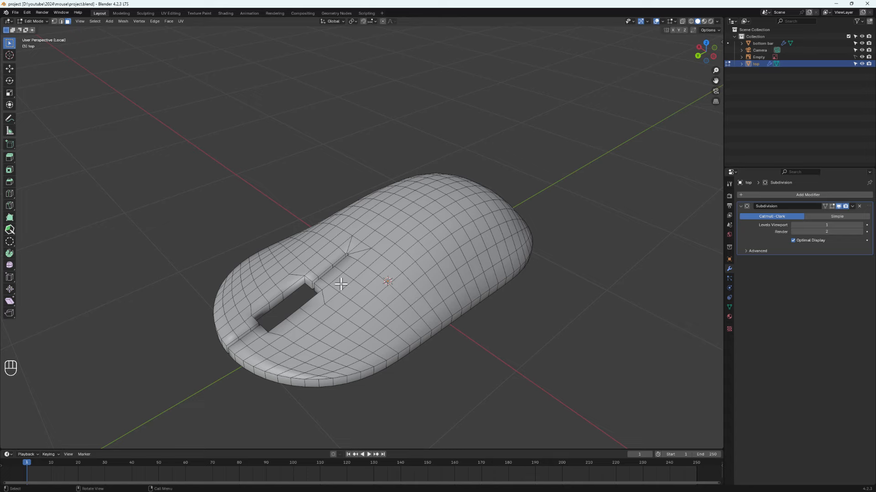
middle_drag(344, 313, 433, 279)
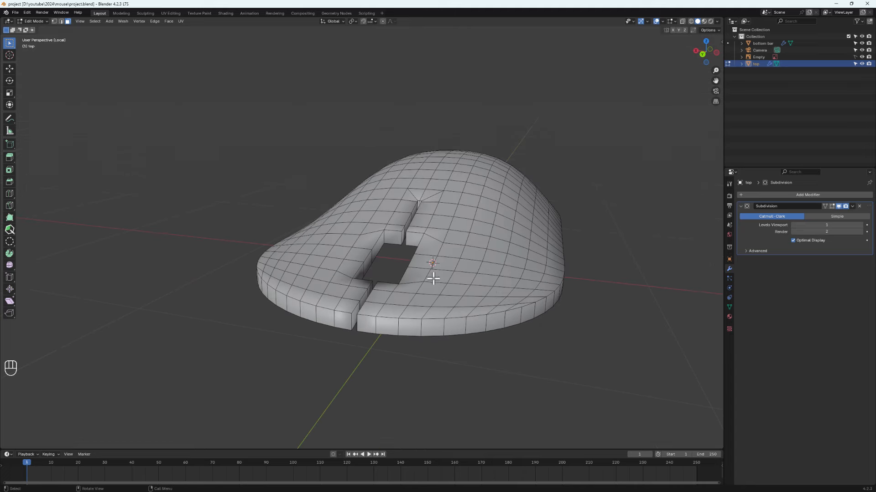
key(Tab)
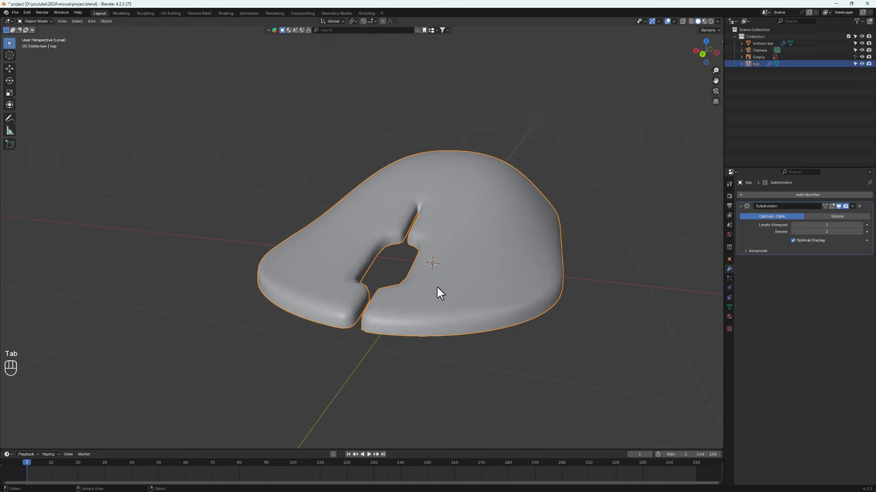
middle_drag(387, 278, 398, 302)
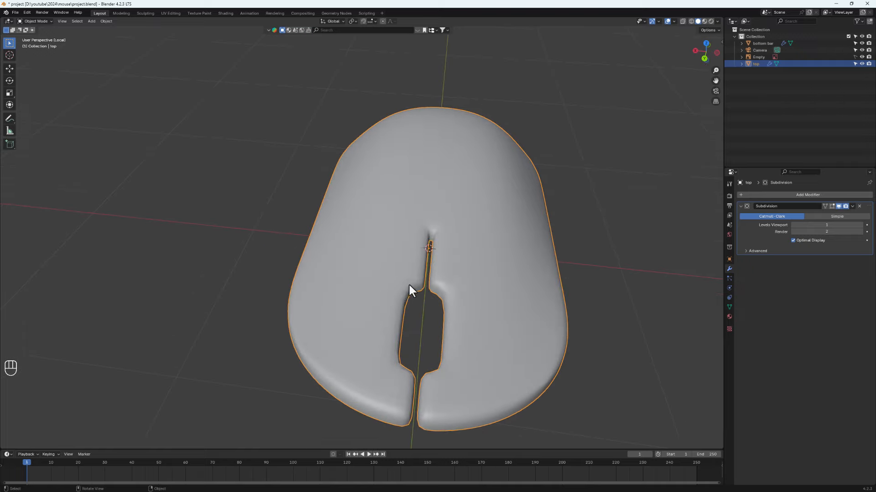
scroll(409, 286, up, 2)
middle_drag(437, 278, 413, 339)
key(Tab)
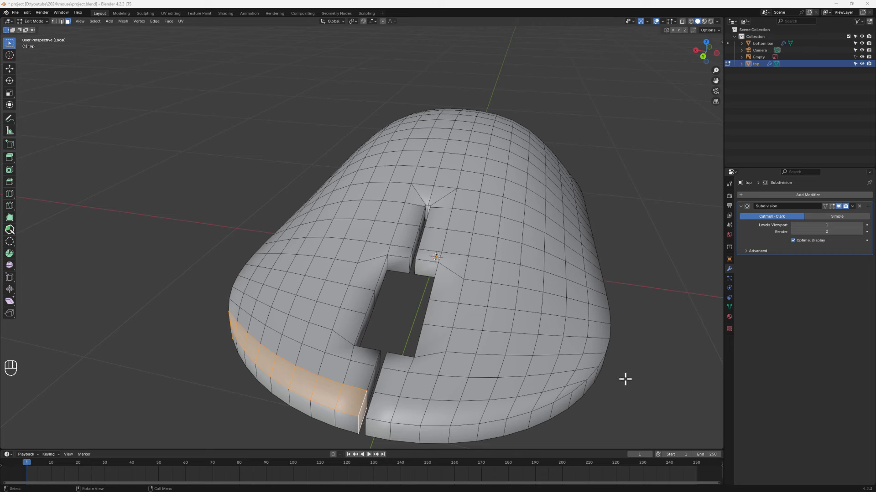
- Select the upper edges along both centre slots and all around the wheel opening in edge select mode
click(61, 22)
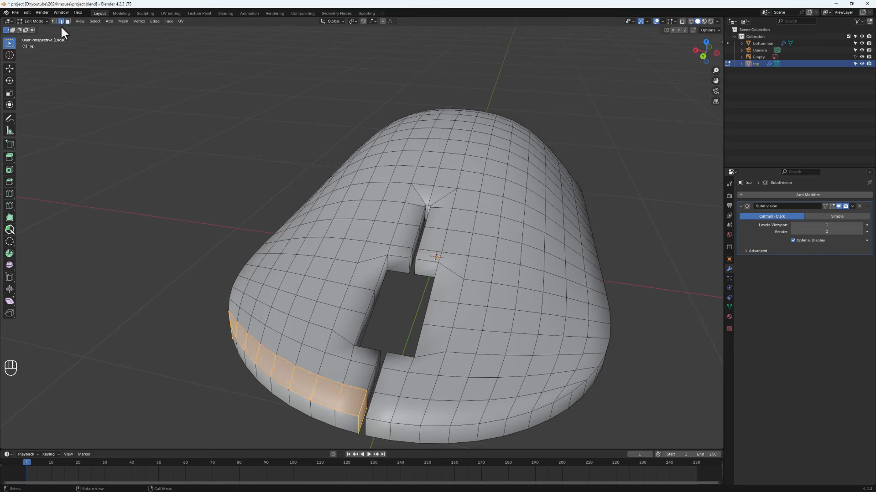
alt+click(368, 381)
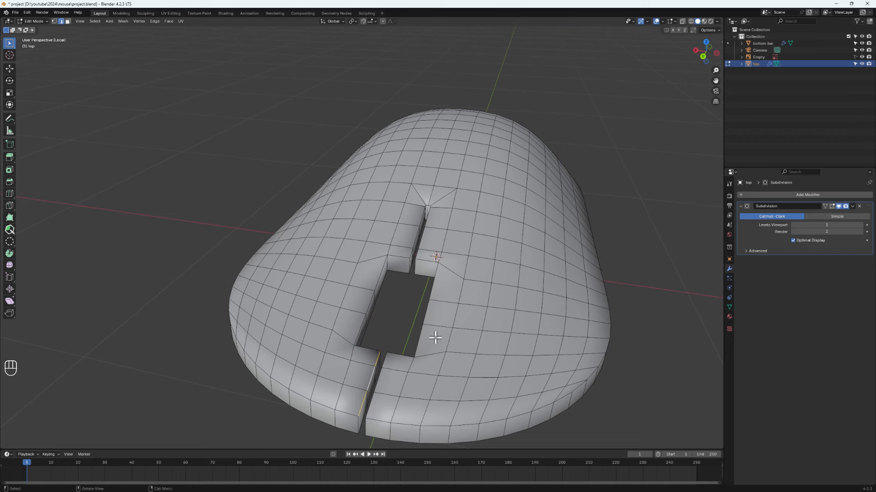
alt+shift+click(370, 351)
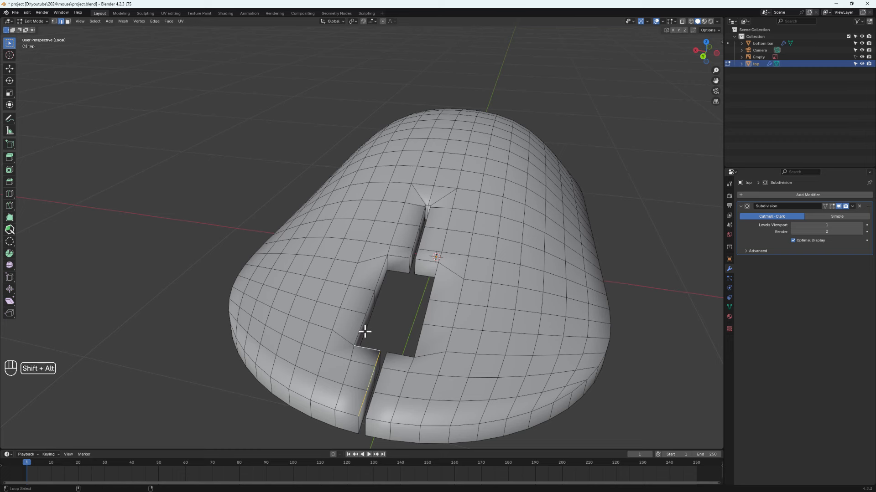
alt+shift+click(360, 336)
alt+shift+click(400, 259)
alt+shift+click(414, 254)
key(ctrl+z)
alt+shift+click(413, 255)
scroll(414, 260, up, 3)
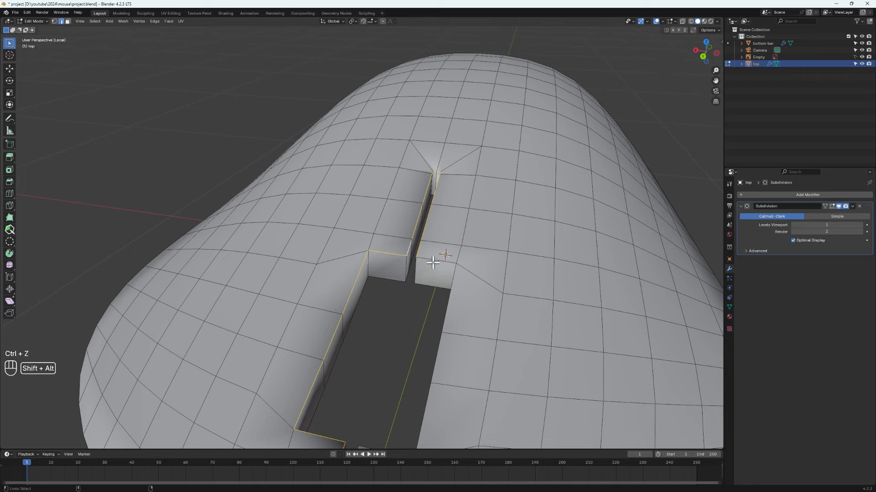
scroll(465, 383, down, 5)
middle_drag(465, 383, 491, 387)
alt+shift+click(489, 393)
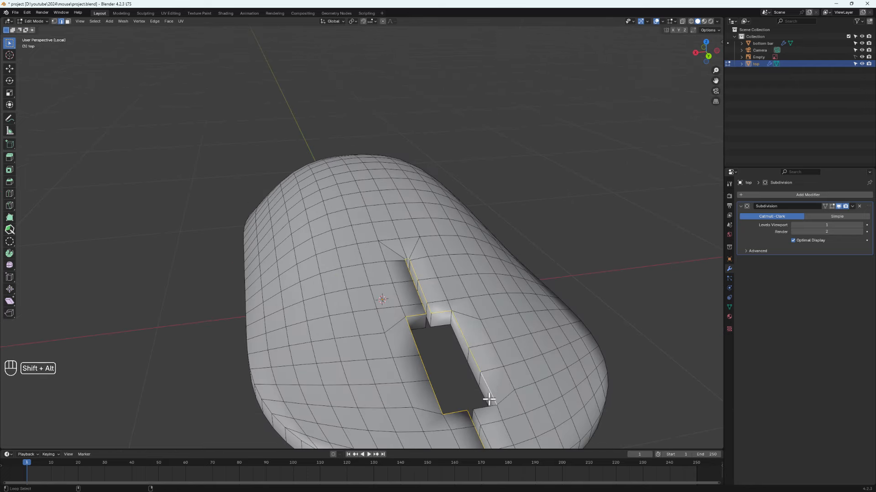
- Add the upper edges of the side wall around the shell's whole outer rim to the selection
scroll(483, 434, down, 3)
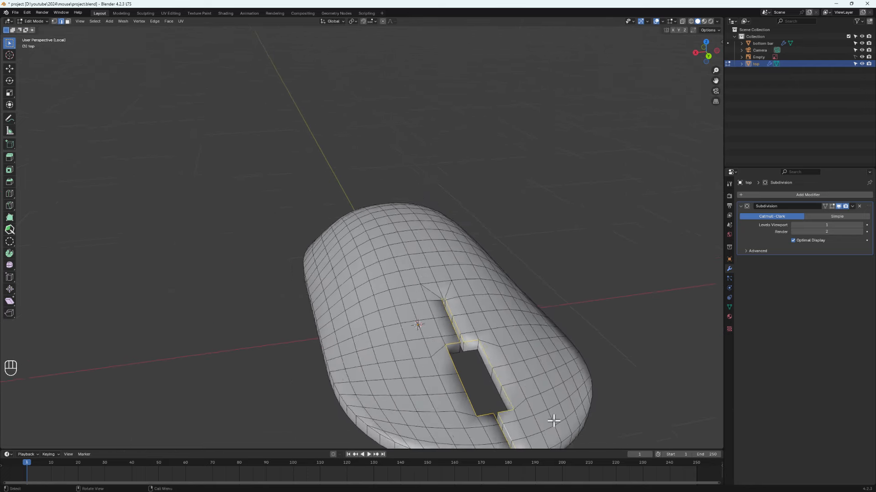
middle_drag(553, 420, 328, 347)
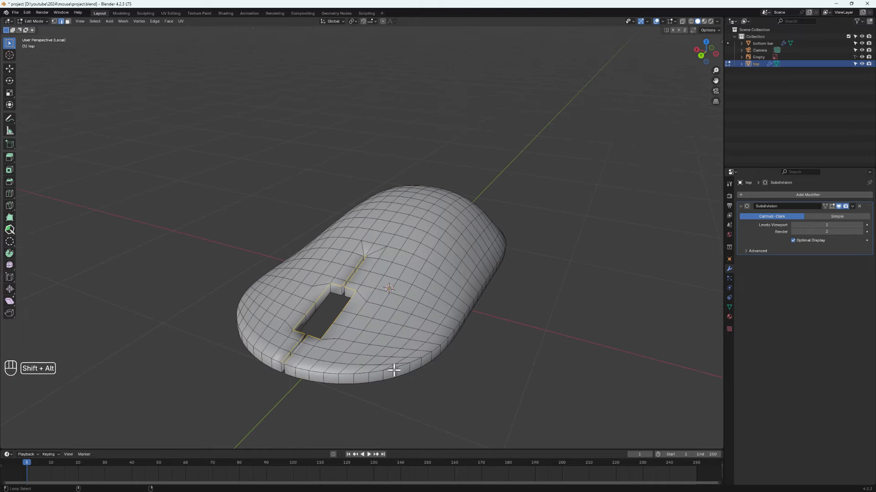
alt+shift+click(341, 375)
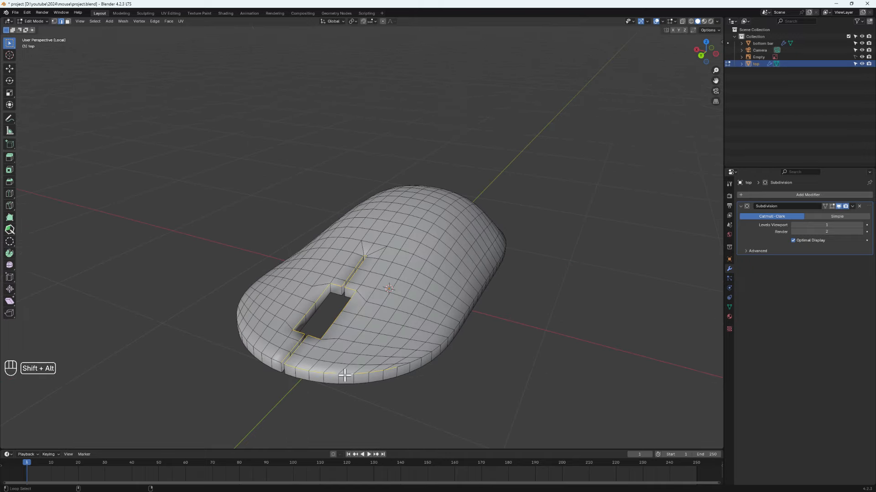
alt+shift+click(416, 359)
middle_drag(434, 322, 389, 396)
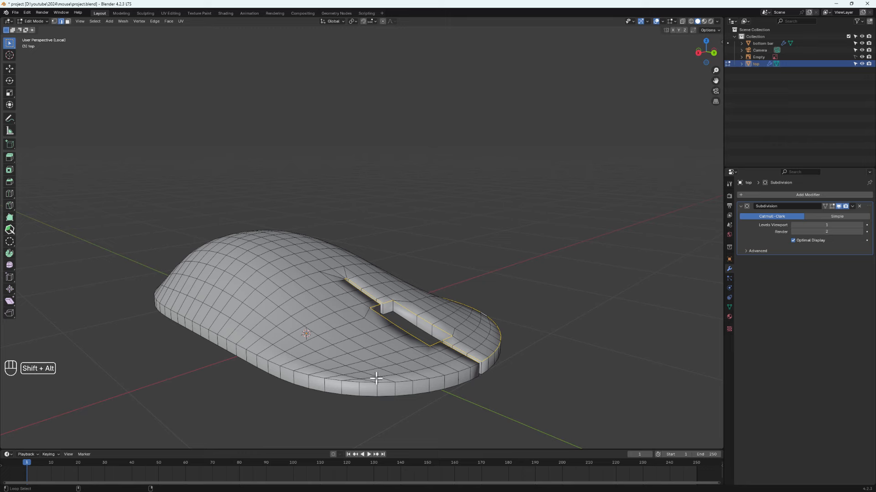
alt+shift+click(319, 378)
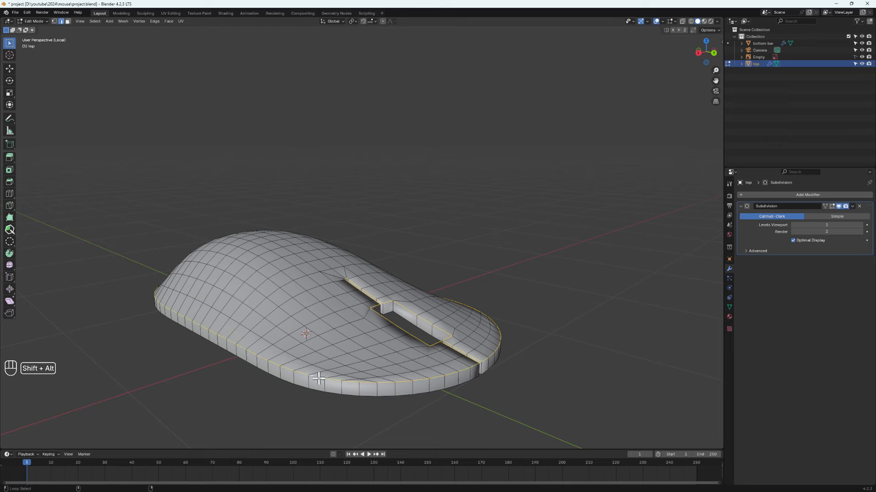
middle_drag(278, 375, 334, 362)
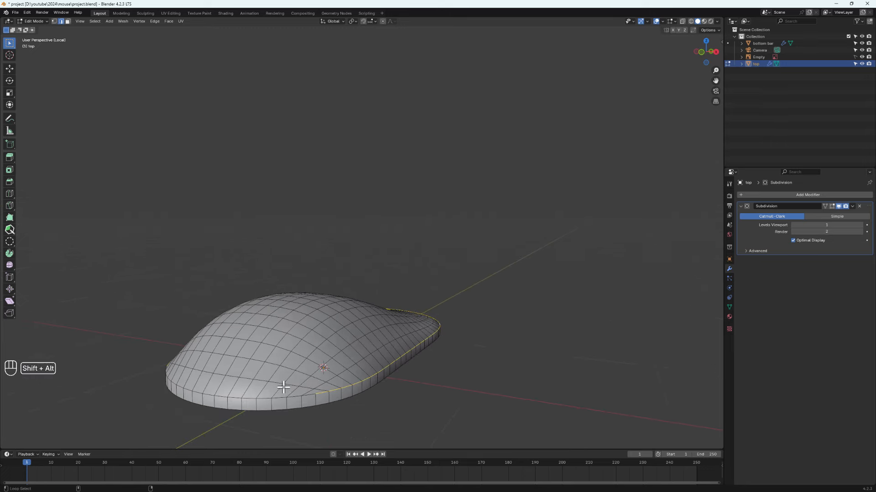
alt+shift+click(279, 398)
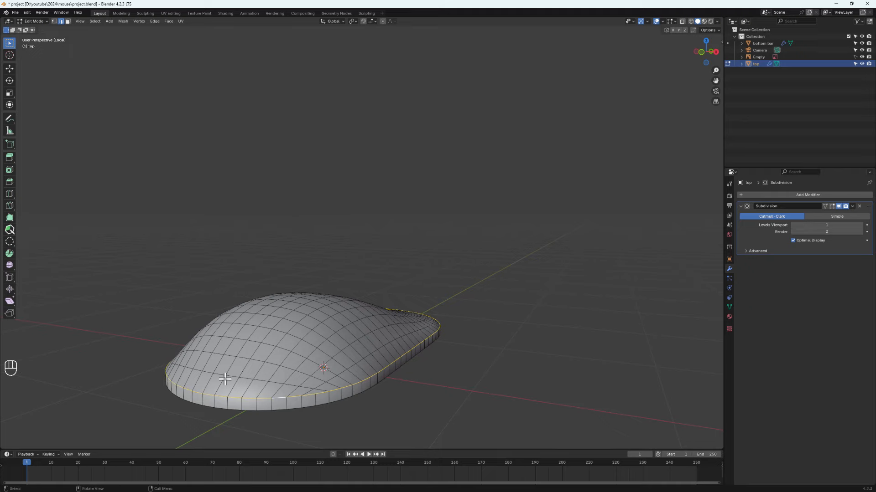
- Bevel the selected slot, wheel-opening and outer-rim edges with 2 segments and an offset of about 0.01 m
middle_drag(221, 379, 419, 387)
middle_drag(287, 348, 299, 341)
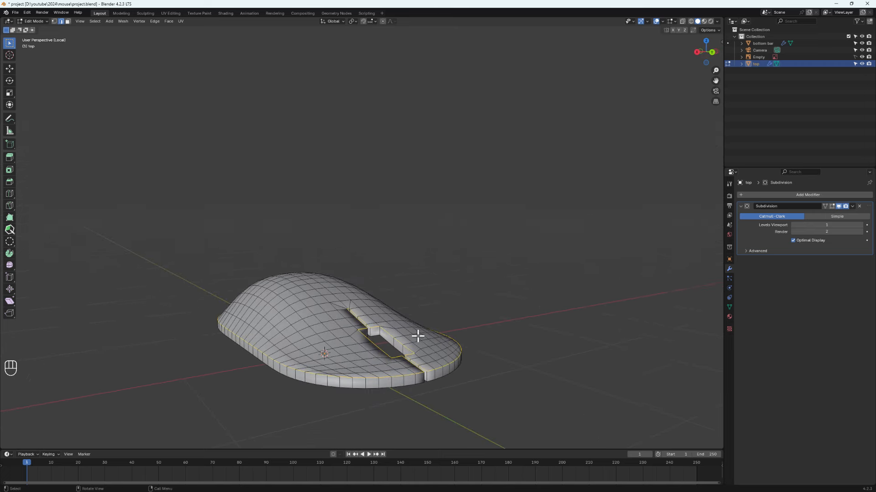
scroll(418, 344, up, 2)
middle_drag(419, 352, 385, 317)
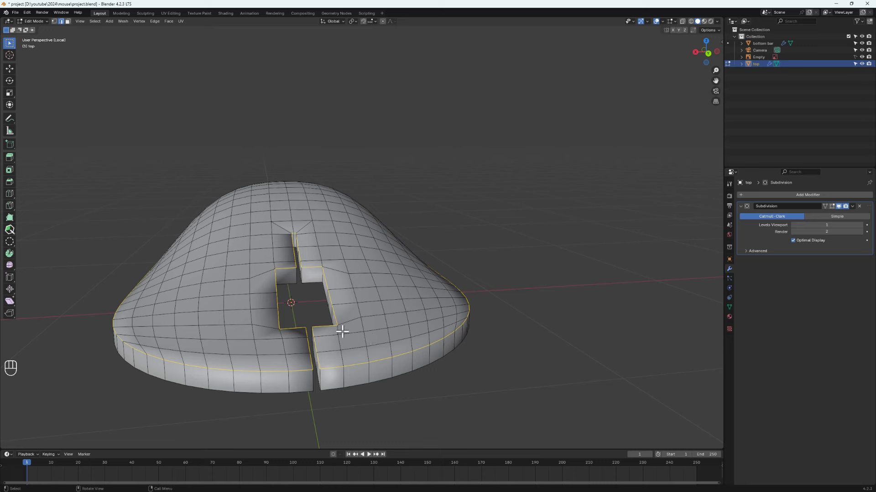
key(ctrl+b)
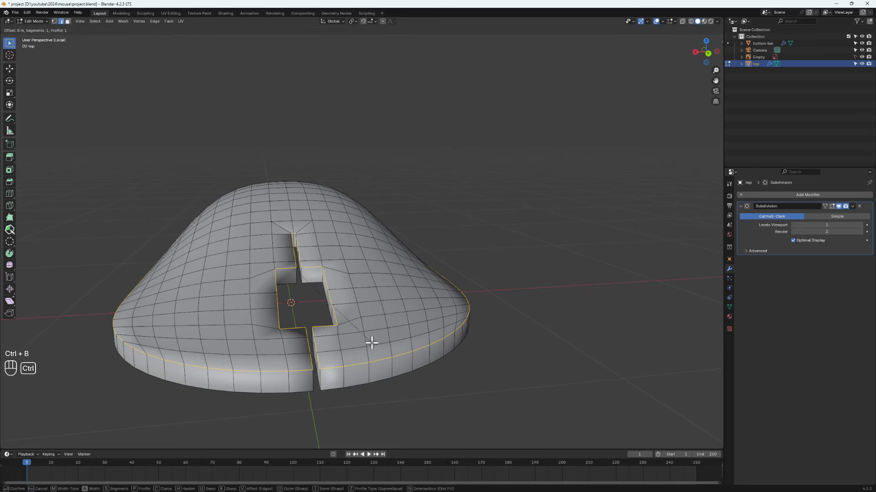
scroll(375, 347, up, 1)
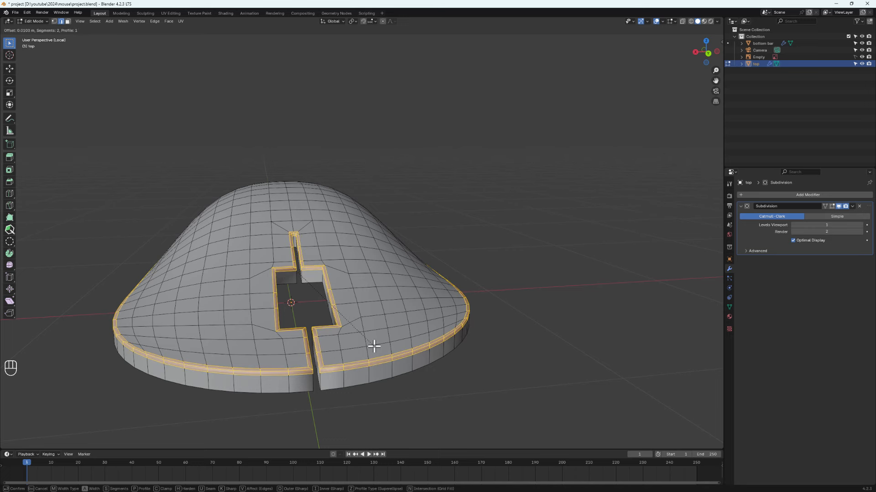
click(373, 346)
- Check the bevelled shell's subdivided shape around the slots and wheel opening in Object Mode, comparing it with the mesh
middle_drag(371, 346, 349, 370)
key(Tab)
middle_drag(442, 334, 395, 348)
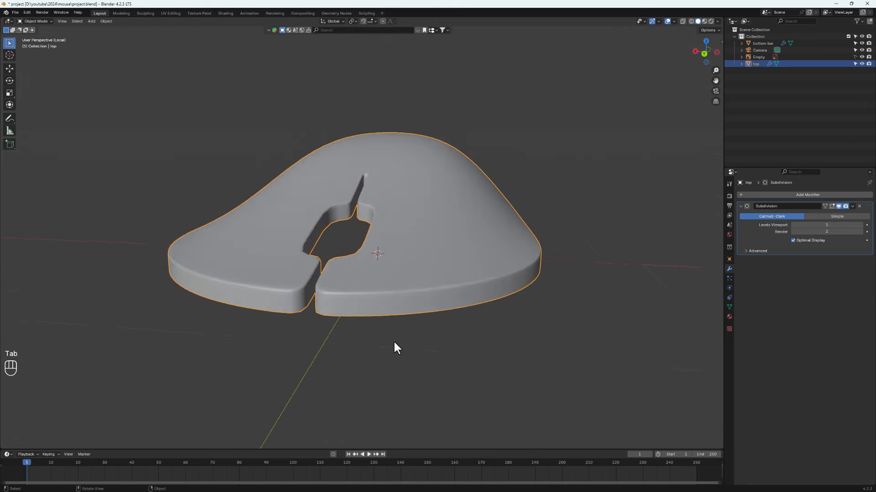
key(Tab)
key(Tab)
key(Tab)
click(598, 262)
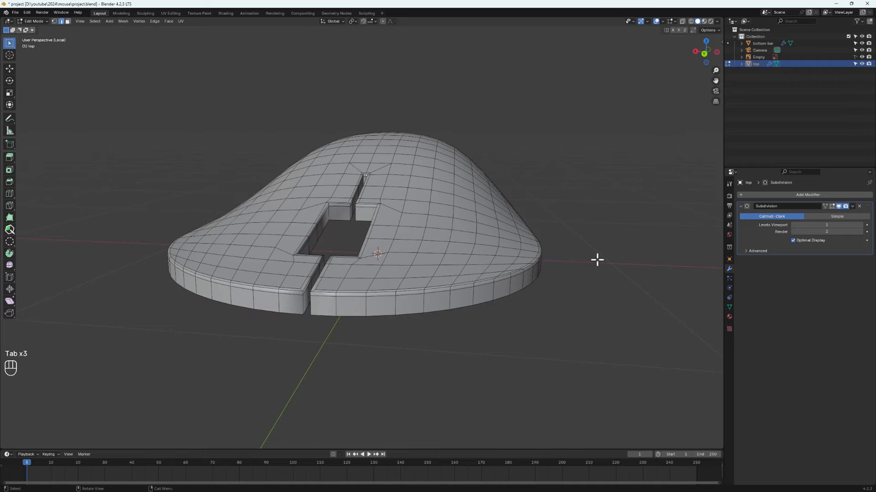
scroll(440, 280, up, 3)
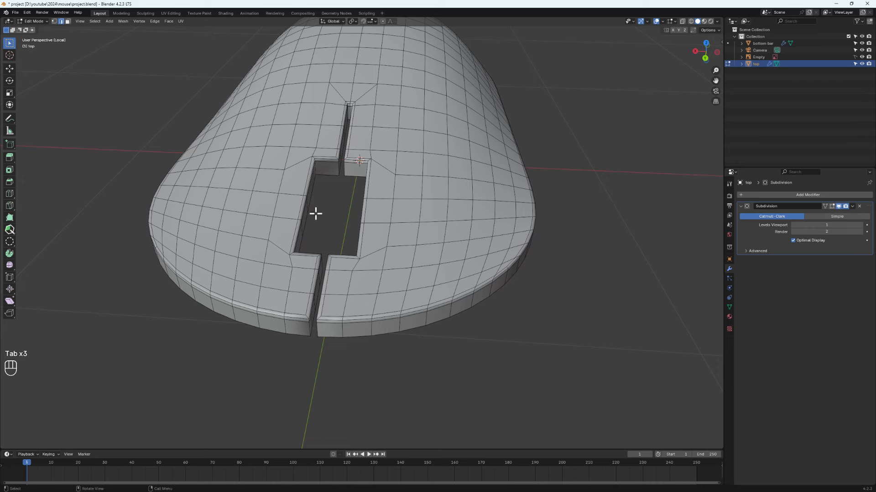
key(Tab)
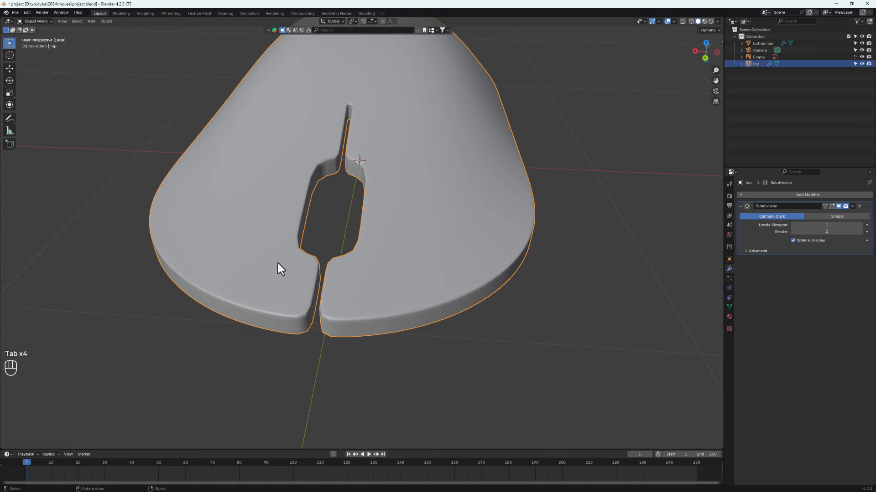
mouse_move(384, 176)
middle_down()
mouse_move(354, 209)
mouse_move(375, 176)
middle_up()
scroll(382, 162, up, 2)
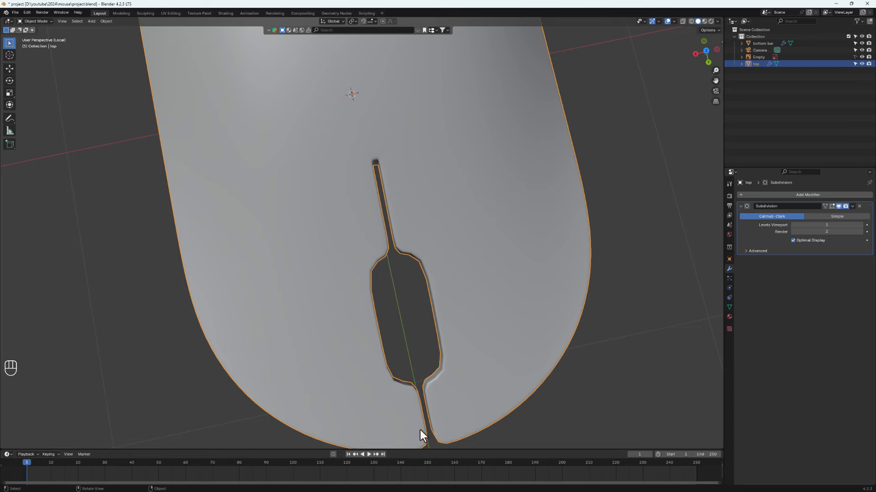
scroll(415, 417, down, 4)
middle_drag(415, 417, 409, 366)
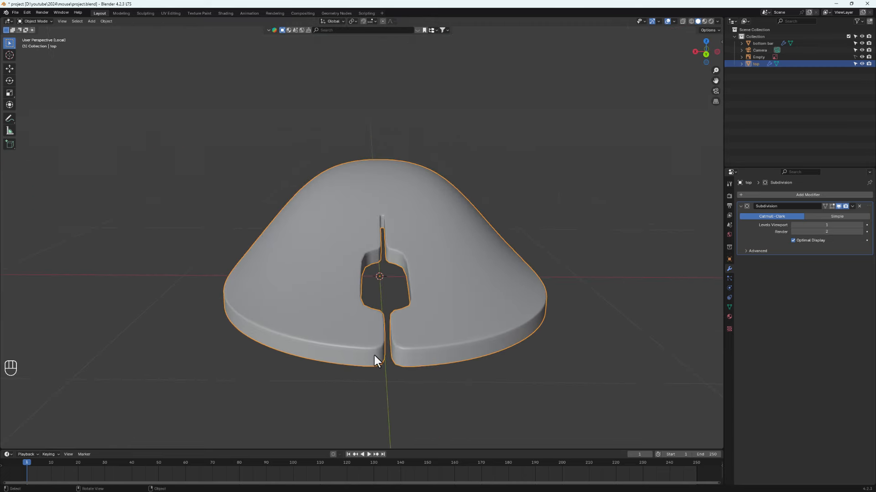
- Compare the front corners of the slot in the edit mesh and in the subdivided result
key(Tab)
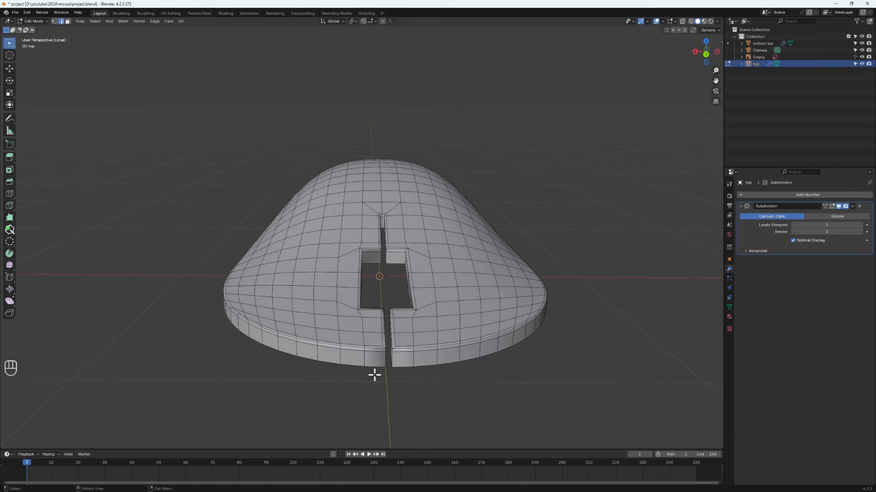
scroll(374, 374, up, 5)
middle_drag(419, 276, 419, 282)
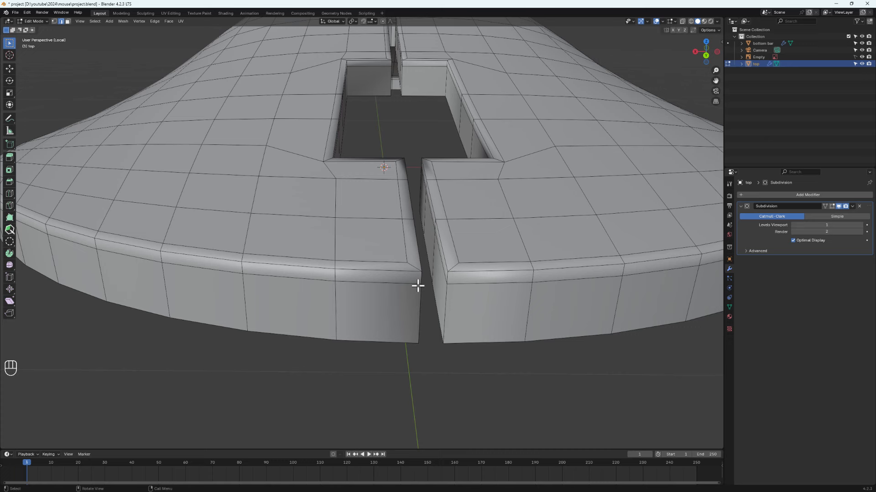
middle_drag(426, 269, 427, 237)
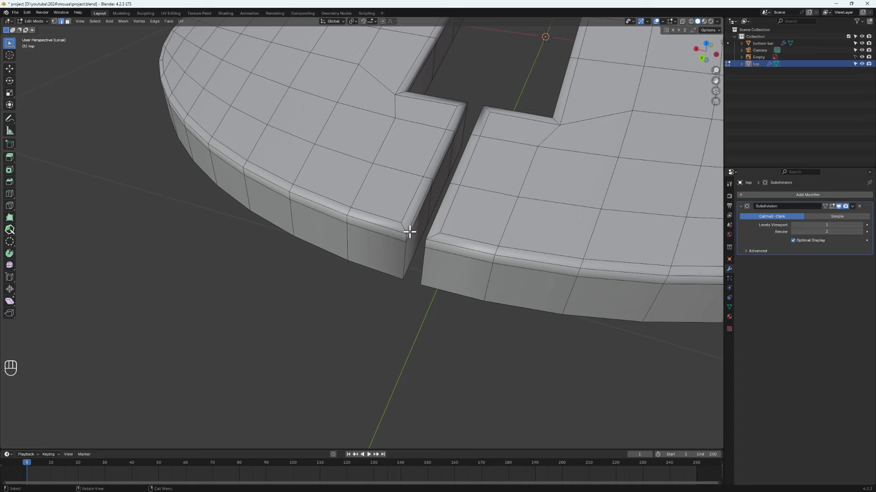
mouse_move(411, 232)
middle_down()
mouse_move(416, 221)
mouse_move(384, 277)
middle_up()
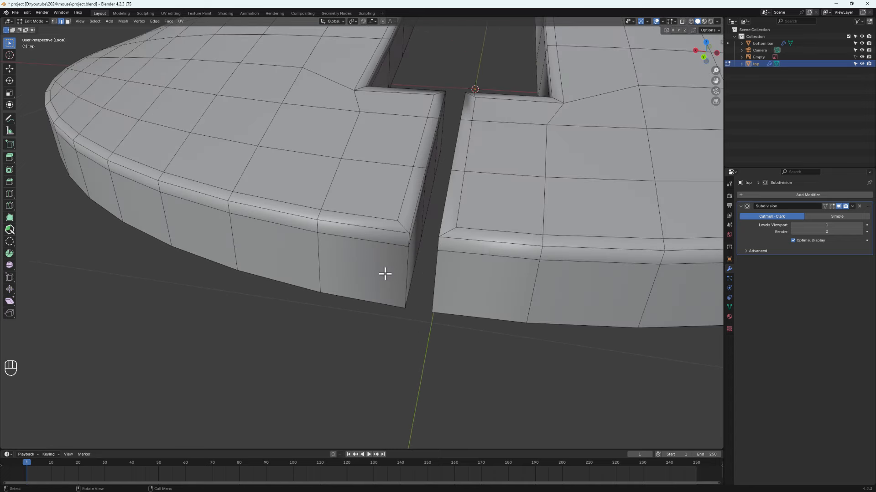
key(Tab)
key(Tab)
key(Tab)
key(Tab)
key(Tab)
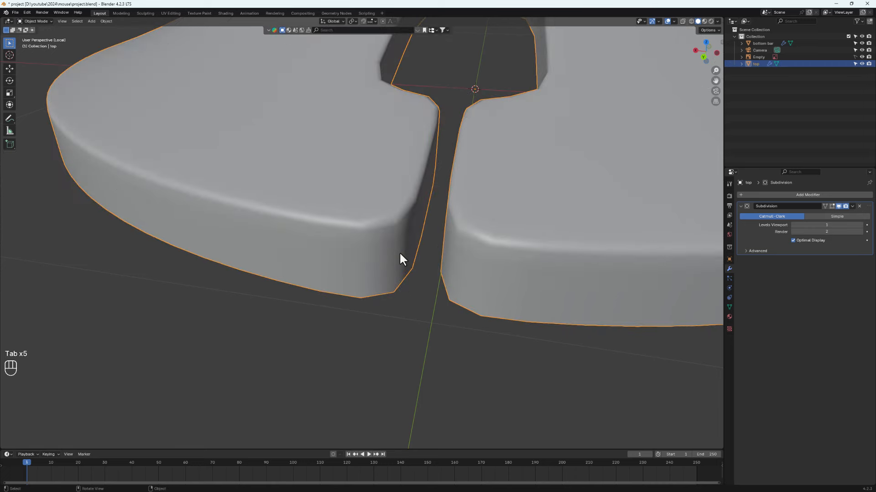
key(Tab)
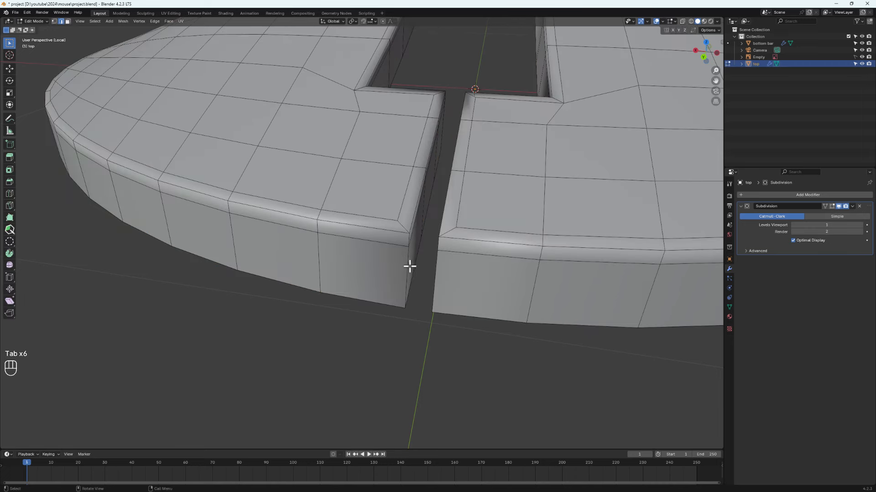
- Try a loop cut beside the front slot on one shell half, slid close to the slot's bevel, and check it subdivided
middle_drag(409, 266, 412, 256)
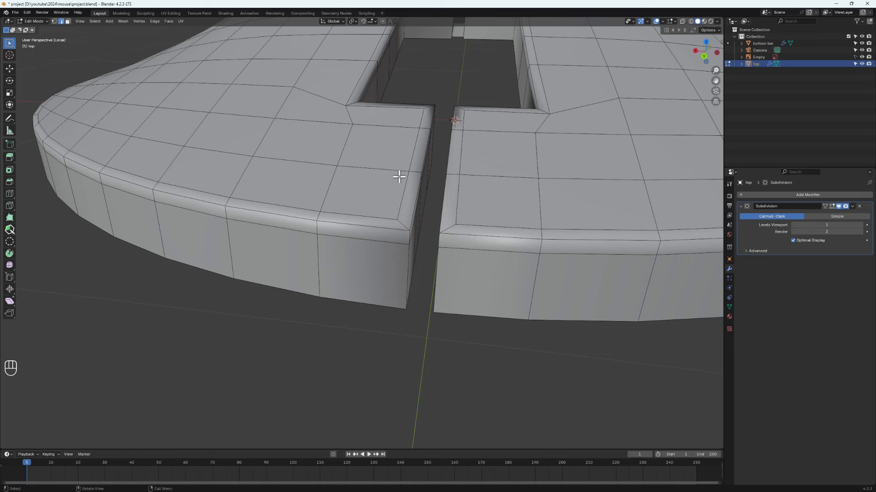
middle_drag(398, 198, 400, 197)
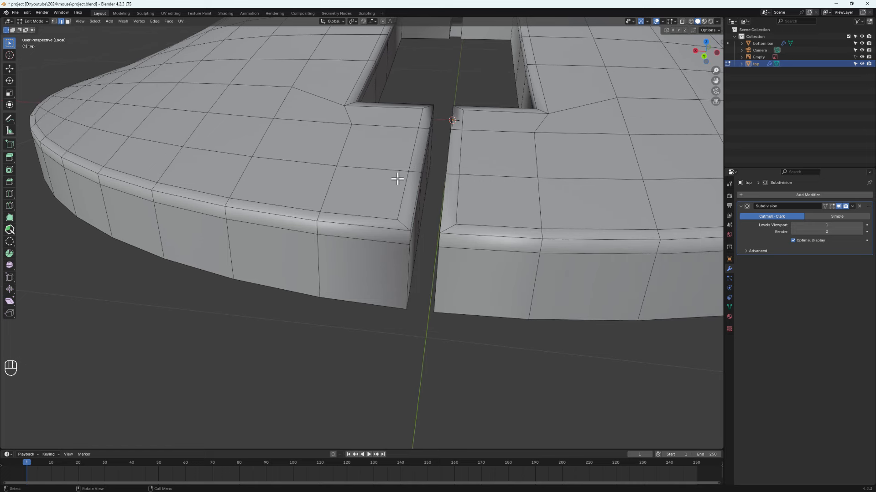
key(ctrl+r)
click(401, 176)
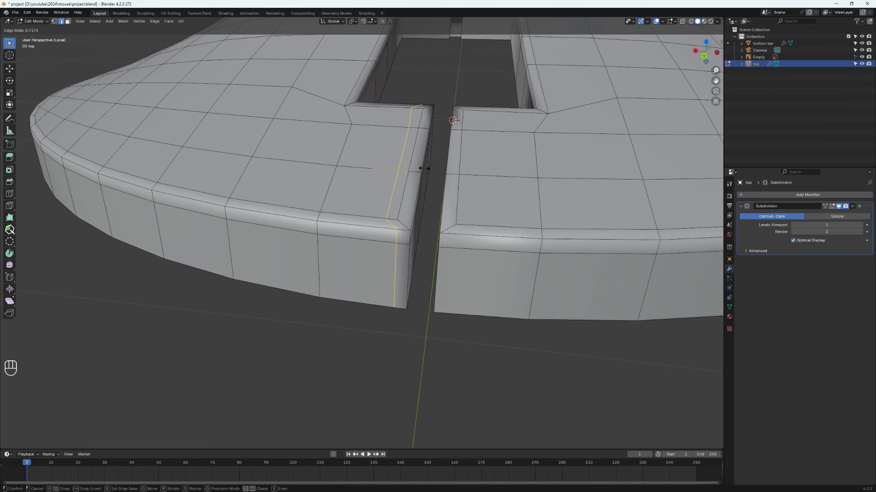
click(428, 214)
key(Tab)
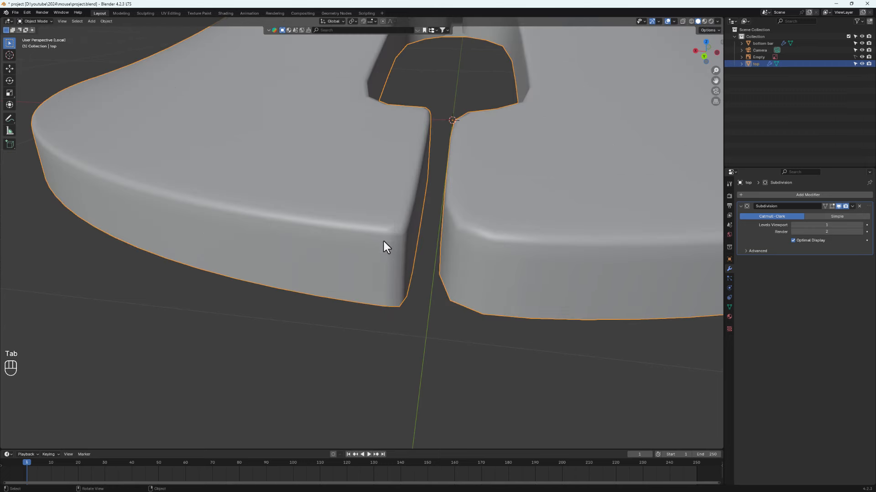
- Try a second loop cut along that half's front rim, slid close to the rim bevel with a factor of about 0.82
key(Tab)
key(ctrl+r)
click(404, 211)
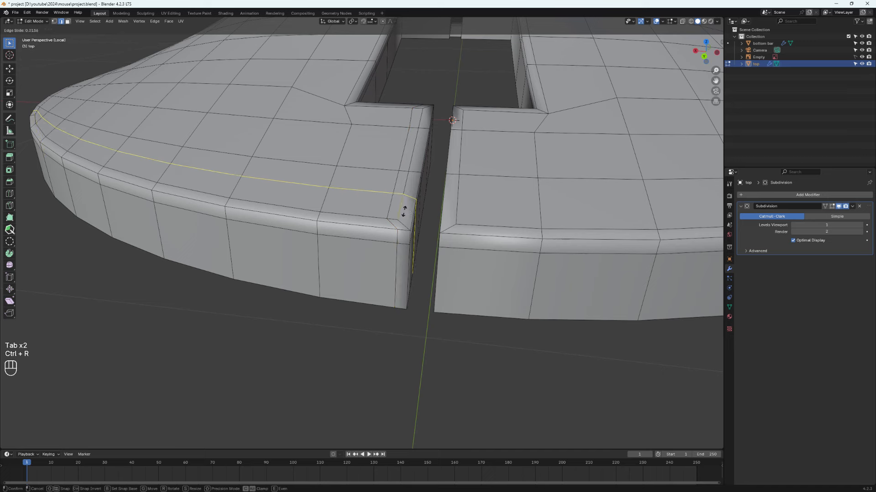
click(395, 229)
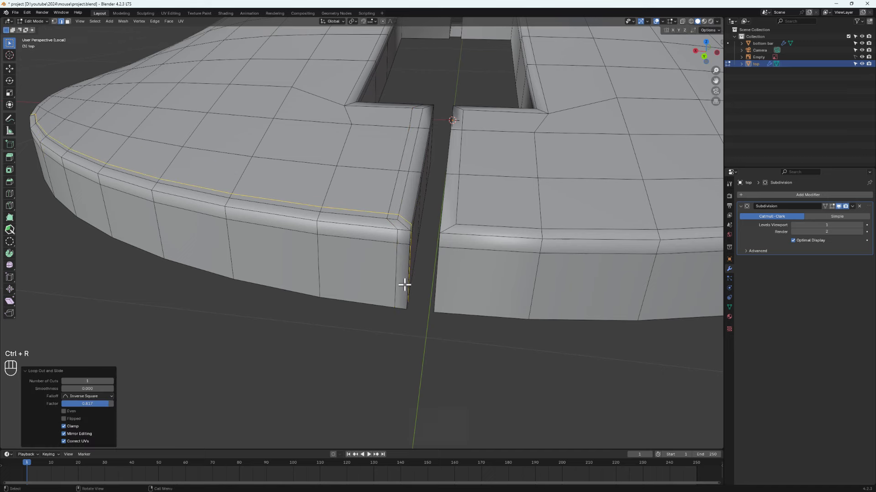
key(Caps_Lock)
key(Tab)
- Examine how the added loops affect the subdivided surface along the front rim of that half
middle_drag(402, 285, 353, 254)
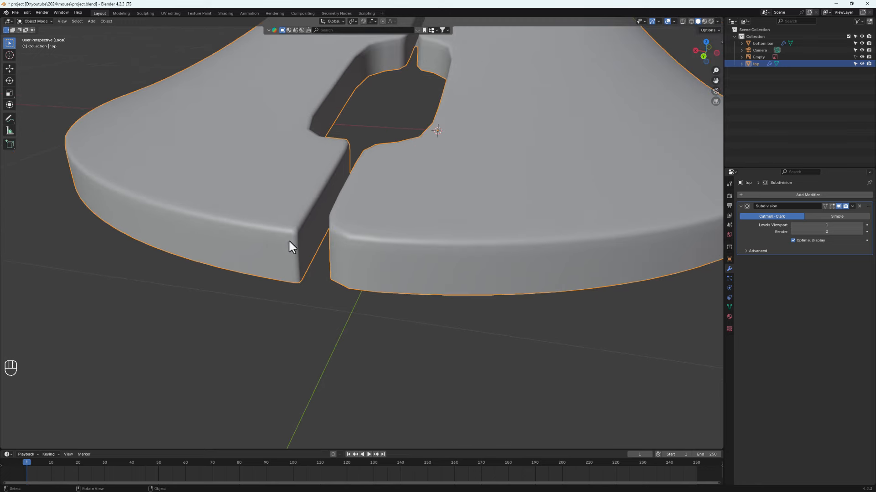
middle_drag(256, 240, 302, 248)
scroll(303, 248, down, 2)
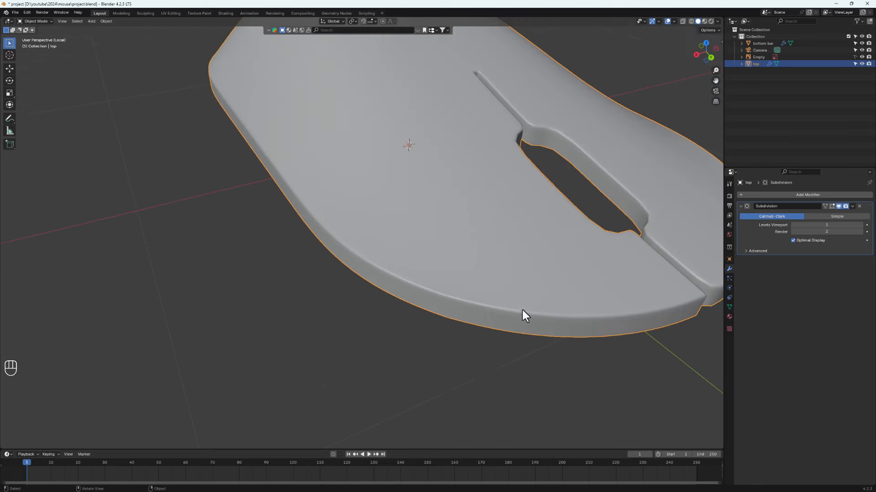
middle_drag(521, 315, 520, 334)
scroll(557, 390, up, 5)
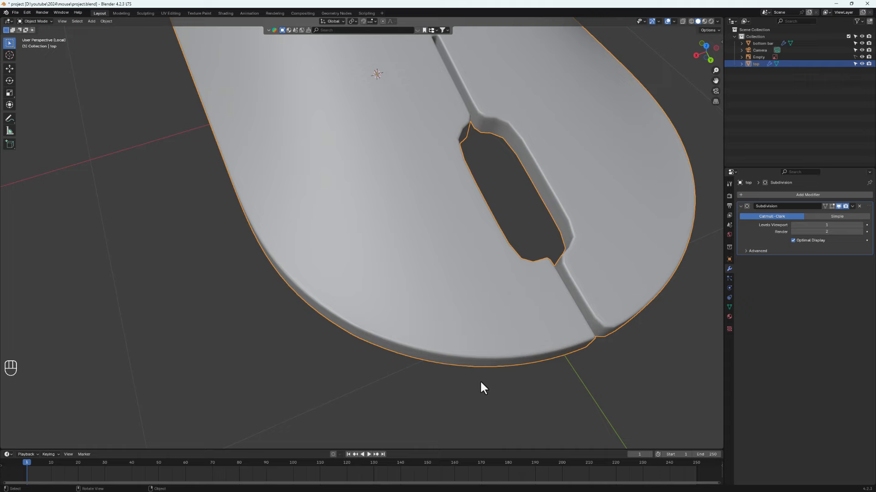
middle_drag(483, 388, 488, 327)
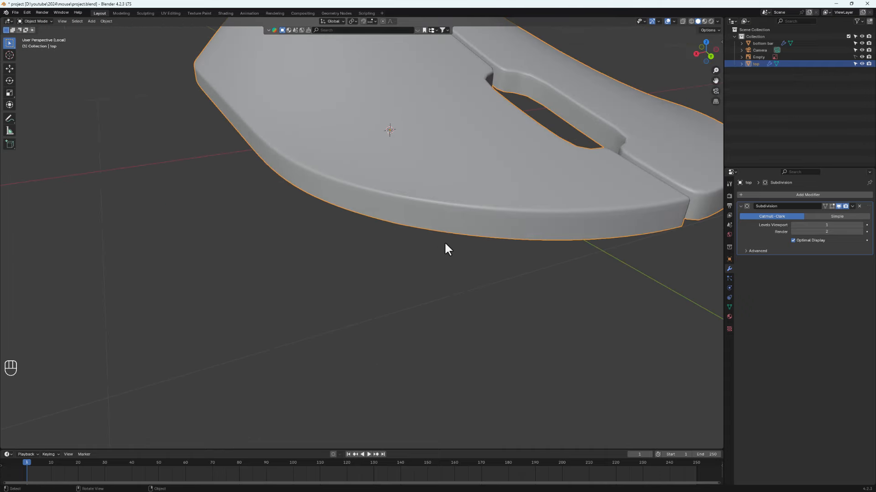
middle_drag(502, 240, 501, 310)
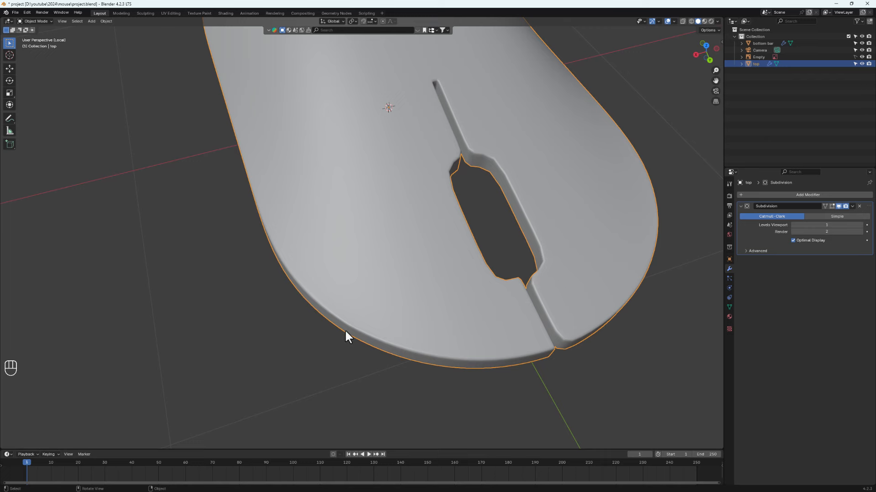
scroll(344, 337, up, 5)
key(Tab)
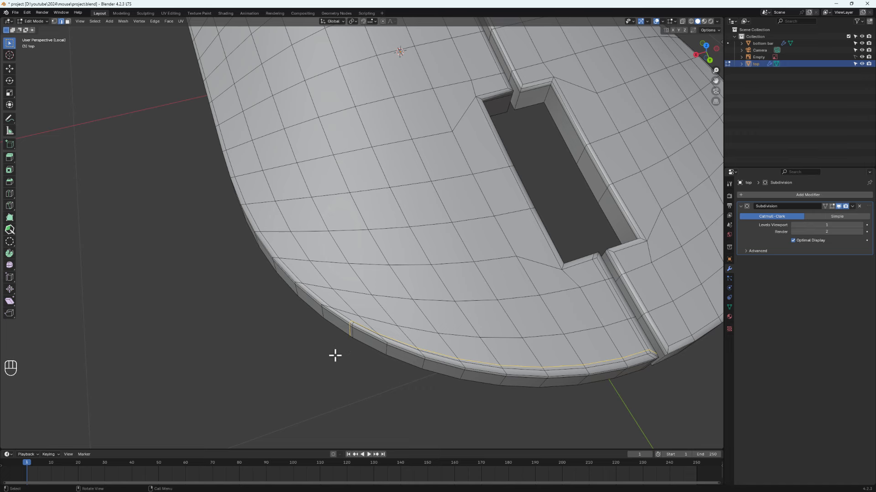
key(Tab)
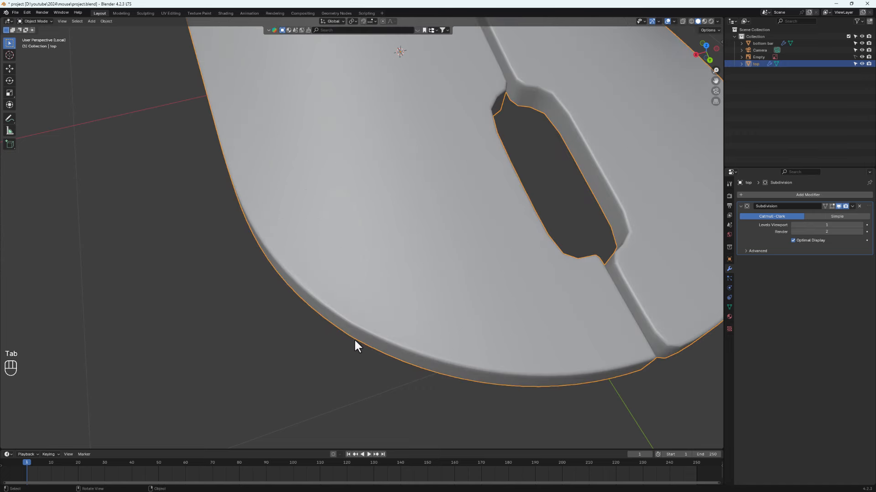
- Examine the slot and wheel-opening corners on both halves, comparing the half with added loops to the one without
key(Tab)
middle_drag(575, 382, 490, 371)
scroll(563, 381, down, 2)
scroll(490, 370, up, 5)
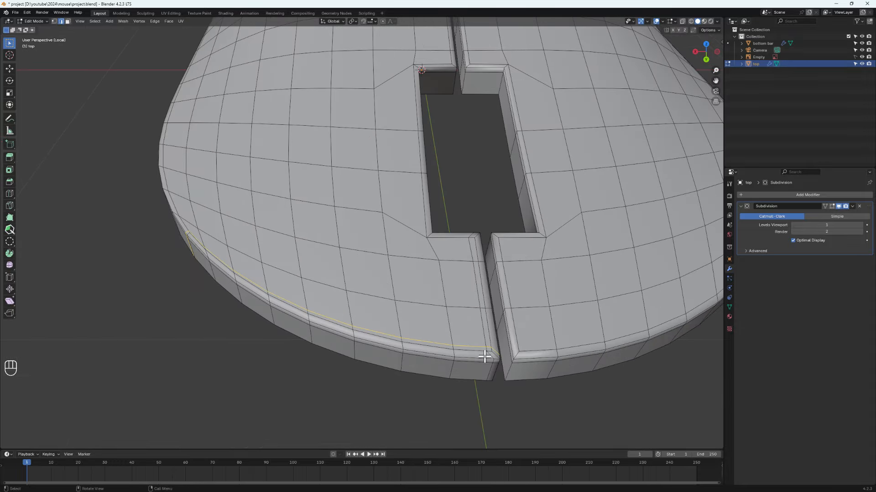
key(Tab)
middle_drag(498, 205, 466, 278)
scroll(467, 278, down, 4)
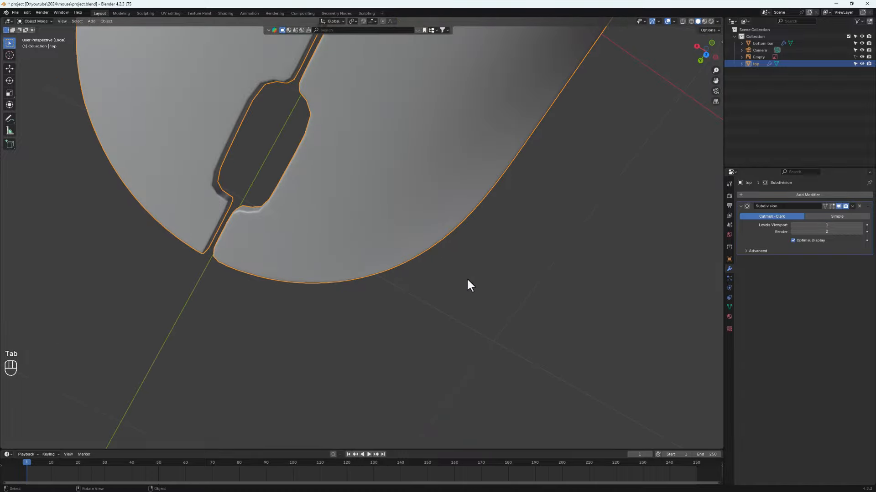
scroll(244, 206, up, 3)
scroll(210, 195, down, 2)
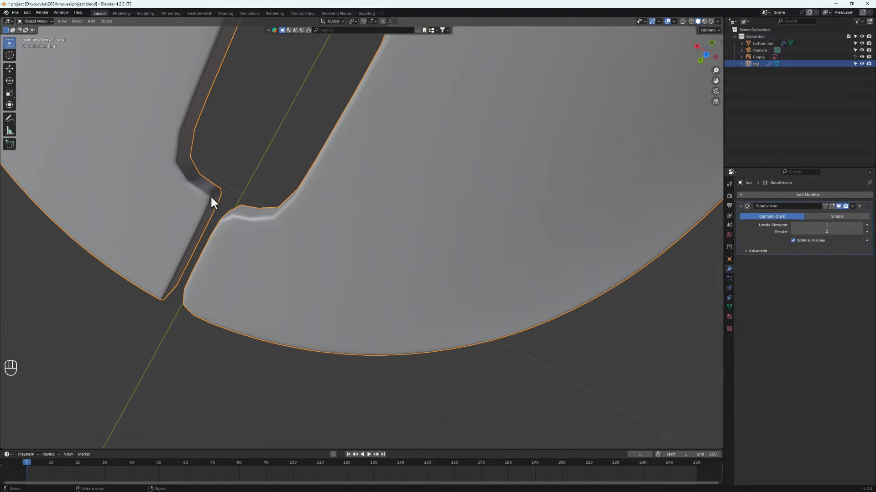
key(Tab)
middle_drag(146, 237, 215, 301)
scroll(178, 208, down, 5)
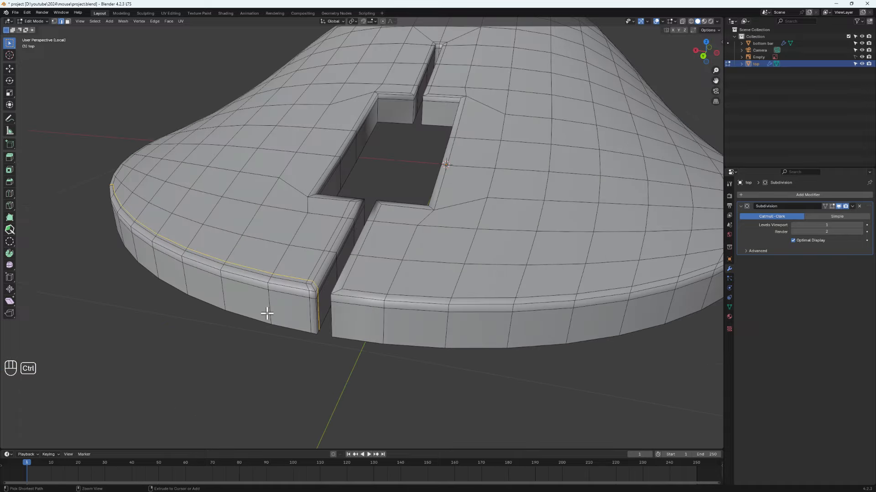
- Undo both loop cuts beside the front slot and along the front rim
key(ctrl+z)
key(ctrl+z)
key(ctrl+z)
key(ctrl+z)
key(ctrl+z)
key(ctrl+z)
key(ctrl+z)
key(ctrl+z)
key(ctrl+z)
key(ctrl+z)
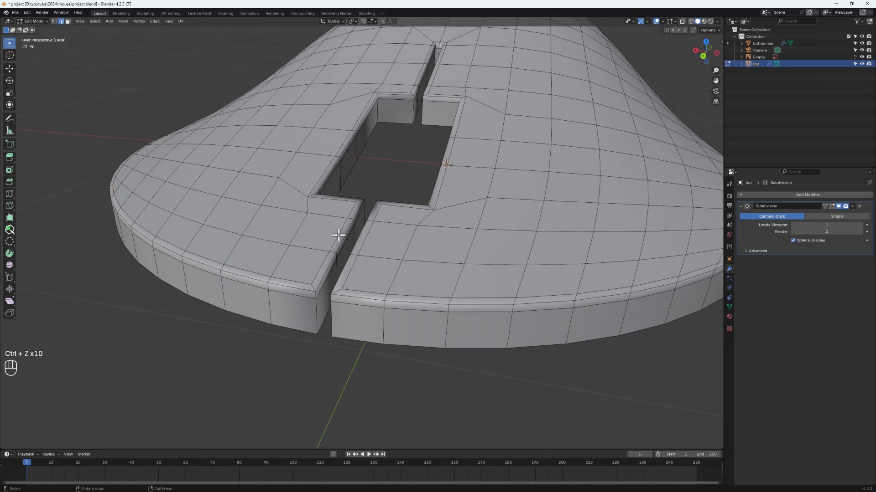
middle_drag(293, 307, 361, 303)
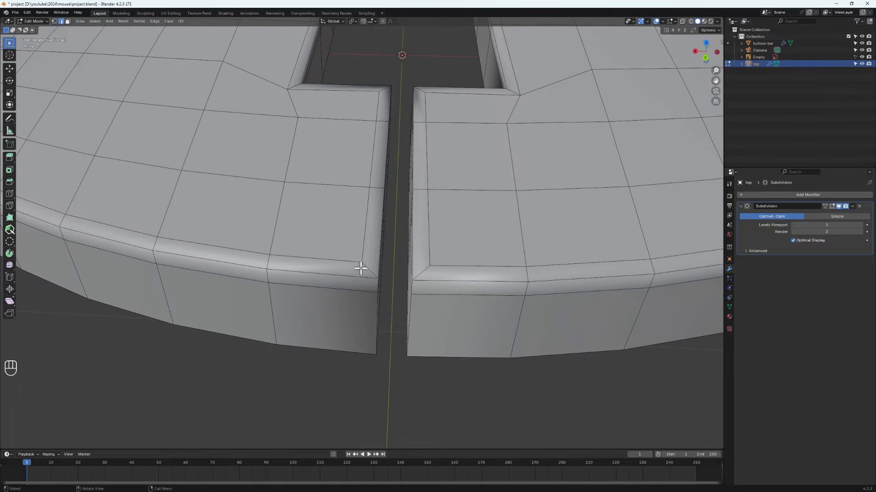
- Try a loop cut around the shell's rim bevel, preview it under subdivision, and undo it
scroll(360, 269, down, 3)
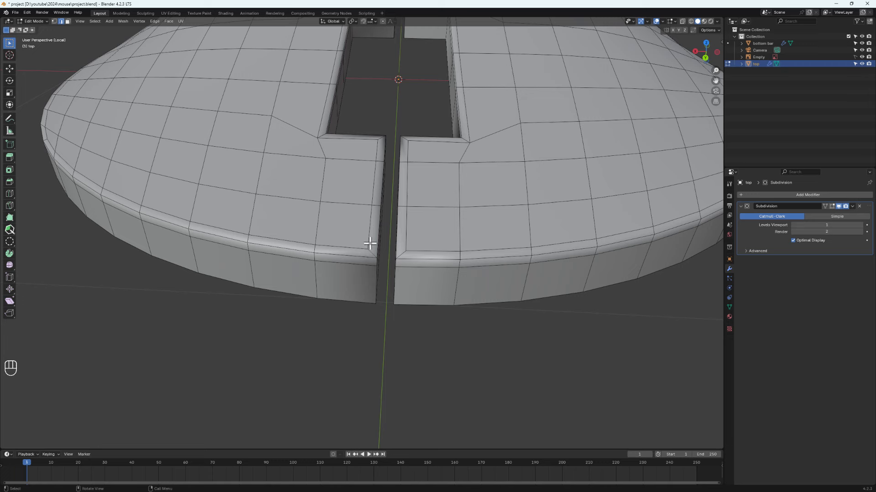
key(ctrl+r)
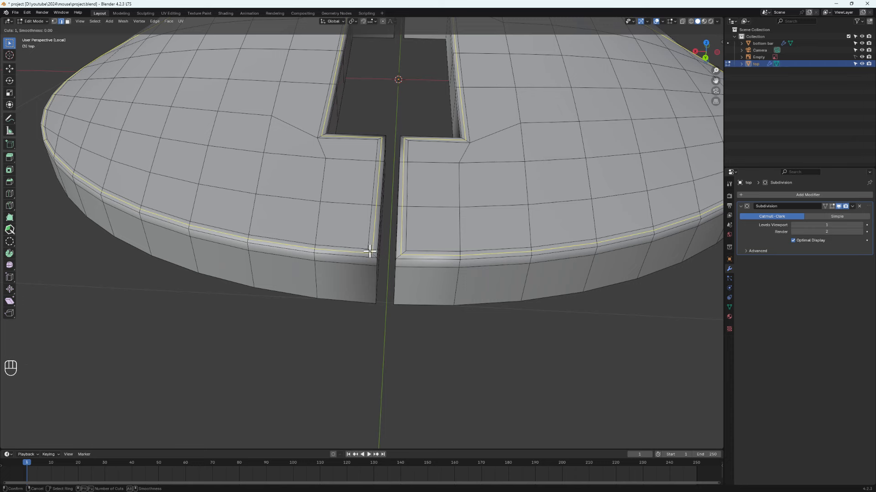
click(371, 250)
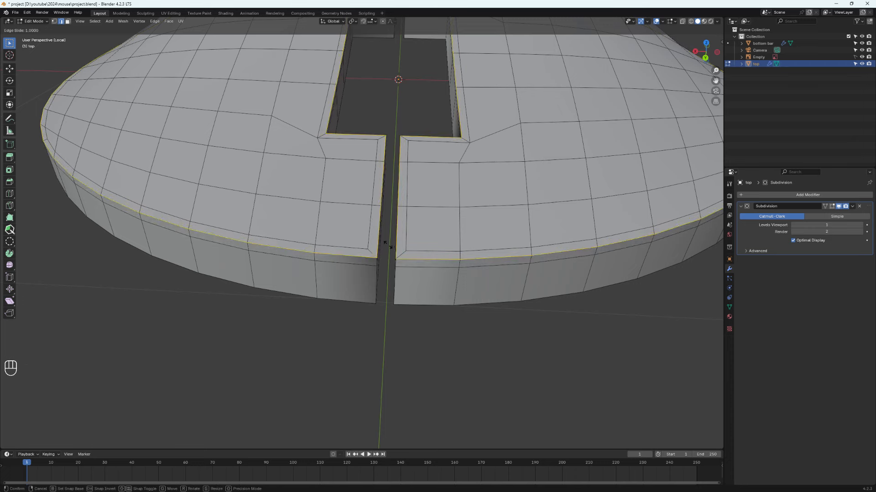
click(373, 248)
key(Tab)
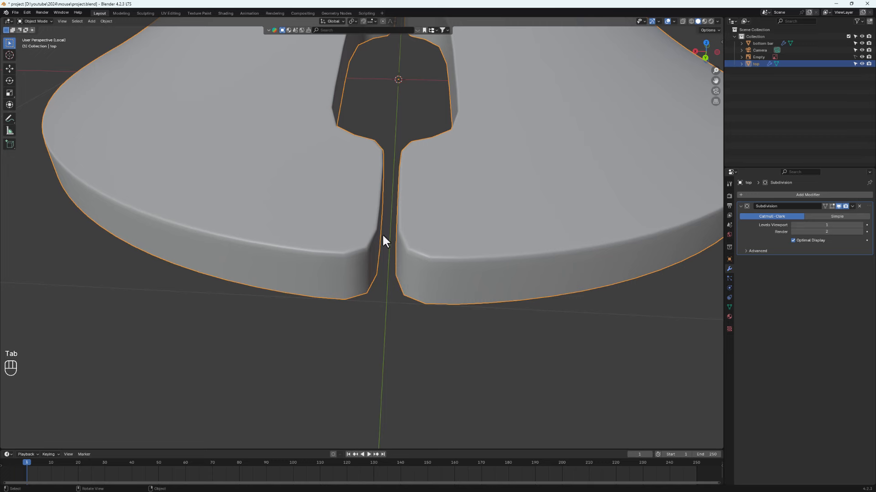
key(ctrl+z)
key(ctrl+z)
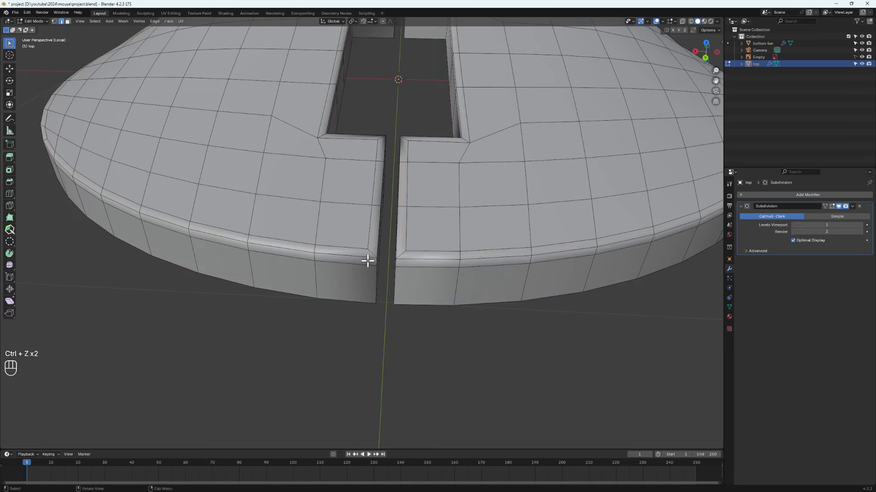
- Knife-cut from the inner bevel corner at the front slot down one half's front wall to its lower edge, then preview the smoothed corner
middle_drag(380, 284, 374, 235)
scroll(374, 236, up, 2)
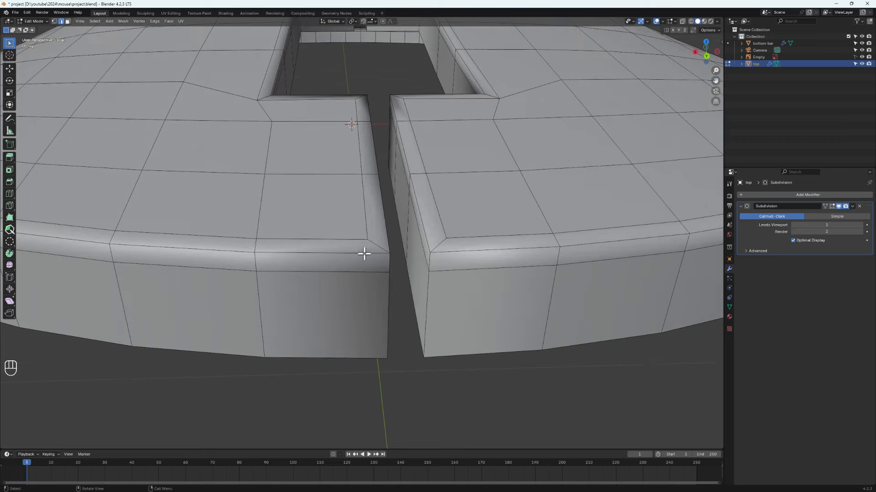
middle_drag(369, 365, 333, 347)
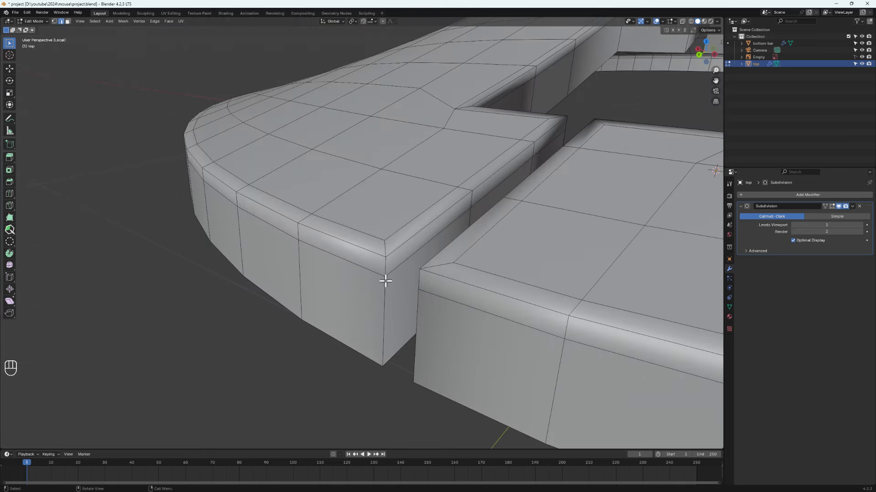
middle_drag(381, 257, 415, 267)
key(k)
click(387, 254)
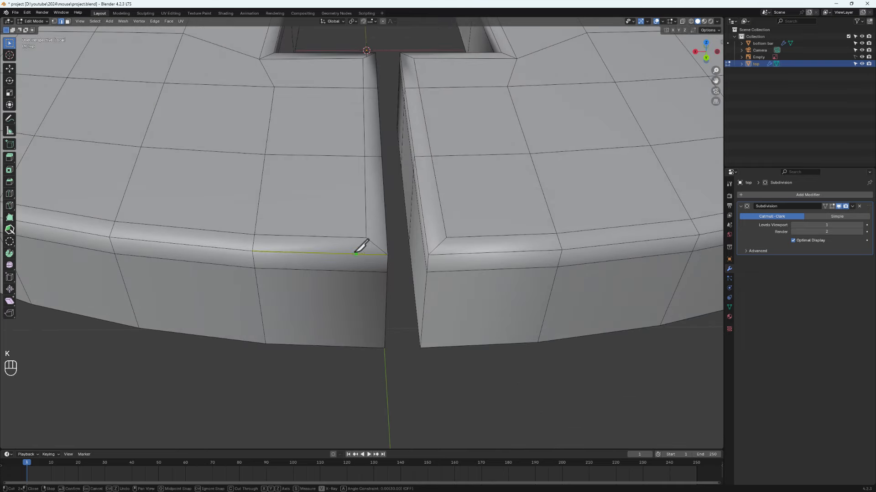
click(366, 238)
click(367, 255)
click(367, 347)
key(Return)
mouse_move(354, 327)
middle_down()
mouse_move(319, 330)
mouse_move(360, 321)
middle_up()
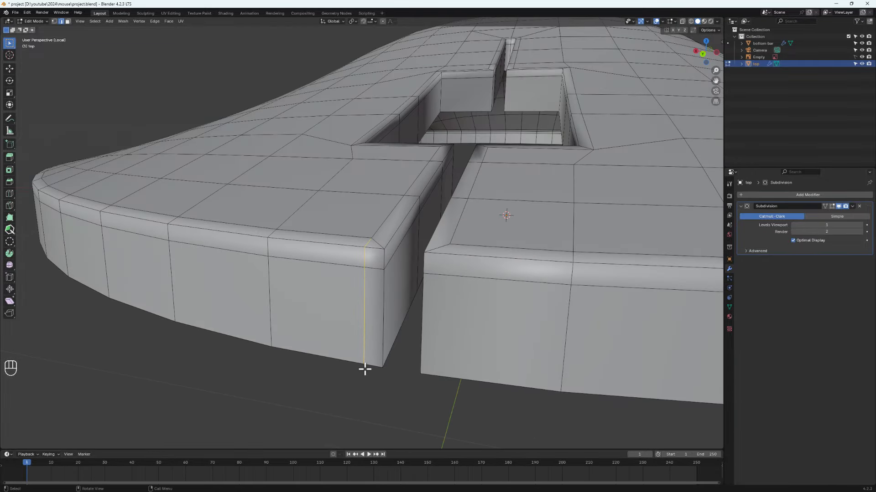
key(Tab)
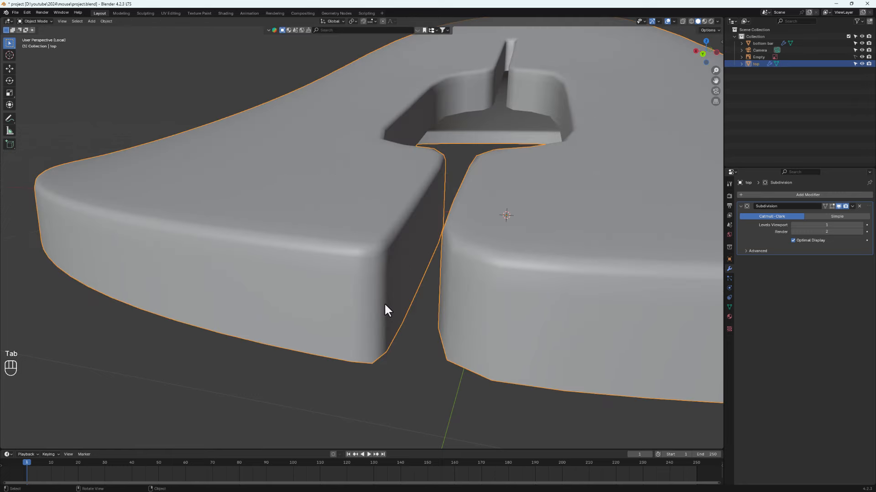
middle_drag(384, 302, 359, 297)
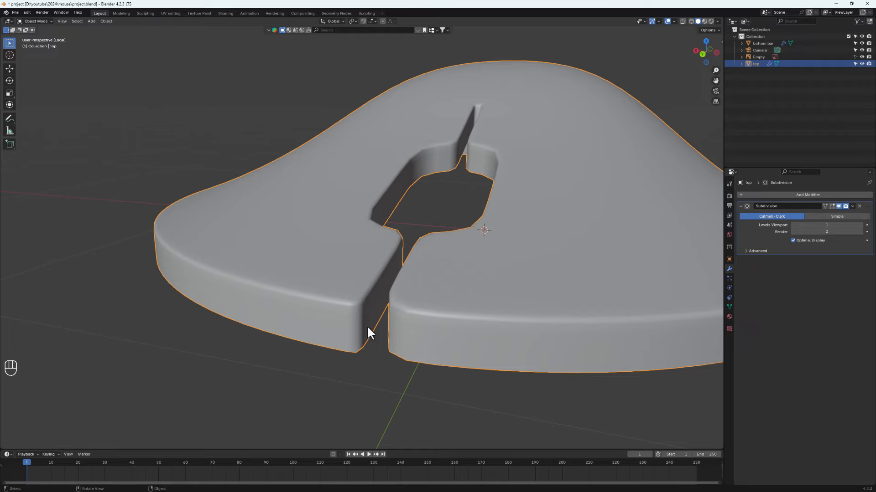
- Knife-cut from the same inner bevel corner down the slot-side wall, then preview the smoothed front corner
key(Tab)
scroll(360, 296, up, 6)
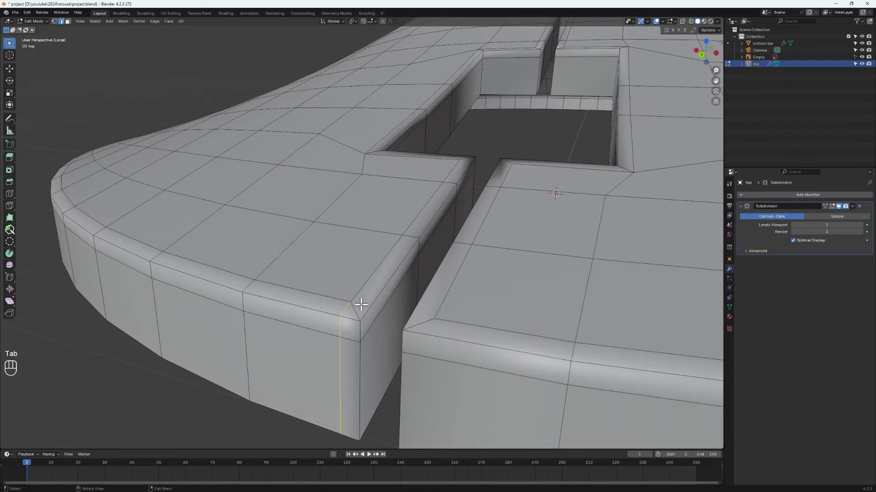
key(k)
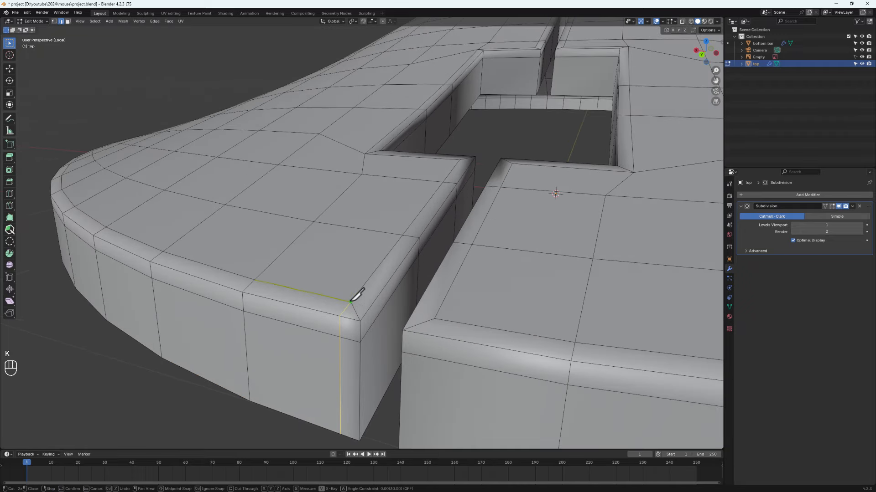
click(351, 301)
click(371, 305)
click(372, 325)
key(Return)
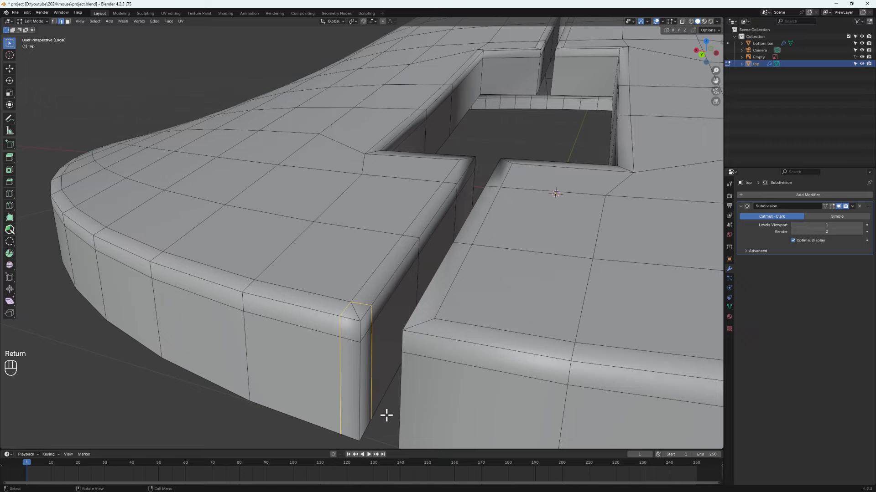
mouse_move(384, 414)
middle_down()
mouse_move(344, 415)
mouse_move(383, 410)
middle_up()
key(Caps_Lock)
key(Tab)
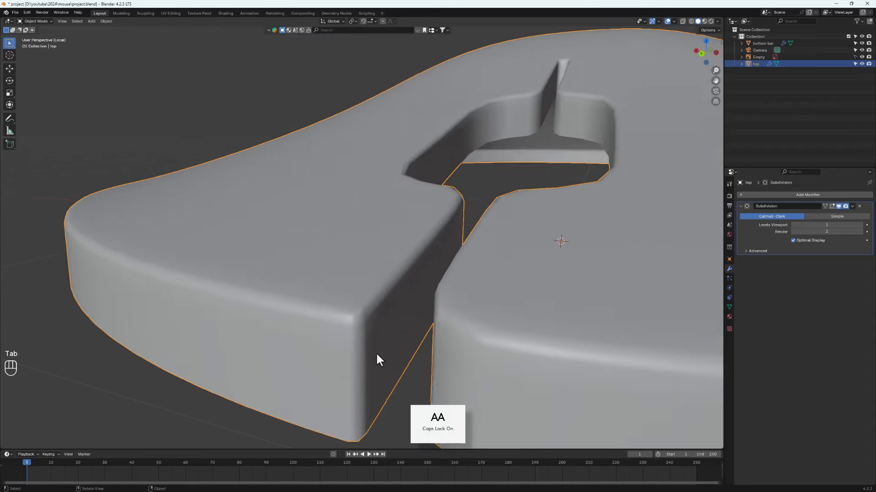
middle_drag(377, 357, 318, 401)
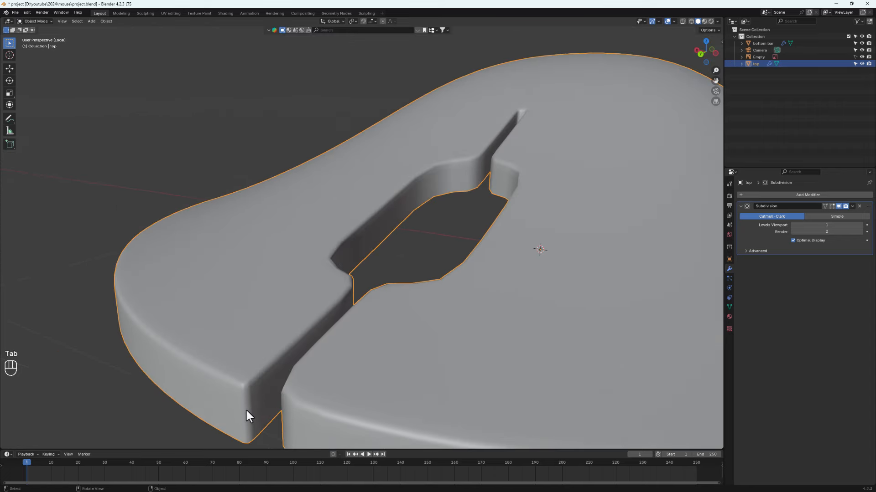
- Dissolve the diagonal edge across the bevel at that front slot corner
key(Tab)
middle_drag(245, 409, 251, 397)
scroll(255, 384, up, 3)
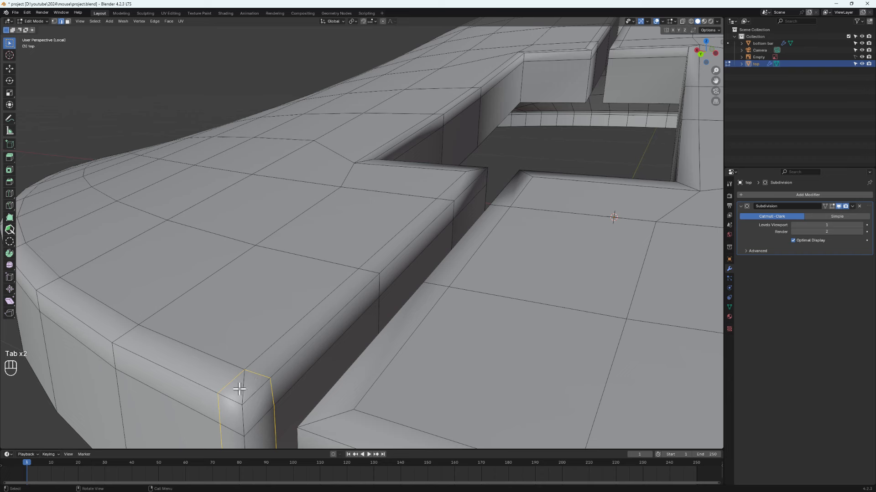
key(2)
click(243, 388)
key(ctrl)
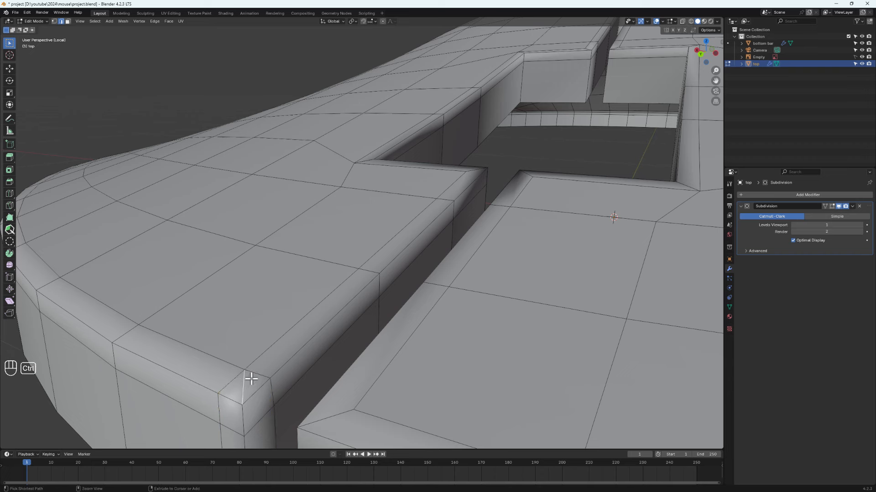
key(ctrl+x)
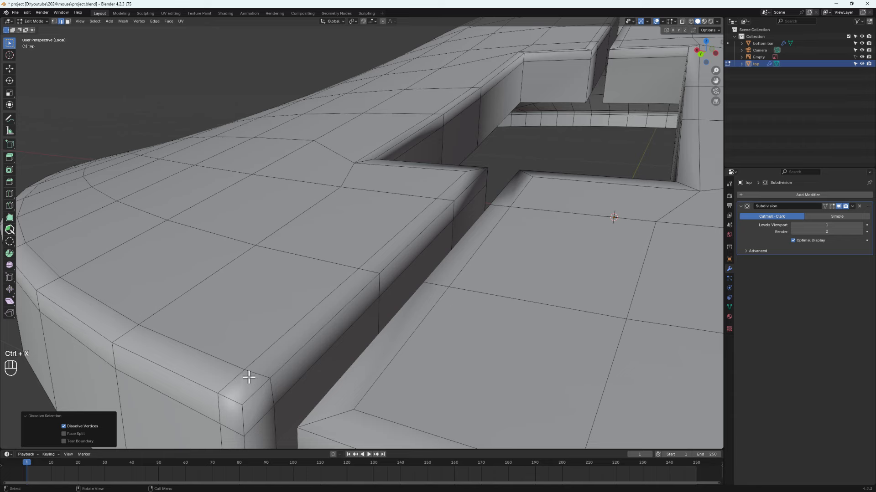
mouse_move(237, 400)
middle_down()
mouse_move(246, 400)
mouse_move(246, 414)
mouse_move(233, 399)
middle_up()
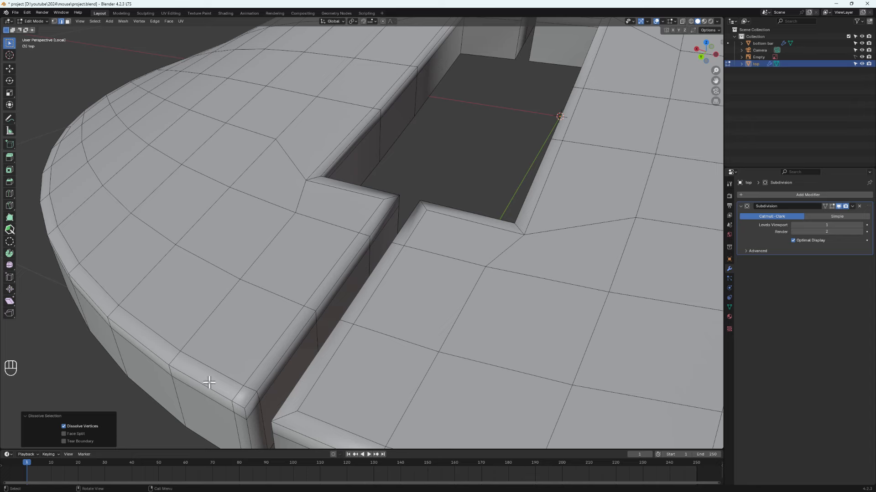
- Examine the smoothed shell, comparing the reinforced front slot corner with the opposite half and the wheel-opening corners
middle_drag(282, 369, 419, 276)
scroll(282, 360, down, 3)
key(Tab)
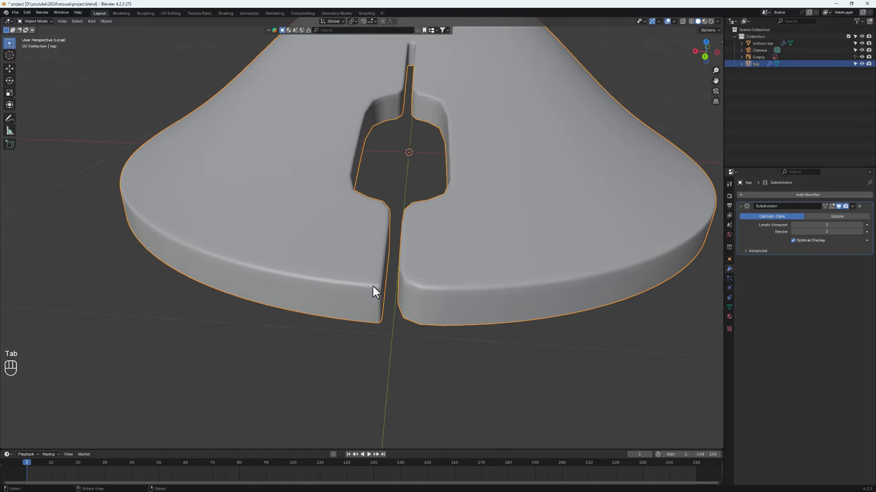
scroll(391, 299, up, 2)
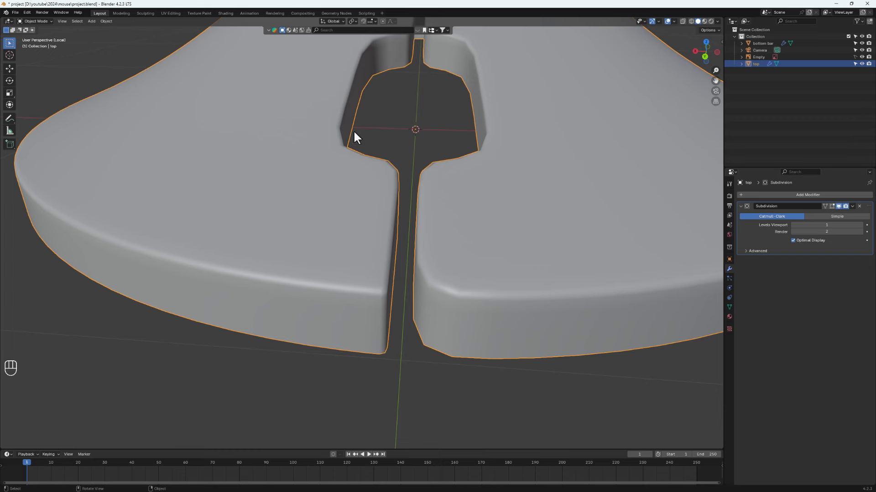
middle_drag(337, 142, 371, 260)
scroll(411, 81, down, 4)
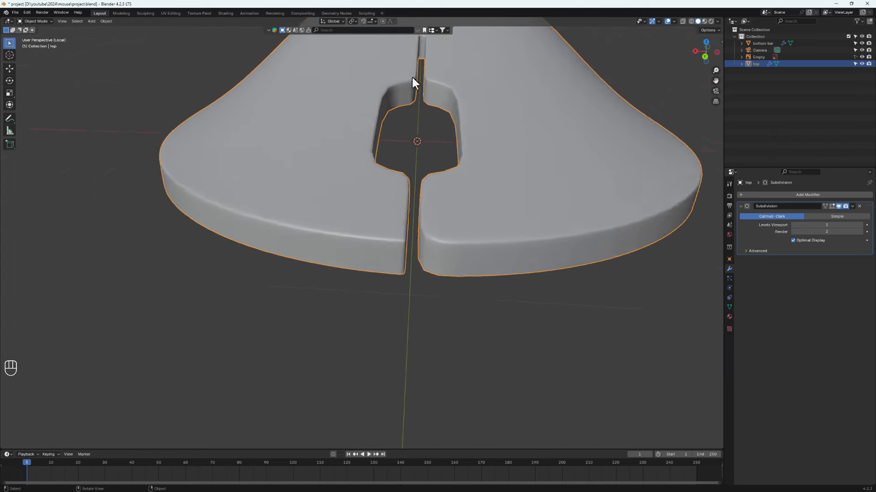
middle_drag(411, 86, 411, 153)
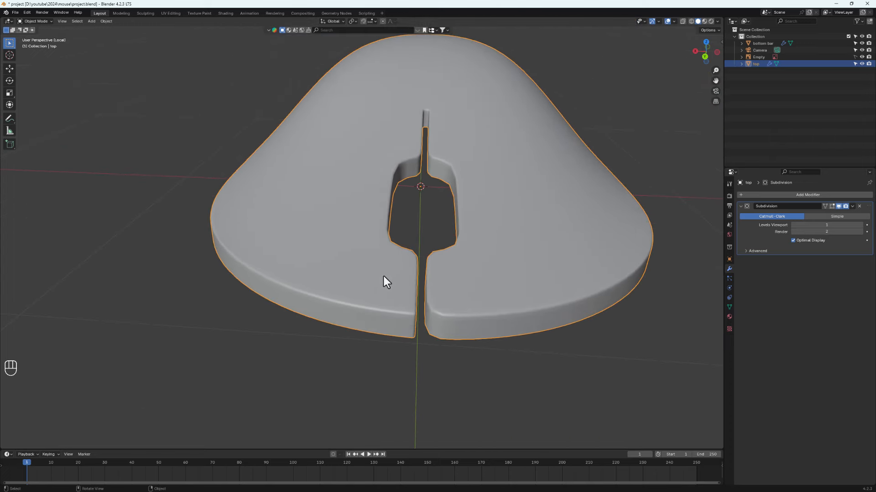
- Examine the mesh at the remaining slot and wheel-opening corners that still need supporting cuts
key(Tab)
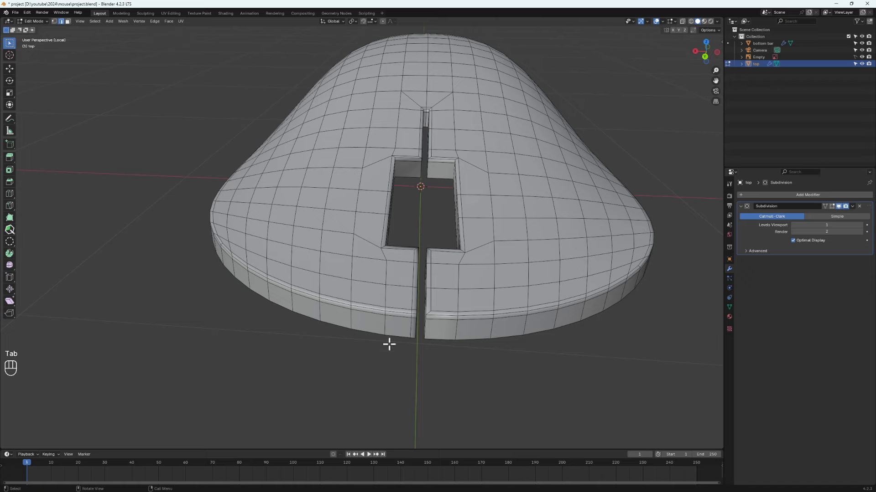
middle_drag(389, 344, 416, 309)
scroll(416, 309, up, 3)
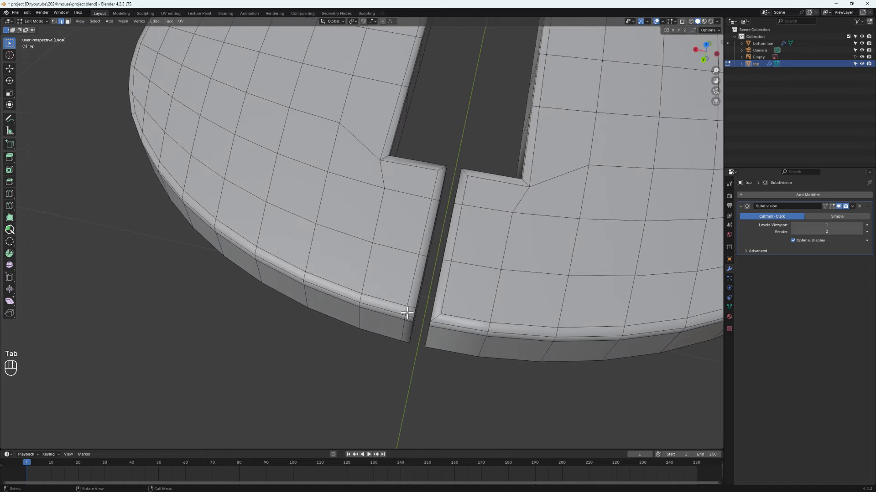
scroll(407, 314, up, 2)
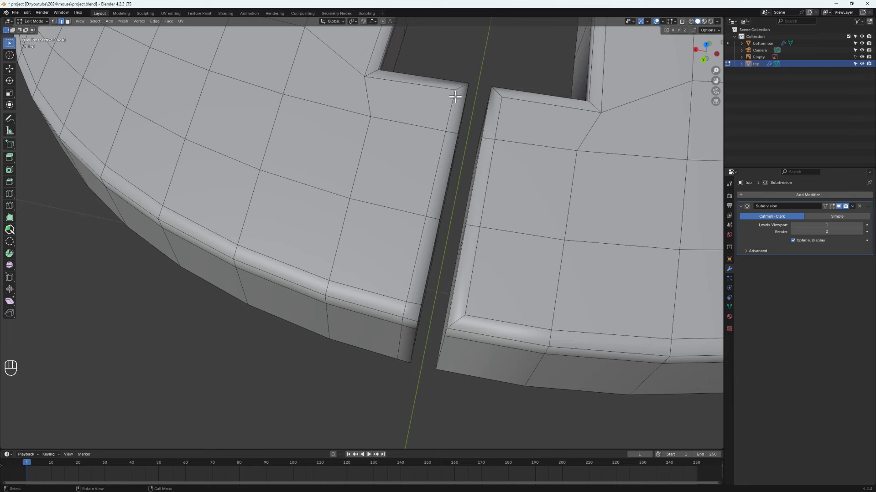
scroll(407, 72, up, 3)
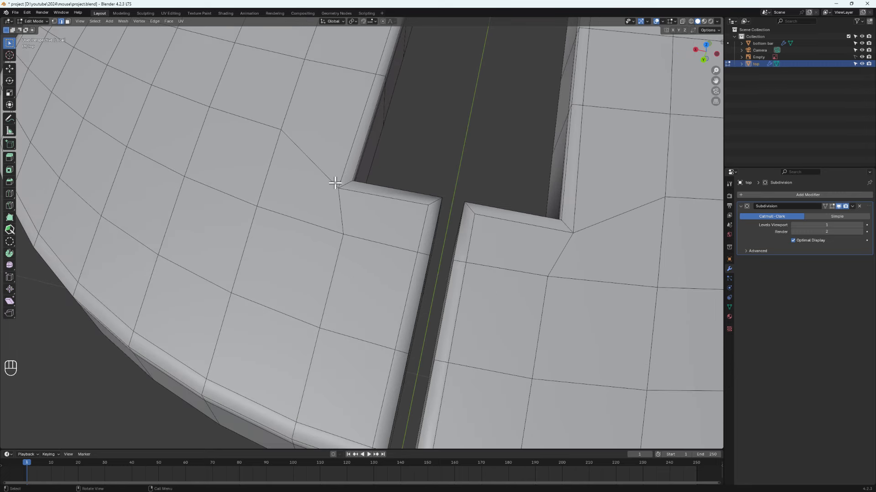
scroll(352, 195, down, 2)
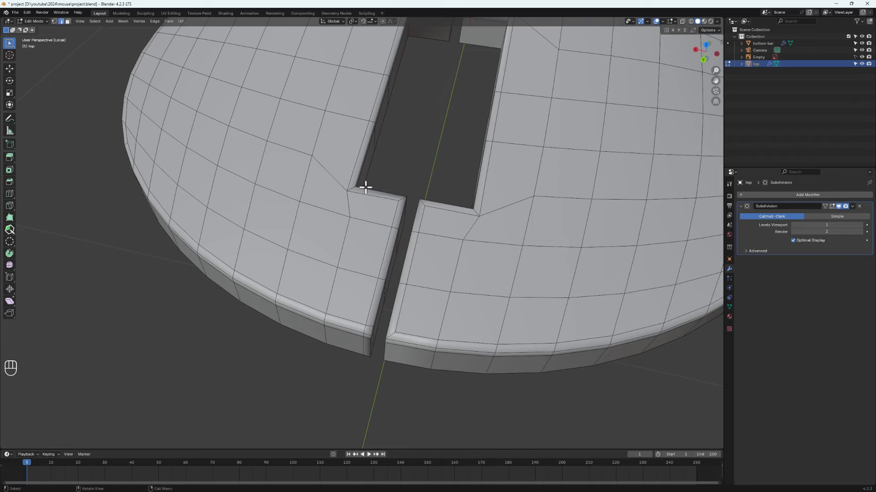
scroll(365, 187, down, 5)
middle_drag(365, 187, 375, 256)
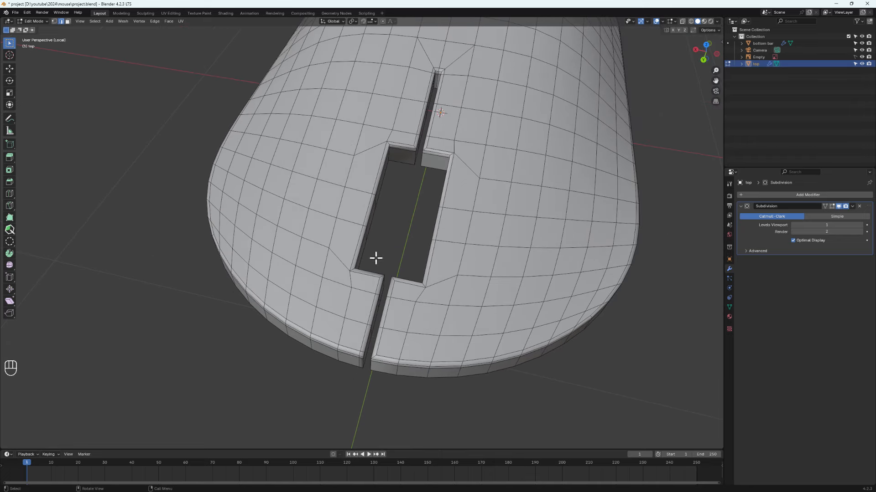
scroll(431, 52, up, 5)
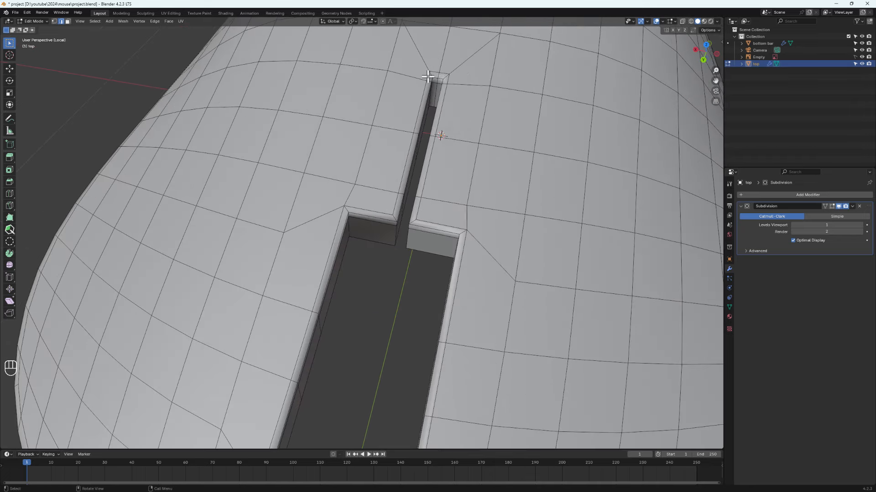
scroll(432, 73, down, 6)
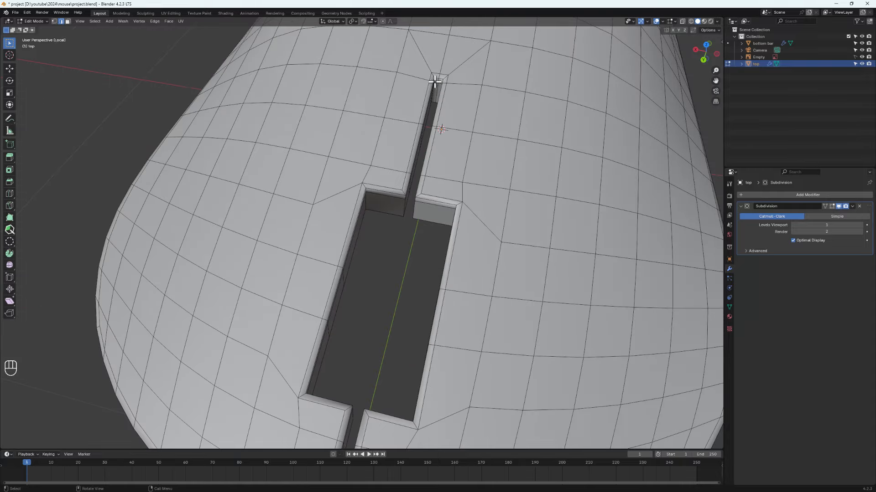
scroll(372, 350, up, 4)
- Knife-cut from the inner bevel corner where the front slot meets the wheel opening down the opening's front wall to its lower edge
middle_drag(354, 342, 338, 307)
shift+middle_drag(548, 352, 540, 137)
middle_drag(593, 240, 551, 217)
middle_drag(513, 325, 372, 354)
key(k)
click(329, 345)
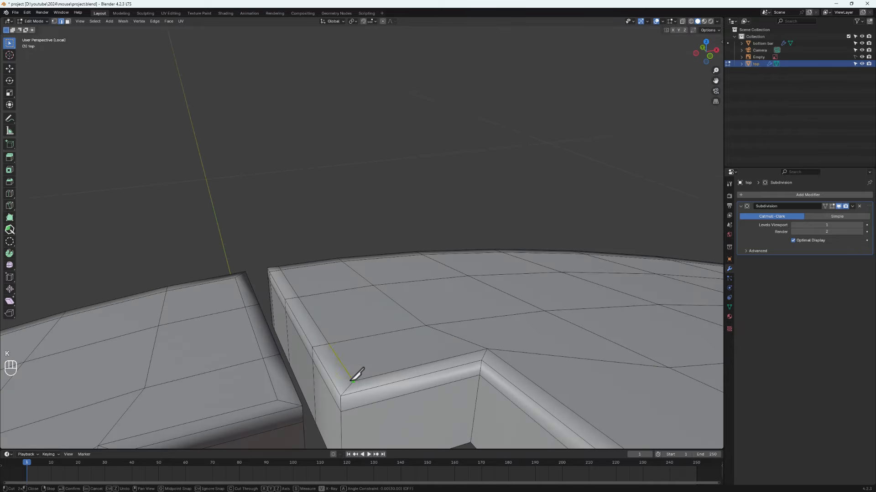
click(353, 380)
shift+middle_drag(371, 397, 409, 75)
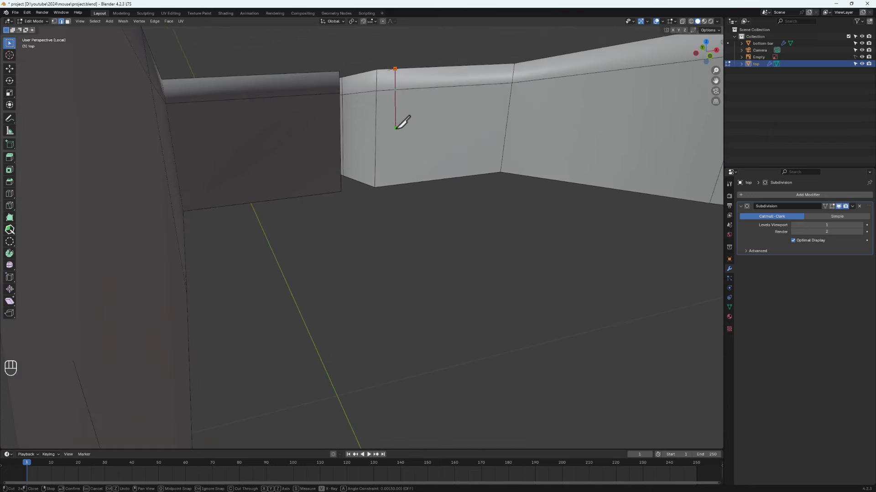
click(392, 213)
key(Return)
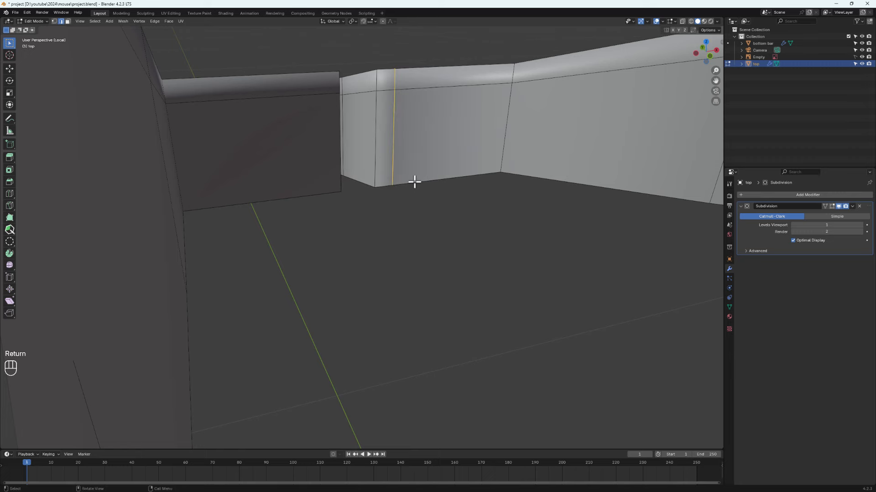
- Knife-cut across the front slot's bevel beside the wheel-opening corner and down the slot wall to its lower edge
middle_drag(414, 182, 437, 192)
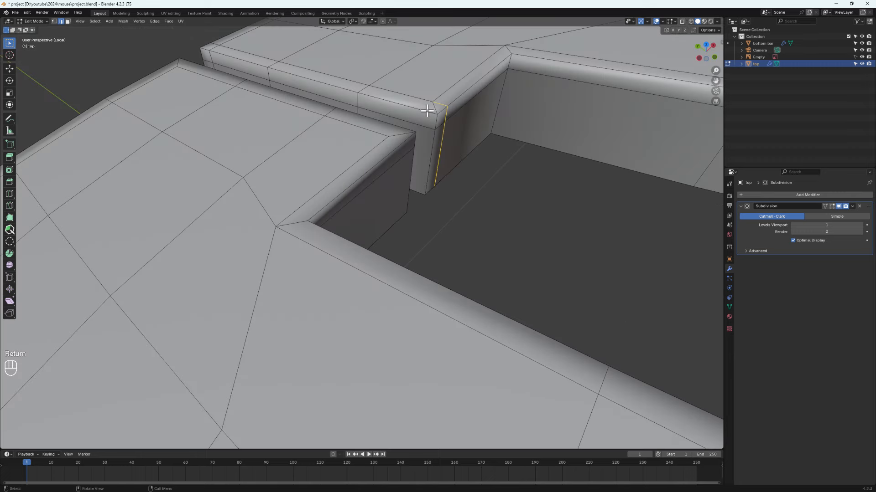
key(k)
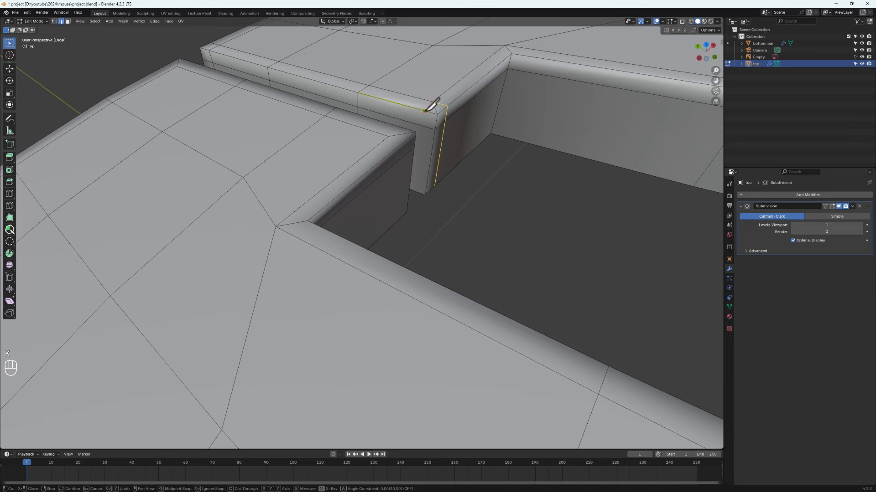
click(425, 111)
click(415, 192)
key(Return)
- Dissolve the diagonal edge across the bevel at the corner between the front slot and wheel opening
middle_drag(462, 125, 417, 167)
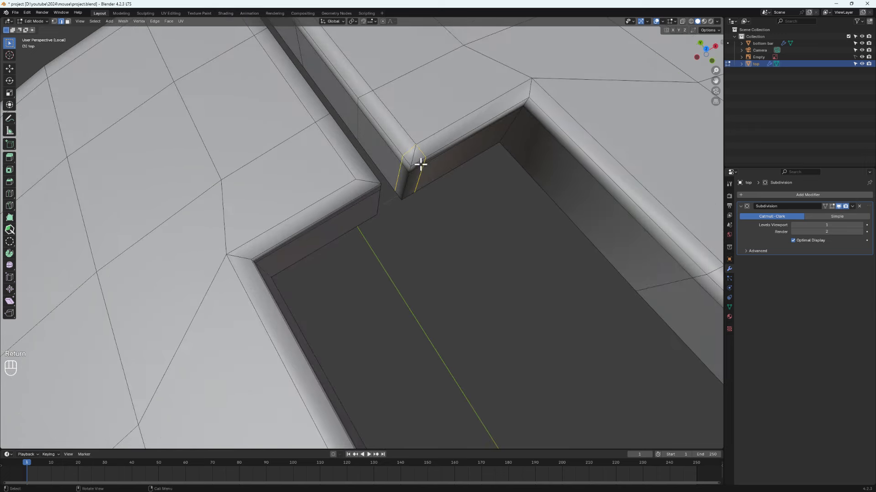
click(413, 155)
key(ctrl+x)
mouse_move(414, 157)
middle_down()
mouse_move(433, 143)
mouse_move(399, 172)
mouse_move(413, 158)
middle_up()
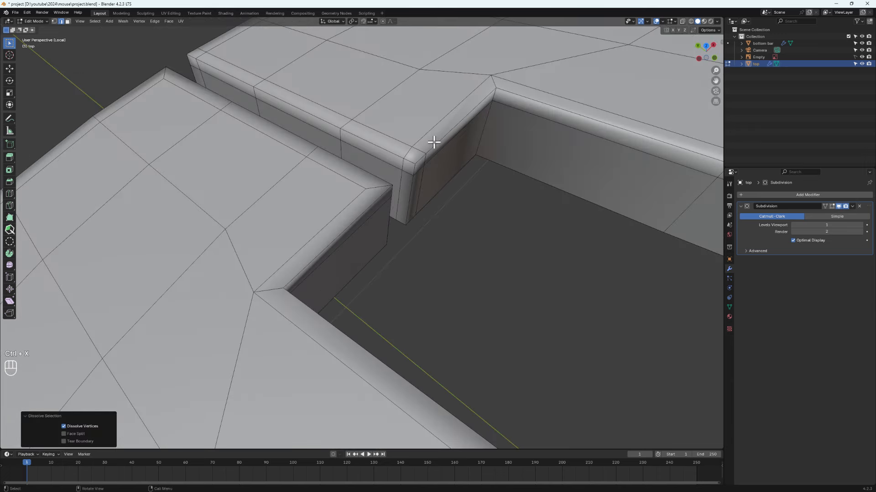
- Compare the smoothed shell with its edit mesh around the reinforced corner where the front slot meets the wheel opening
key(Tab)
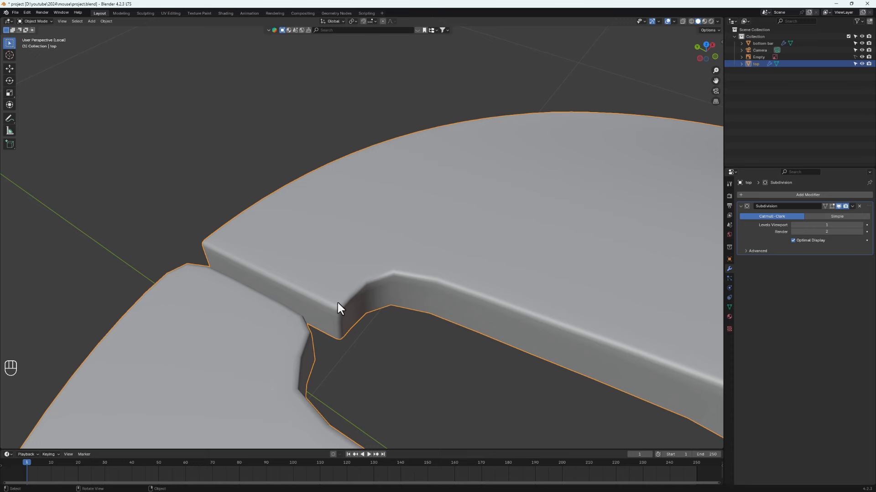
key(Tab)
key(Tab)
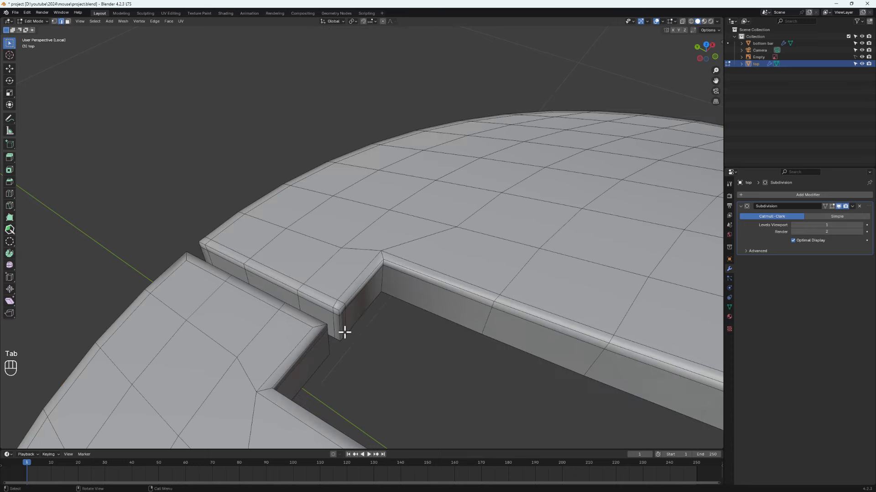
middle_drag(341, 333, 340, 319)
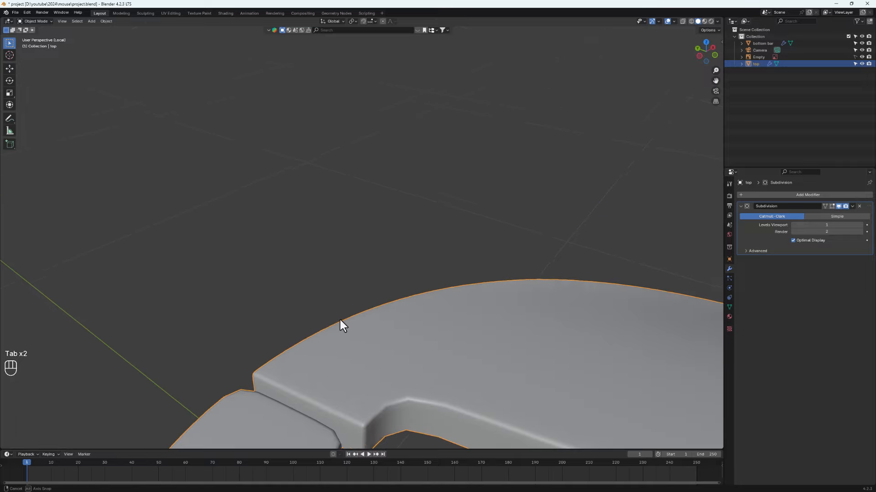
key(Tab)
middle_drag(386, 417, 334, 293)
scroll(287, 300, up, 2)
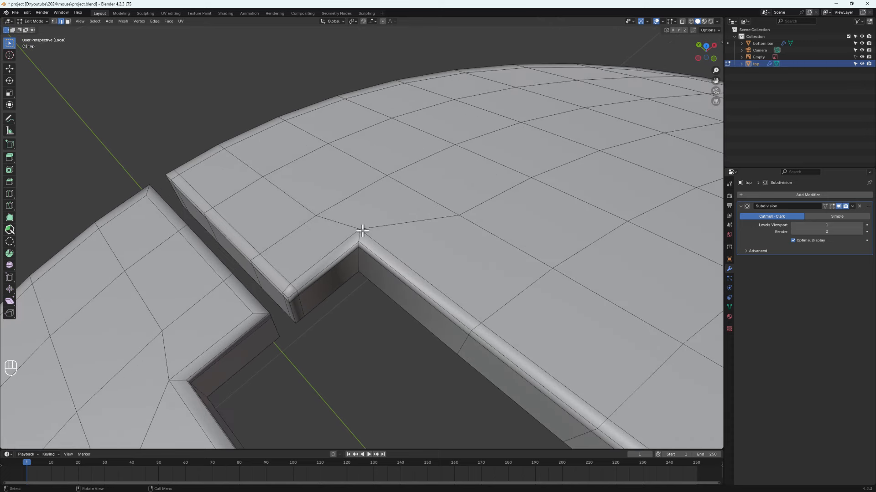
- Connect the wheel opening's inner front corner vertex to the diagonally opposite grid vertex, then select the triangular face this creates
middle_drag(367, 260, 397, 289)
scroll(541, 293, up, 2)
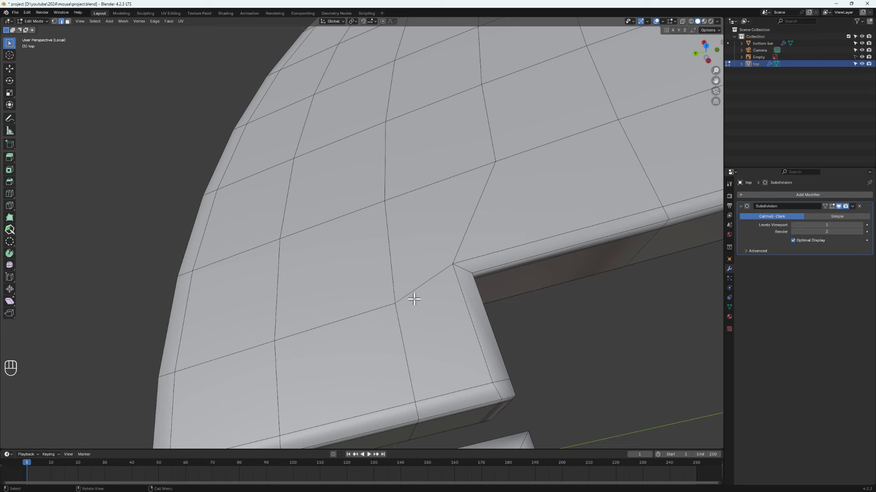
click(474, 216)
key(1)
click(455, 265)
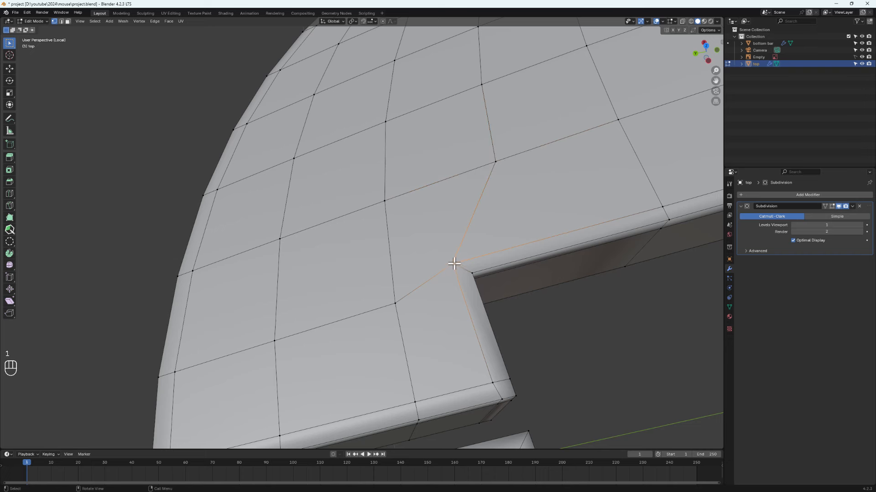
shift+click(385, 201)
key(j)
click(412, 257)
key(3)
click(423, 246)
click(444, 203)
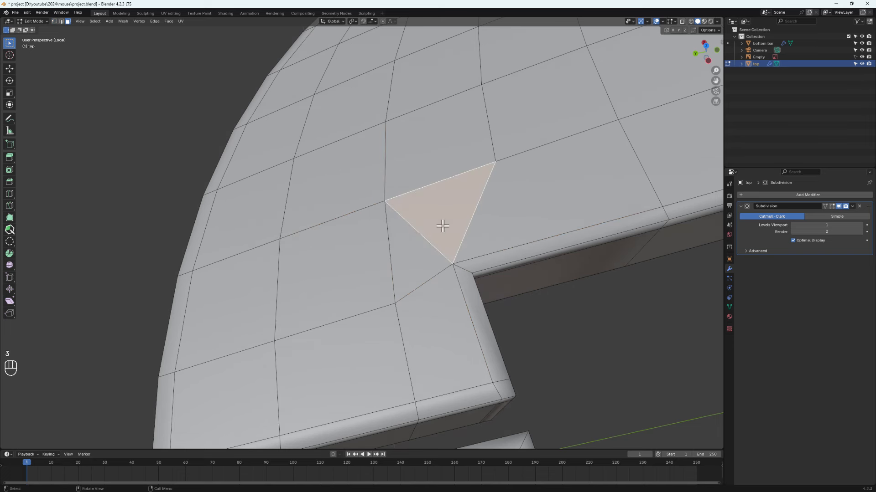
- Examine the topology around the wheel opening and both slots, comparing the new triangle's corner with the other corners
scroll(459, 226, down, 4)
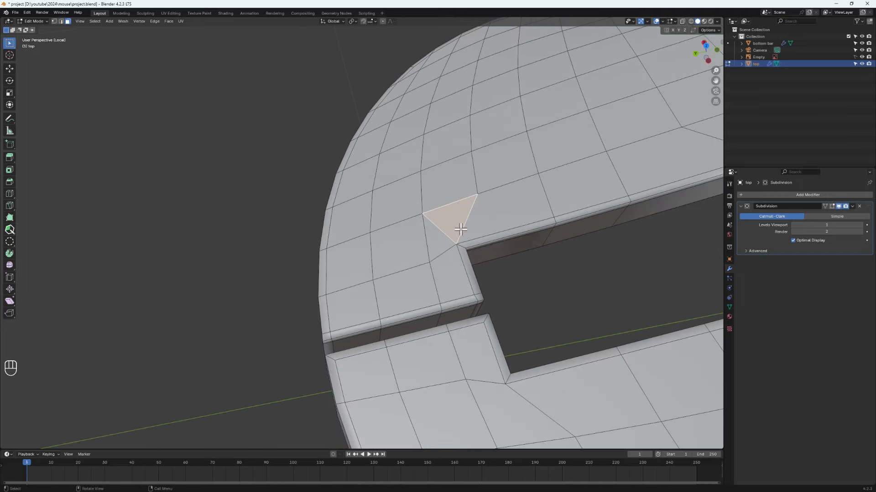
shift+middle_drag(504, 251, 379, 302)
middle_drag(681, 261, 652, 301)
scroll(653, 310, down, 3)
shift+middle_drag(654, 212, 645, 430)
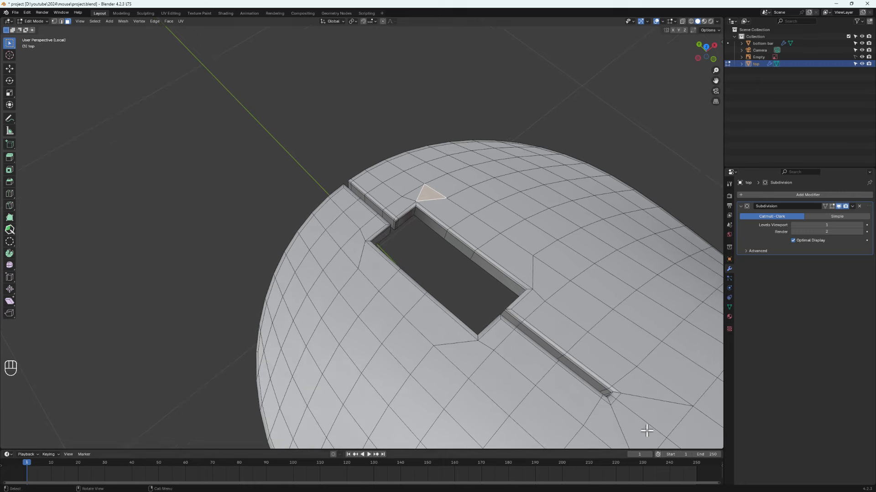
scroll(409, 220, up, 3)
scroll(409, 220, up, 5)
scroll(469, 220, up, 3)
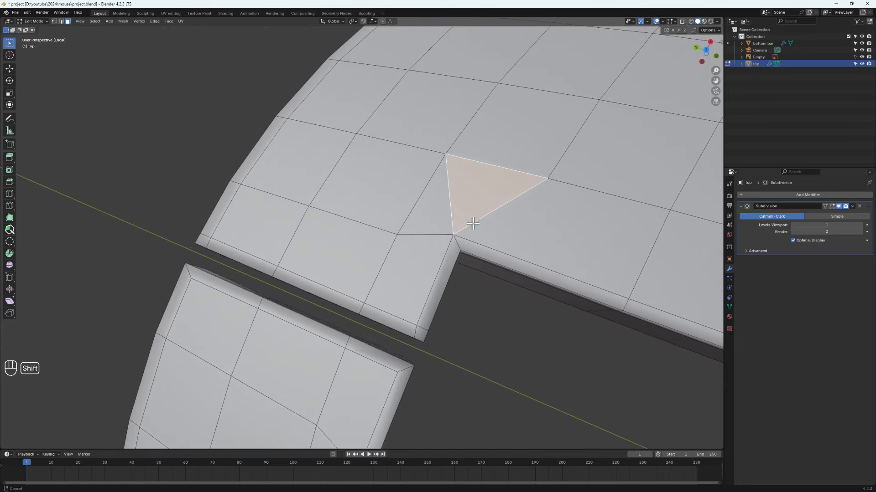
middle_drag(462, 307, 446, 287)
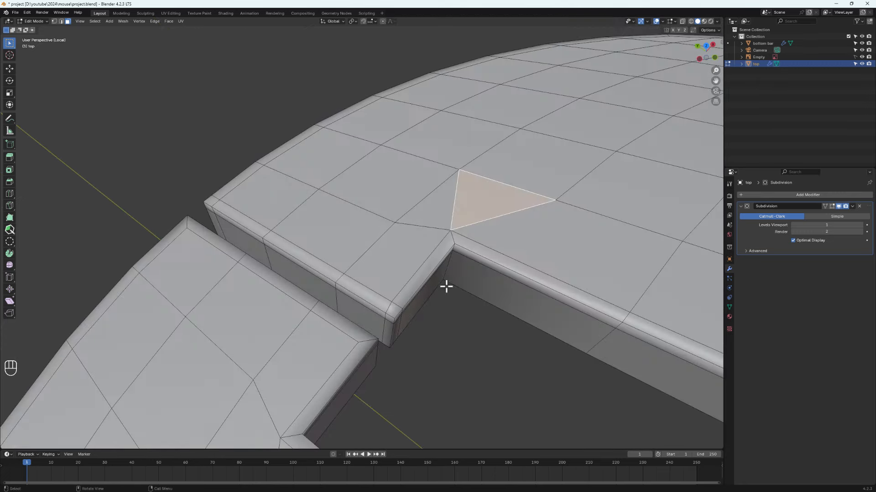
- Knife-cut on both sides of the wheel opening's inner front corner, across the bevel and down each adjoining wall to the lower edge
key(k)
middle_drag(453, 247, 423, 251)
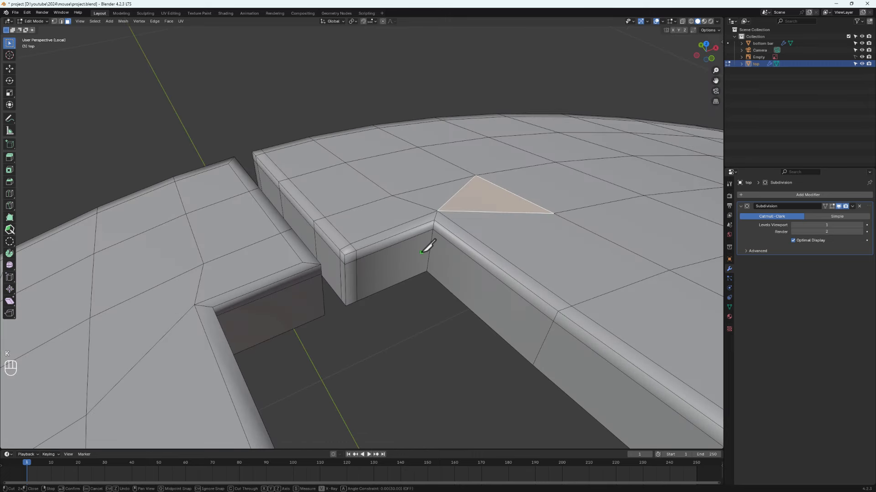
click(420, 218)
click(423, 225)
middle_drag(461, 265, 487, 252)
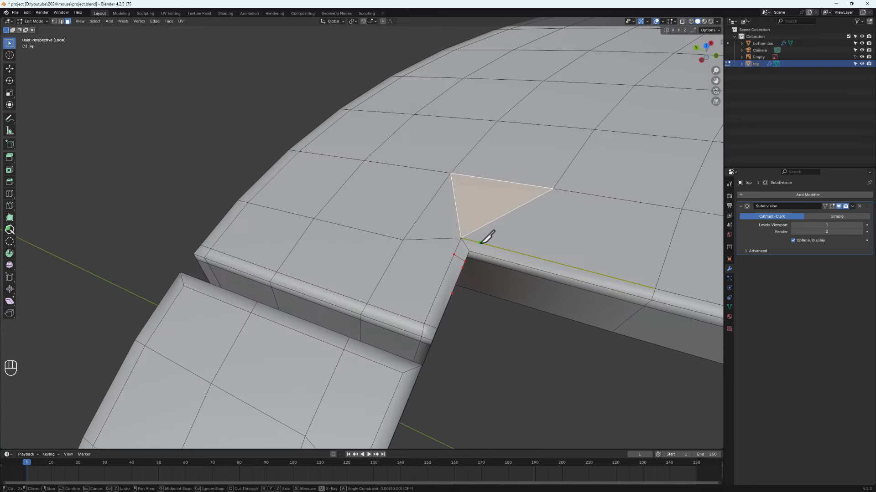
click(480, 242)
click(479, 254)
middle_drag(512, 319, 479, 301)
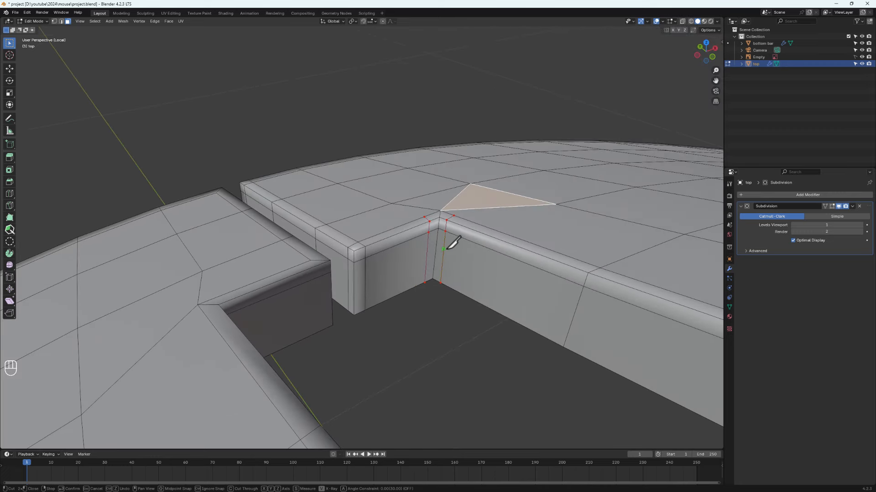
- Finish the knife cuts on both sides of the wheel opening's front inner corner and check the smoothed shape in Object Mode
key(Return)
mouse_move(445, 256)
middle_down()
mouse_move(454, 236)
mouse_move(449, 262)
middle_up()
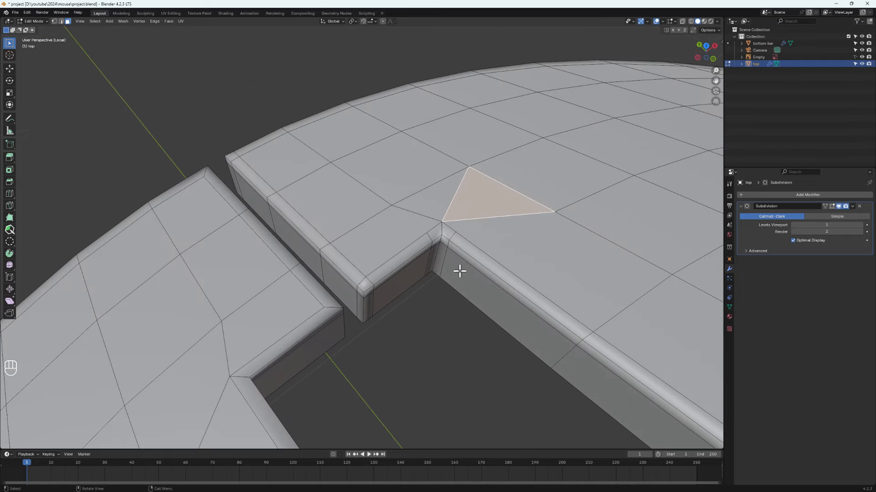
key(Tab)
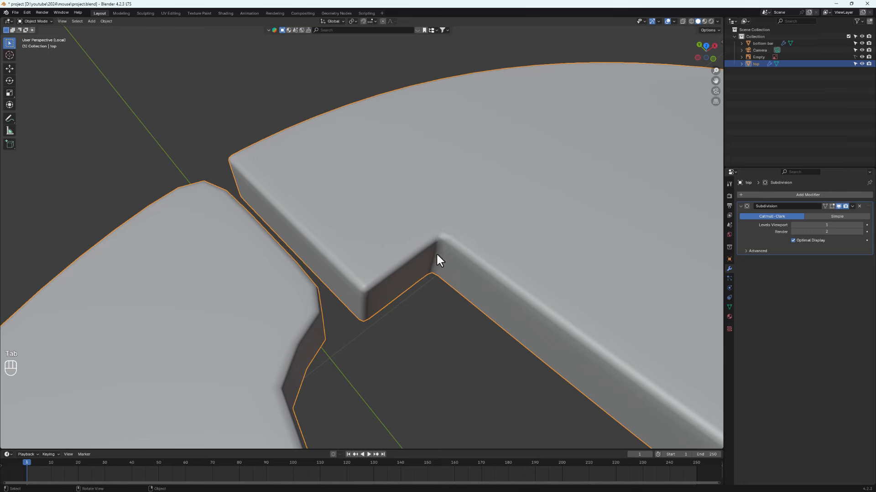
key(Tab)
key(Tab)
key(Tab)
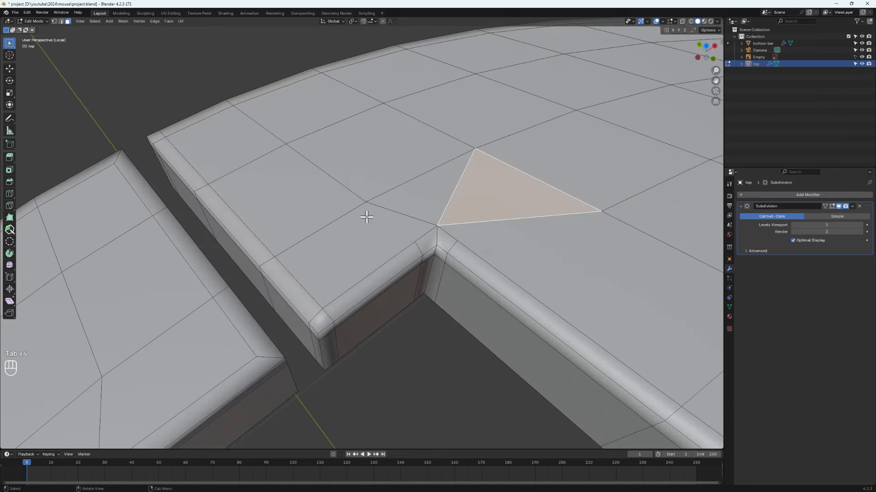
- Connect the new rim vertices on both sides of the front inner corner to the nearest surface vertices
key(1)
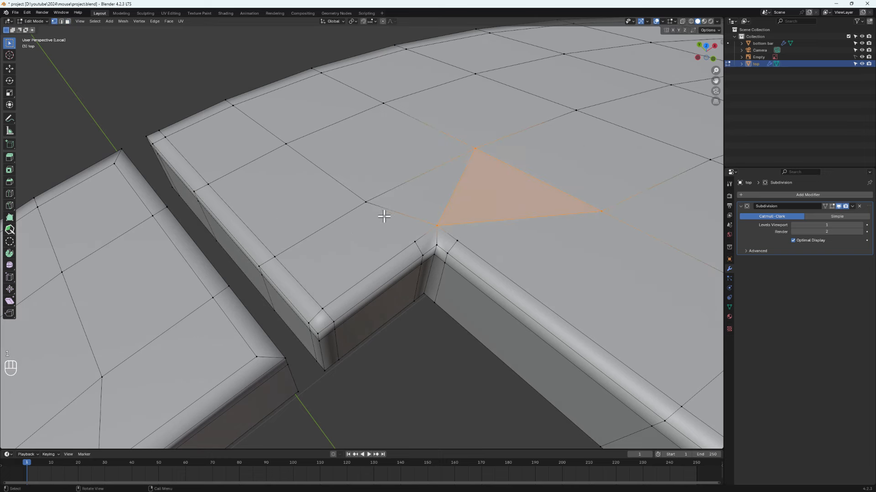
click(416, 242)
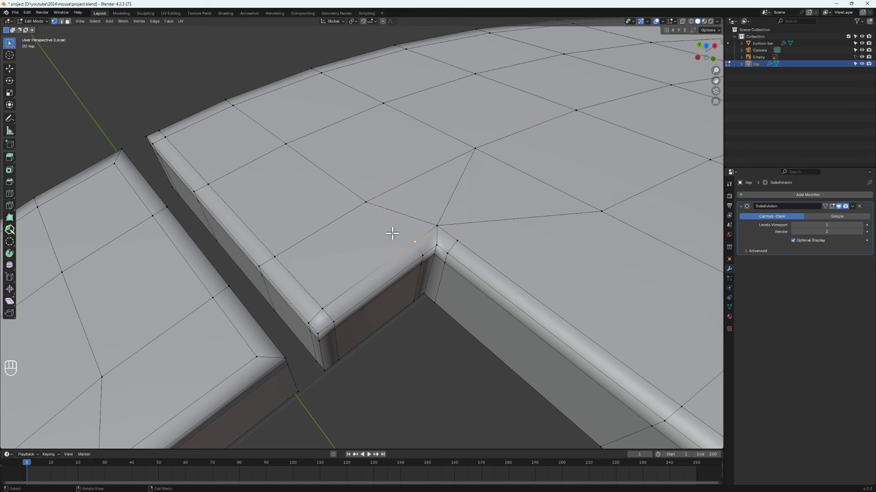
shift+click(366, 202)
click(457, 240)
shift+click(594, 210)
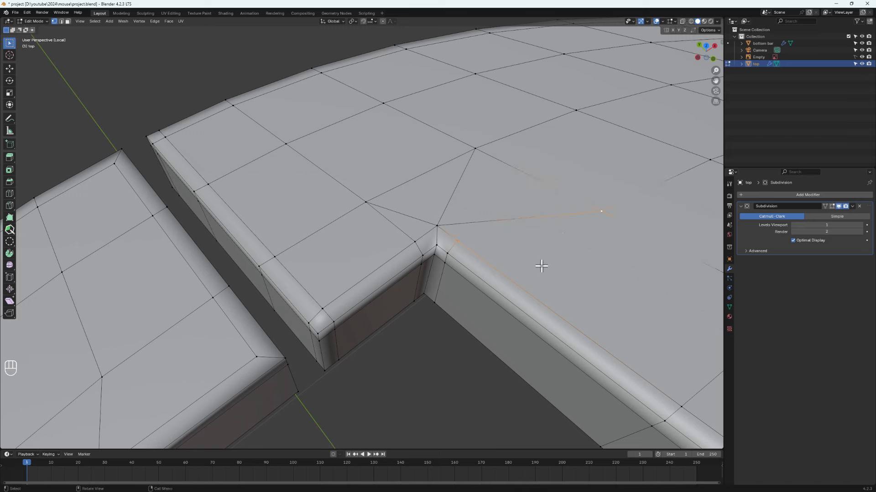
- Dissolve the two old edges running from the front inner corner to those same surface vertices
key(2)
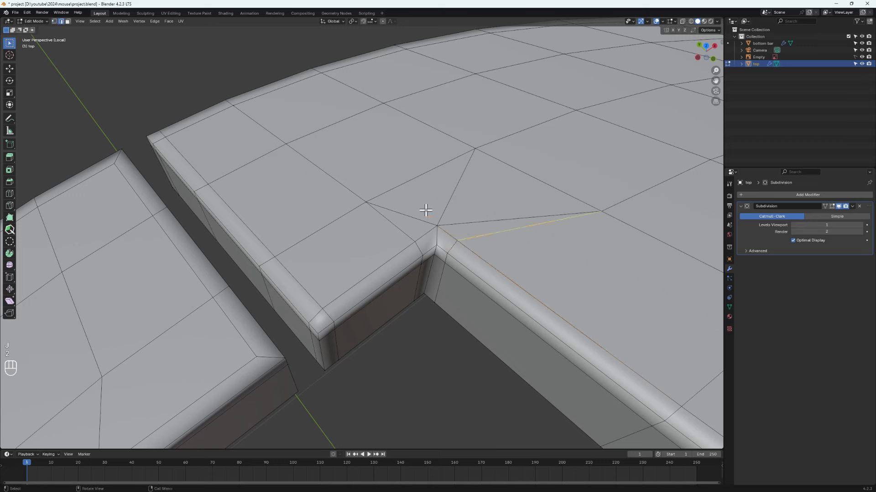
click(483, 223)
shift+click(397, 213)
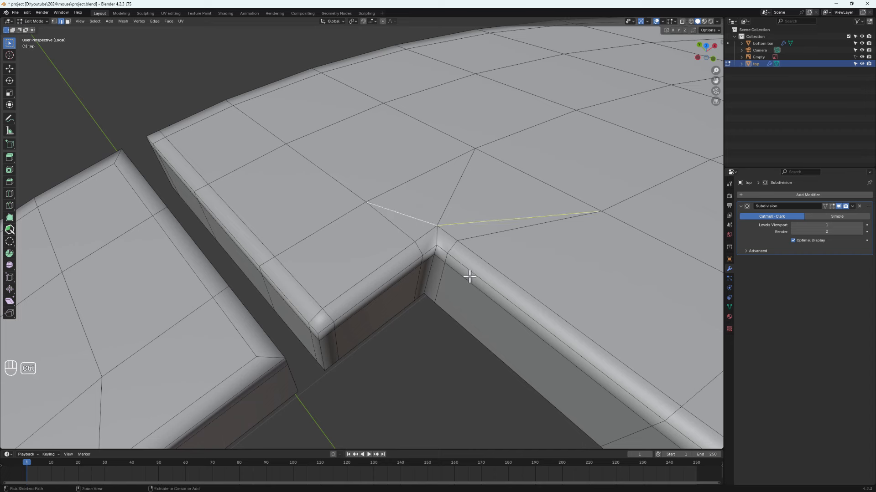
key(ctrl+x)
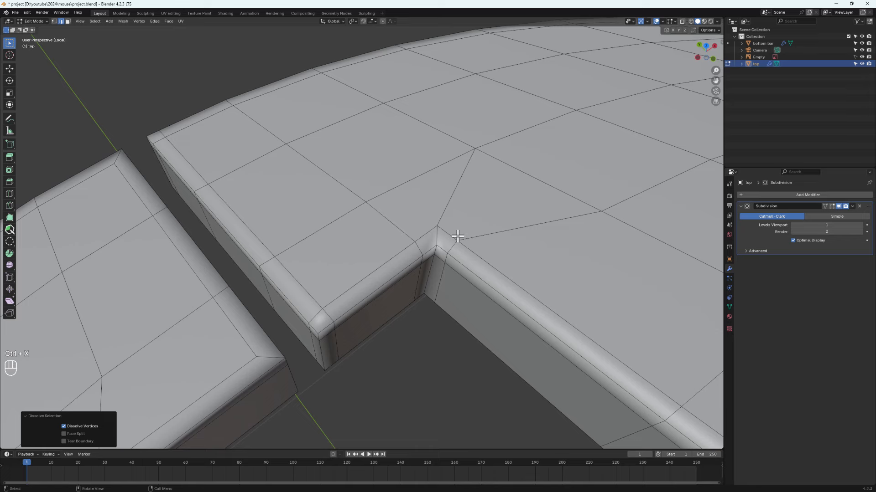
- Inspect the smoothed front corner, the wheel opening and the narrow slot of the top in Object Mode
scroll(457, 236, down, 2)
middle_drag(457, 237, 512, 245)
key(Tab)
scroll(517, 253, down, 2)
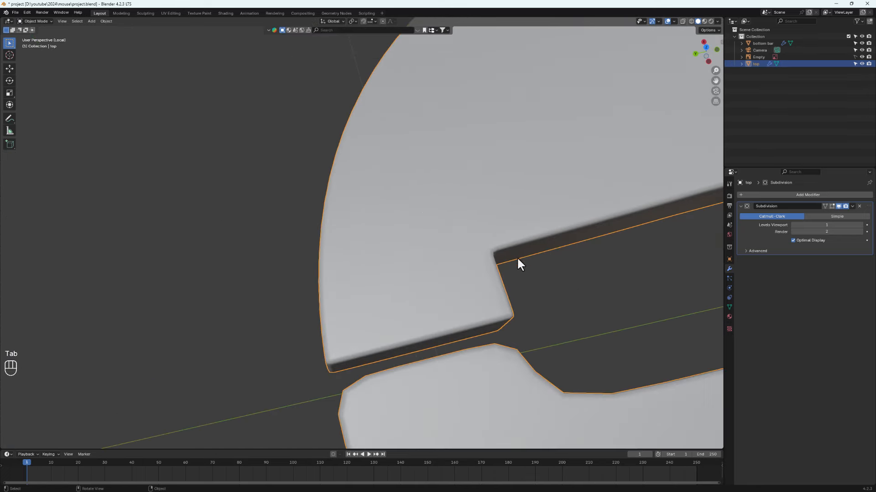
scroll(480, 258, down, 2)
middle_drag(490, 286, 528, 329)
scroll(500, 323, down, 4)
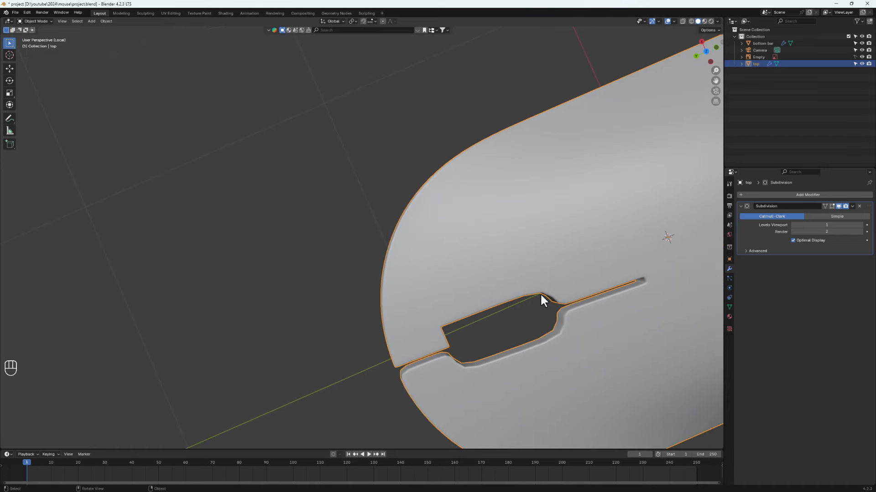
scroll(542, 299, up, 4)
middle_drag(542, 299, 617, 305)
scroll(344, 297, down, 3)
scroll(473, 344, up, 4)
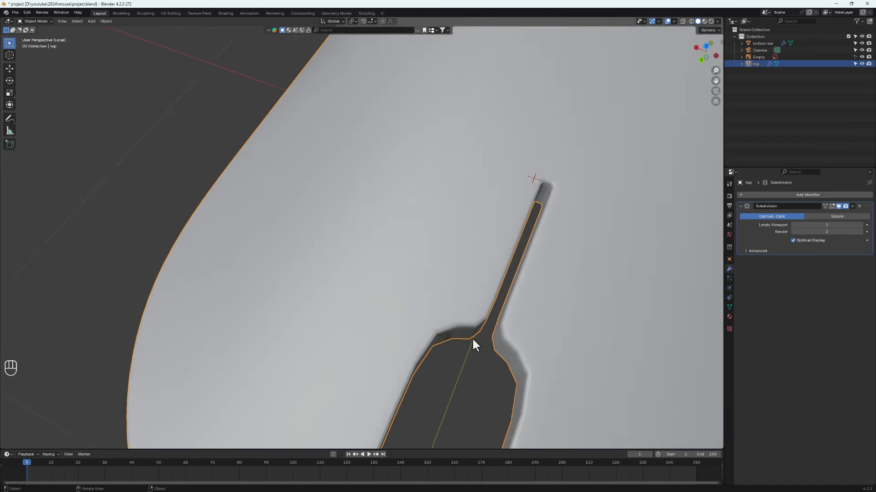
- Return the top to Edit Mode and start the Knife tool at the wheel opening's rear inner corner
key(Tab)
scroll(449, 333, up, 3)
scroll(449, 332, up, 1)
shift+middle_drag(431, 312, 381, 252)
scroll(390, 253, up, 2)
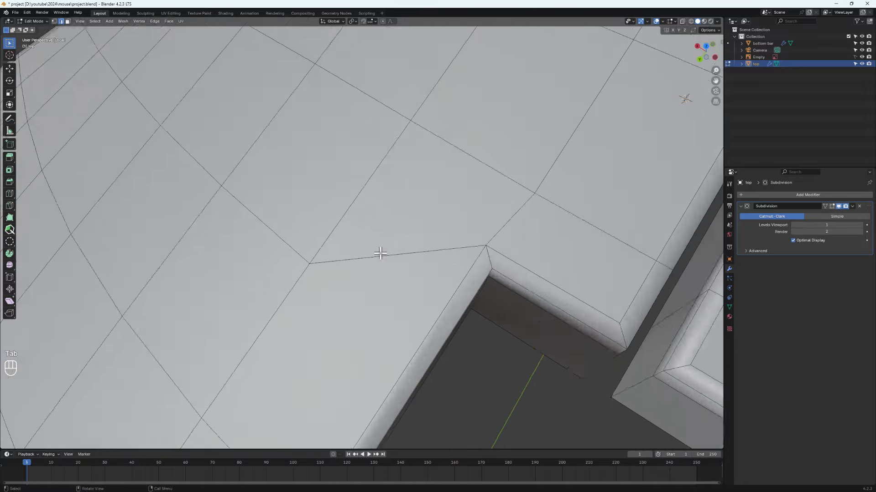
scroll(453, 310, down, 3)
scroll(456, 282, down, 2)
middle_drag(426, 234, 441, 257)
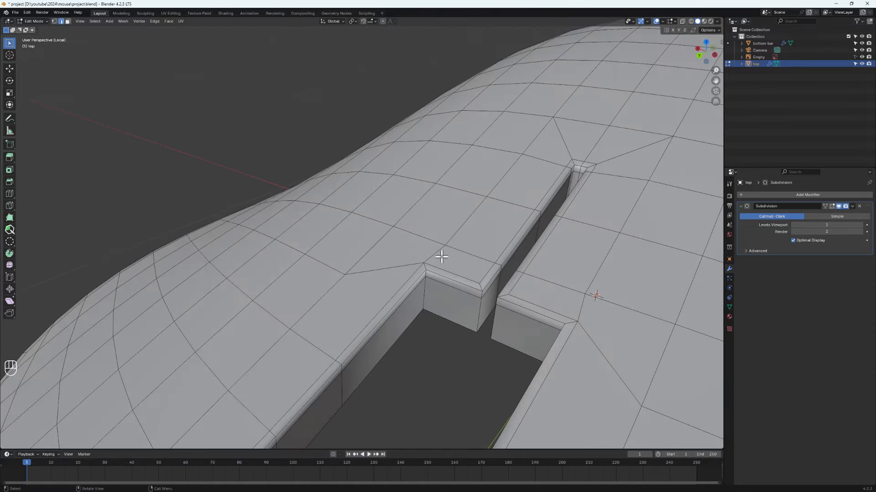
key(k)
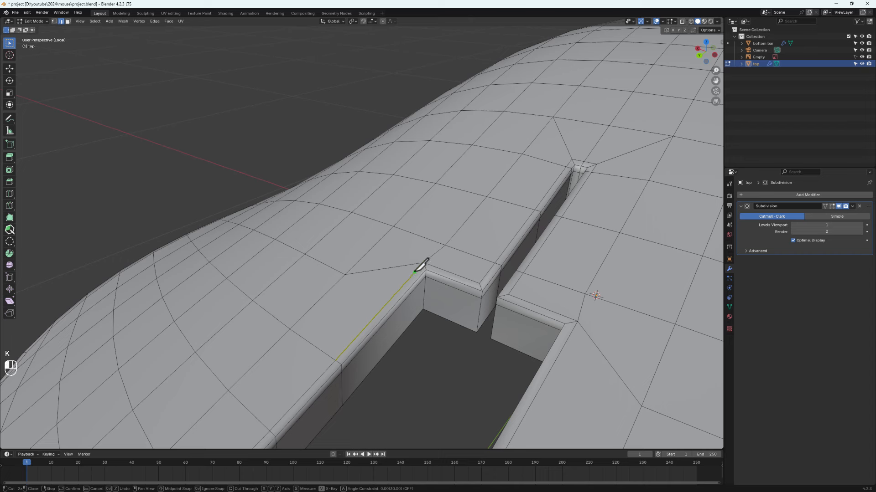
click(419, 276)
click(419, 315)
key(ctrl+z)
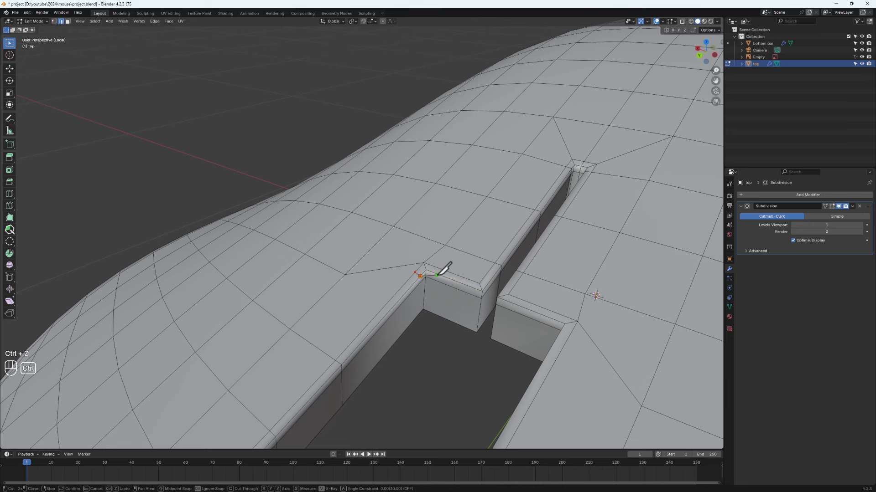
click(436, 267)
middle_drag(474, 274, 504, 272)
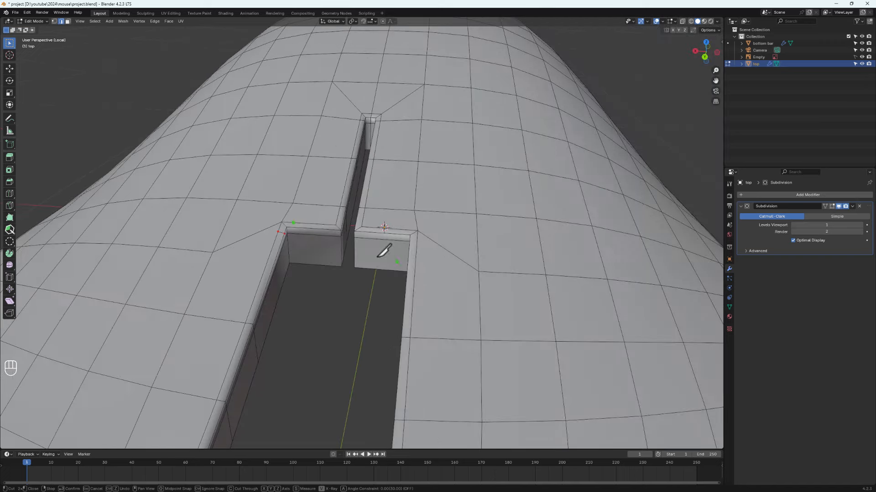
key(ctrl+z)
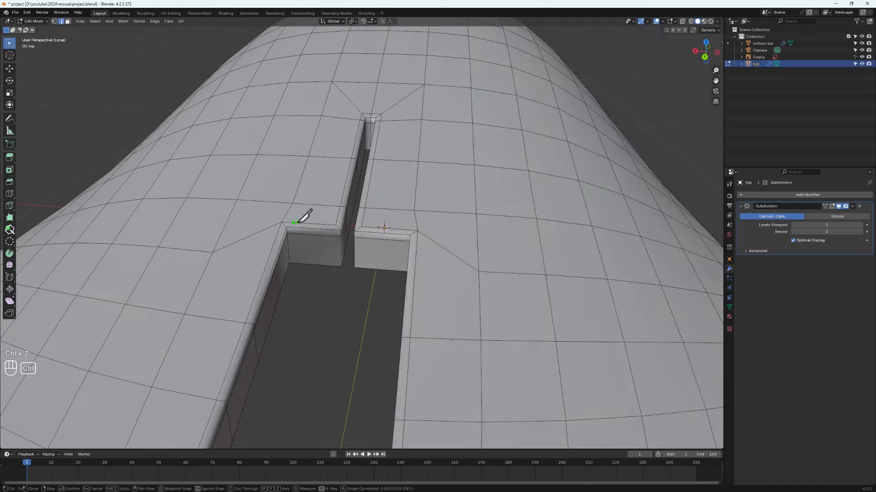
- Knife cuts across the rim and down the walls on both sides of the wheel opening's rear inner corner
scroll(320, 223, up, 5)
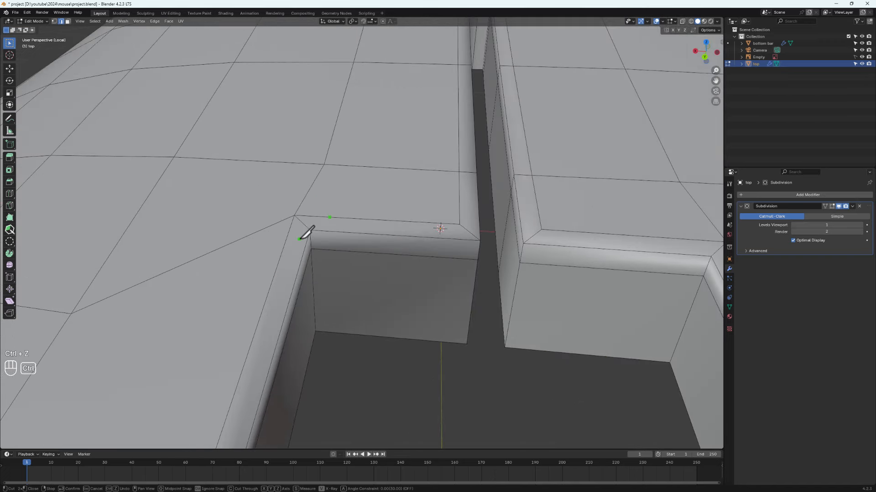
click(285, 242)
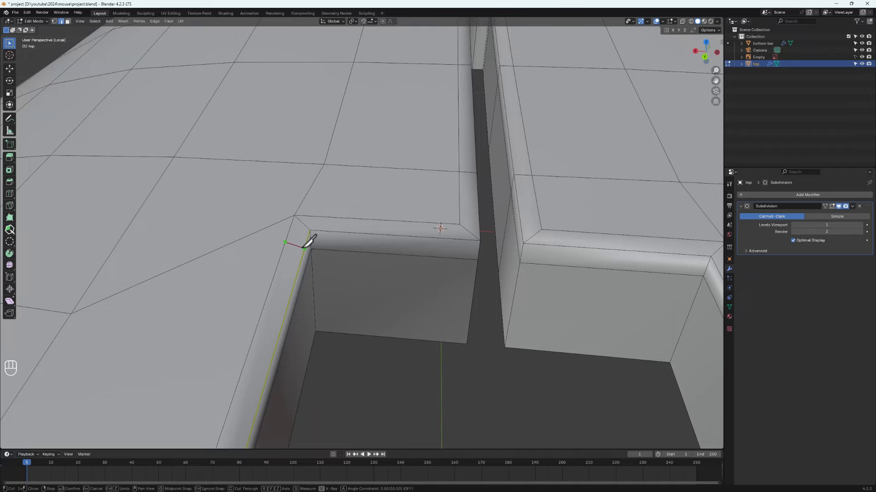
click(305, 249)
middle_drag(344, 273, 303, 259)
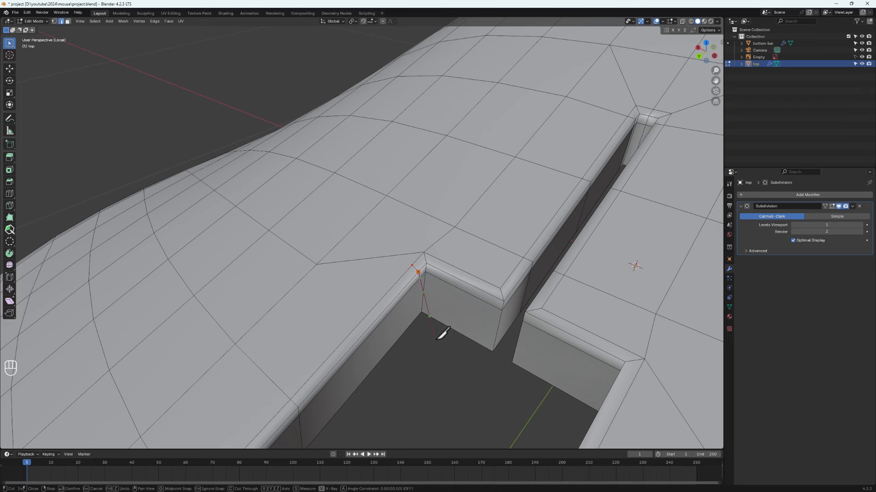
click(415, 336)
click(440, 260)
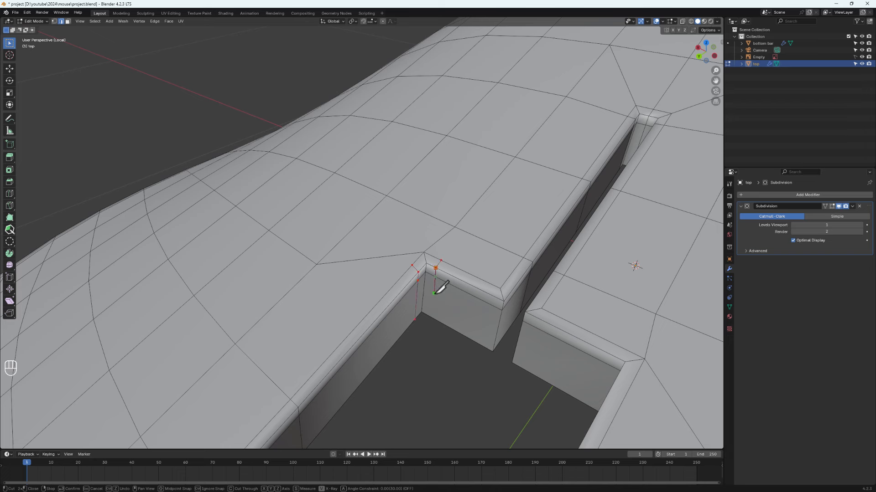
click(430, 317)
key(Return)
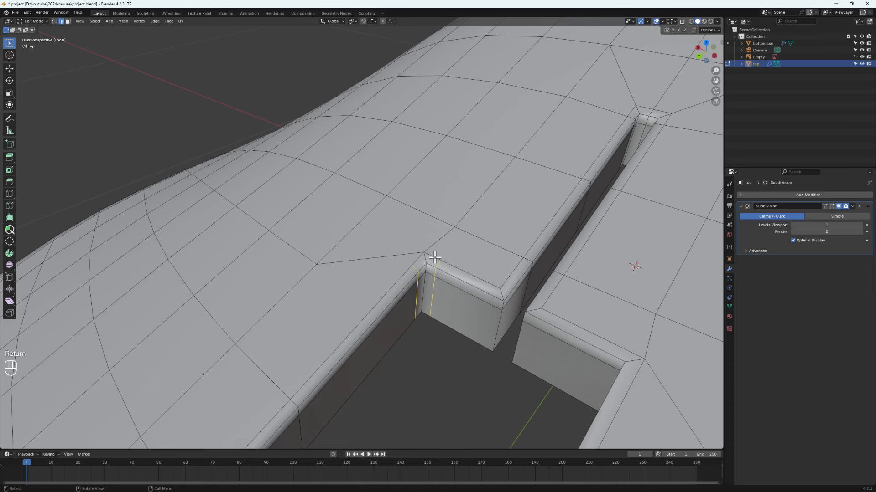
- Connect the two new rim vertices to the nearest surface vertices, and the rear inner corner vertex to the vertex diagonally across its face
scroll(424, 264, up, 2)
key(j)
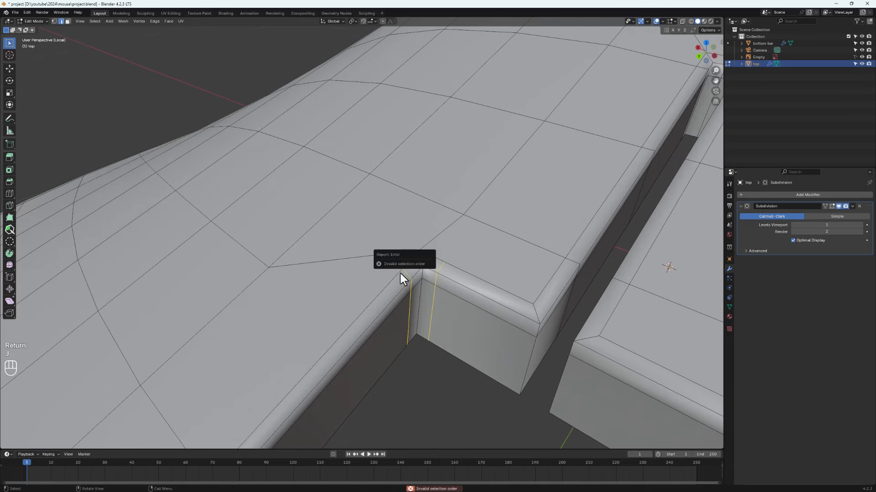
key(1)
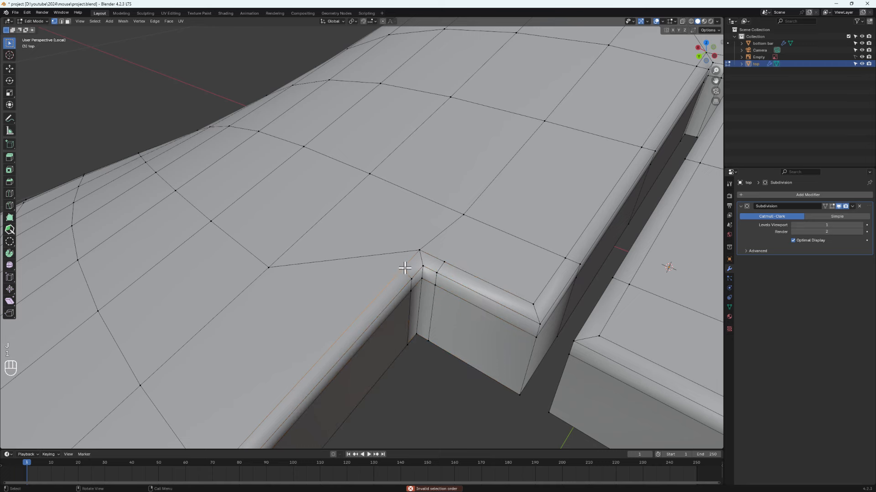
shift+click(269, 268)
key(j)
click(443, 262)
shift+click(465, 216)
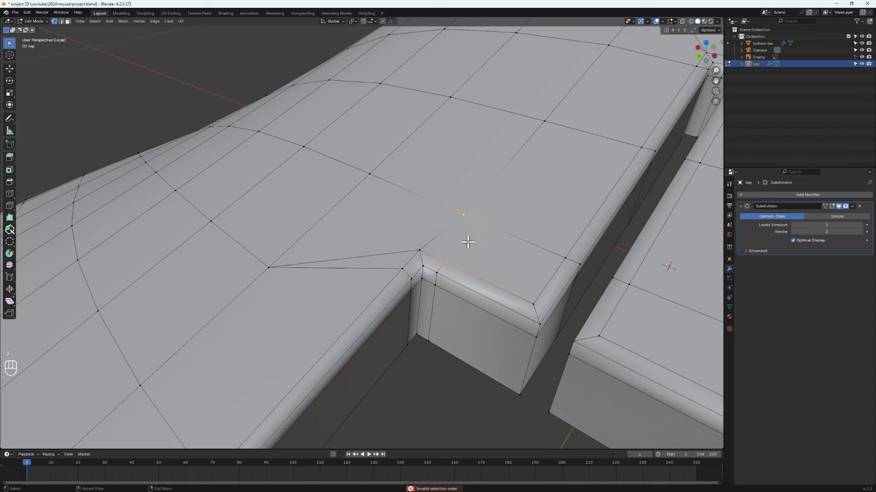
click(420, 250)
shift+click(369, 174)
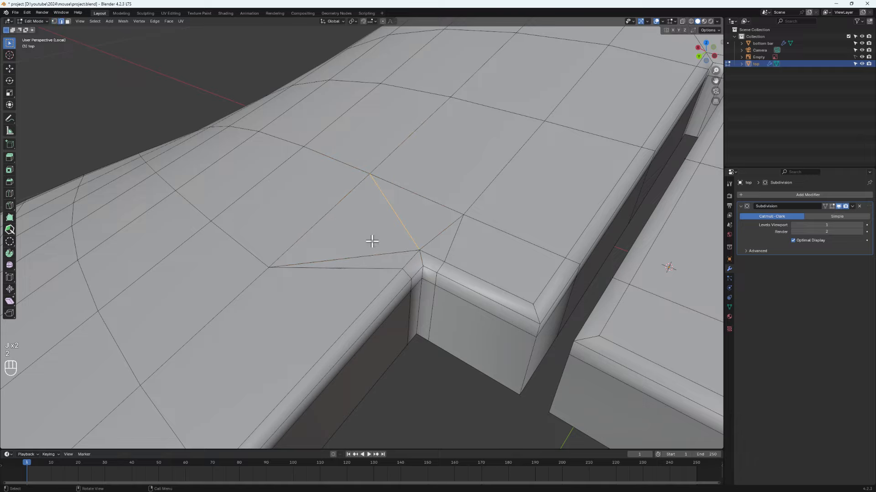
- Dissolve the two old edges leaving the rear inner corner on either side of the diagonal and check the smoothing in Object Mode
key(2)
click(366, 256)
shift+click(442, 231)
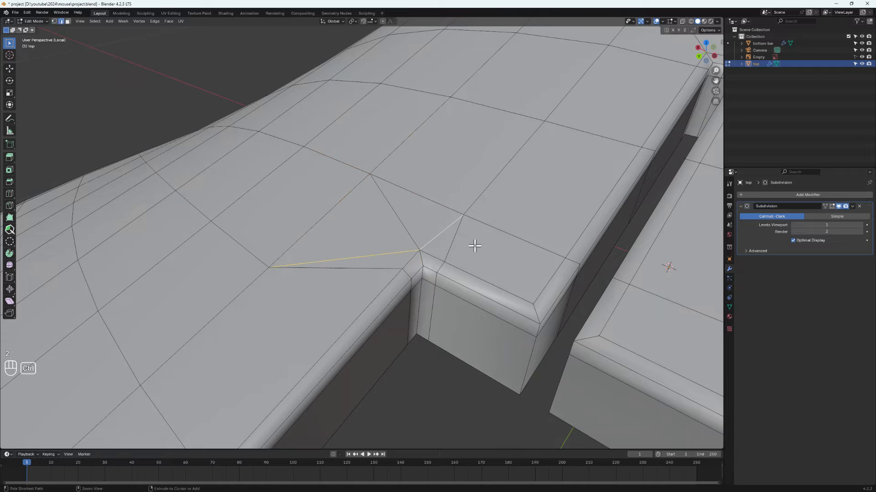
key(ctrl+x)
mouse_move(478, 242)
middle_down()
mouse_move(443, 253)
mouse_move(494, 242)
mouse_move(468, 250)
middle_up()
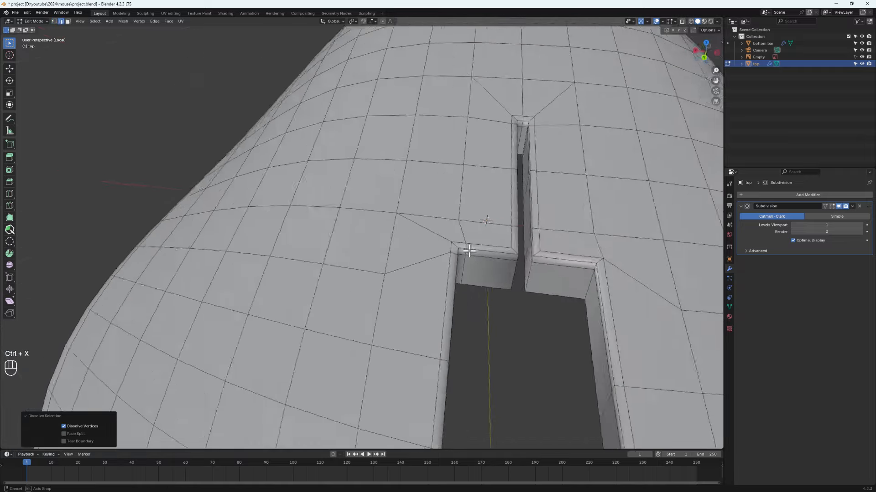
key(Tab)
scroll(465, 255, up, 3)
middle_drag(443, 336, 453, 360)
scroll(456, 357, down, 5)
scroll(432, 364, up, 5)
- In Edit Mode, knife a vertical cut down the wheel opening's rear wall just beside the outer corner at the narrow slot
key(Tab)
key(k)
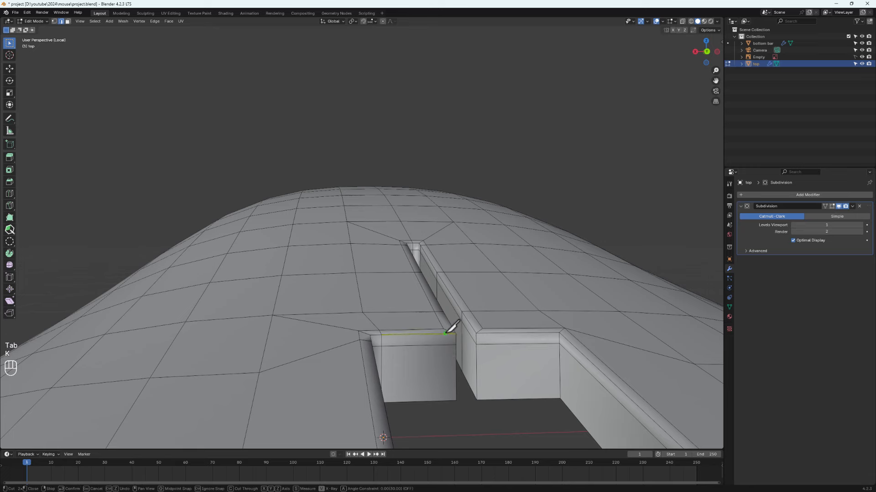
click(444, 330)
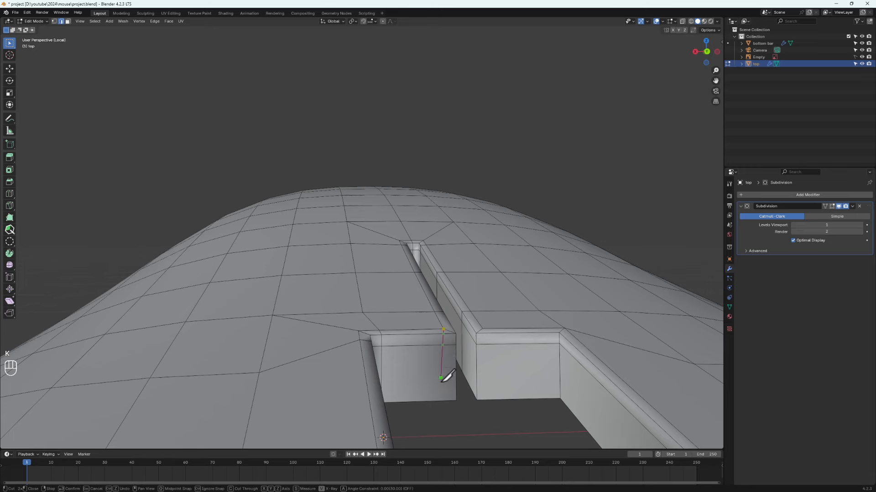
click(444, 403)
- Add a matching knife cut down the slot's side wall next to the same outer corner and apply both cuts
middle_drag(450, 396, 427, 395)
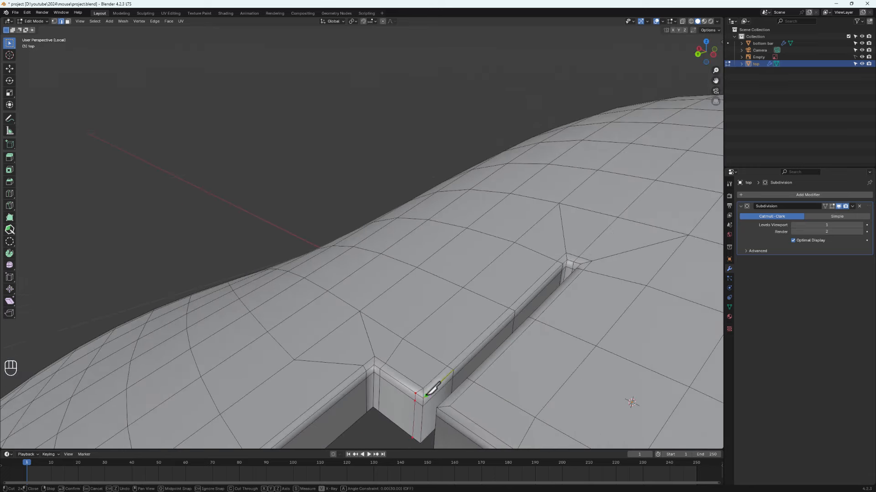
scroll(332, 297, down, 3)
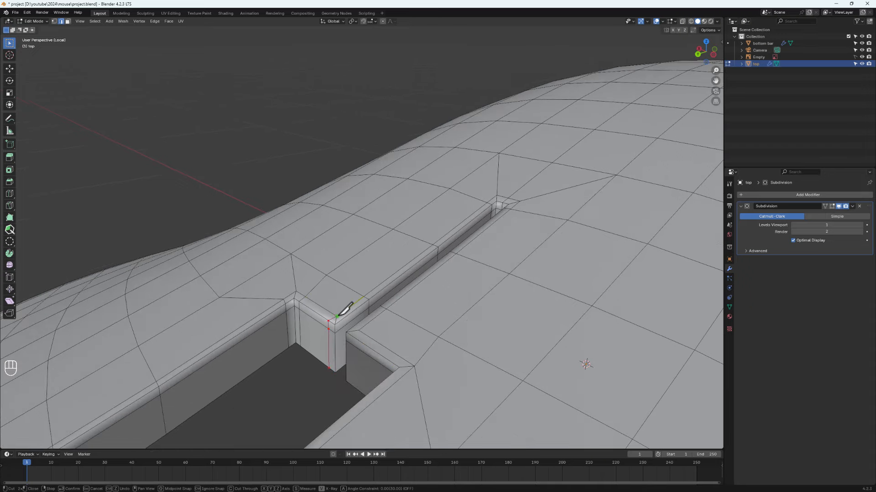
click(337, 315)
middle_drag(349, 327, 362, 313)
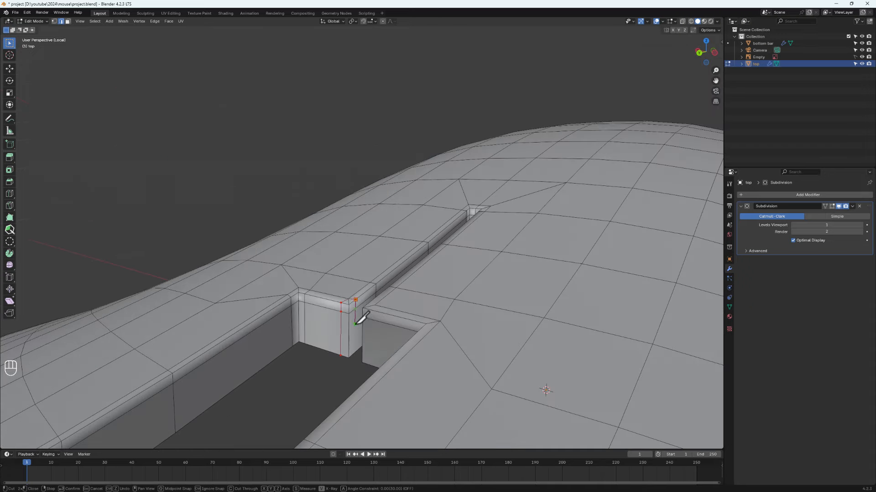
click(358, 355)
key(Return)
scroll(331, 291, up, 1)
middle_drag(331, 291, 348, 338)
key(Return)
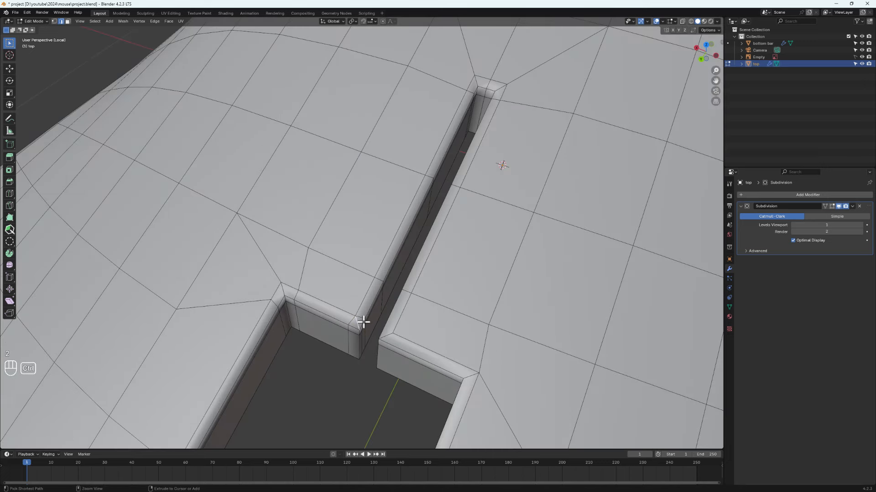
- Dissolve the selected edge beside the wheel opening's outer corner at the narrow slot and check the overall smoothing in Object Mode
key(ctrl+x)
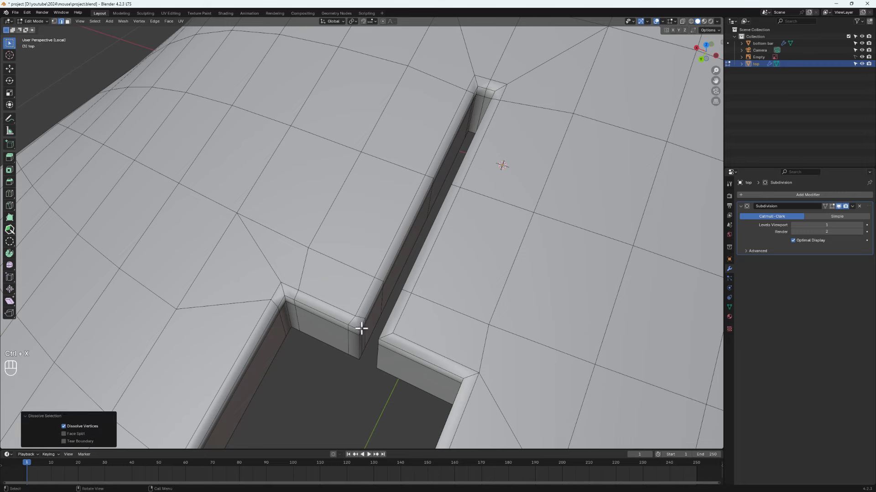
middle_drag(361, 328, 371, 317)
scroll(371, 316, down, 3)
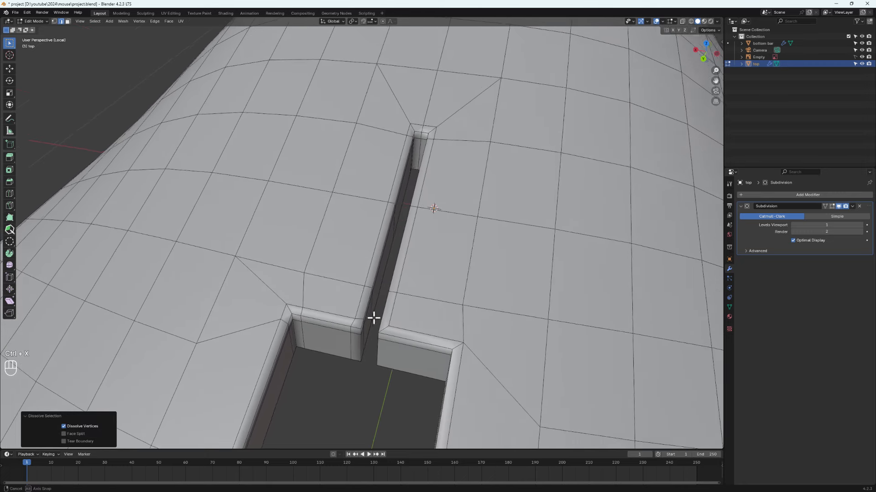
key(Tab)
scroll(373, 298, down, 8)
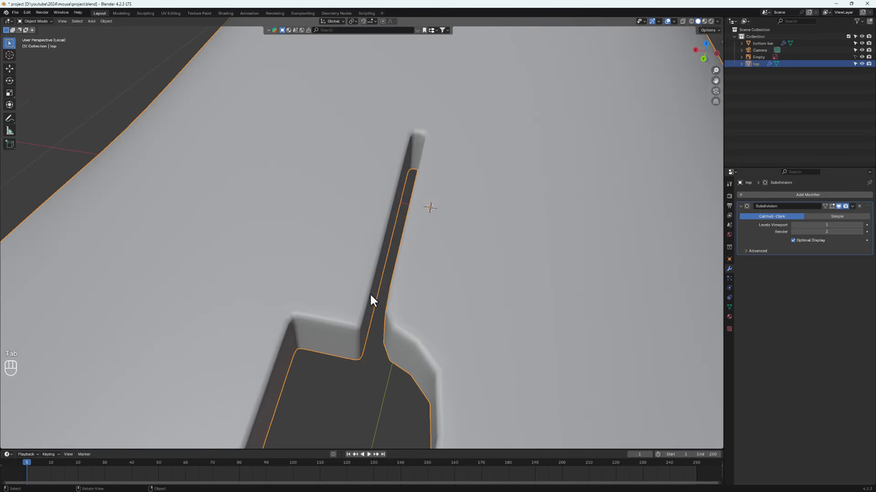
middle_drag(402, 303, 398, 322)
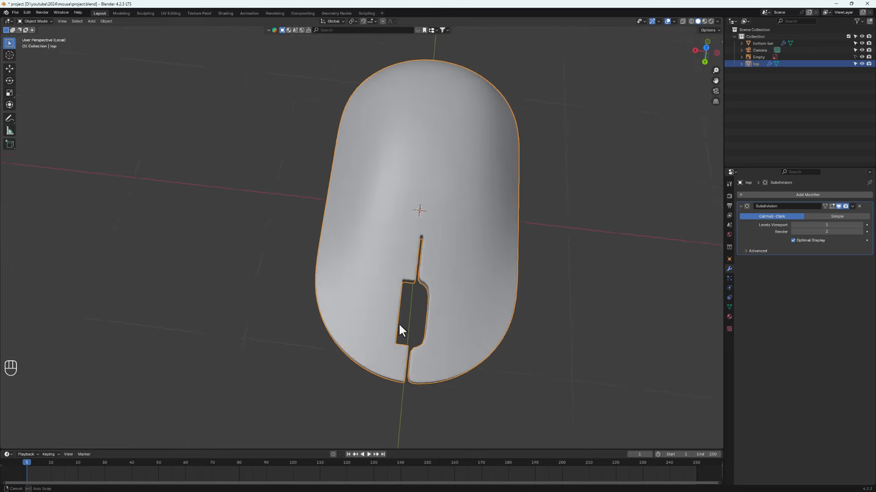
scroll(399, 323, up, 3)
key(Tab)
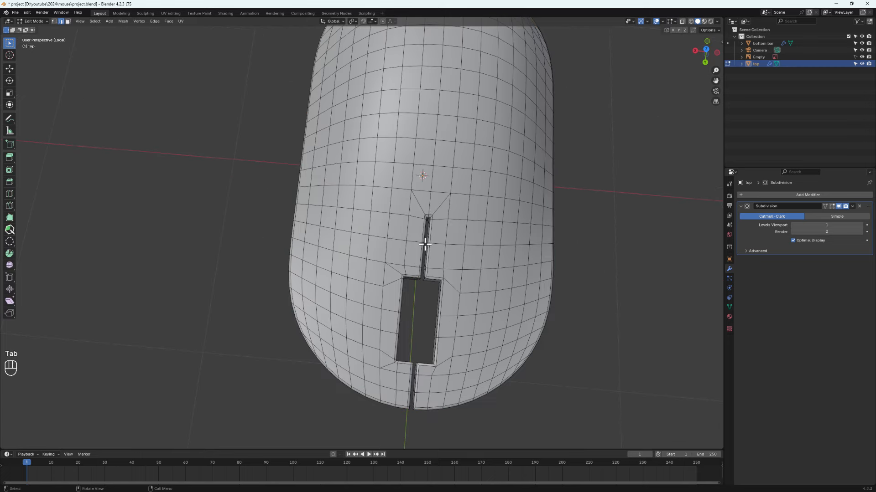
key(Tab)
scroll(461, 381, down, 4)
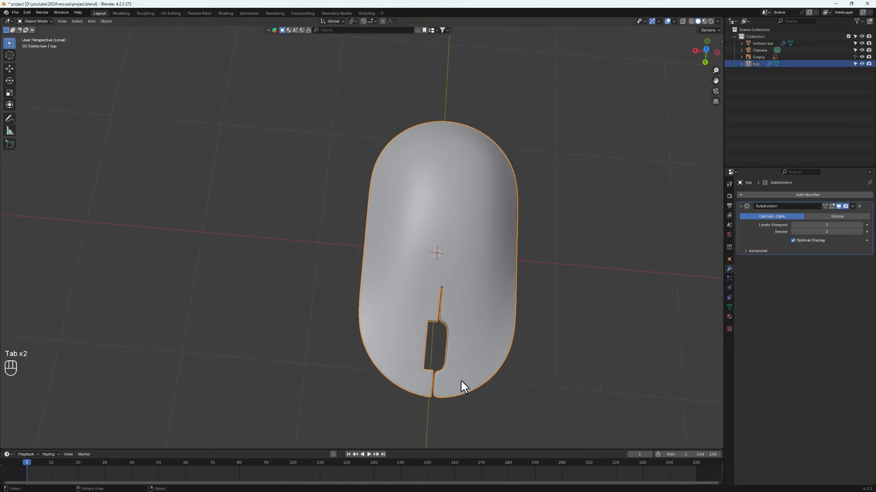
mouse_move(461, 381)
middle_down()
mouse_move(474, 363)
mouse_move(456, 374)
middle_up()
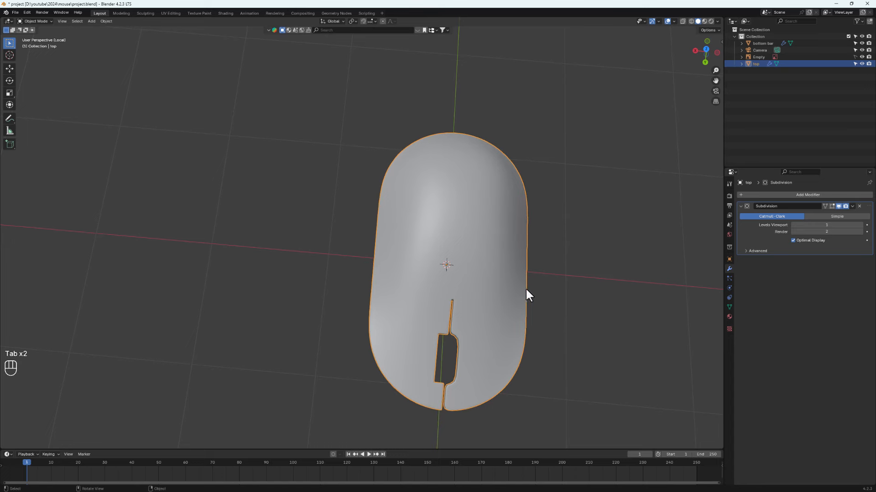
- Select the whole top mesh in Edit Mode and enable the Subdivision modifier's display in Edit Mode
key(Caps_Lock)
key(Caps_Lock)
key(Tab)
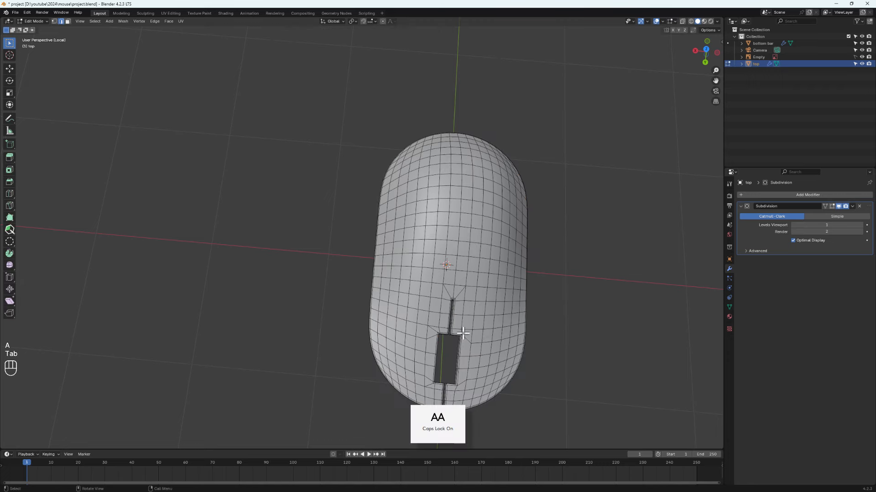
shift+middle_drag(456, 353, 455, 291)
key(a)
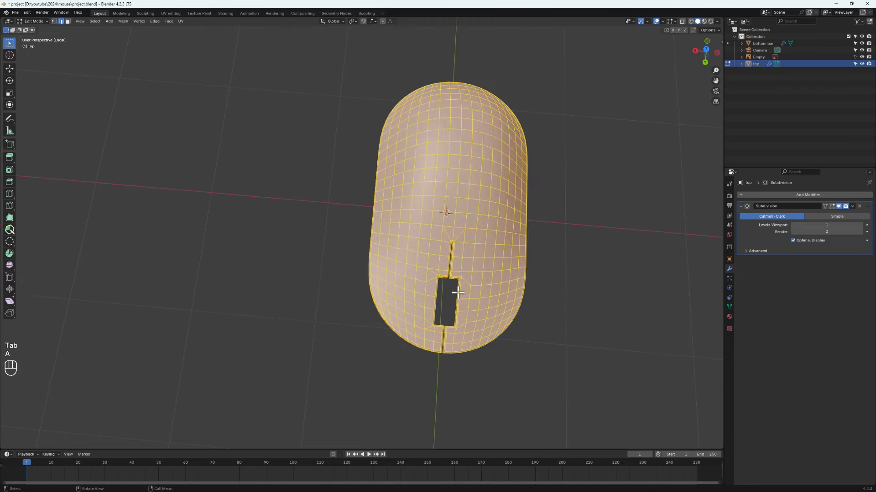
scroll(456, 315, up, 6)
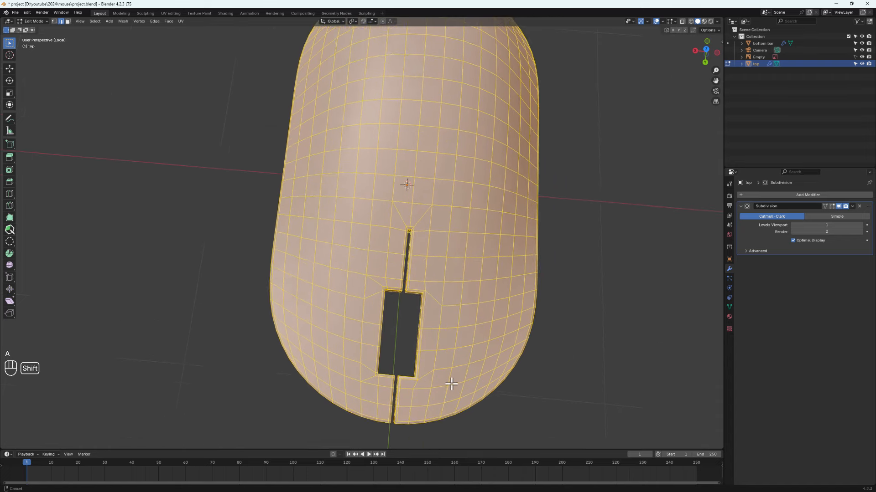
scroll(452, 374, down, 5)
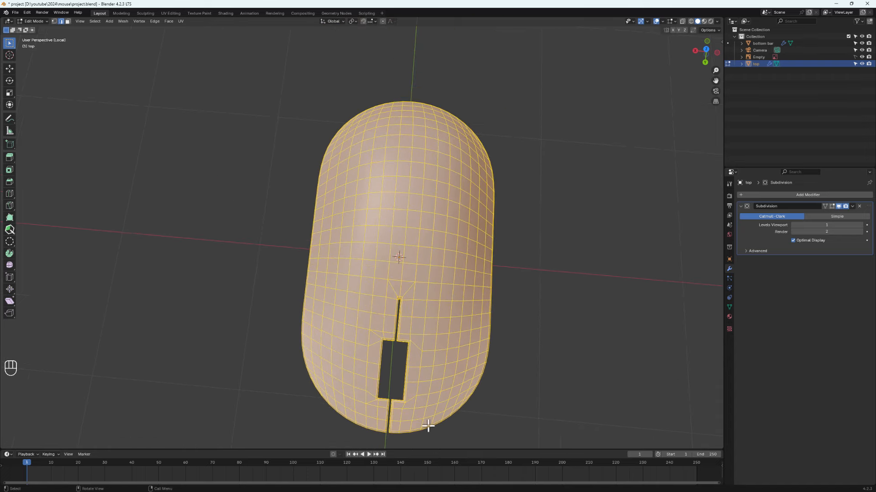
click(831, 206)
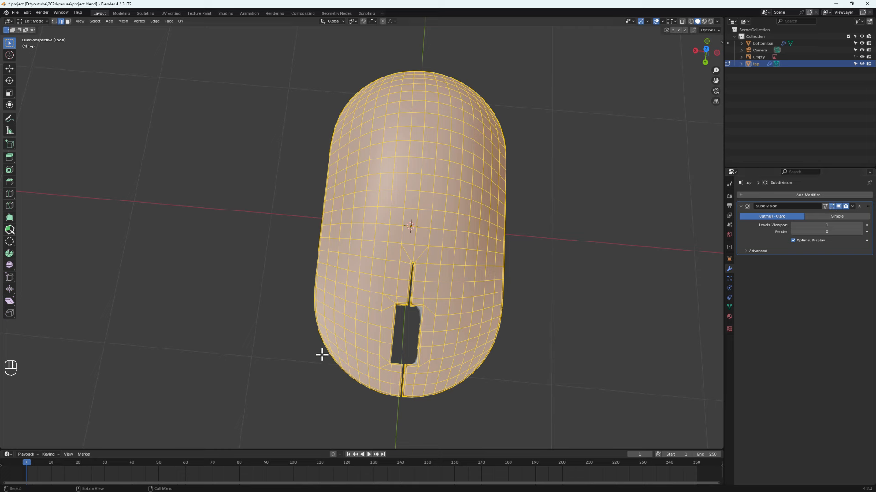
mouse_move(424, 360)
middle_down()
mouse_move(449, 341)
mouse_move(427, 351)
middle_up()
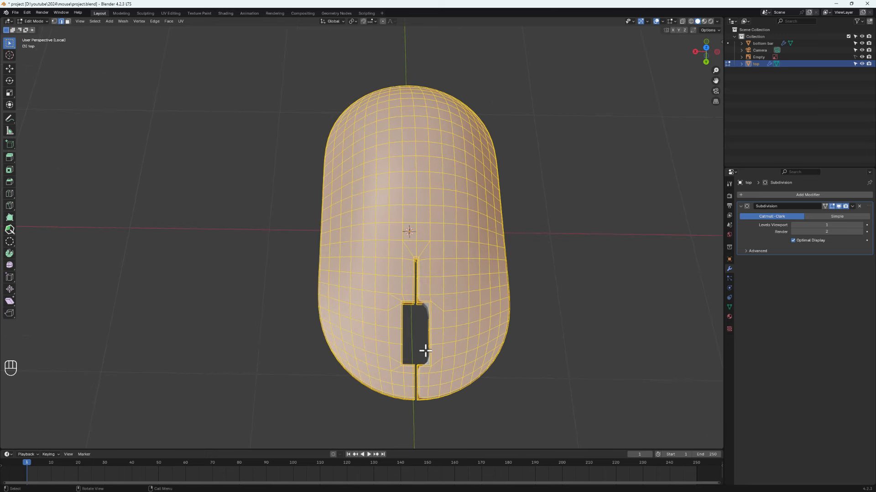
key(F3)
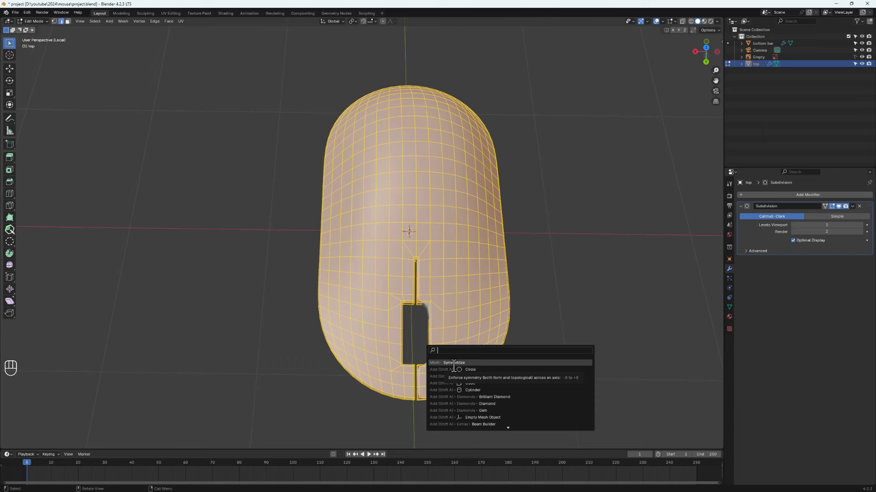
text(SYM)
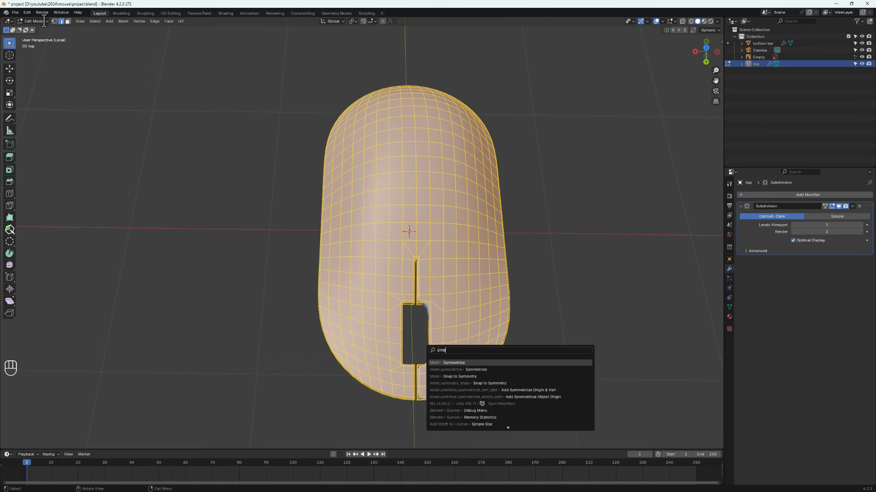
key(Escape)
- Symmetrize the selected mesh with the direction set to +X to -X
click(123, 21)
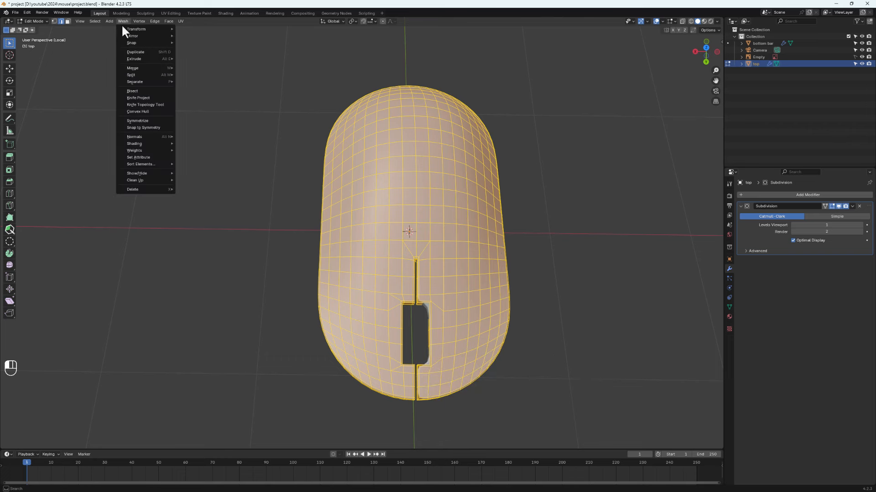
click(146, 120)
middle_drag(368, 306, 364, 342)
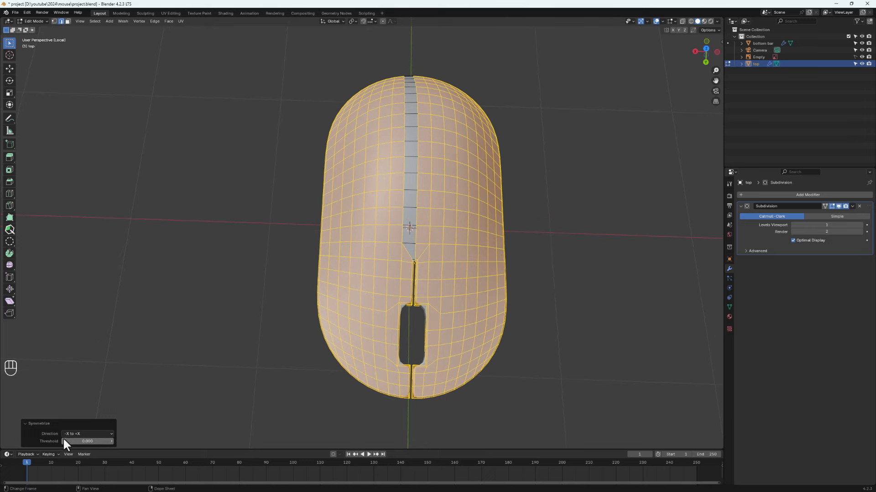
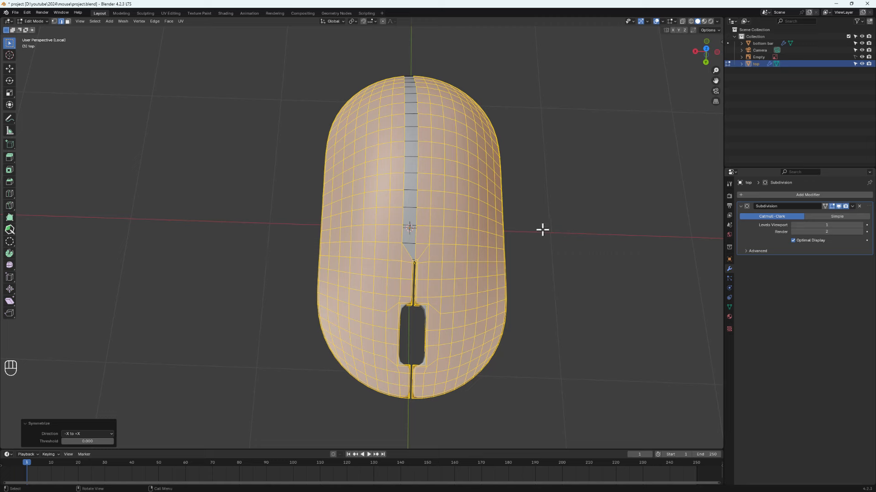
click(82, 434)
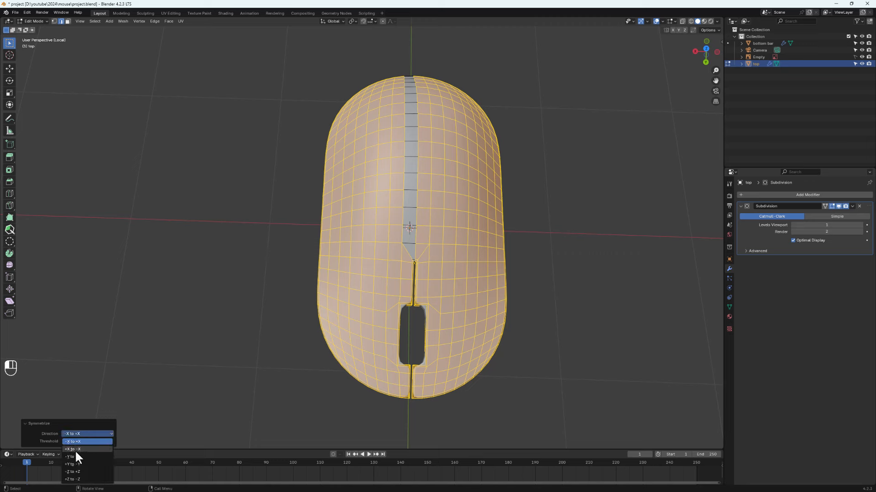
click(73, 450)
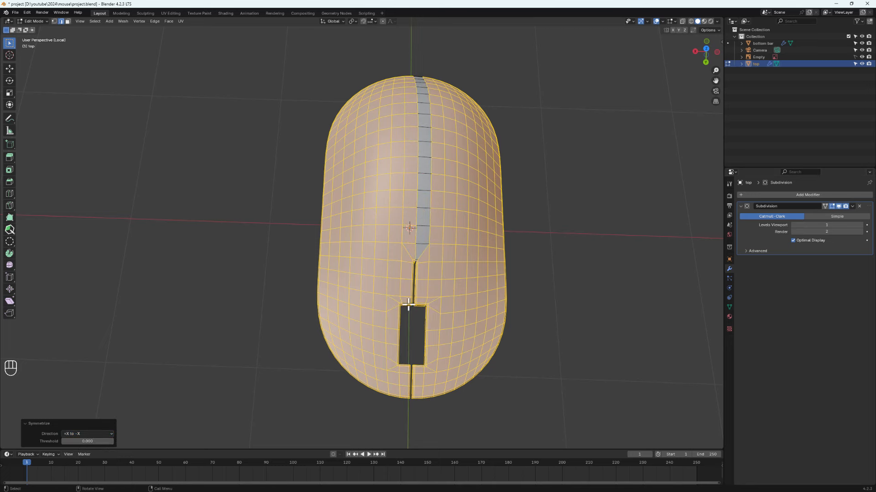
- Return to Object Mode, exit local view to show all parts, and inspect the mouse from the side with the top selected
key(Tab)
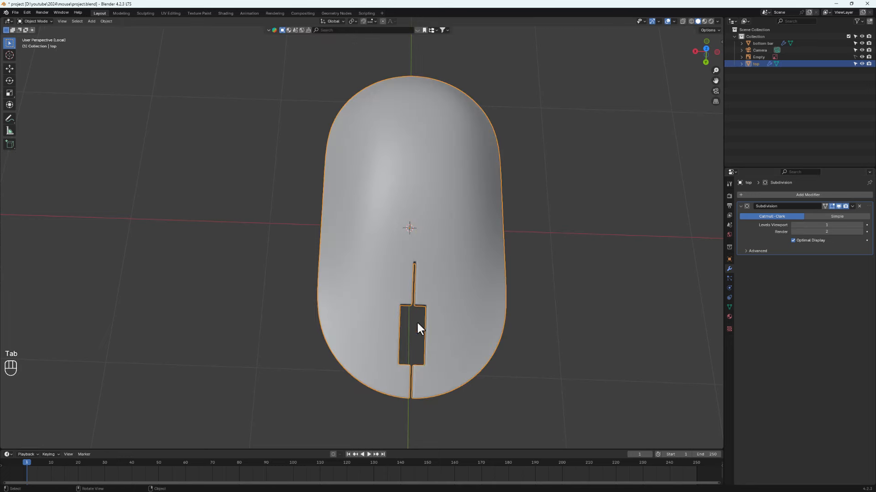
middle_drag(420, 367, 397, 312)
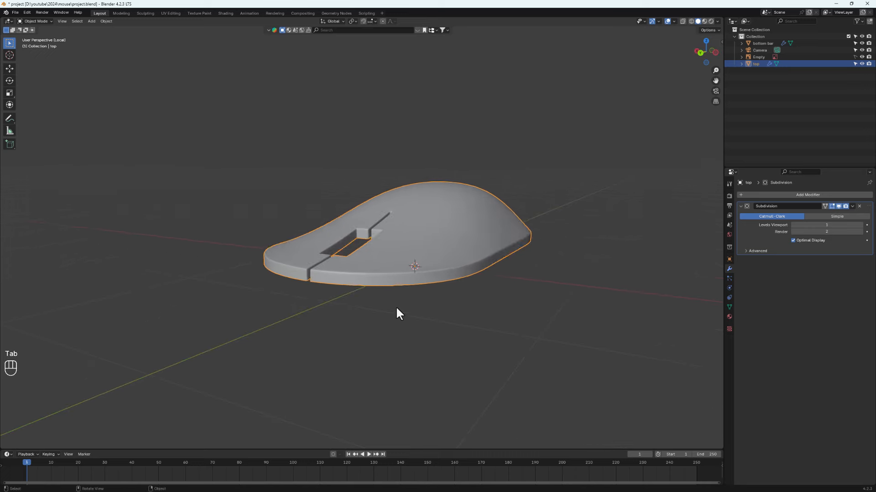
click(396, 305)
middle_drag(531, 292, 312, 251)
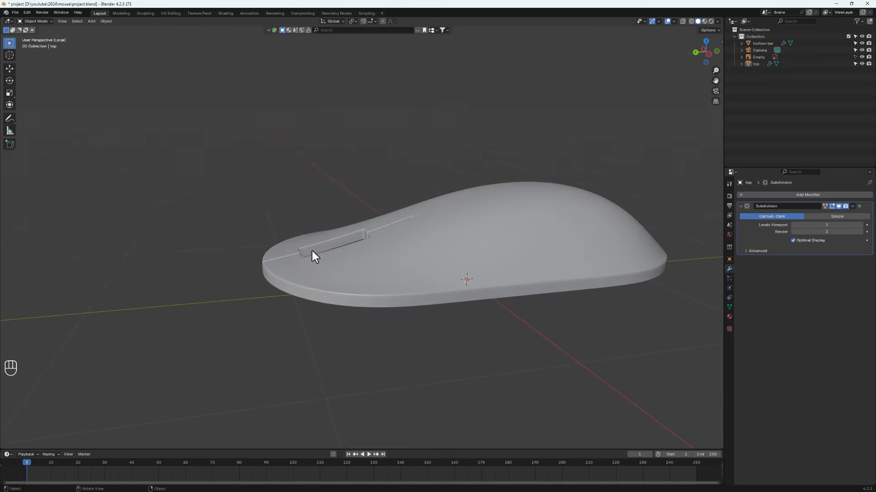
key(slash)
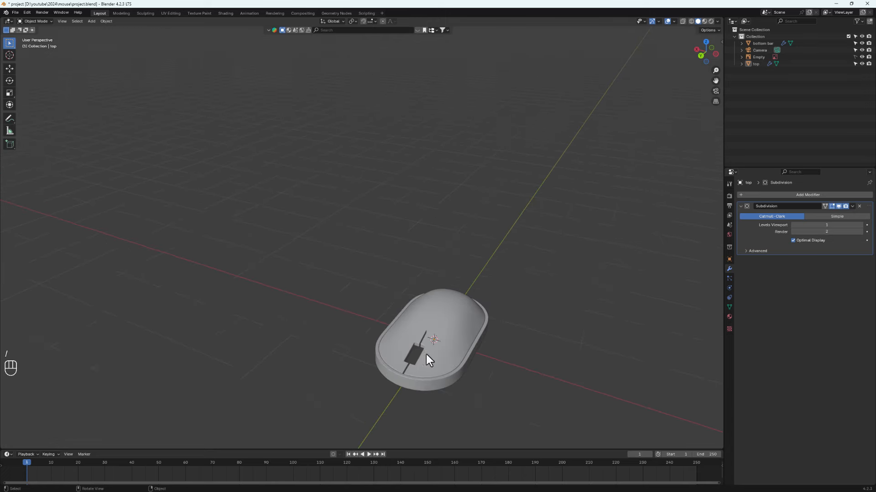
middle_drag(426, 355, 415, 315)
ctrl+middle_drag(546, 236, 543, 211)
middle_drag(544, 211, 538, 194)
click(442, 294)
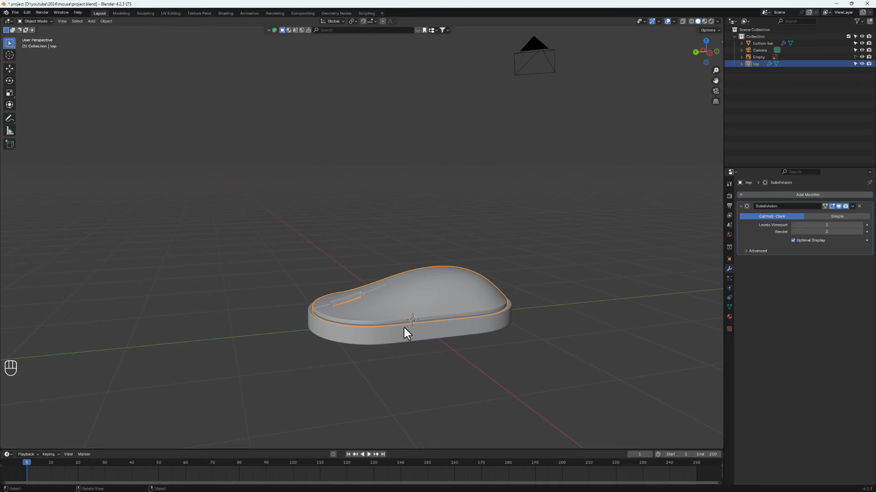
- Add a cylinder mesh with 32 vertices, a radius of 0.18 m and a depth of 0.13 m
key(shift+a)
mouse_move(403, 328)
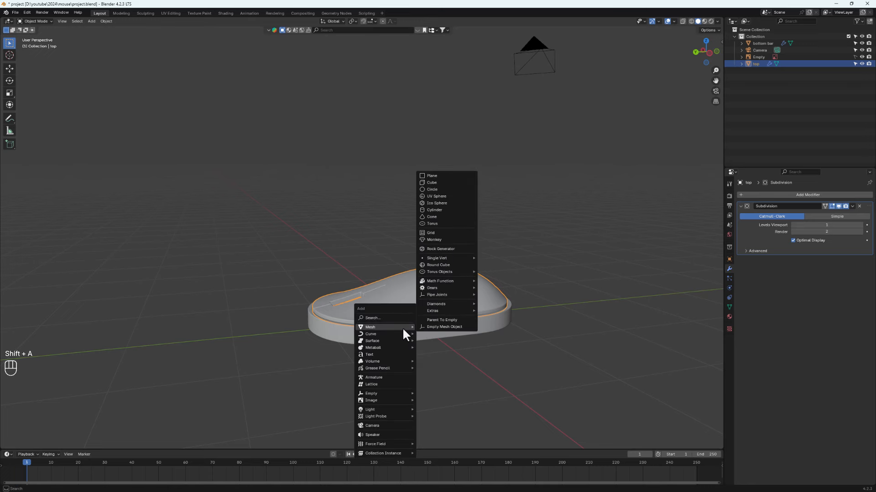
click(440, 210)
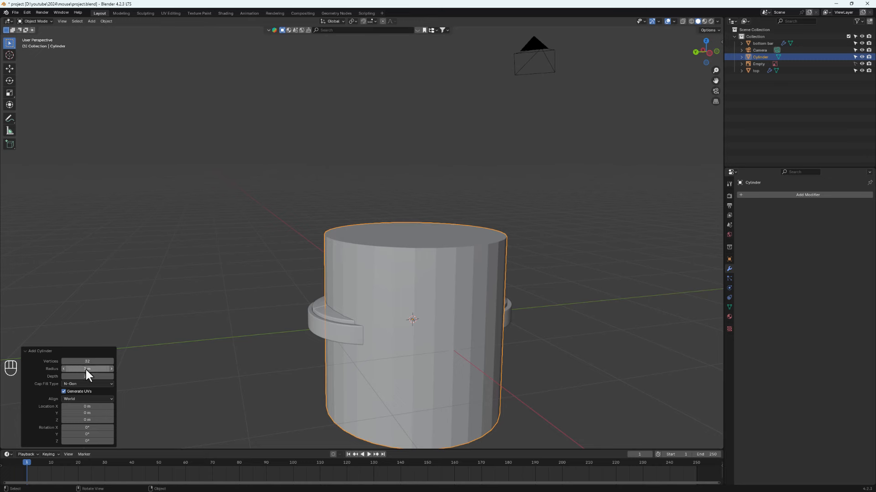
drag(91, 370, 761, 383)
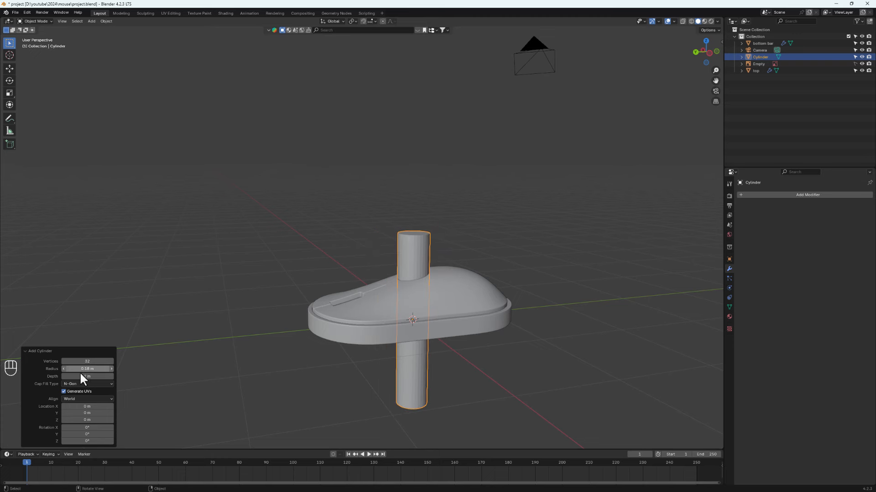
drag(83, 375, 717, 400)
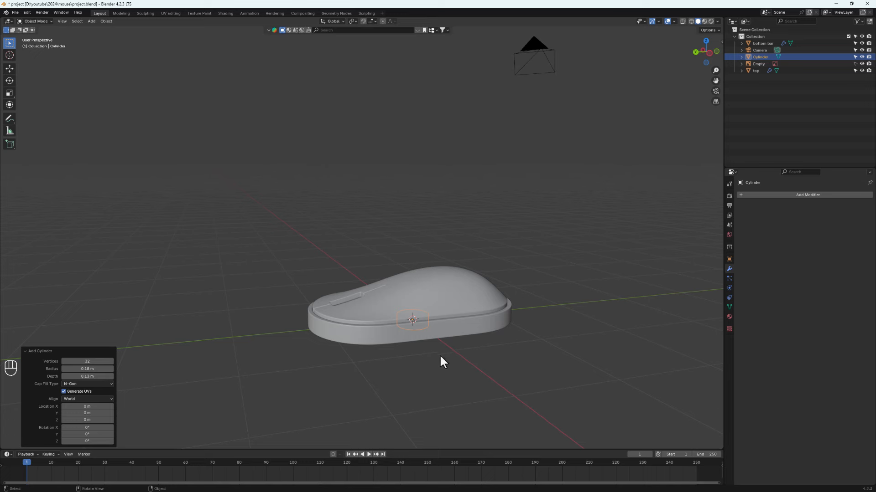
- Rotate the cylinder 90° about the global Y axis so it lies on its side like a scroll wheel
mouse_move(439, 354)
middle_down()
mouse_move(368, 337)
mouse_move(372, 327)
mouse_move(429, 329)
mouse_move(423, 355)
mouse_move(436, 347)
middle_up()
scroll(412, 328, up, 3)
click(453, 363)
click(430, 320)
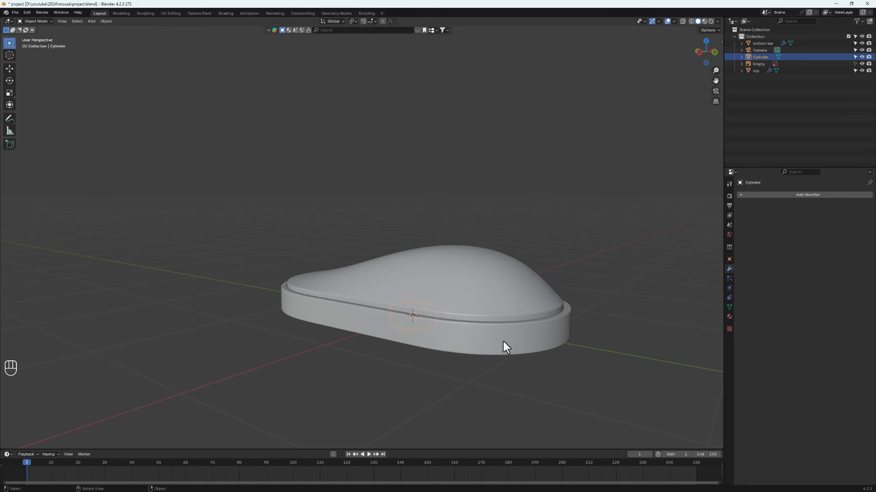
key(r)
key(y)
key(9)
key(0)
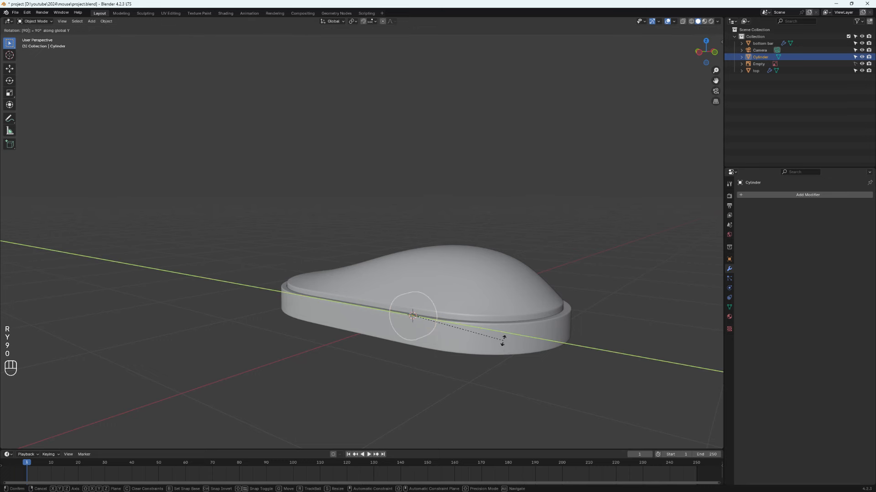
click(502, 341)
- In the bottom orthographic view, move the cylinder about 0.77 m along Y into the wheel opening
middle_drag(381, 311, 472, 344)
scroll(414, 292, up, 2)
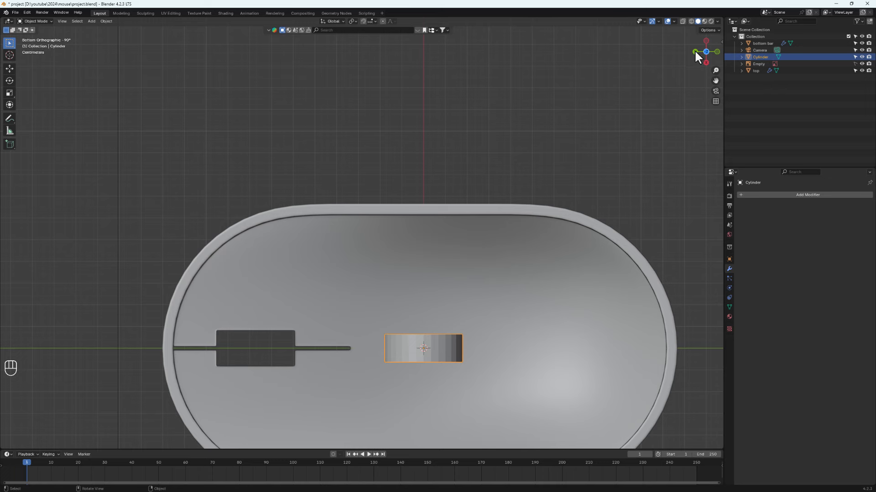
key(g)
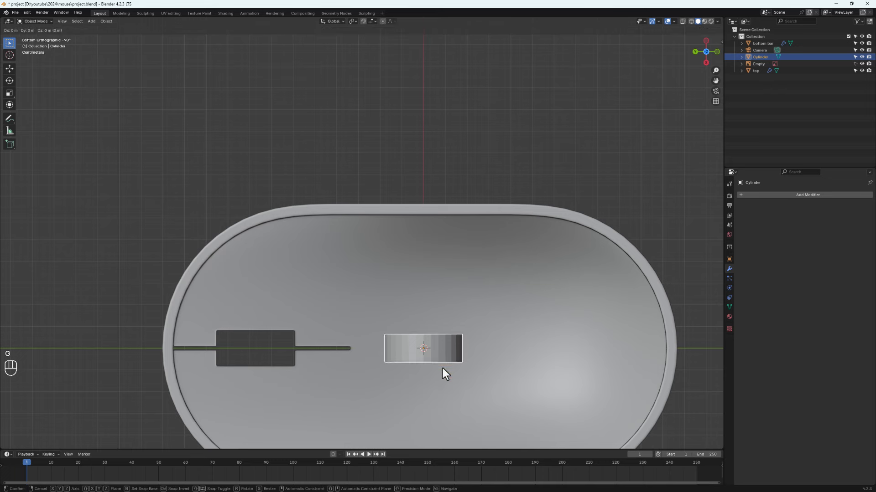
key(y)
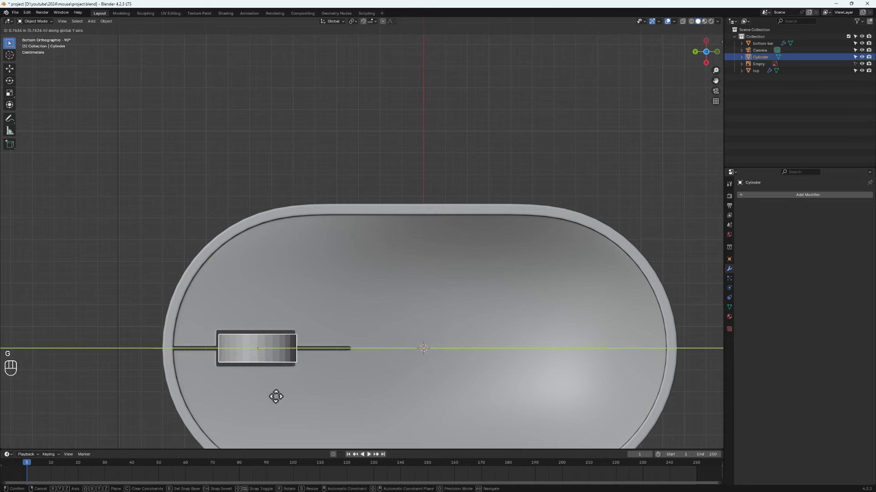
click(275, 398)
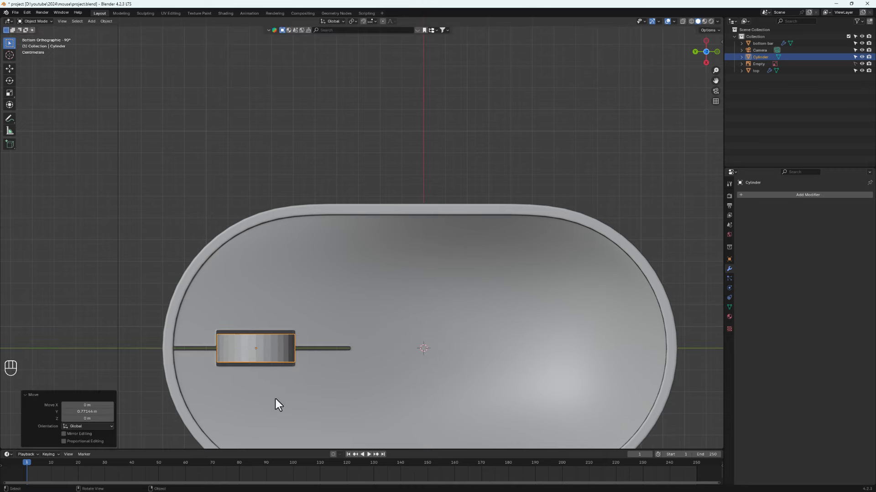
- Move the cylinder up about 0.21 m along Z so it protrudes through the wheel opening
middle_drag(373, 271, 425, 235)
scroll(393, 226, up, 3)
key(g)
key(z)
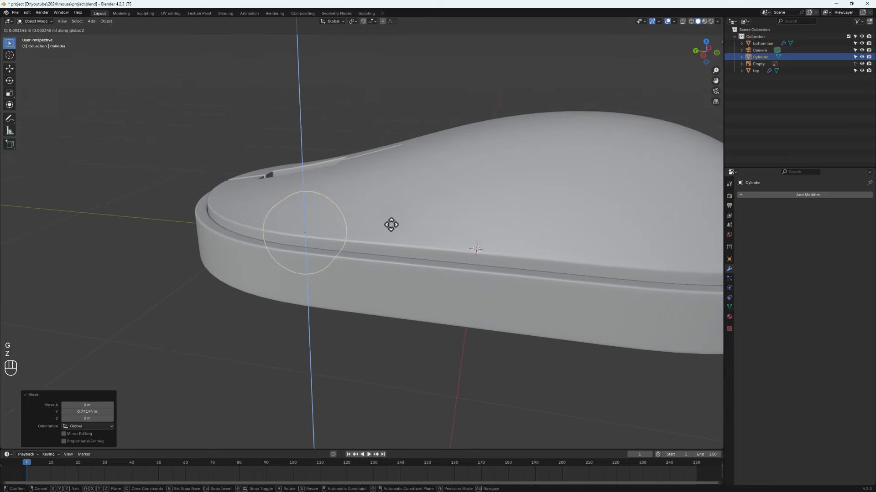
click(384, 203)
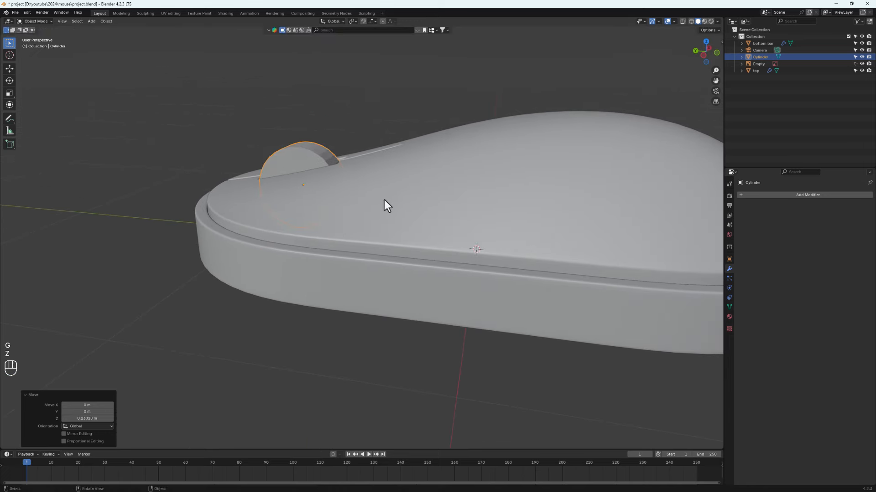
- Nudge the cylinder about -0.008 m along Y to centre it lengthwise in the opening
middle_drag(384, 203, 377, 229)
key(g)
key(y)
click(383, 225)
scroll(309, 176, down, 3)
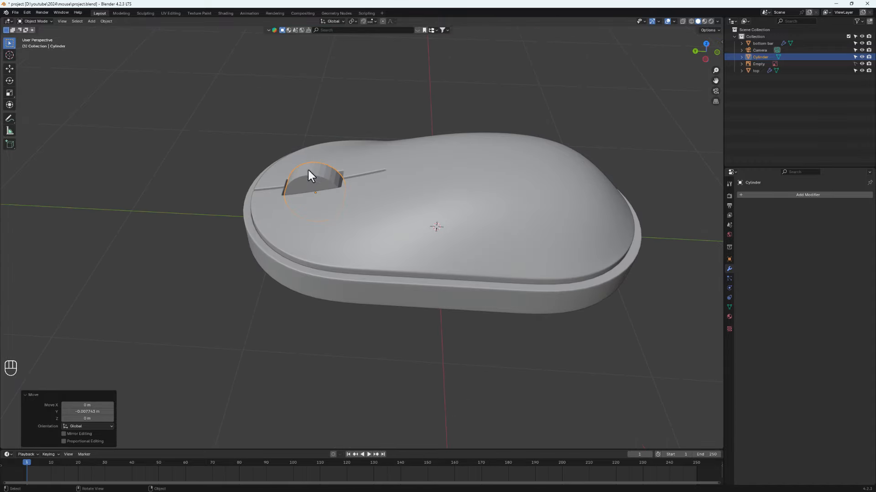
- Widen the cylinder along global X by a factor of about 1.05 to better fill the opening
scroll(306, 173, up, 5)
middle_drag(307, 176, 355, 234)
key(s)
key(x)
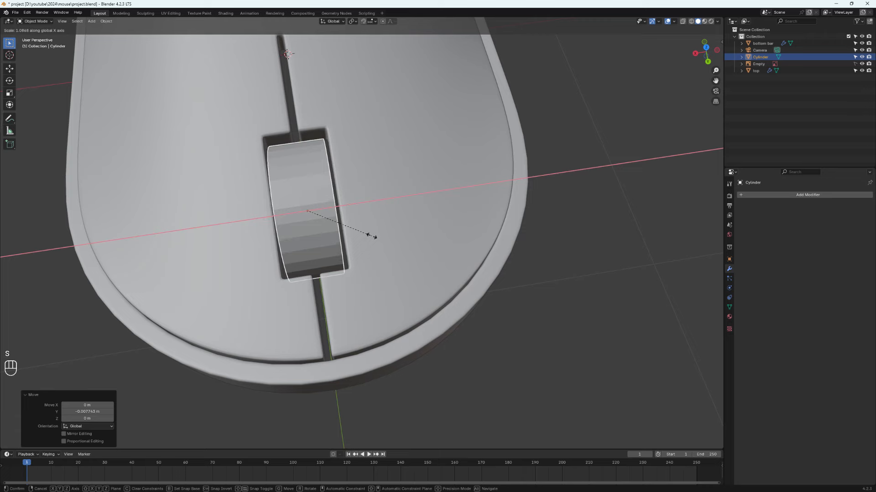
click(371, 235)
middle_drag(371, 235, 264, 204)
key(s)
middle_click(366, 230)
click(367, 232)
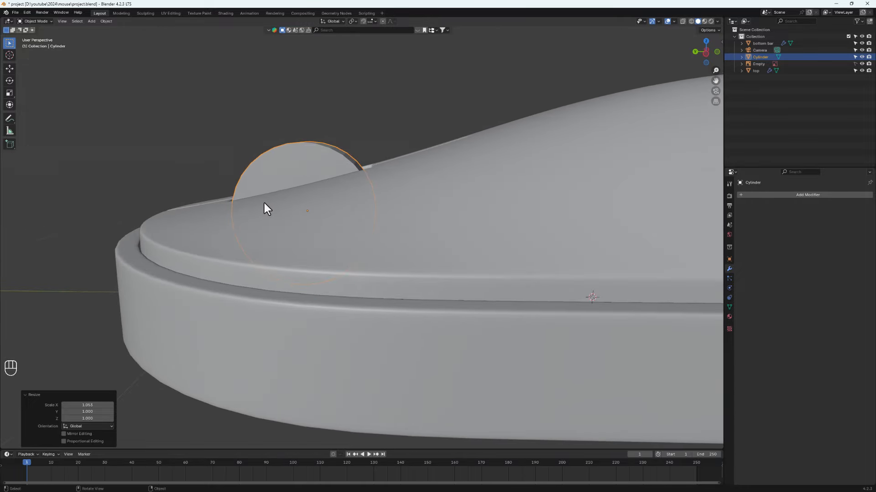
- Isolate the cylinder in local view and enter Edit Mode with nothing selected
key(slash)
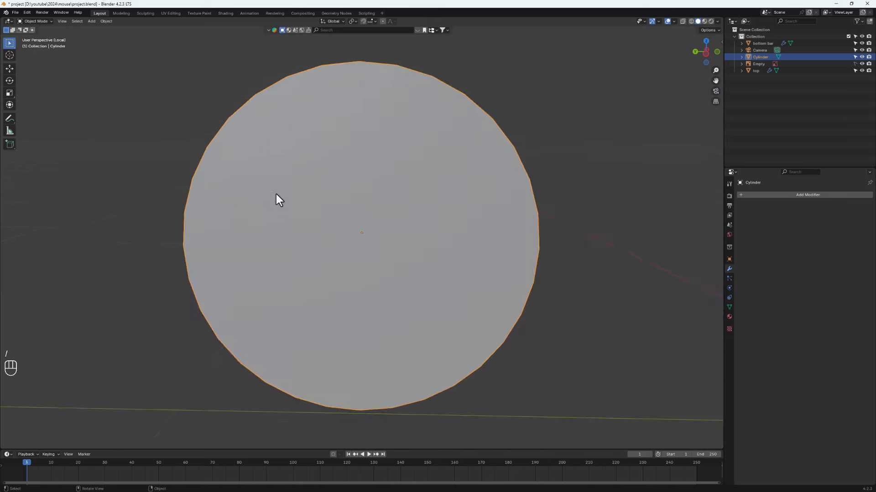
key(Tab)
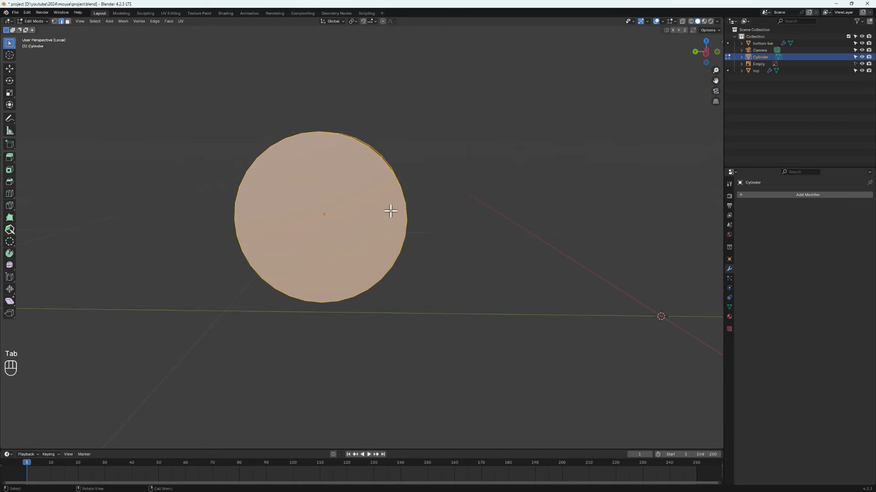
middle_drag(391, 211, 305, 213)
key(alt+a)
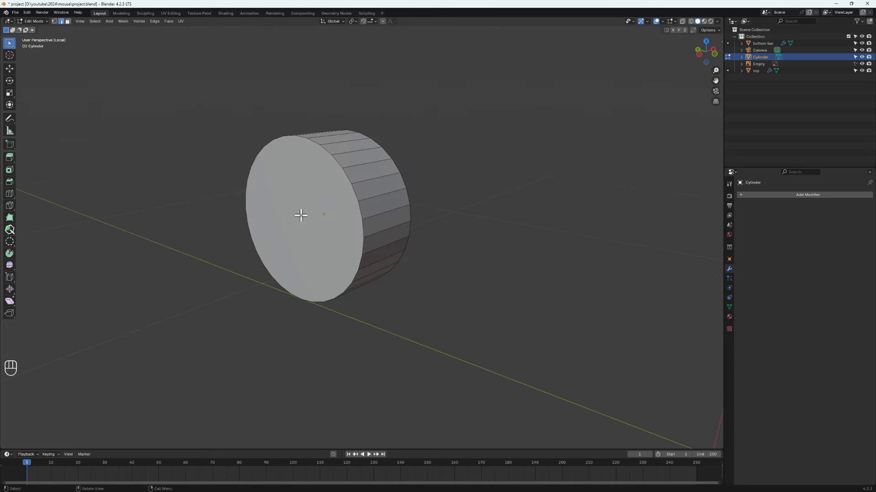
- Select both round end faces of the cylinder and inset them by about 0.035 m
key(3)
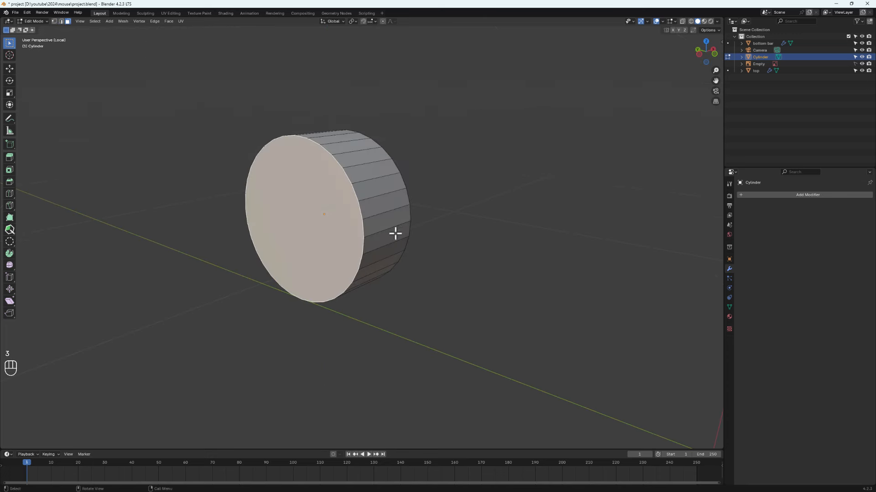
middle_drag(395, 232, 336, 242)
mouse_move(409, 227)
middle_down()
mouse_move(364, 224)
mouse_move(365, 231)
mouse_move(406, 230)
middle_up()
shift+click(364, 224)
key(i)
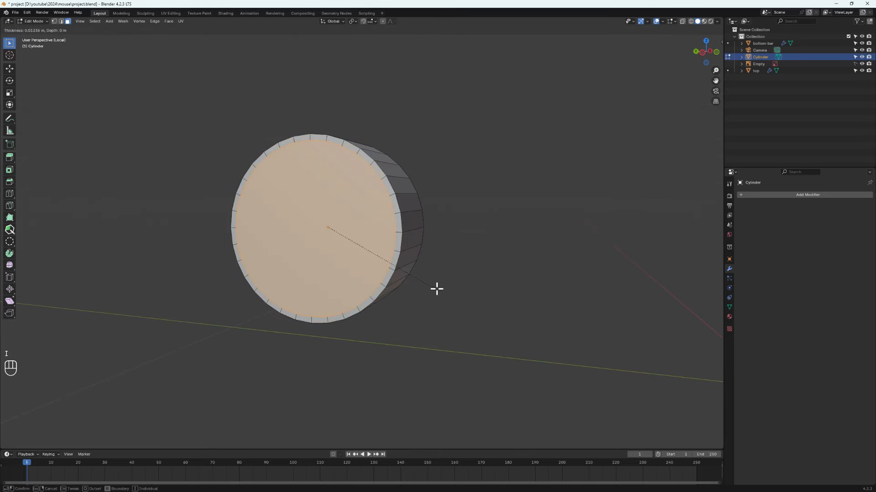
click(429, 279)
- Delete the two inset end faces to open the cylinder right through
middle_drag(456, 279, 330, 232)
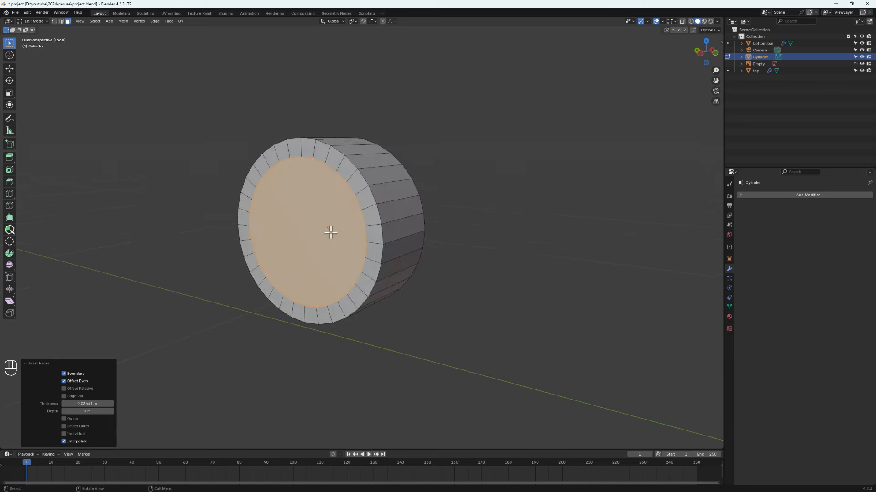
key(x)
click(389, 280)
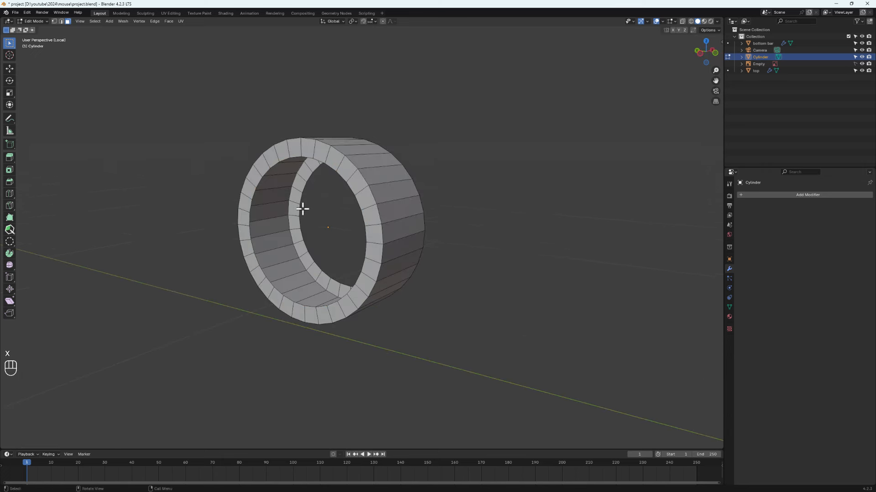
- Select the open inner edge loops on both sides of the cylinder in edge mode
middle_drag(302, 209, 310, 275)
key(2)
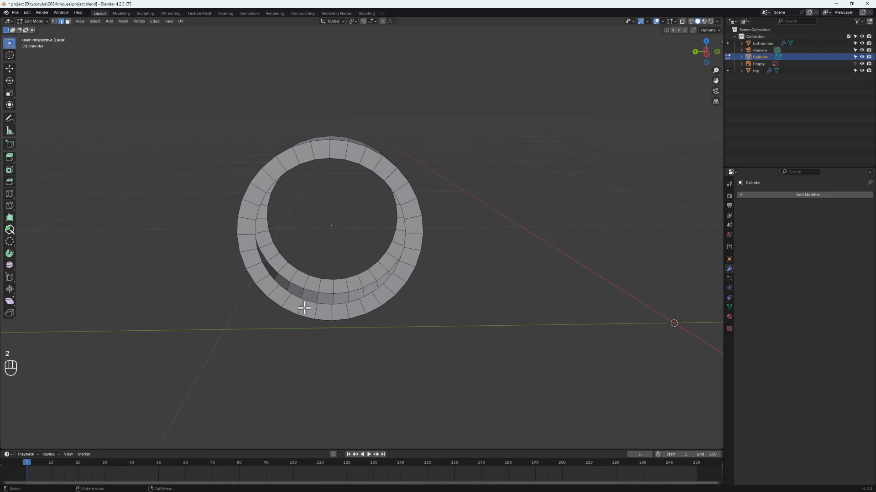
alt+click(312, 302)
alt+shift+click(318, 279)
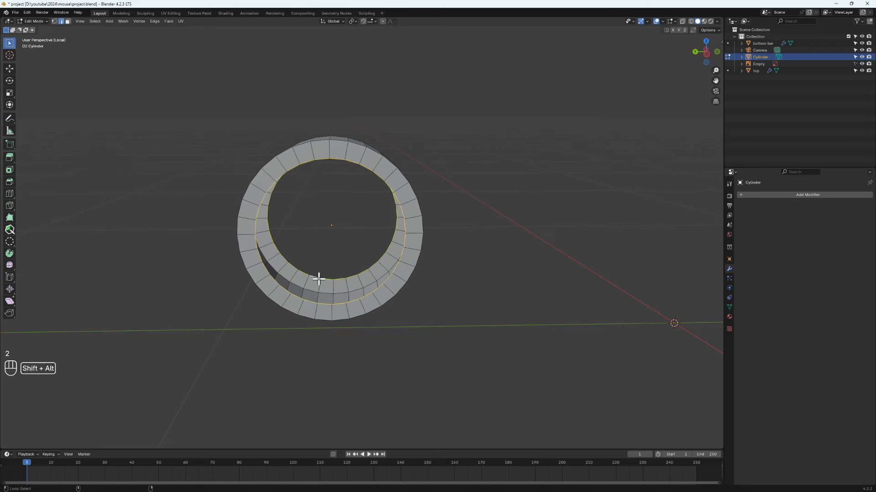
- Add the Bevel Edges command to Quick Favorites and check the favorites list
right_click(354, 263)
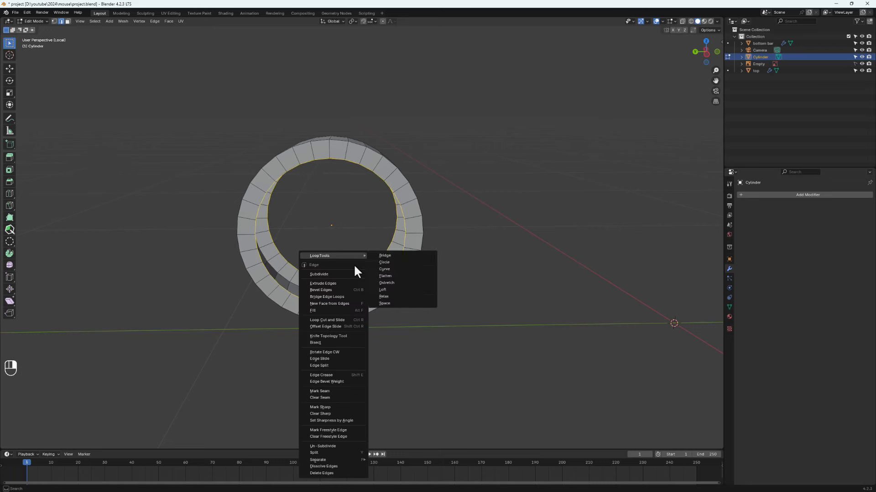
right_click(336, 292)
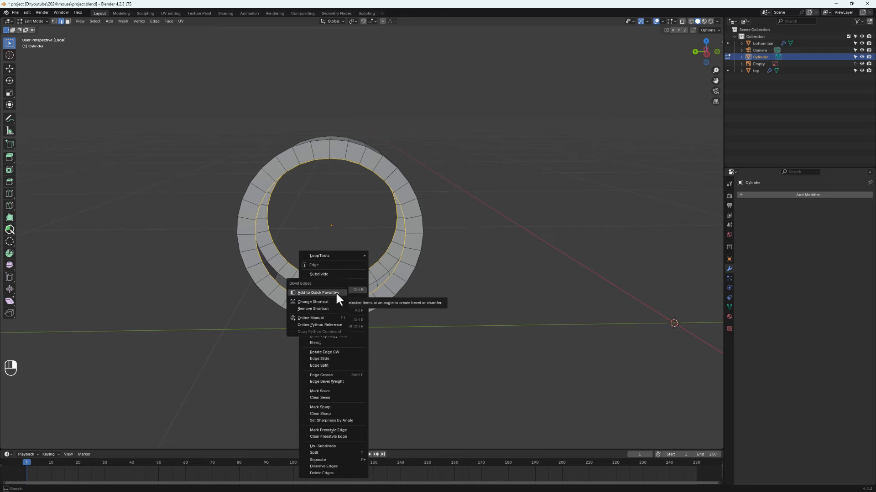
click(319, 293)
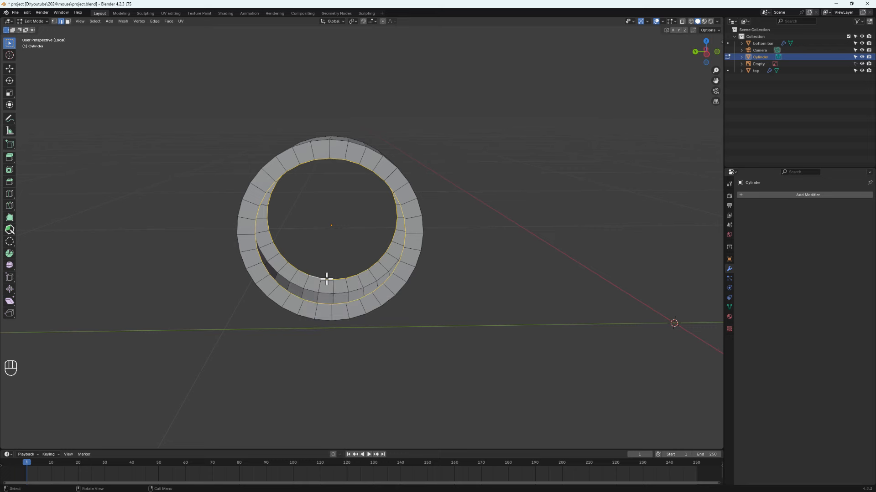
key(q)
key(q)
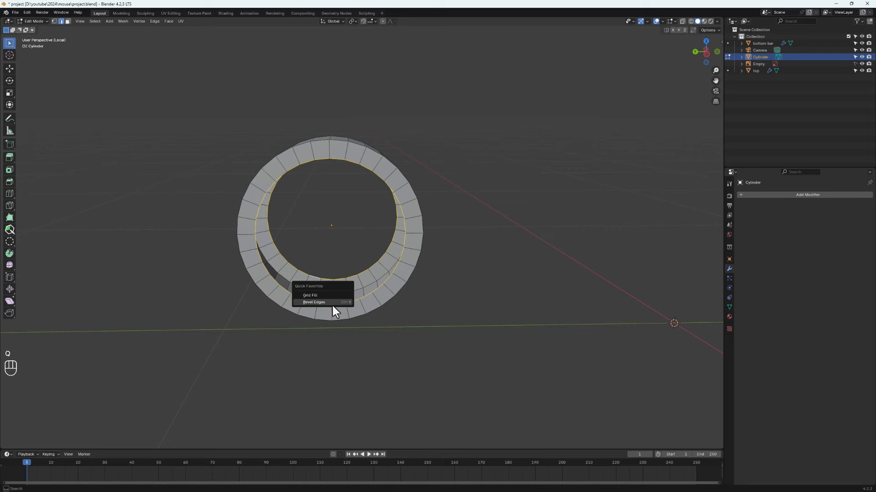
- Add Bridge Edge Loops to Quick Favorites and use it to bridge the two selected inner loops
right_click(363, 292)
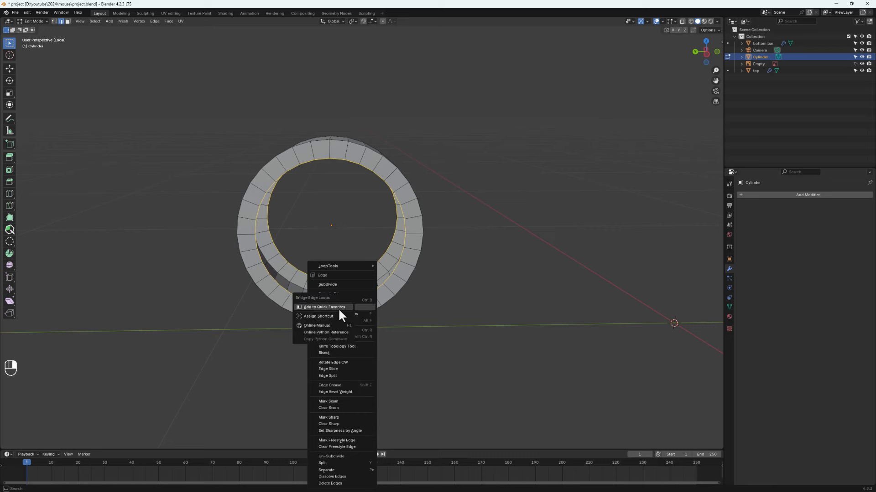
click(339, 308)
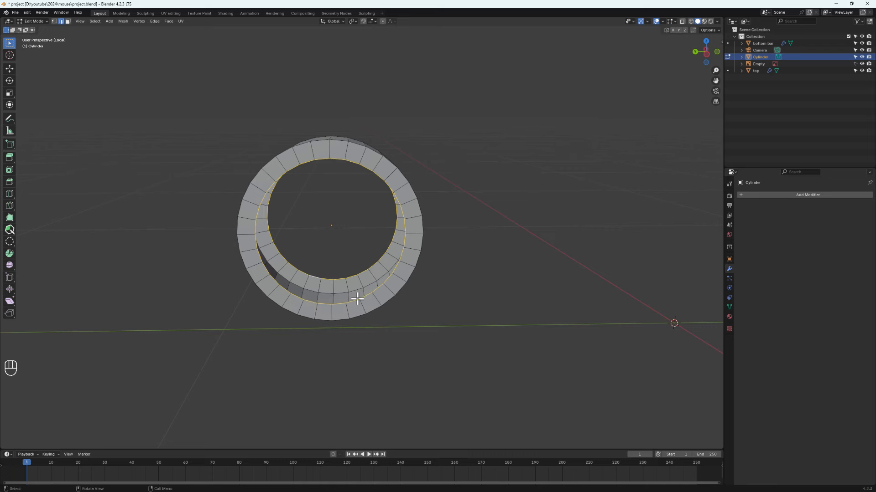
key(q)
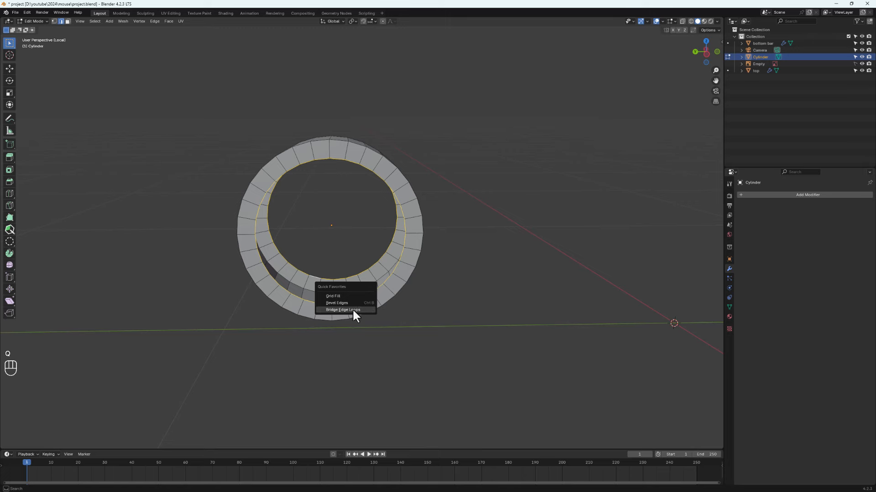
click(354, 311)
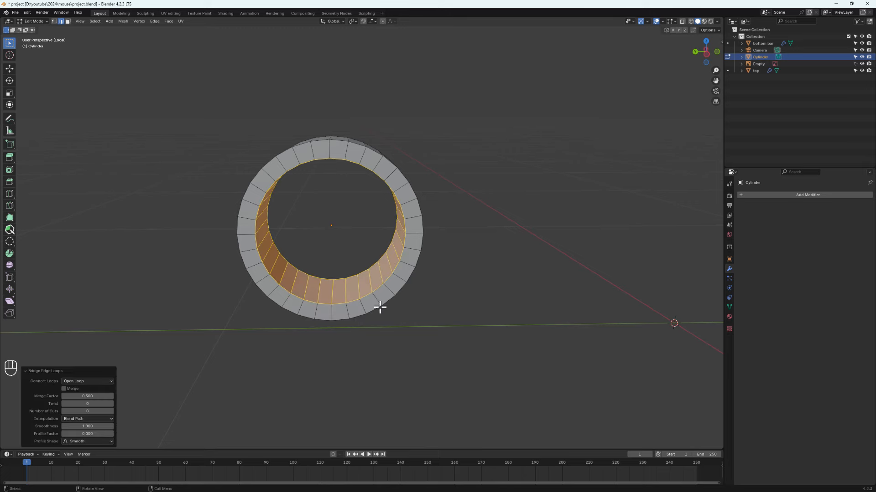
- Bevel the two outer rim edge loops of the wheel with one segment and return to Object Mode
middle_drag(379, 307, 347, 298)
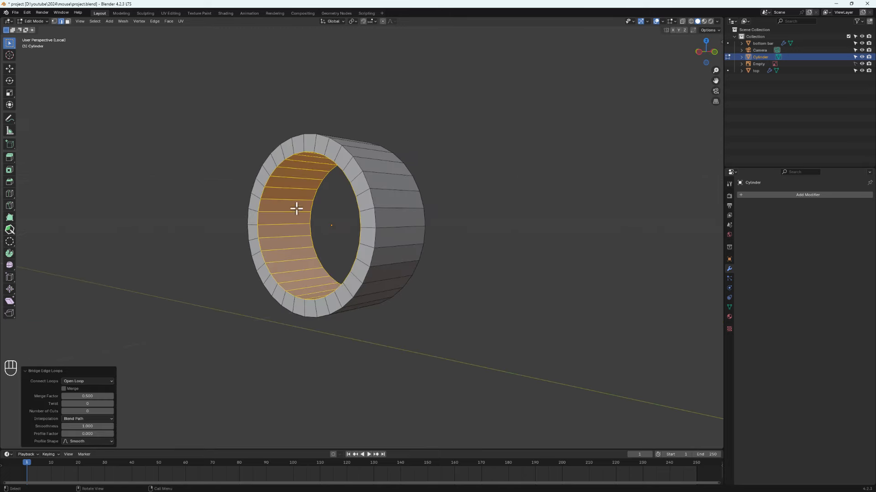
scroll(307, 201, up, 2)
middle_drag(307, 201, 335, 199)
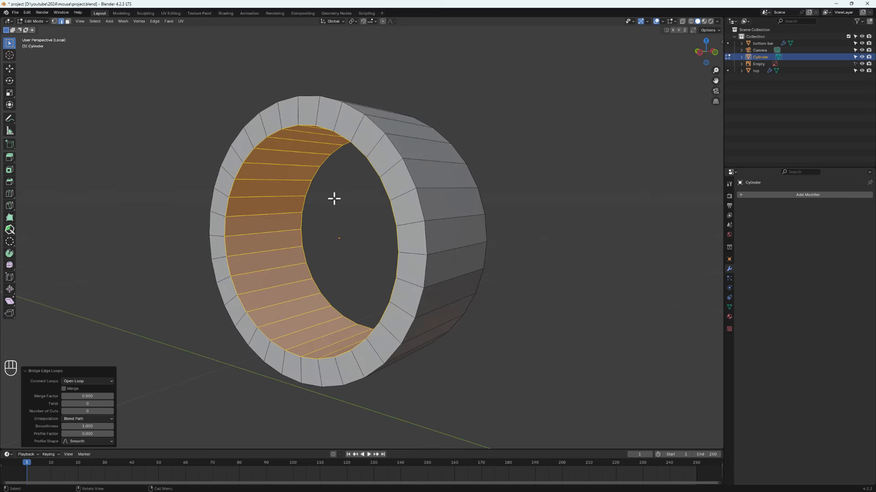
middle_drag(448, 202, 375, 221)
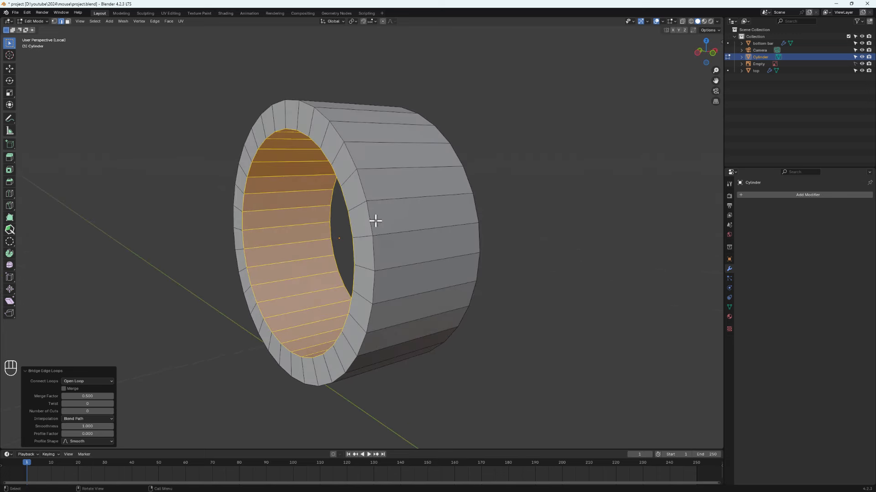
alt+click(371, 222)
middle_drag(448, 224, 366, 213)
alt+shift+click(307, 199)
key(ctrl+b)
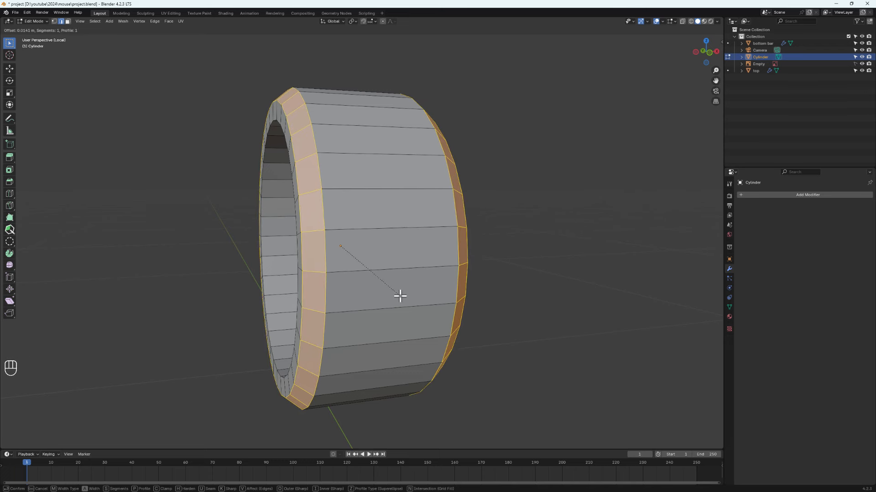
click(388, 300)
middle_drag(388, 300, 346, 258)
key(Tab)
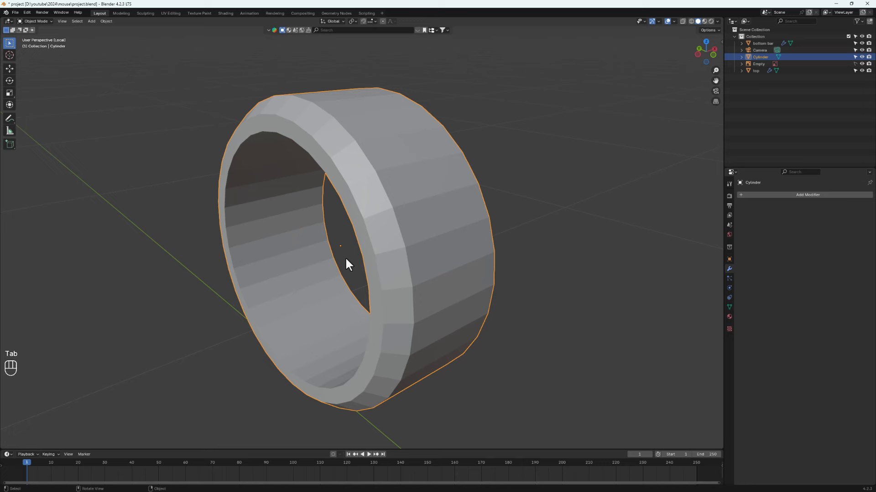
- Bevel the rim edge loops on both sides of the wheel by about 0.0025 m with 2 segments, and return to Object Mode
key(Tab)
alt+click(369, 238)
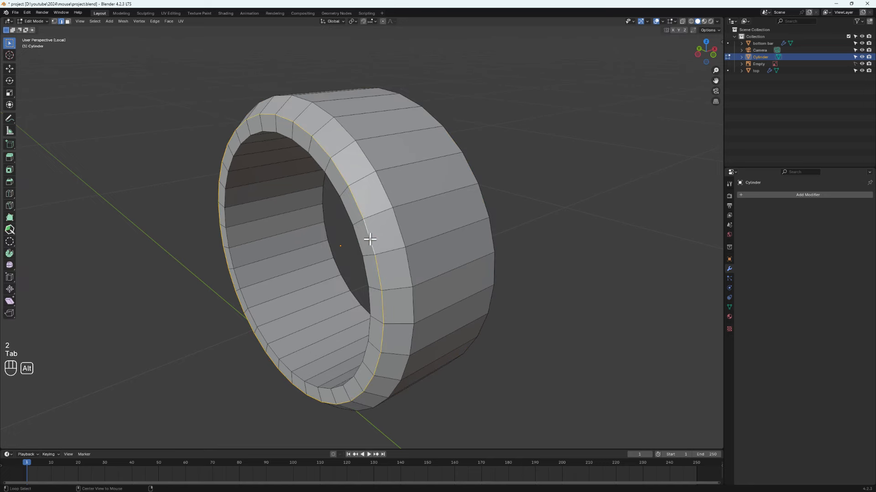
alt+shift+click(396, 227)
alt+shift+click(357, 235)
middle_drag(512, 252, 414, 252)
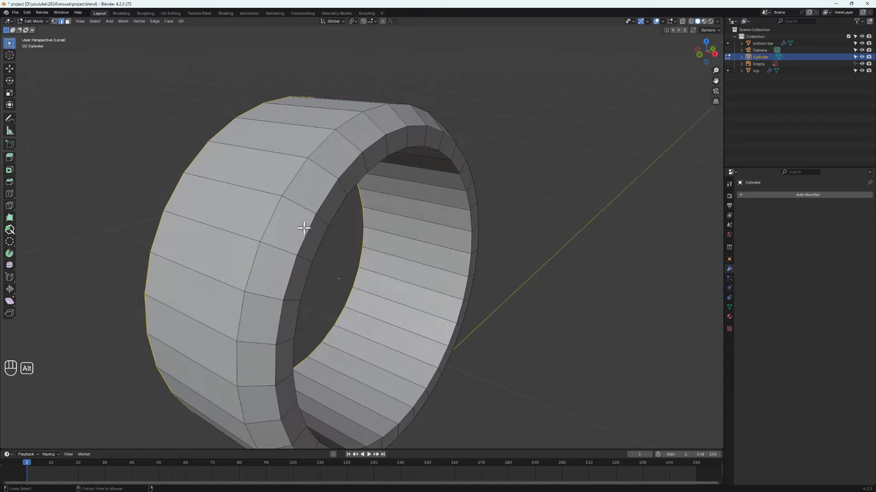
alt+shift+click(275, 221)
alt+shift+click(331, 243)
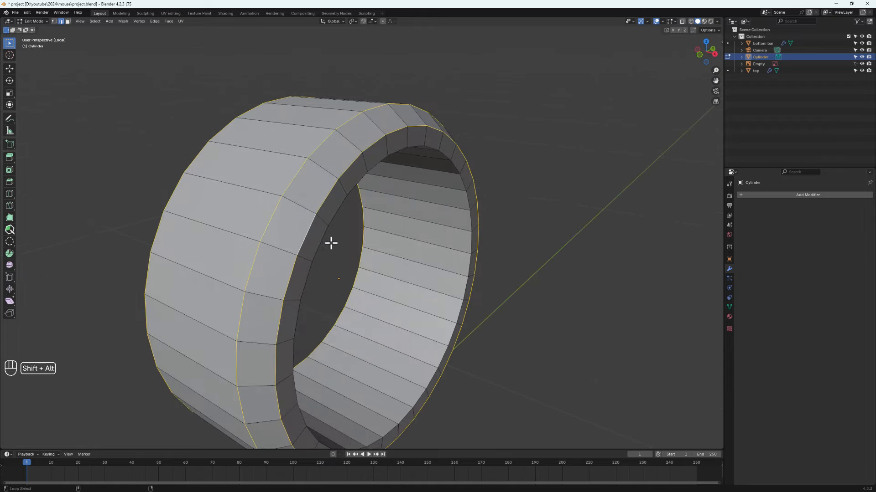
middle_drag(322, 245, 362, 242)
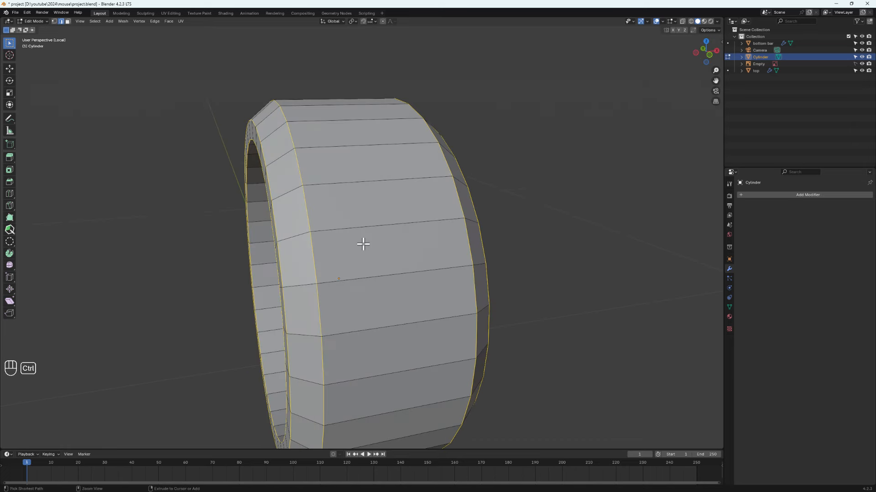
key(ctrl+b)
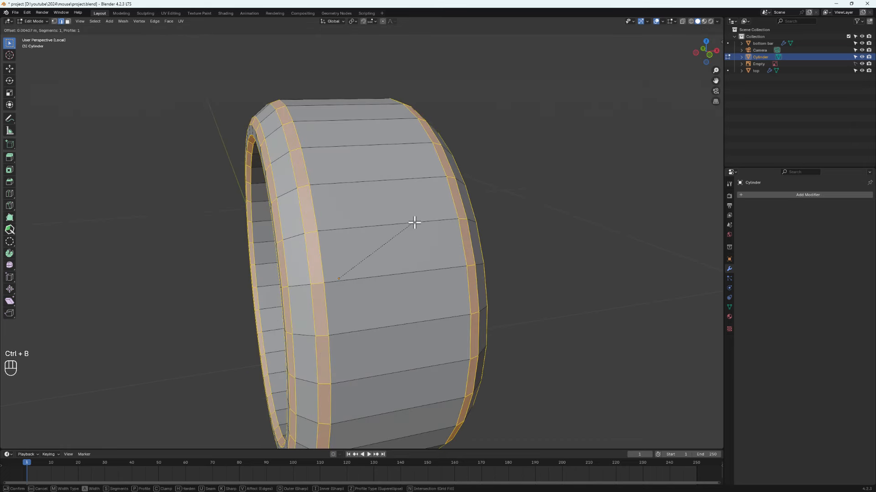
scroll(413, 223, up, 1)
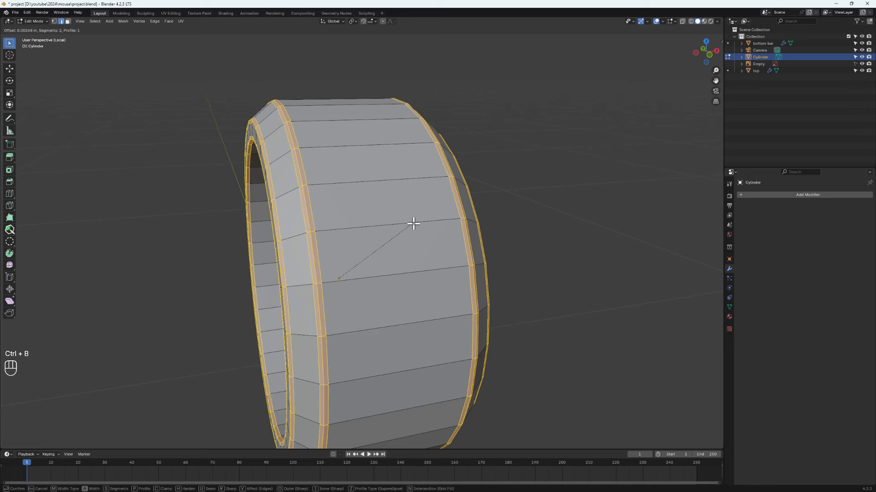
click(414, 223)
key(Tab)
scroll(417, 233, down, 3)
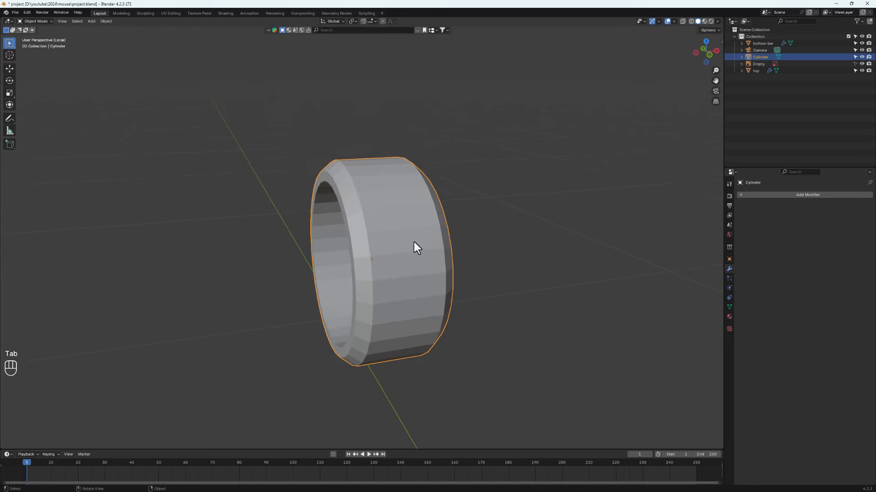
- Add a Subdivision Surface modifier to the wheel cylinder and shade it smooth
click(798, 195)
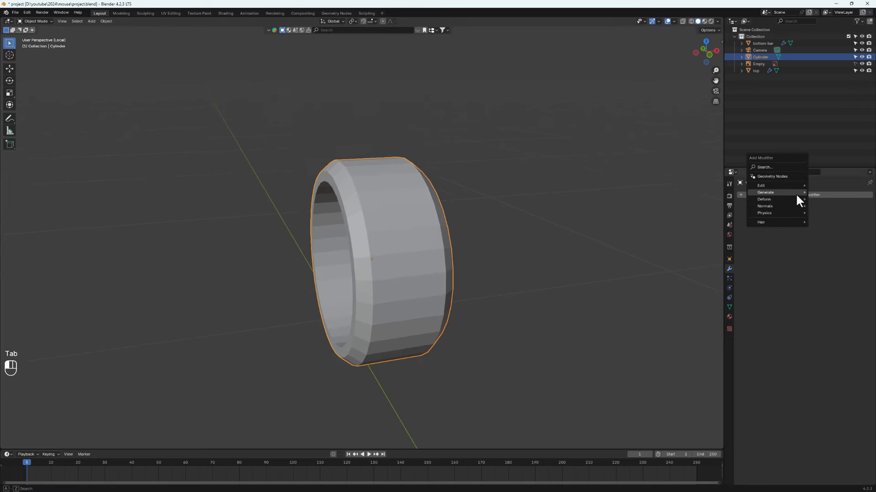
mouse_move(795, 194)
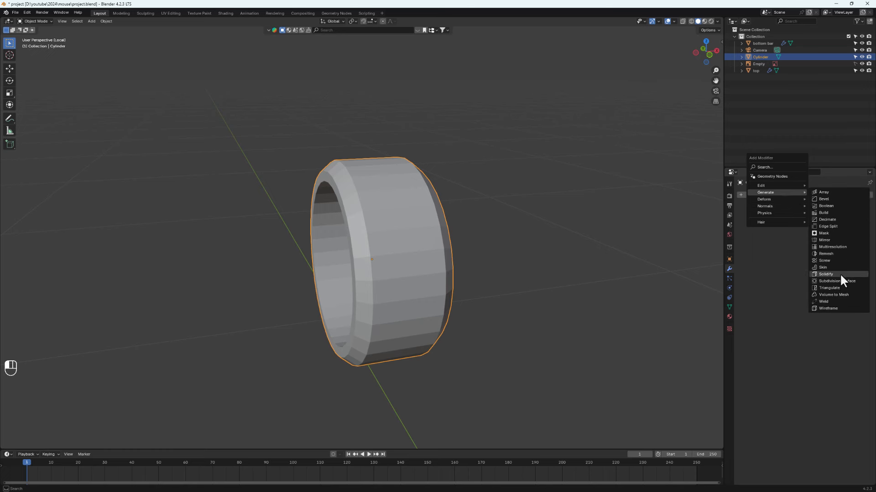
click(844, 280)
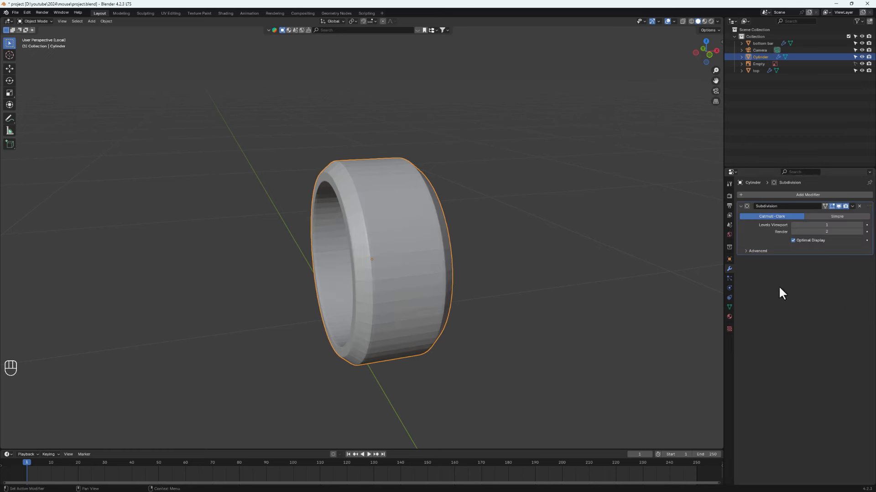
middle_drag(592, 271, 344, 237)
right_click(384, 239)
click(385, 242)
- Select the wheel's outer tread face loop in Edit Mode and inset it by about 0.005 m
key(Tab)
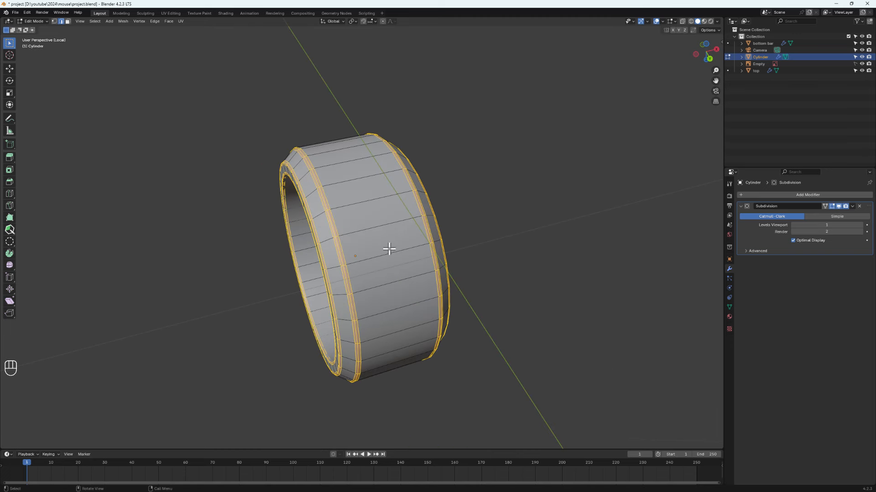
key(3)
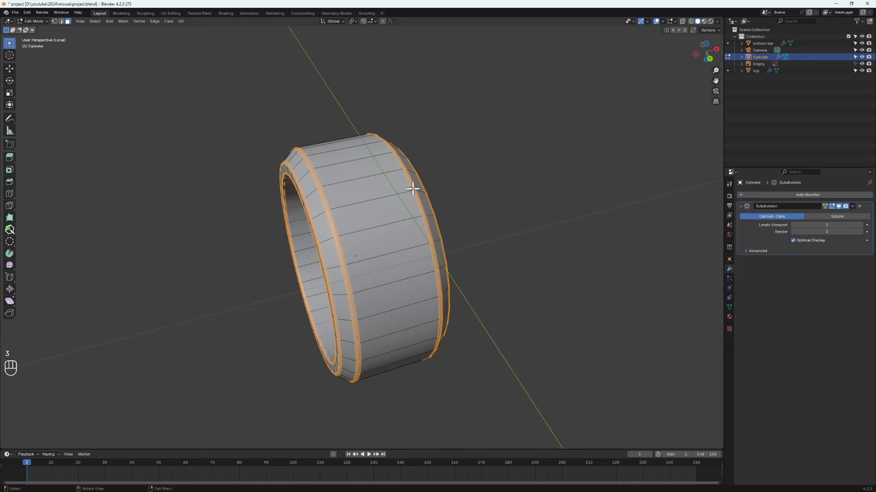
click(364, 204)
alt+click(364, 204)
middle_drag(363, 203, 330, 204)
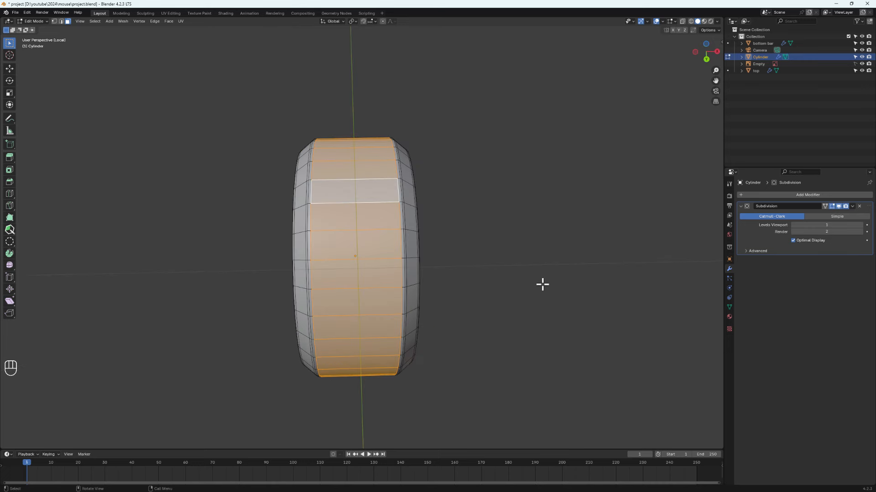
key(i)
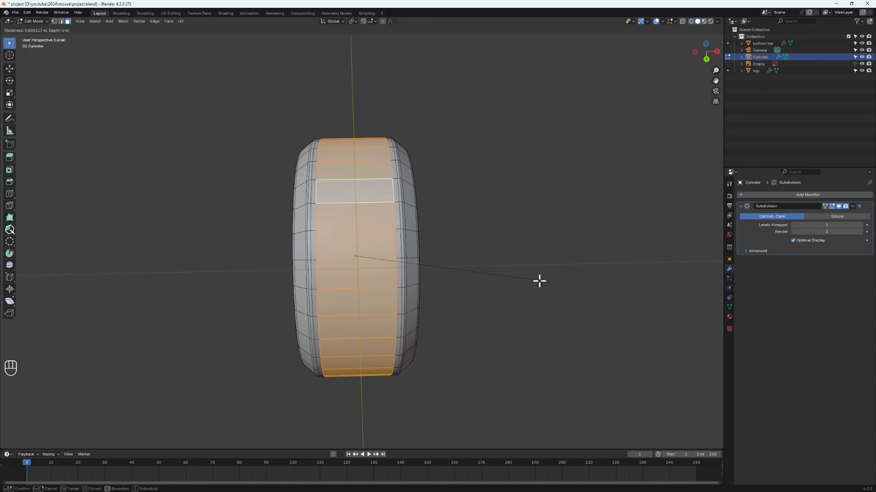
click(509, 281)
- Inset the tread faces again by about 0.0055 m with Individual enabled, comparing the result with the option off
key(i)
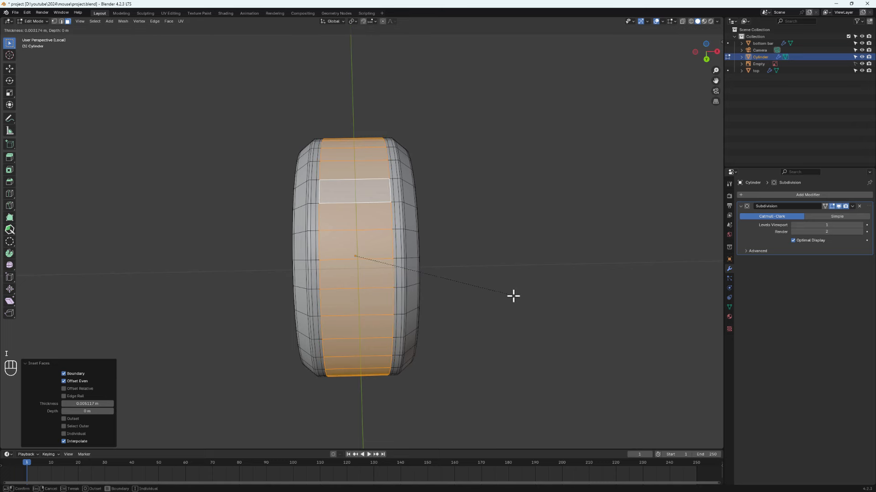
key(i)
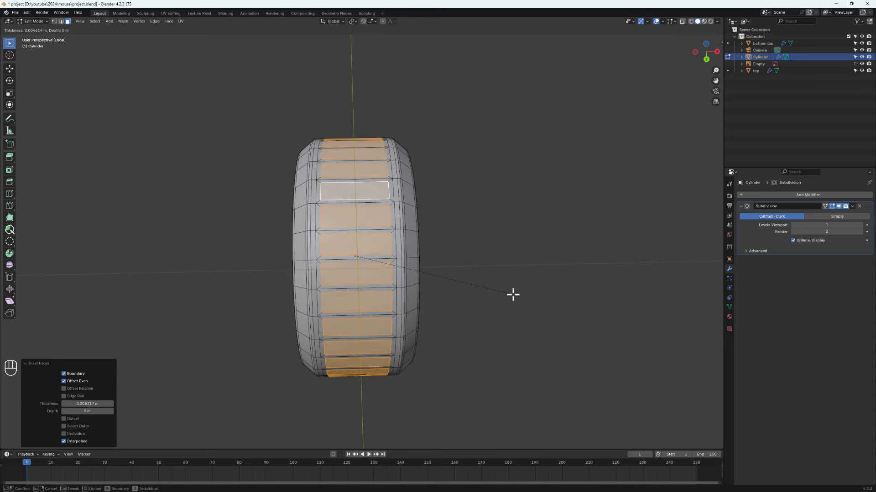
click(511, 294)
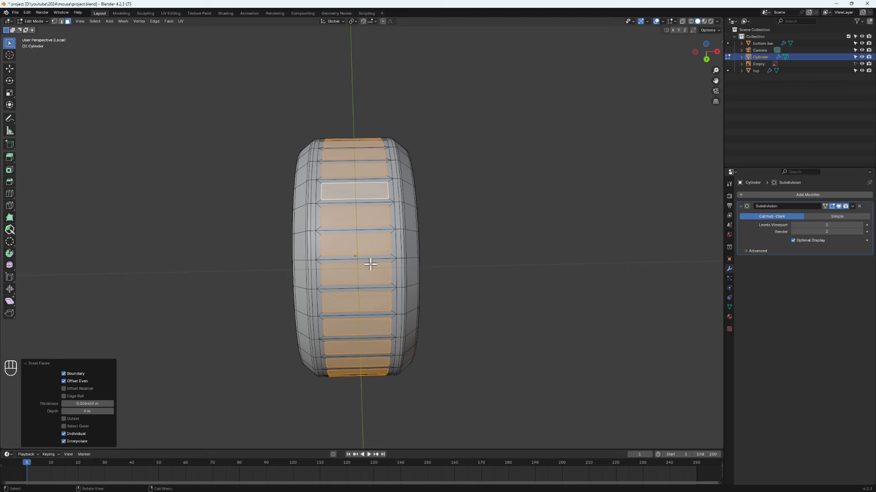
click(63, 434)
click(63, 433)
click(63, 433)
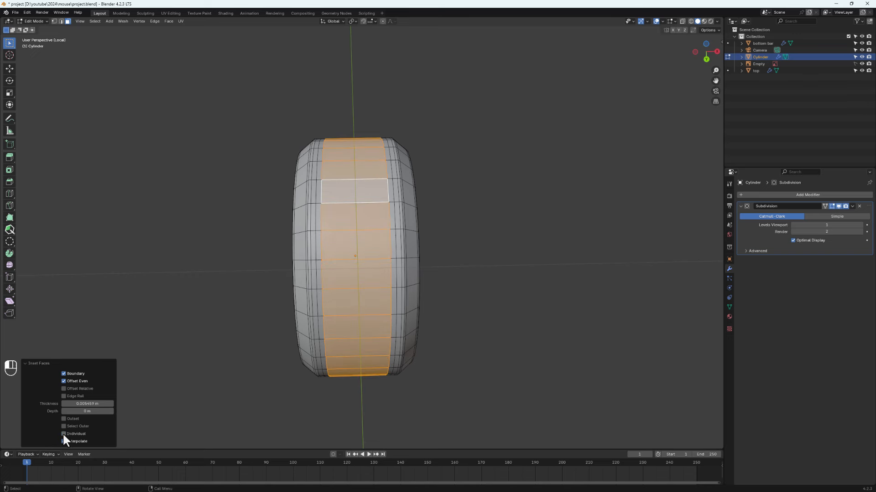
click(64, 434)
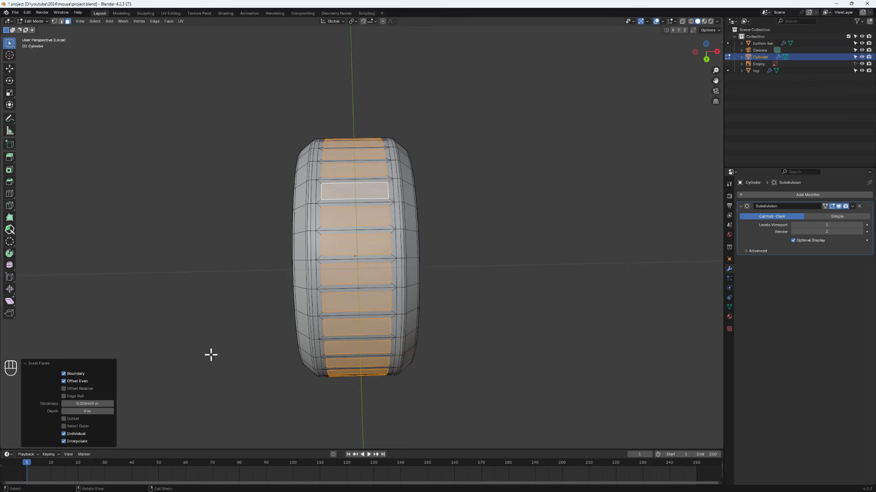
- Adjust the inset depth to raise the individual tread faces outward as ridges, and check the shape in Object Mode
drag(83, 411, 102, 412)
middle_drag(414, 361, 289, 309)
key(Tab)
key(Tab)
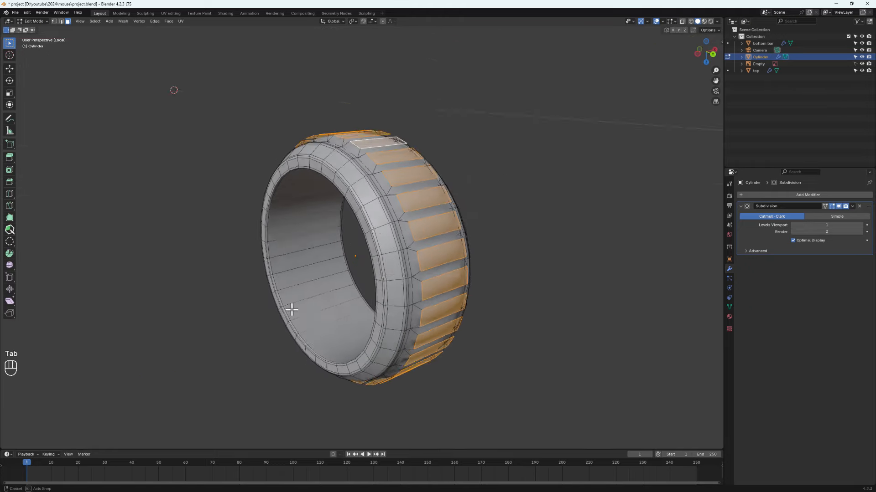
- Hide the subdivision in Edit Mode, select the wheel's inner face loop and grow the selection by one ring on both sides
scroll(296, 303, up, 6)
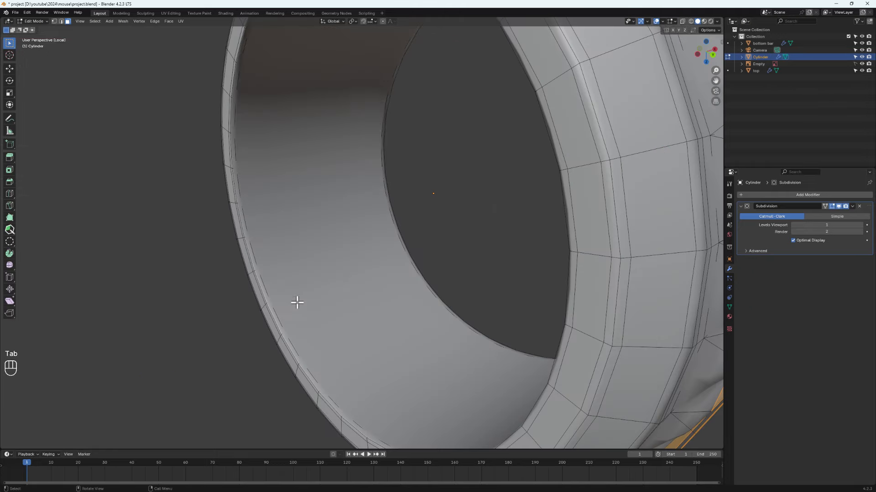
click(326, 258)
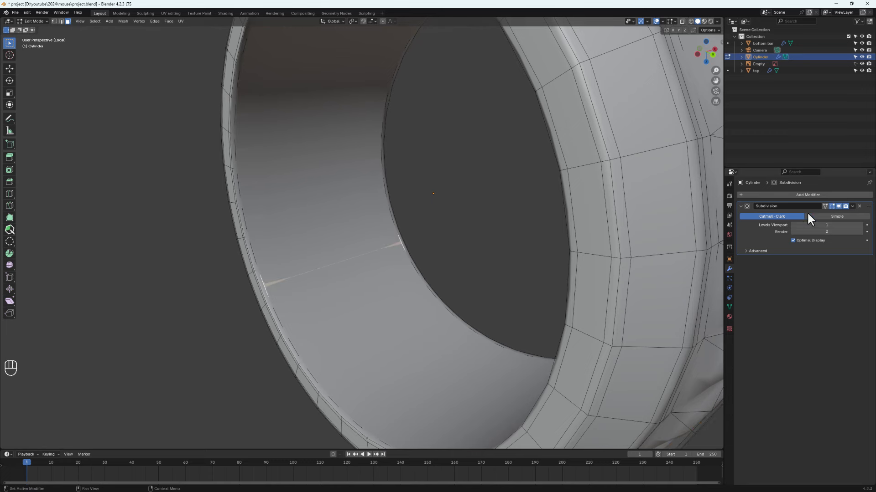
click(831, 206)
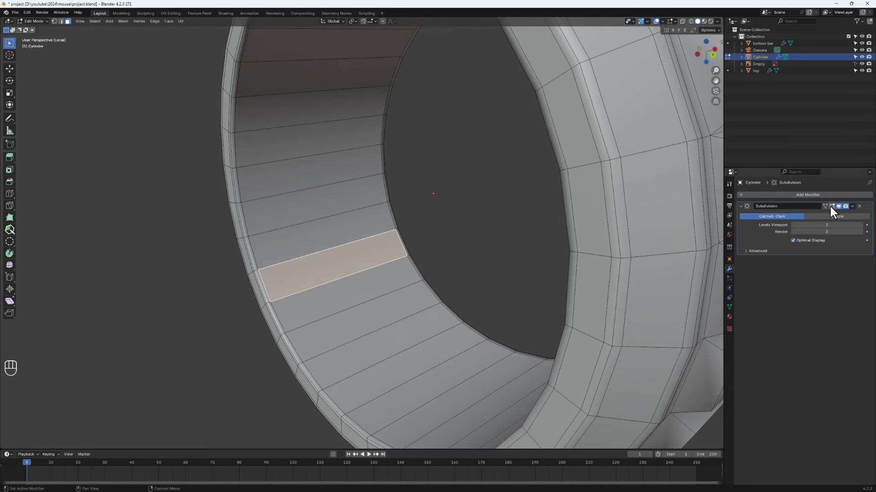
alt+click(319, 245)
scroll(296, 257, up, 2)
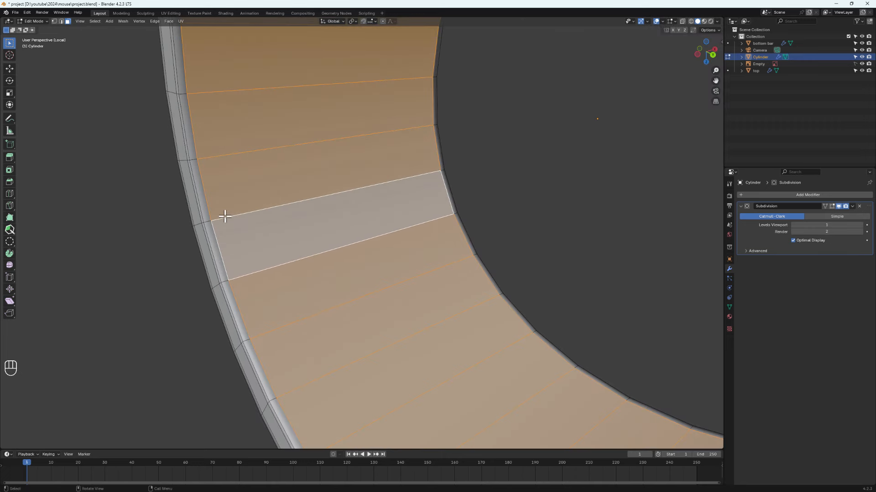
key(ctrl+KP_Add)
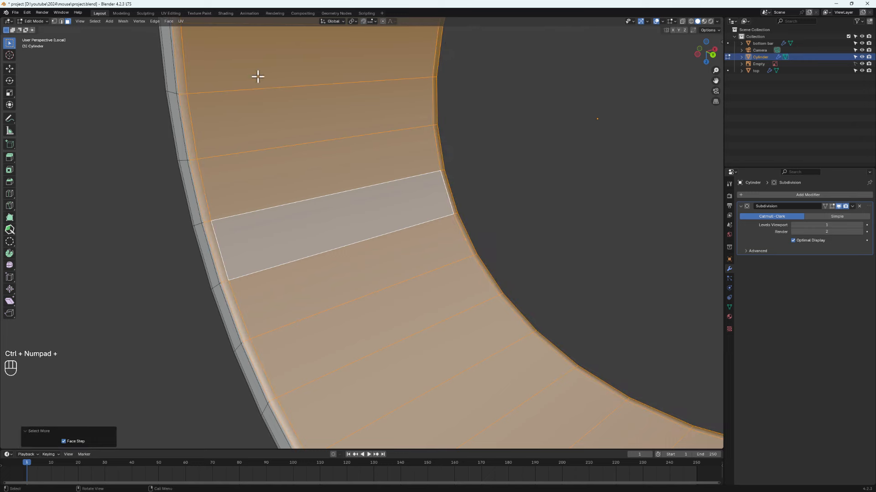
scroll(355, 124, down, 2)
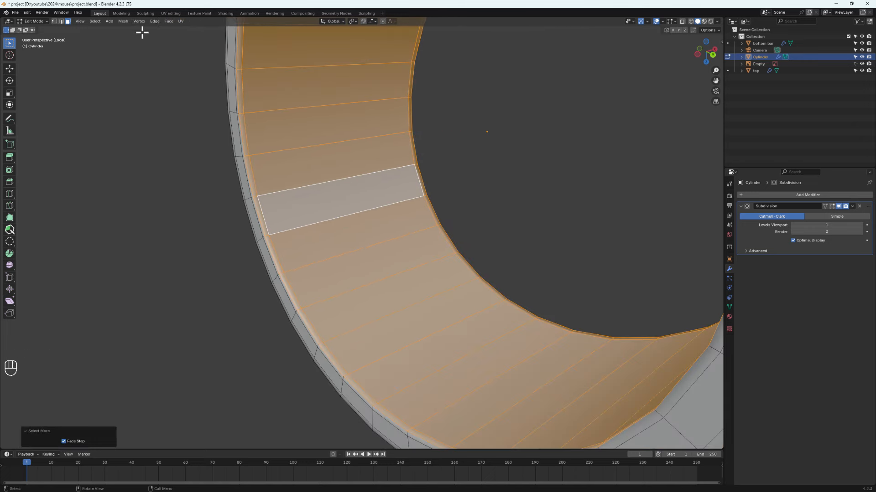
click(96, 21)
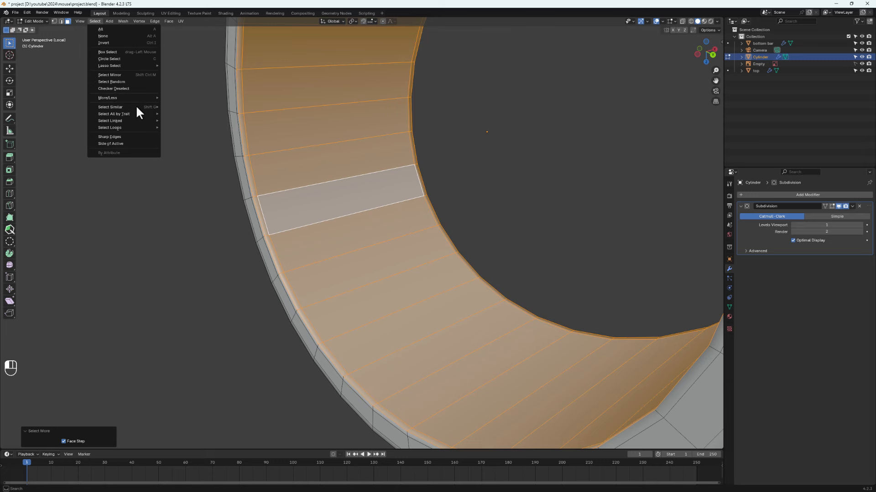
mouse_move(144, 97)
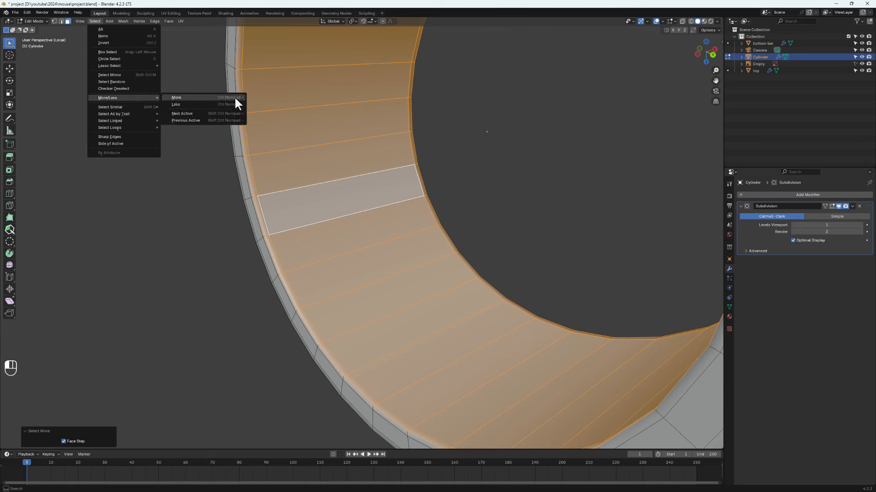
scroll(321, 176, down, 4)
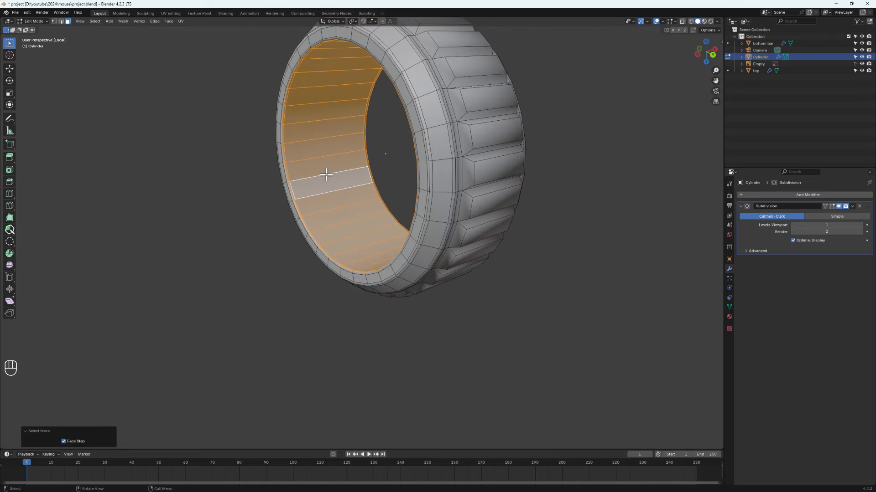
- Duplicate the selected inner faces in place and separate them into a new object
middle_drag(324, 176, 344, 138)
key(shift+d)
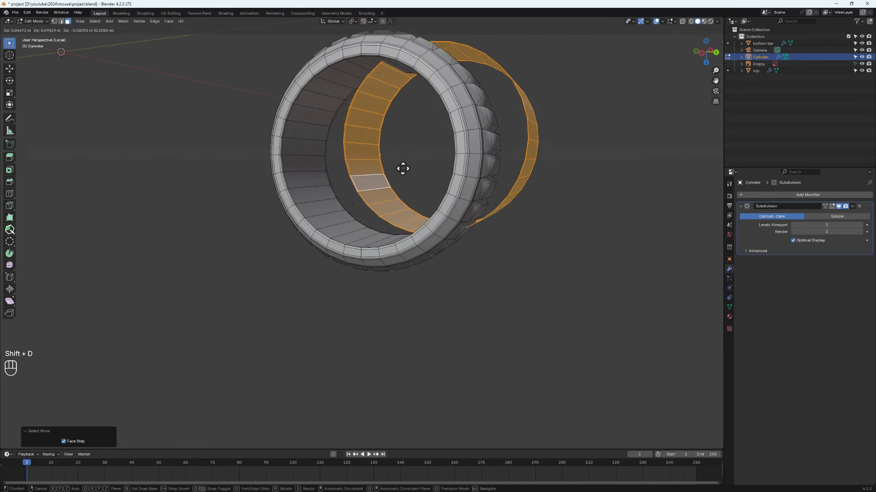
right_click(379, 165)
key(p)
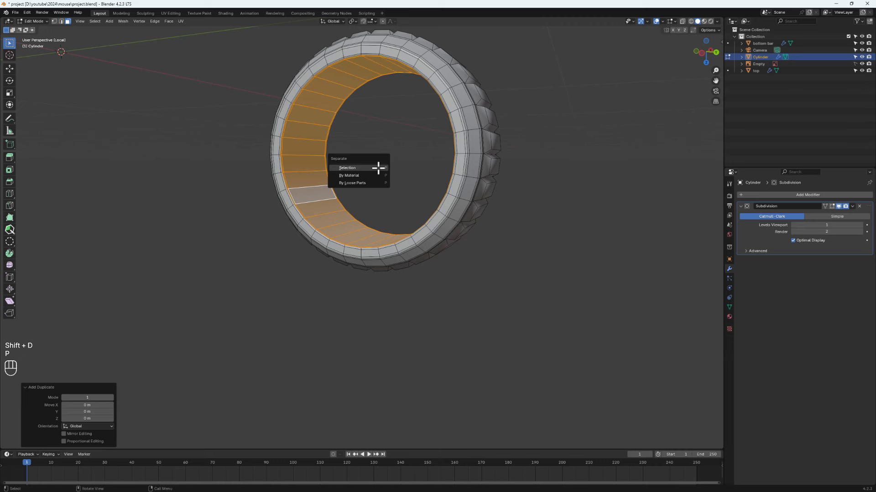
click(378, 168)
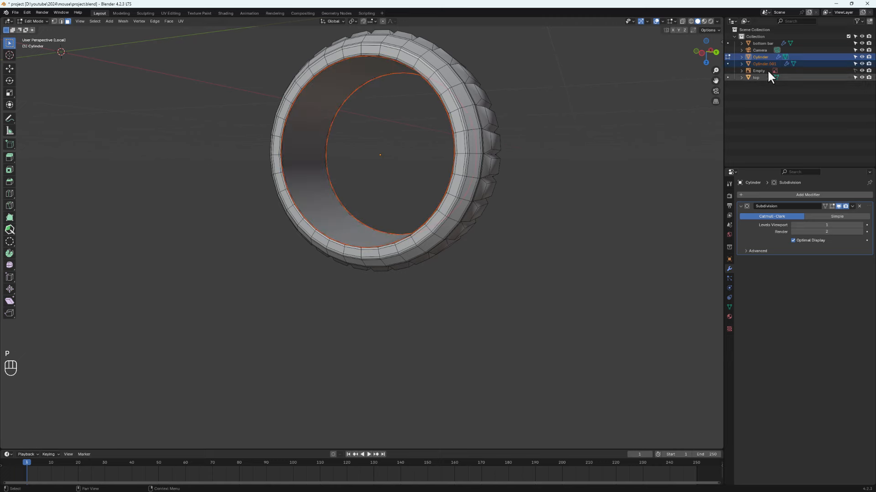
- Return to Object Mode and rename the original Cylinder object to "wheel outer"
key(Tab)
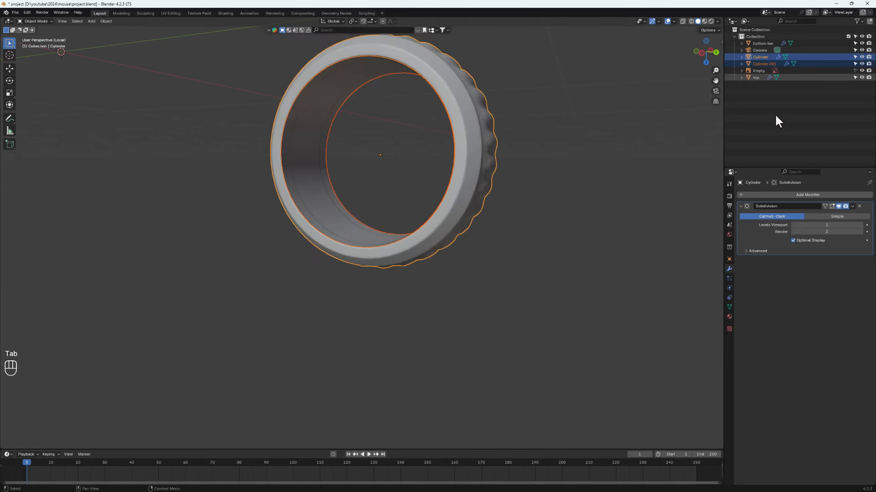
click(762, 64)
click(764, 58)
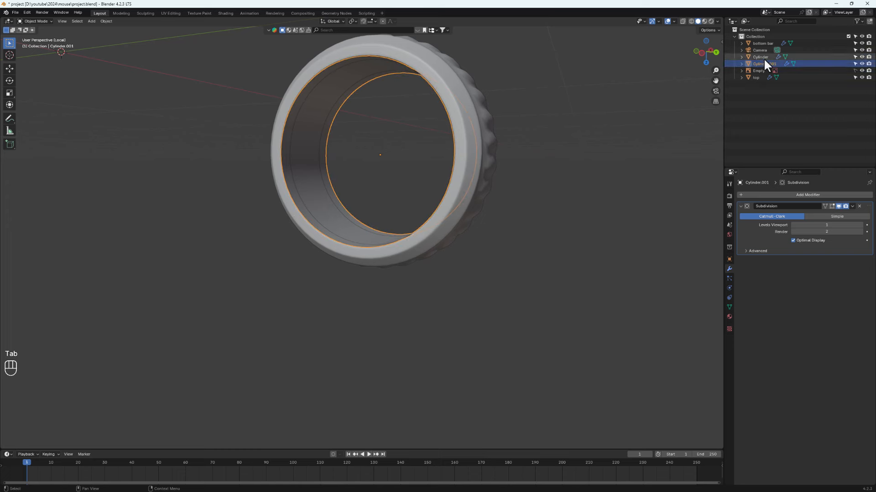
double_click(764, 57)
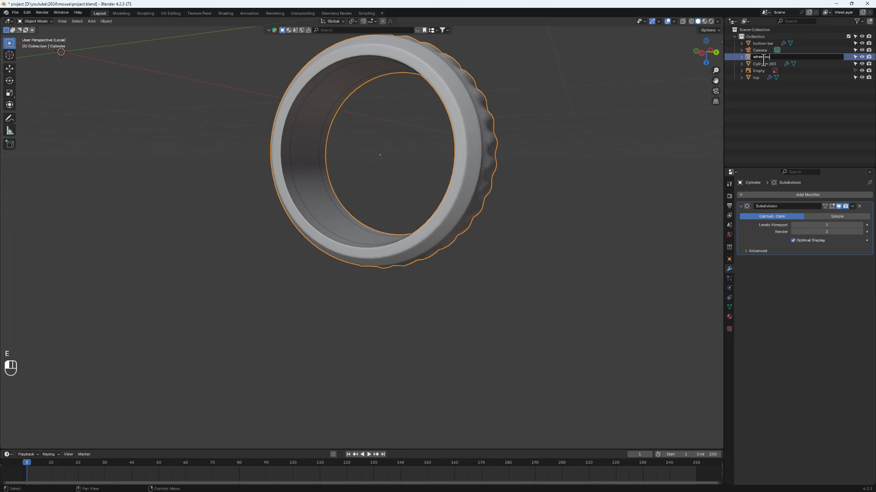
key(Return)
- Rename the separated Cylinder.001 object to "wheel inner"
click(764, 57)
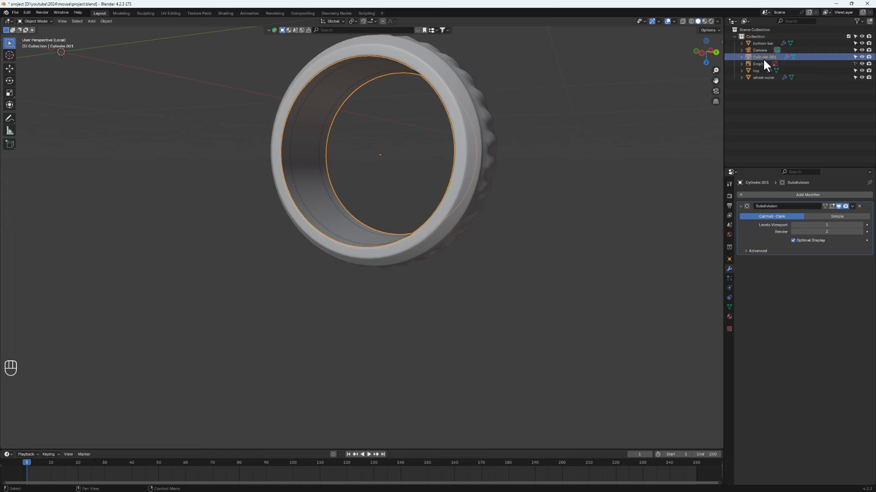
double_click(763, 57)
text(wh)
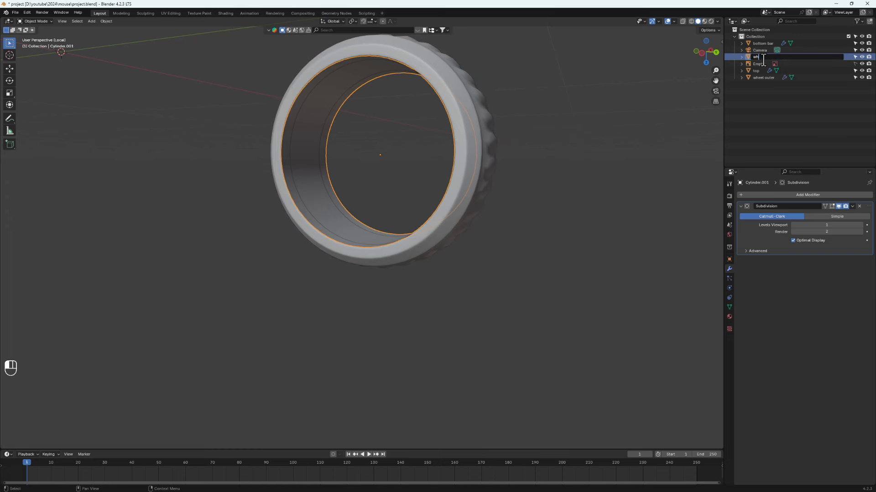
text(r)
key(BackSpace)
key(BackSpace)
text(eel inner)
key(Return)
- Enter Edit Mode on the wheel inner object and isolate it in local view
middle_drag(434, 163, 304, 215)
scroll(323, 226, up, 3)
key(Tab)
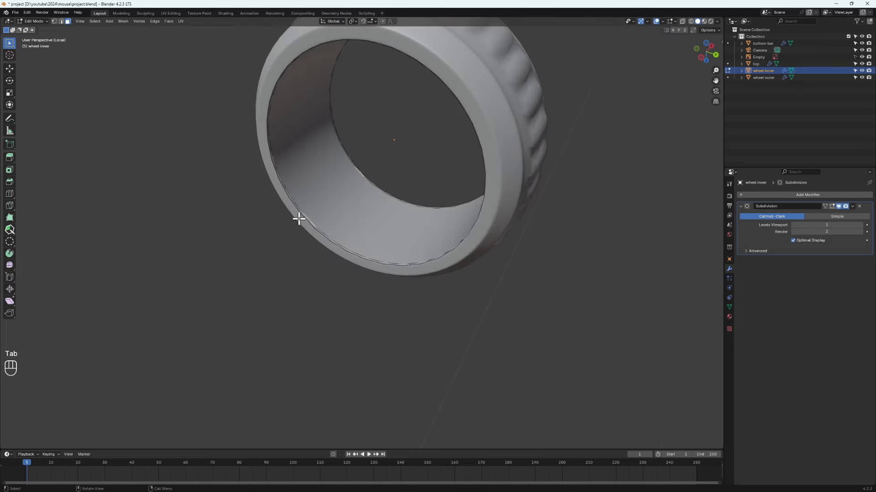
scroll(299, 219, up, 4)
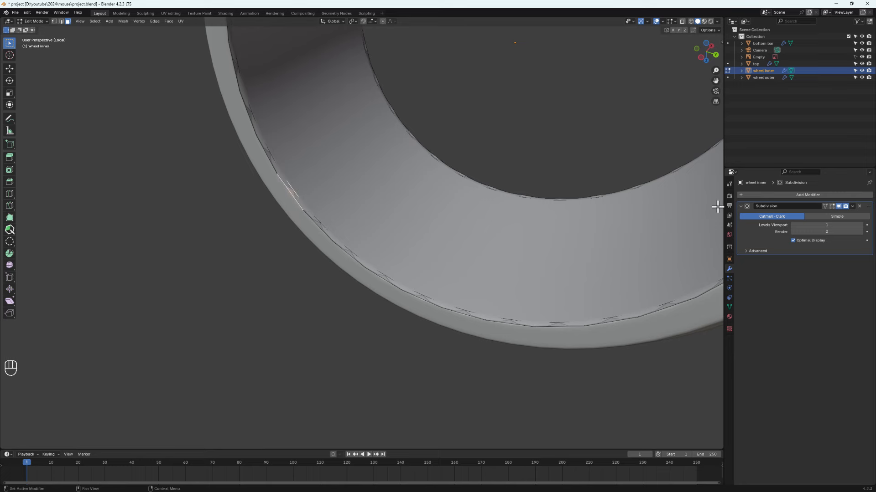
scroll(278, 189, down, 3)
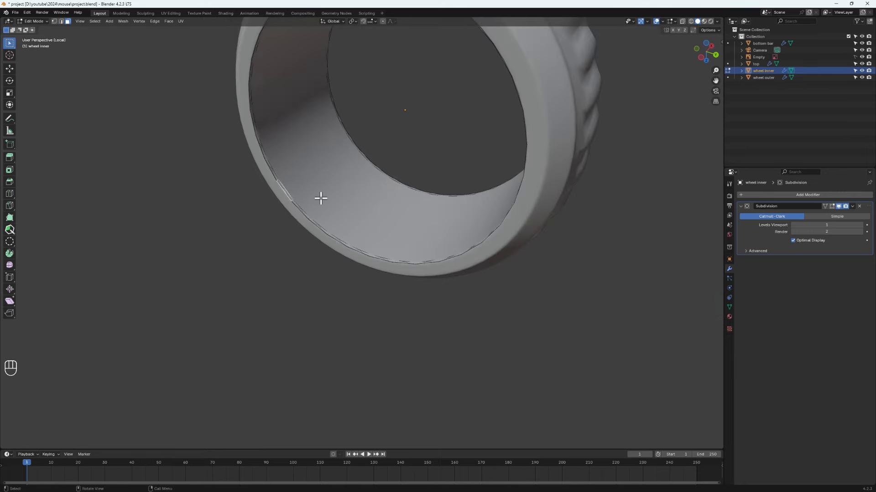
key(KP_Divide)
key(KP_Divide)
- Add a centred edge loop around the middle of the wheel inner ring with Loop Cut
middle_drag(308, 210, 214, 261)
key(2)
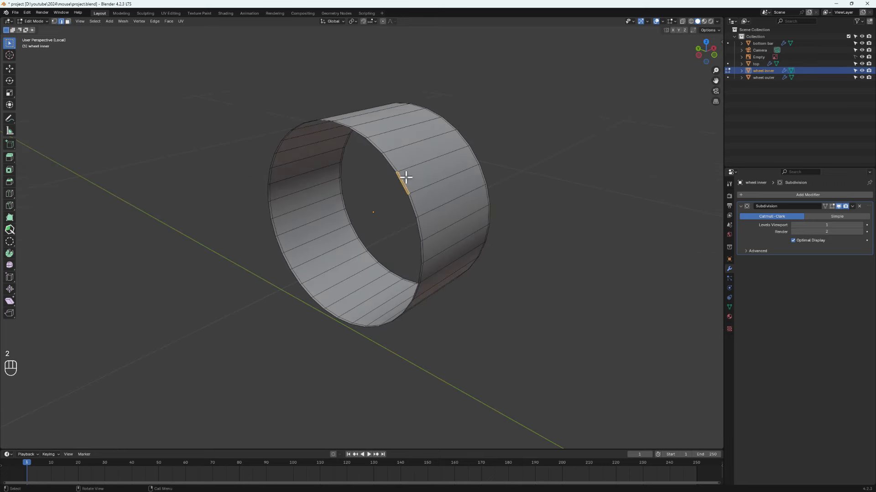
alt+click(389, 166)
middle_drag(389, 166, 350, 191)
key(ctrl+r)
click(423, 174)
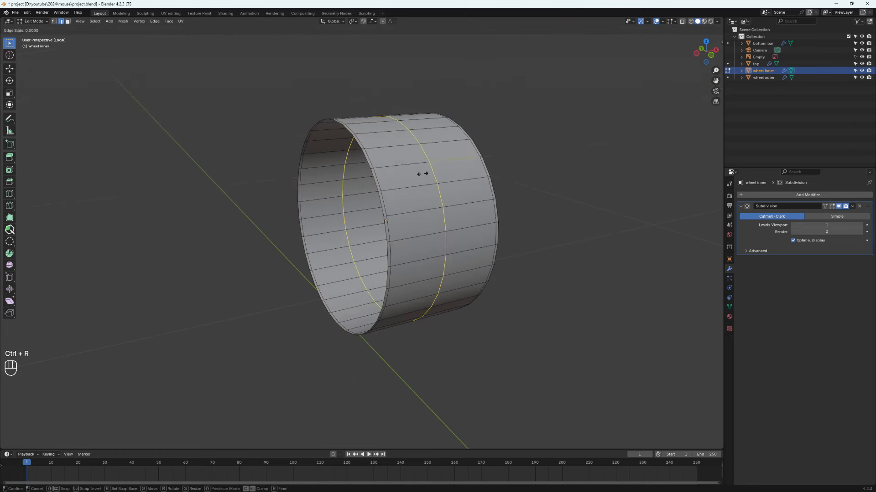
right_click(420, 176)
scroll(426, 178, up, 2)
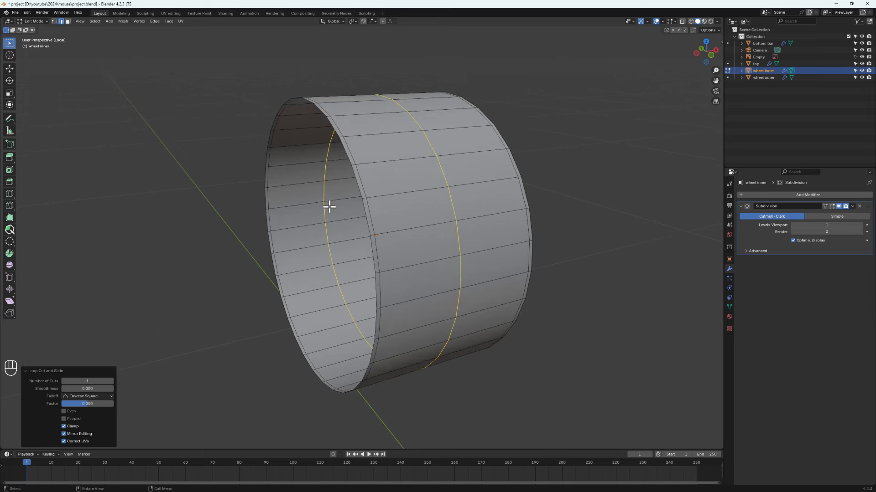
- Extrude one open rim edge loop of the inner ring inward, scaling it to about 0.813
drag(352, 180, 354, 178)
middle_drag(354, 180, 377, 206)
key(e)
key(s)
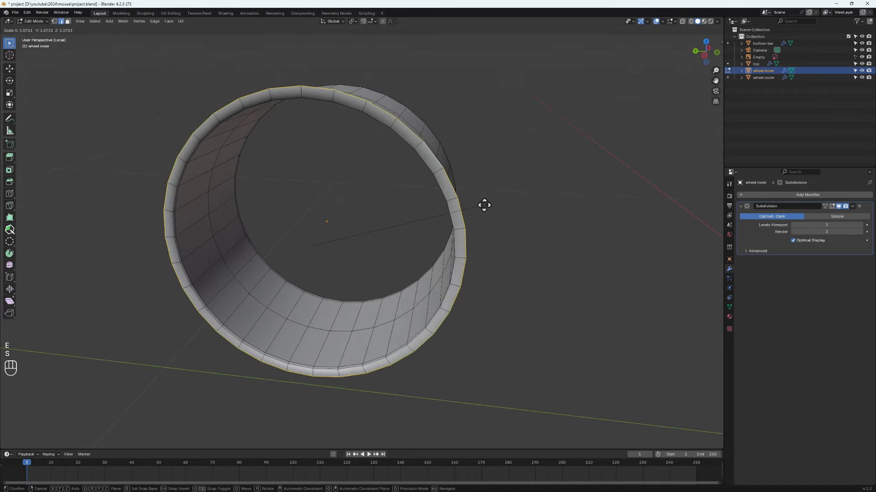
click(441, 209)
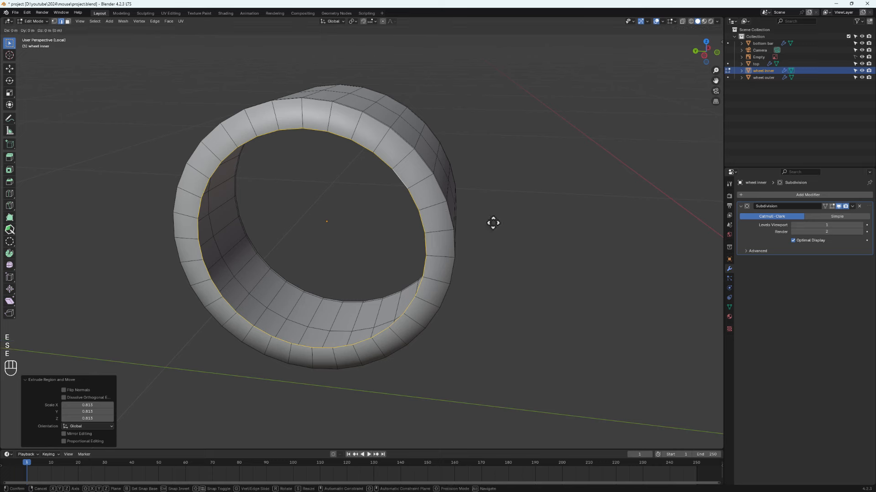
- Extrude the rim loop inward again at a scale of about 0.547 and close the remaining hole with Grid Fill
key(s)
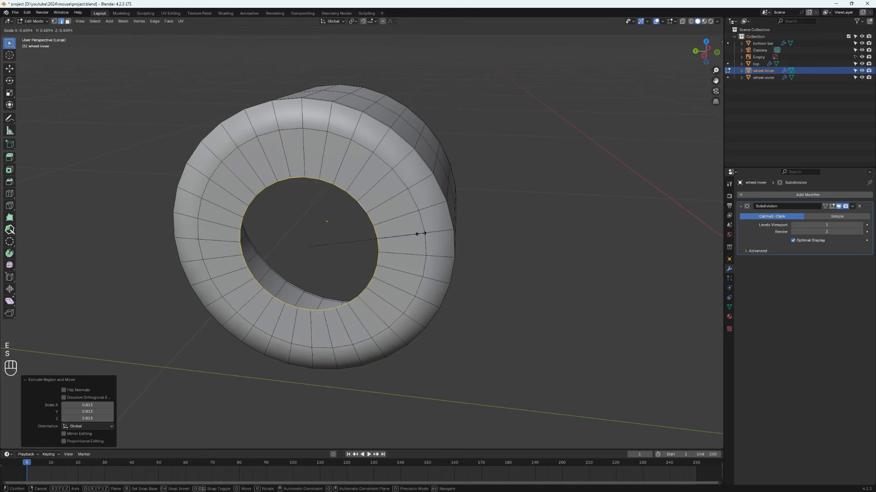
click(412, 235)
key(q)
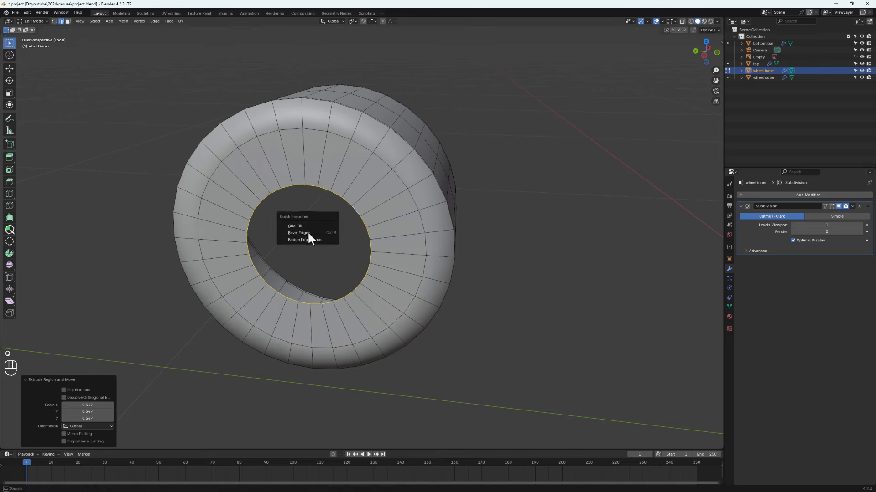
click(295, 226)
- Add a supporting edge loop on the capped face, slid close to its outer rim
middle_drag(340, 145, 351, 163)
key(ctrl+r)
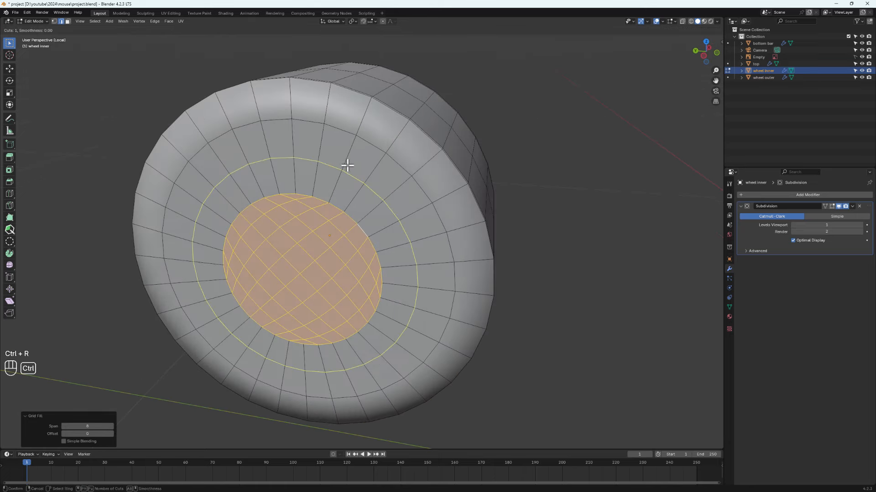
click(368, 114)
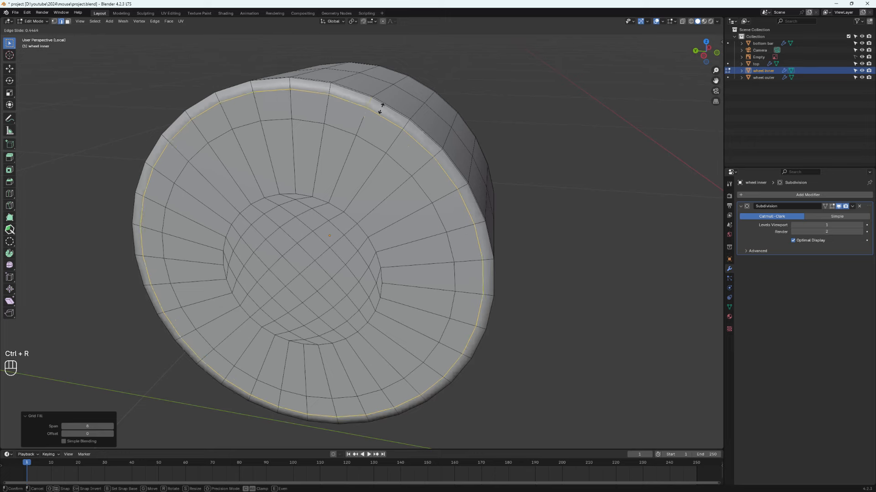
click(384, 104)
mouse_move(385, 102)
middle_down()
mouse_move(403, 151)
mouse_move(351, 156)
middle_up()
key(Tab)
key(Tab)
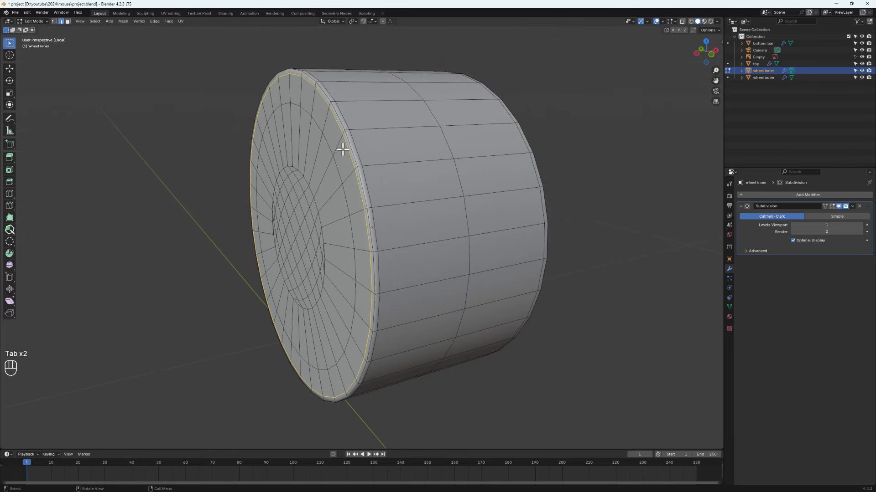
- Select the entire wheel inner mesh and apply Symmetrize to it
scroll(352, 168, down, 4)
key(Tab)
mouse_move(385, 190)
middle_down()
mouse_move(475, 182)
mouse_move(322, 210)
mouse_move(350, 193)
middle_up()
key(Tab)
key(a)
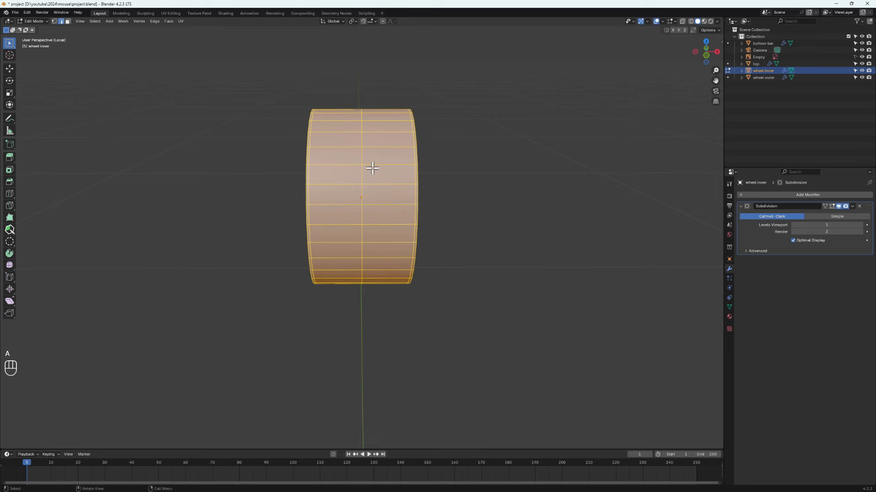
key(F3)
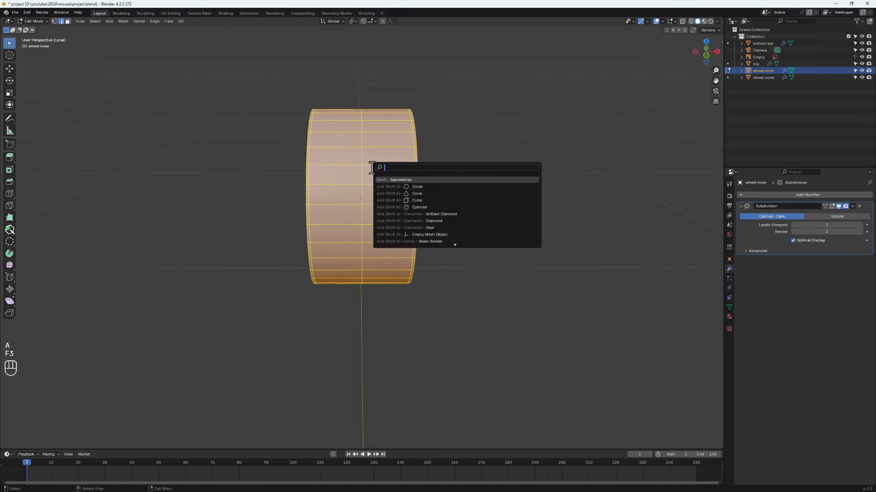
click(400, 179)
middle_drag(371, 191, 393, 199)
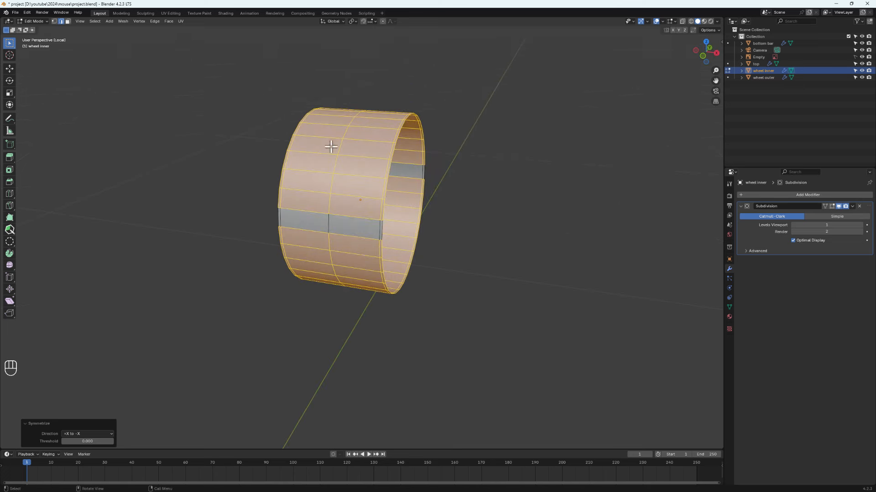
- Set the Symmetrize direction to -Z to +Z so the capped side is mirrored to the open side
scroll(344, 223, down, 5)
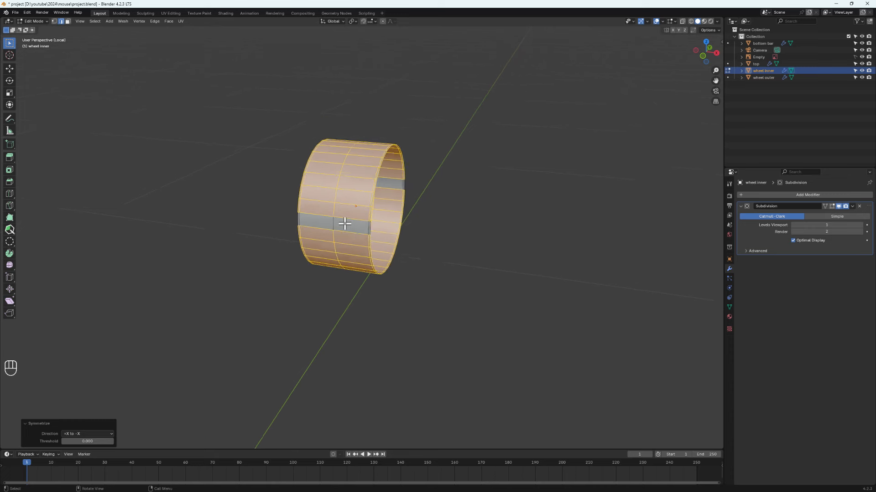
middle_drag(345, 229, 310, 392)
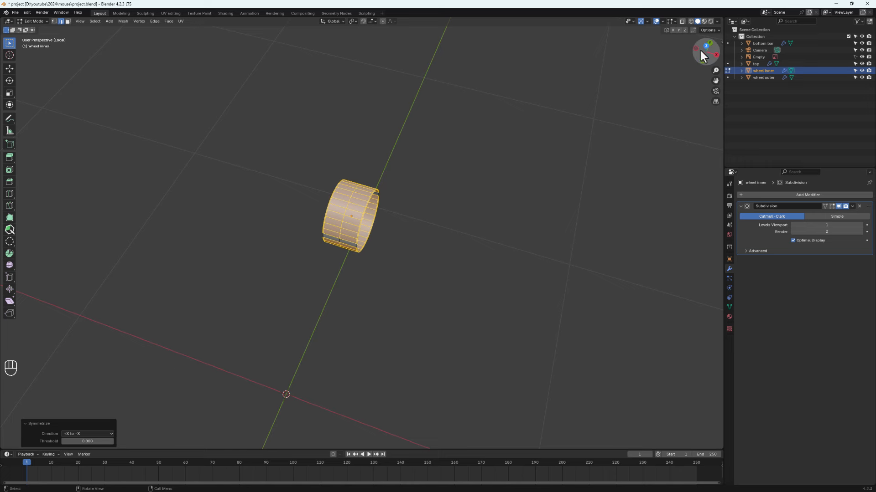
scroll(399, 281, up, 2)
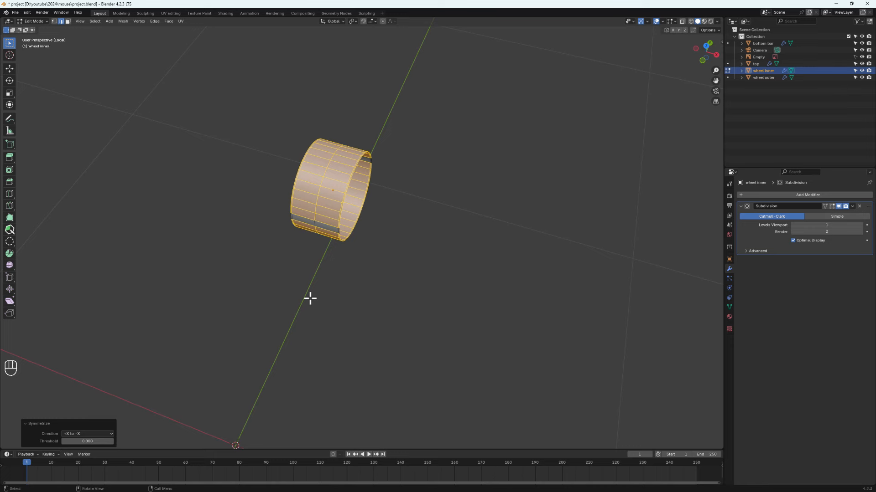
middle_drag(287, 281, 294, 240)
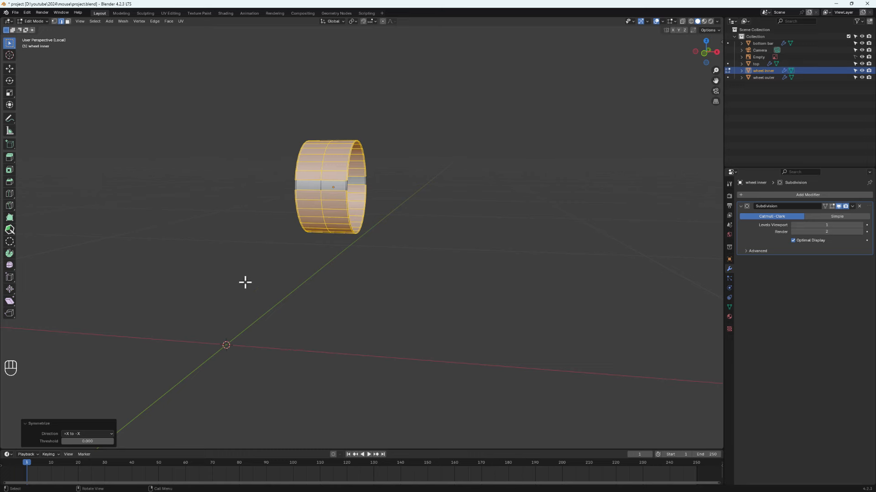
scroll(261, 311, down, 3)
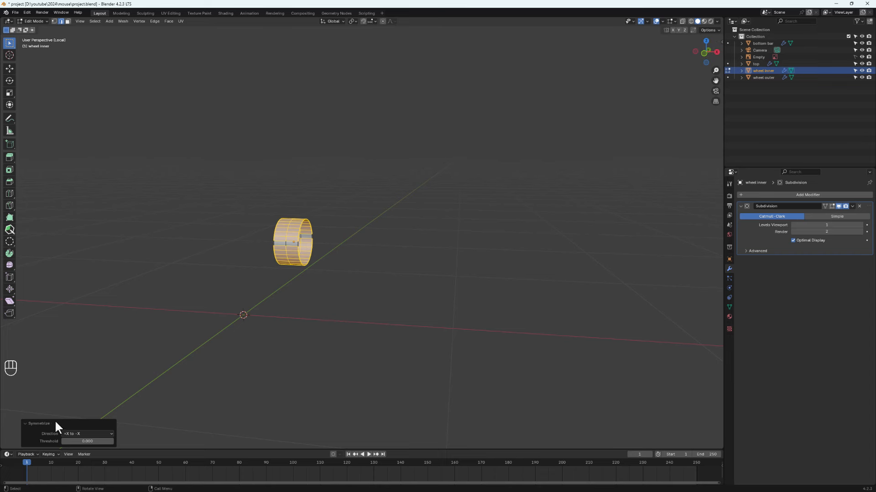
click(68, 434)
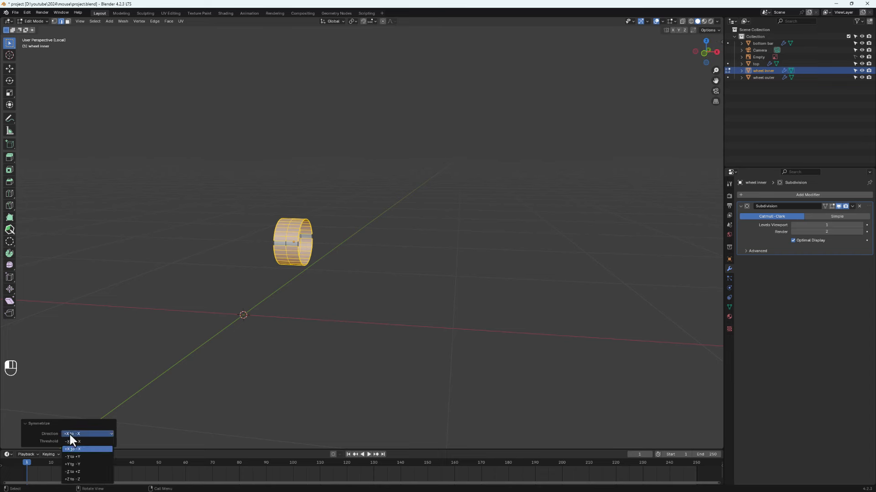
click(79, 472)
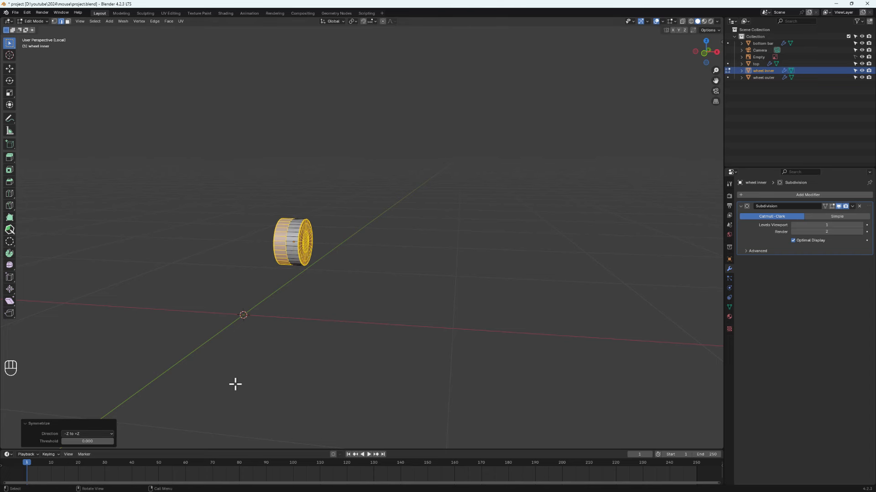
- Return to Object Mode, leave local view to show the whole mouse, and deselect the wheel
middle_drag(420, 271, 280, 300)
key(Tab)
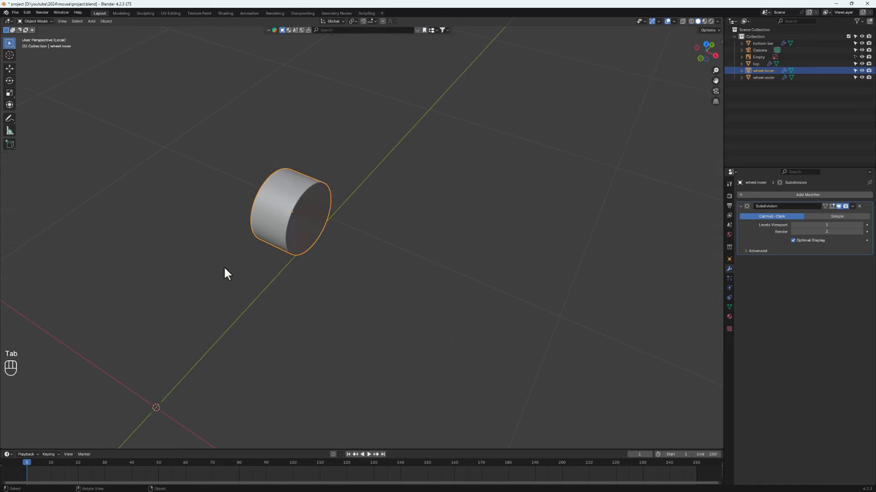
key(slash)
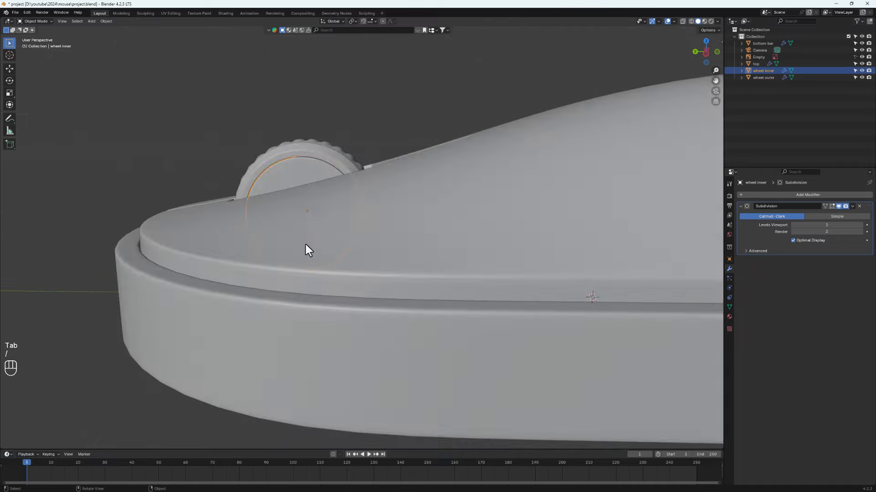
click(340, 106)
scroll(336, 132, down, 5)
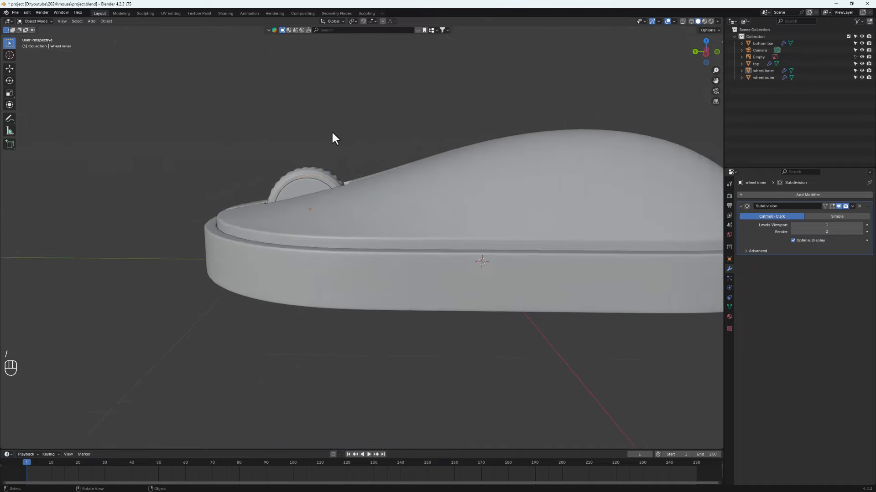
mouse_move(370, 144)
middle_down()
mouse_move(410, 180)
mouse_move(453, 162)
mouse_move(379, 180)
mouse_move(351, 208)
mouse_move(368, 174)
mouse_move(354, 123)
mouse_move(355, 137)
middle_up()
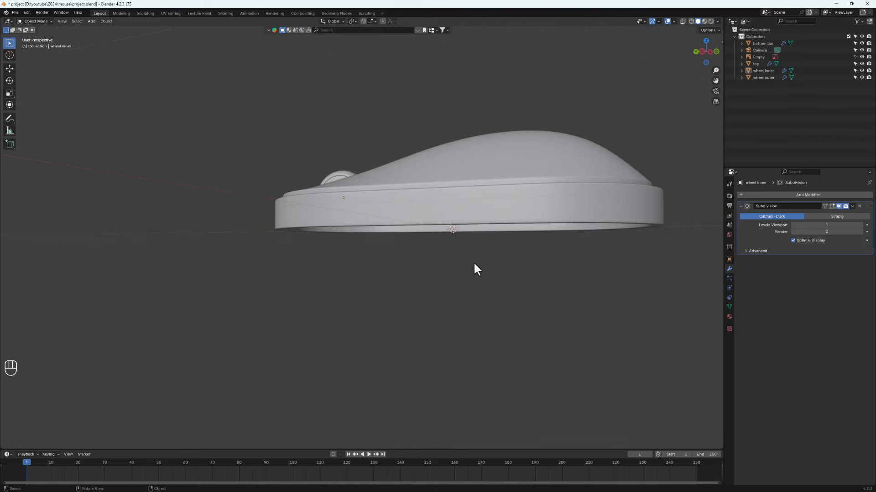
- Set the viewport to the bottom orthographic view rotated 180° with the whole mouse in frame
click(706, 62)
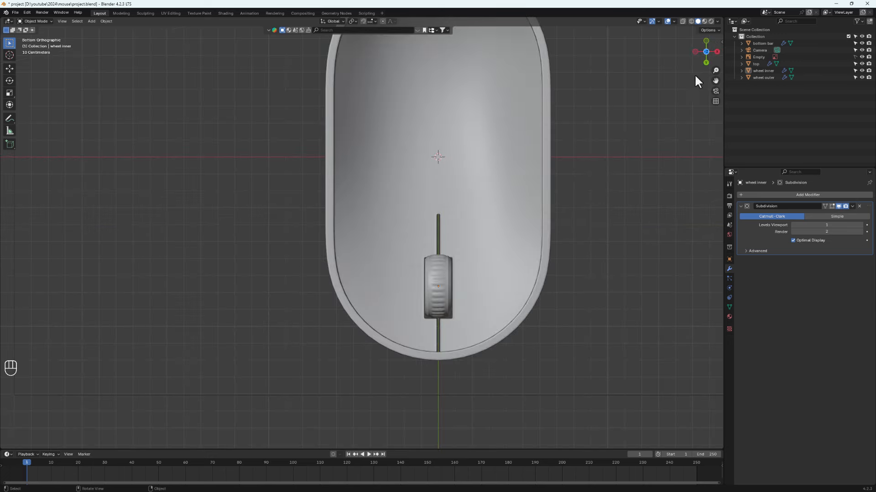
click(706, 51)
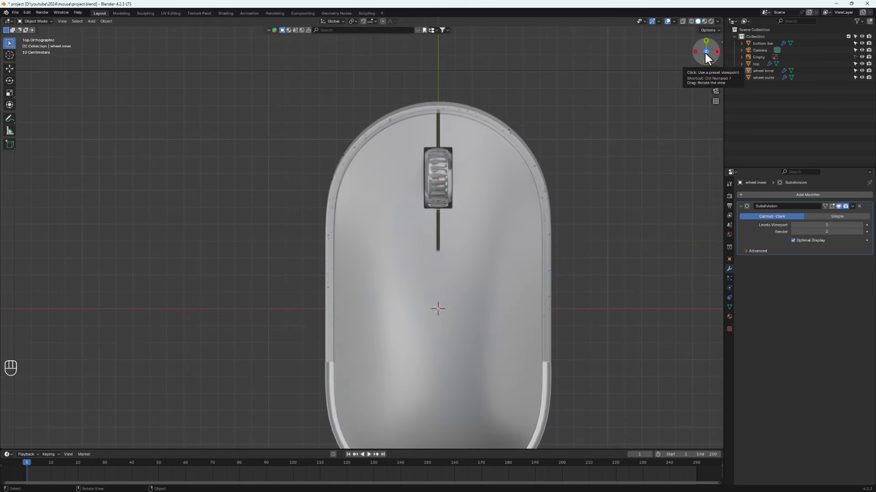
click(705, 52)
alt+middle_drag(497, 160, 387, 164)
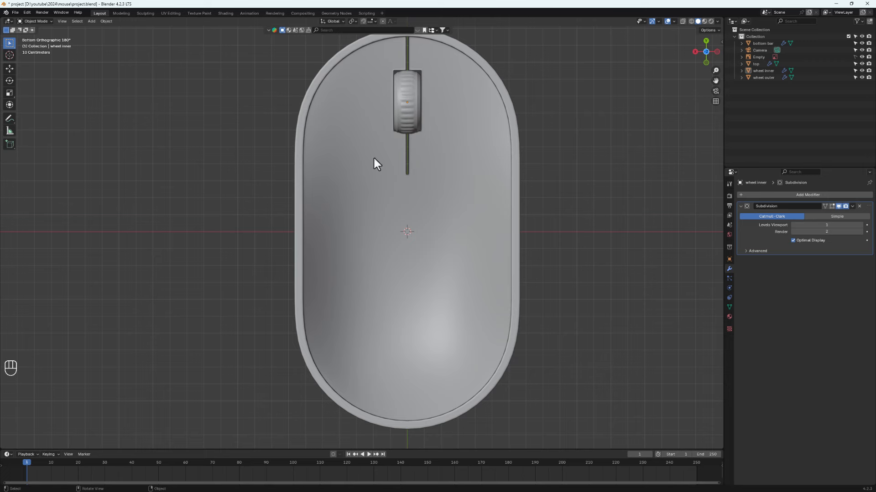
scroll(447, 174, down, 3)
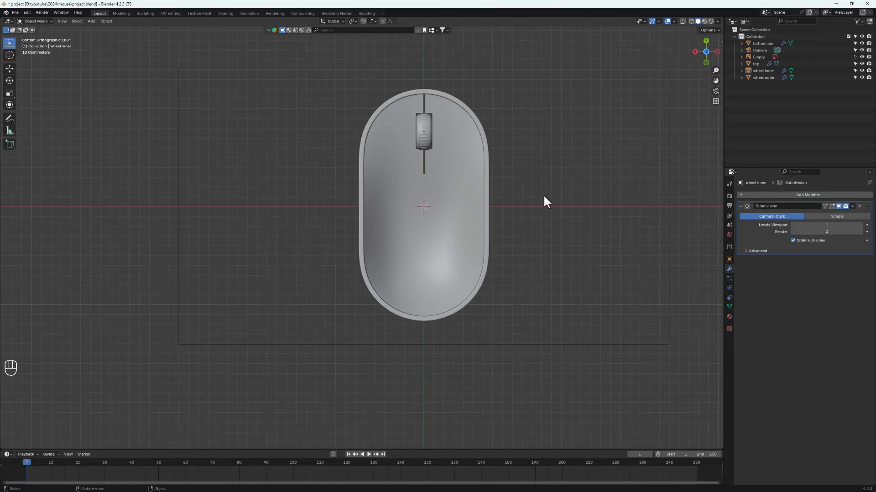
- Hide the existing Empty reference and add back.png as a reference image aligned to the bottom view
click(759, 57)
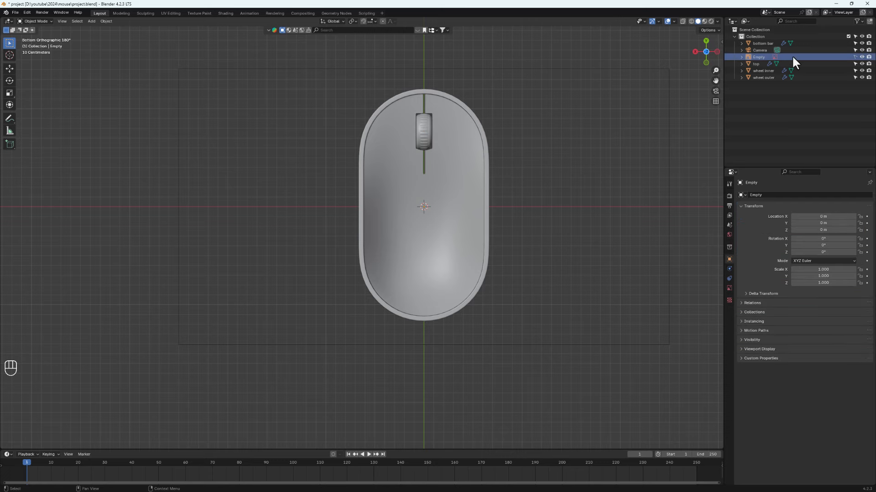
click(862, 57)
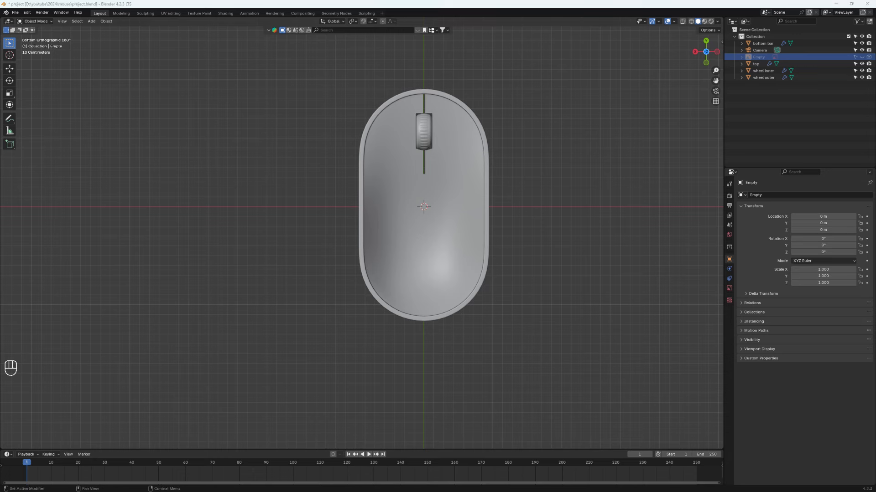
drag(433, 220, 431, 209)
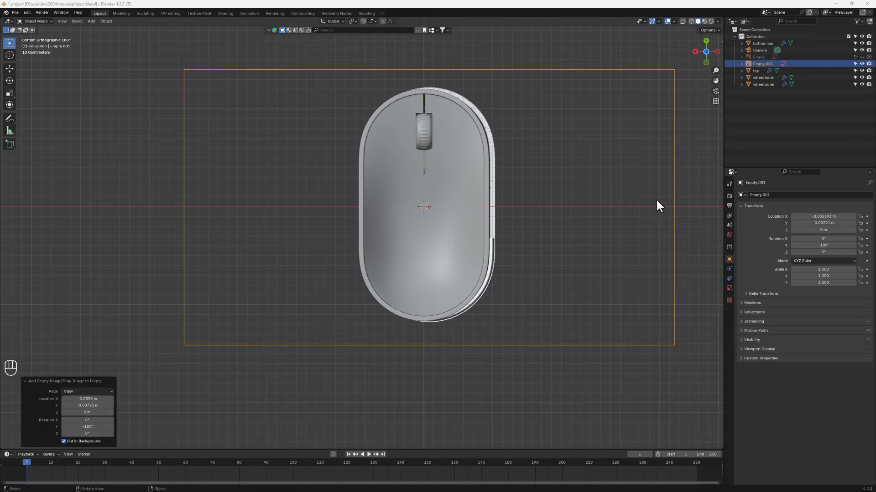
- Set the back.png reference's depth to Front, enable its opacity and lower it to about 0.44
click(728, 288)
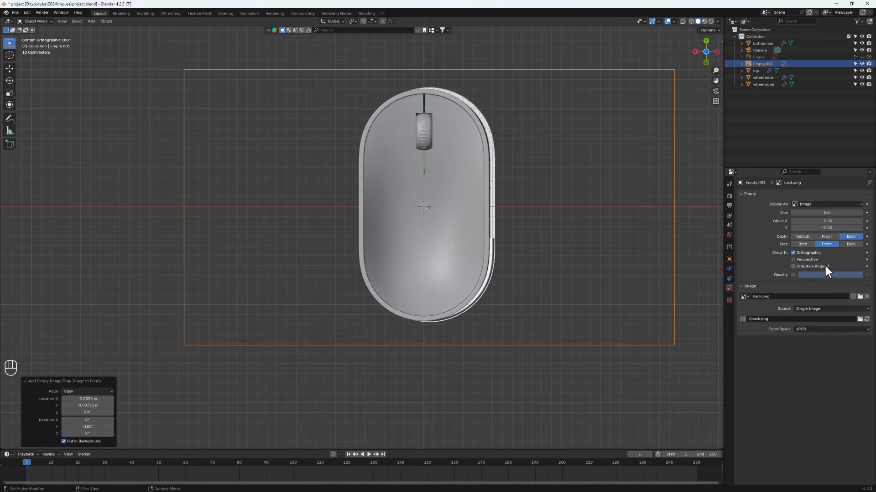
click(829, 236)
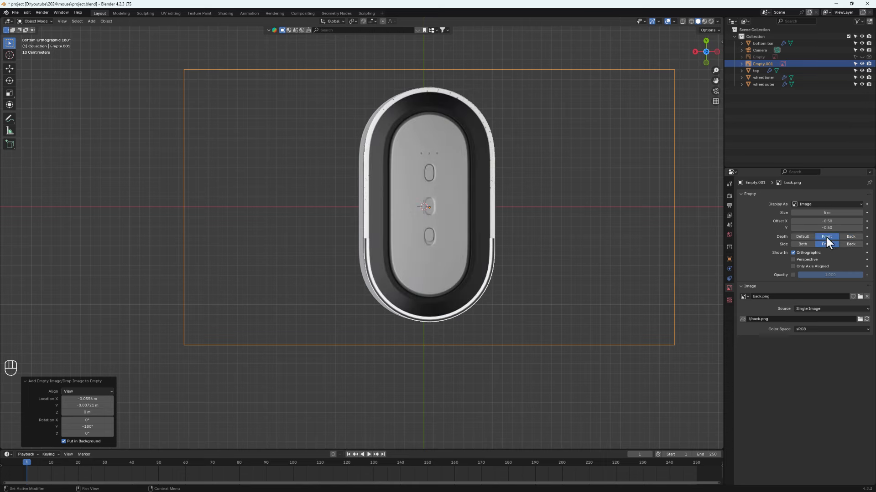
click(792, 275)
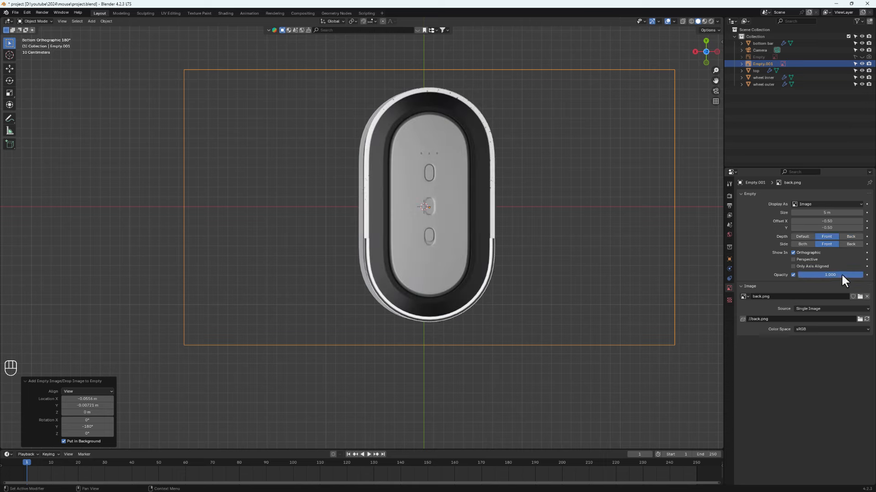
drag(841, 273, 804, 272)
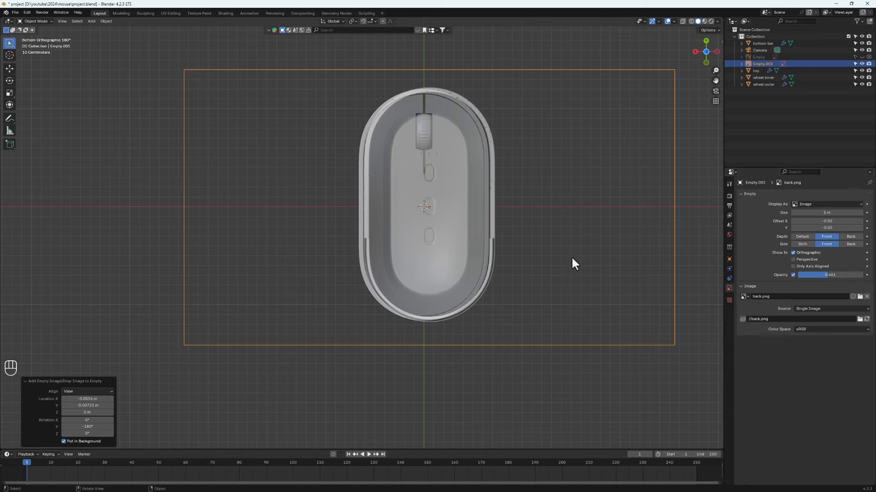
- Move the back.png reference about 0.059 m along X to centre it on the mouse and make it unselectable
key(g)
key(x)
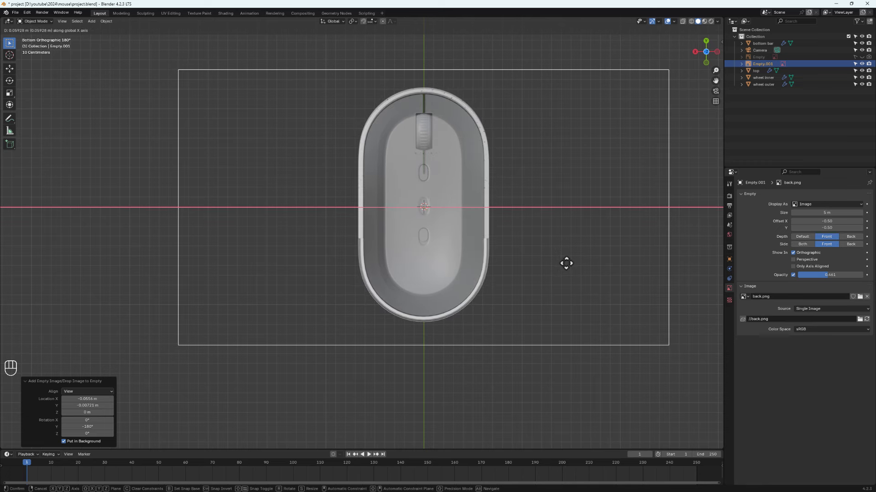
click(566, 263)
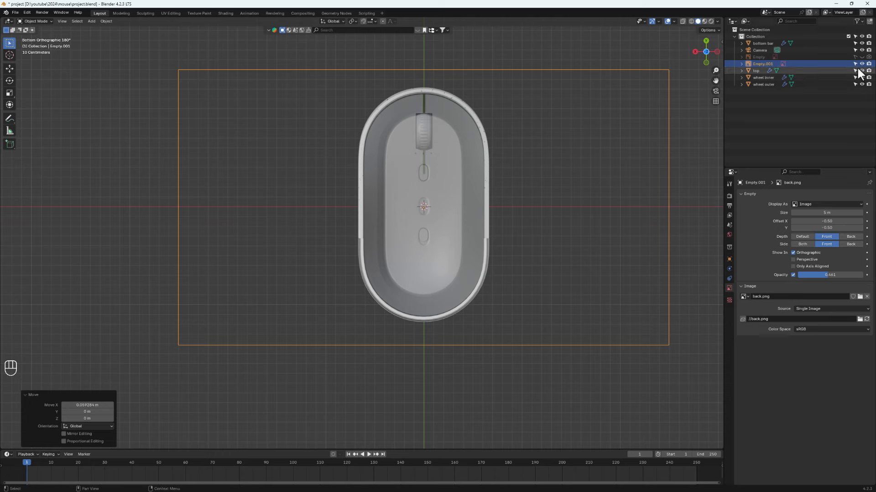
click(672, 138)
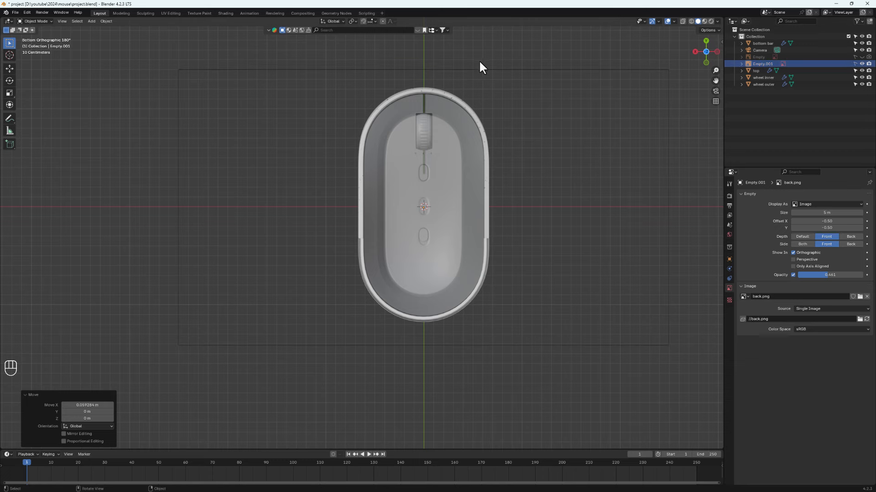
drag(538, 76, 617, 56)
- Select the edge loop along the inner side of the bottom bar's rim in Edit Mode
middle_drag(532, 162, 495, 171)
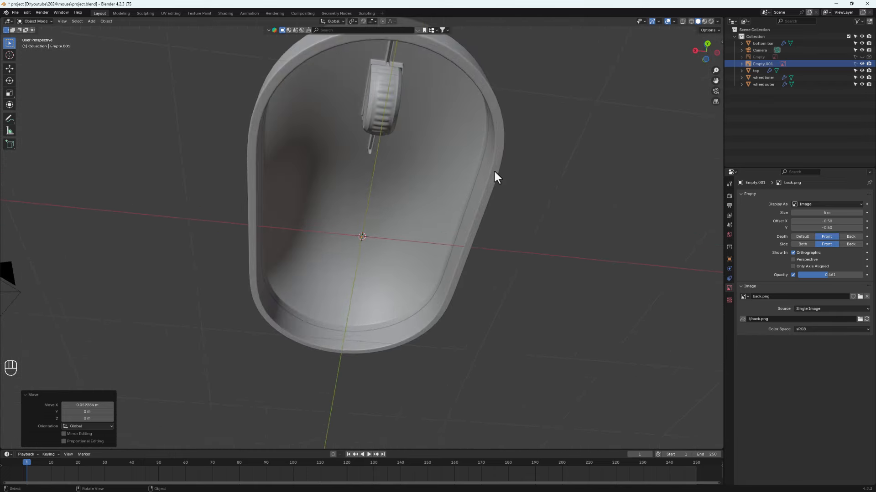
click(495, 172)
scroll(488, 174, up, 3)
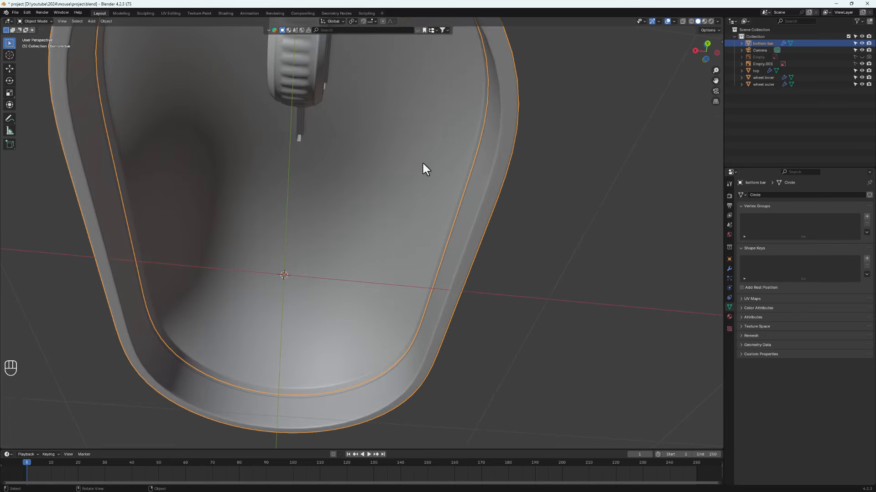
key(Tab)
middle_drag(485, 143, 497, 129)
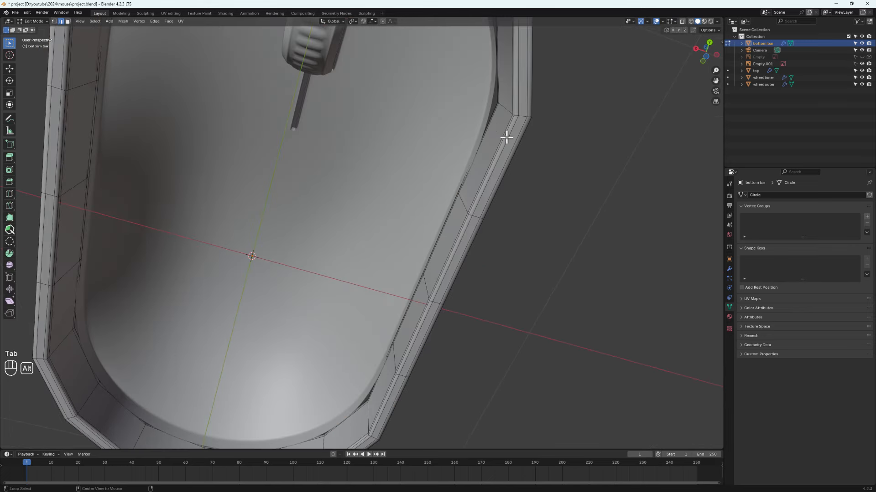
alt+click(505, 135)
- Duplicate the selected rim loop in place and separate it from the bottom bar into its own object
scroll(505, 135, down, 5)
middle_drag(410, 184, 419, 119)
key(shift+d)
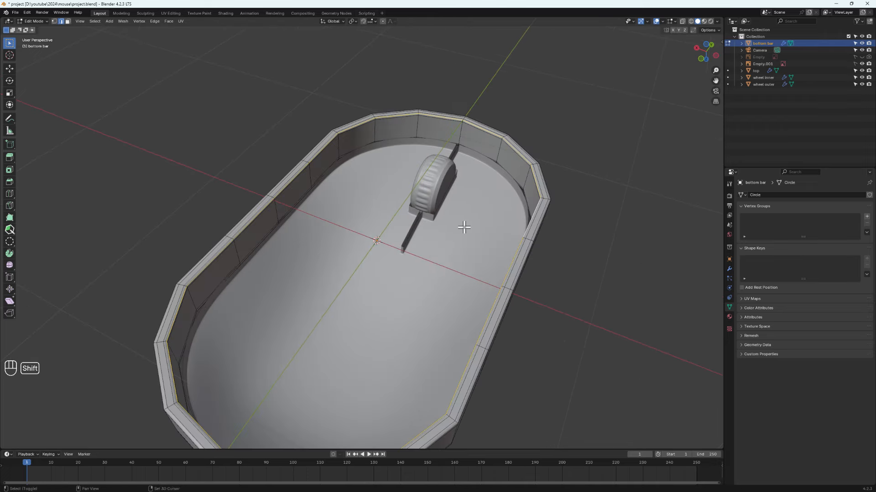
right_click(489, 176)
key(p)
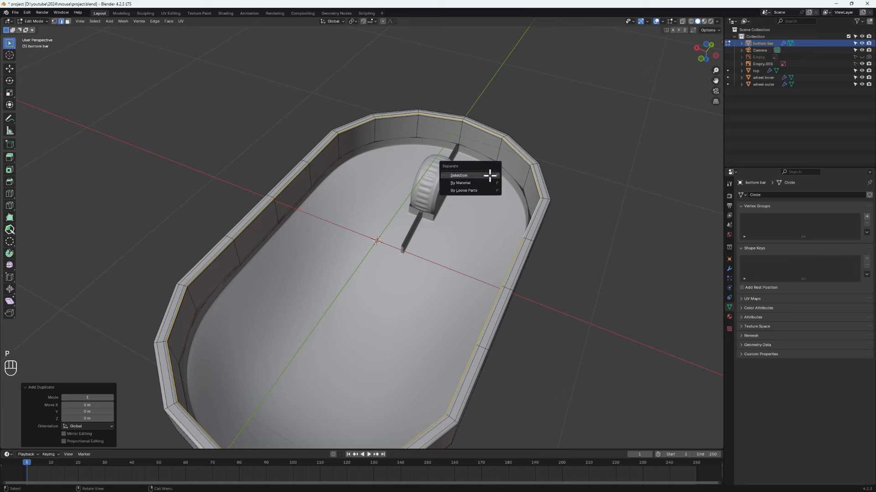
click(459, 176)
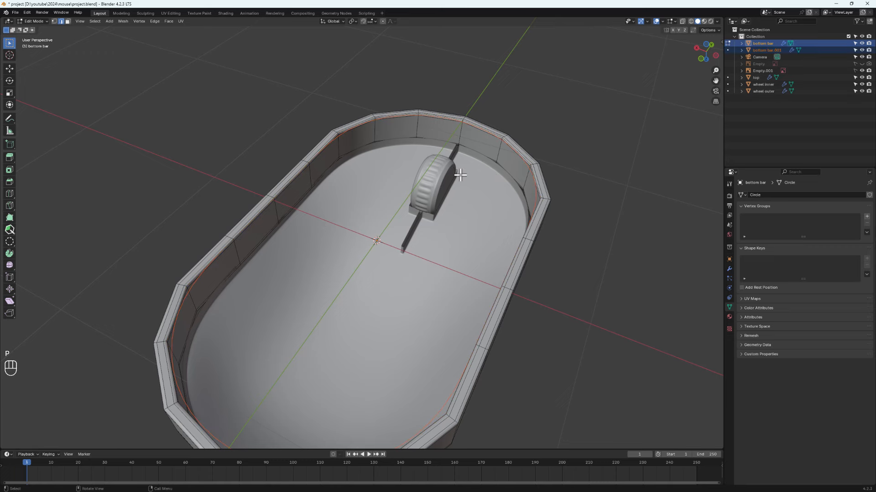
- Return to Object Mode and rename the separated loop object as bottom cover
click(760, 50)
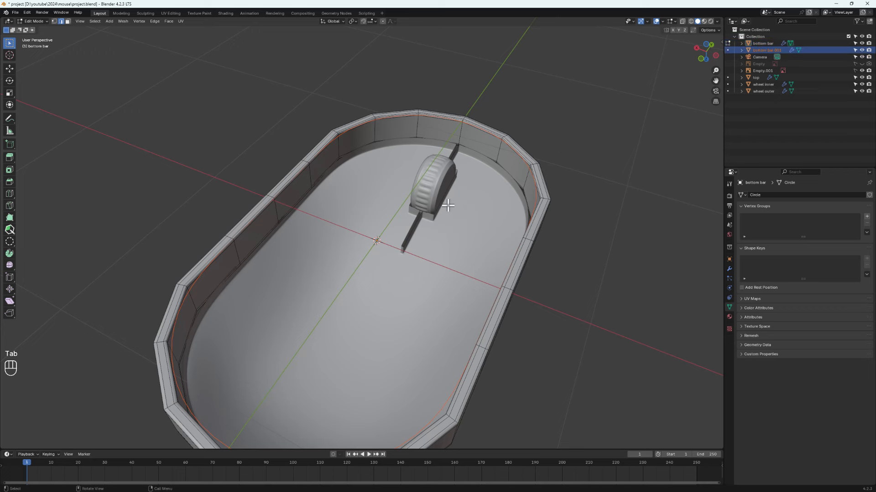
key(Tab)
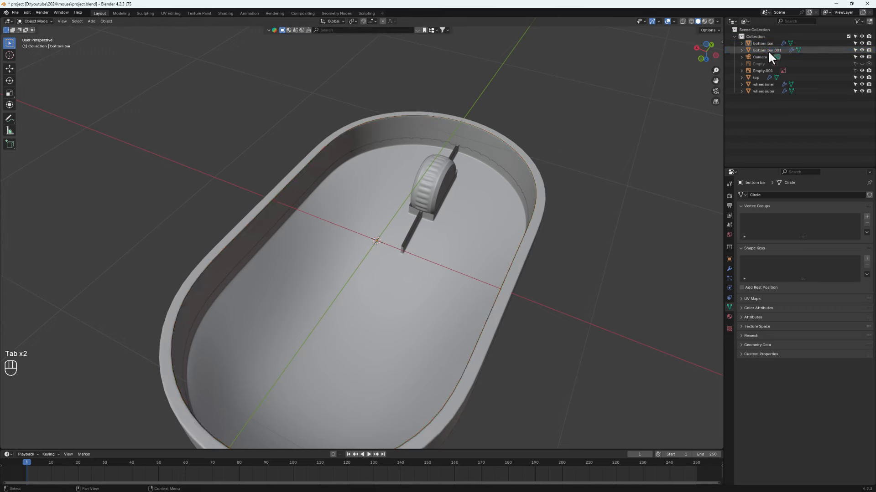
click(767, 50)
double_click(763, 52)
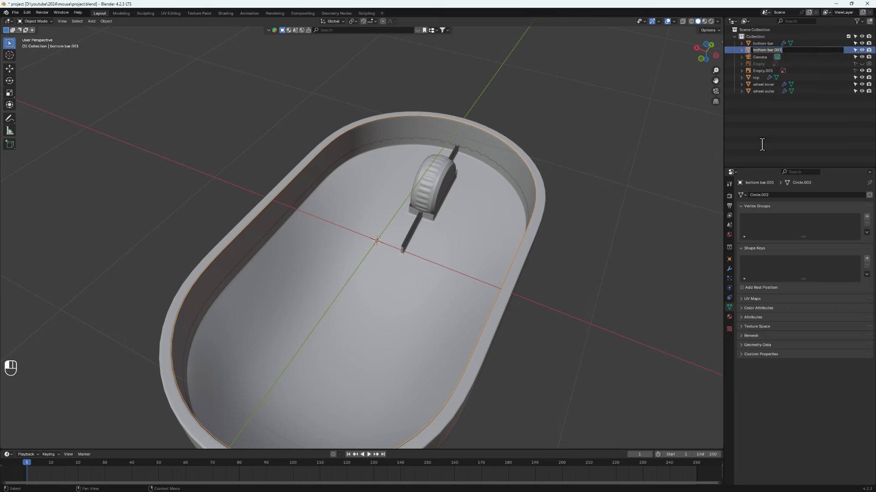
text(bo)
key(Return)
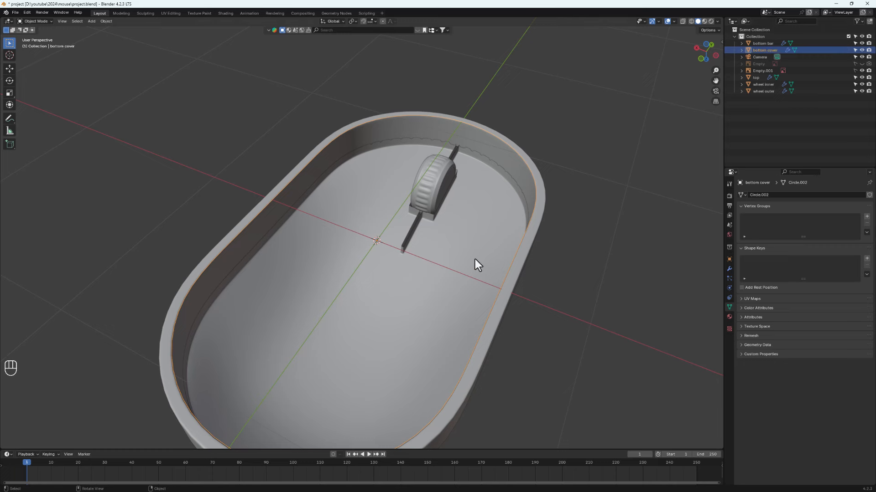
- Select the whole edge loop of the bottom cover in Edit Mode
key(Tab)
scroll(529, 230, up, 3)
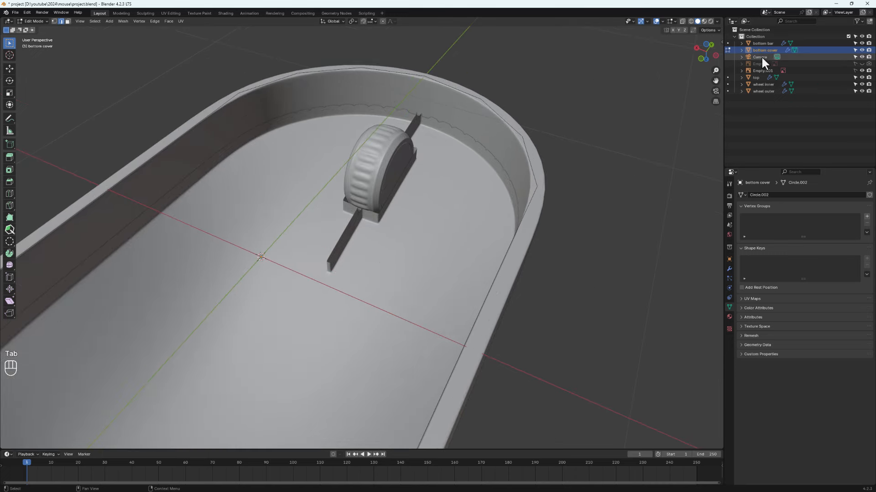
click(527, 197)
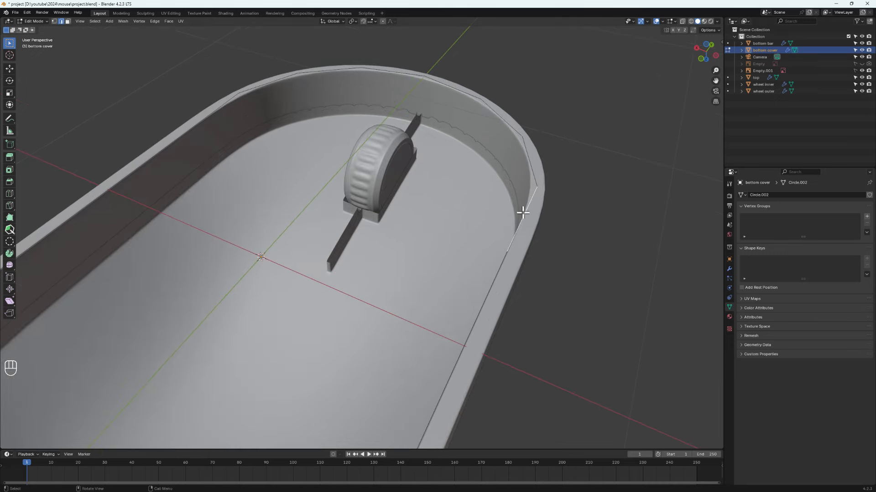
key(super)
key(super)
alt+click(523, 214)
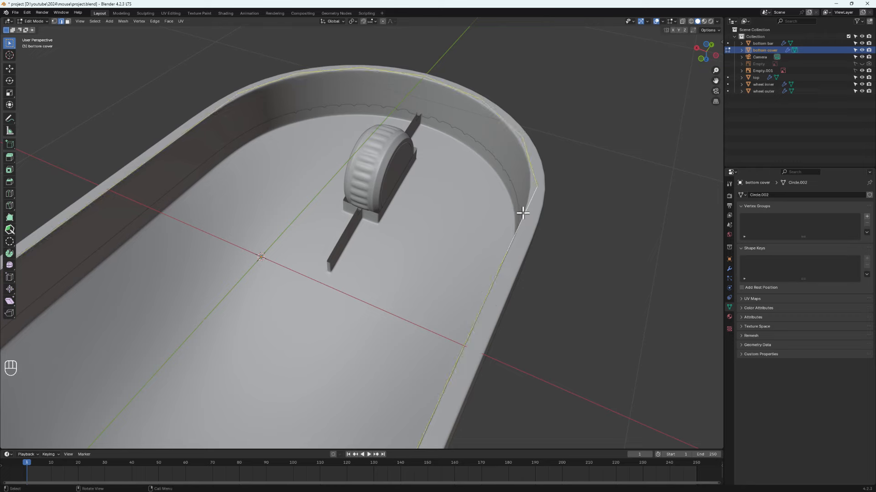
scroll(523, 213, down, 5)
middle_drag(454, 235, 471, 259)
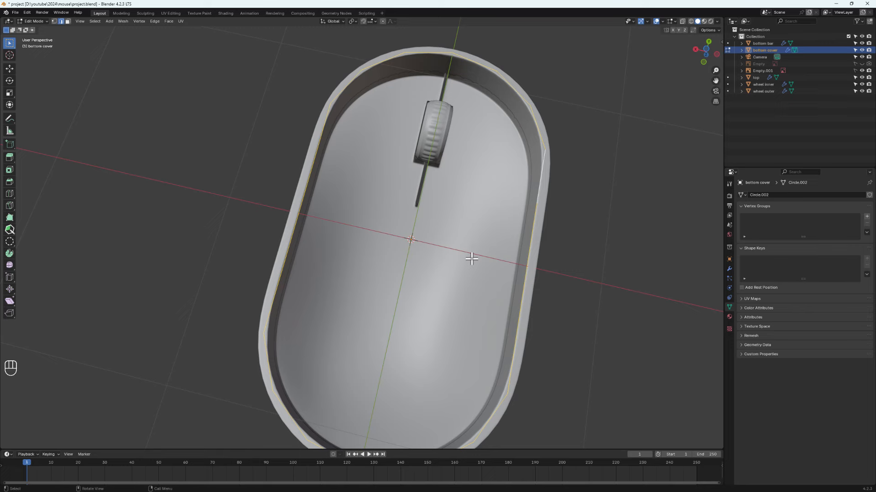
- Check the underside against the back.png picture and try extruding the bottom cover's loop inward, scaled to about 0.77
key(ctrl+KP_7)
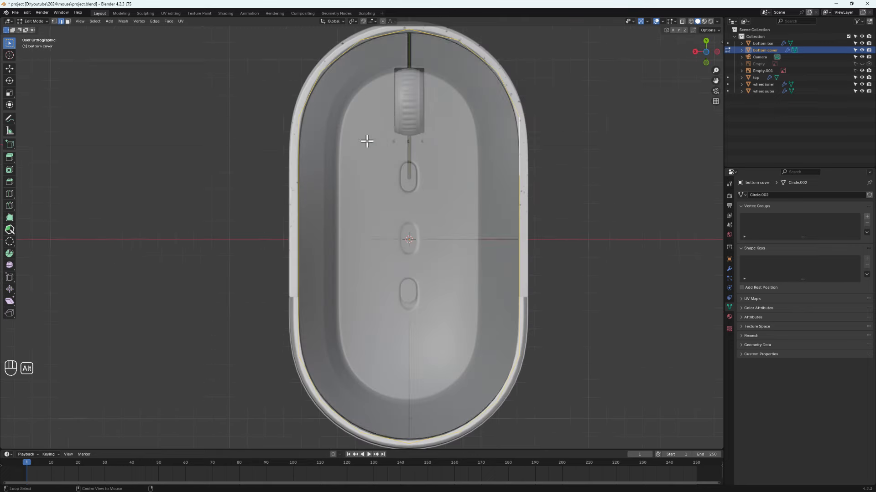
scroll(377, 236, down, 3)
scroll(321, 204, up, 3)
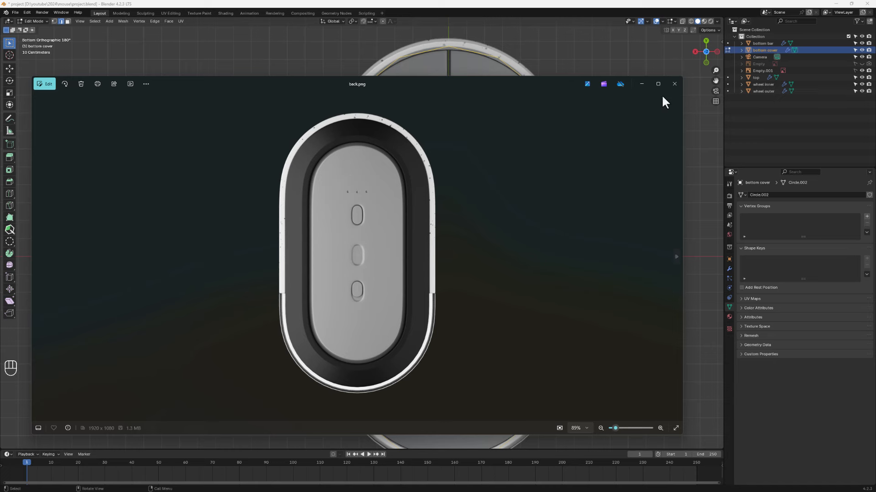
click(642, 84)
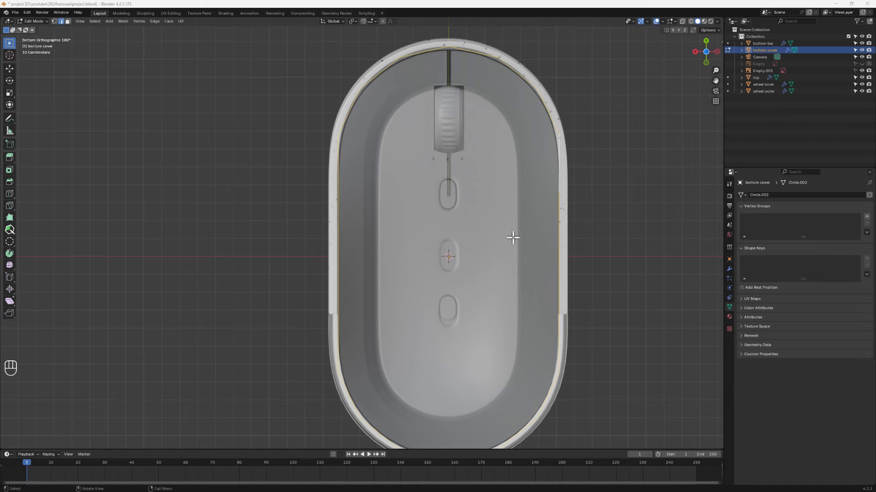
scroll(319, 157, down, 3)
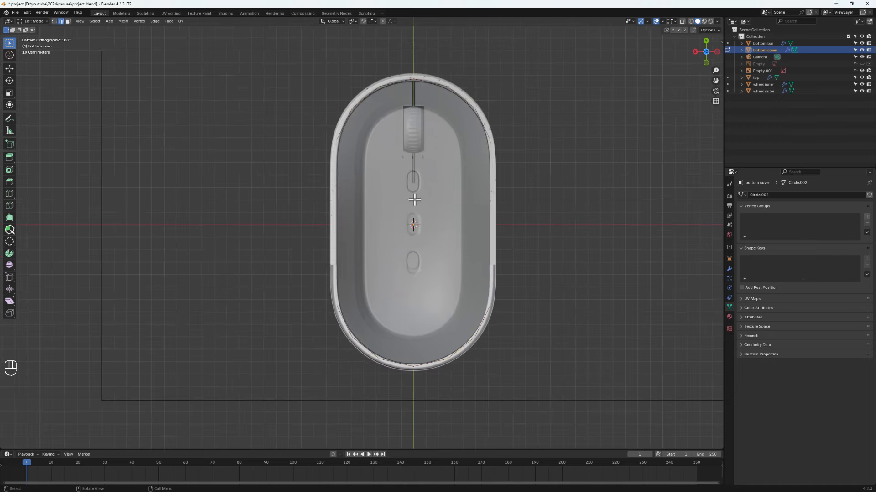
middle_drag(412, 199, 486, 179)
alt+click(485, 180)
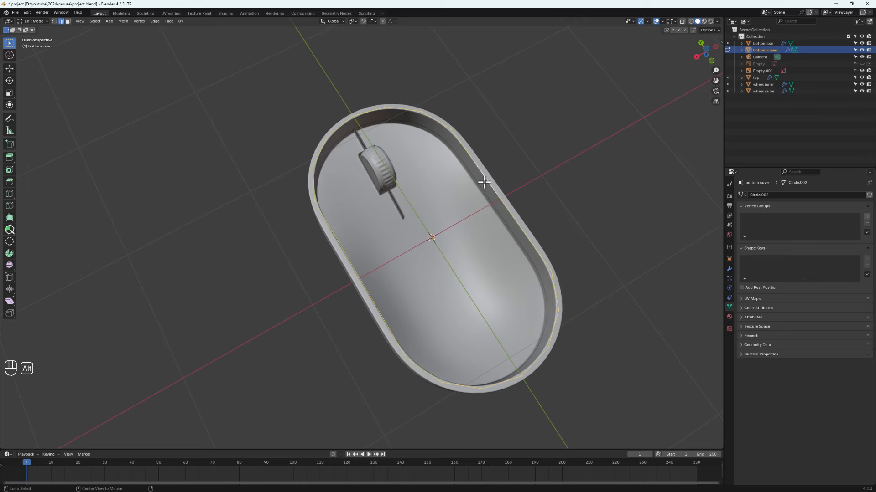
middle_drag(504, 207, 482, 185)
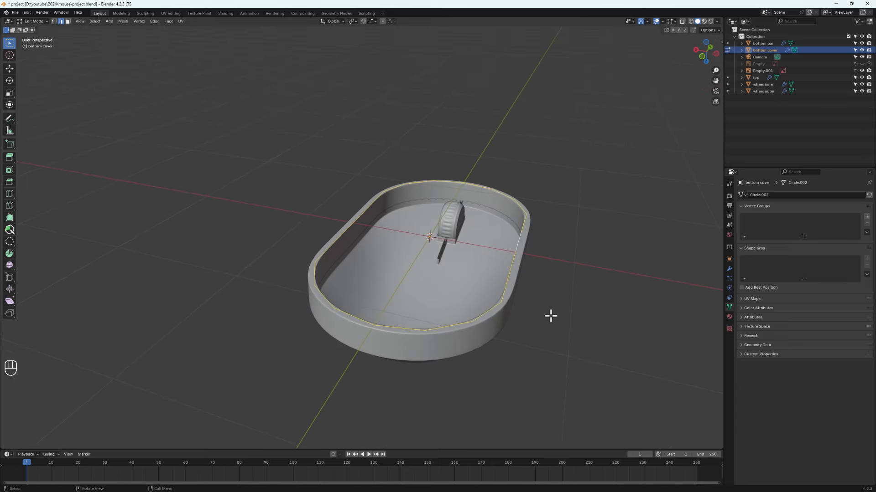
key(e)
right_click(563, 293)
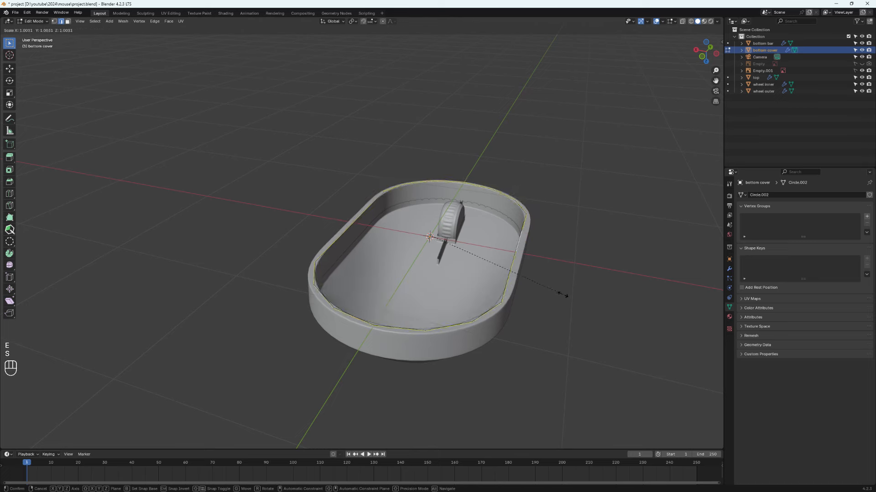
key(s)
click(531, 284)
- Recheck the back.png picture from the bottom view and try stretching the inner loop along Y by about 1.14
middle_drag(326, 286, 342, 336)
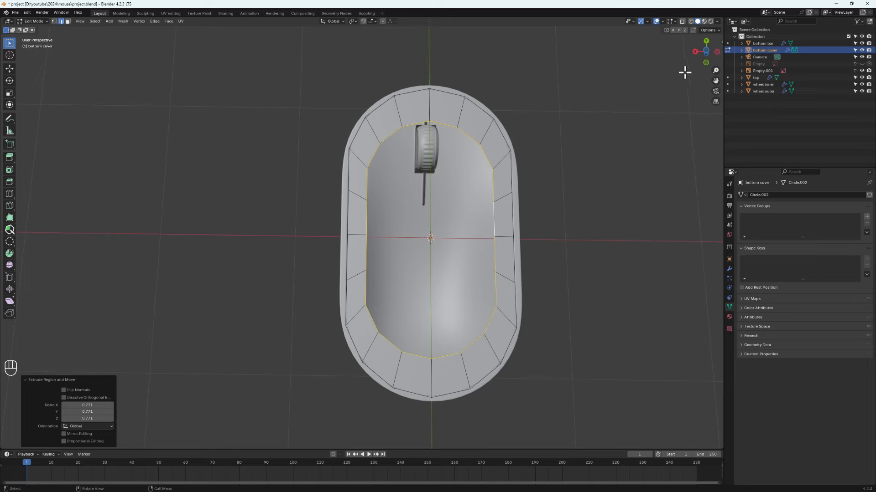
key(ctrl+KP_1)
key(ctrl+KP_7)
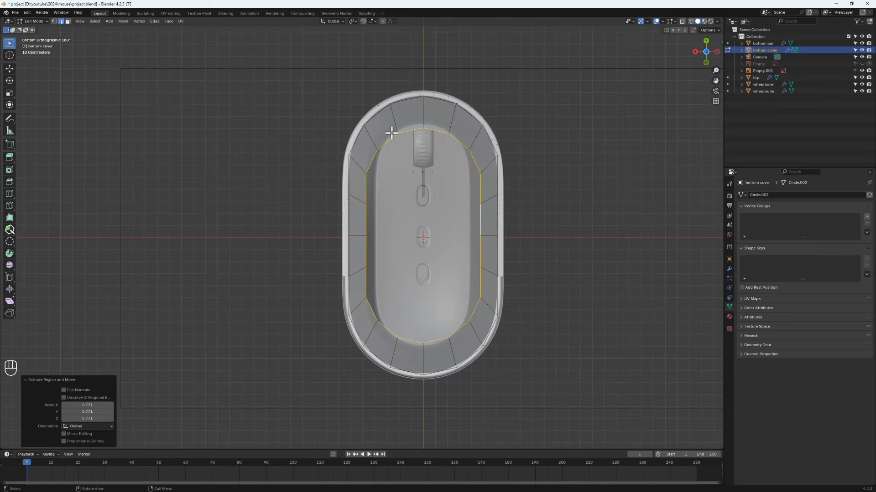
scroll(411, 238, up, 1)
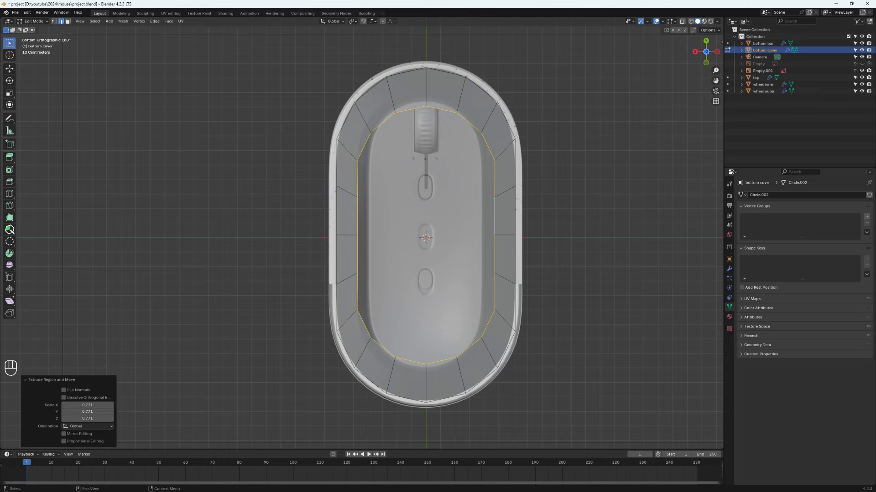
key(alt+Tab)
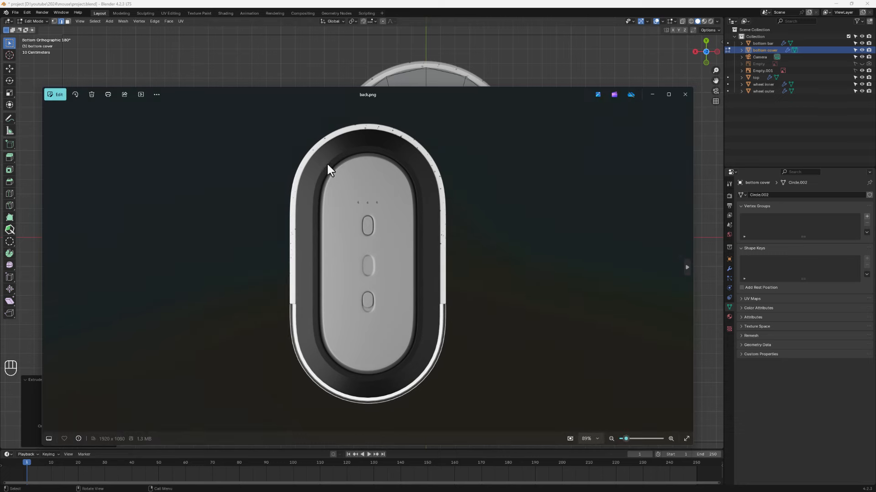
click(652, 95)
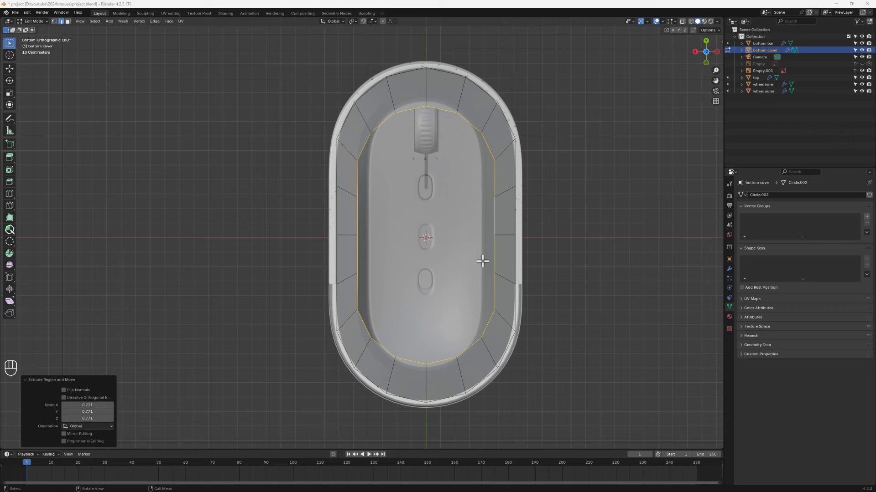
key(alt+a)
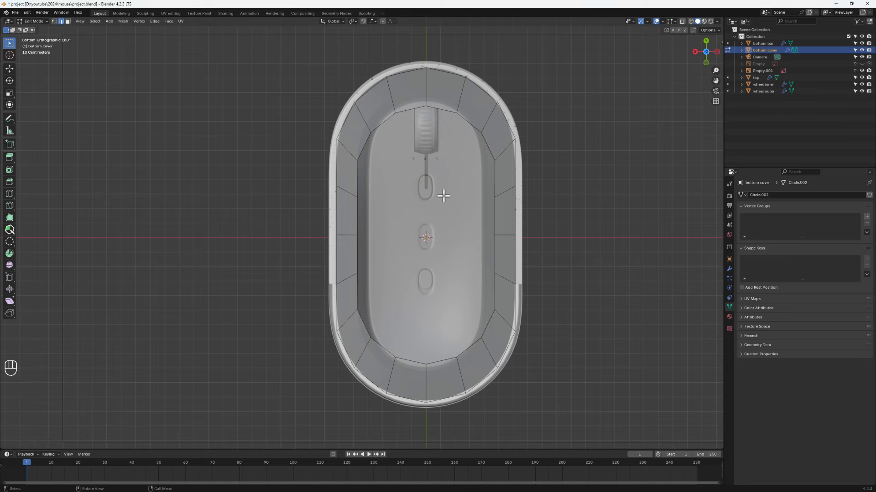
alt+click(356, 178)
key(s)
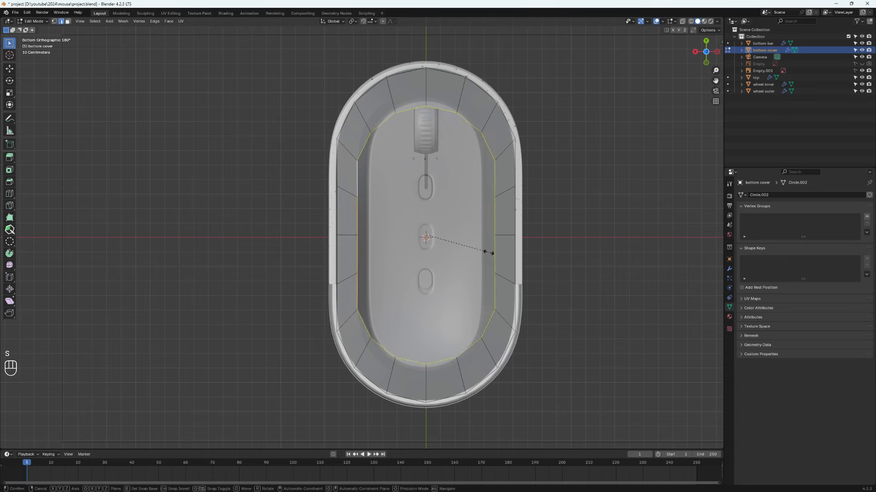
key(y)
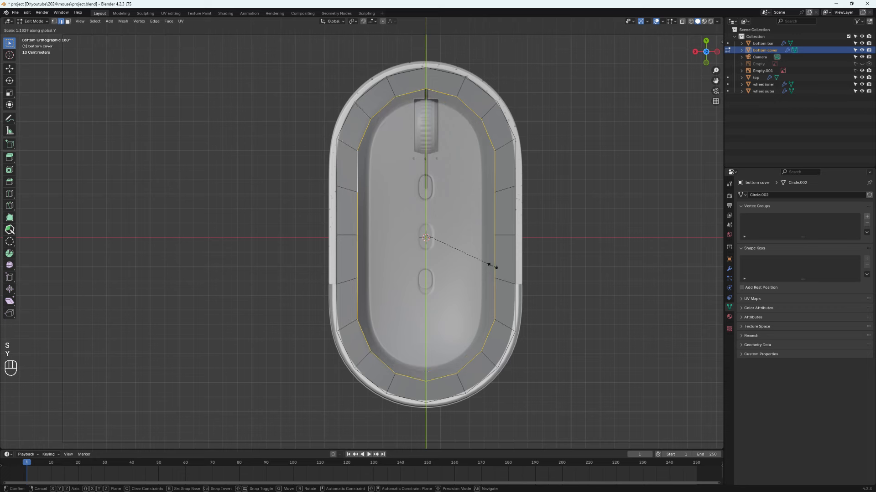
click(494, 268)
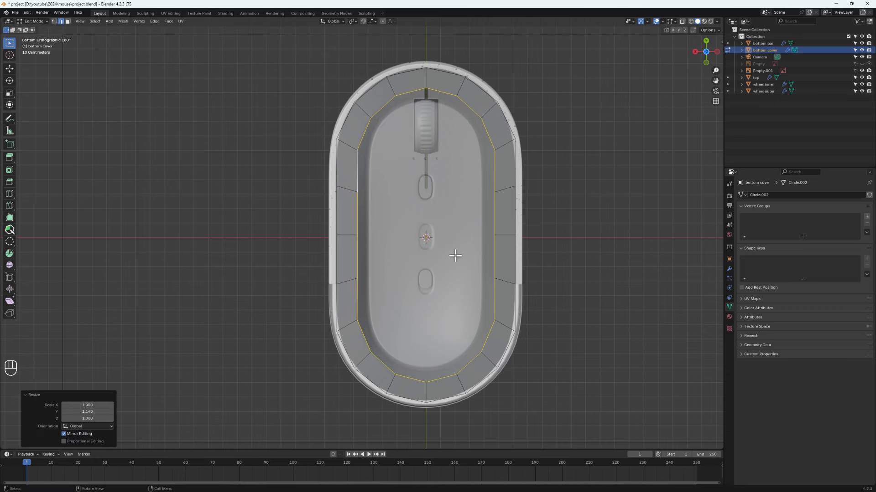
- Undo the Y stretch and the inward extrusion, going back to the bottom cover's original selected loop
key(ctrl+z)
key(ctrl+z)
key(ctrl+z)
key(ctrl+z)
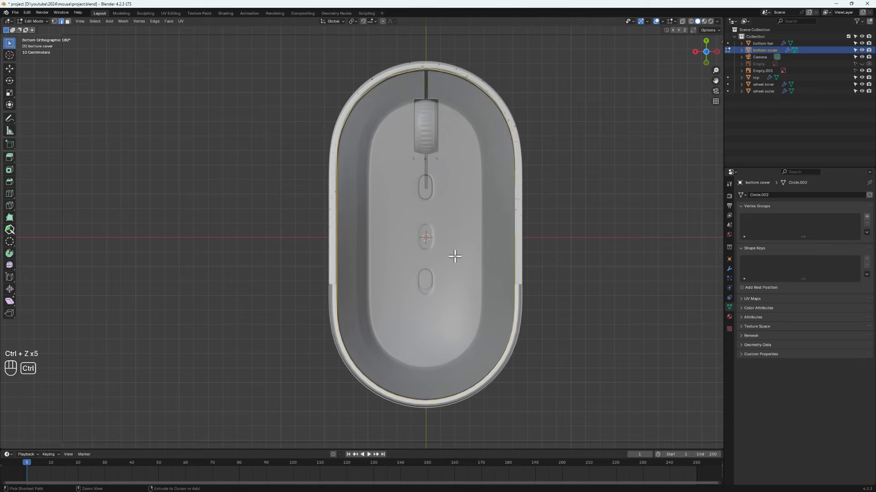
middle_drag(453, 254, 462, 201)
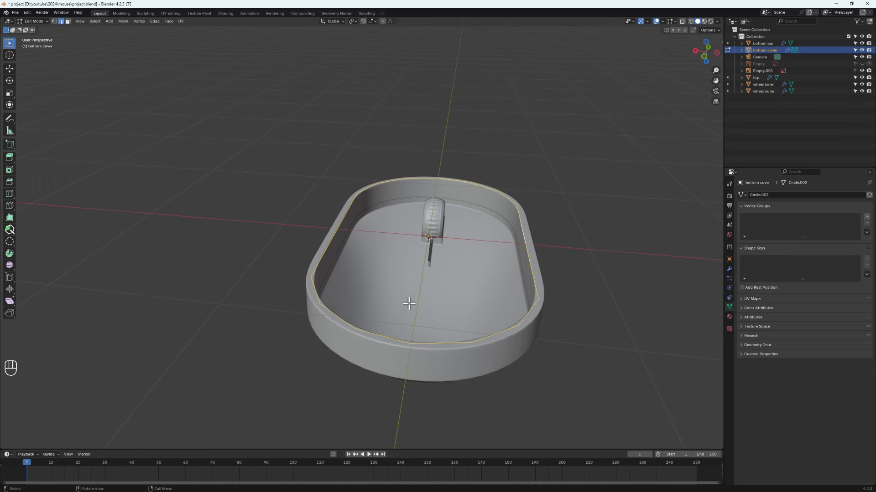
- Fill the bottom cover's selected edge loop with a face to close the underside
key(f)
key(f)
middle_drag(488, 269, 494, 329)
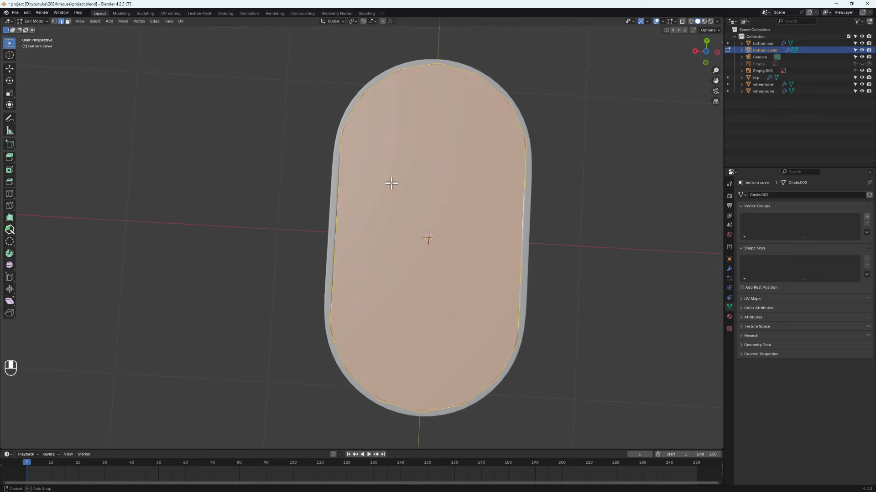
middle_drag(391, 183, 411, 125)
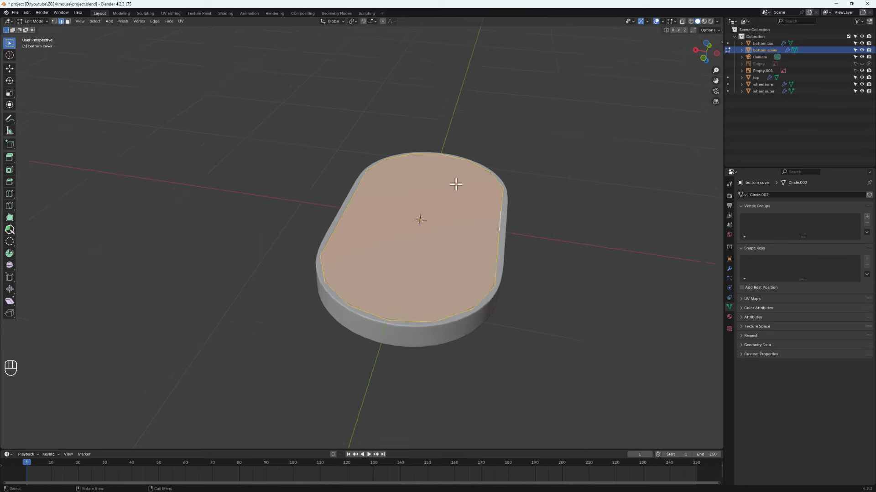
scroll(455, 181, up, 3)
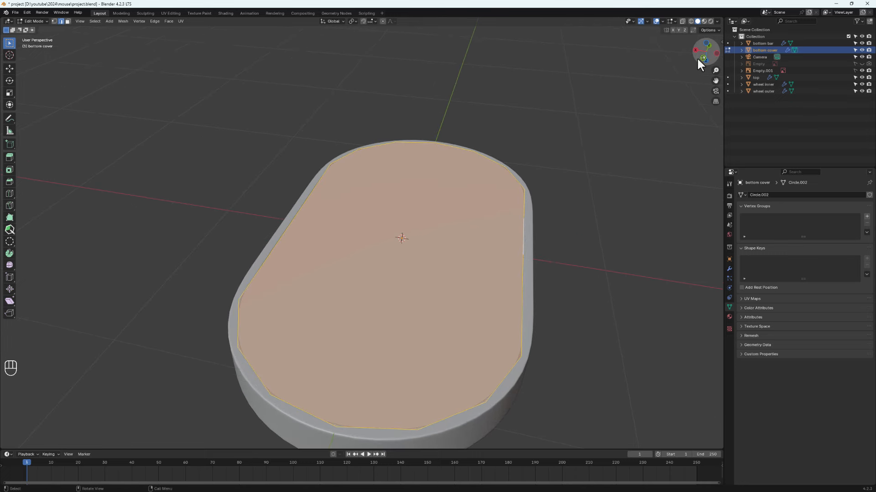
middle_drag(347, 201, 363, 201)
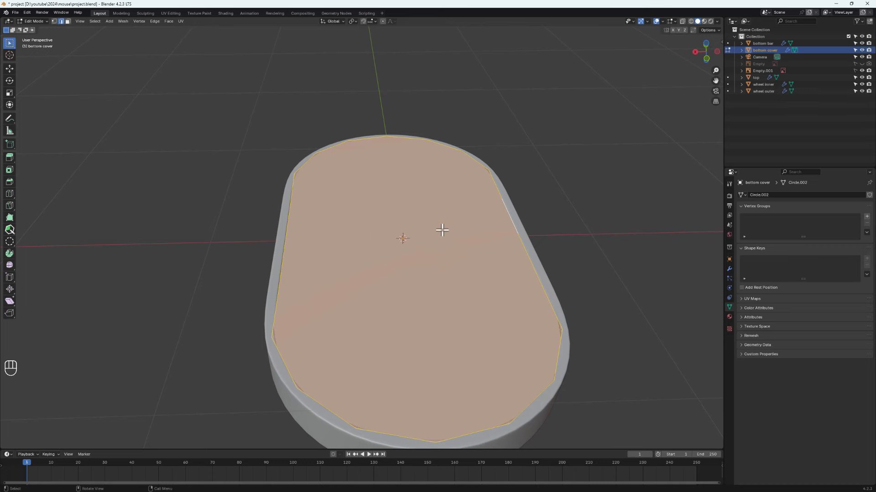
- Try insetting the bottom cover's face by about 0.175 m and compare it with the back.png picture from the bottom view
key(i)
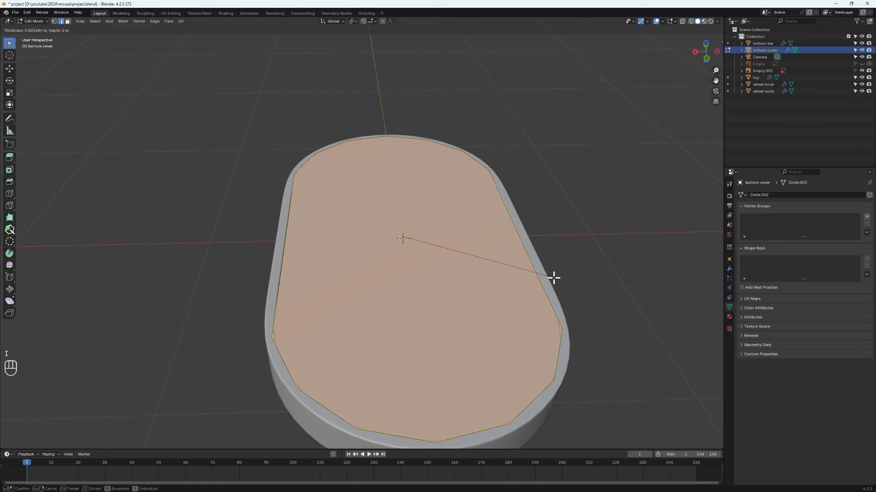
click(522, 270)
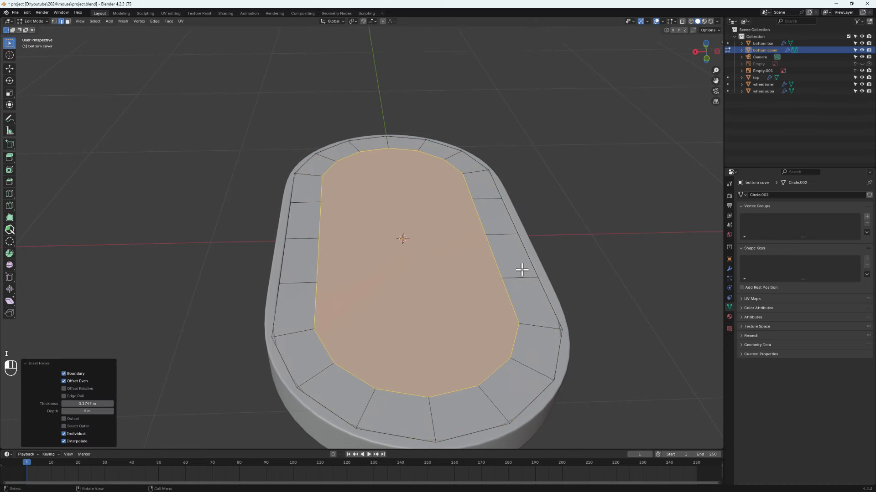
middle_drag(522, 270, 504, 277)
scroll(486, 296, up, 2)
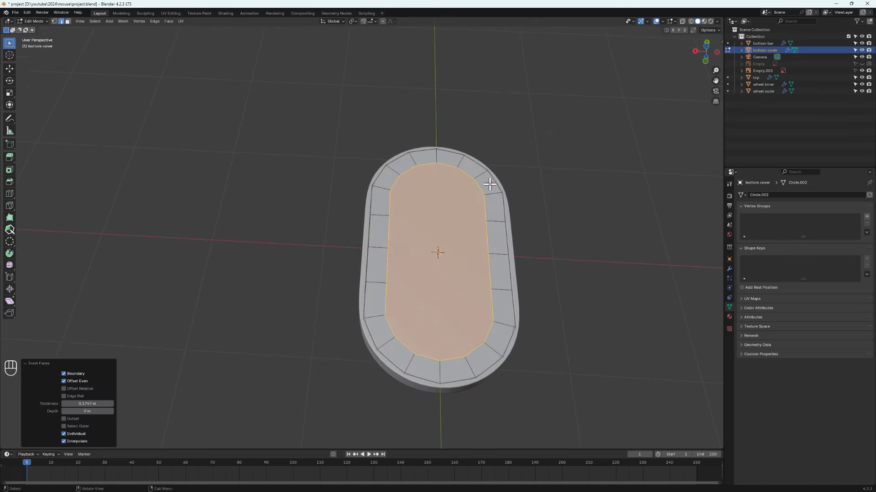
middle_drag(414, 233, 414, 263)
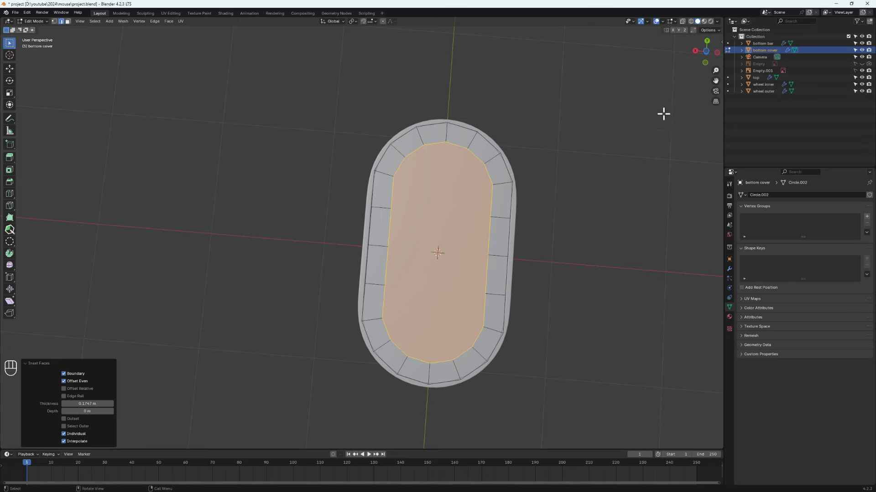
alt+middle_drag(415, 279, 528, 149)
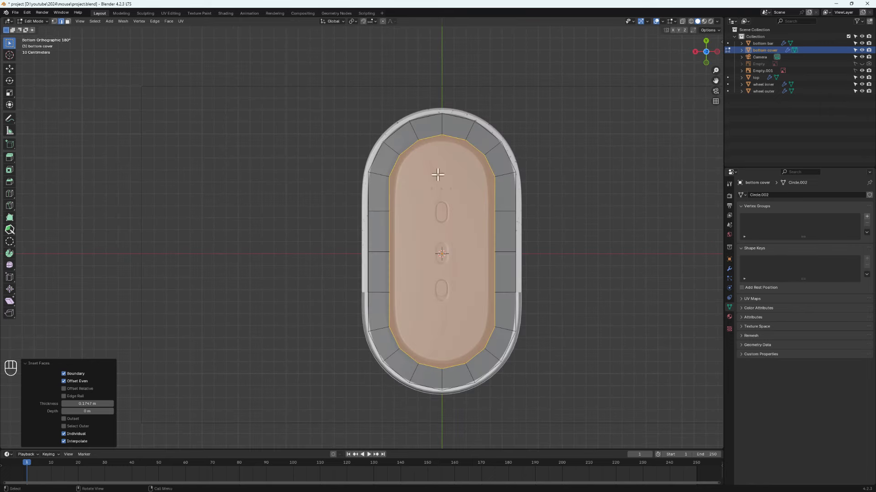
scroll(412, 245, up, 3)
shift+middle_drag(413, 245, 420, 186)
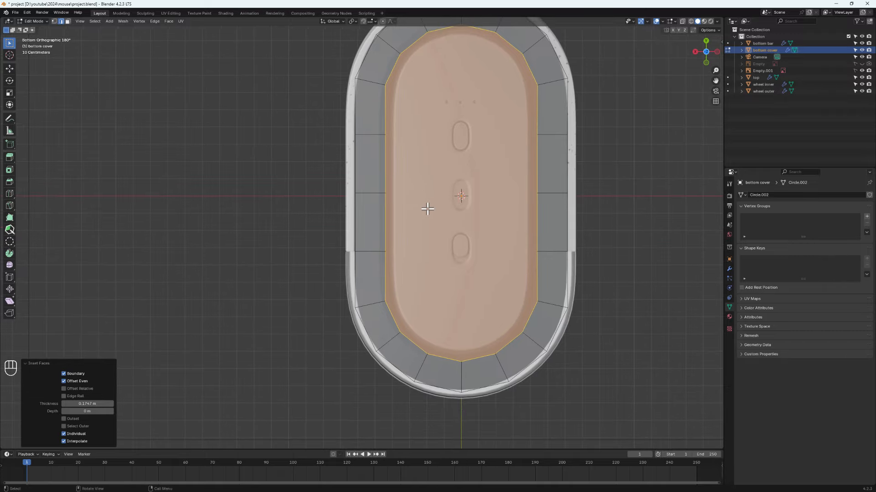
- Examine the inset face from the back and bottom views against the panel outline in the back.png picture
alt+middle_drag(437, 269, 442, 344)
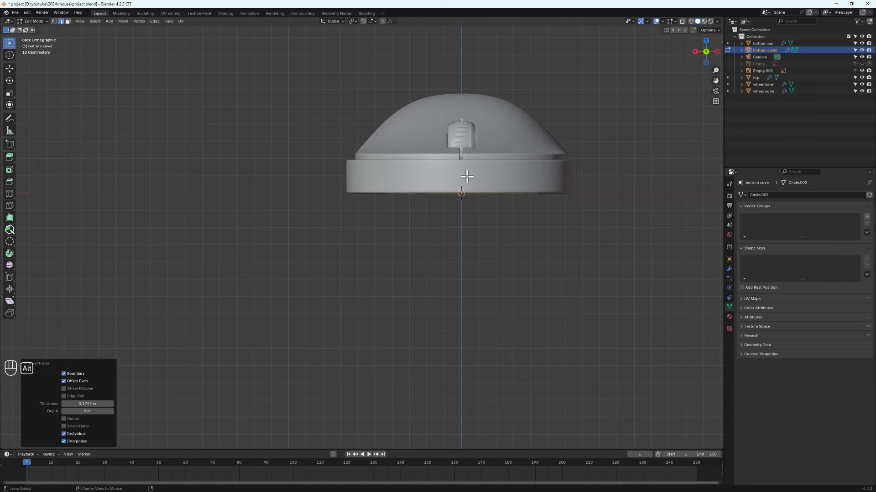
alt+middle_drag(451, 297, 471, 97)
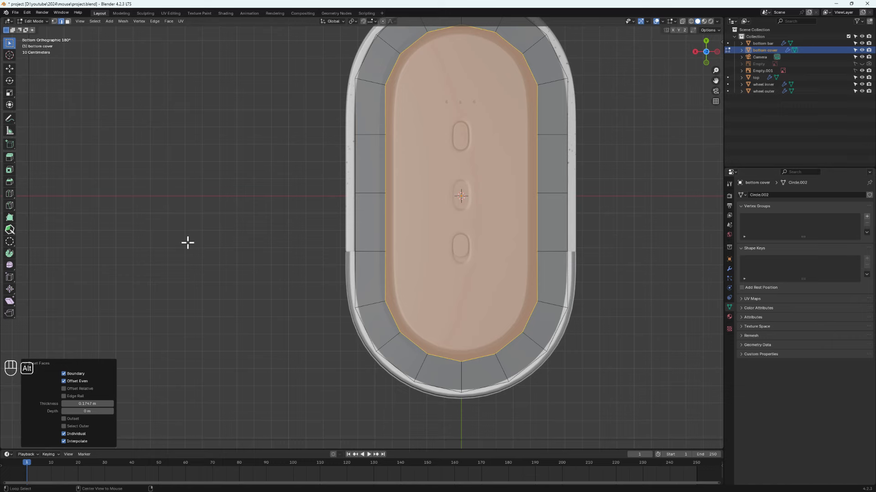
alt+middle_drag(187, 243, 170, 281)
alt+scroll(476, 149, down, 1)
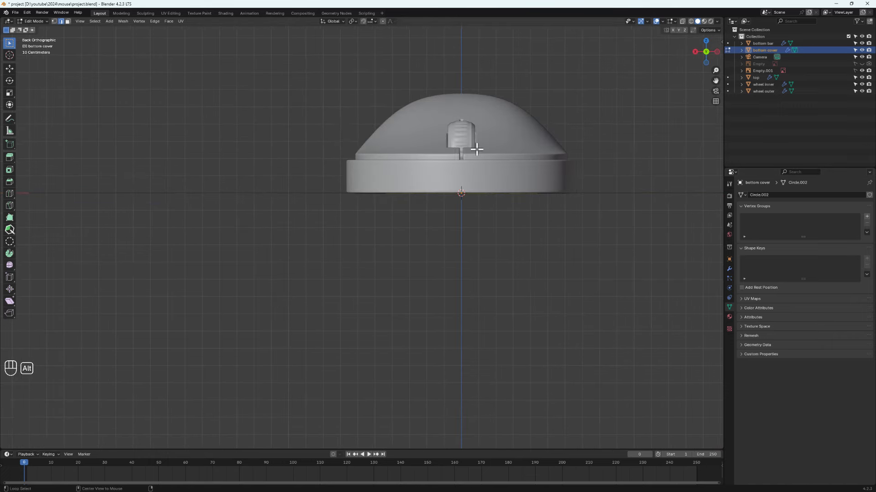
alt+middle_drag(476, 149, 500, 98)
scroll(601, 107, down, 2)
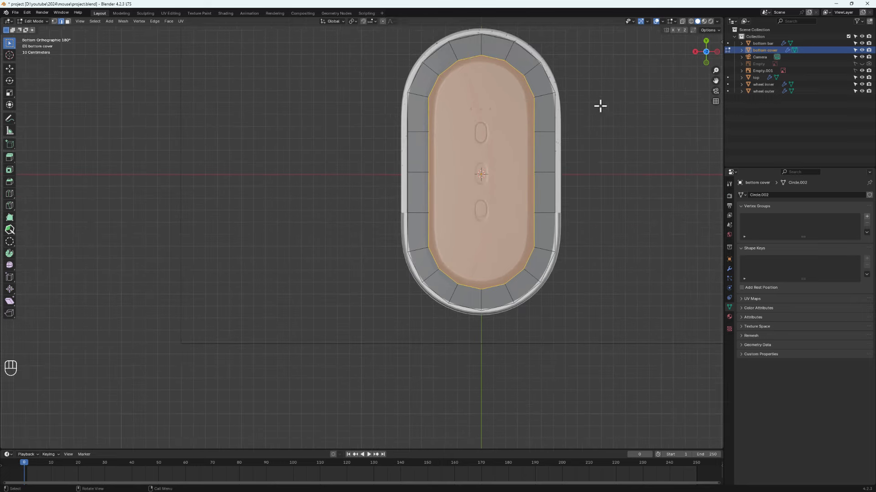
shift+middle_drag(606, 122, 589, 156)
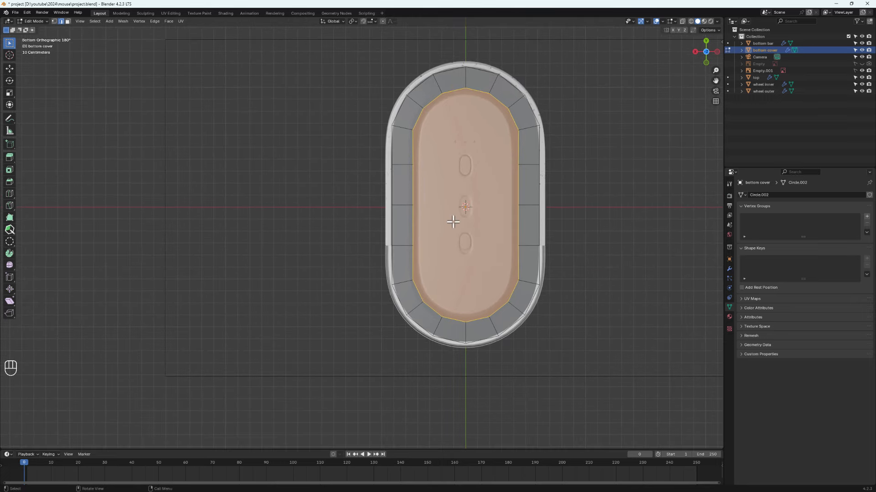
scroll(450, 218, up, 1)
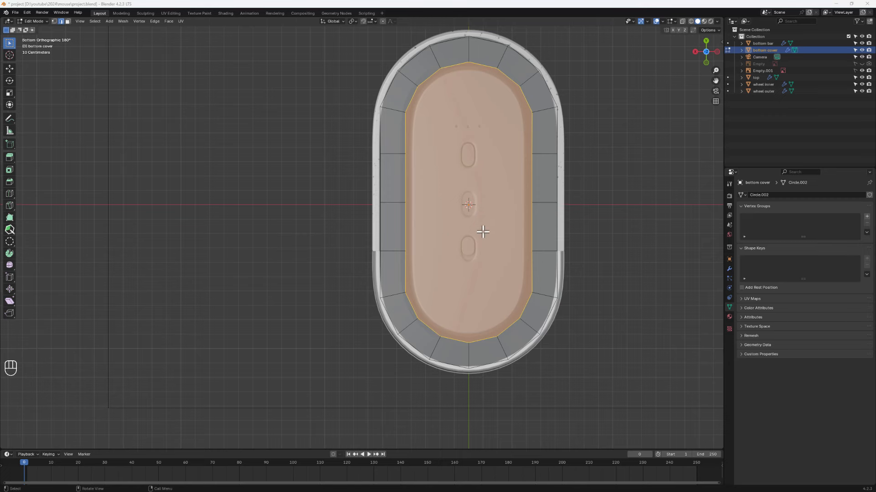
key(Caps_Lock)
middle_drag(484, 237, 416, 201)
shift+middle_drag(445, 274, 437, 269)
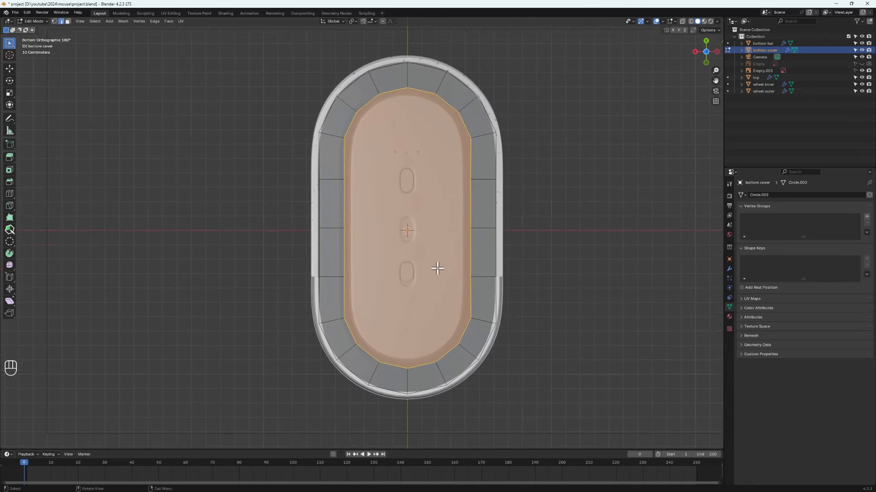
- Undo the last inset and inset the bottom cover's face by about 0.155 m, following the panel's bevelled border in the reference
key(ctrl+z)
key(ctrl+z)
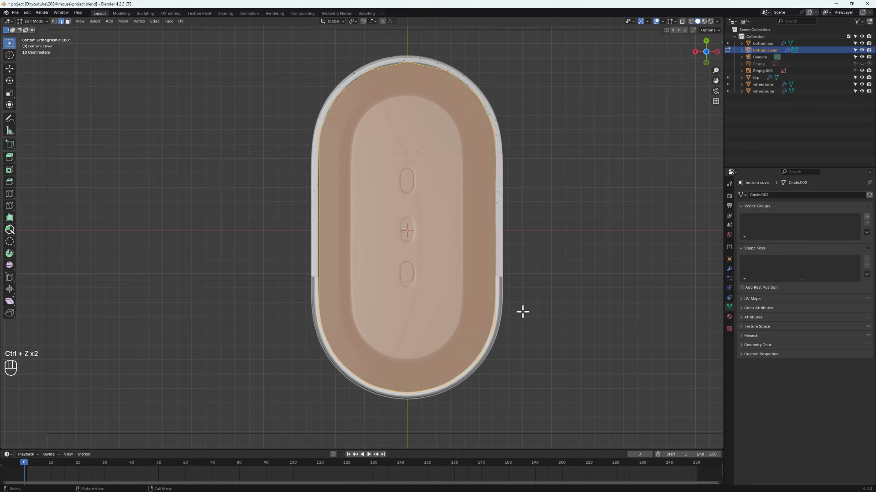
key(i)
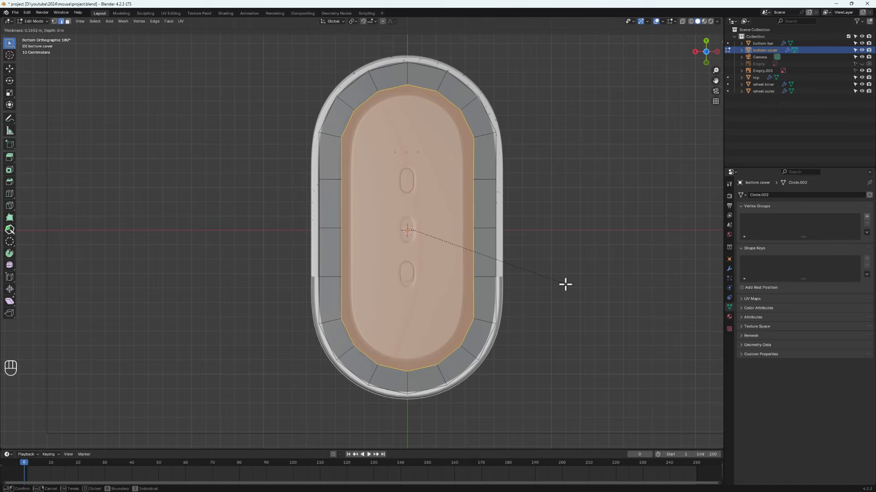
click(565, 284)
- Set the inset's depth to 0.05 m so the inner face stands out from the underside
middle_drag(565, 284, 445, 264)
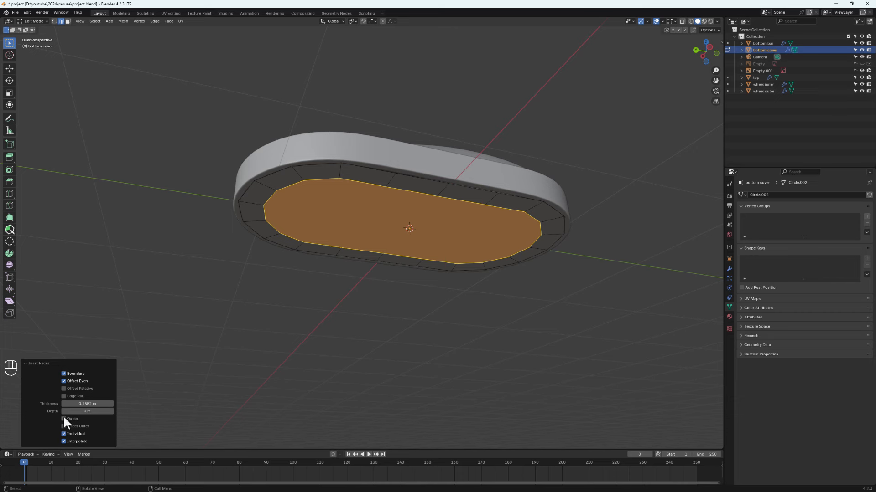
middle_drag(369, 303, 283, 353)
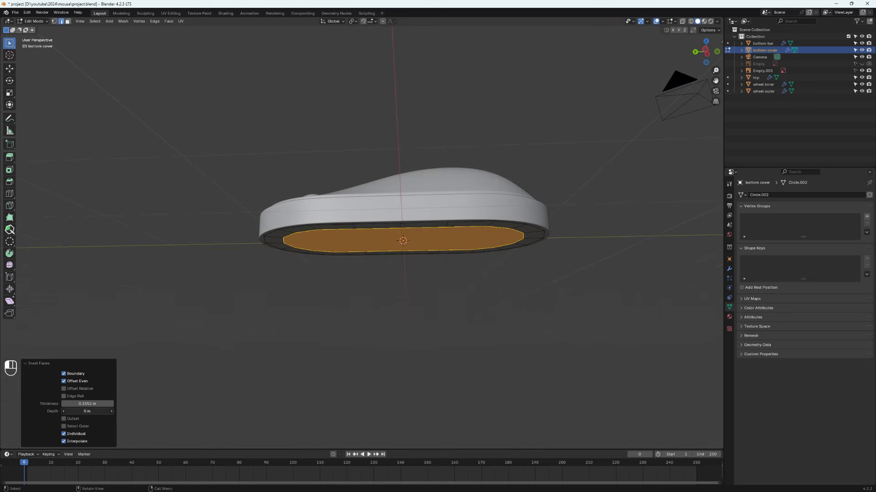
drag(87, 411, 112, 412)
mouse_move(406, 246)
middle_down()
mouse_move(402, 261)
mouse_move(411, 258)
middle_up()
drag(85, 411, 88, 411)
- Inset the raised face by about 0.04 m, matching the inner panel outline in the back.png picture from the bottom view
middle_drag(249, 351, 359, 217)
scroll(365, 222, up, 2)
alt+middle_drag(475, 139, 451, 175)
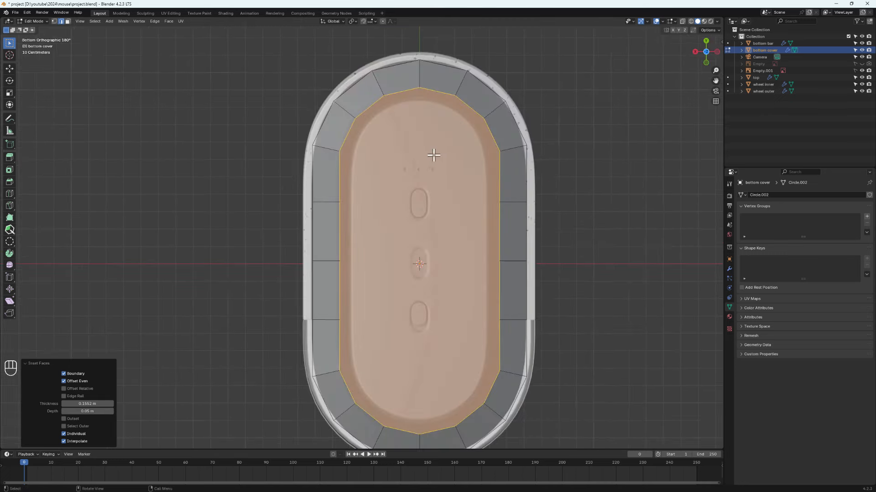
mouse_move(430, 117)
shift+middle_down()
mouse_move(420, 92)
mouse_move(420, 113)
shift+middle_up()
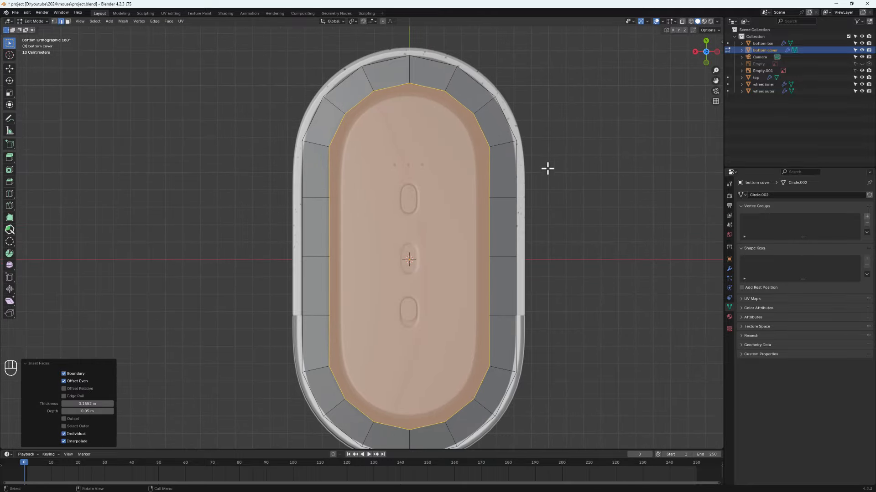
key(i)
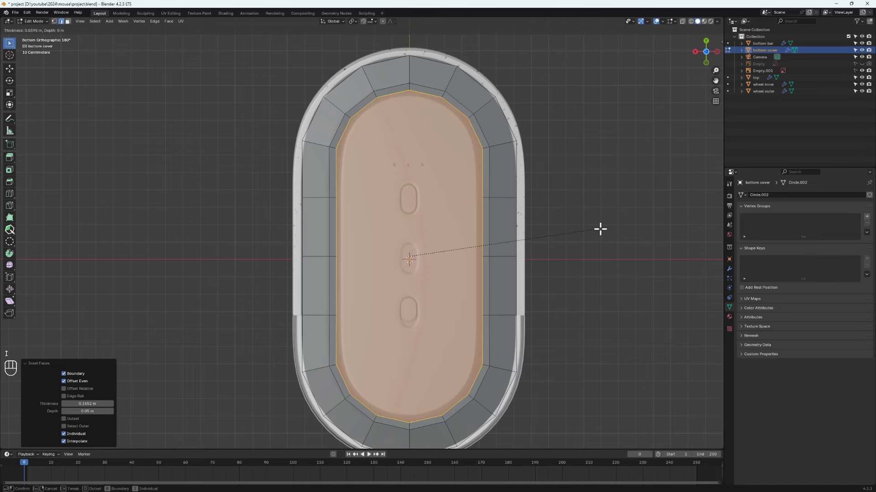
click(601, 230)
- Inset the inner face once more by about 0.014 m with a negative depth, forming a recess, and check it in Object Mode
middle_drag(482, 244, 504, 184)
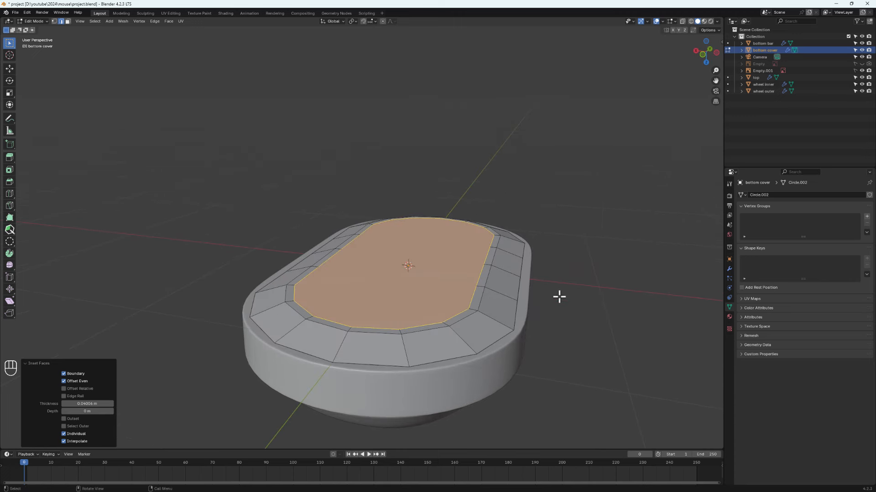
key(i)
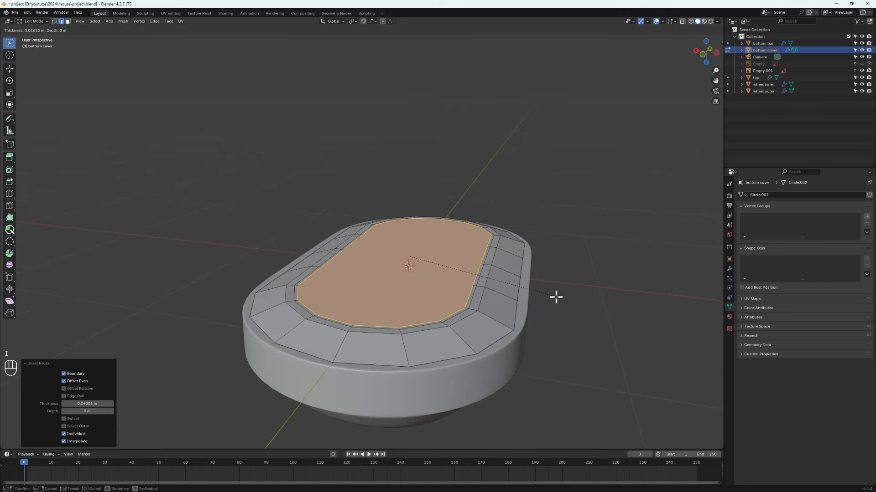
click(557, 297)
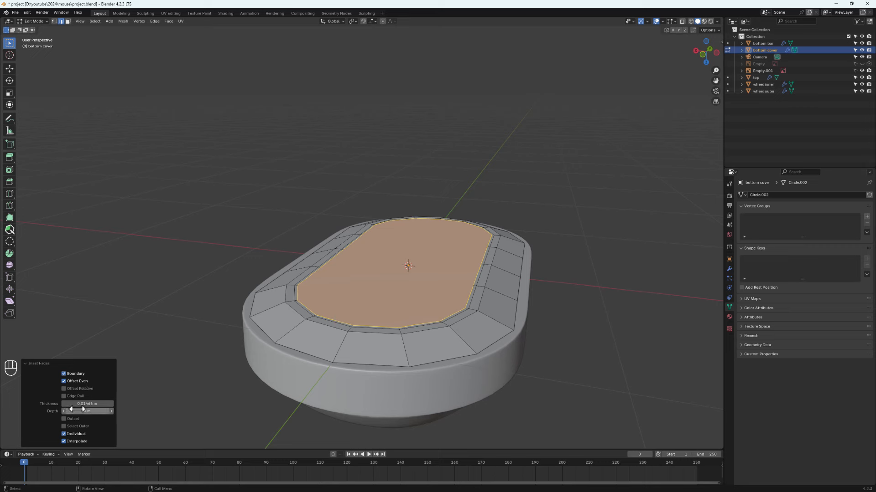
drag(87, 411, 64, 412)
middle_drag(411, 293, 430, 280)
key(Tab)
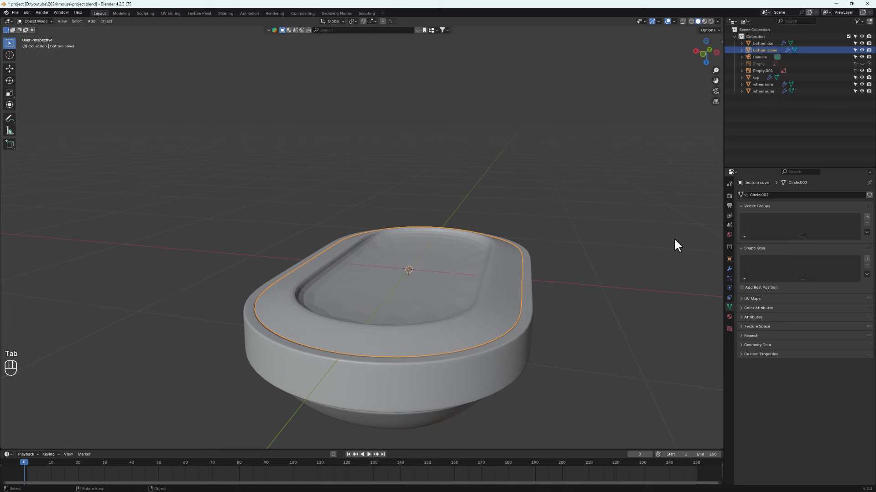
key(Tab)
- Bevel the outer rim, inner rim and floor edge loops of the recess by about 0.01 m with 2 segments
scroll(314, 308, up, 3)
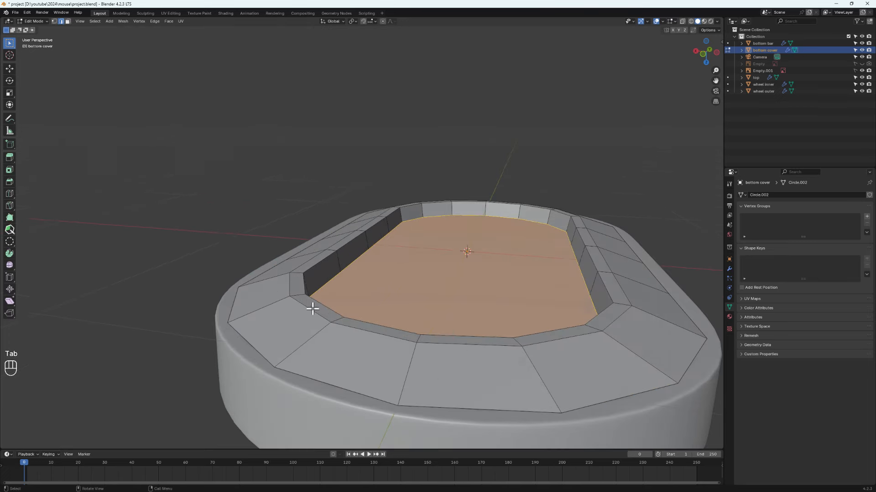
click(308, 310)
alt+click(307, 311)
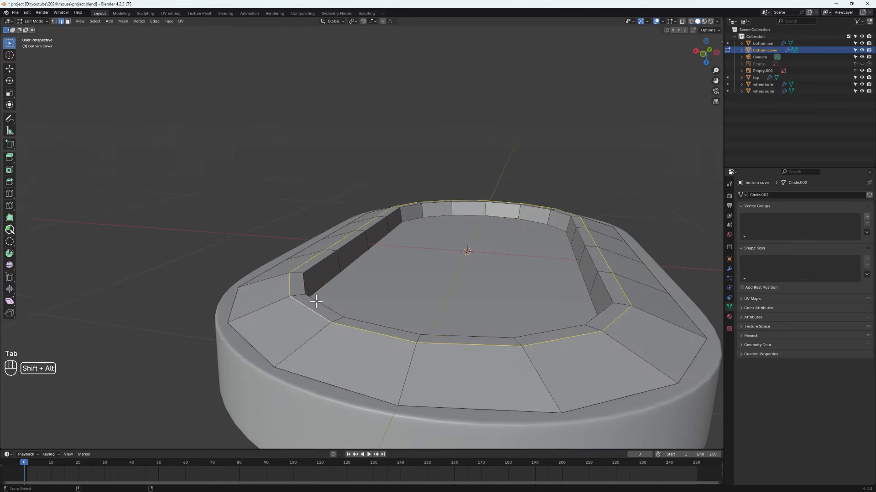
alt+shift+click(317, 302)
middle_drag(318, 301, 403, 288)
alt+shift+click(304, 242)
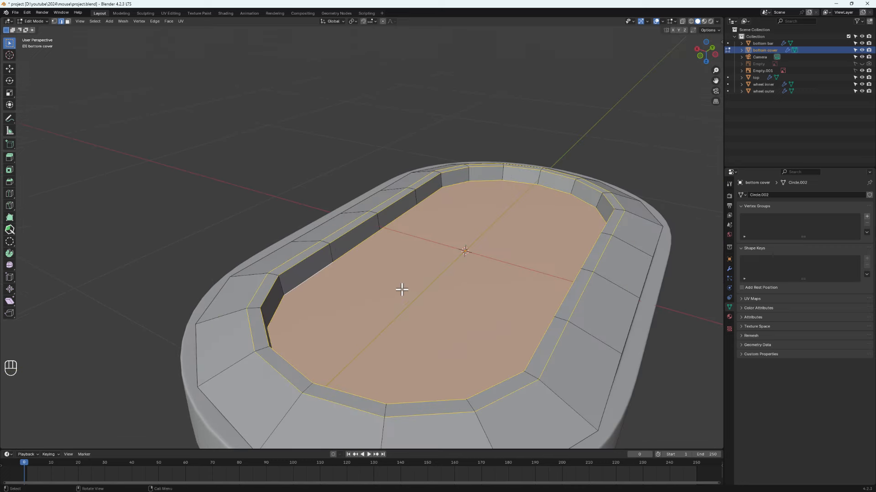
key(ctrl+b)
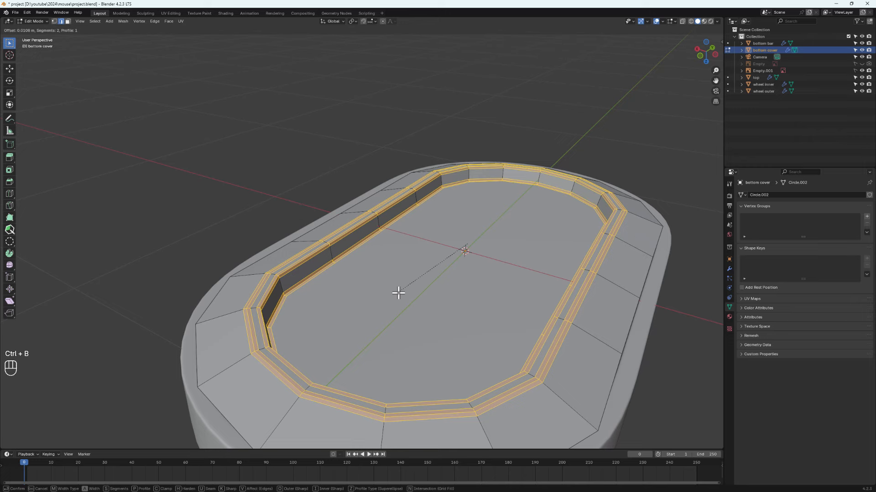
click(397, 296)
- Apply Shade Smooth to the bottom cover in Object Mode and inspect the recess against the reference
key(Tab)
scroll(398, 300, up, 3)
mouse_move(398, 300)
middle_down()
mouse_move(428, 285)
mouse_move(420, 278)
mouse_move(413, 301)
mouse_move(439, 264)
mouse_move(395, 280)
mouse_move(422, 370)
mouse_move(385, 218)
mouse_move(355, 208)
mouse_move(377, 143)
mouse_move(438, 198)
mouse_move(377, 197)
mouse_move(398, 43)
mouse_move(413, 230)
mouse_move(451, 268)
mouse_move(445, 218)
middle_up()
right_click(308, 267)
click(305, 268)
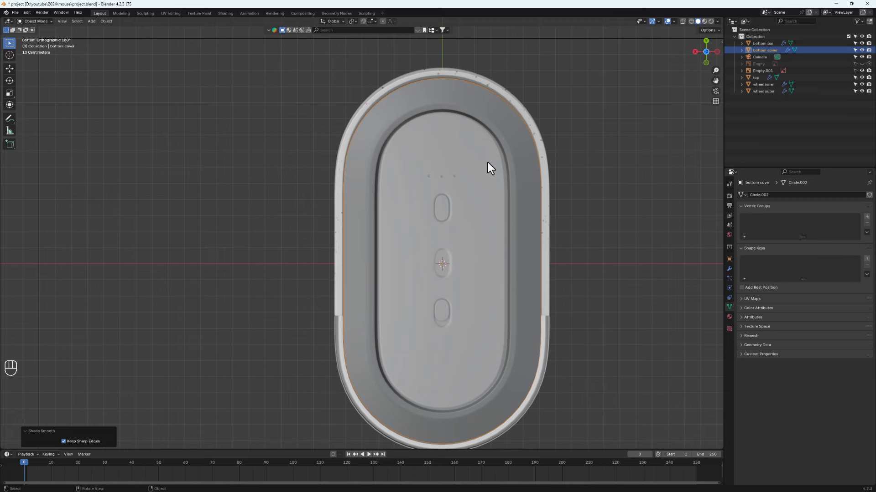
mouse_move(453, 207)
middle_down()
mouse_move(455, 228)
mouse_move(464, 211)
middle_up()
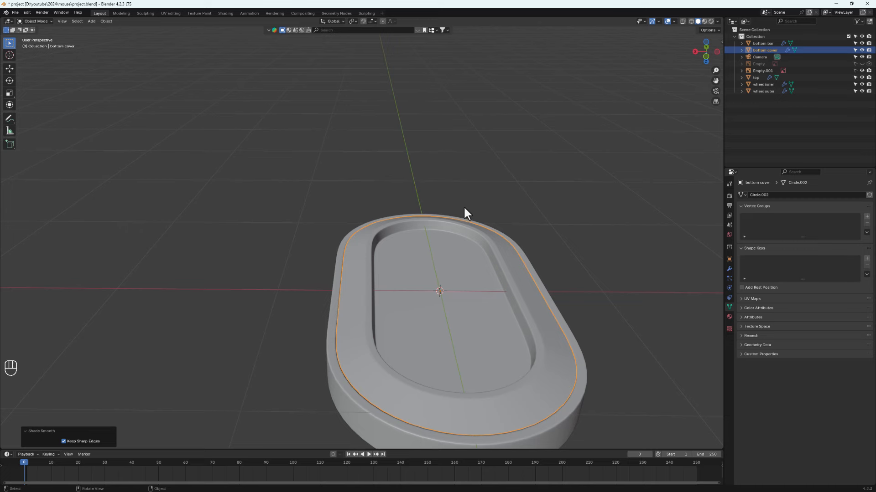
- Duplicate the edge loop around the recess floor of the bottom cover in place and separate it into its own object
key(Tab)
scroll(458, 329, up, 5)
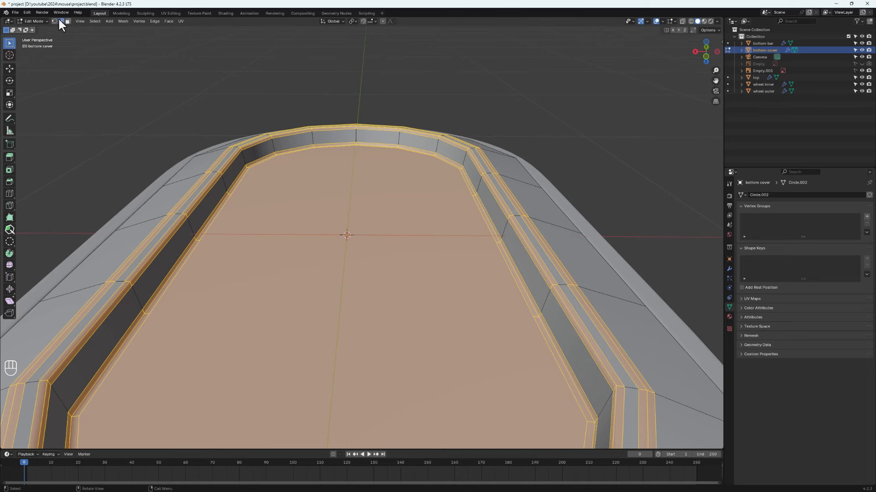
key(alt+a)
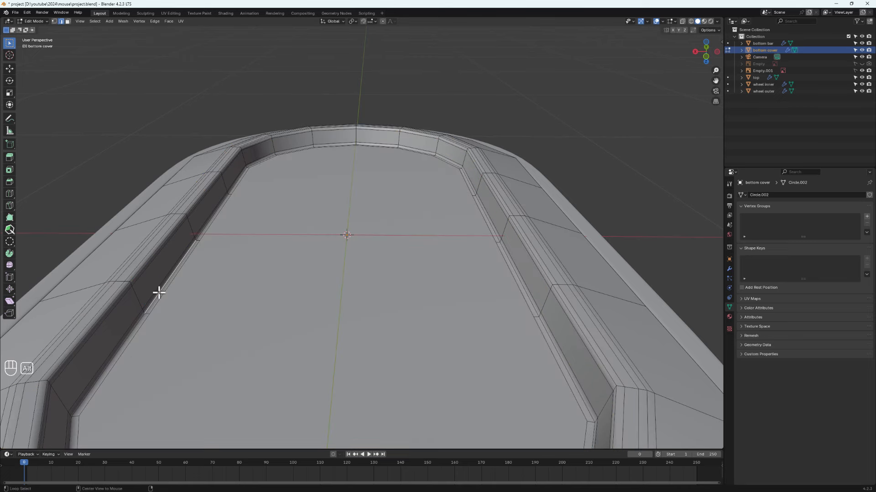
alt+click(157, 291)
scroll(274, 267, down, 4)
key(shift+d)
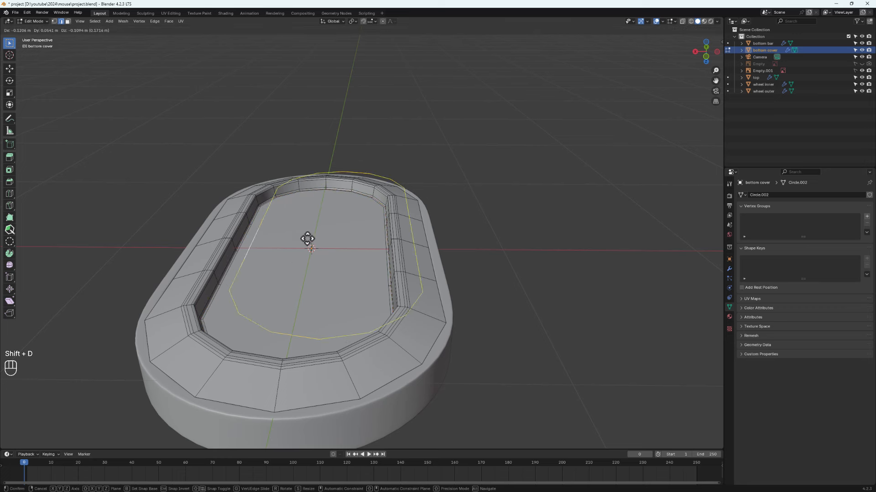
right_click(339, 223)
key(p)
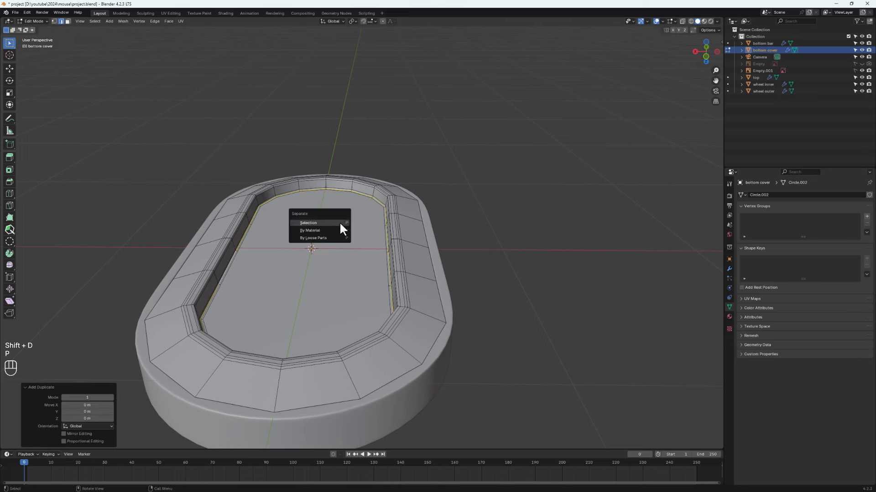
click(340, 224)
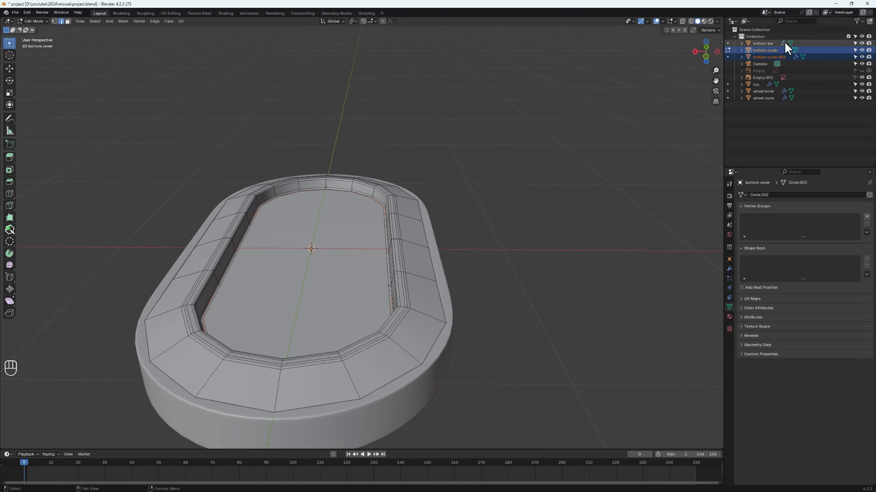
- Return to Object Mode and rename the separated edge loop object as bottom cover 2
click(770, 55)
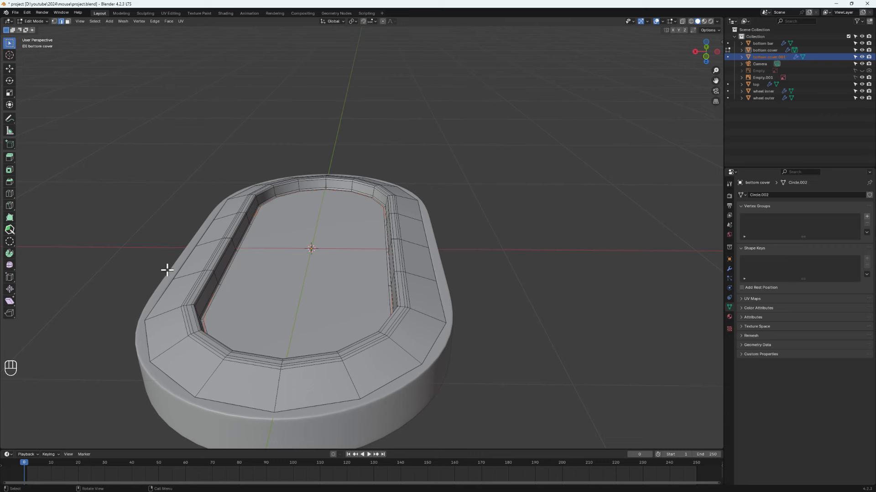
key(Tab)
click(764, 57)
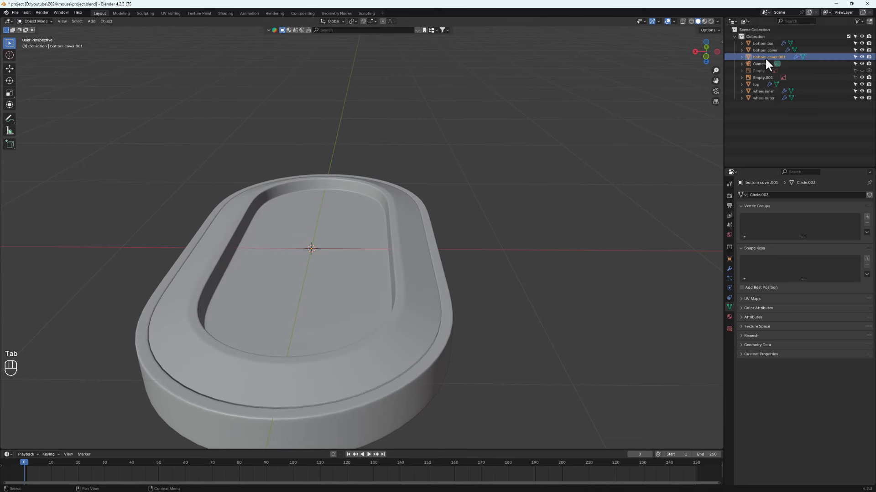
double_click(765, 57)
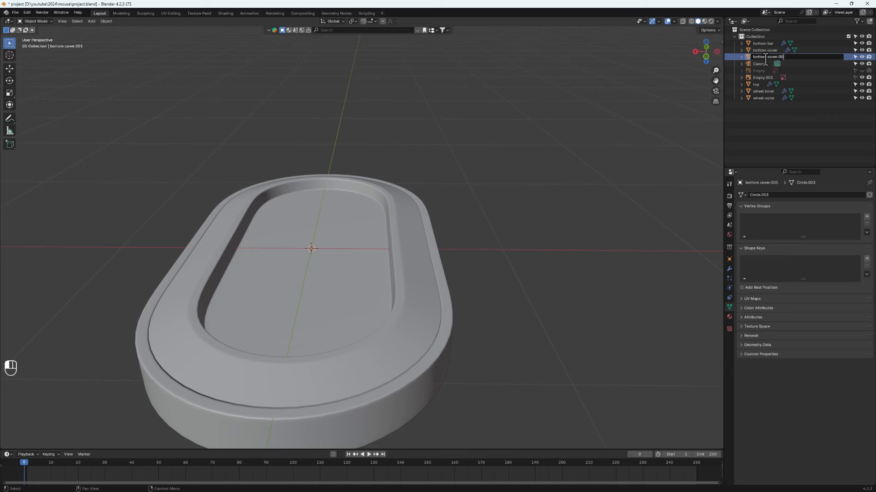
key(BackSpace)
key(Return)
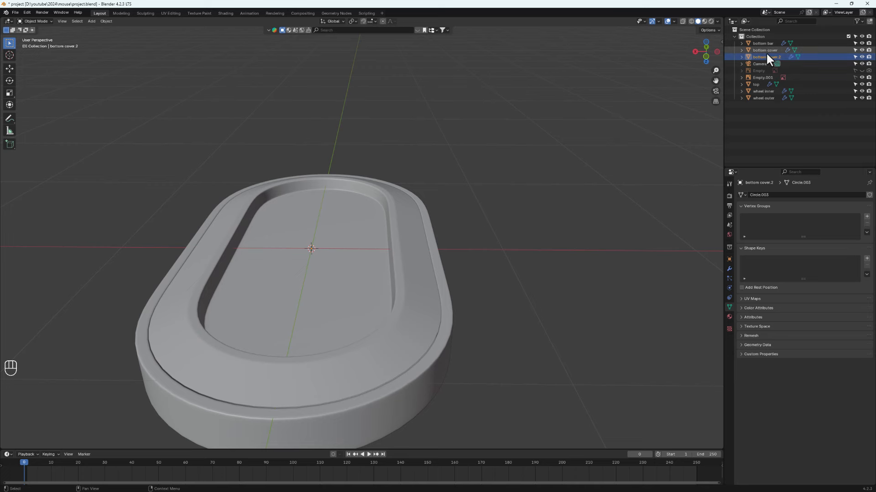
- Isolate bottom cover 2 in Edit Mode, select its whole edge loop and fill it with a face
key(Tab)
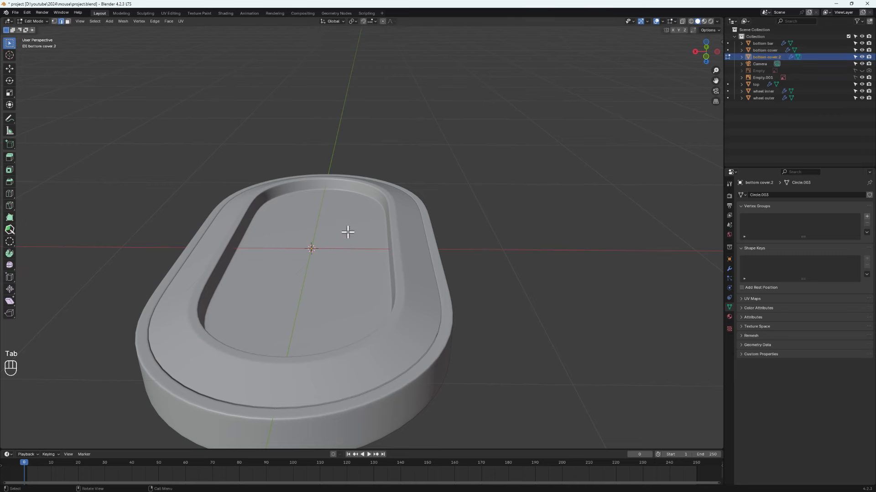
scroll(360, 197, up, 2)
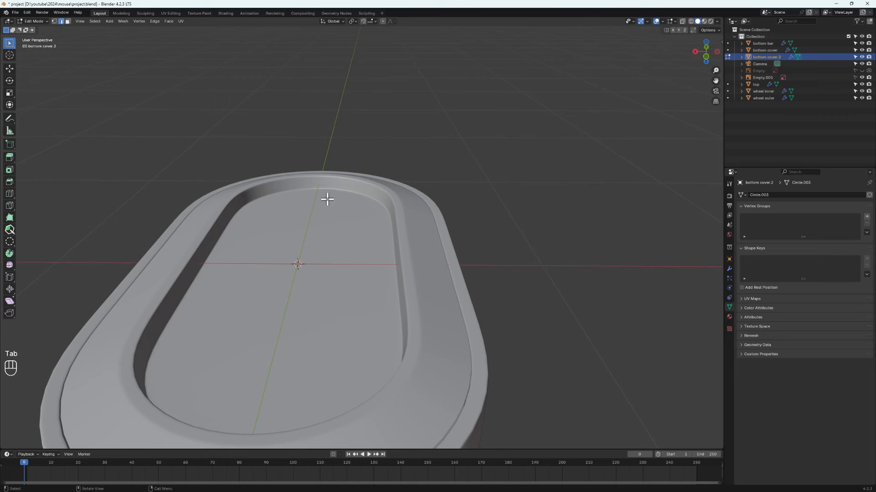
middle_drag(359, 264, 395, 183)
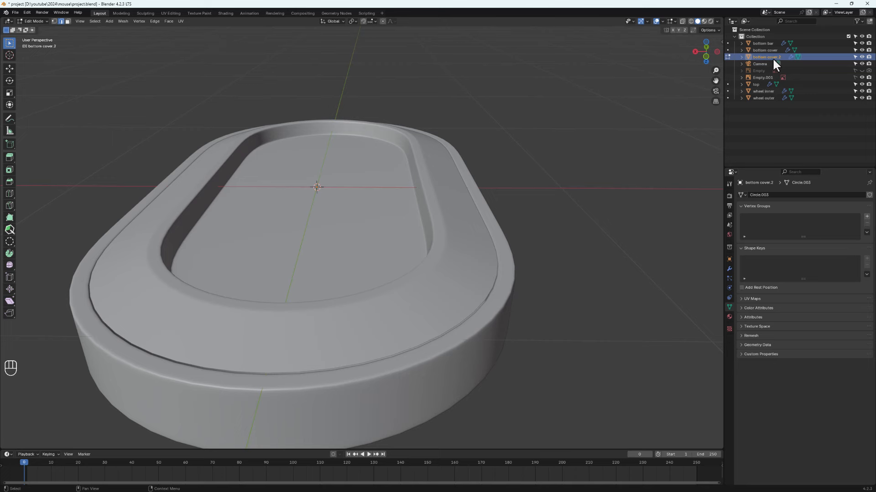
middle_drag(422, 228, 436, 216)
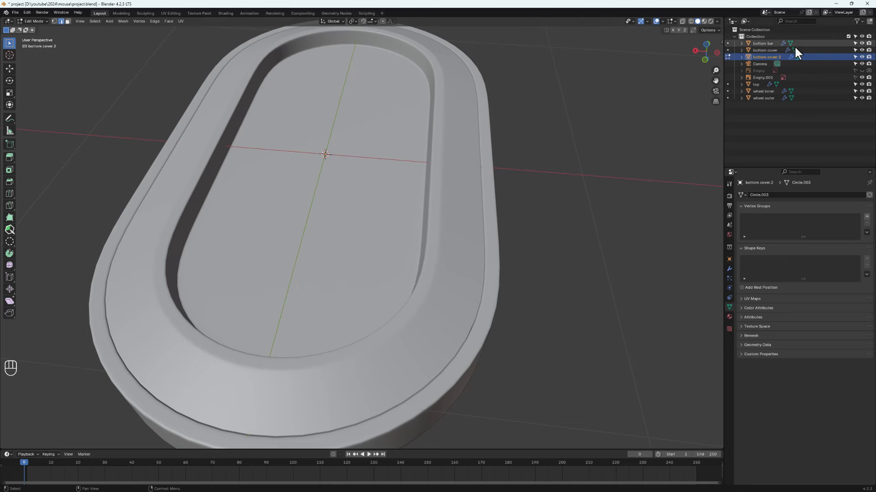
scroll(438, 138, down, 4)
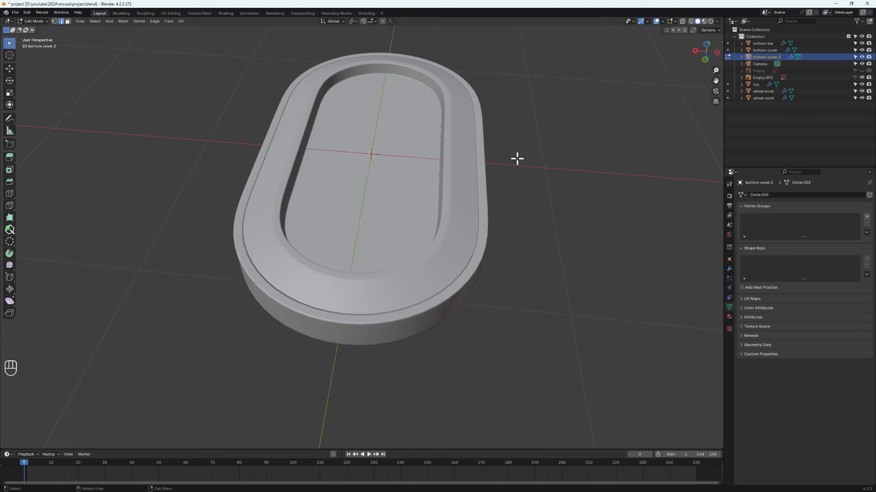
key(slash)
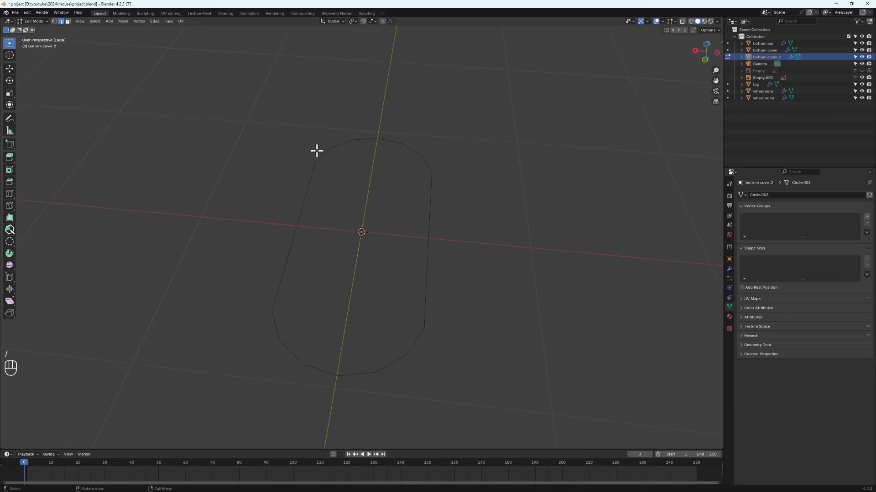
alt+click(428, 276)
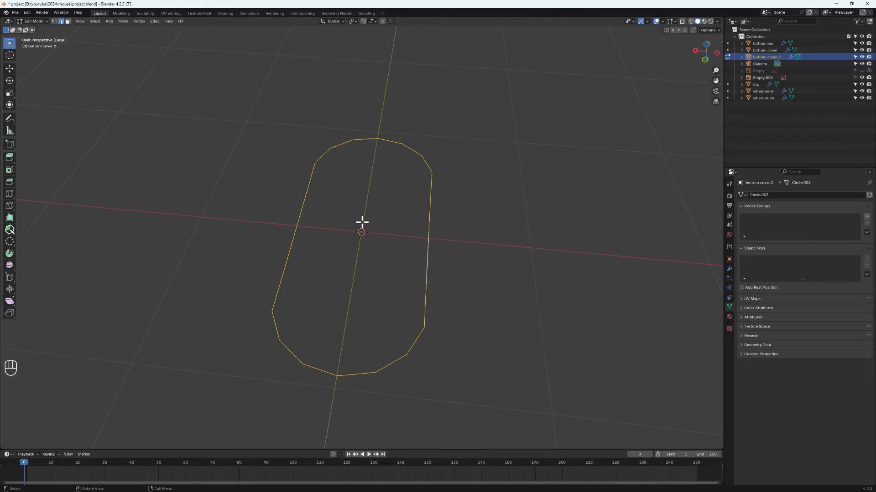
key(f)
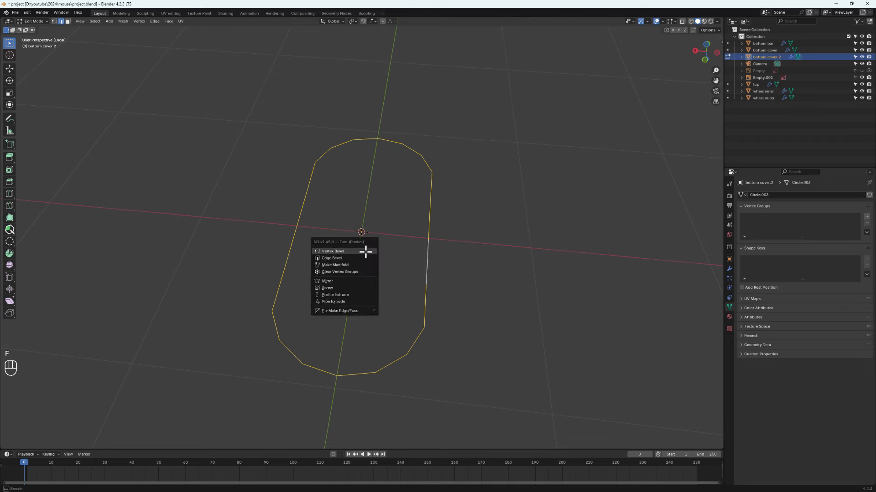
key(f)
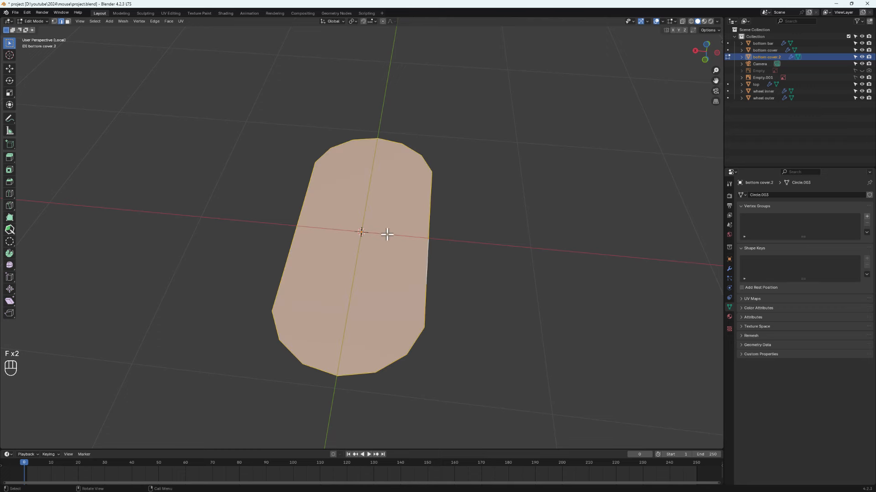
- Move the filled face about -0.019 m along Z and leave the isolated view
middle_drag(362, 269, 366, 221)
key(g)
key(z)
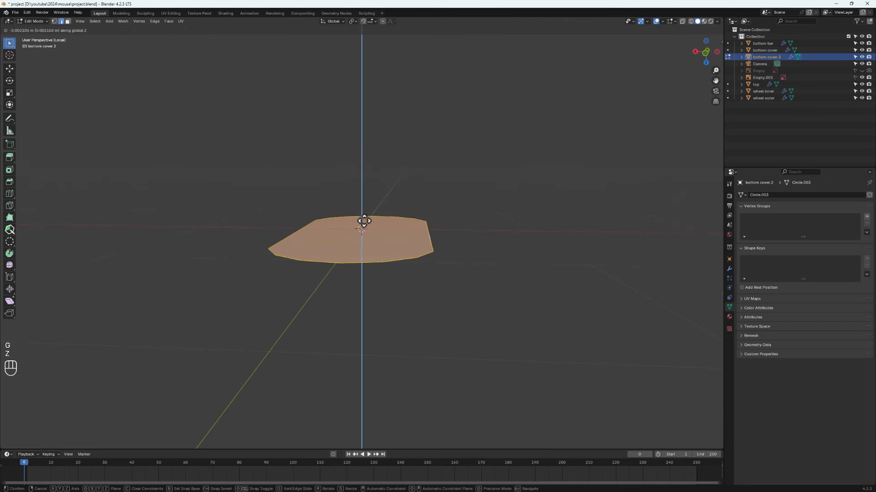
click(365, 219)
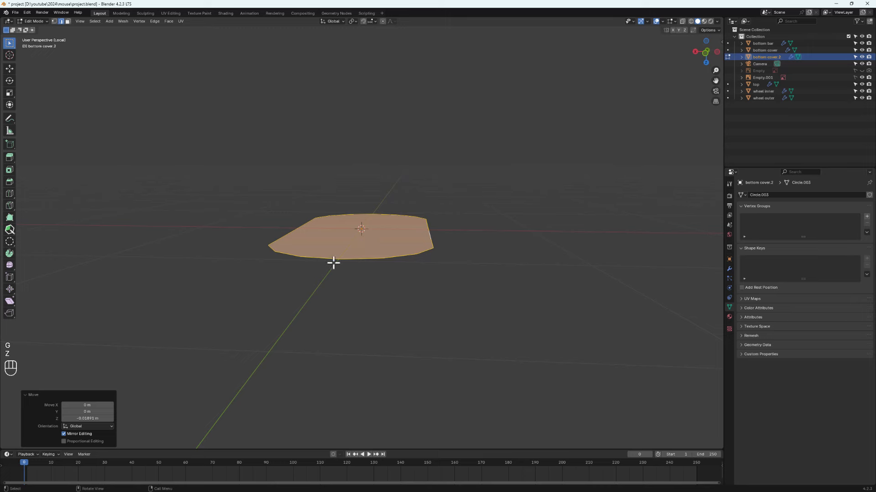
key(KP_Divide)
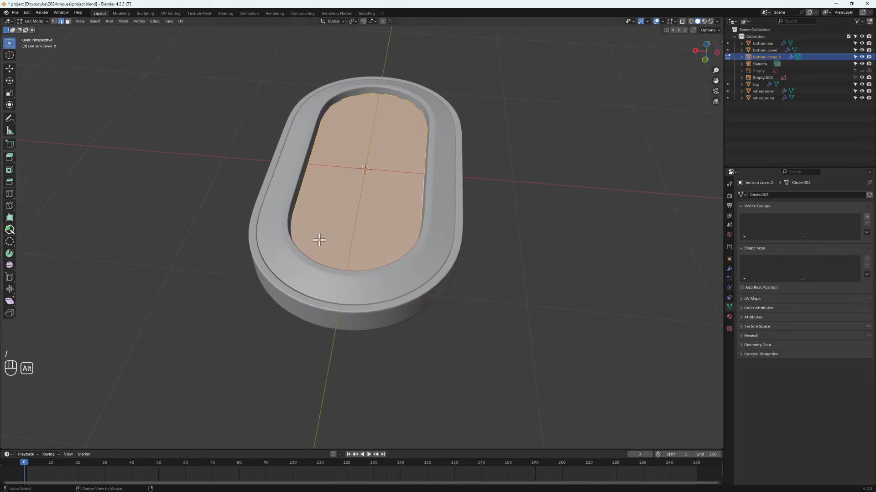
- Check the inner panel in the back.png picture from the bottom view, and inset the filled face by about 0.02 m
alt+middle_drag(318, 240, 322, 182)
shift+middle_drag(365, 135, 403, 206)
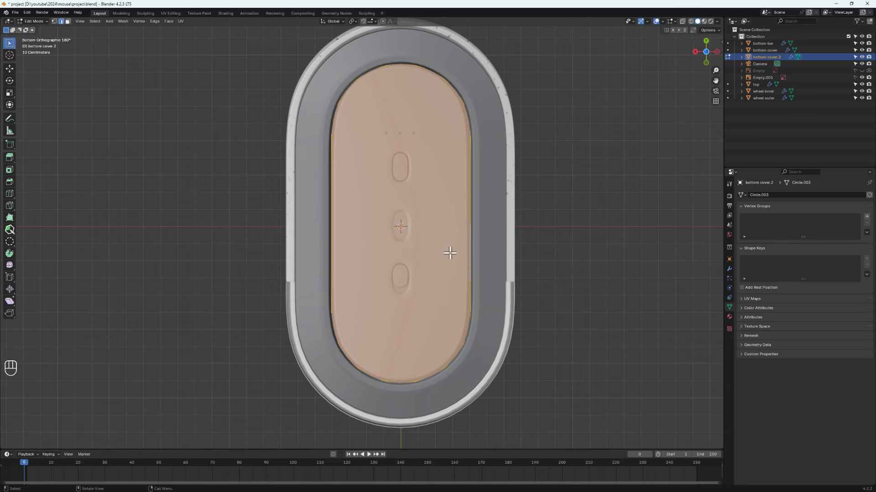
key(alt+Tab)
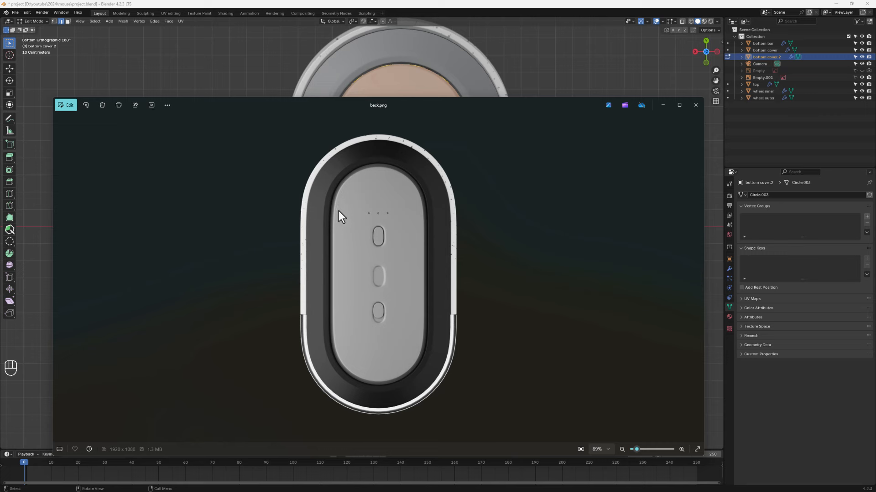
click(668, 106)
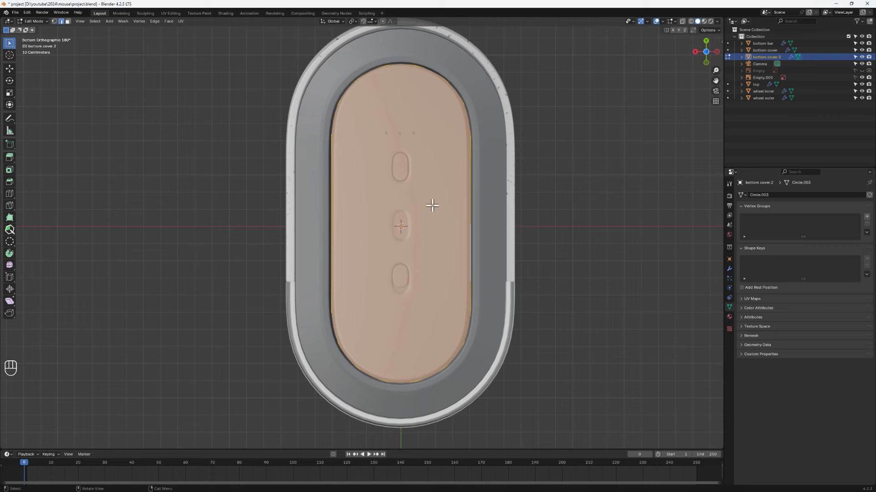
key(alt+a)
key(3)
click(433, 219)
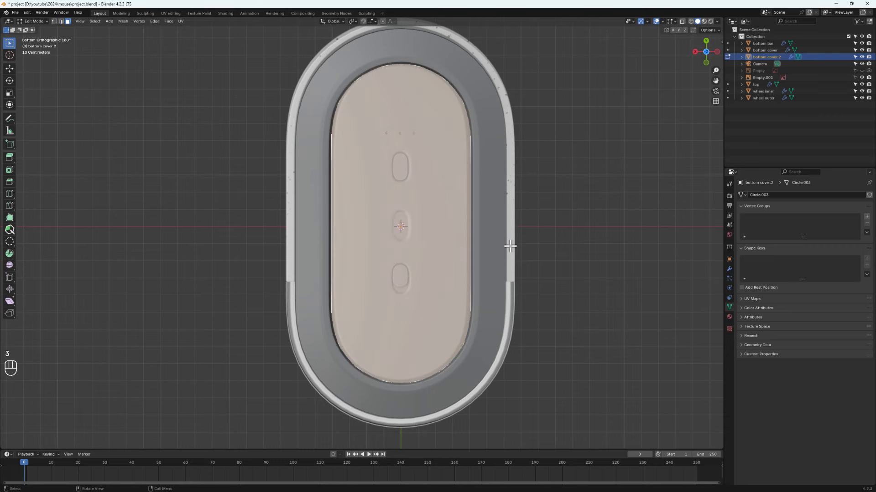
key(i)
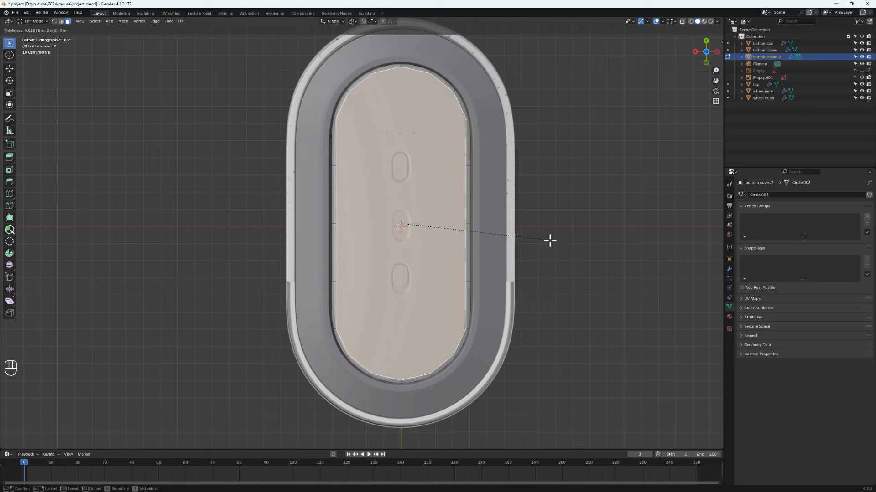
click(551, 240)
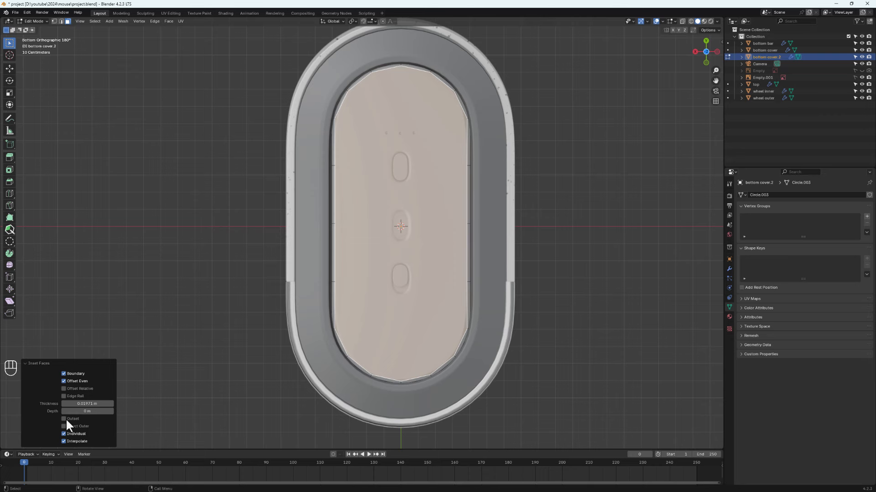
- Set the inset depth to 0.057 m, checking the panel height against the bottom cover's rim in a left wireframe view
scroll(387, 271, down, 2)
middle_drag(386, 271, 299, 337)
drag(82, 412, 105, 412)
alt+middle_drag(413, 201, 328, 291)
scroll(266, 246, up, 5)
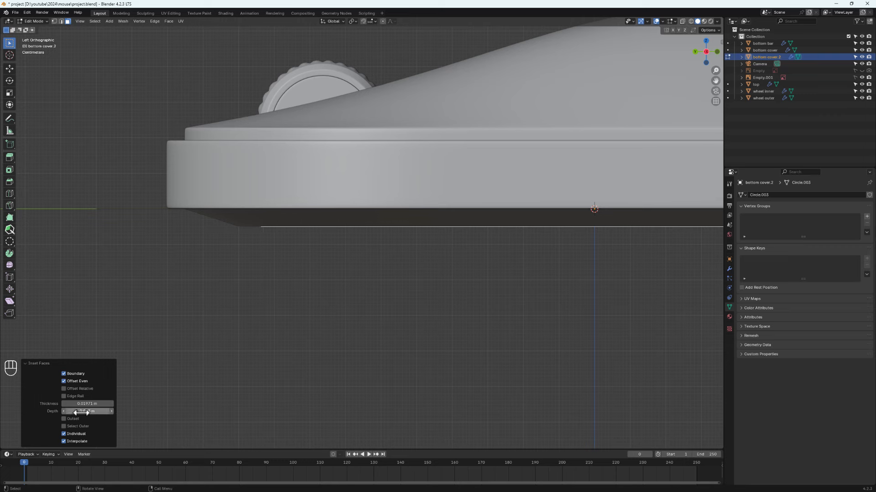
mouse_move(81, 413)
mouse_down()
mouse_move(100, 413)
mouse_move(89, 413)
mouse_up()
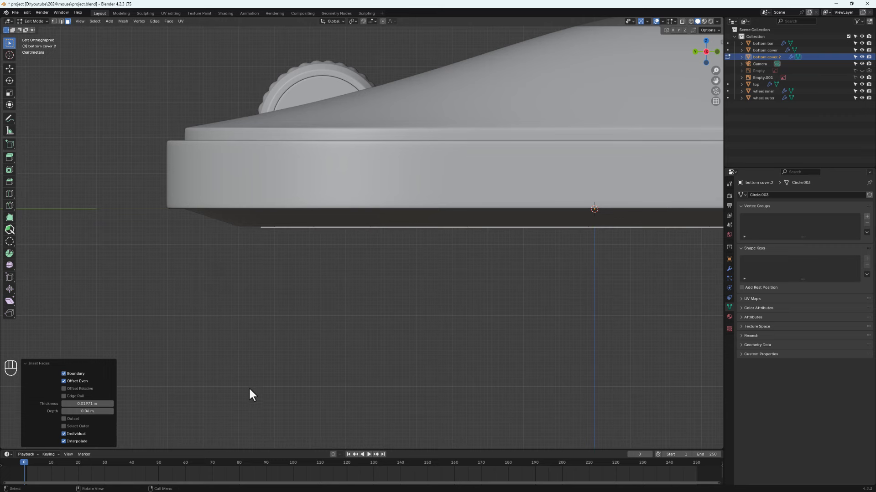
key(shift+z)
scroll(546, 253, down, 2)
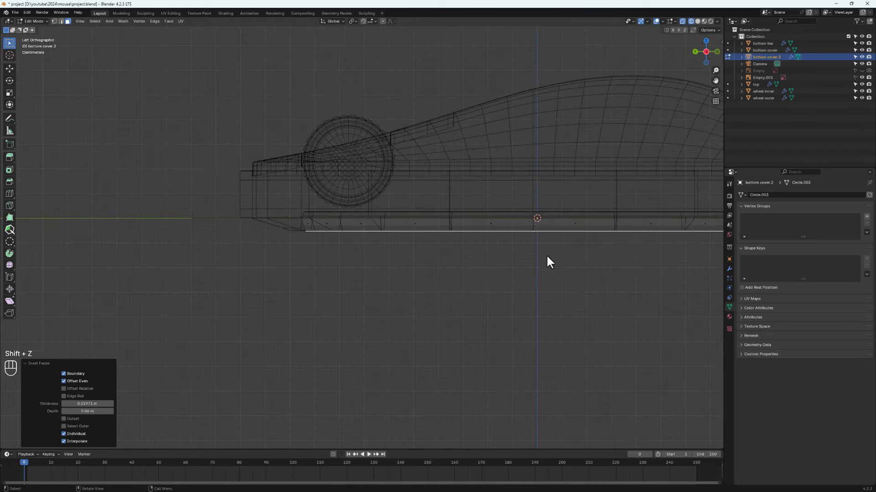
shift+middle_drag(546, 257, 451, 269)
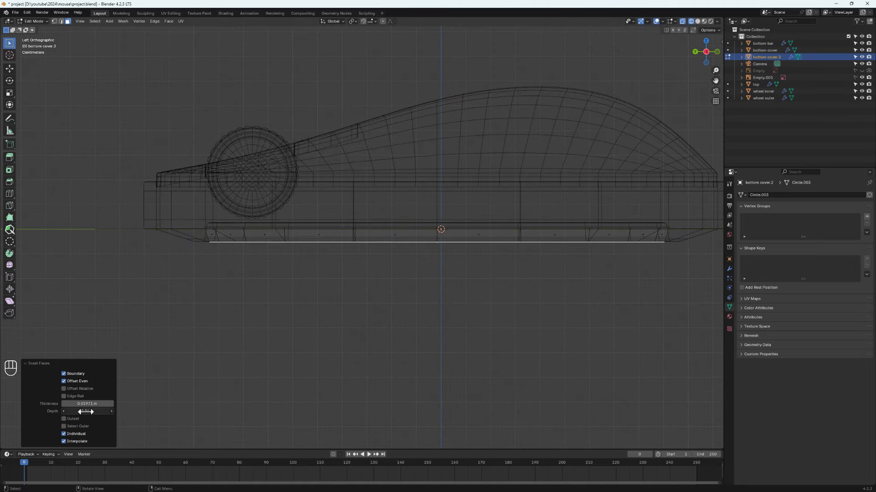
drag(85, 411, 81, 411)
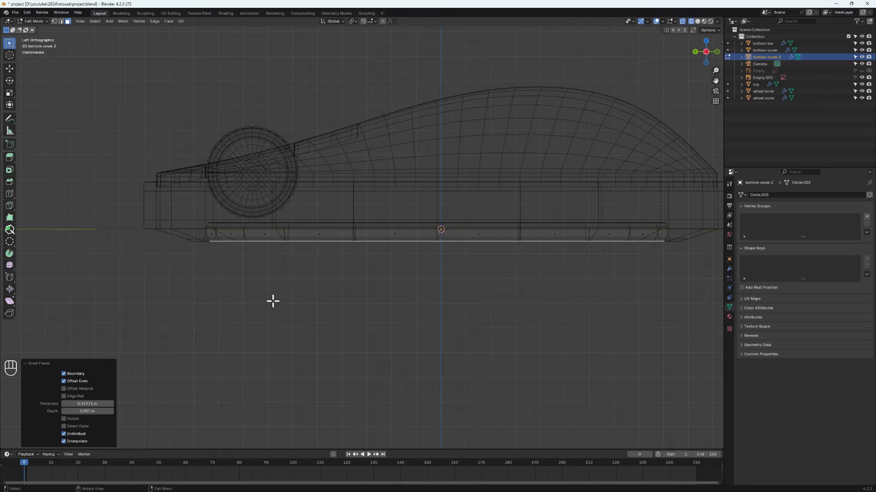
mouse_move(273, 301)
middle_down()
mouse_move(410, 229)
mouse_move(417, 195)
mouse_move(445, 233)
middle_up()
key(shift+z)
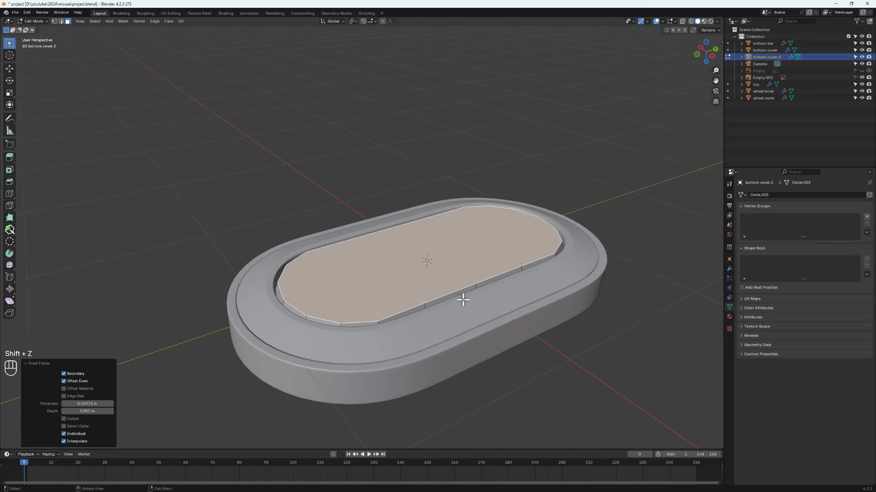
- Isolate bottom cover 2 and inset the panel's large flat face by about 0.033 m
key(slash)
middle_drag(381, 303, 338, 312)
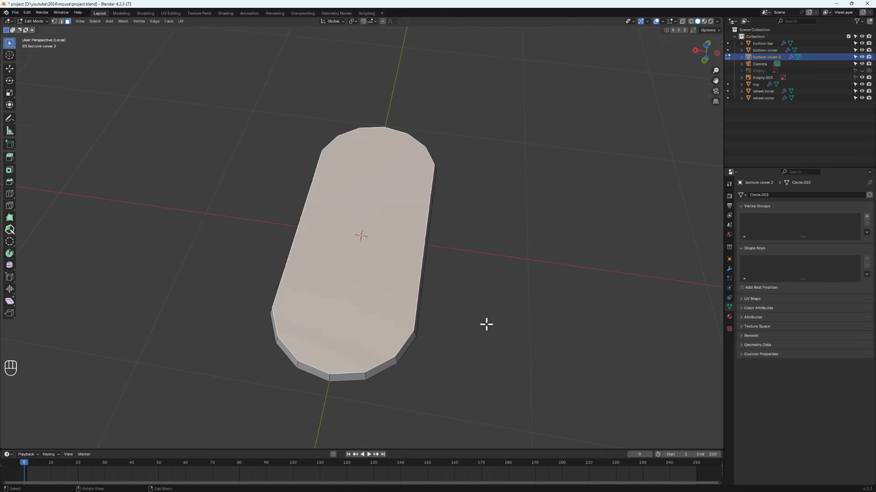
key(i)
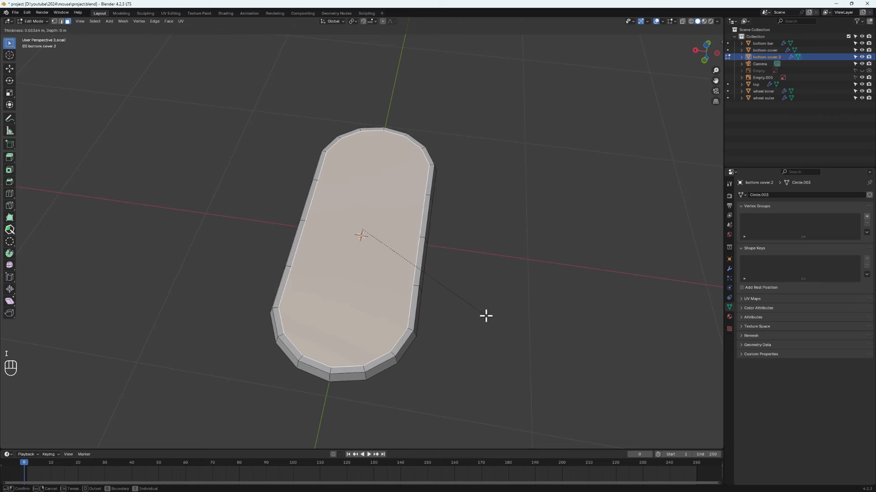
click(485, 315)
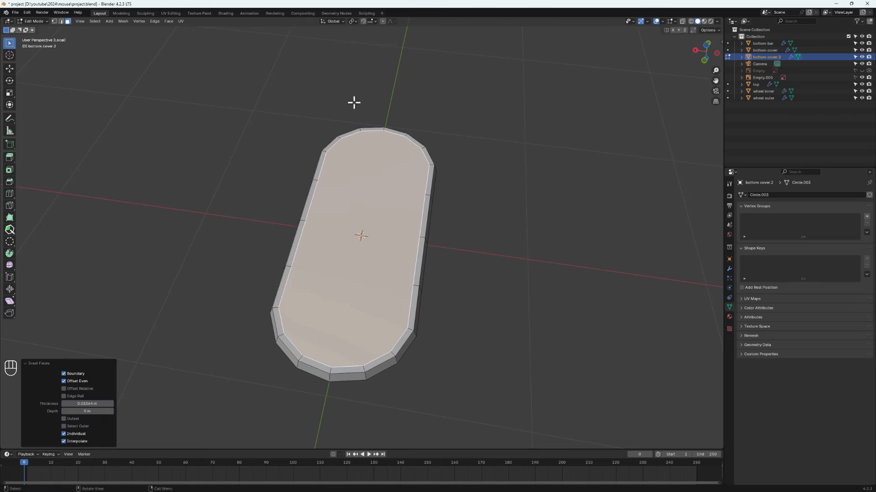
- Delete the inset inner face, leave the isolated view and compare the open panel with the bottom cover's details from below
key(x)
click(371, 232)
middle_drag(401, 184, 379, 288)
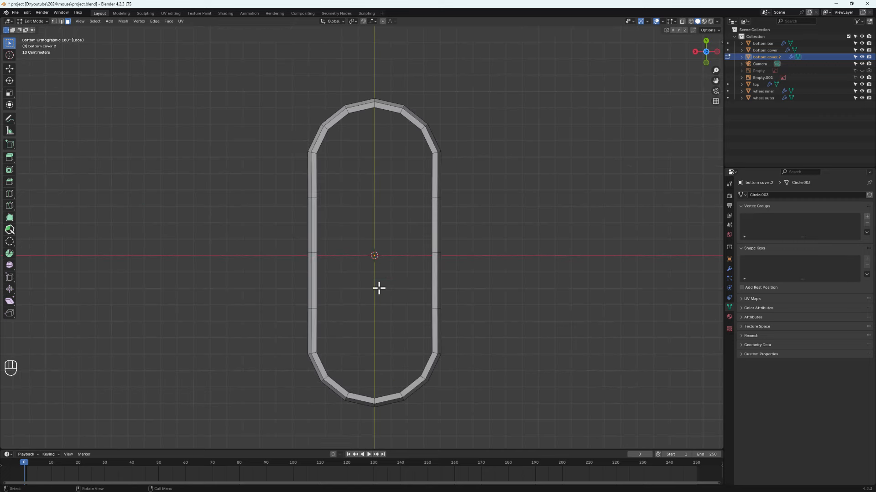
key(KP_Divide)
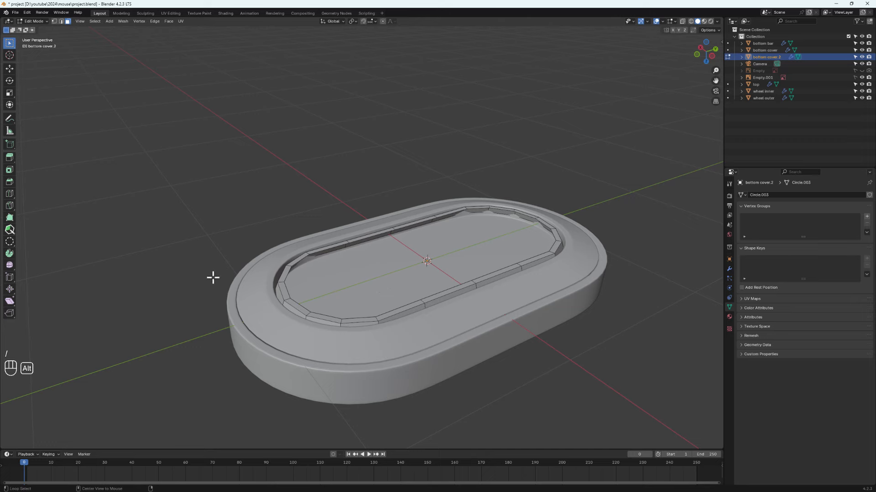
alt+middle_drag(213, 278, 430, 239)
scroll(401, 180, up, 3)
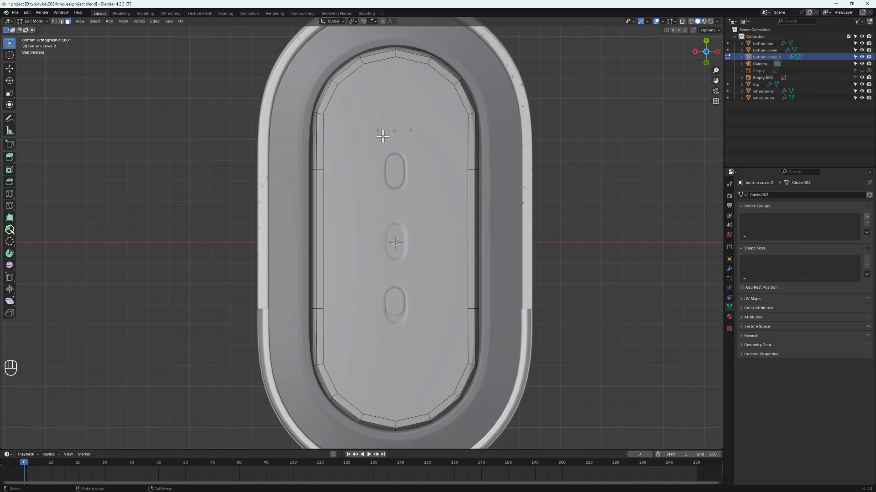
scroll(359, 249, down, 2)
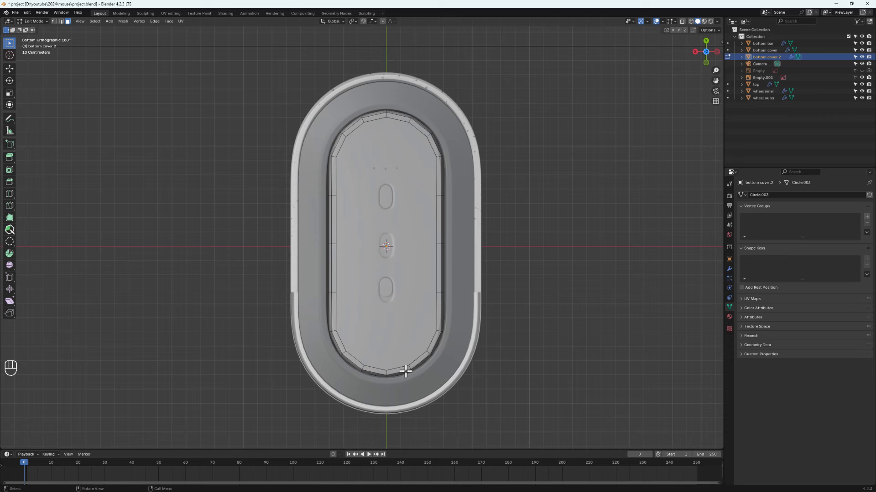
- Select the panel's inner edge loop and fill it with a single face
click(434, 206)
key(2)
alt+click(436, 203)
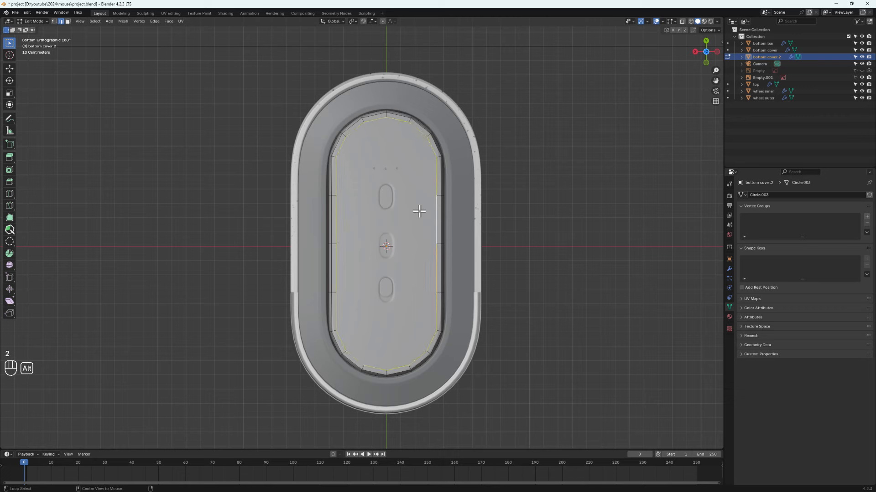
key(f)
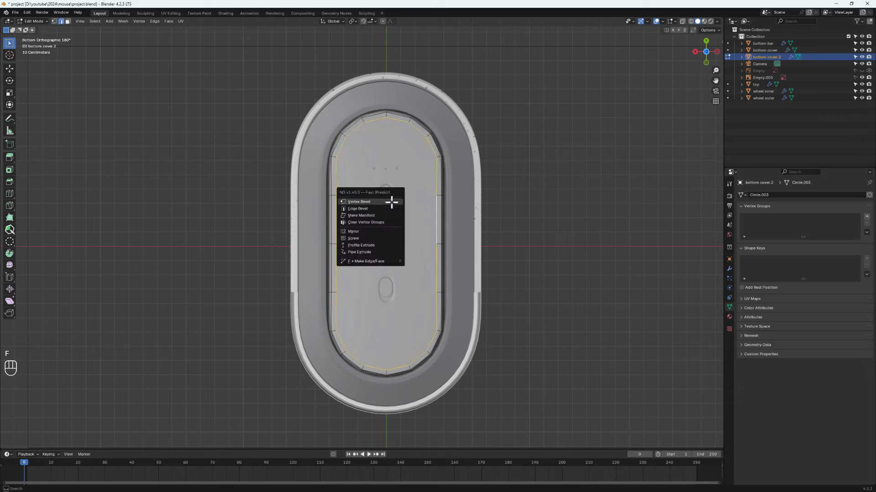
key(f)
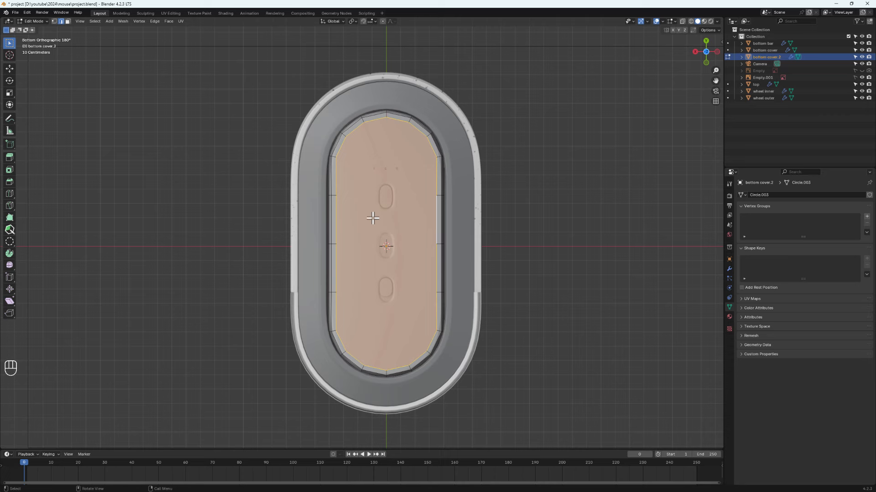
- Connect the two end vertices on the panel's centre line with a lengthwise edge across the inner face, in the isolated view
click(55, 21)
click(384, 369)
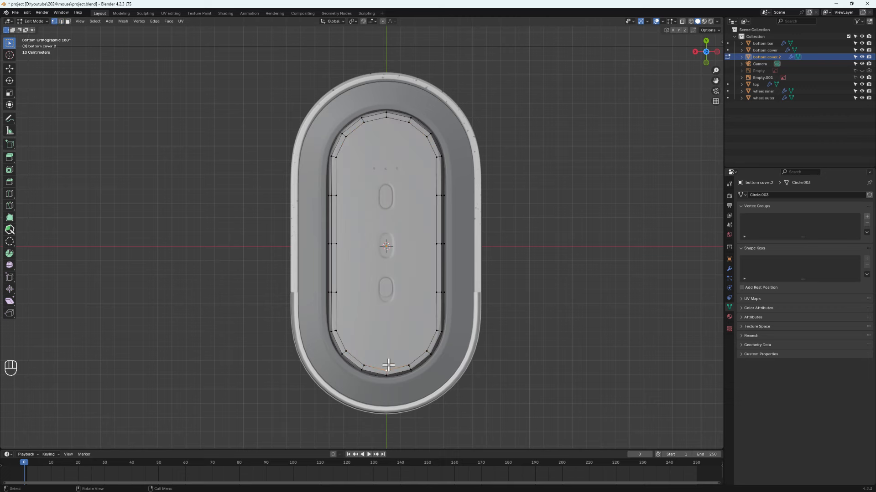
shift+click(386, 118)
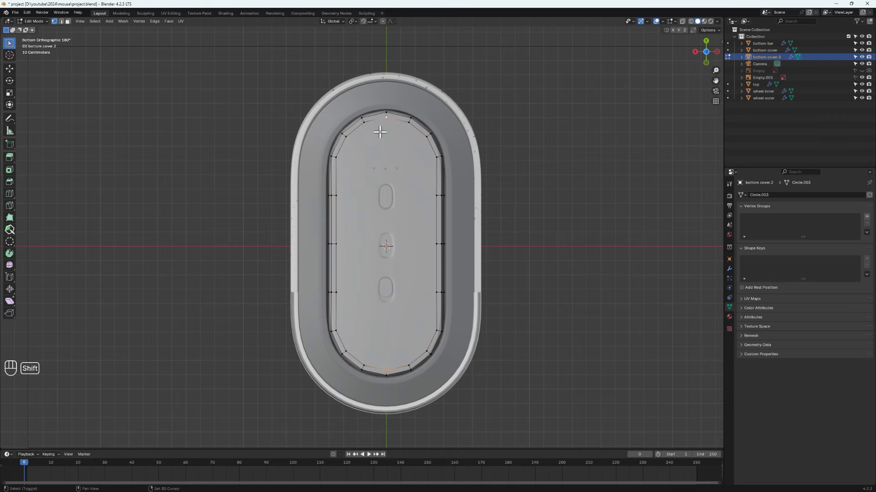
key(slash)
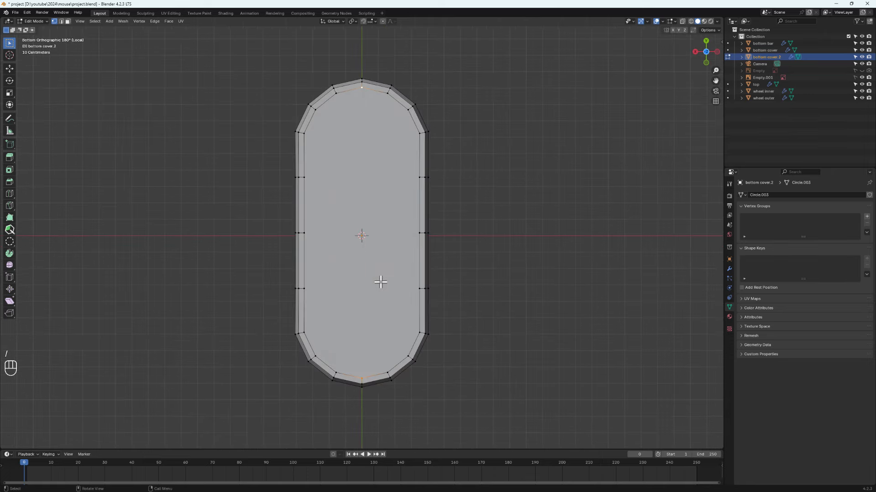
middle_drag(381, 283, 374, 252)
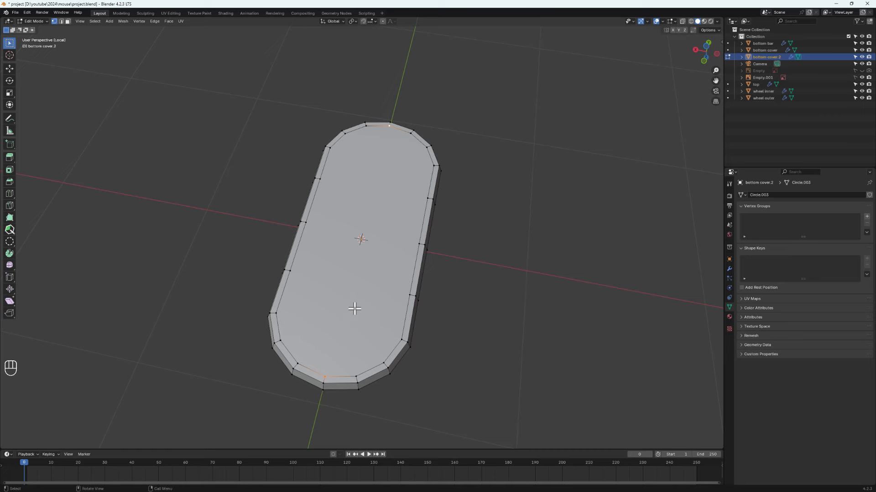
mouse_move(360, 272)
middle_down()
mouse_move(368, 256)
mouse_move(360, 241)
mouse_move(354, 287)
middle_up()
middle_drag(333, 168, 336, 188)
- Connect the opposite end vertices on both sides of the centre line with two more lengthwise edges
click(349, 97)
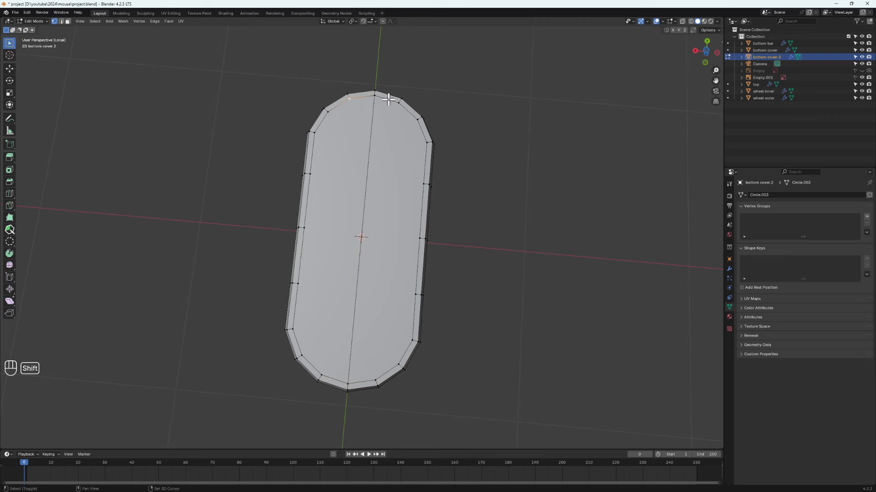
shift+click(321, 374)
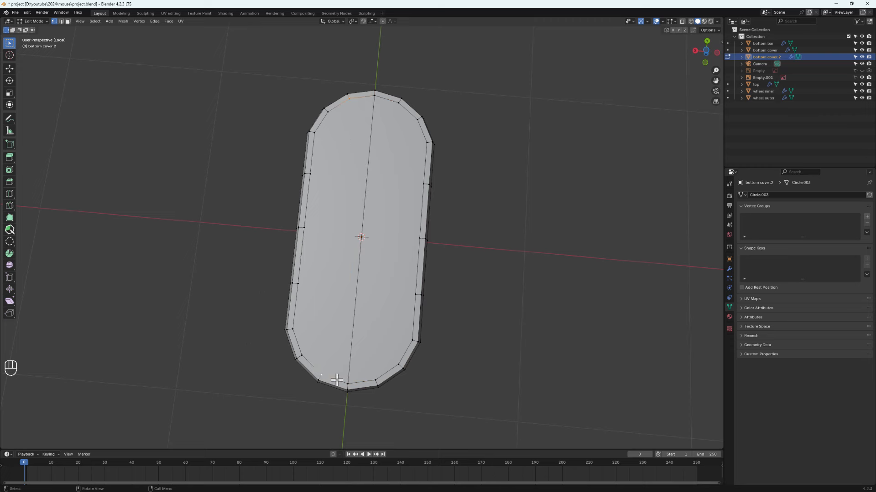
key(j)
click(398, 103)
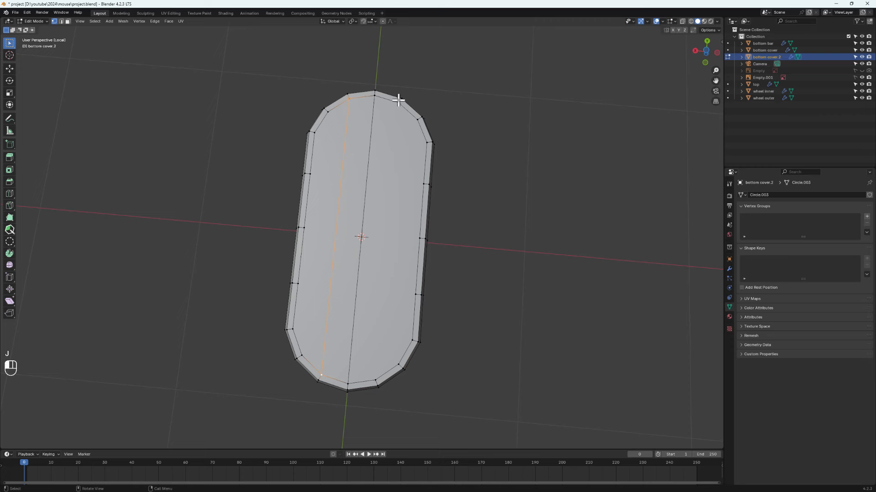
shift+click(378, 376)
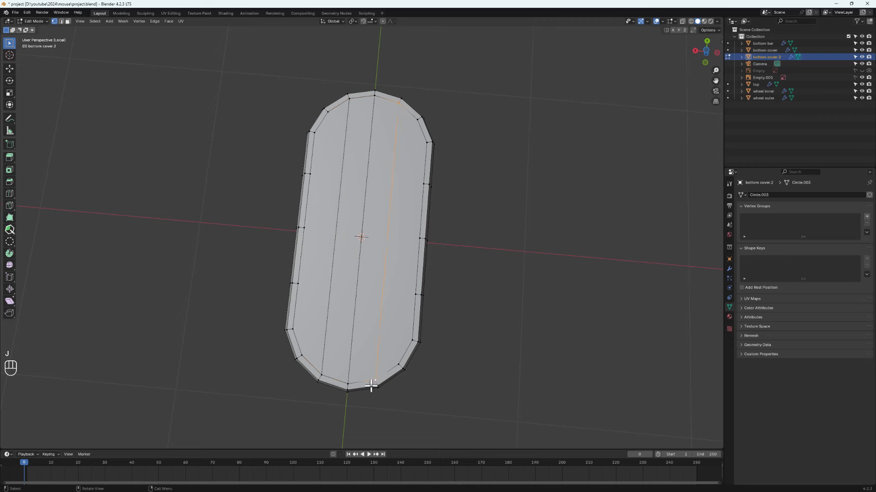
- Connect the first two pairs of opposite side vertices near the panel's far end with crosswise edges
click(313, 132)
shift+click(426, 143)
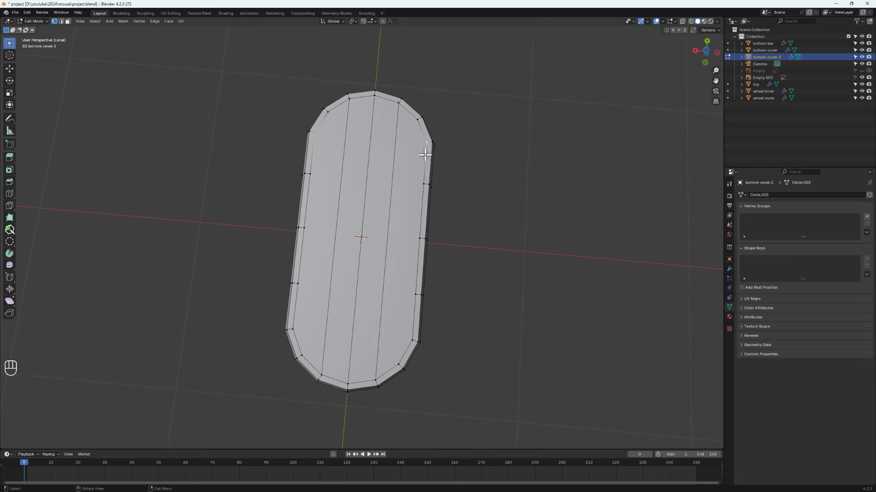
key(j)
key(k)
click(310, 174)
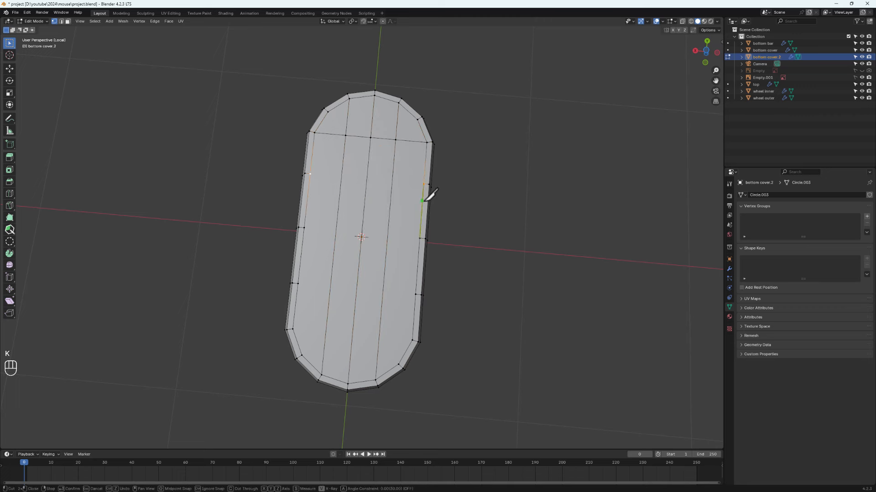
click(428, 185)
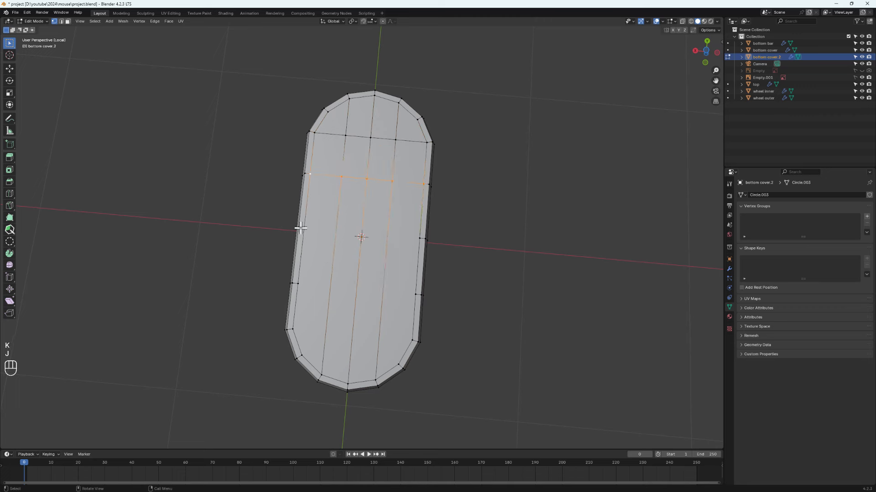
key(Return)
- Connect the remaining three pairs of opposite side vertices with crosswise edges to complete the panel's grid
shift+click(419, 238)
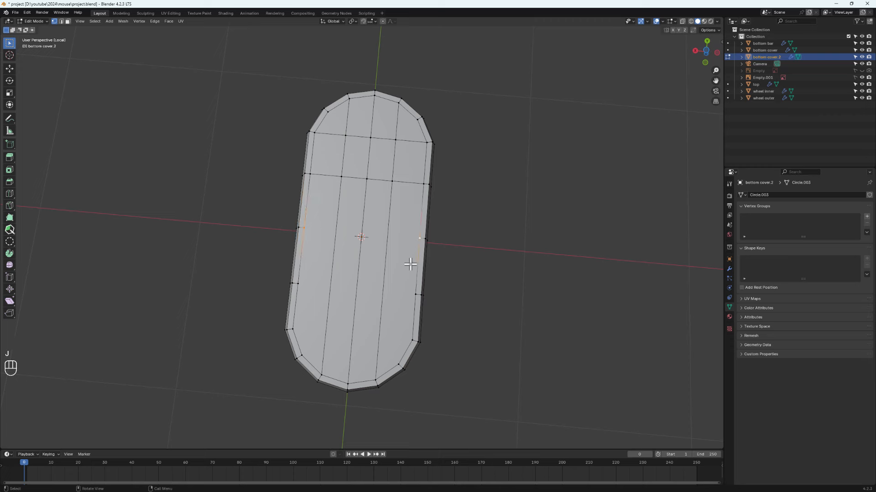
key(j)
click(299, 285)
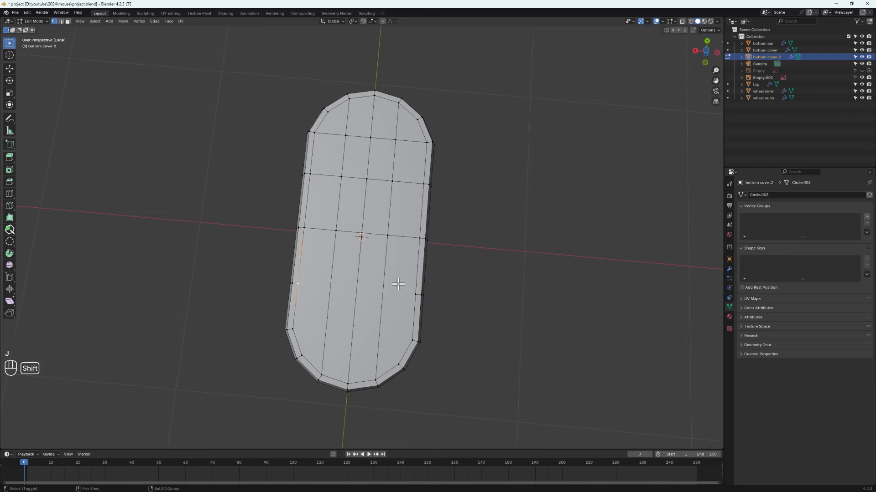
shift+click(415, 295)
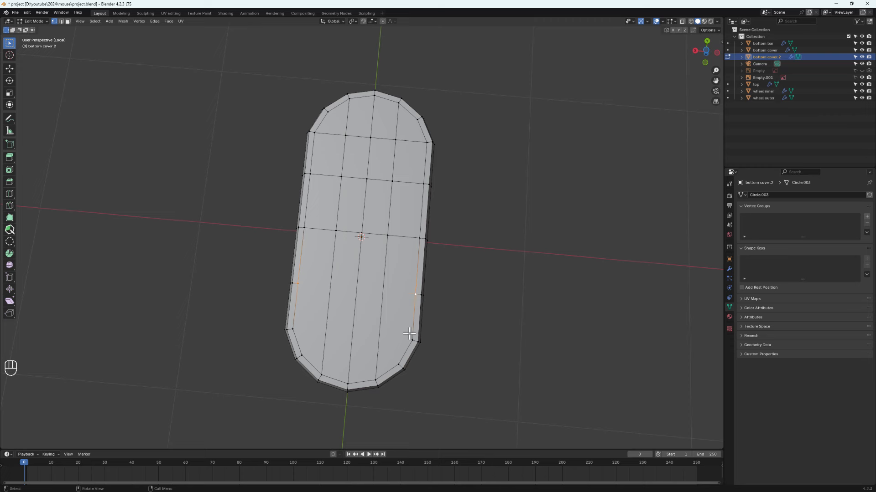
key(j)
click(293, 330)
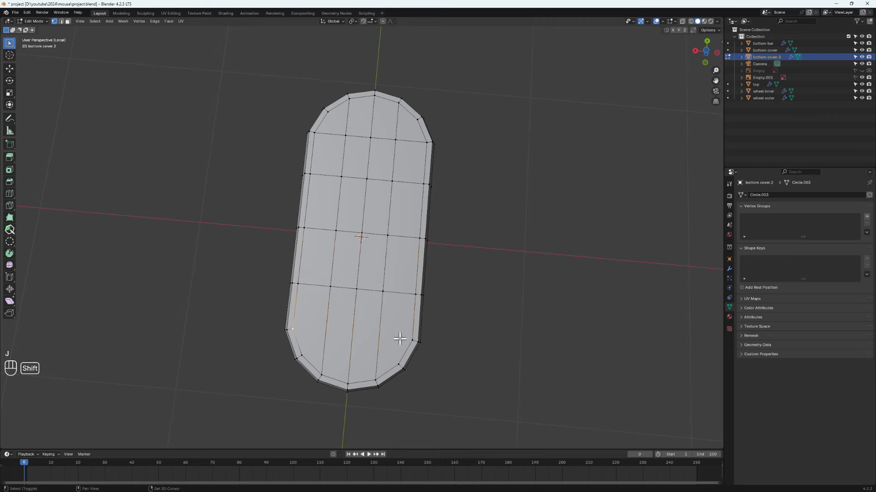
shift+click(412, 341)
key(j)
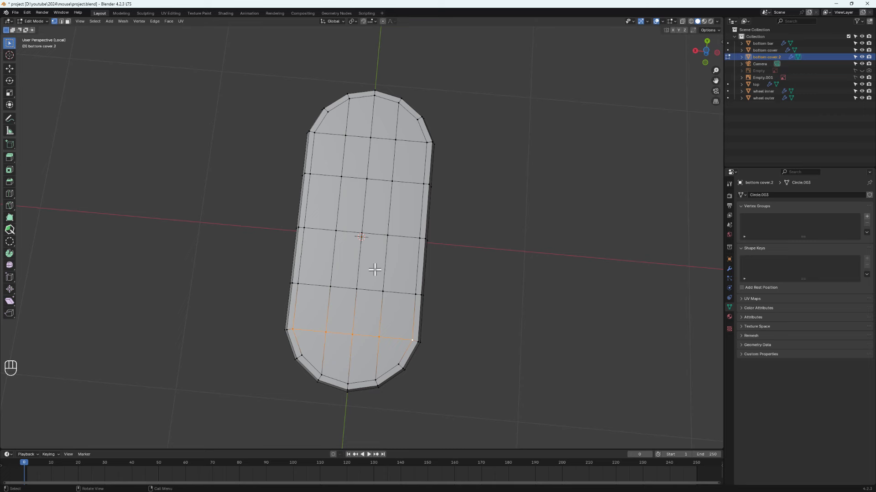
- Examine the smoothed panel in Object Mode from several angles and return to Edit Mode
key(Tab)
middle_drag(382, 286, 392, 238)
key(Tab)
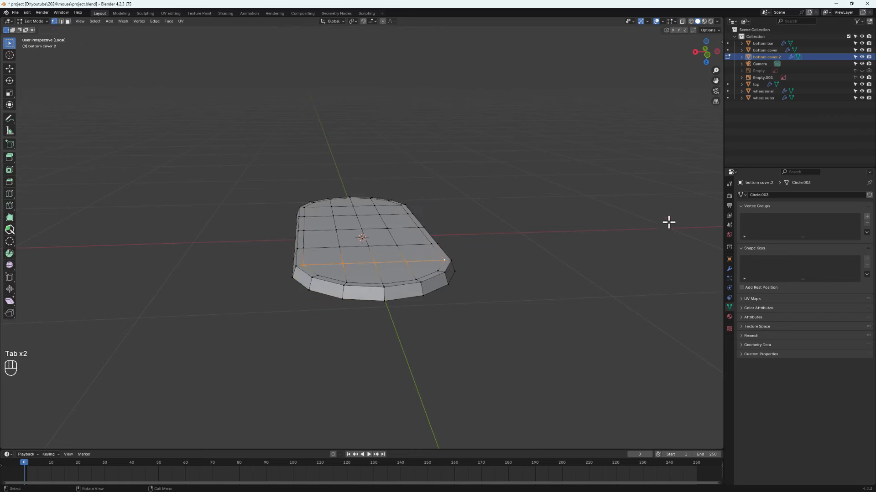
key(Tab)
middle_drag(398, 285, 426, 238)
key(Tab)
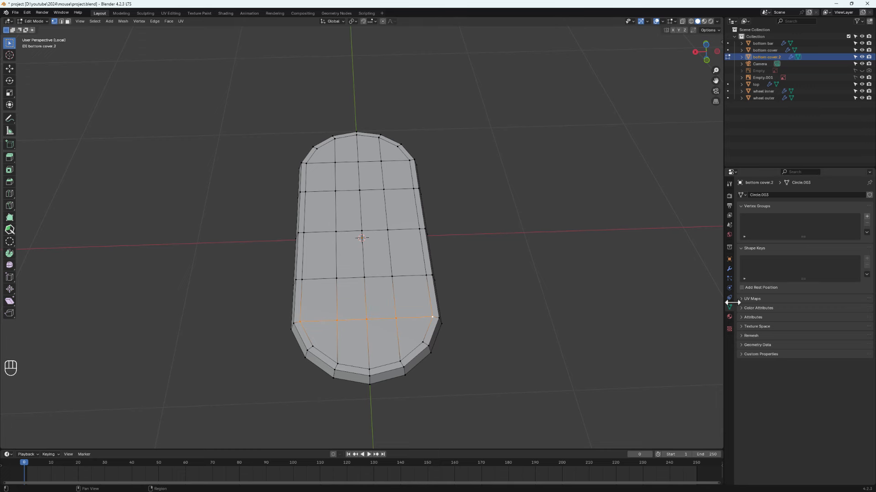
- Return to the full model in Object Mode and turn on the Subdivision modifier's Edit Mode display for bottom cover 2
click(729, 269)
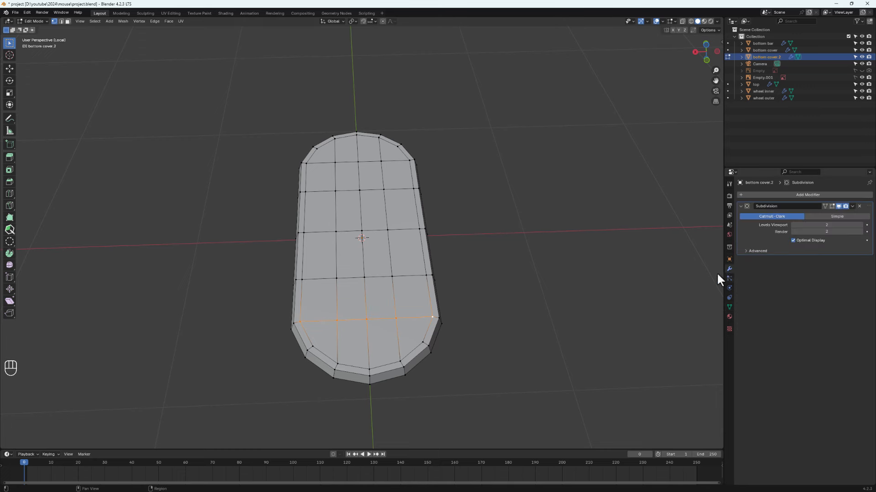
key(Tab)
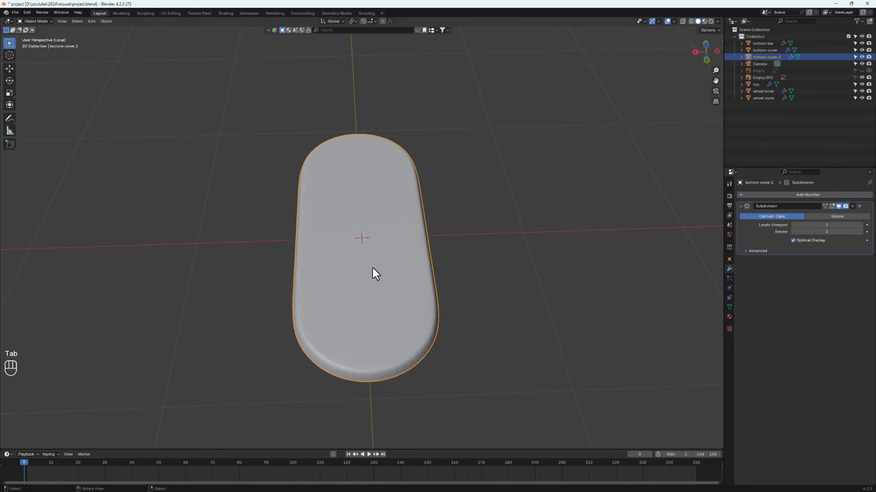
key(slash)
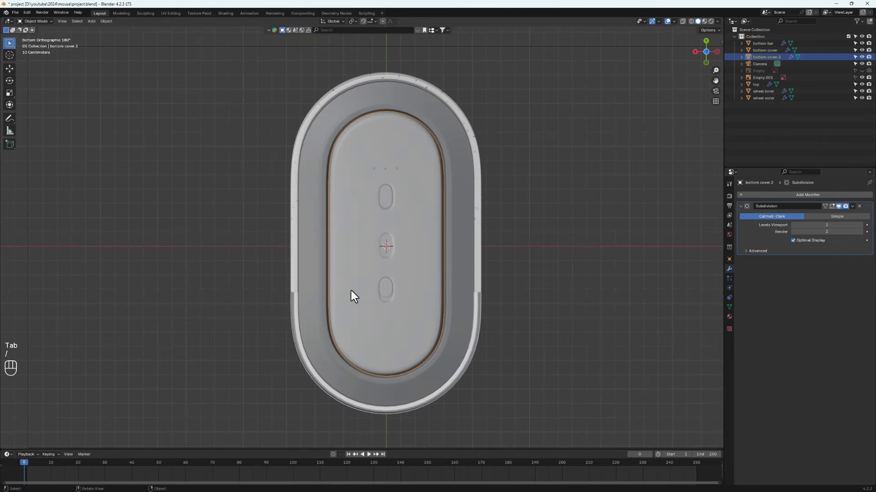
alt+middle_drag(342, 248, 425, 129)
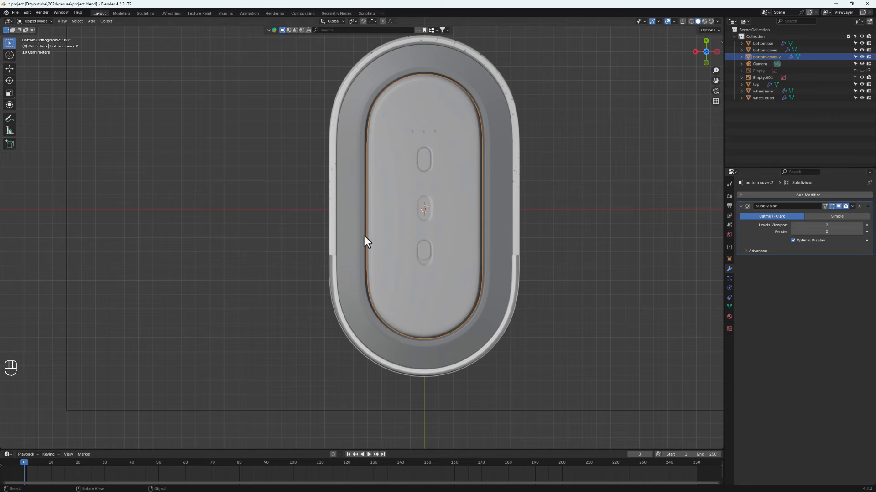
- Turn off Optimal Display and enable On Cage for the panel's Subdivision modifier while in Edit Mode
key(Tab)
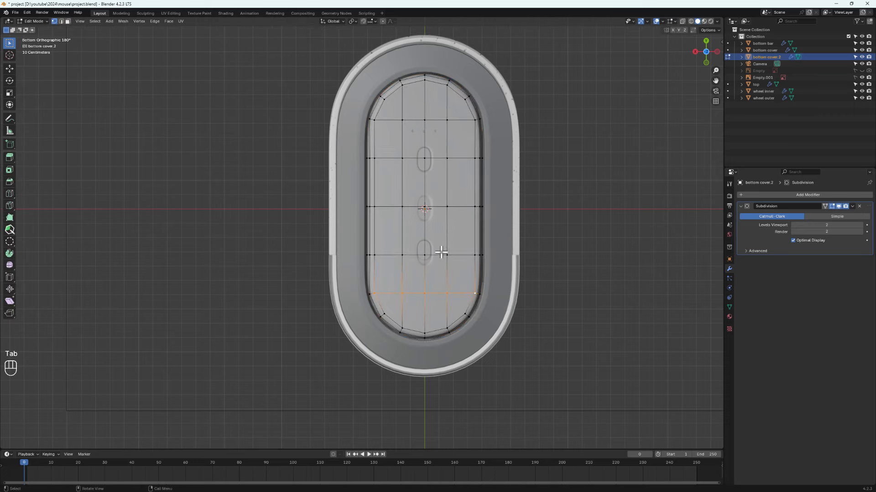
scroll(422, 222, up, 1)
shift+middle_drag(446, 179, 454, 226)
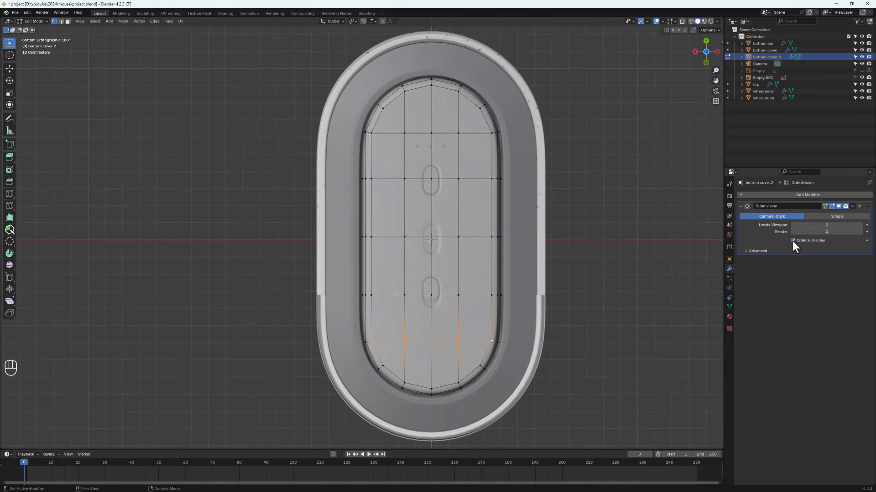
click(824, 206)
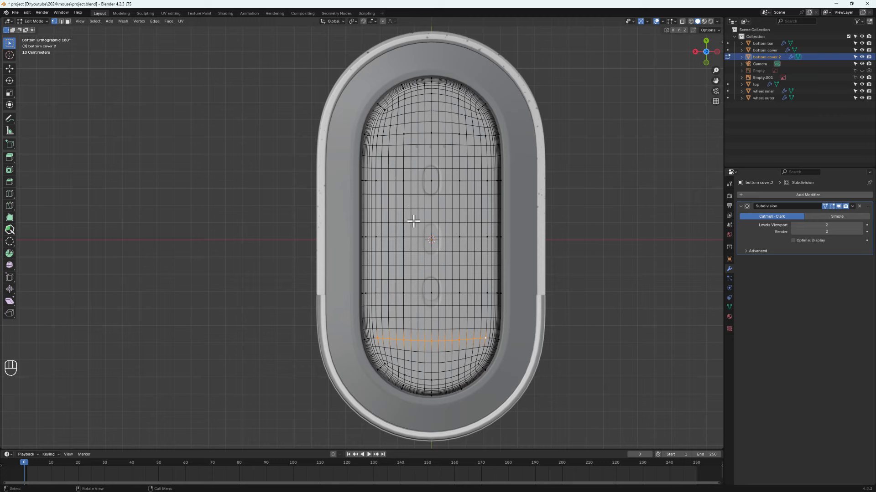
- Set the Subdivision modifier's viewport level to 1 and isolate bottom cover 2 in local view
click(792, 225)
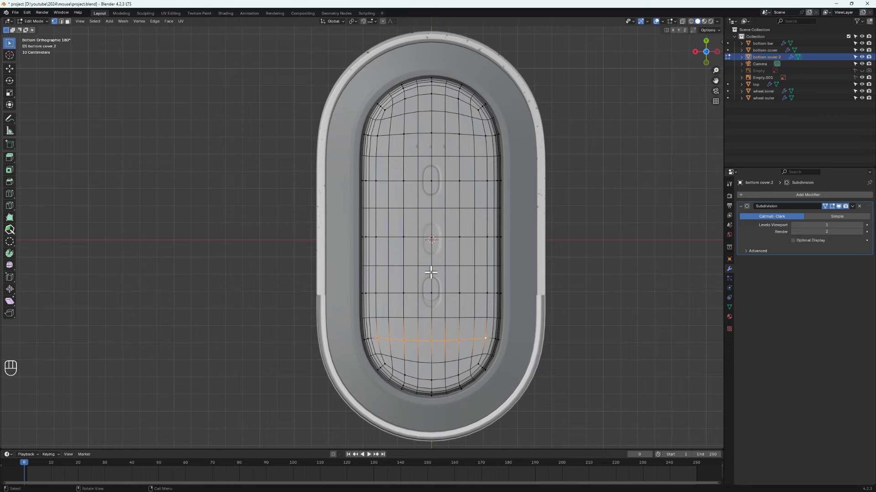
middle_drag(415, 292, 441, 232)
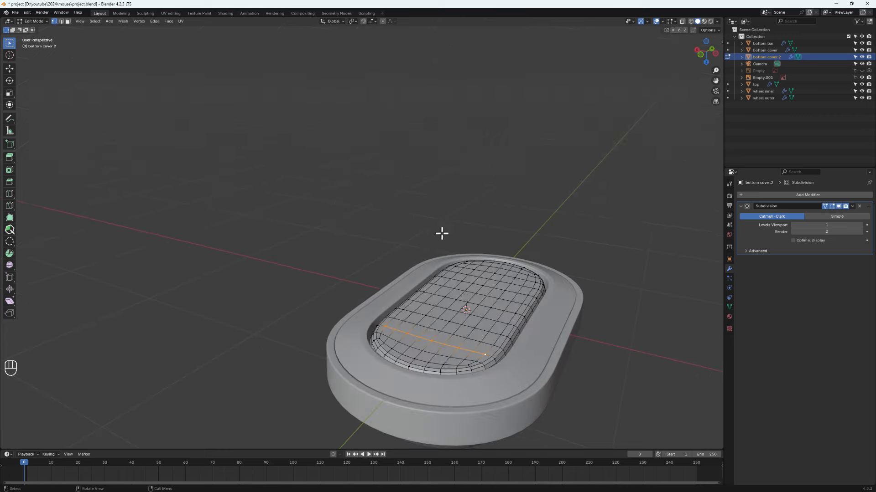
key(KP_Divide)
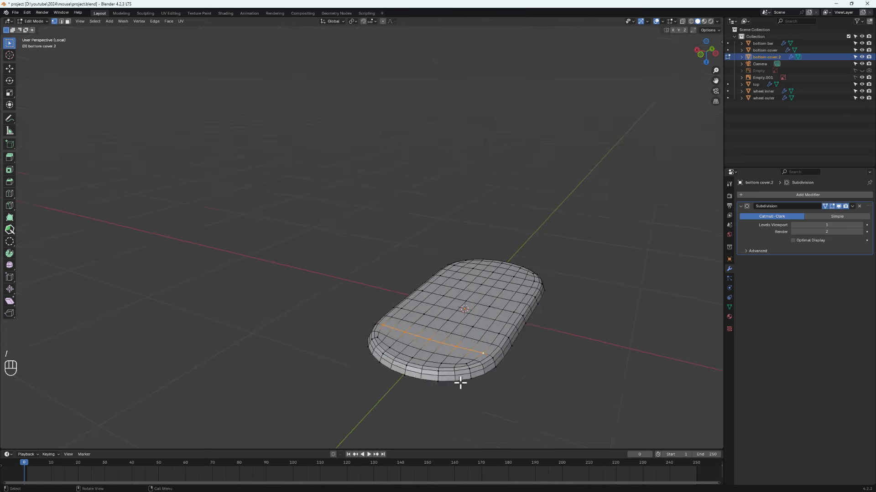
middle_drag(349, 293, 158, 308)
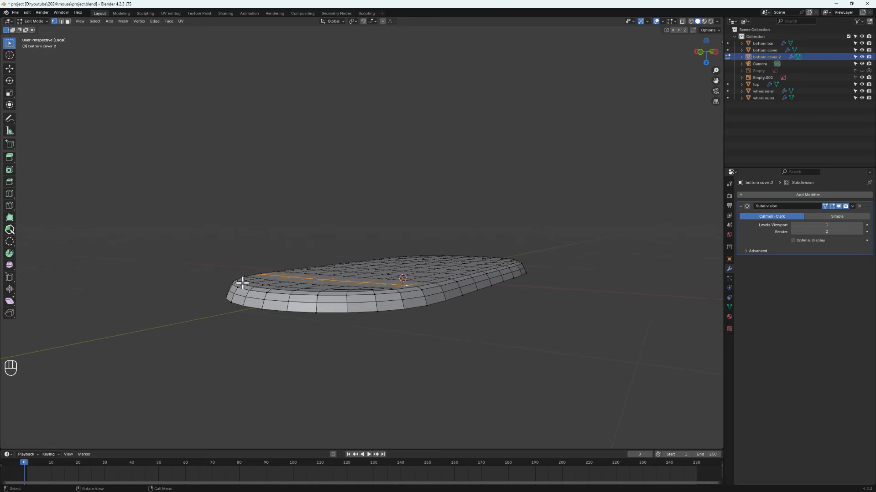
- Turn off the Subdivision modifier's On Cage and Edit Mode display and compare the panel's cage with its smoothed shape
key(Tab)
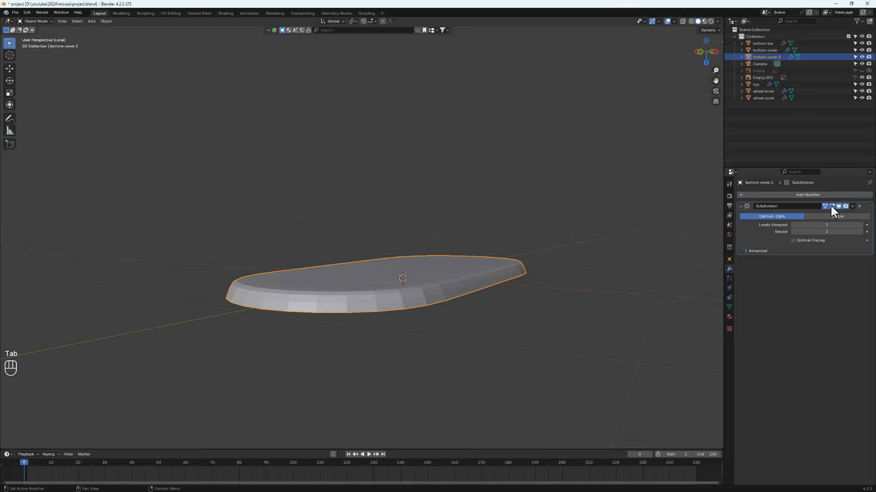
key(Tab)
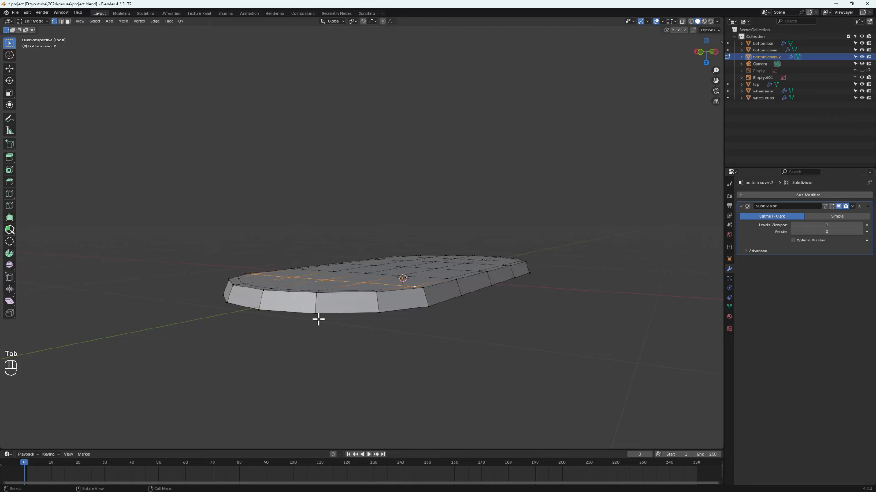
middle_drag(318, 317, 291, 320)
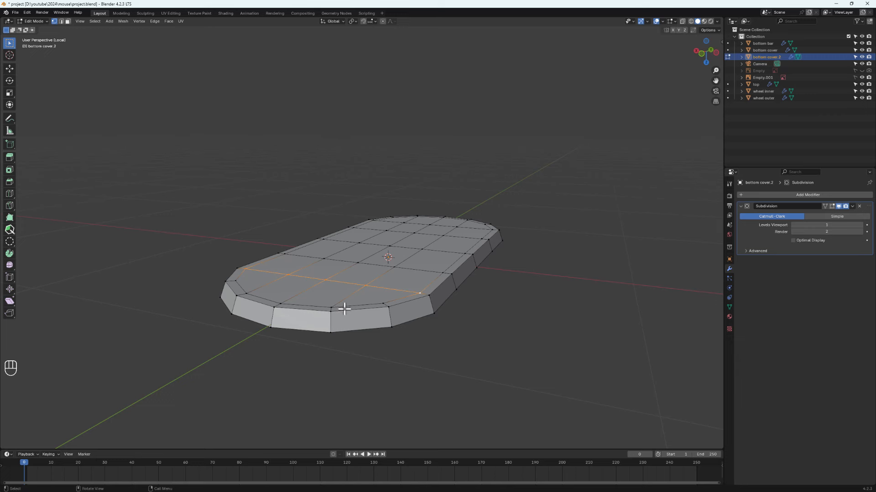
key(Tab)
middle_drag(332, 319, 208, 261)
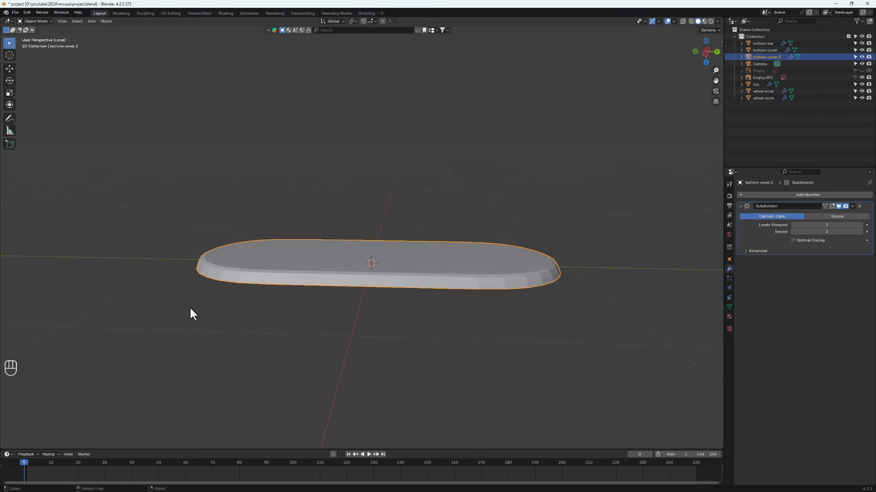
middle_drag(256, 315, 338, 324)
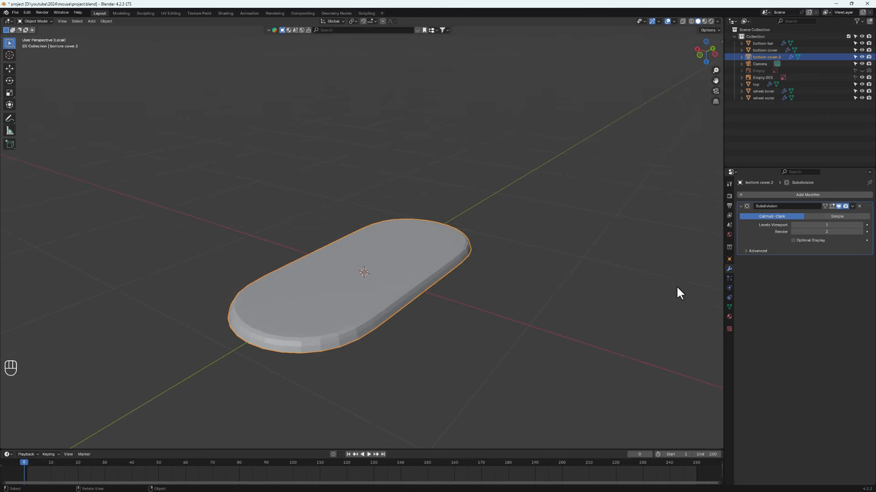
- Try applying the Subdivision modifier to the panel to inspect its rim mesh, and undo the application
key(Tab)
key(Tab)
click(852, 206)
click(838, 215)
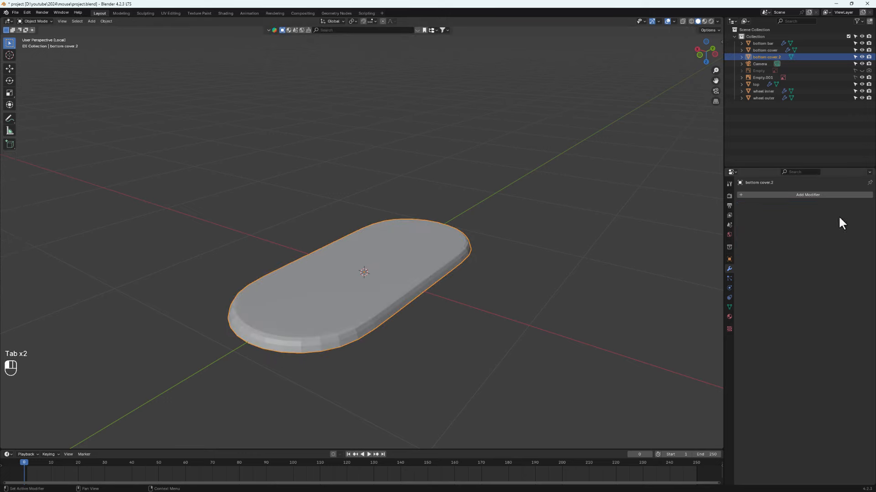
key(Tab)
middle_drag(233, 387, 210, 298)
middle_drag(246, 238, 220, 258)
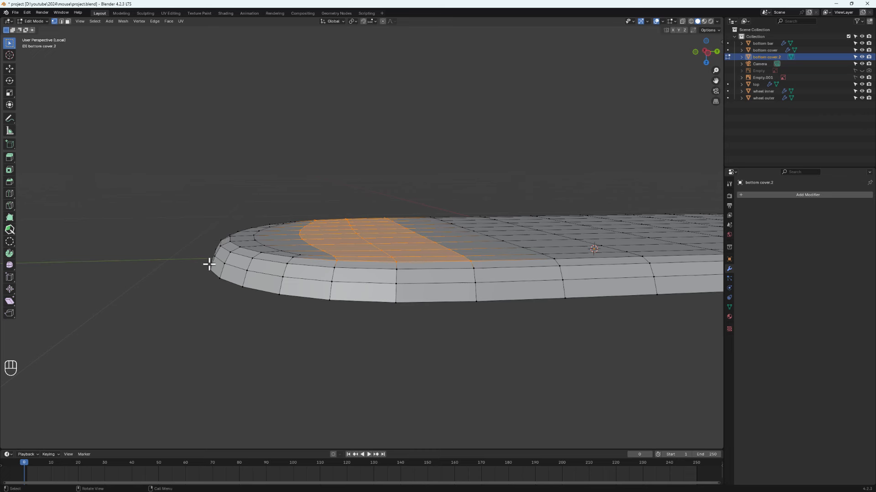
key(ctrl+z)
key(ctrl+z)
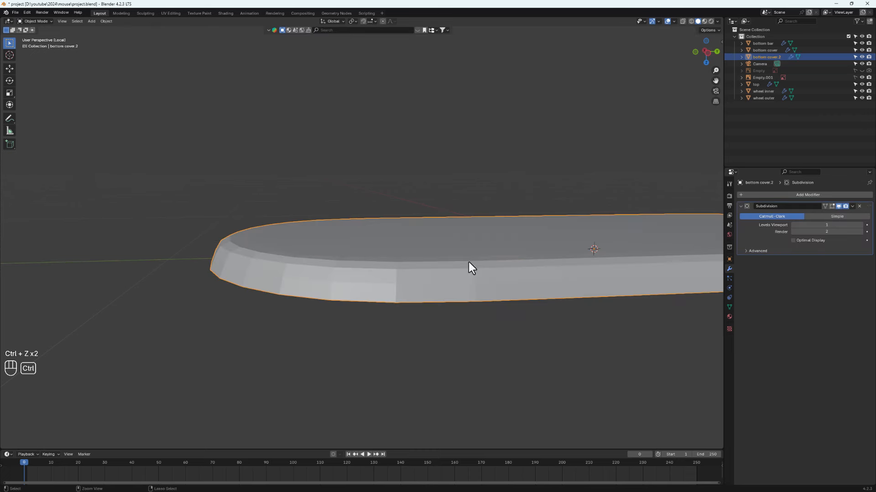
- Crease the panel's outer top edge loop with a factor of 1 and show its transform and edge data properties
key(Tab)
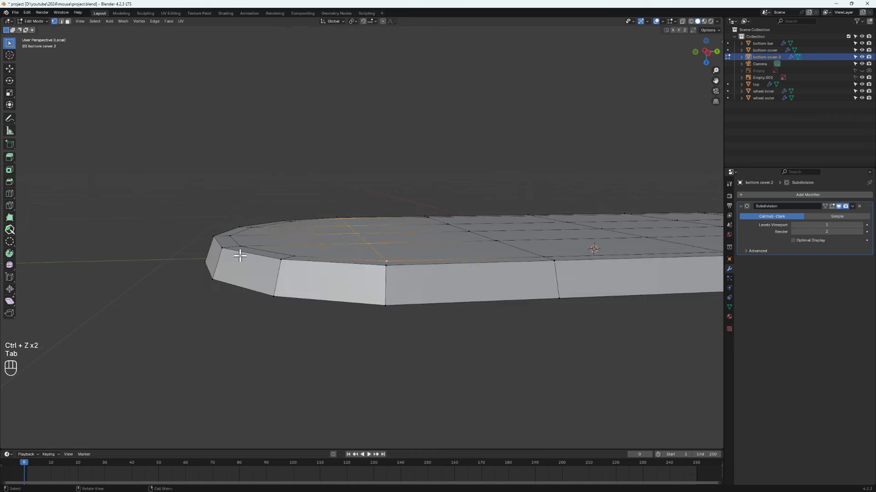
middle_drag(239, 256, 273, 289)
key(2)
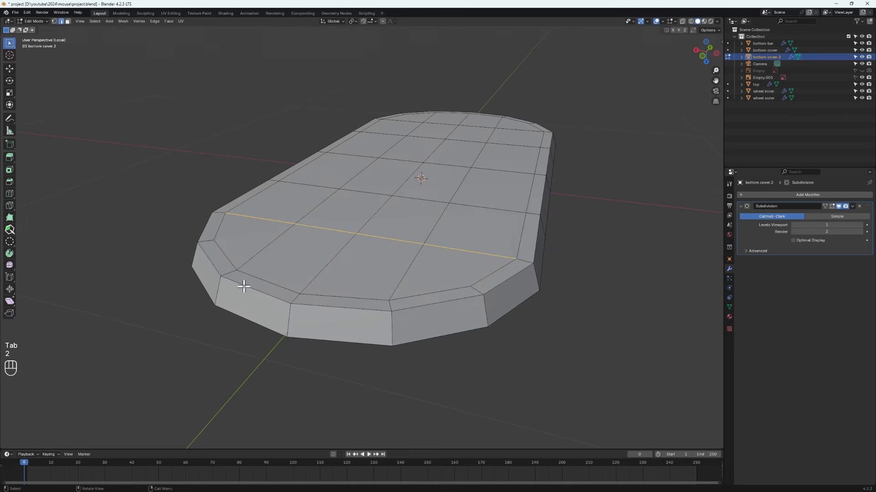
click(343, 309)
alt+click(322, 309)
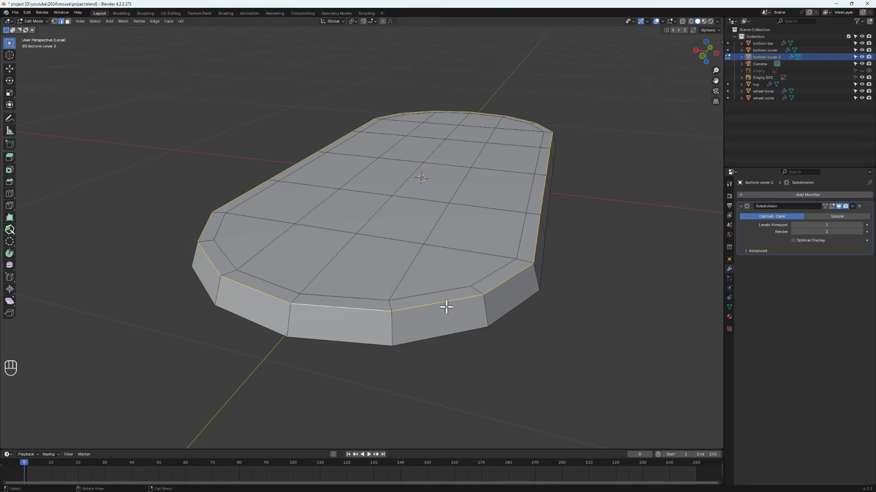
key(shift+e)
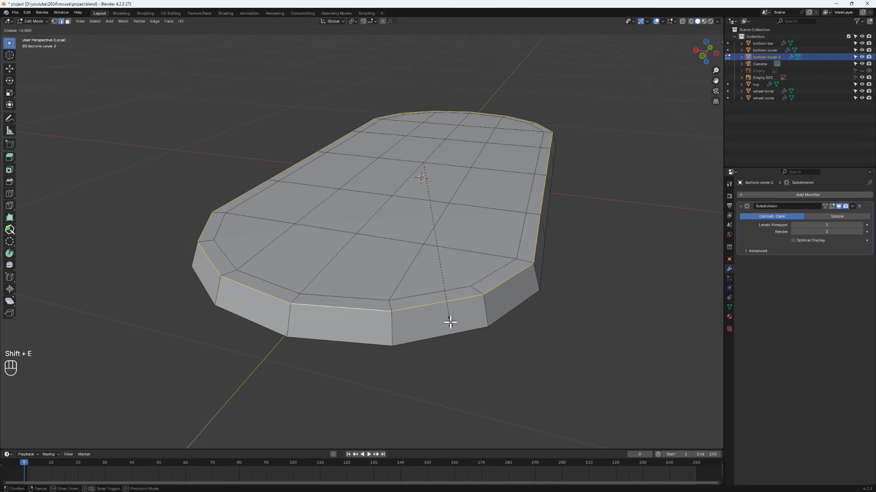
click(509, 44)
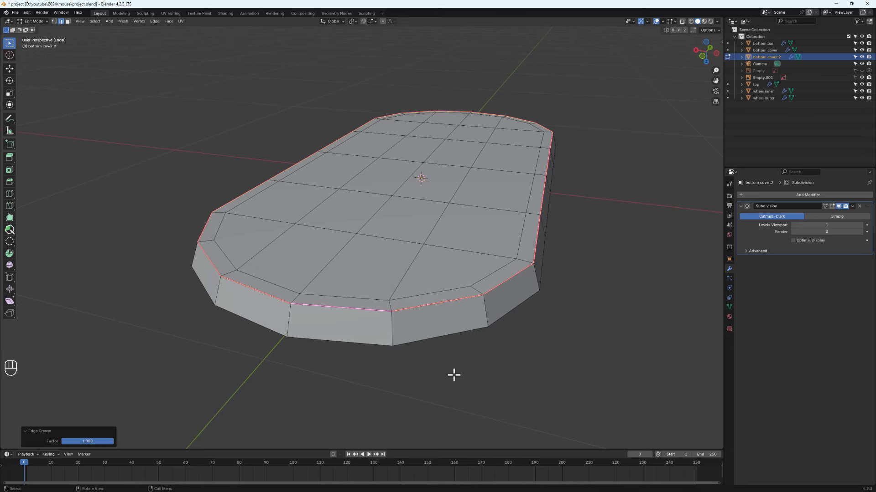
key(n)
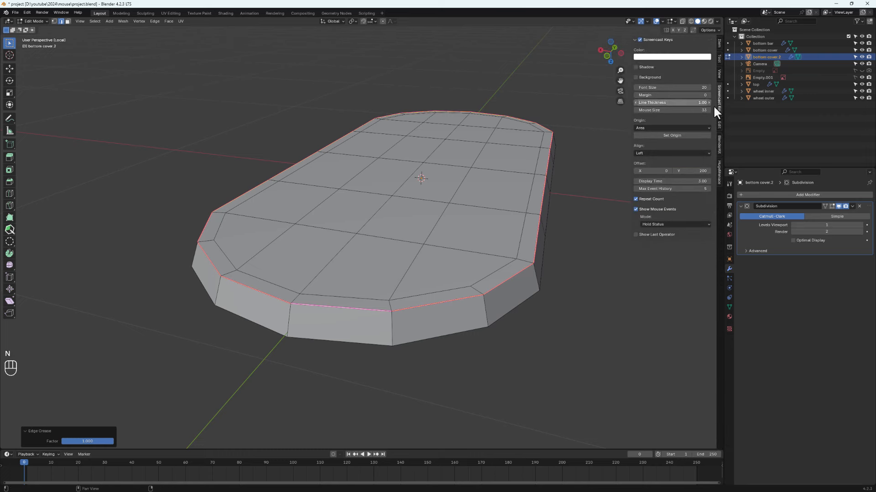
click(720, 46)
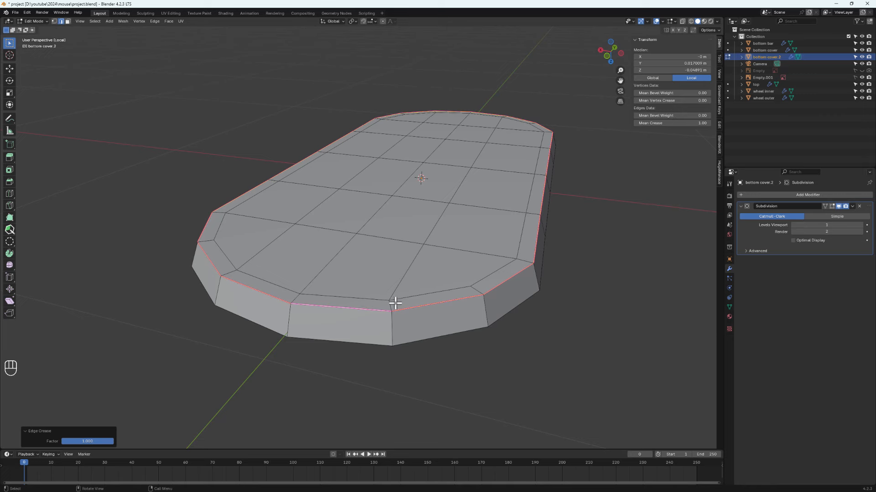
- Apply the Subdivision modifier to the creased panel in Object Mode and return to Edit Mode
key(Tab)
middle_drag(402, 316, 330, 282)
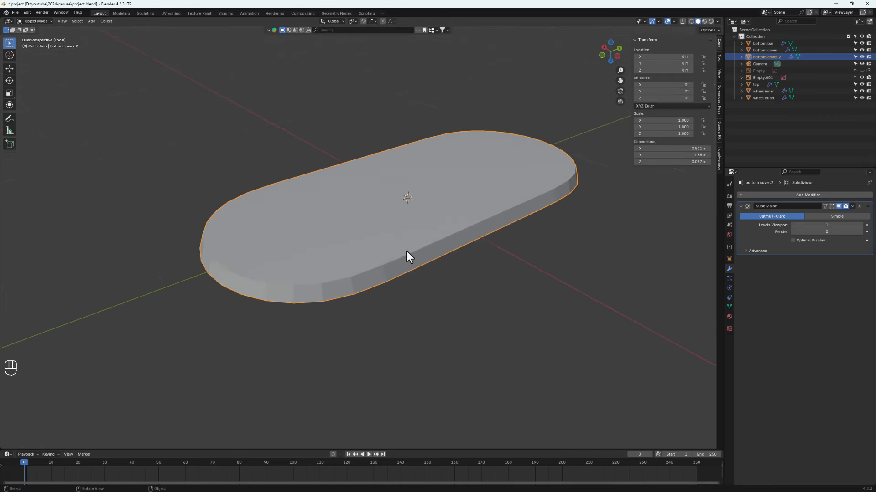
middle_drag(405, 249, 385, 258)
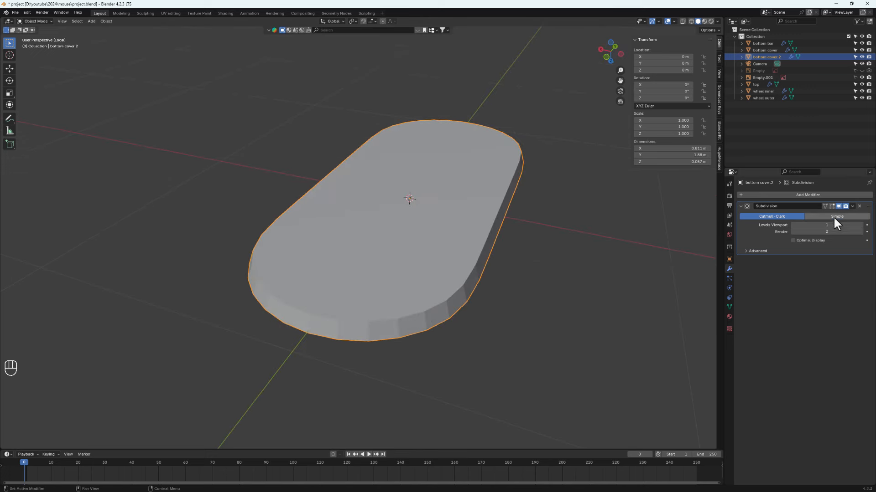
click(852, 206)
click(852, 206)
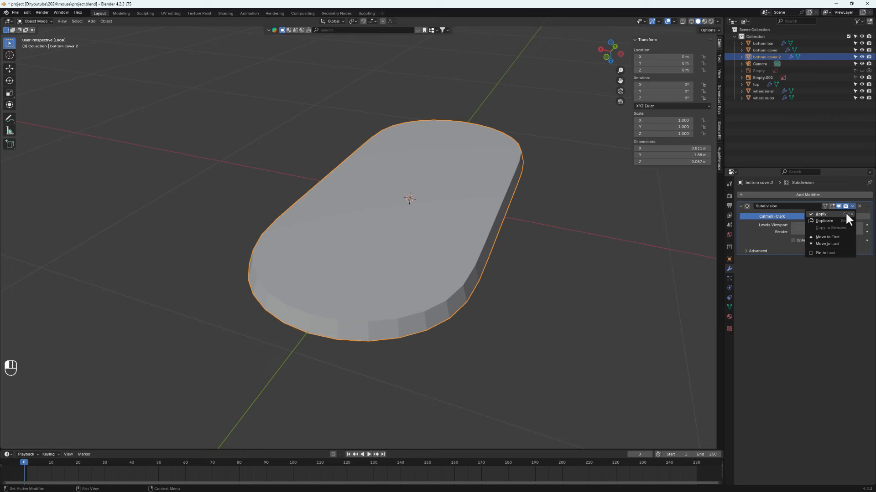
click(821, 214)
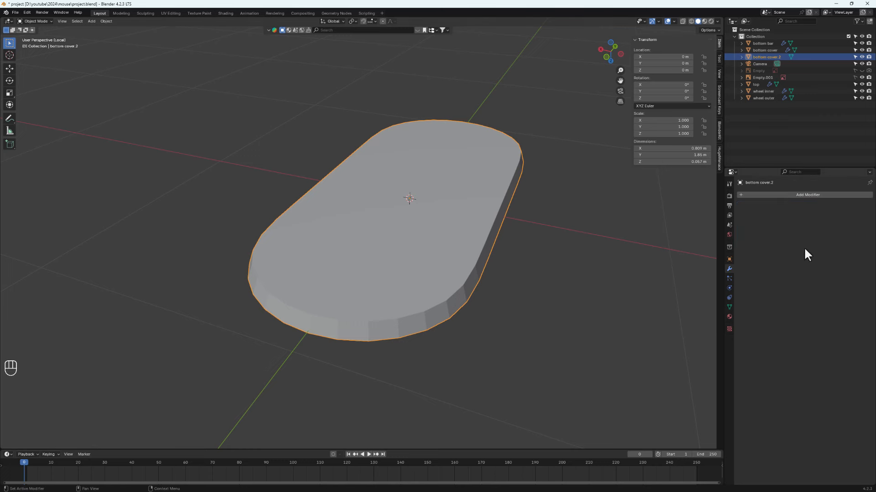
key(Tab)
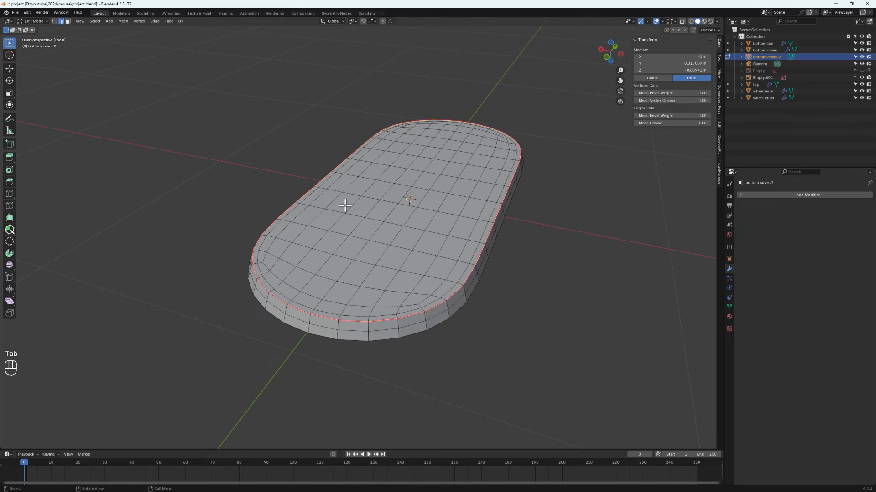
- Remove the crease from the panel's entire upper rim edge loop and clear the selection
middle_drag(326, 308, 261, 286)
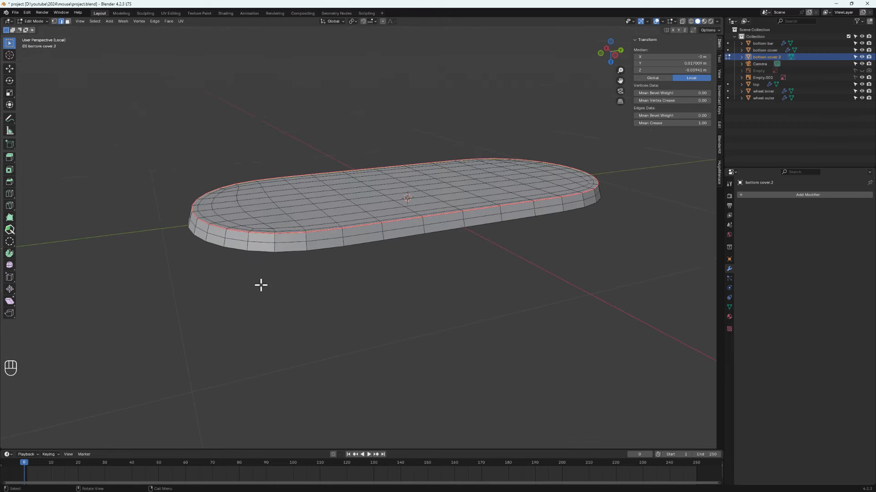
scroll(182, 222, up, 2)
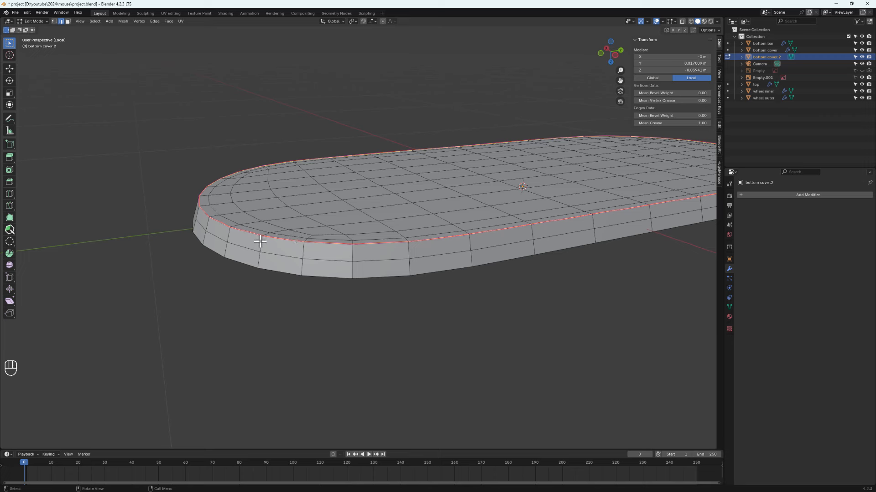
alt+click(211, 220)
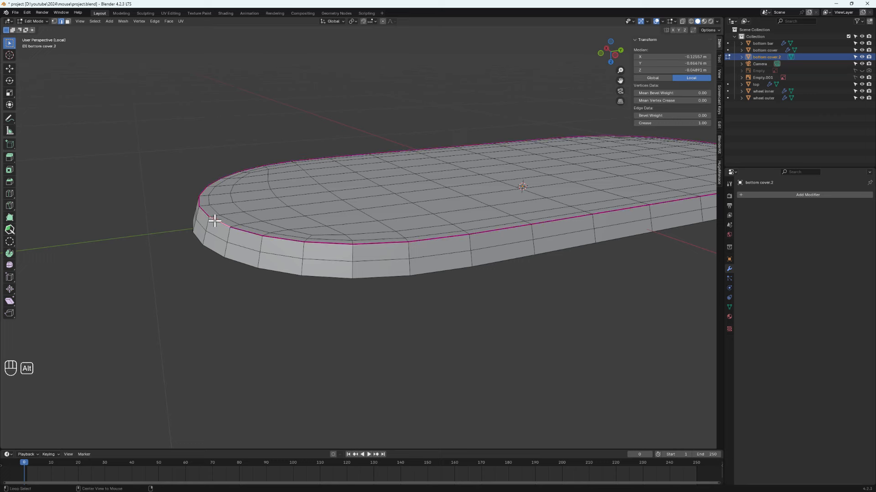
alt+click(214, 220)
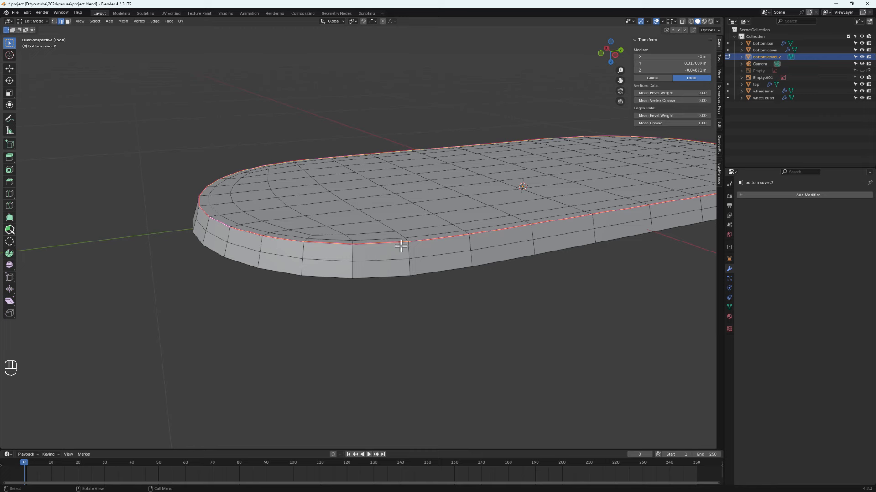
click(667, 122)
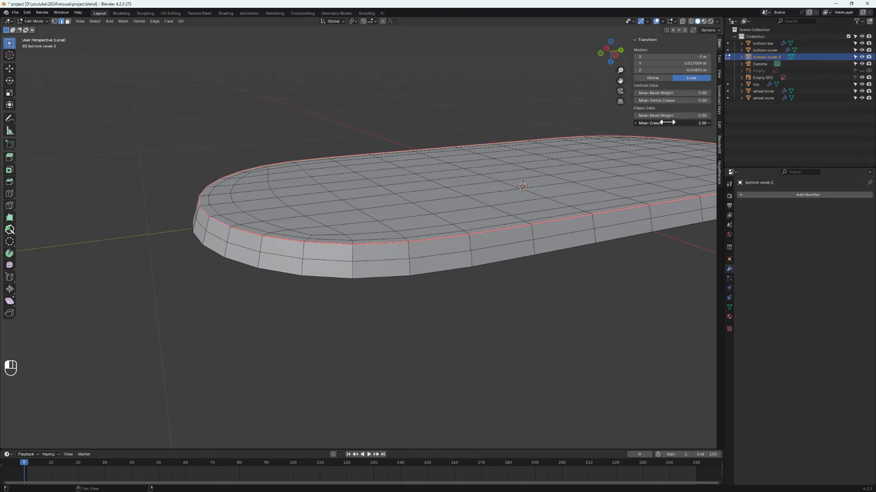
click(579, 333)
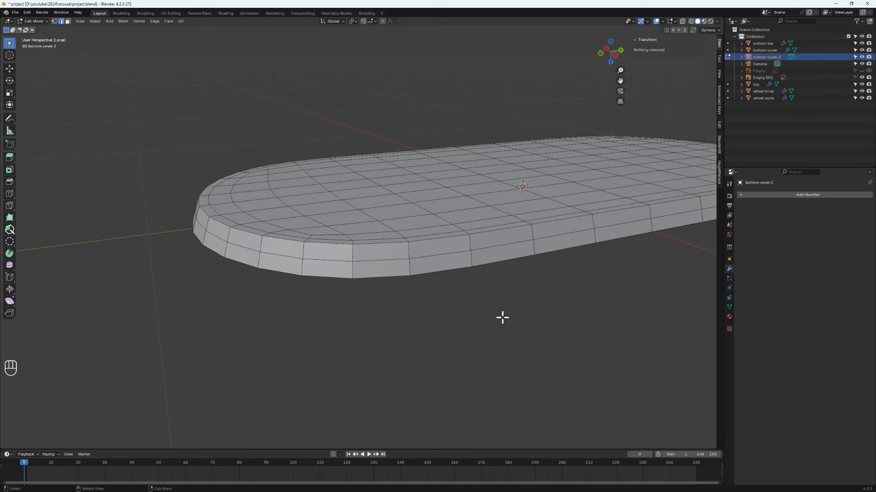
- Add a new Subdivision Surface modifier to bottom cover 2 in Object Mode
middle_drag(361, 285, 352, 288)
key(Tab)
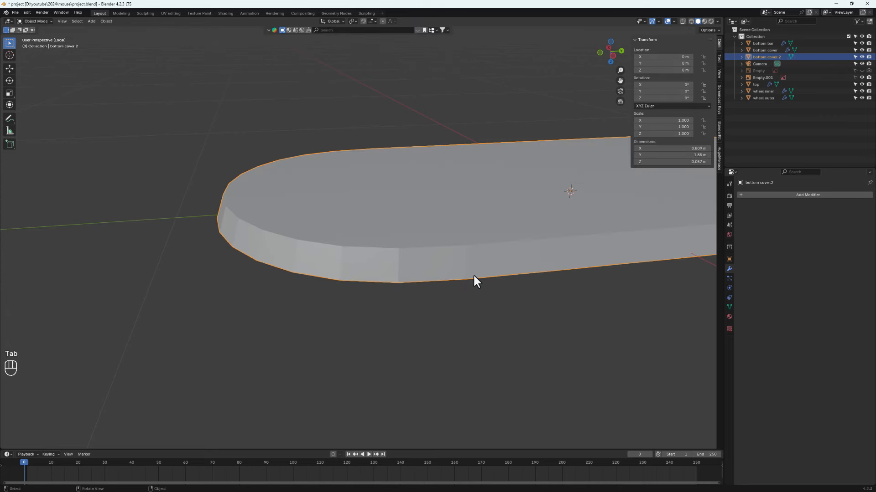
scroll(473, 273, down, 3)
middle_drag(471, 275, 576, 220)
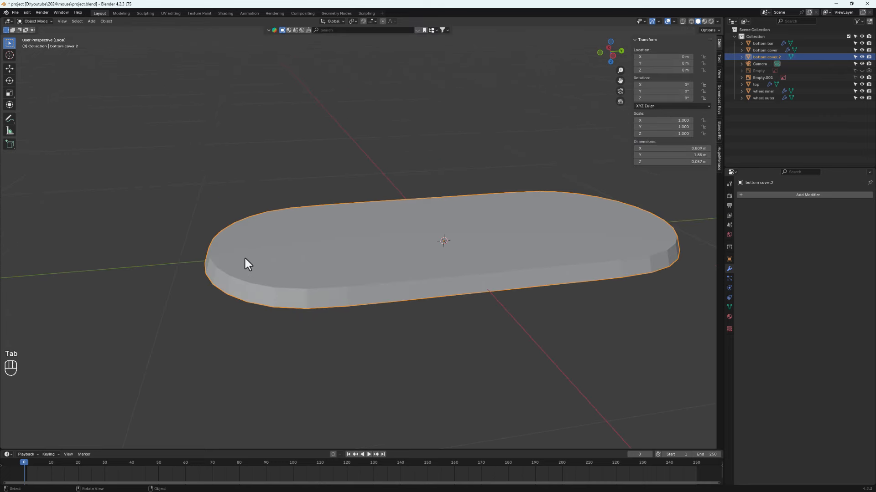
click(786, 197)
mouse_move(784, 204)
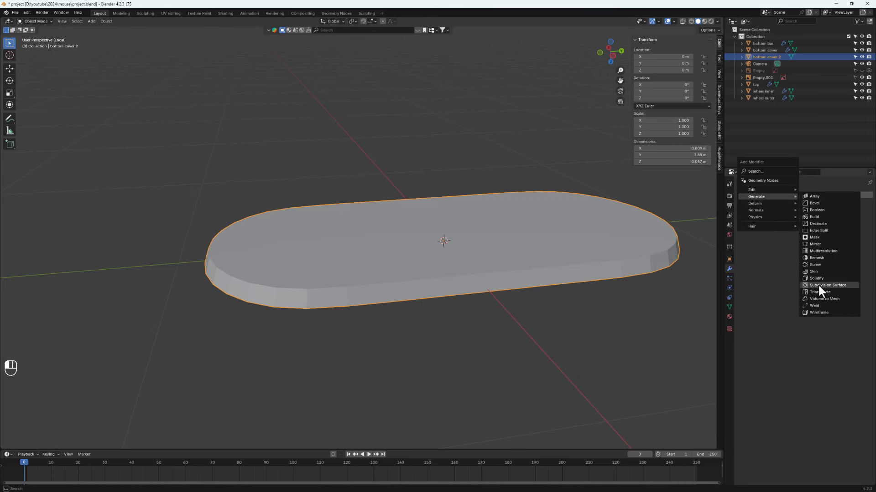
click(817, 283)
- Add an edge loop around the panel's side wall close to its upper rim and return to Object Mode
key(Tab)
scroll(211, 256, up, 4)
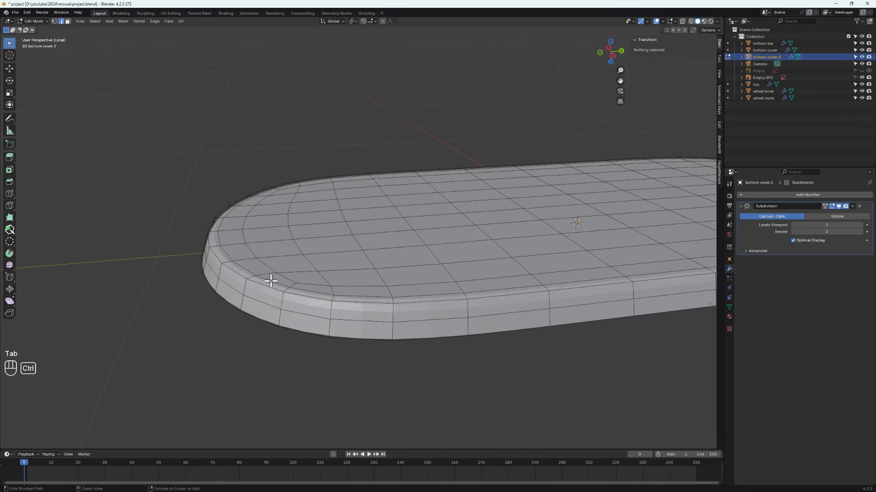
key(ctrl+r)
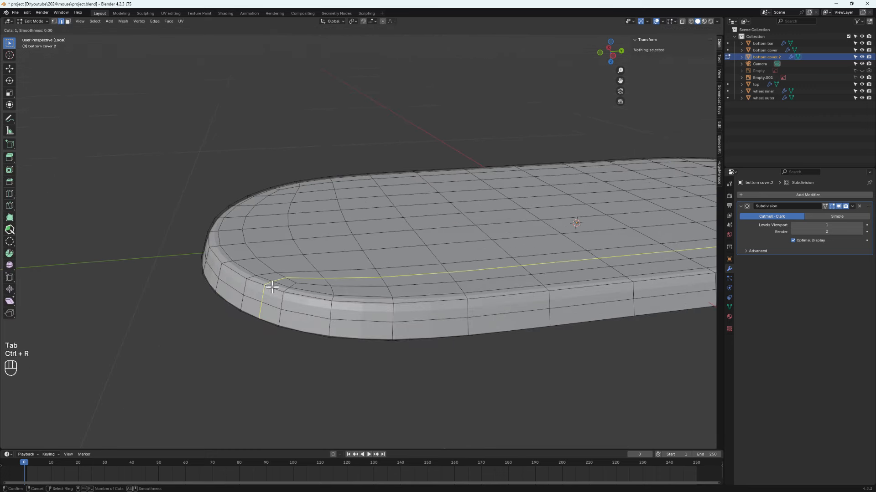
click(244, 288)
click(240, 289)
key(Tab)
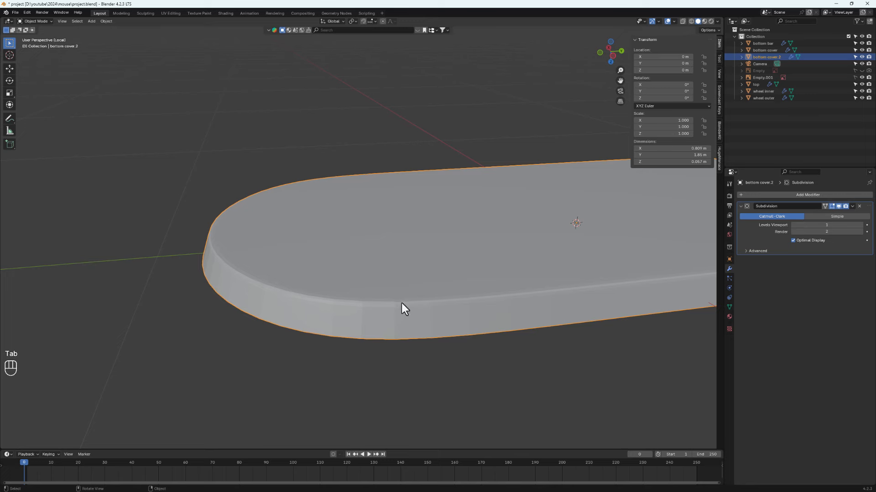
- Shade the inner bottom panel smooth and leave Local View
scroll(388, 289, down, 3)
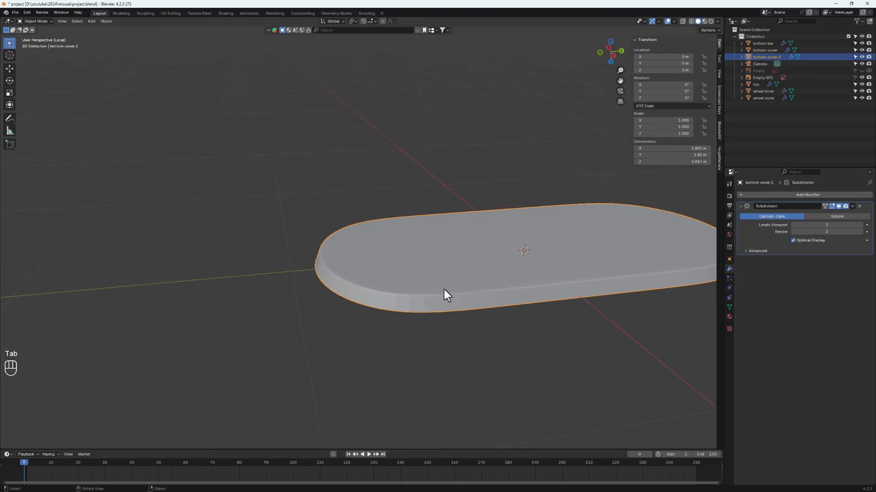
right_click(467, 290)
click(467, 289)
middle_drag(429, 302, 474, 288)
key(KP_Divide)
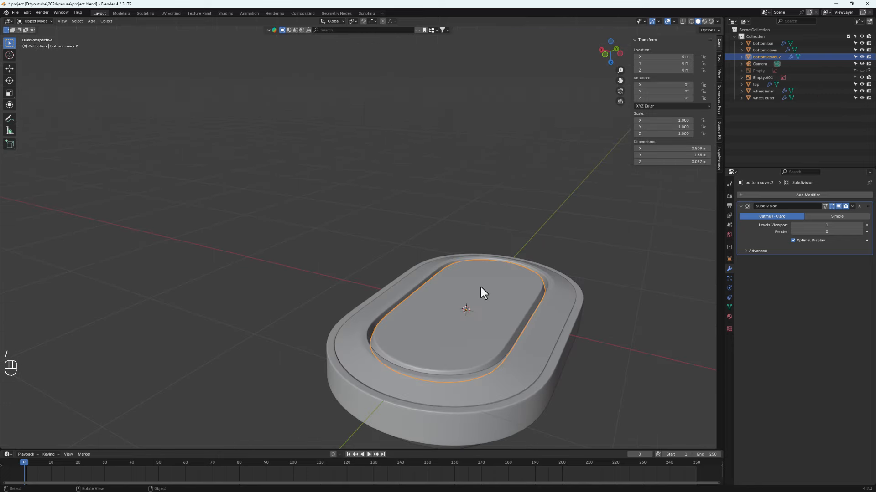
- Select the four panel faces around the lowest slot of the bottom reference and inset them as one region by about 0.021 m
alt+middle_drag(474, 245, 378, 223)
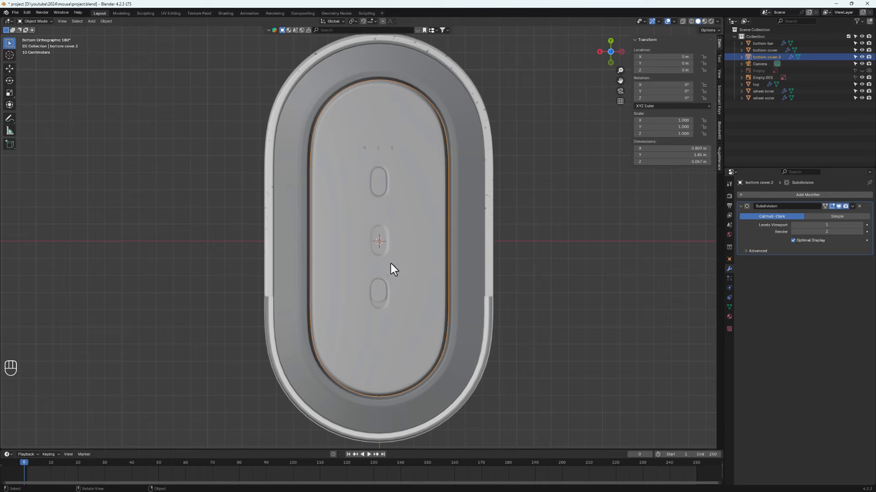
scroll(361, 375, up, 4)
key(Tab)
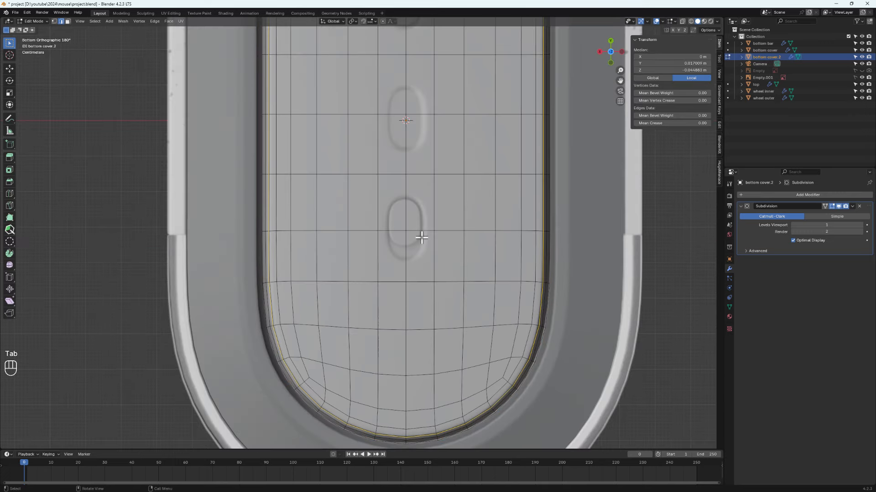
key(3)
click(413, 263)
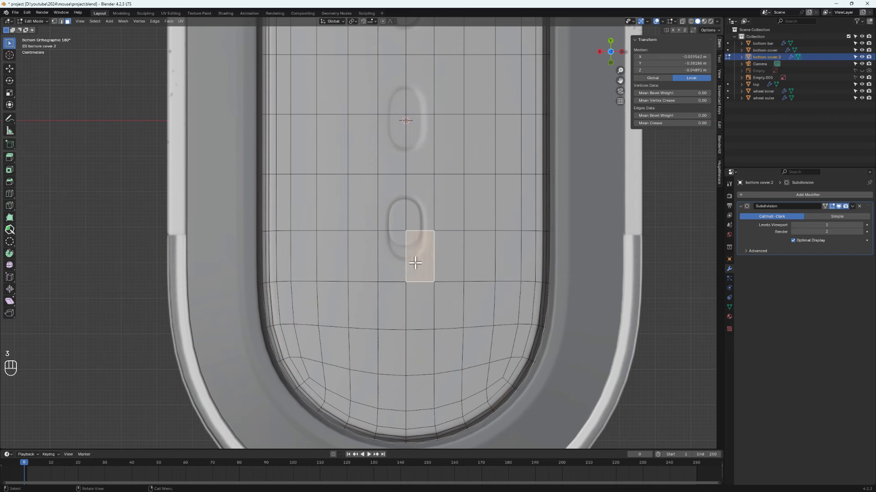
ctrl+shift+click(396, 211)
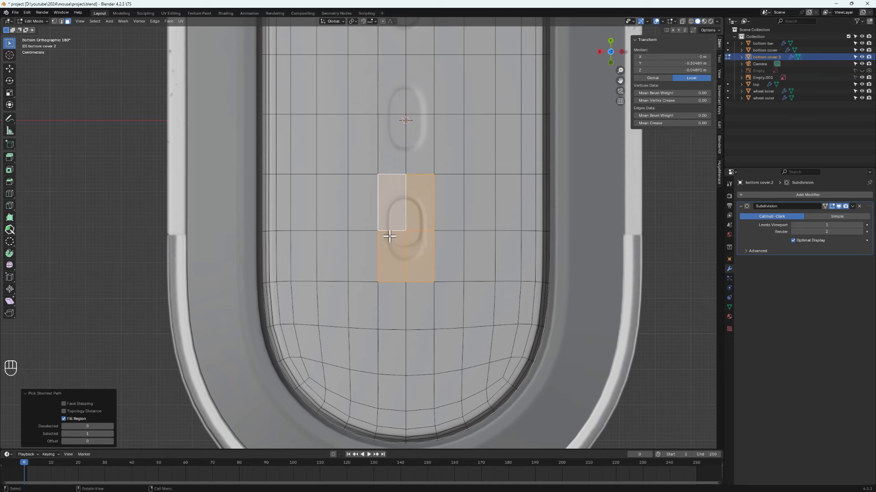
key(i)
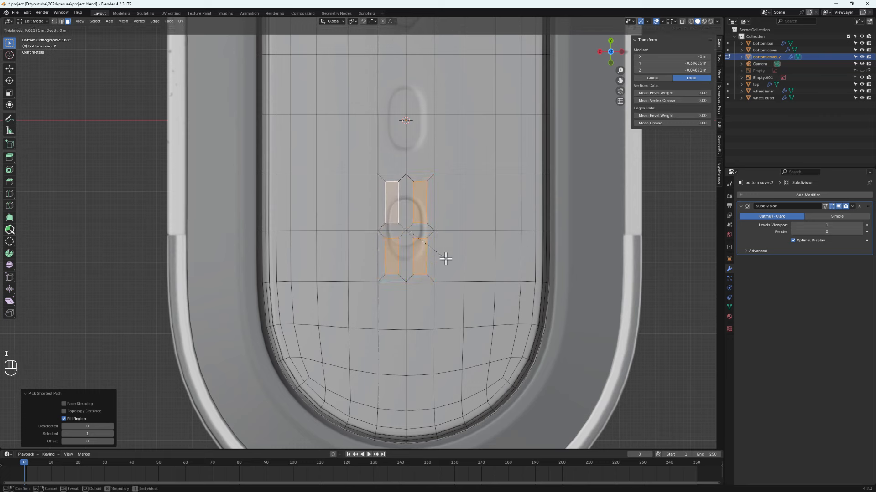
key(i)
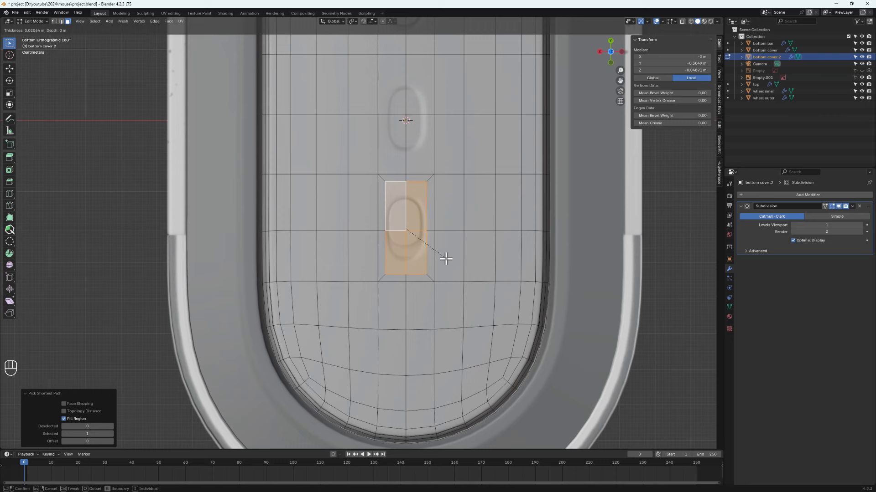
click(445, 258)
- Scale the inset face block along Y to about 0.79 so it fits the reference slot's length
key(s)
key(z)
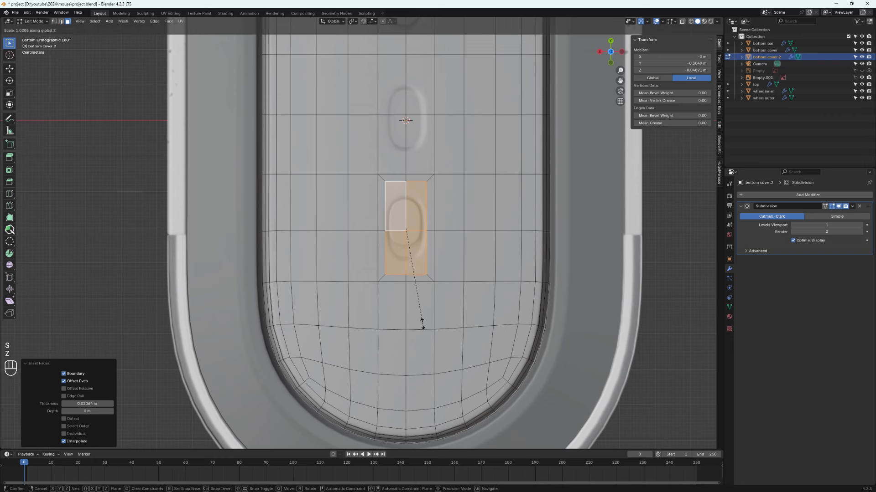
key(y)
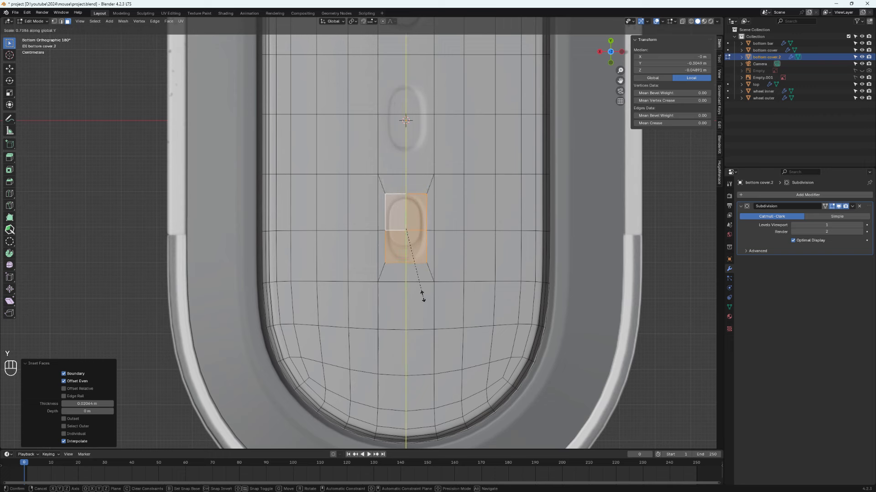
click(424, 300)
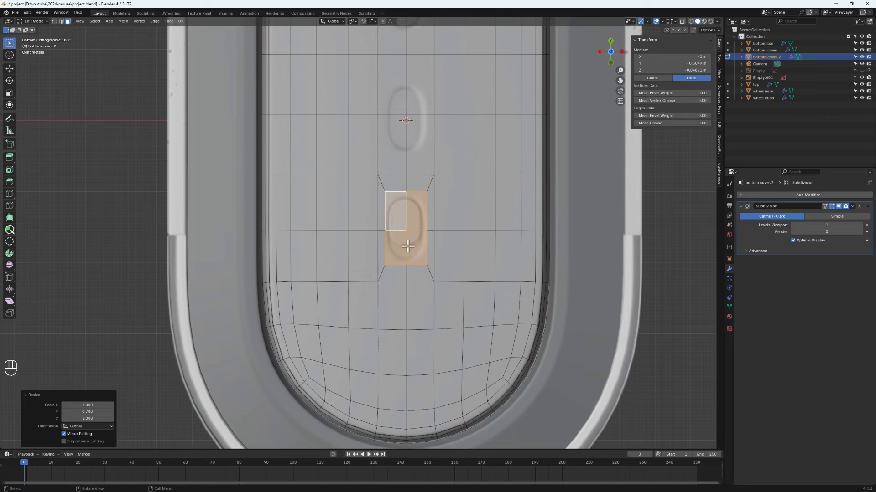
- Inset the four slot faces again by about 0.013 m and widen them along X to about 1.09
key(i)
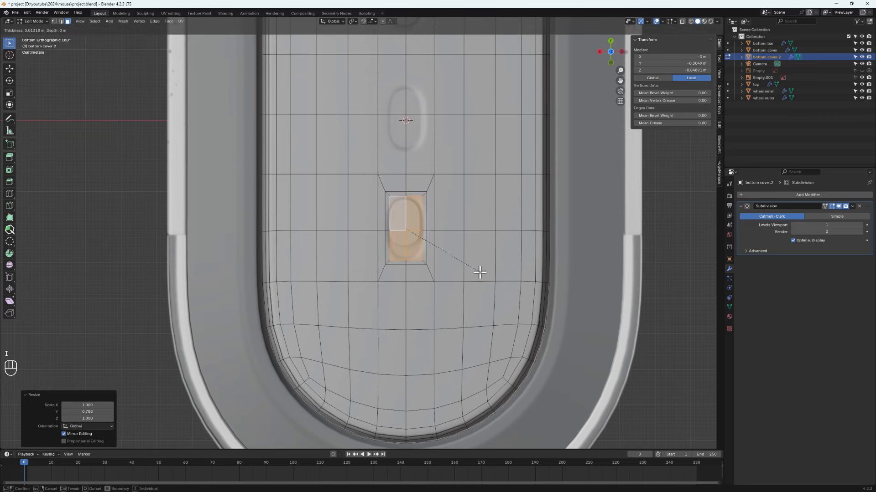
click(479, 272)
scroll(453, 231, up, 4)
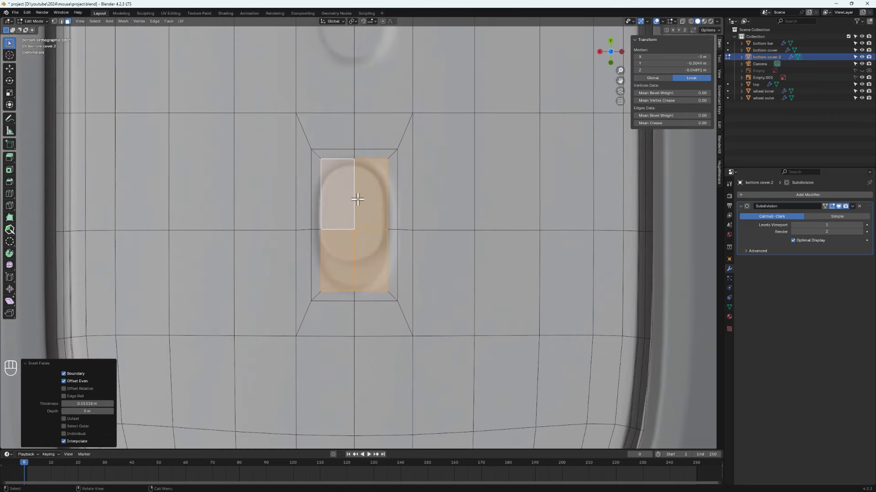
key(s)
key(x)
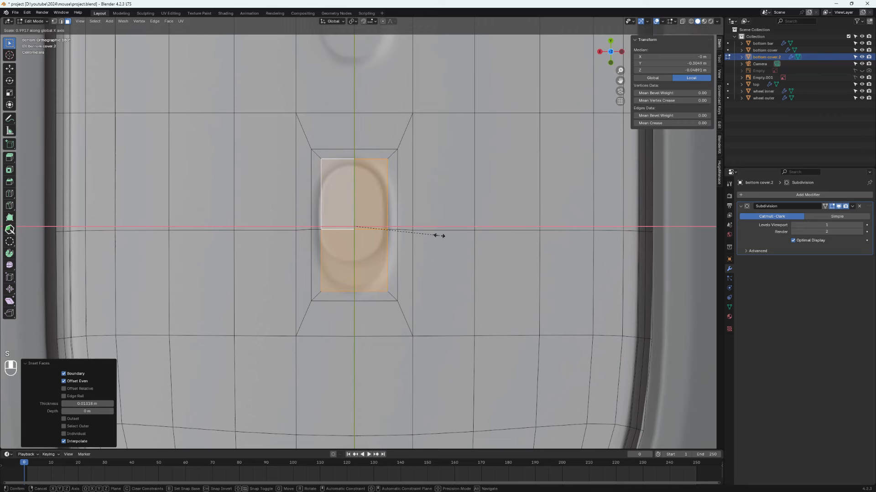
click(449, 236)
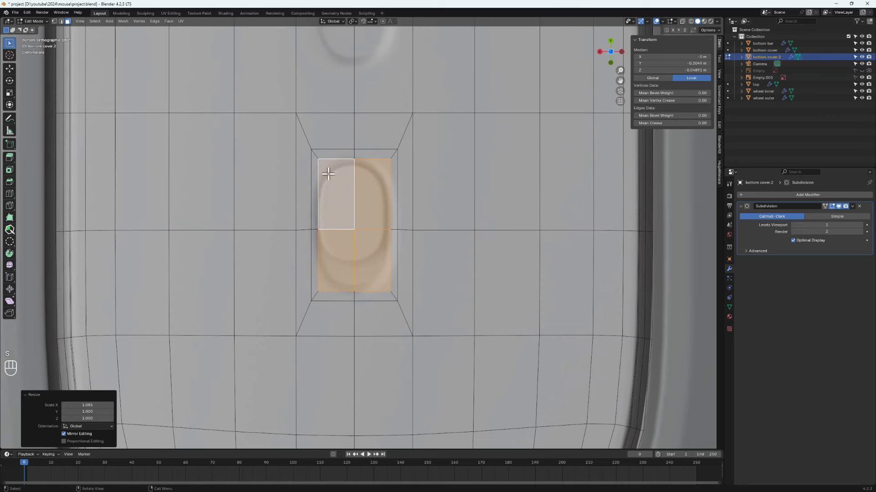
- Scale the four corner vertices of the inner slot rectangle along Y to about 0.69 to form a hexagonal outline
key(1)
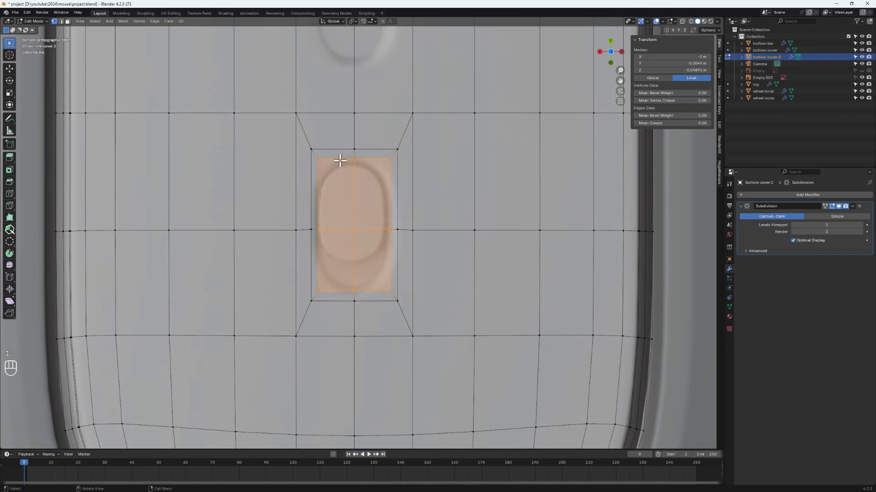
click(319, 158)
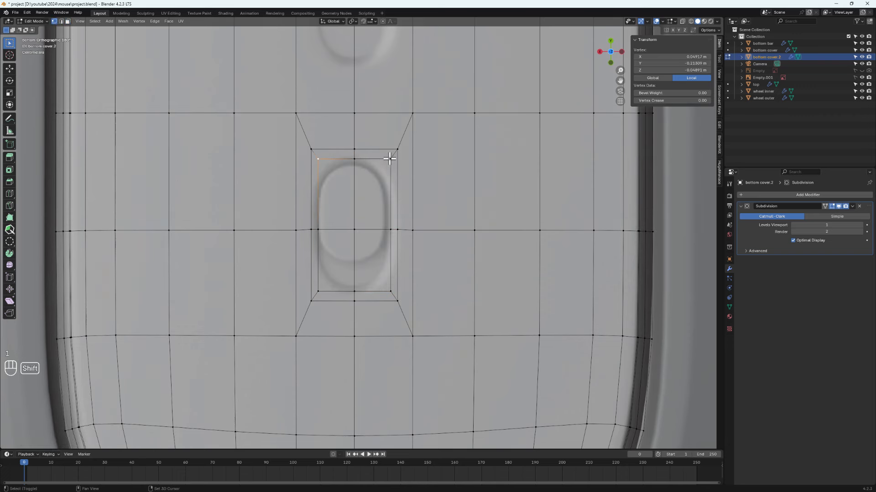
shift+click(390, 159)
shift+click(319, 291)
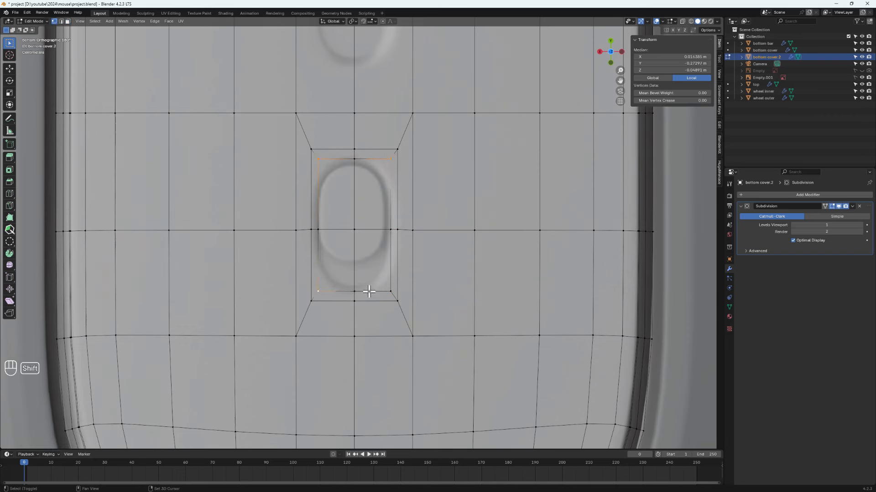
shift+click(389, 291)
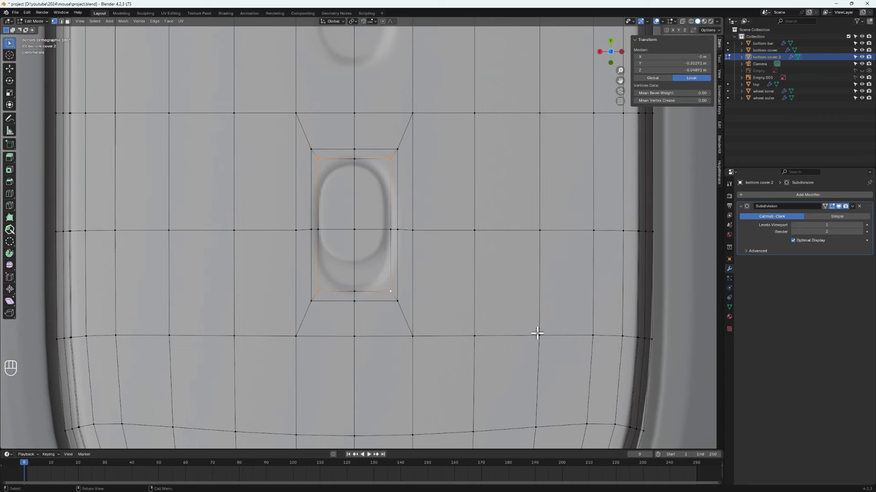
key(s)
key(y)
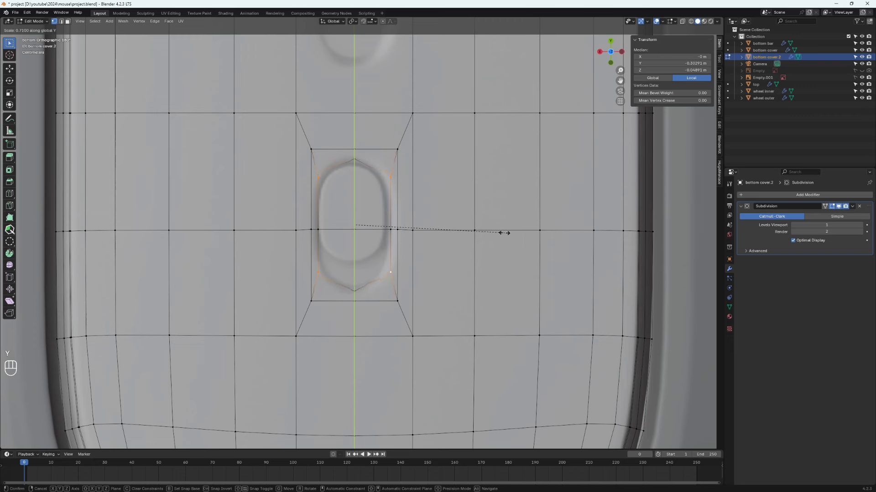
click(501, 233)
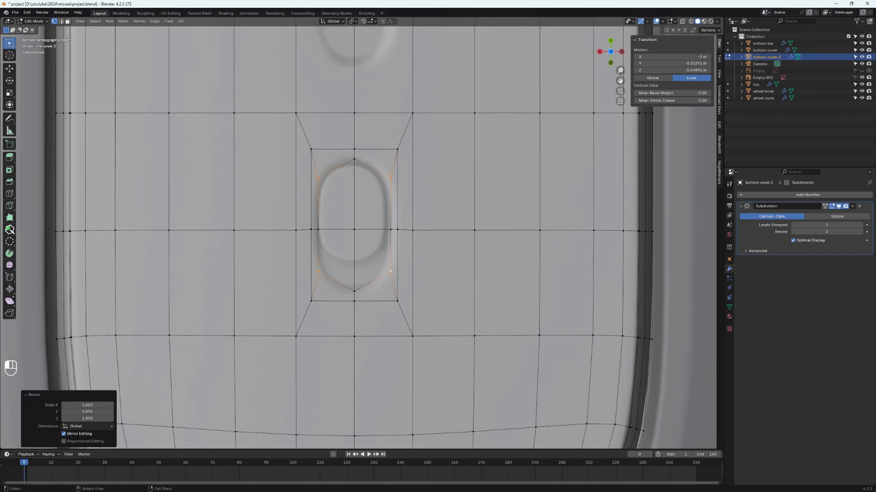
- Scale the two end midpoint vertices of the outer slot ring apart along Y to about 1.22
click(352, 149)
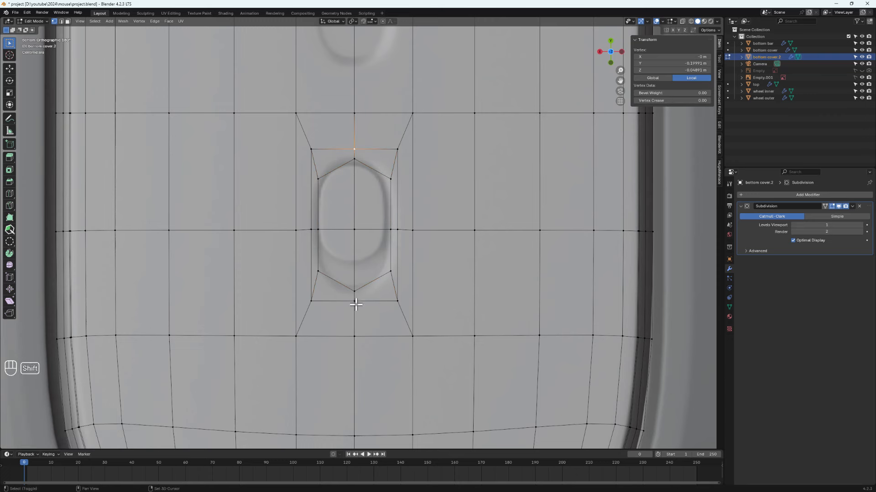
ctrl+click(354, 301)
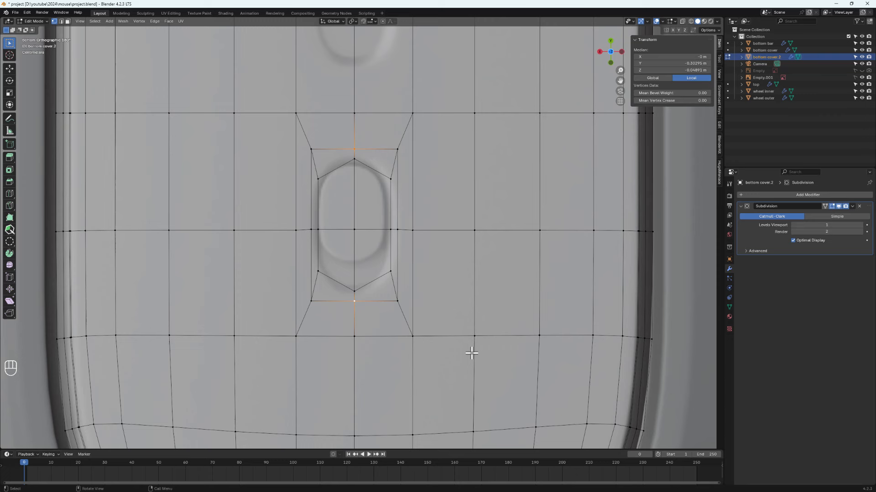
key(s)
key(y)
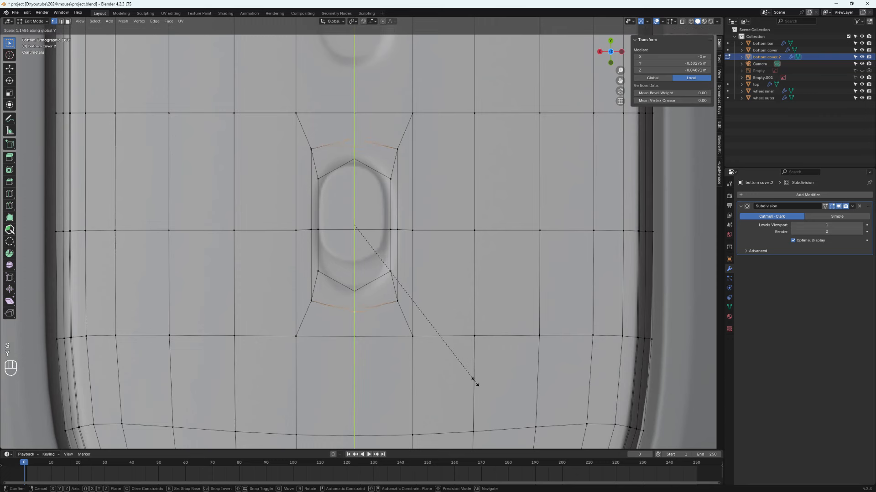
click(475, 394)
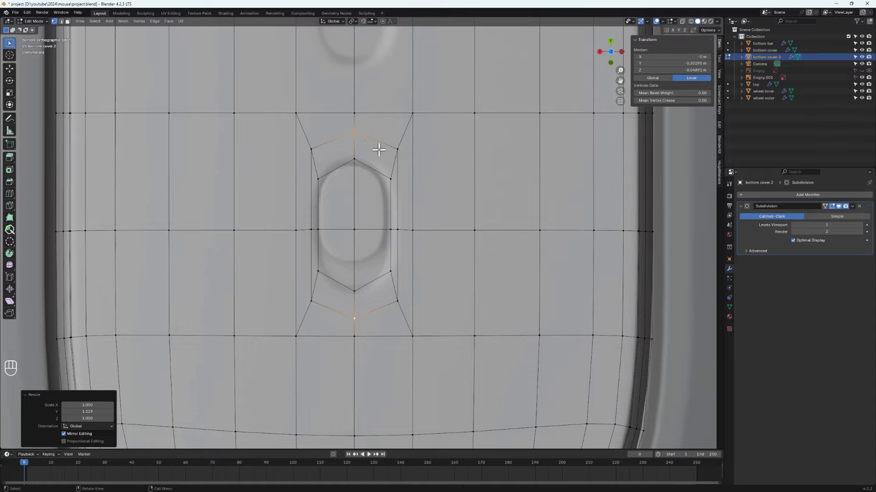
- Select the four inner slot faces and extrude them about 0.0075 m into the panel
scroll(357, 310, down, 2)
middle_drag(357, 314, 393, 238)
key(3)
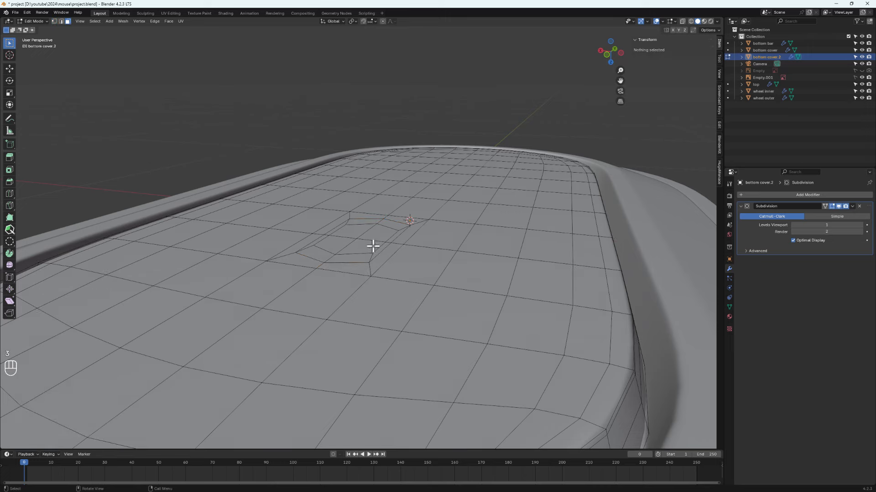
click(363, 246)
shift+click(334, 231)
shift+click(358, 237)
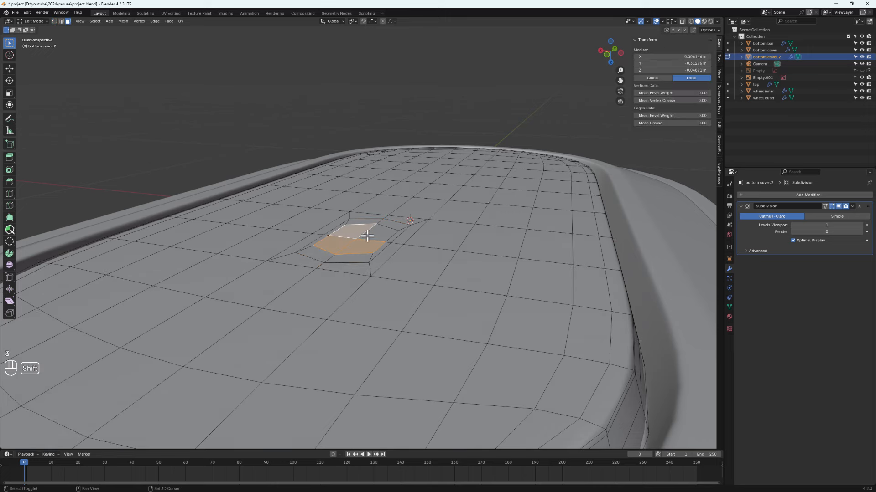
shift+click(378, 232)
middle_drag(374, 257, 388, 253)
key(e)
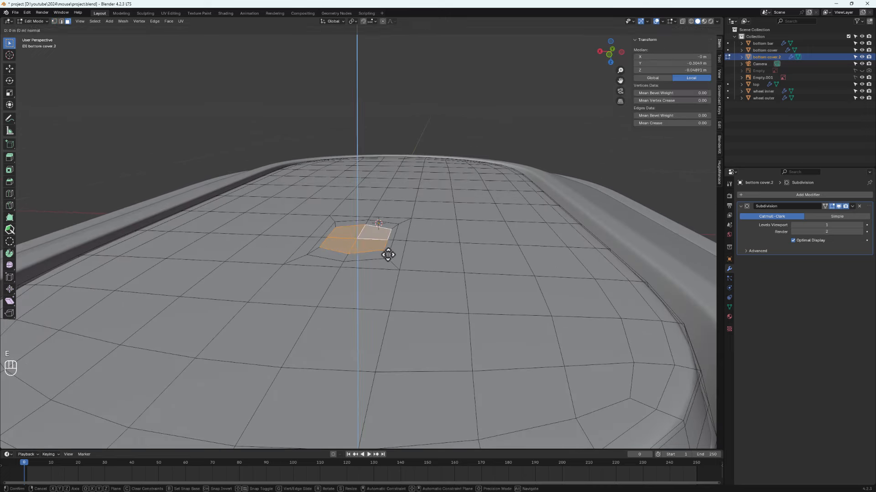
click(389, 258)
- Extrude the slot faces about 0.023 m deeper and set the Subdivision modifier's viewport levels to 2
key(e)
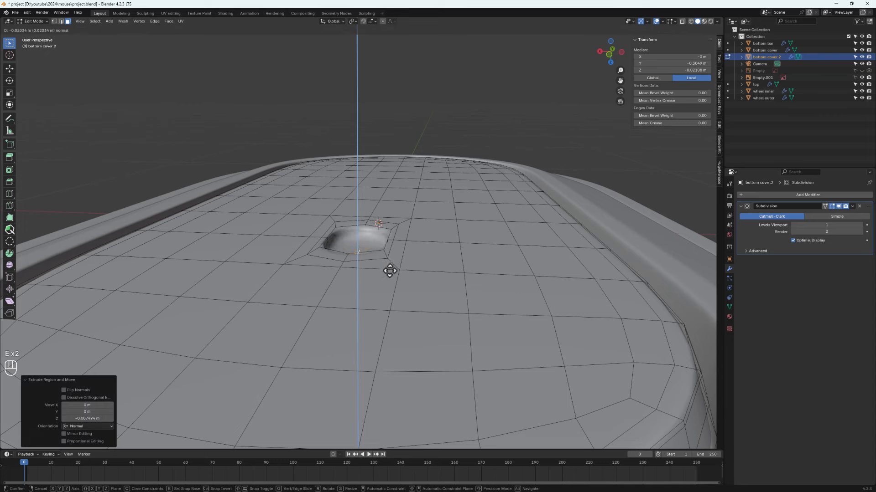
click(389, 269)
mouse_move(366, 250)
middle_down()
mouse_move(365, 315)
mouse_move(354, 245)
mouse_move(338, 267)
mouse_move(348, 246)
mouse_move(360, 246)
middle_up()
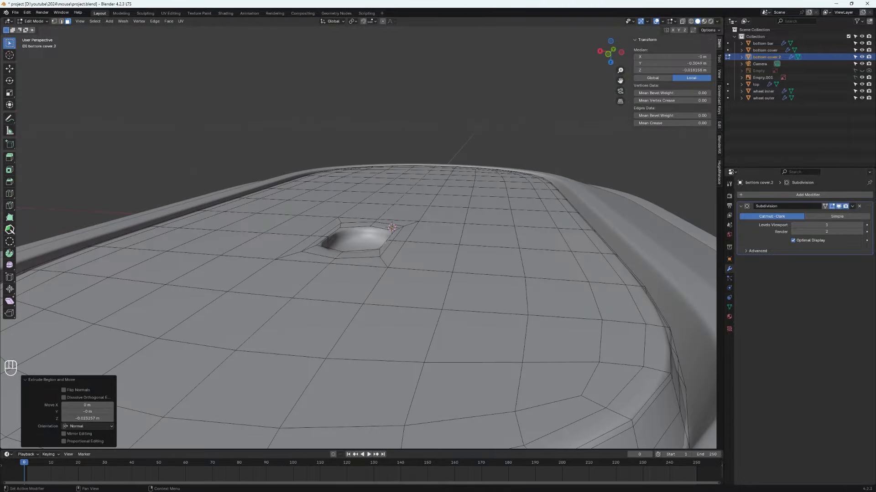
click(860, 226)
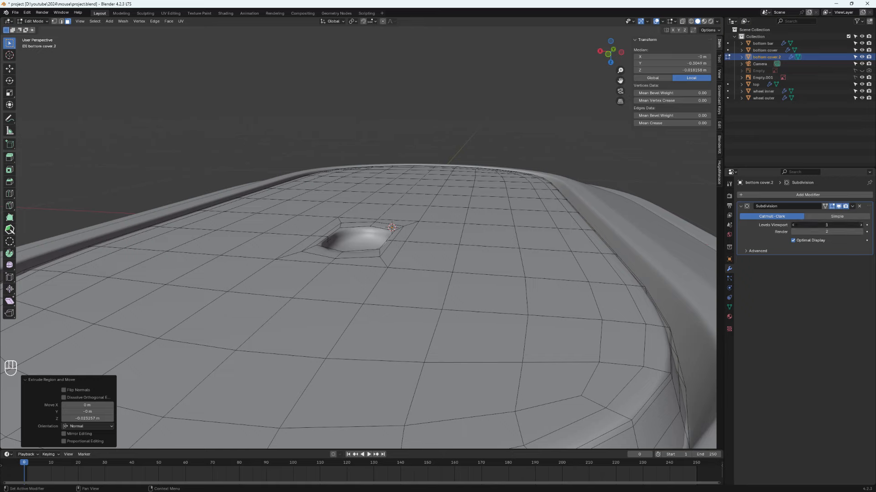
middle_drag(447, 266, 460, 328)
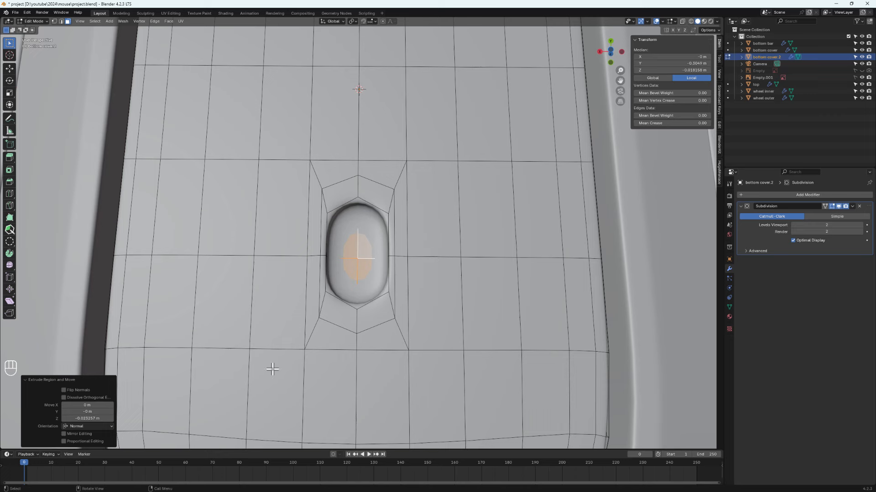
- Inset the four floor faces of the recessed slot by about 0.007 m and leave Edit Mode
scroll(313, 334, up, 1)
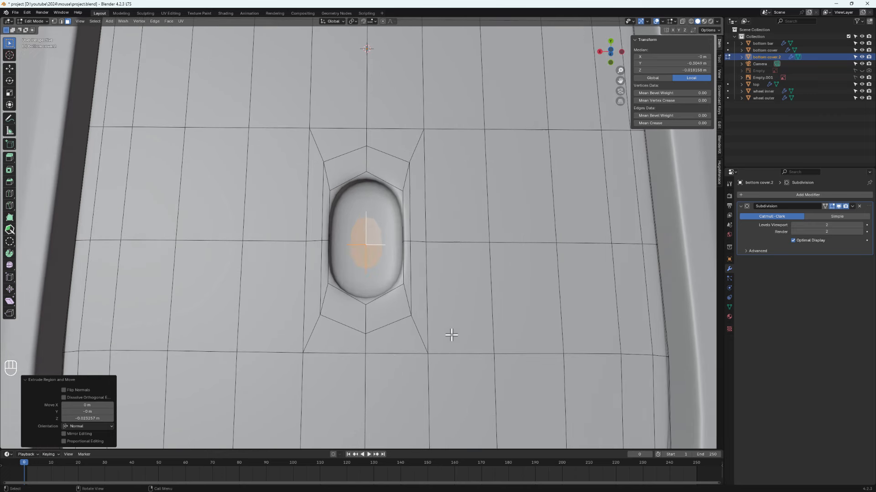
key(i)
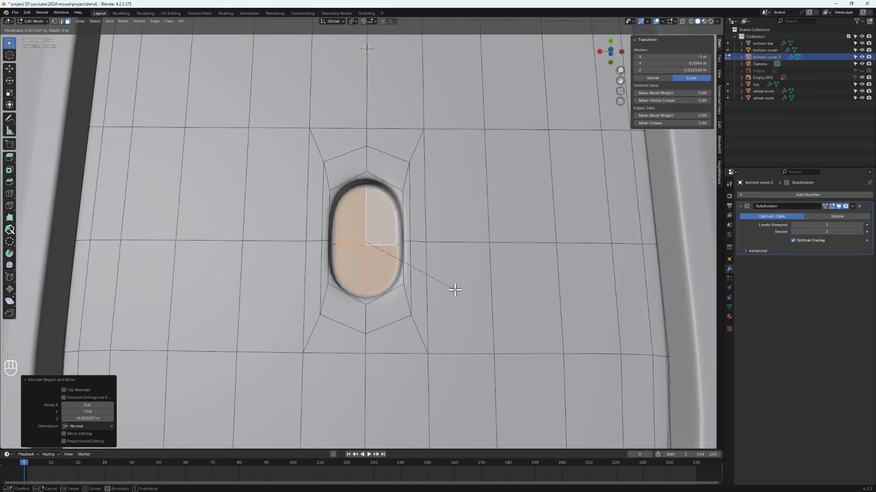
click(455, 289)
key(Tab)
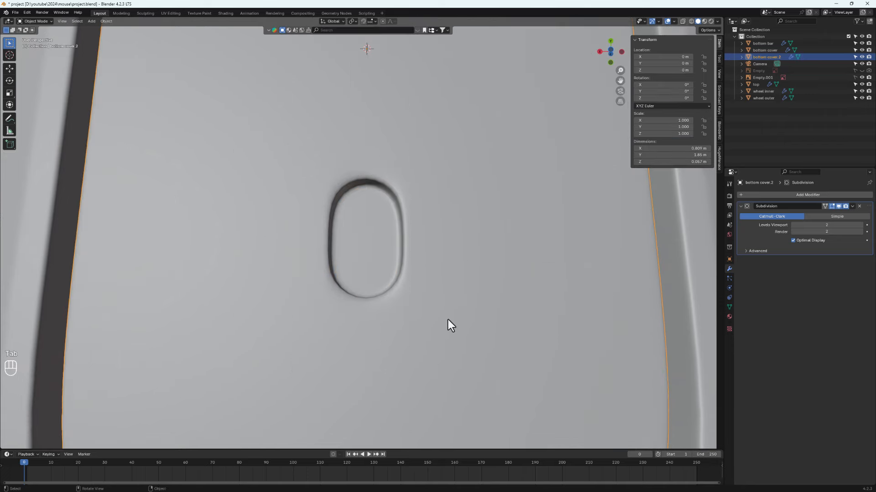
- Isolate the inner bottom panel in local view and reopen its mesh for editing
middle_drag(448, 320, 393, 316)
scroll(377, 272, down, 6)
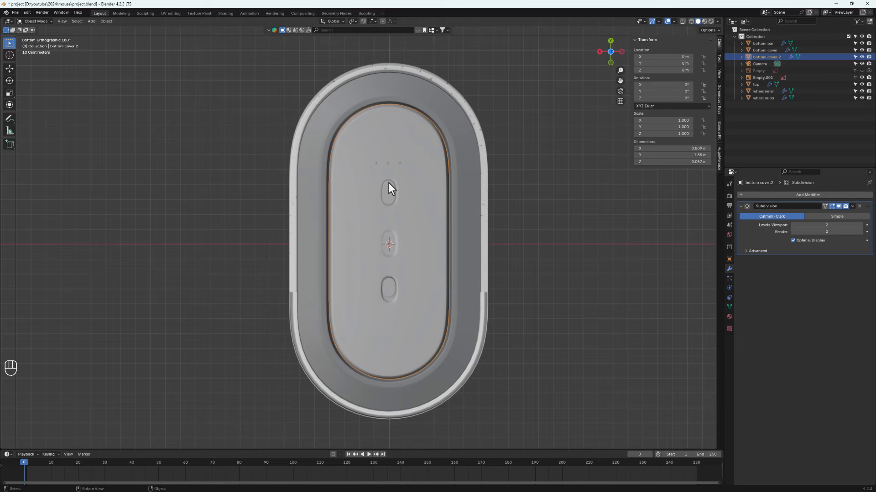
middle_drag(403, 238, 370, 260)
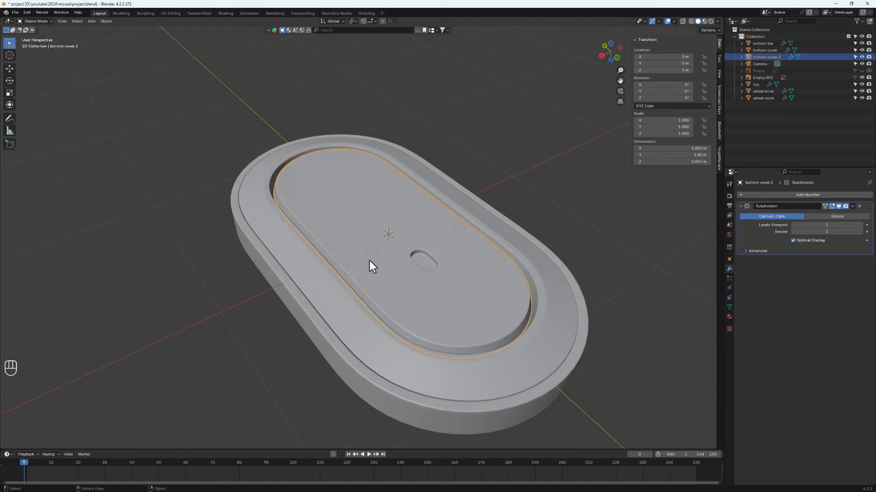
key(slash)
middle_drag(420, 306, 424, 48)
key(Tab)
scroll(382, 326, up, 2)
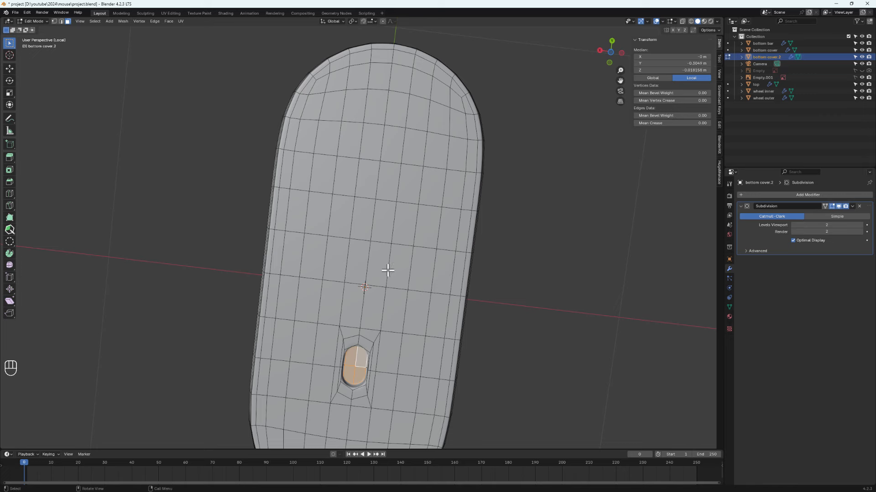
- Delete the two-face-wide strip along the panel's centre line, from beside the slot toward the far end, and disable the Subdivision modifier's Edit Mode display
mouse_move(388, 270)
middle_down()
mouse_move(385, 248)
mouse_move(383, 256)
middle_up()
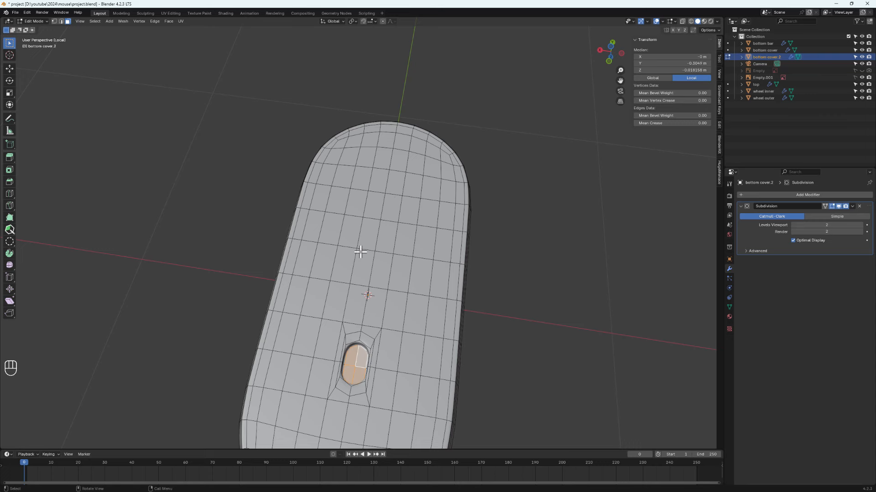
key(3)
click(373, 306)
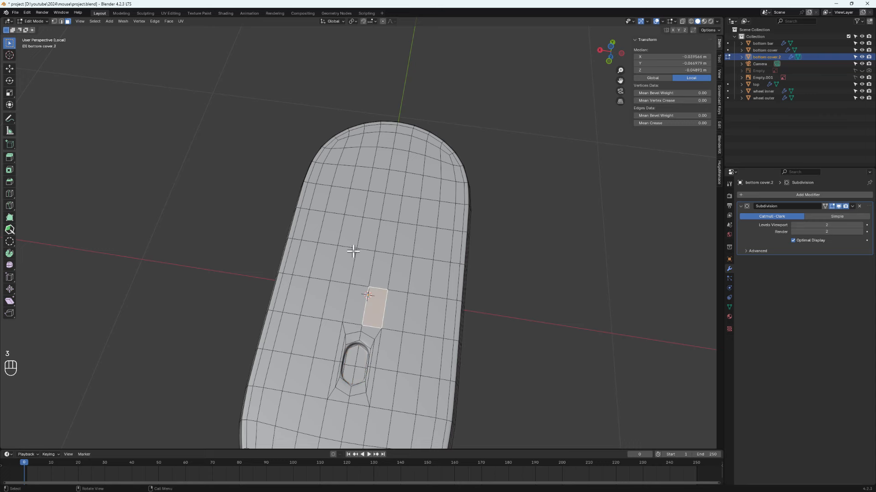
shift+click(356, 314)
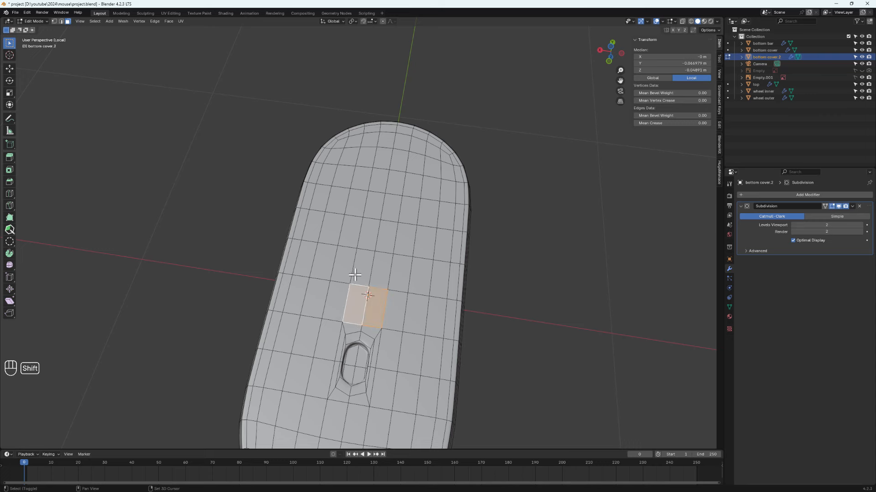
shift+click(358, 269)
shift+click(380, 270)
ctrl+shift+click(376, 209)
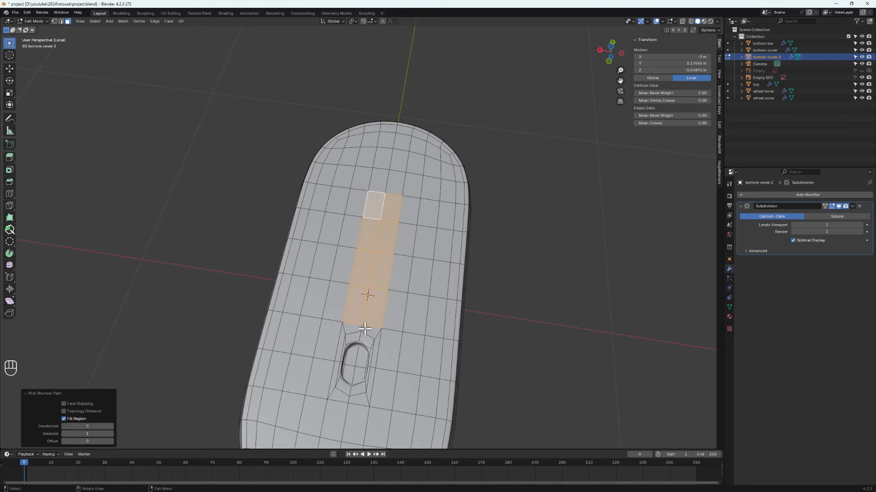
key(x)
click(347, 329)
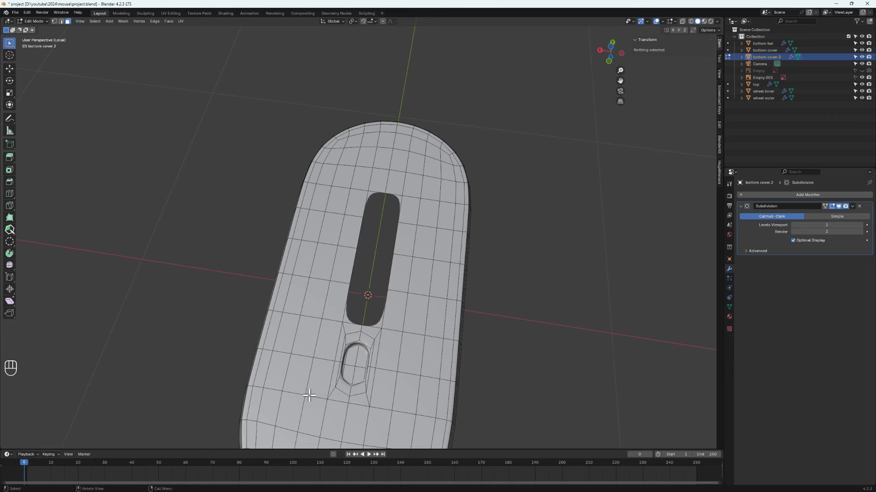
click(832, 206)
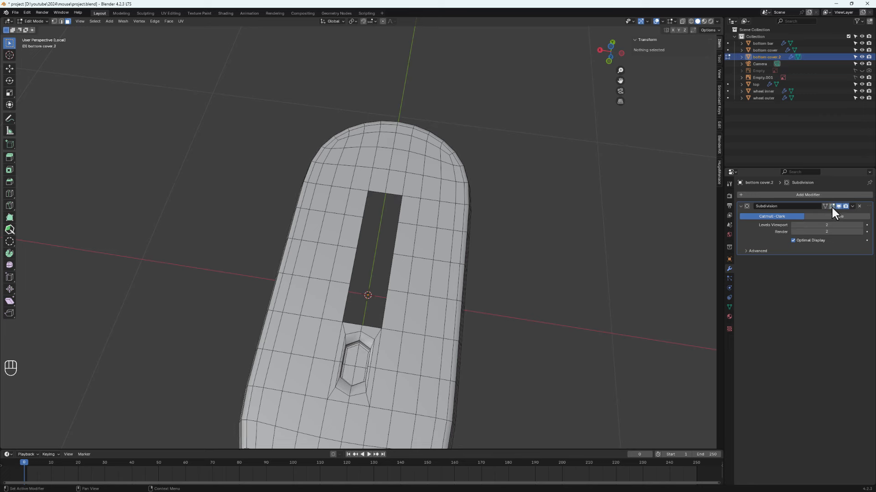
- Select the four floor faces of the hexagonal recess on the bottom cover
scroll(402, 357, down, 2)
scroll(402, 357, up, 1)
scroll(403, 357, up, 1)
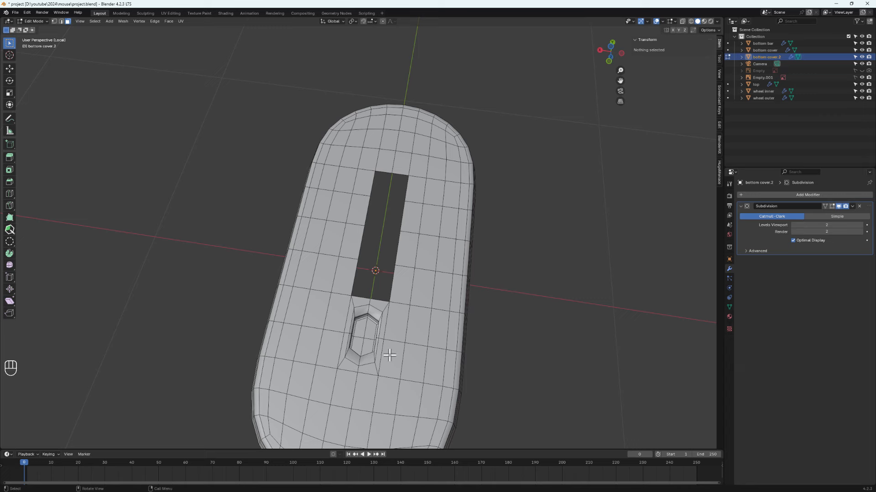
scroll(383, 367, up, 3)
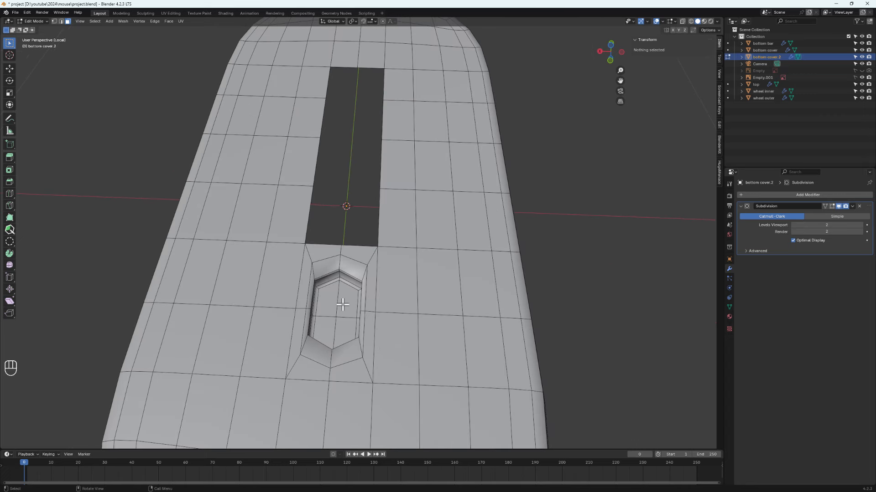
click(343, 324)
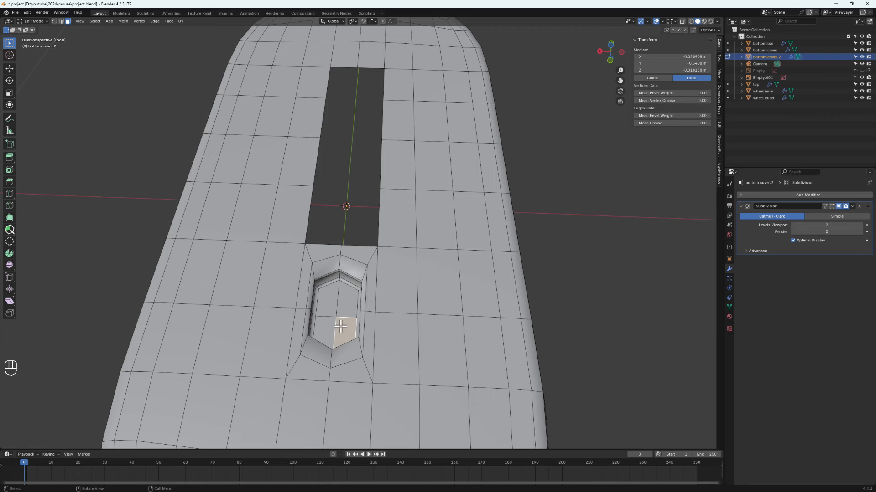
ctrl+shift+click(332, 309)
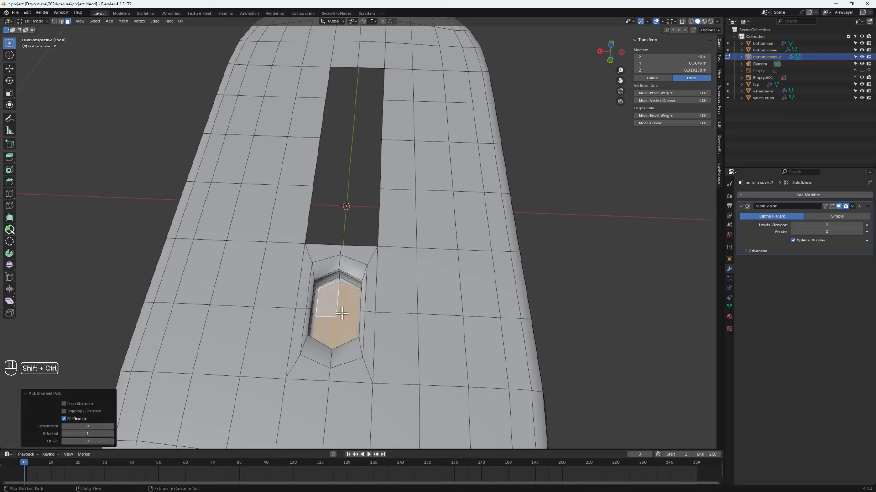
- Grow the face selection from the recess floor to the full rectangular patch surrounding the recess
key(ctrl+KP_Add)
key(ctrl+KP_Add)
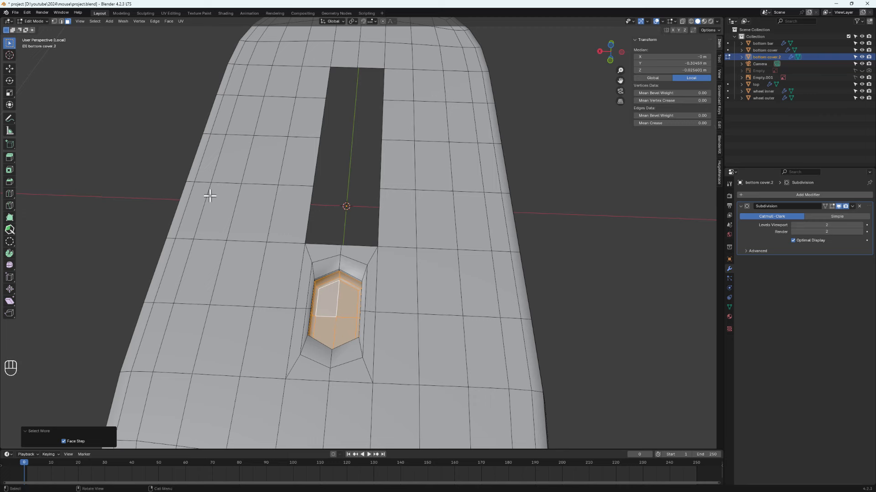
click(101, 21)
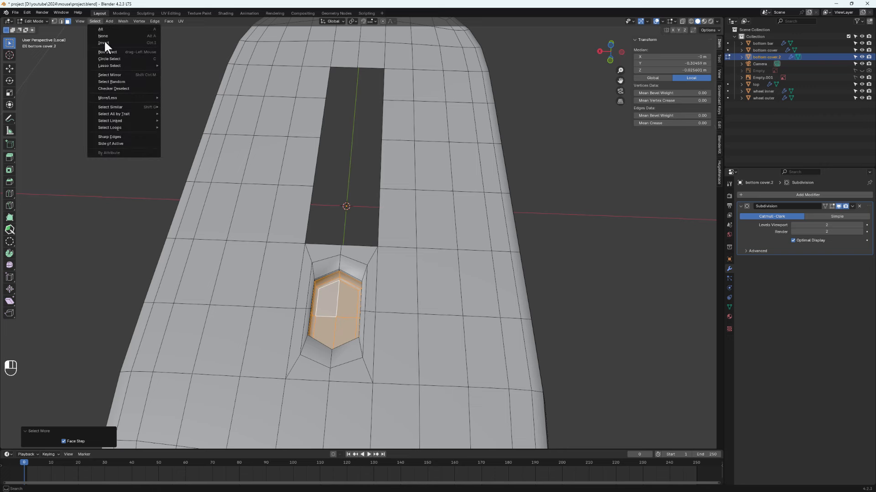
mouse_move(150, 98)
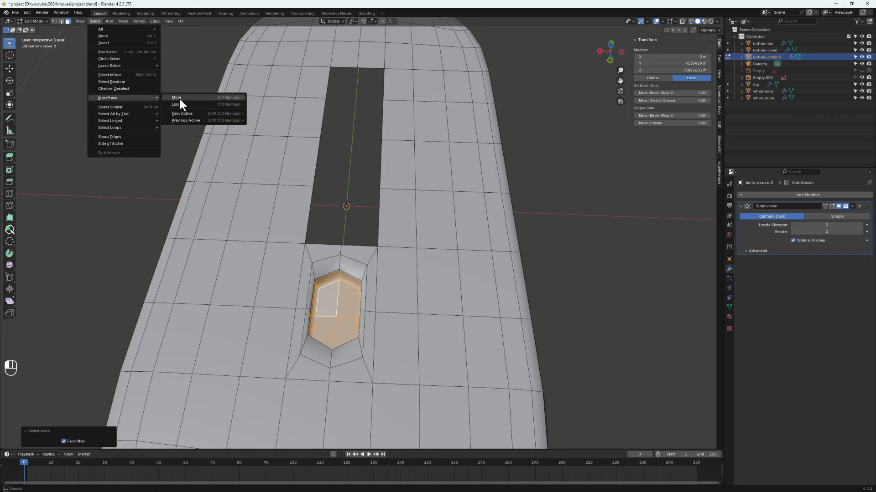
click(214, 95)
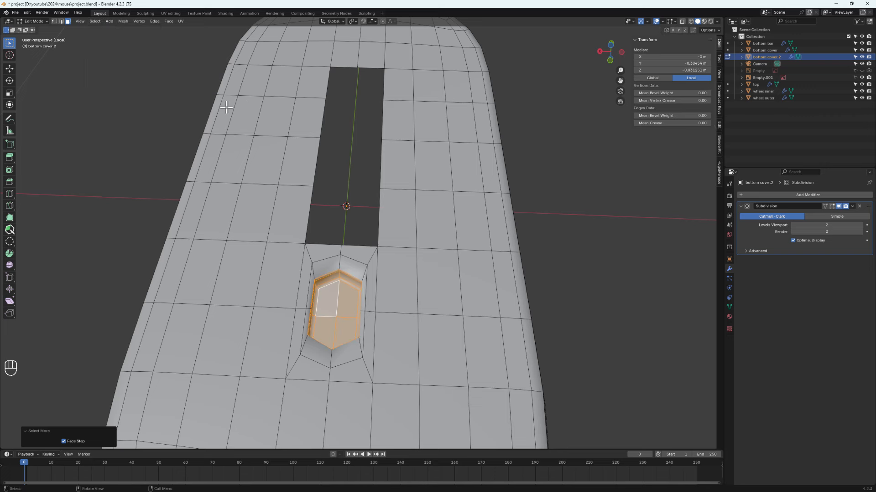
key(ctrl+KP_Add)
key(ctrl+KP_Add)
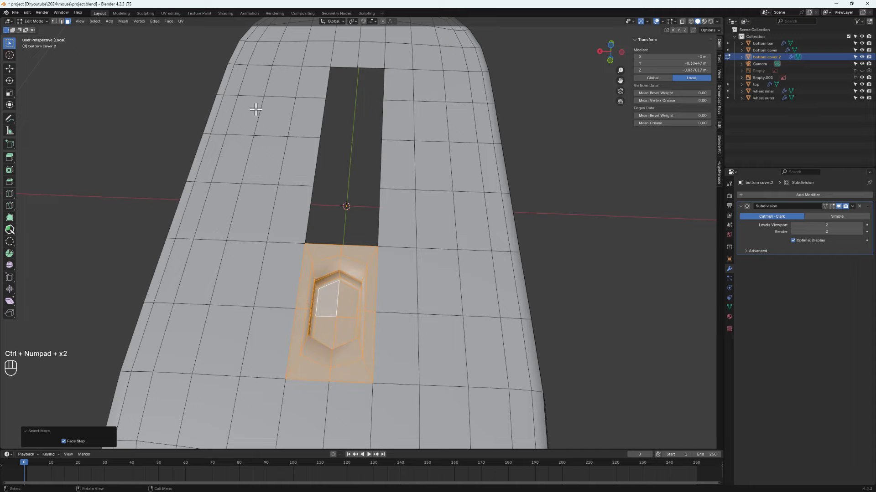
- Duplicate the selected recess patch about 0.303 m along the Y axis into the adjoining end of the rectangular opening
scroll(352, 329, down, 5)
middle_drag(352, 333, 292, 294)
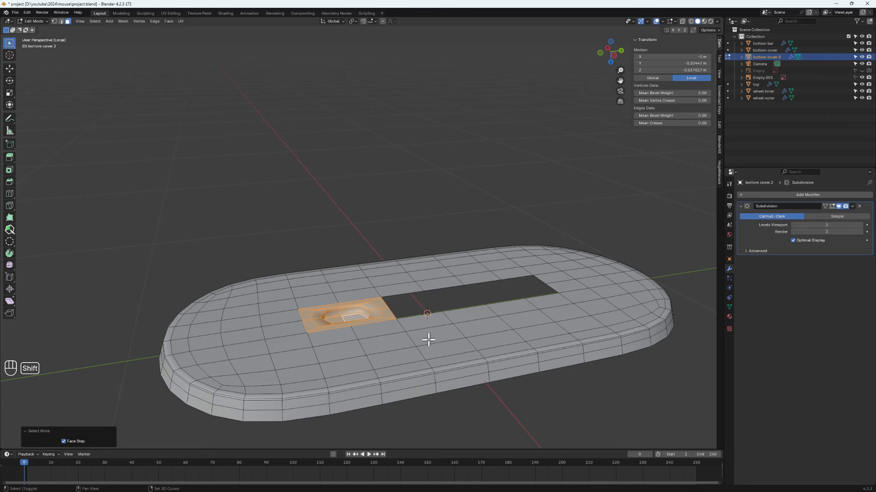
key(shift+d)
key(y)
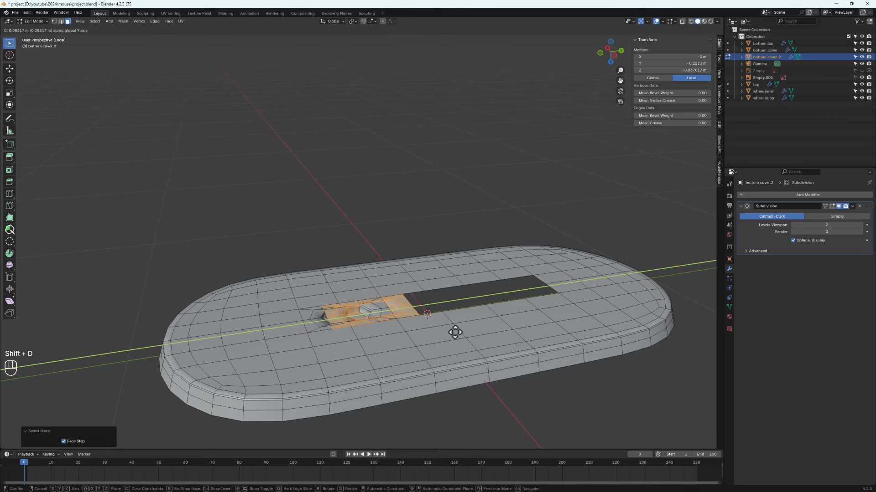
click(514, 328)
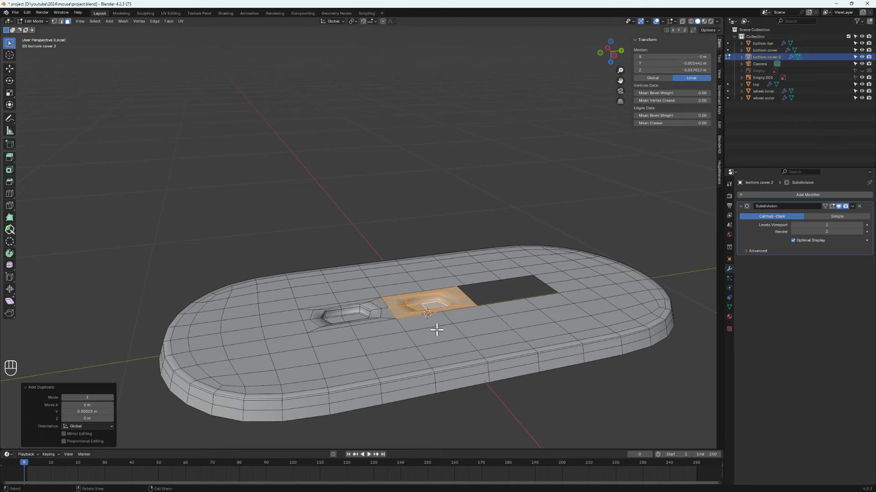
- Set the snap target to Vertex and snap the duplicated patch's corner onto the original patch's adjoining corner in bottom view
middle_drag(434, 328, 434, 396)
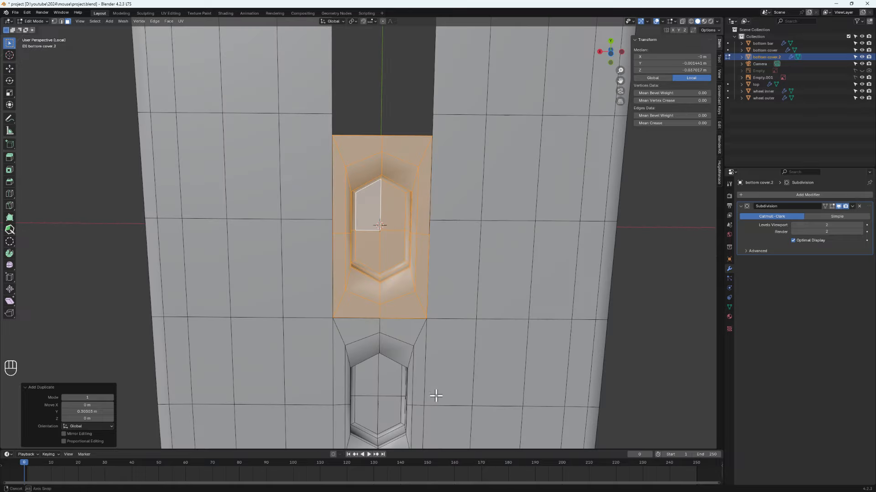
click(375, 21)
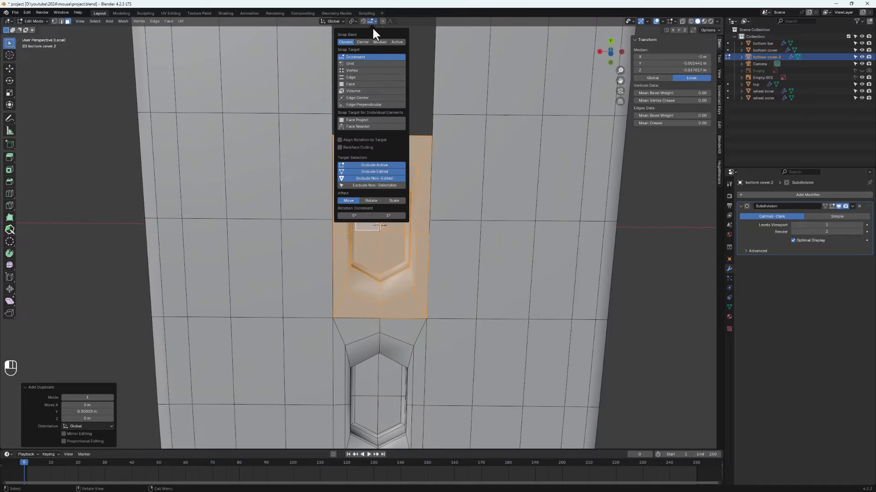
click(356, 70)
alt+middle_drag(394, 328, 389, 211)
key(g)
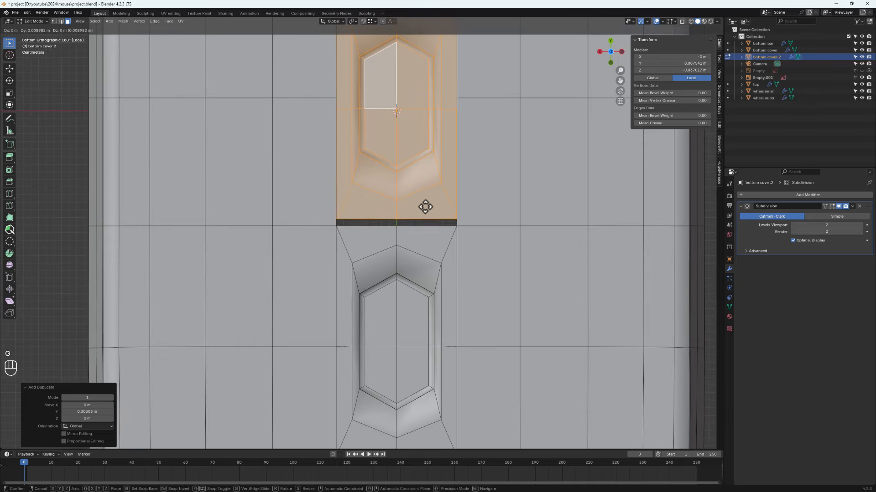
click(458, 226)
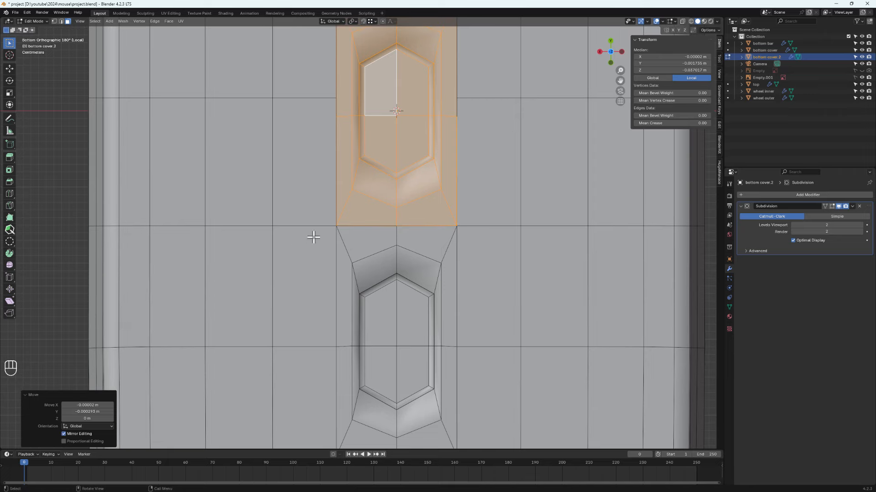
- Duplicate the recess patch again about 0.336 m along Y, snapping it to the far corner of the opening
scroll(392, 240, down, 2)
shift+middle_drag(407, 217, 394, 358)
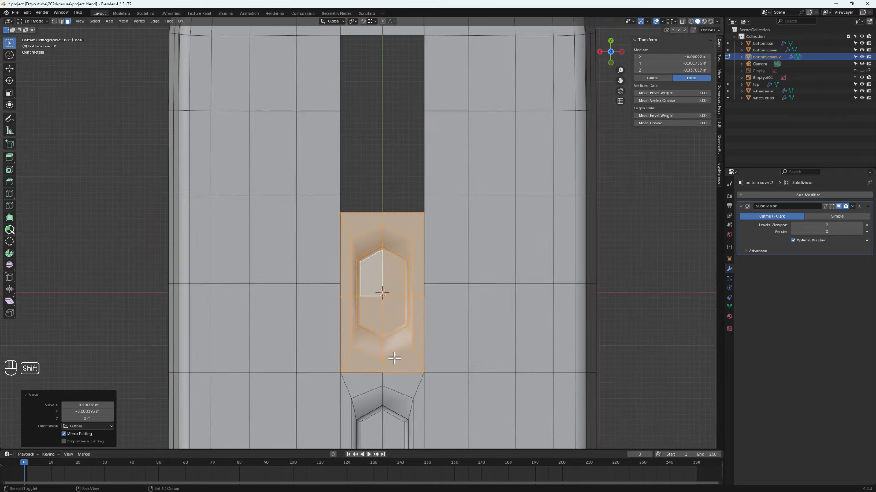
shift+middle_drag(395, 237, 337, 298)
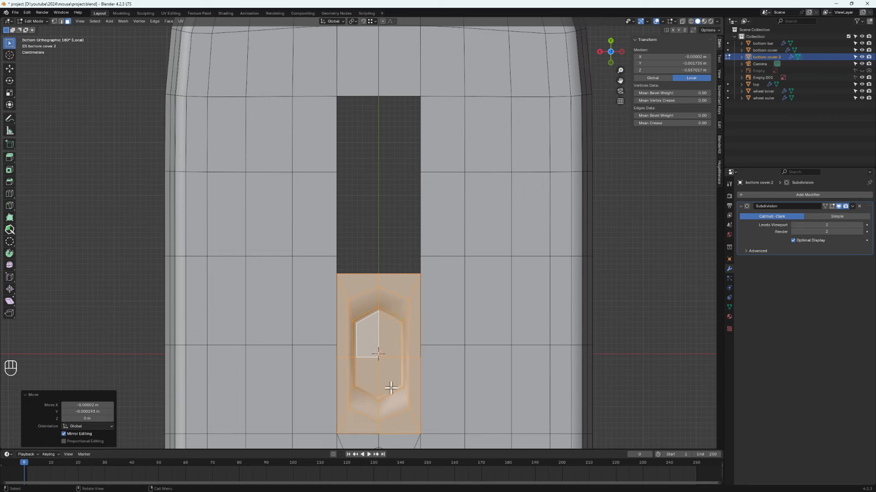
key(ctrl+d)
key(shift+d)
key(y)
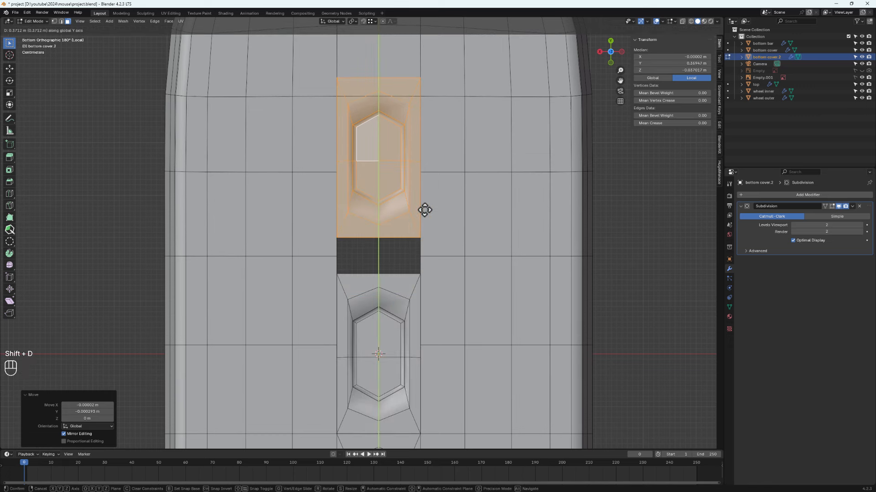
key(ctrl)
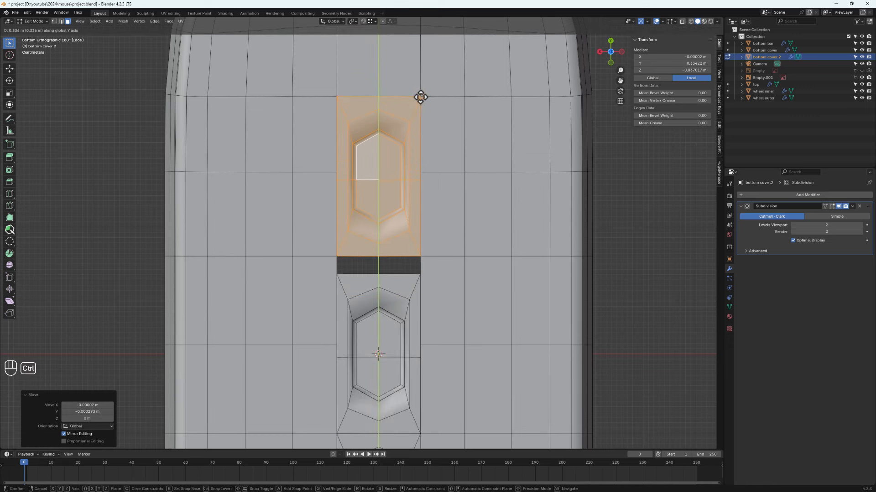
click(421, 97)
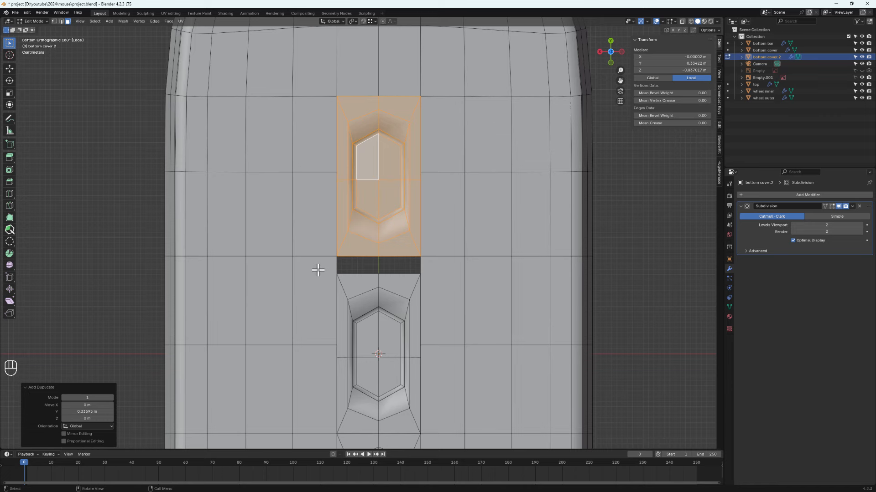
- Move the middle patch's upper edge vertices onto the third patch's lower edge with vertex snapping to close the gap
scroll(317, 270, up, 2)
key(1)
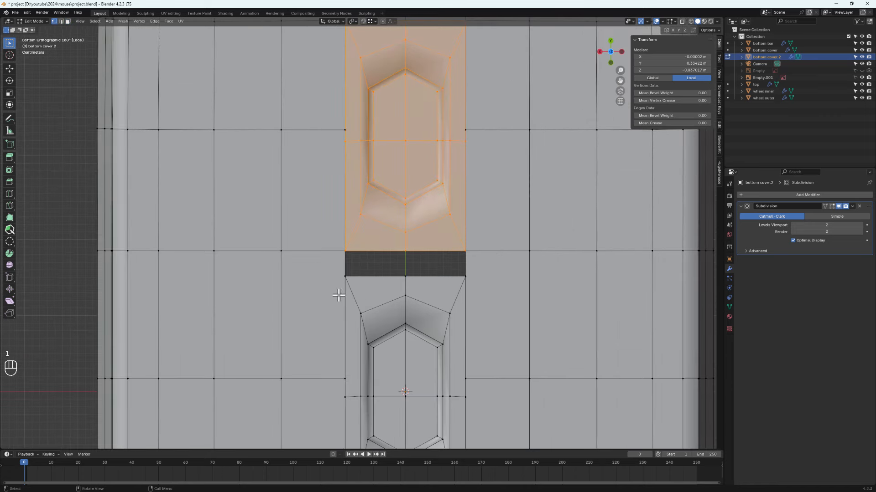
drag(344, 267, 483, 289)
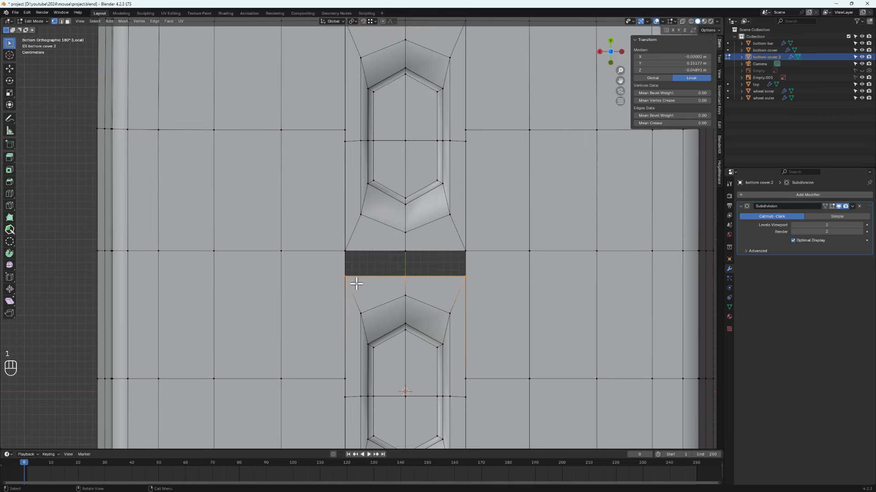
key(g)
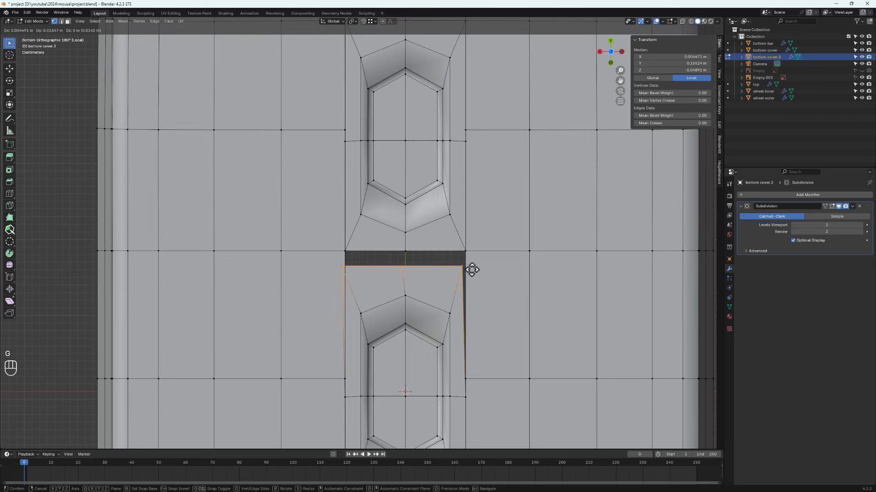
key(ctrl)
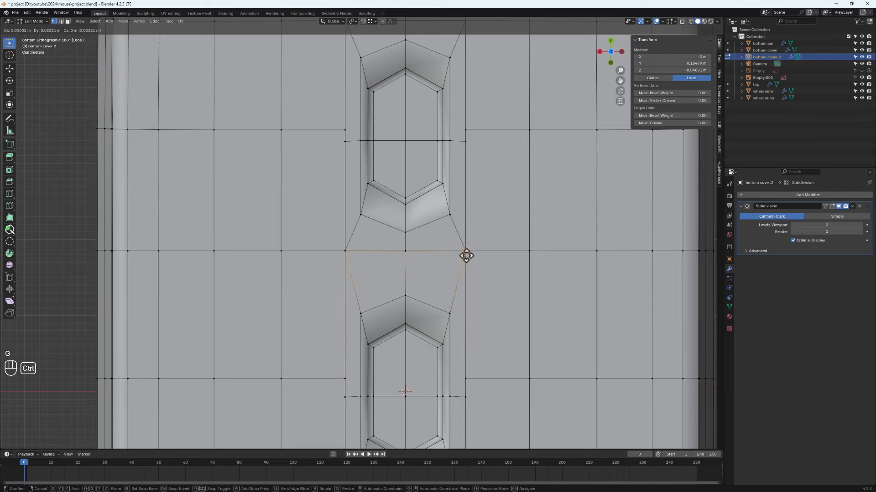
click(466, 250)
scroll(346, 273, down, 7)
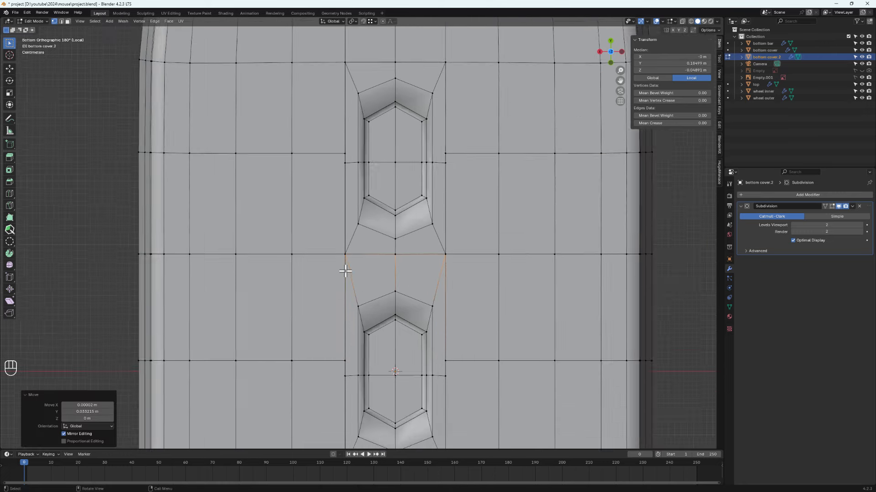
shift+middle_drag(376, 252, 381, 237)
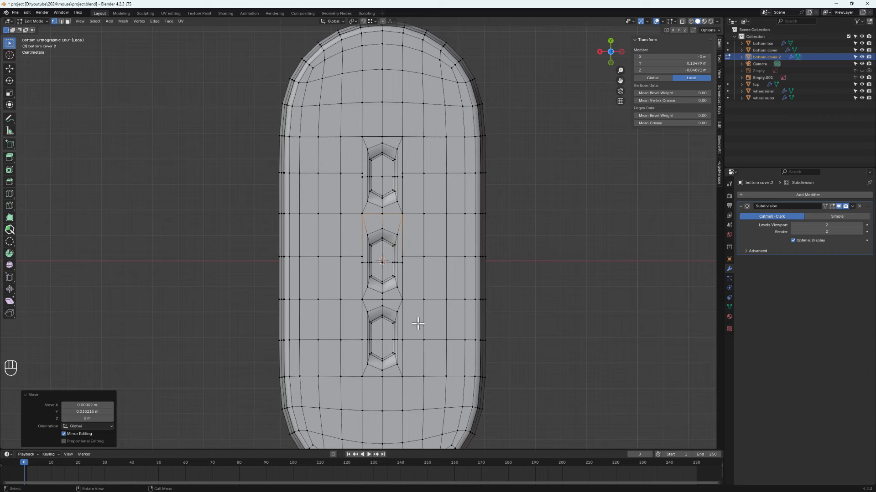
- Show the Subdivision modifier in Edit Mode and merge all of the cover's vertices by distance
click(832, 206)
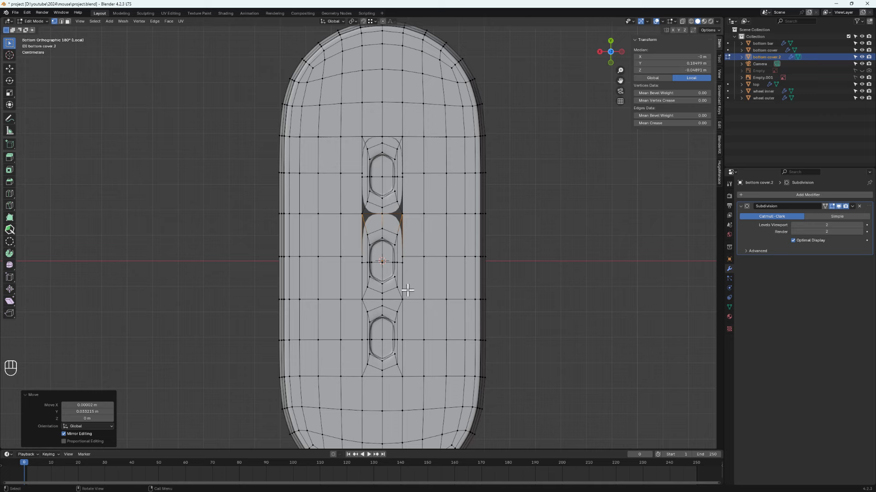
key(a)
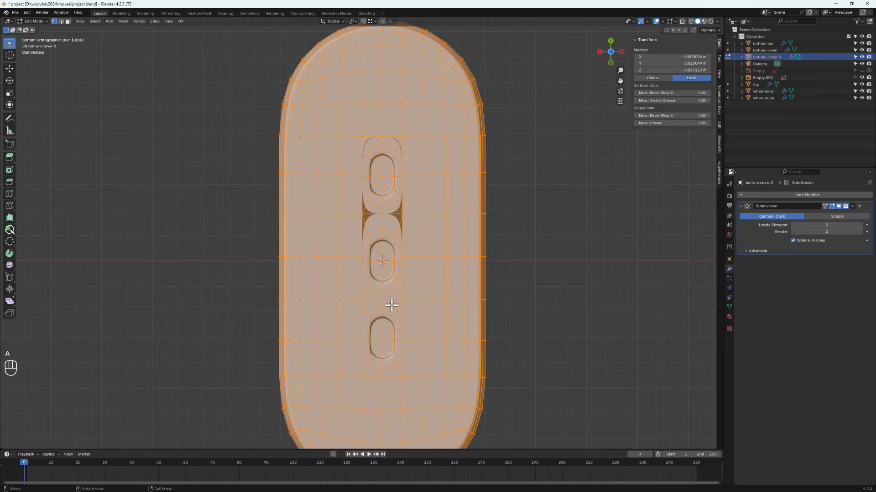
key(m)
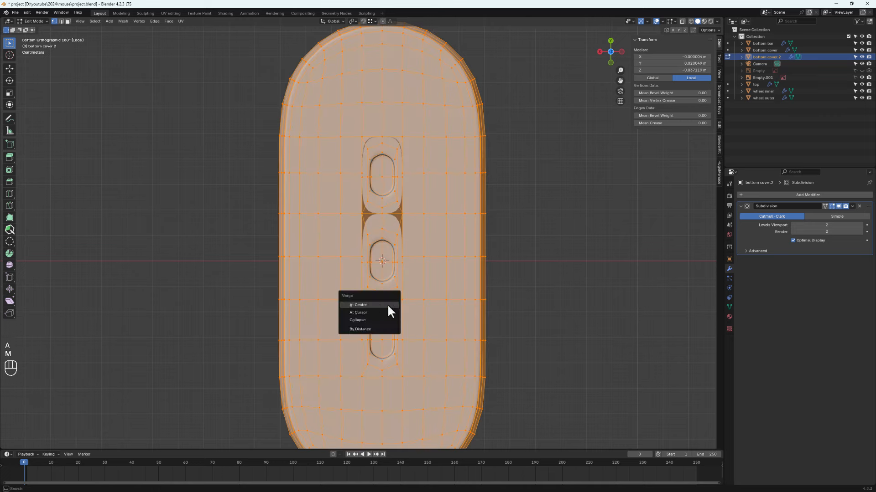
click(363, 329)
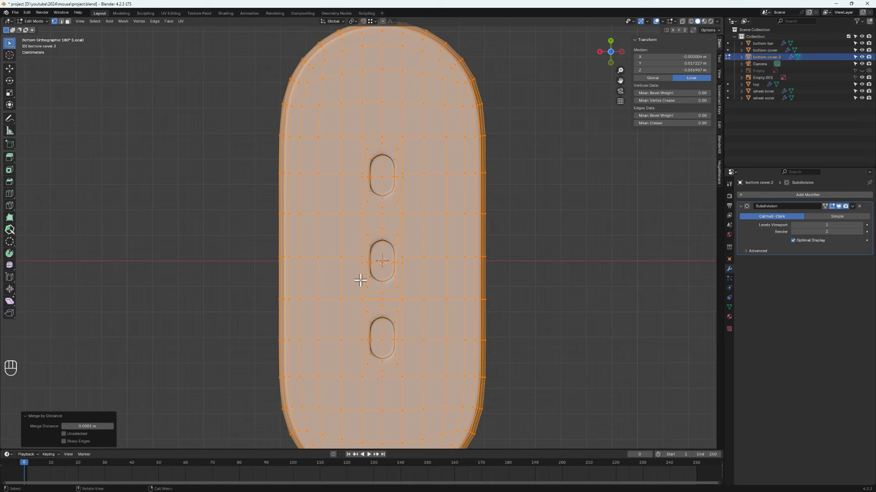
- Merge the loose vertex beside the uppermost recess on its +X side into the adjacent cover grid vertex using At Last
click(362, 233)
scroll(359, 147, up, 4)
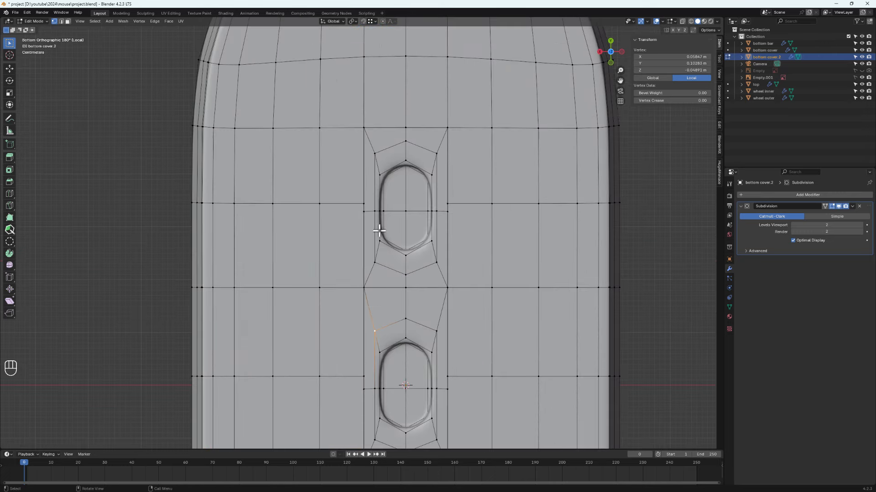
click(364, 211)
click(448, 213)
click(447, 390)
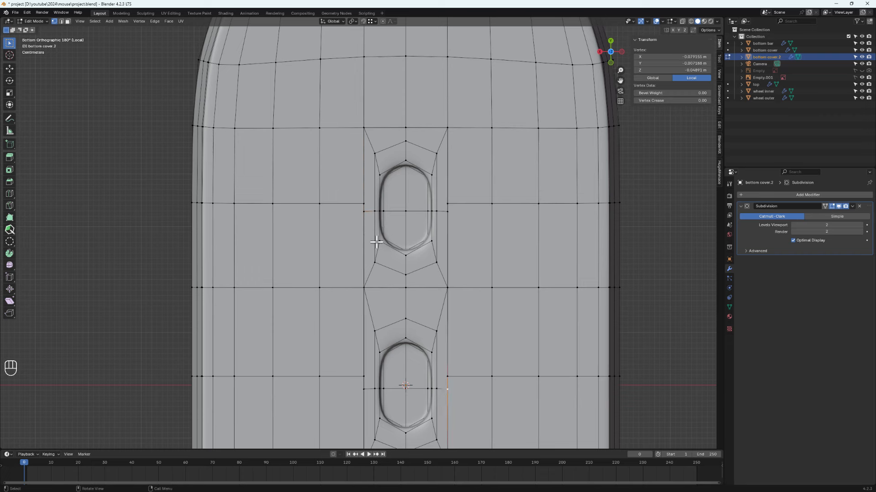
click(363, 211)
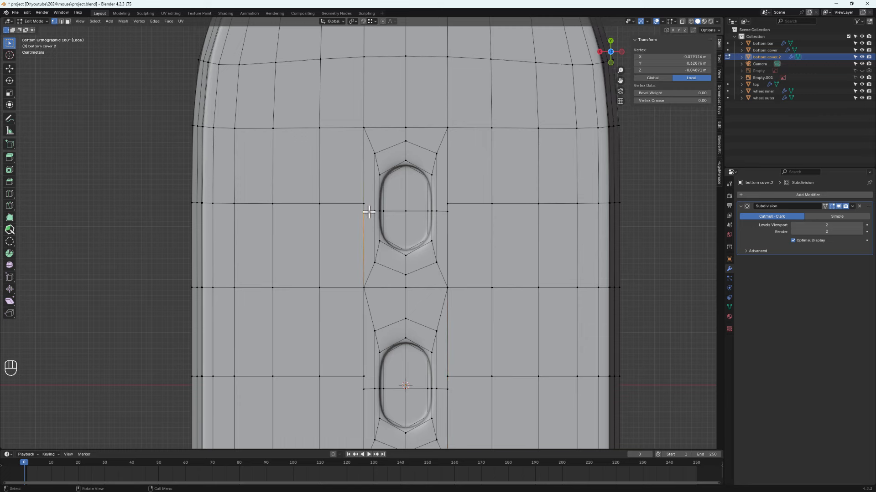
scroll(363, 211, up, 4)
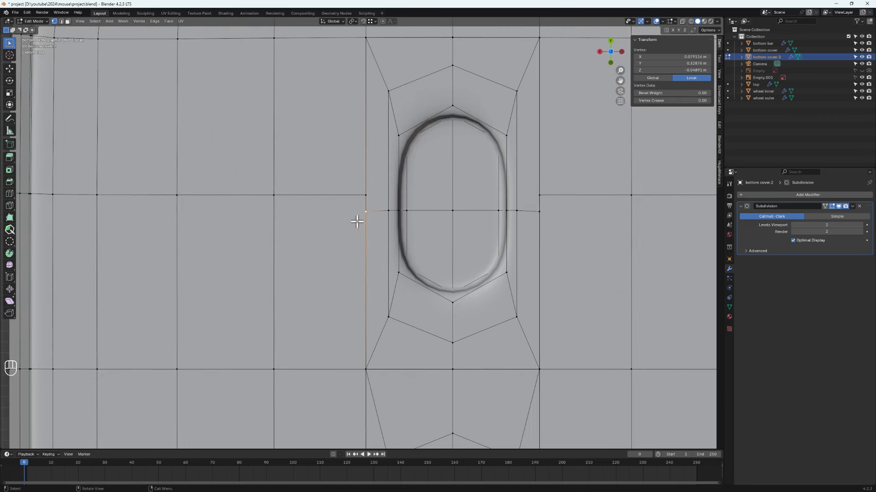
shift+click(366, 195)
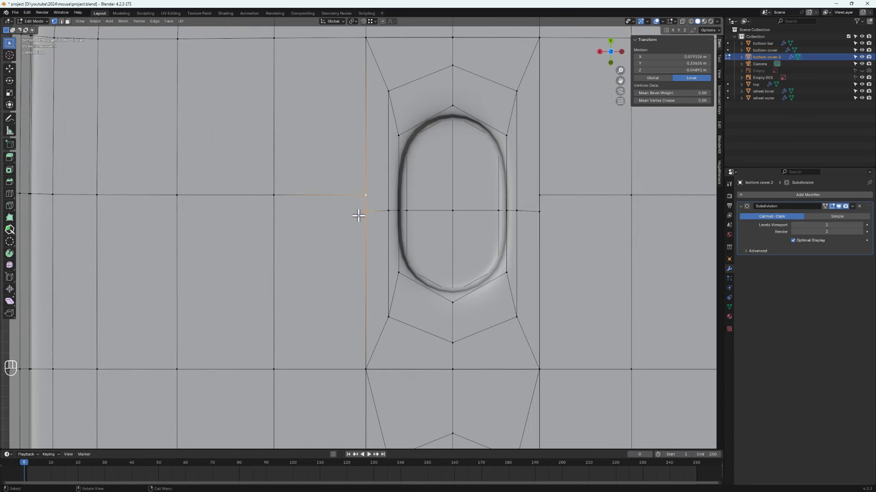
click(366, 210)
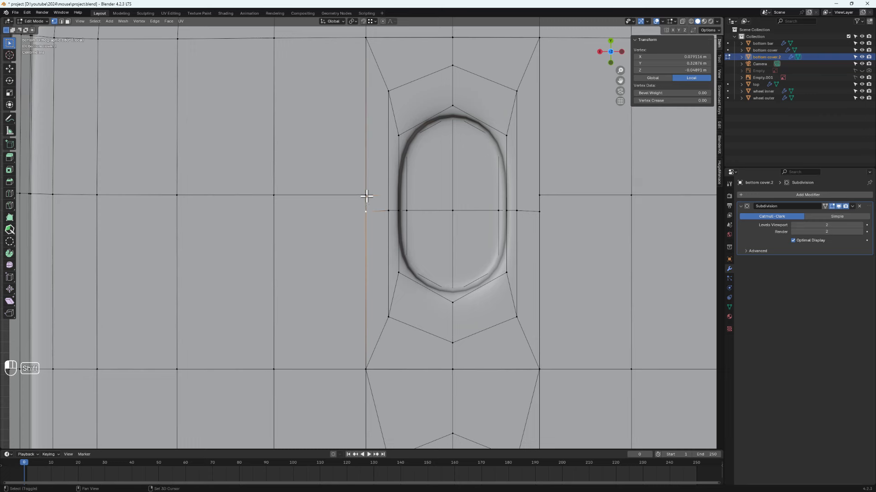
shift+click(366, 196)
key(m)
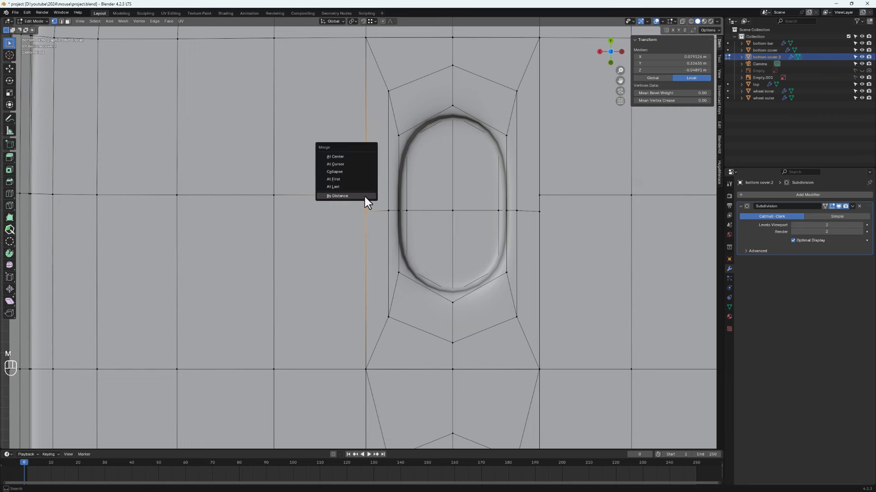
click(344, 188)
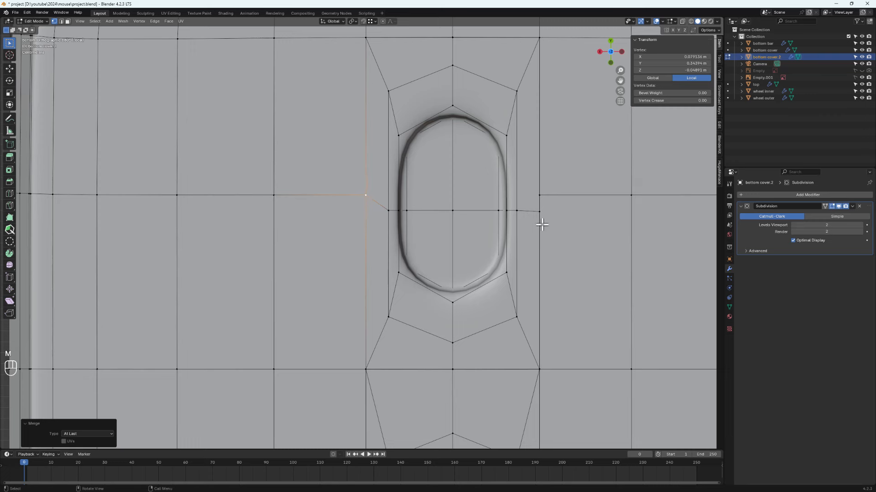
- Merge the loose vertex on the uppermost recess's -X side into the neighbouring grid vertex using At Last
click(538, 210)
shift+click(538, 201)
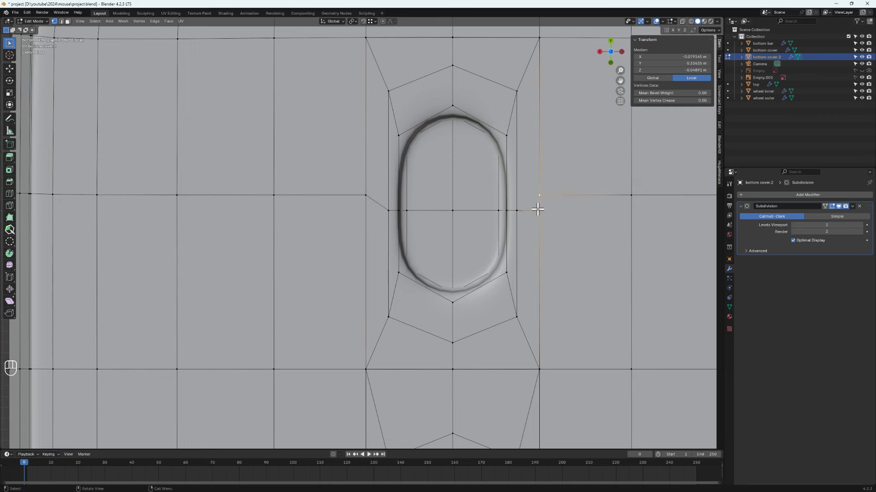
key(m)
click(534, 207)
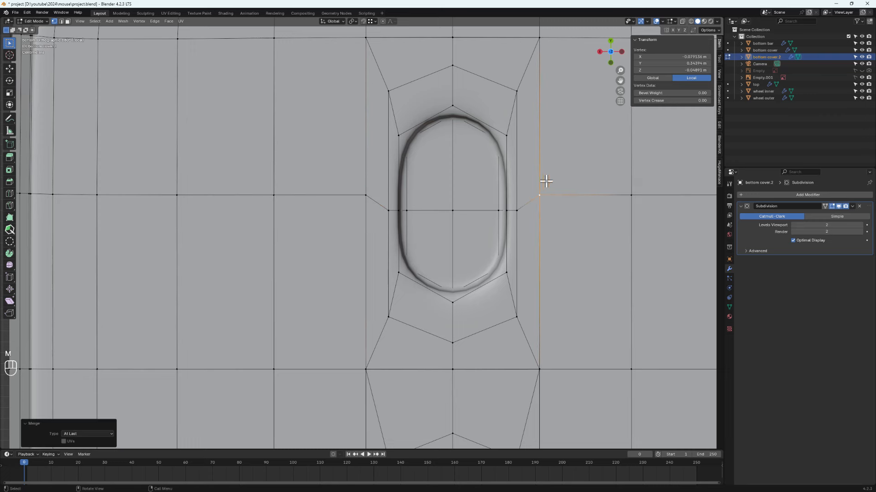
- Merge the loose vertices on both sides of the middle recess into their adjacent cover grid vertices using At Last
scroll(523, 270, down, 2)
shift+middle_drag(505, 299, 498, 176)
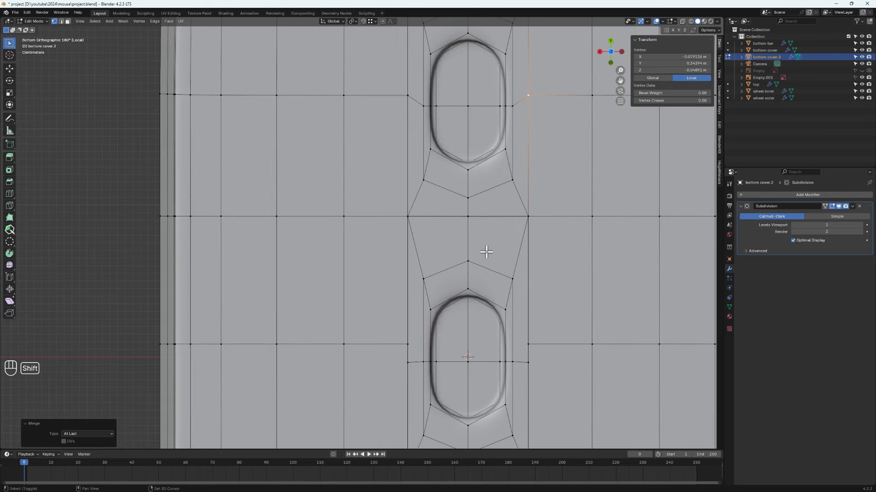
click(407, 363)
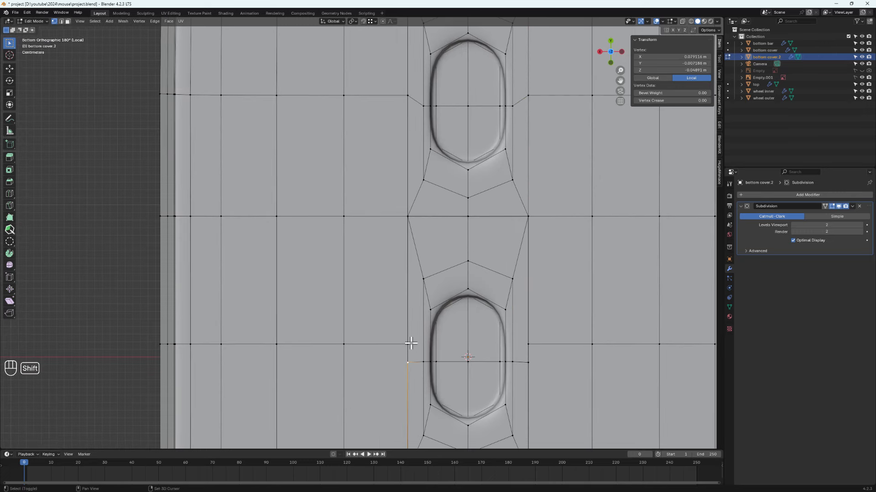
shift+click(407, 344)
key(m)
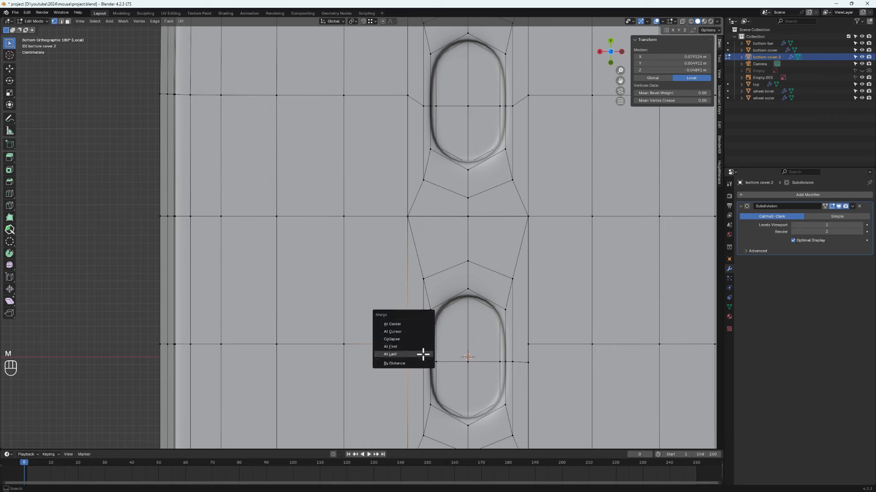
click(390, 354)
click(528, 363)
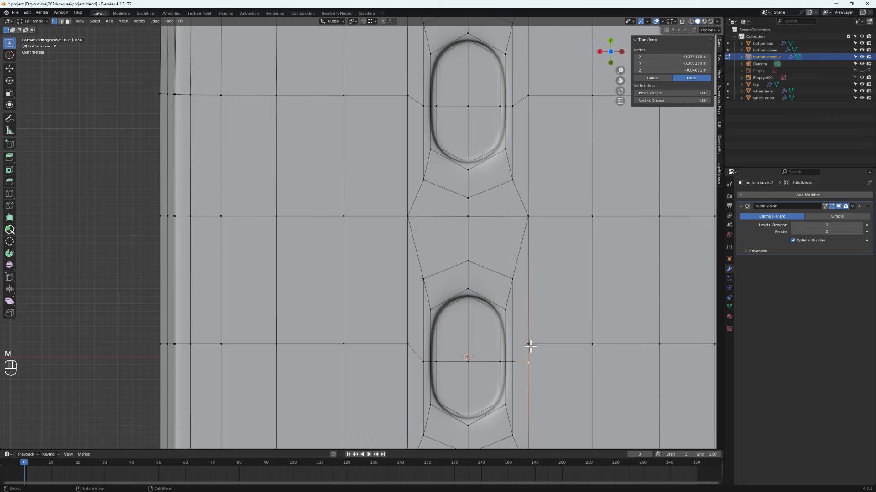
shift+click(527, 345)
key(m)
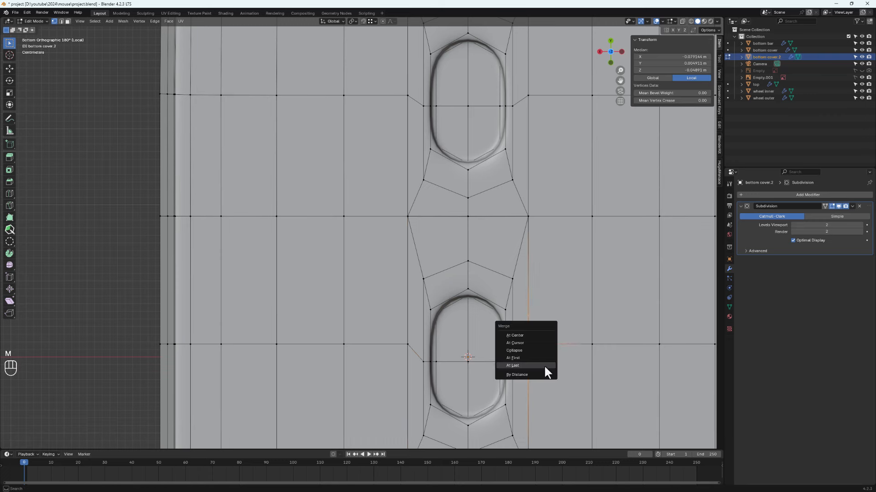
click(544, 364)
- Return to Object Mode and exit local view to show the cover together with the other mouse parts
scroll(538, 377, down, 1)
scroll(539, 376, down, 2)
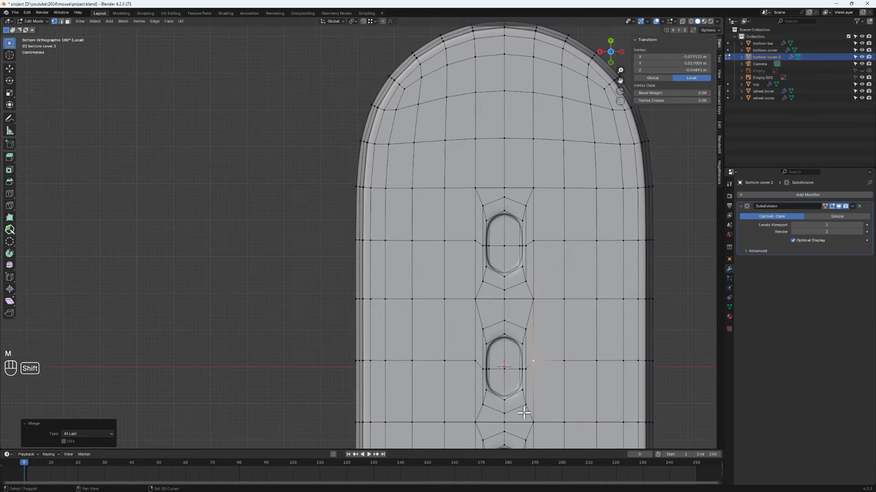
scroll(524, 410, up, 1)
key(Tab)
middle_drag(496, 360, 469, 367)
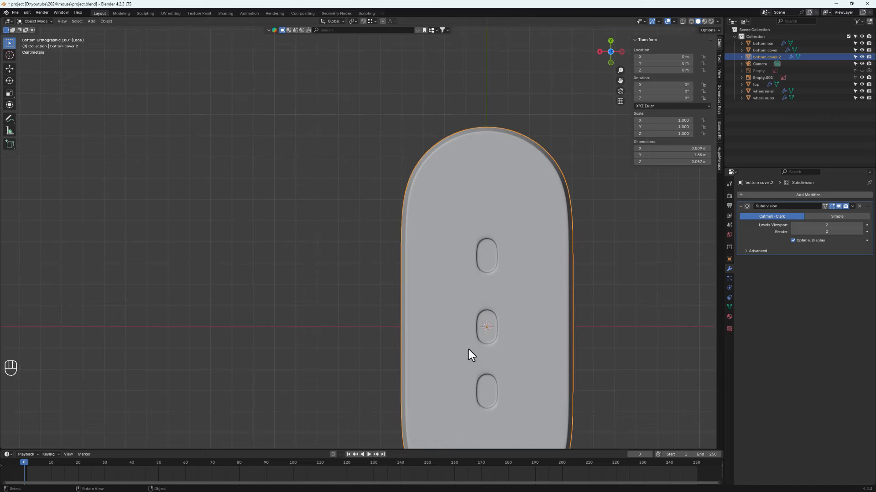
scroll(469, 349, down, 2)
key(slash)
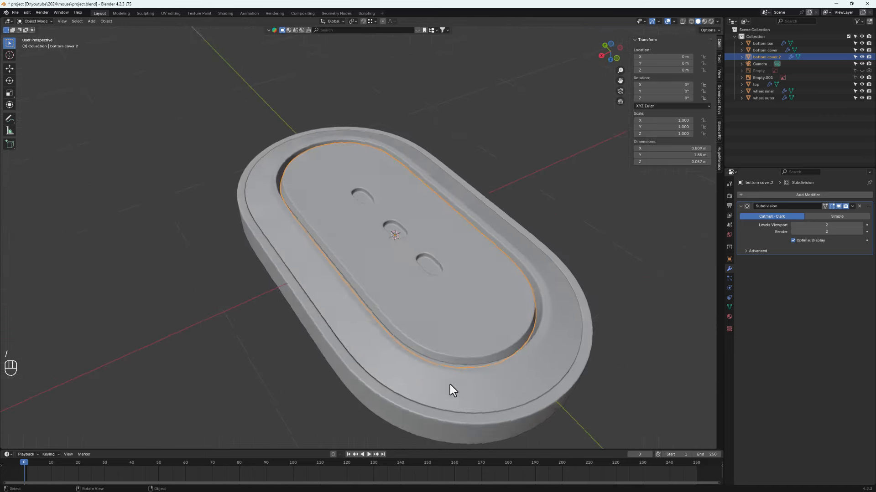
- In bottom view, edge-slide the three central vertices above the uppermost recess down onto the row of three small dots
middle_drag(531, 389, 378, 144)
scroll(384, 167, up, 4)
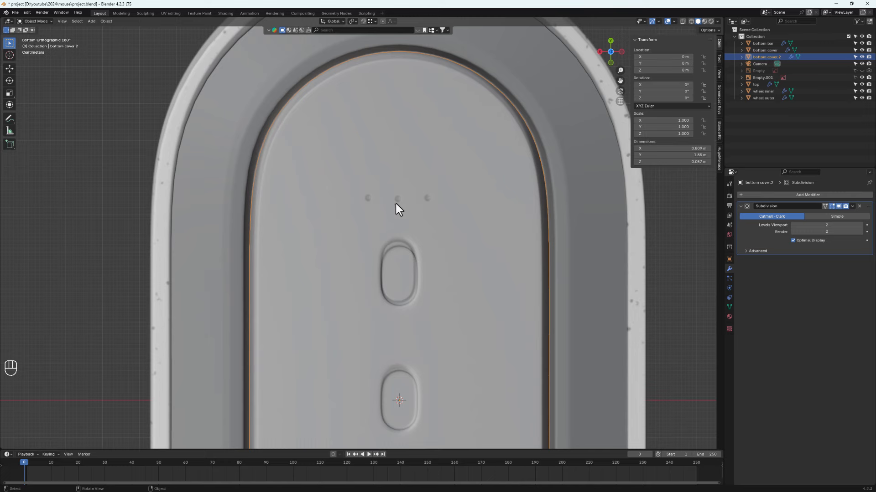
key(Tab)
scroll(387, 258, up, 3)
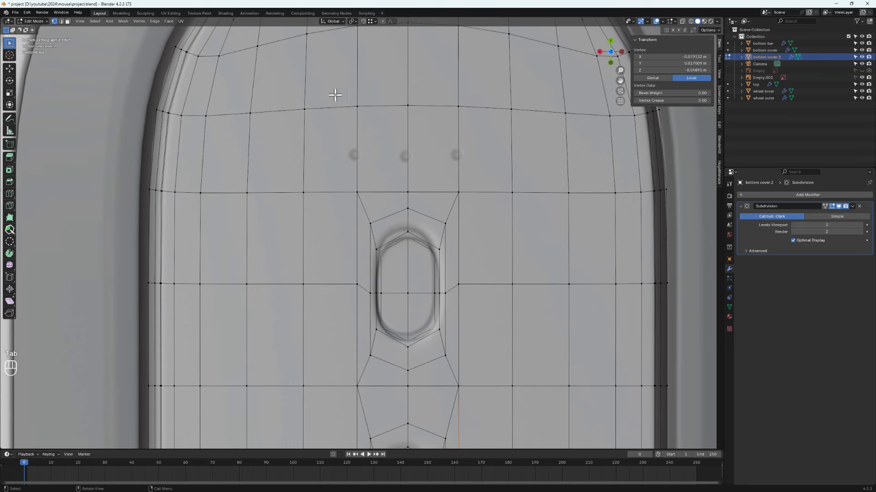
drag(336, 94, 454, 134)
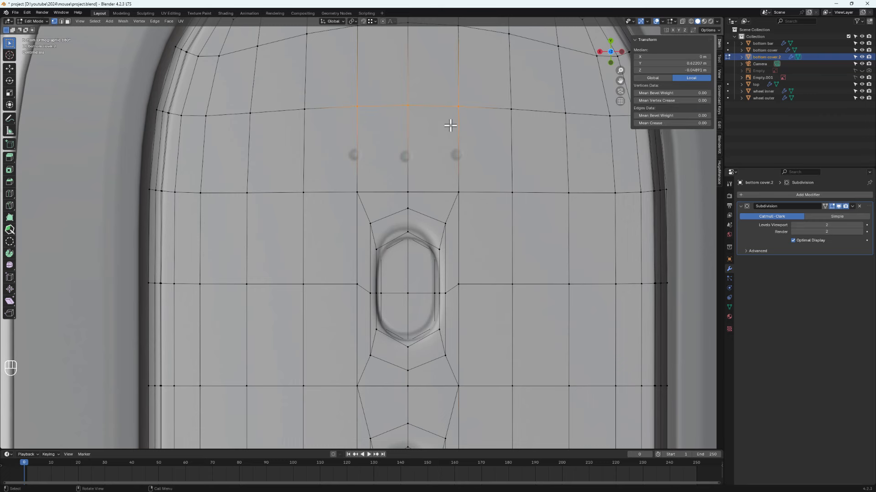
key(g)
key(g)
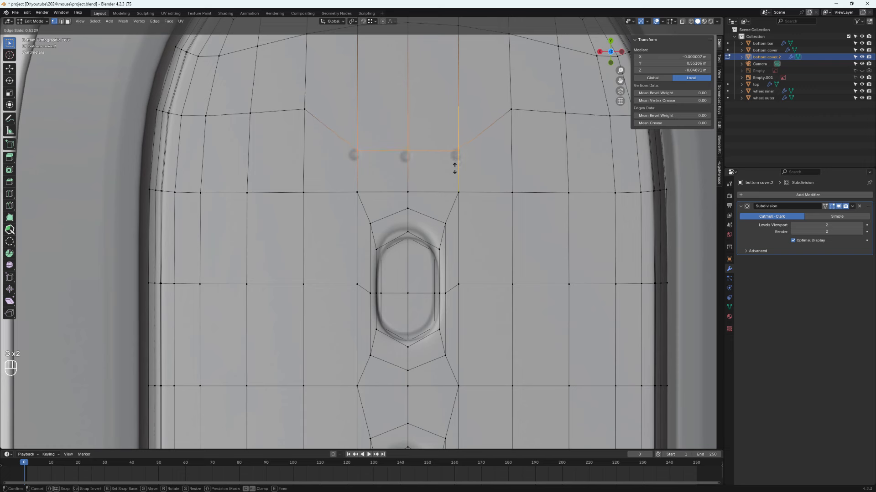
click(454, 172)
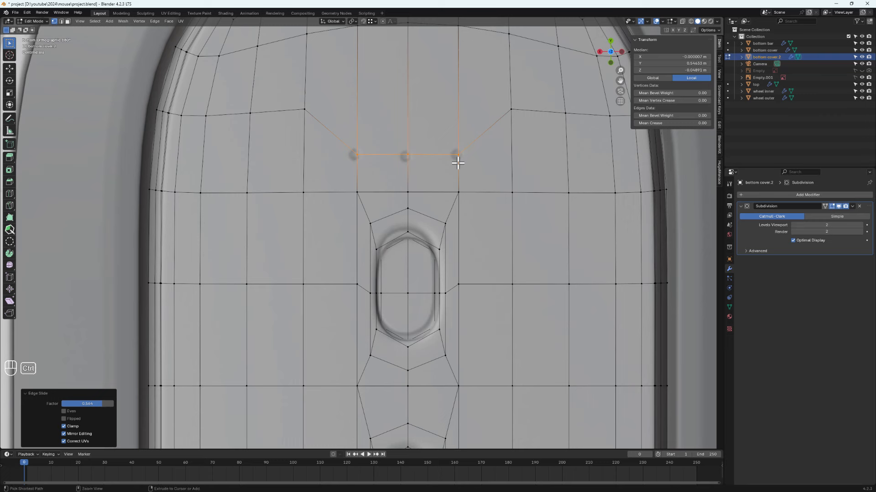
- Bevel the three vertices with 2 segments, a Custom profile and a width of 0.021 m
key(shift+ctrl+b)
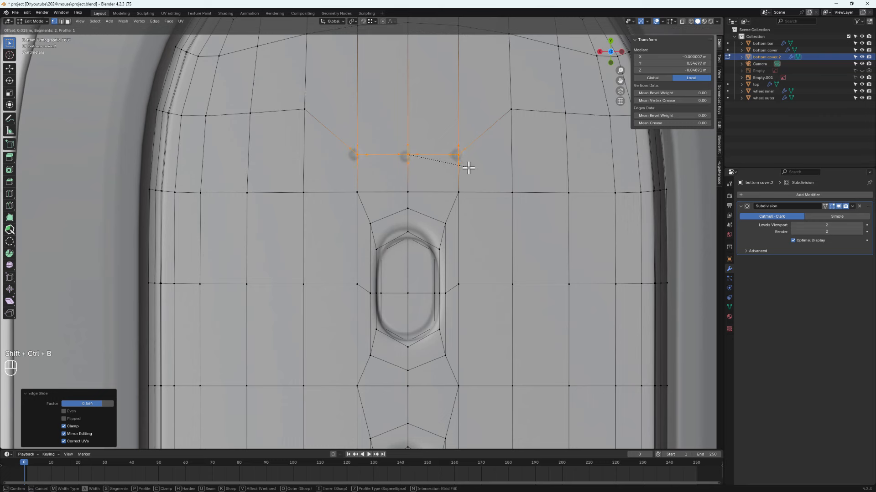
click(469, 168)
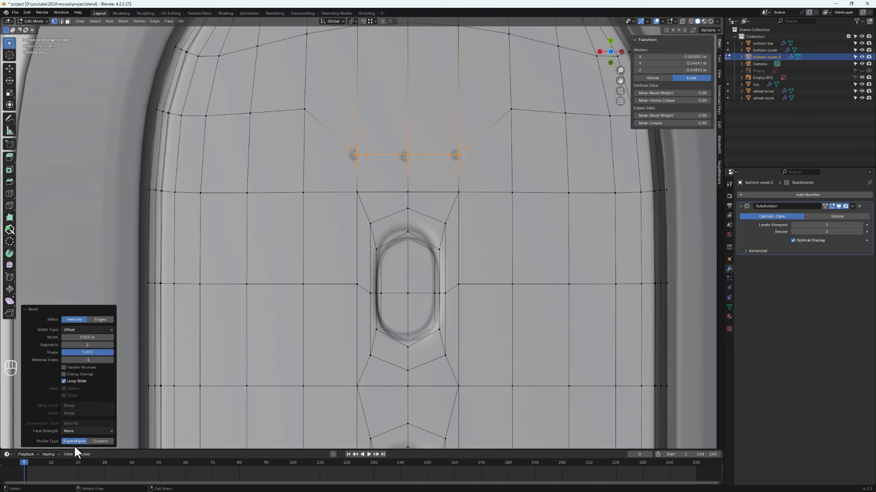
click(101, 441)
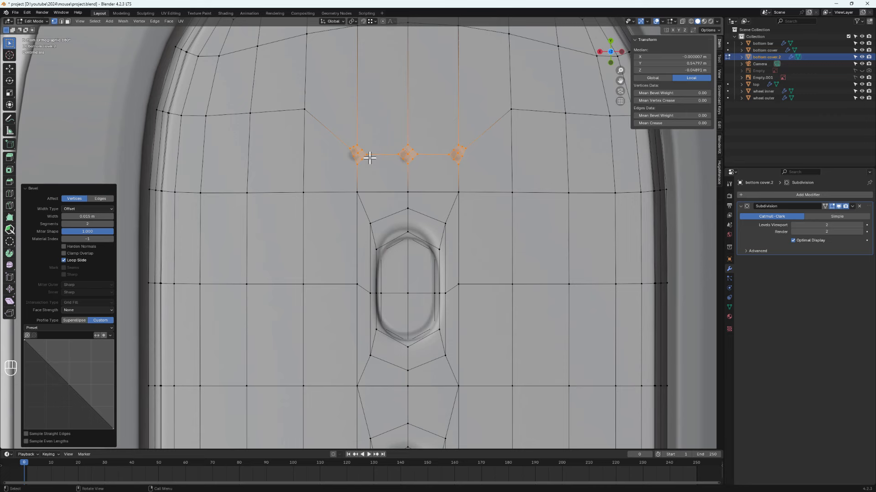
scroll(367, 139, up, 2)
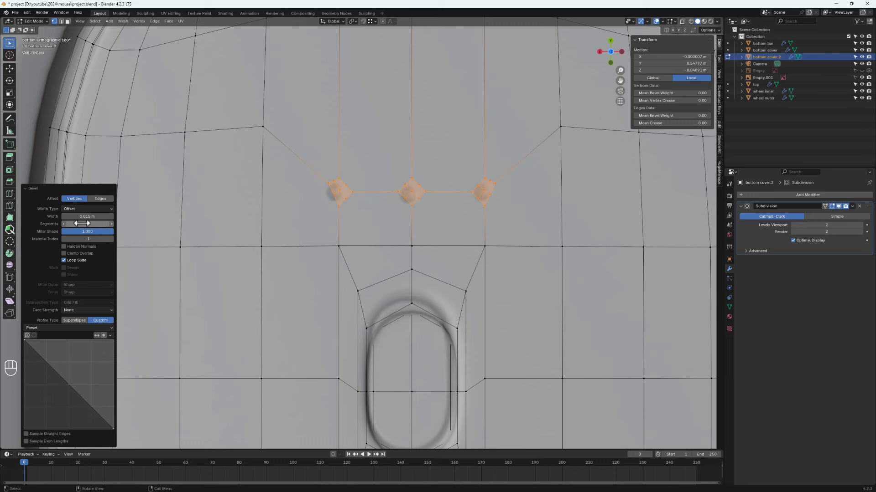
drag(83, 218, 73, 217)
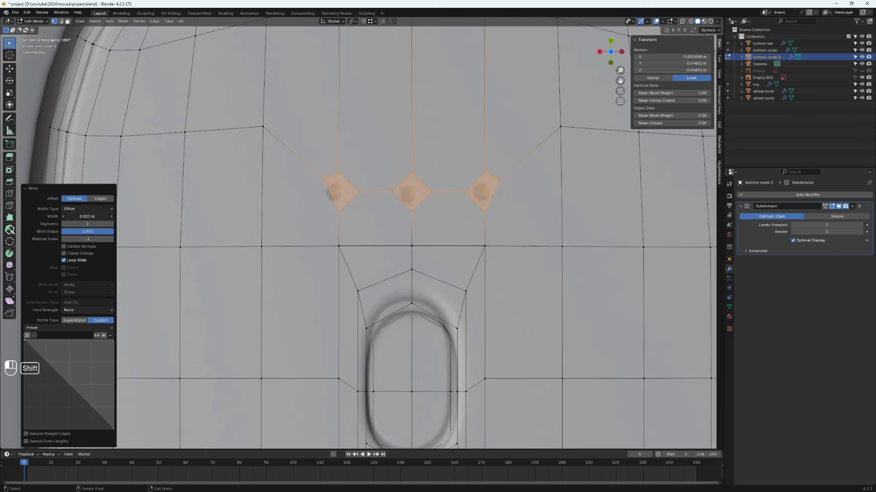
shift+drag(84, 217, 83, 217)
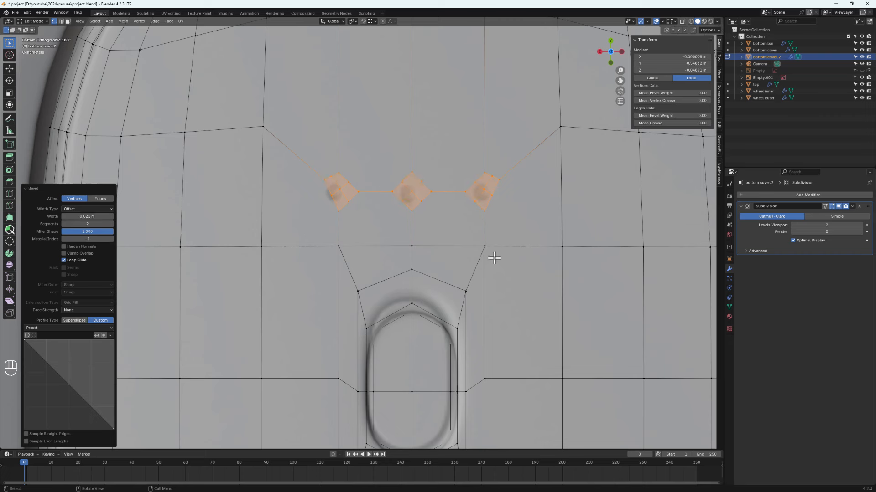
- Select the bevelled patch on the -X side and round it with LoopTools Circle
click(449, 176)
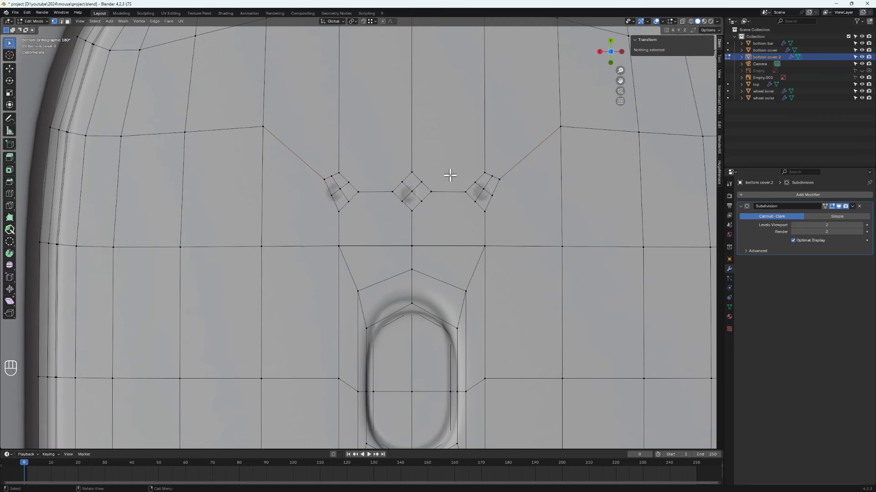
drag(444, 137, 518, 228)
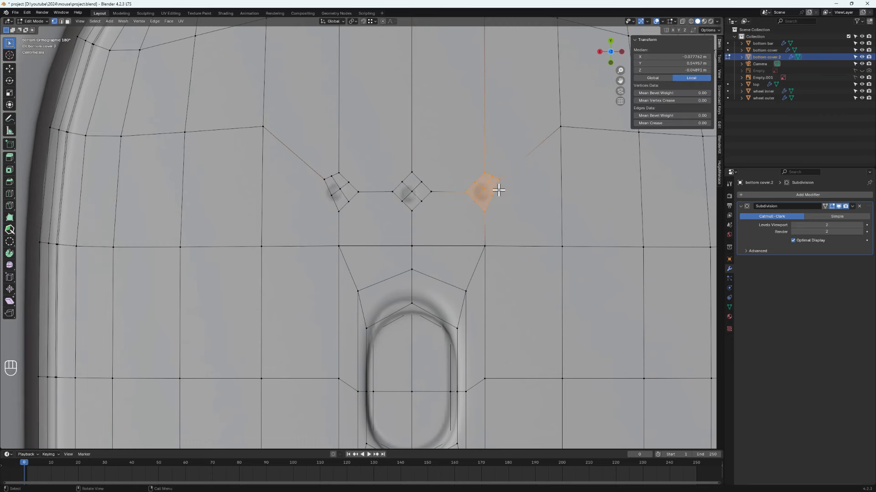
drag(448, 150, 516, 221)
right_click(492, 192)
mouse_move(465, 176)
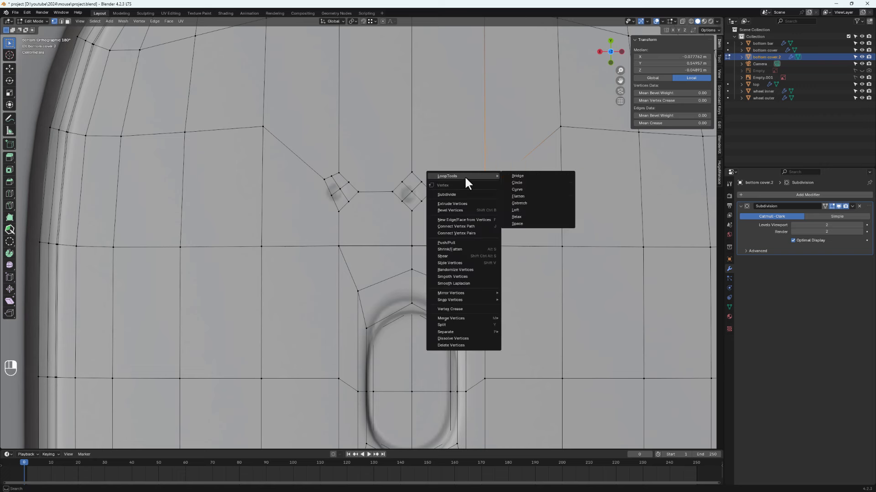
click(517, 184)
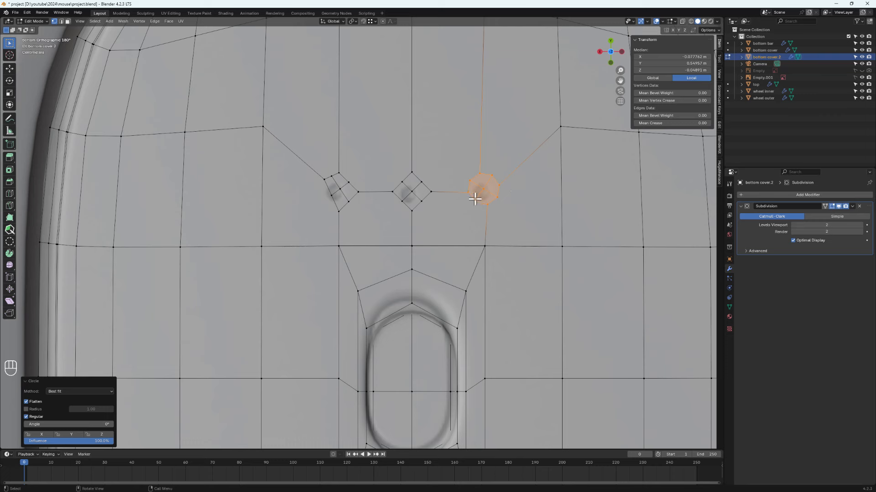
- Open the add-ons list in Preferences to check the LoopTools add-on
click(27, 12)
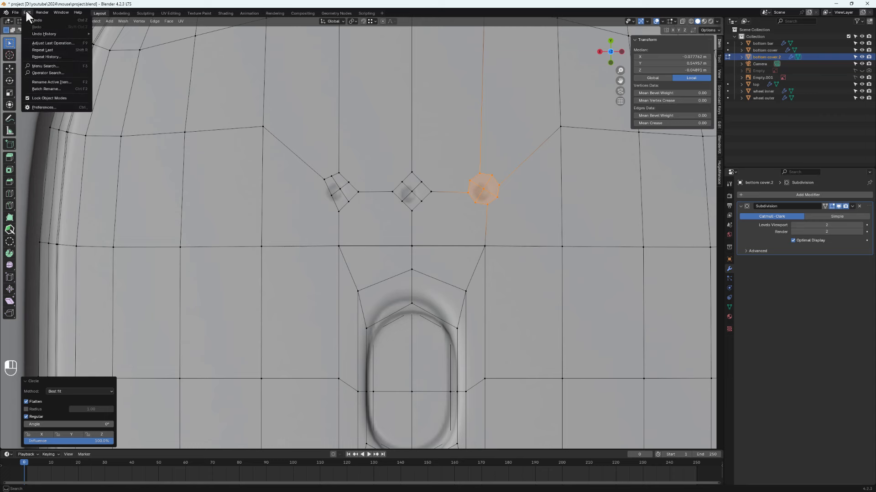
click(45, 107)
click(26, 87)
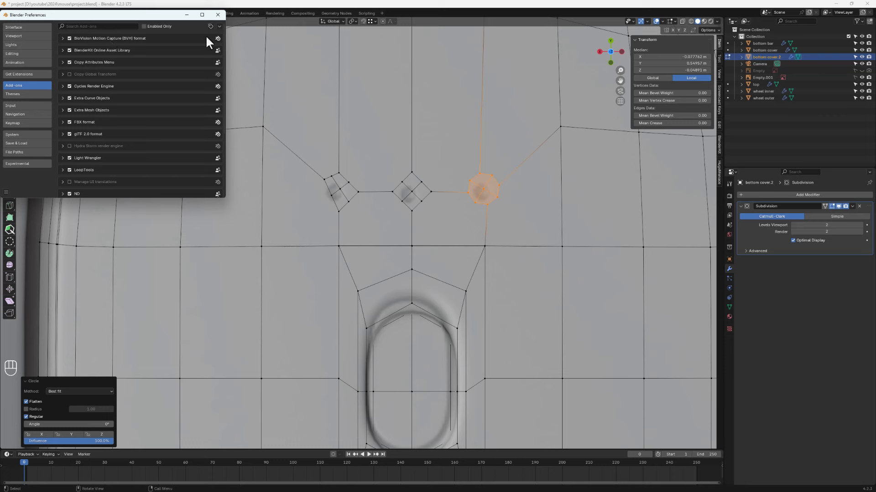
- Close the Preferences and round the middle bevelled patch with LoopTools Circle
click(217, 15)
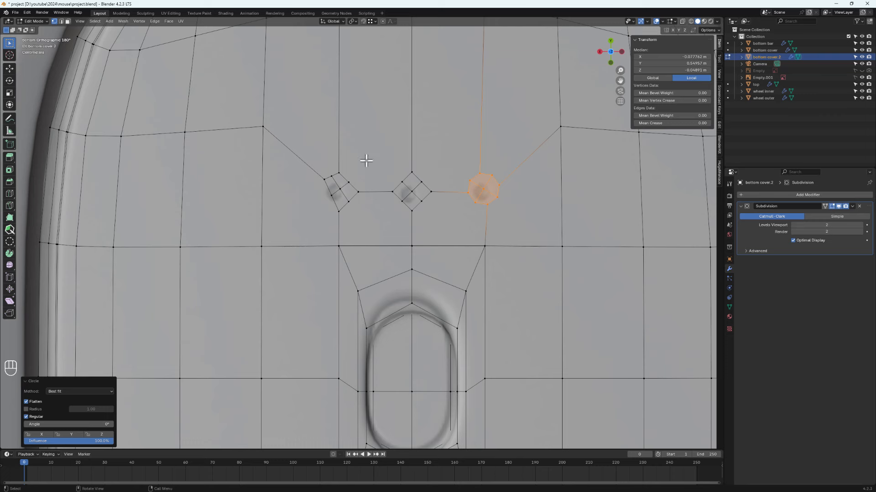
alt+click(420, 196)
right_click(405, 195)
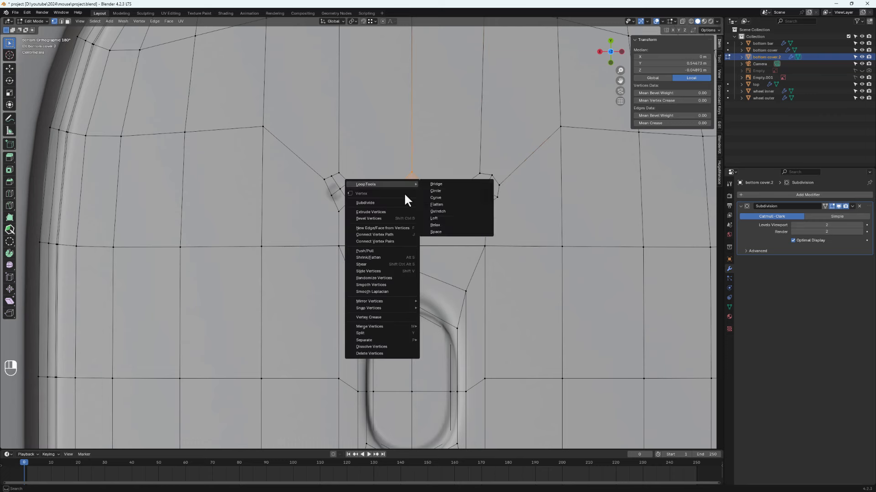
right_click(408, 185)
mouse_move(411, 182)
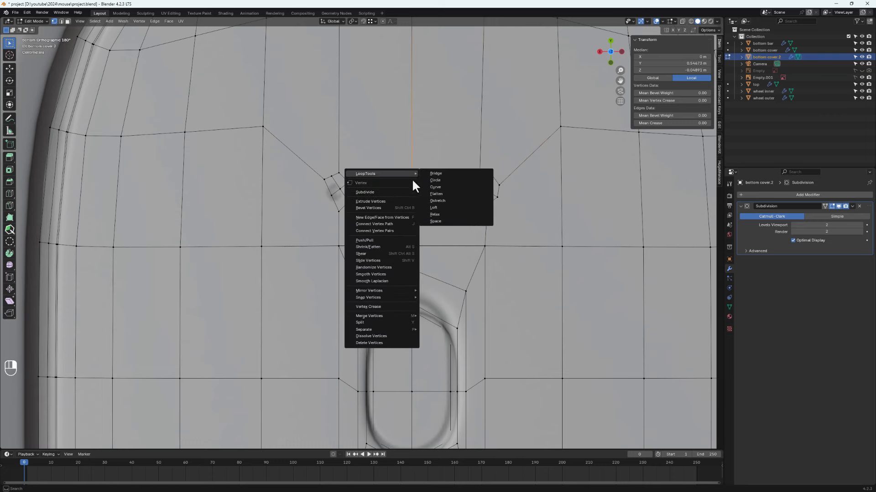
click(441, 182)
- Select the bevelled patch on the +X side and round it with LoopTools Circle
alt+click(339, 196)
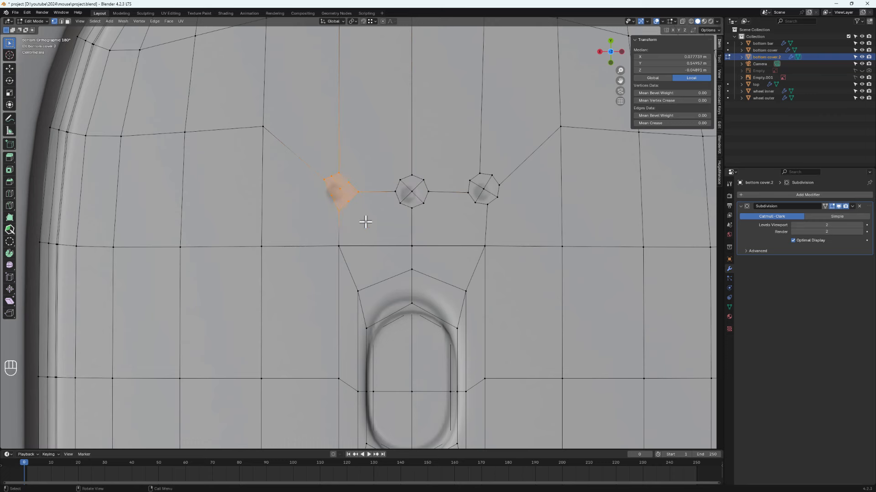
right_click(334, 196)
mouse_move(334, 199)
click(377, 195)
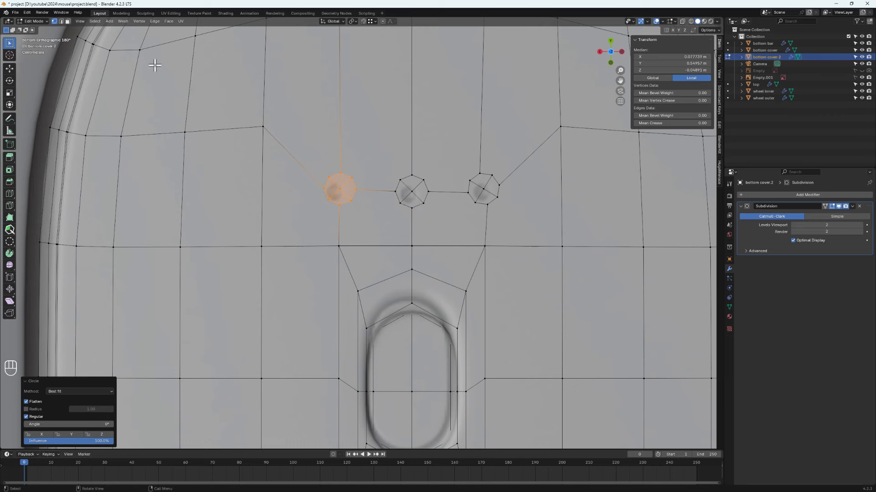
- In face select mode, select all the faces inside the three circles and inset them by about 0.0034 m
click(67, 22)
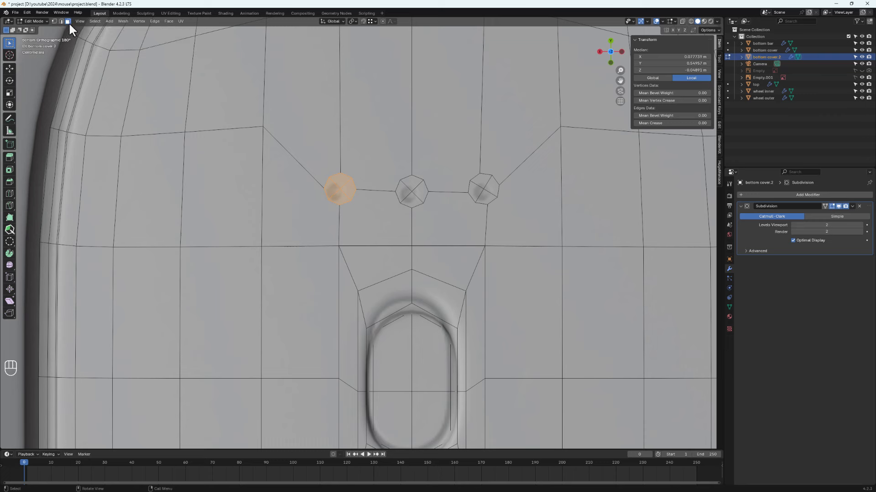
click(553, 228)
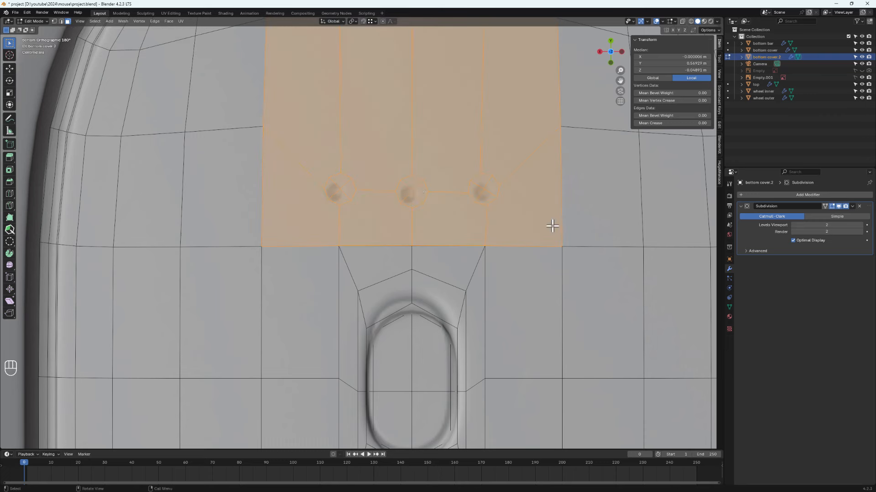
click(486, 192)
shift+click(490, 188)
shift+click(483, 183)
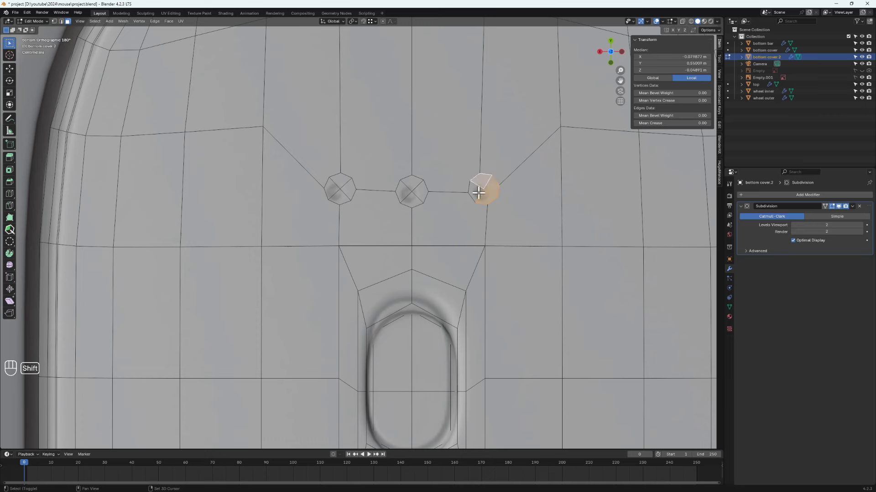
shift+click(475, 192)
shift+click(422, 191)
shift+click(404, 184)
shift+click(403, 195)
shift+click(410, 202)
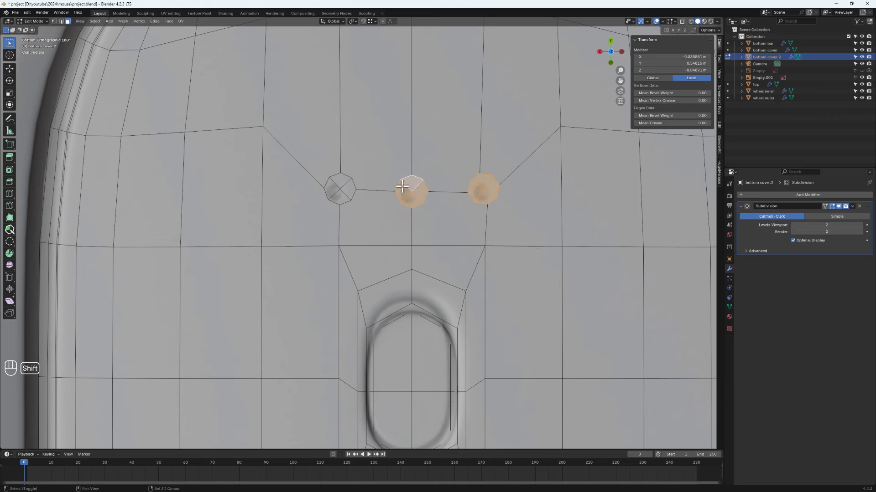
shift+click(336, 185)
shift+click(332, 192)
shift+click(340, 199)
shift+click(348, 191)
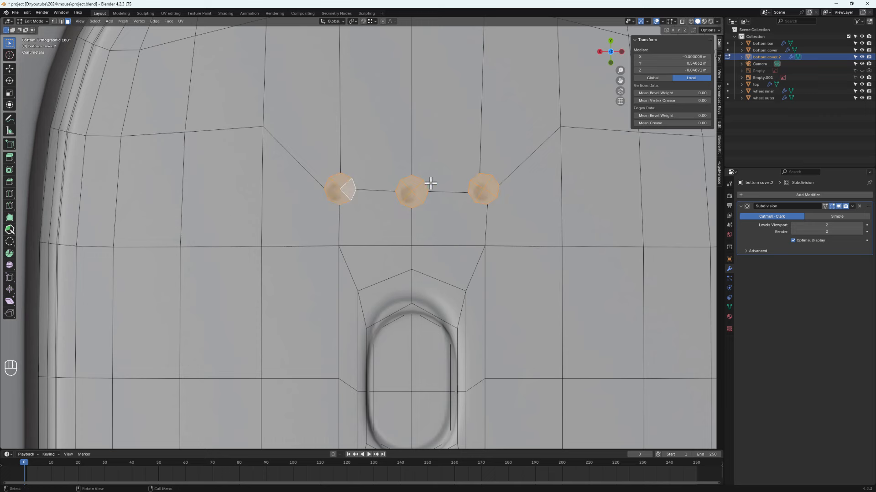
scroll(430, 185, up, 2)
key(i)
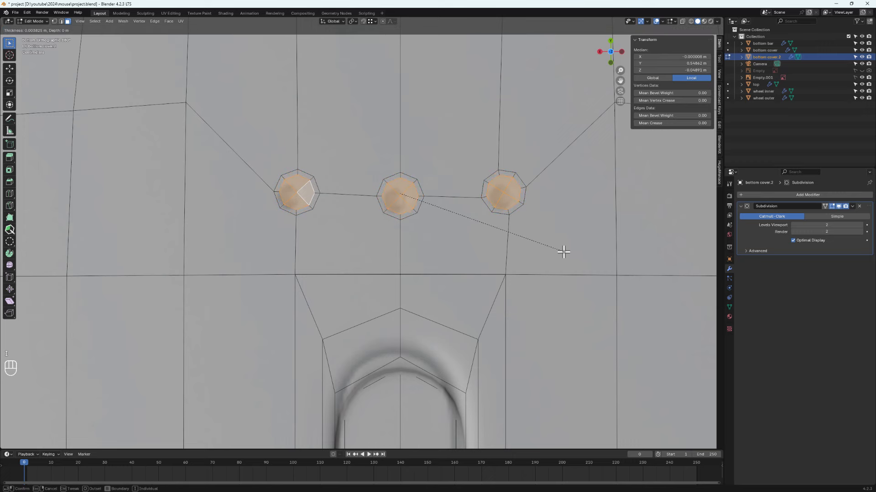
click(564, 250)
- Extrude the three inset face groups inward twice to form holes, by about 0.007 m the first time
middle_drag(559, 262, 451, 276)
key(e)
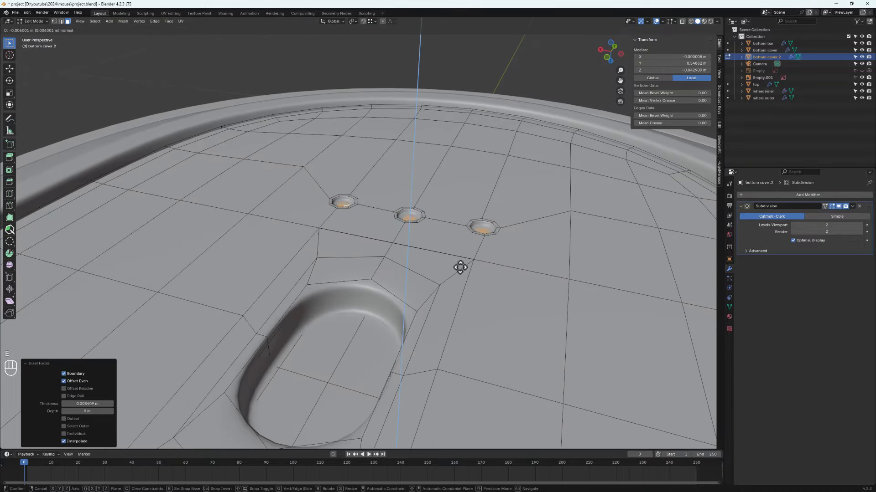
click(460, 268)
key(e)
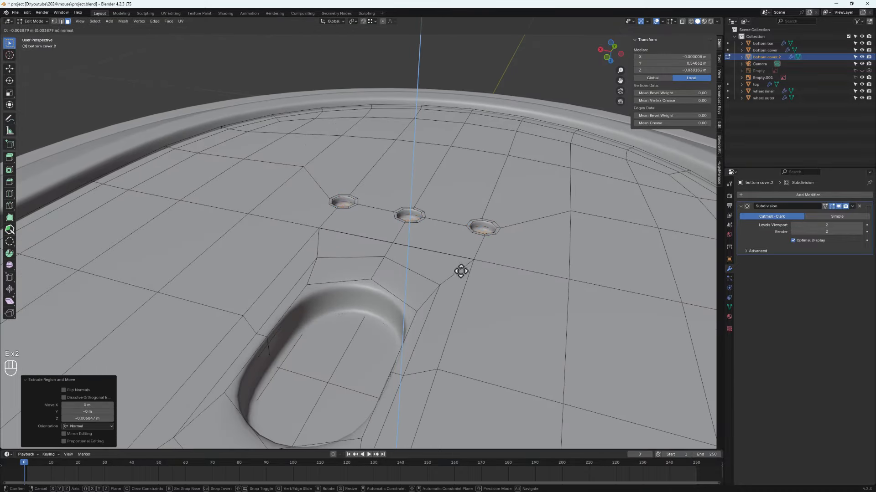
click(460, 279)
- Examine the surface around the three holes and test-move the vertex below the middle hole to check for a duplicate
scroll(461, 285, down, 3)
middle_drag(434, 270, 360, 345)
key(Tab)
scroll(389, 302, up, 2)
middle_drag(438, 347, 404, 348)
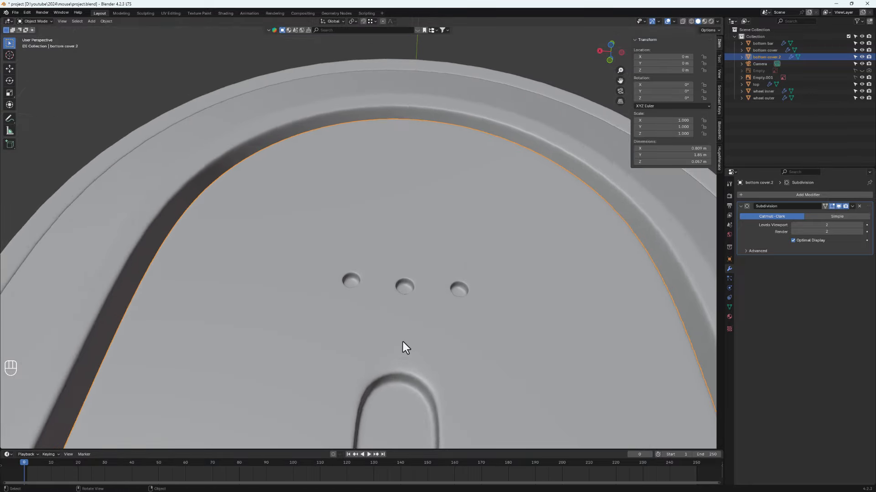
scroll(410, 339, up, 3)
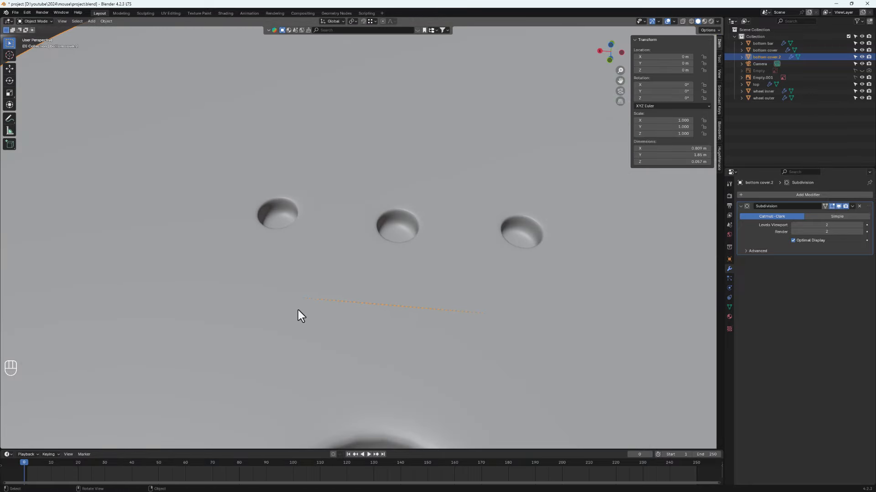
key(Tab)
key(Tab)
key(Tab)
key(1)
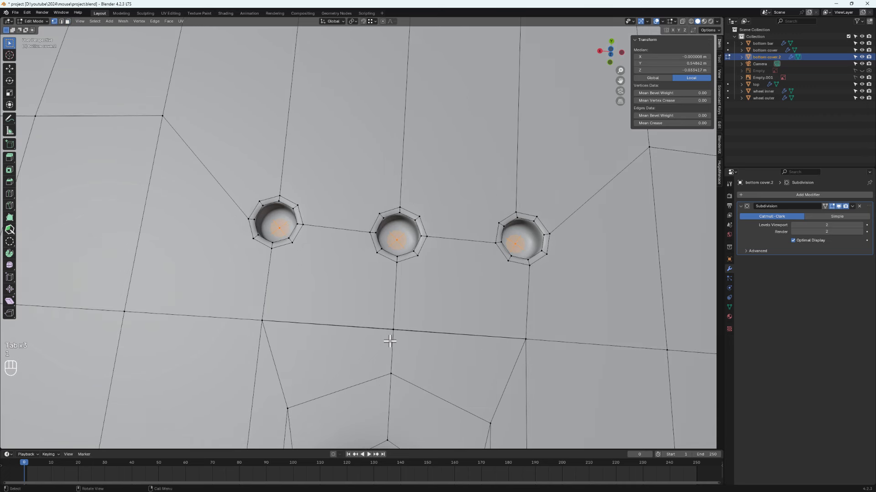
click(392, 327)
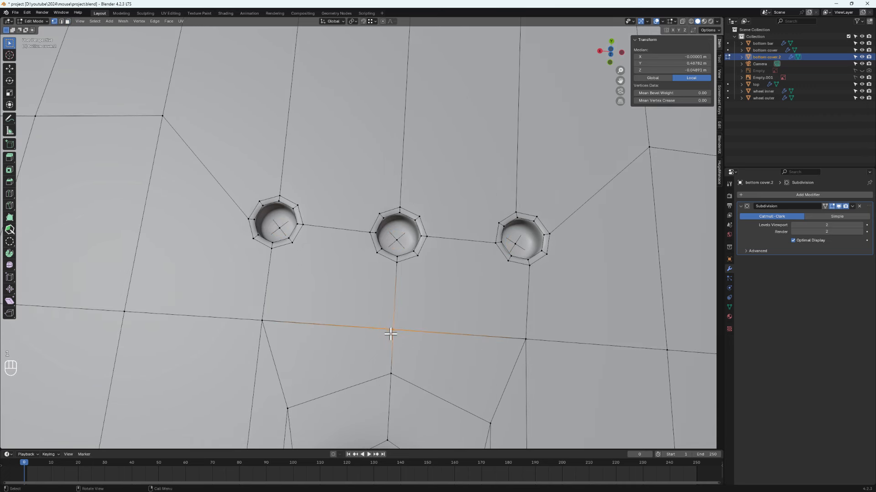
click(396, 335)
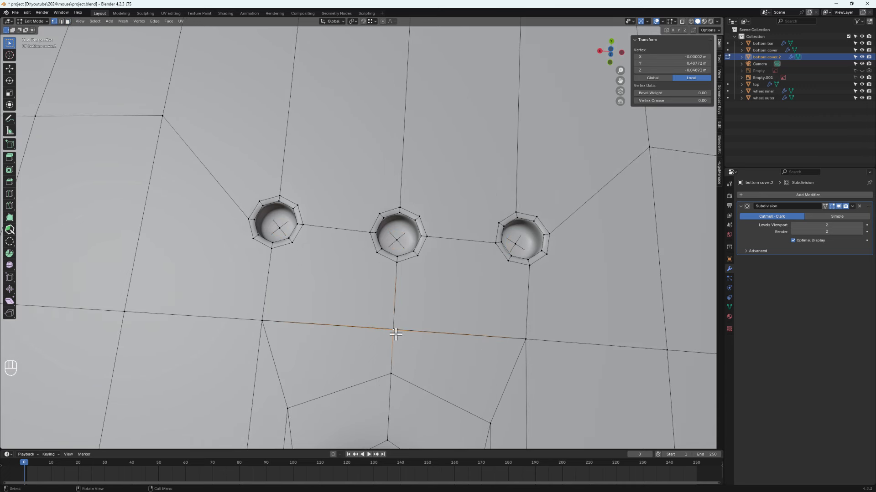
key(g)
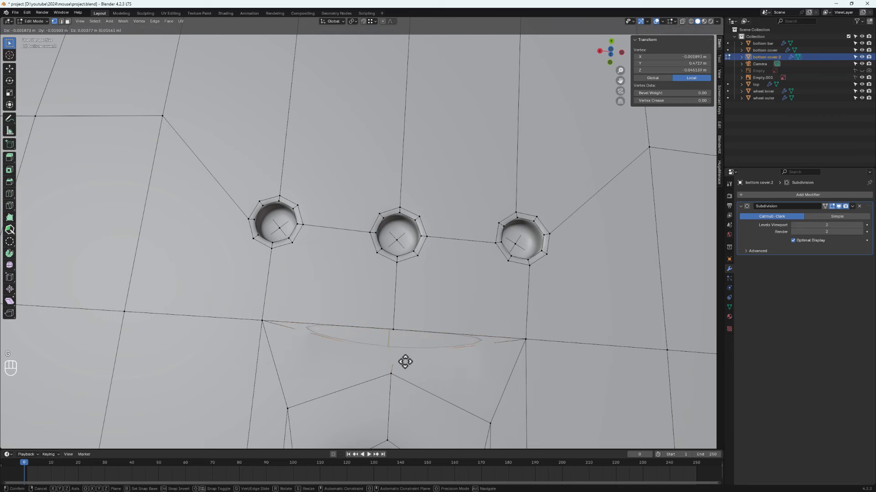
right_click(401, 354)
- Merge the overlapping vertices on the horizontal edge line below the middle hole
drag(375, 323, 400, 344)
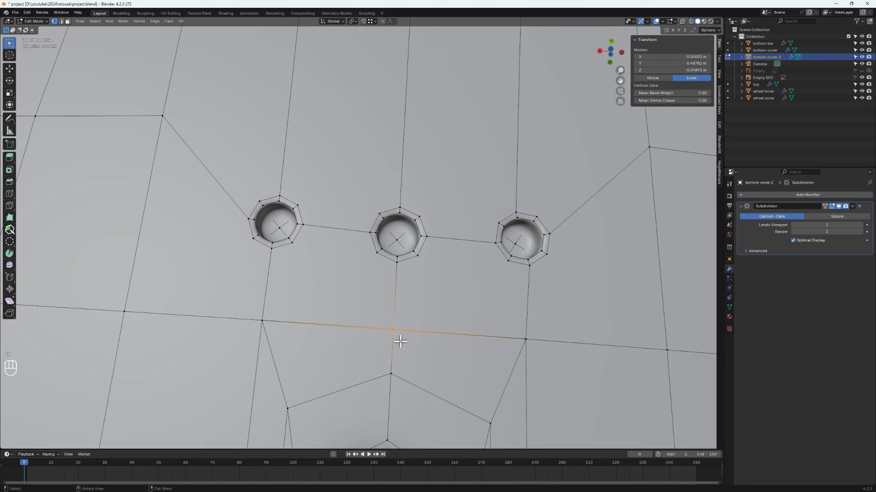
key(m)
click(395, 345)
key(g)
click(441, 343)
click(427, 365)
- Isolate bottom cover 2 in local view and examine its topology and the smoothed surface around the recesses
scroll(427, 368, down, 10)
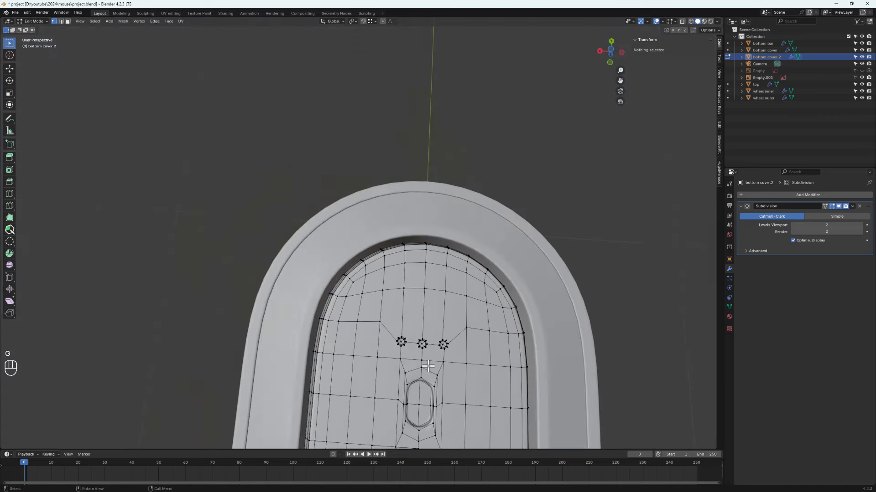
scroll(427, 374, down, 4)
key(KP_Divide)
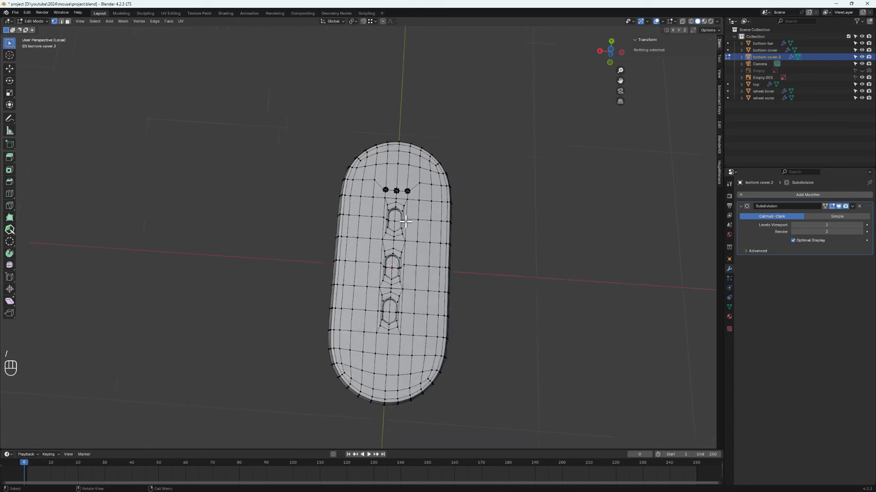
key(Tab)
middle_drag(484, 229, 450, 228)
key(Tab)
scroll(451, 234, up, 5)
middle_drag(346, 234, 435, 249)
key(Tab)
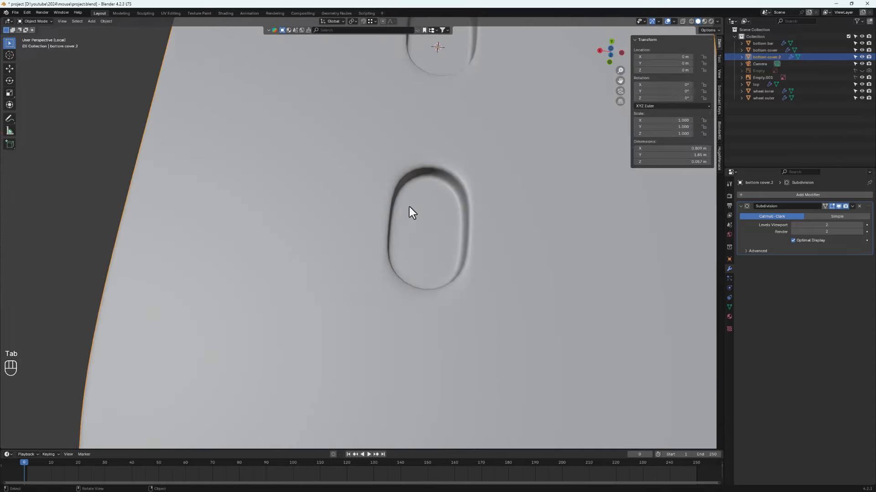
scroll(421, 225, down, 8)
middle_drag(445, 237, 447, 223)
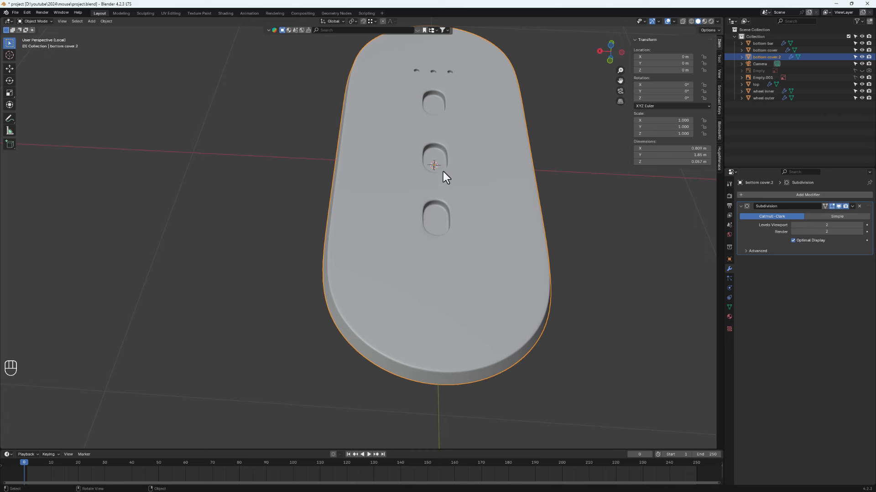
- Leave local view and examine the cover's holes and recesses within the whole mouse in bottom view
alt+middle_drag(445, 172, 445, 88)
scroll(443, 138, down, 3)
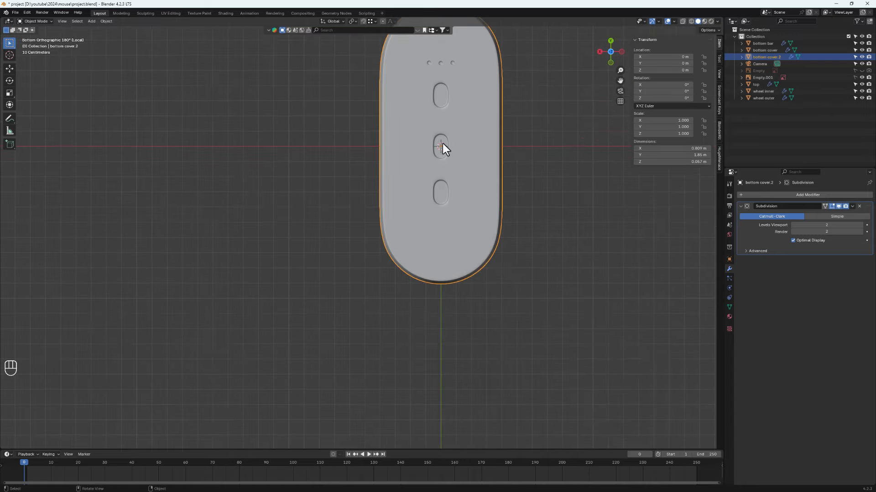
key(slash)
key(slash)
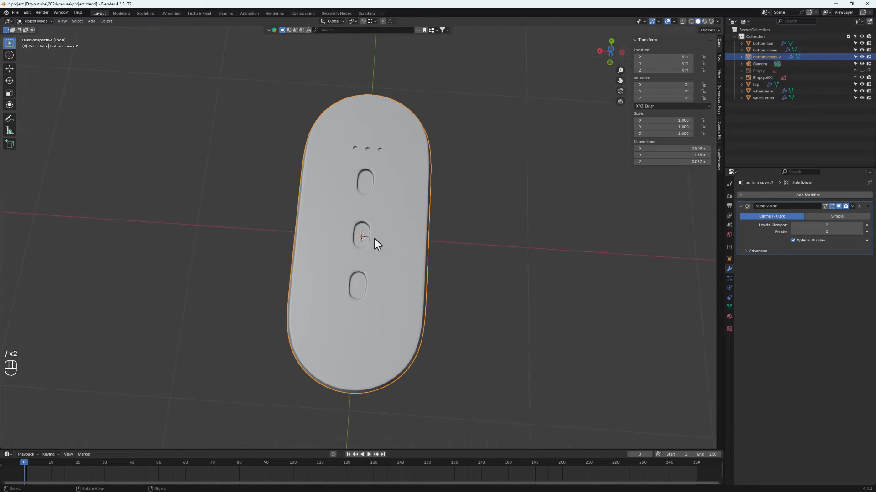
key(slash)
alt+middle_drag(374, 224, 453, 131)
scroll(417, 303, up, 5)
shift+middle_drag(417, 303, 369, 223)
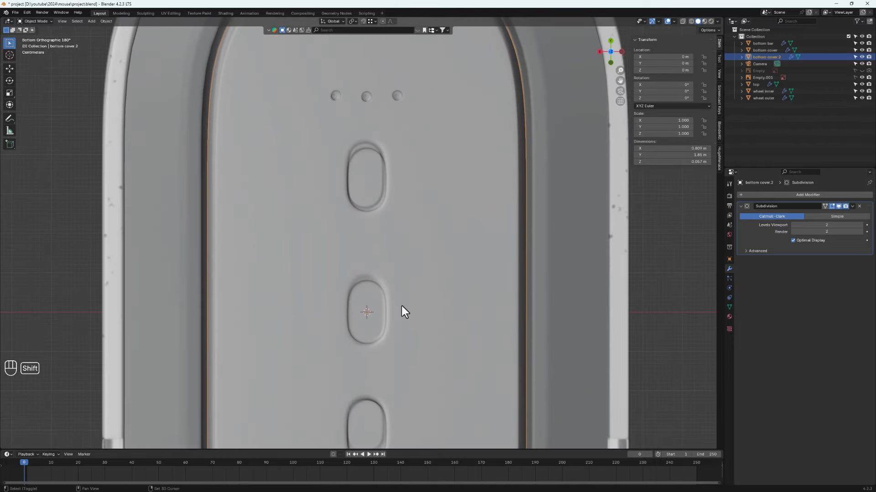
shift+middle_drag(401, 306, 385, 142)
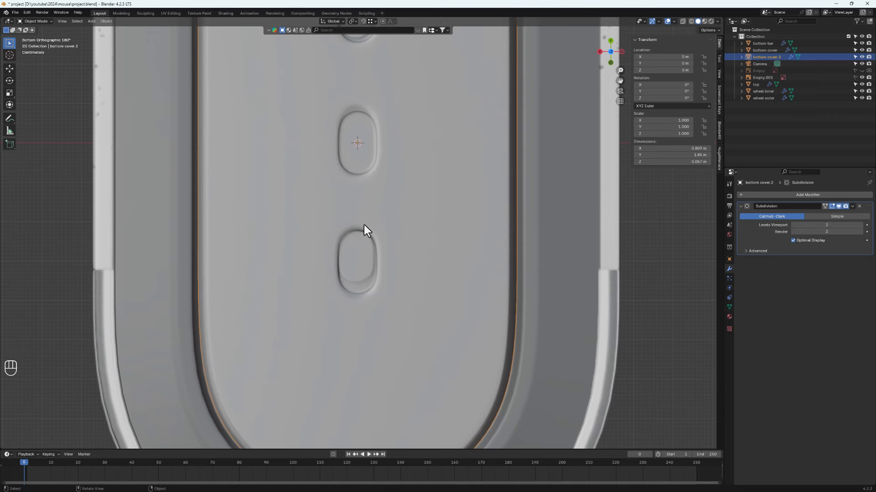
- Orbit to the mouse's side, consult the reference render untitled.png, and minimize it again
scroll(364, 225, down, 6)
middle_drag(381, 204, 325, 281)
key(alt+Tab)
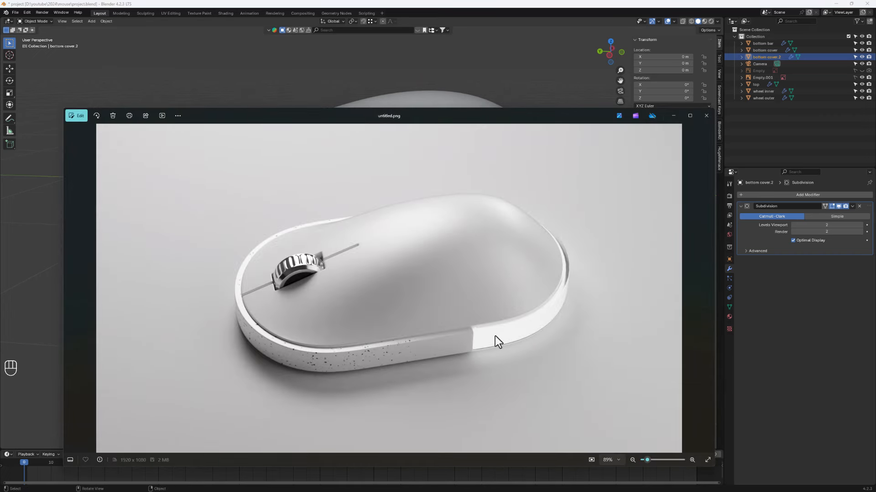
click(674, 116)
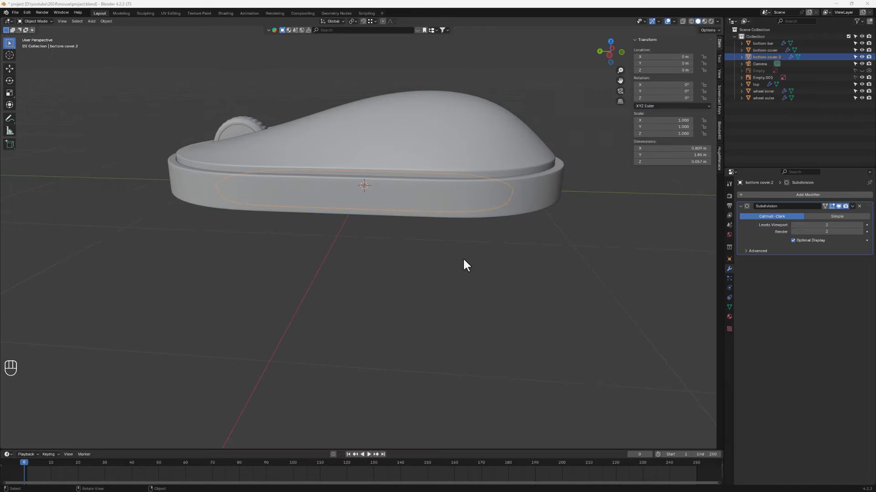
- Select the vertical edge loop across the bottom bar's -X side at about Y -0.32 m, and save the project
click(463, 208)
key(Tab)
middle_drag(416, 225, 443, 203)
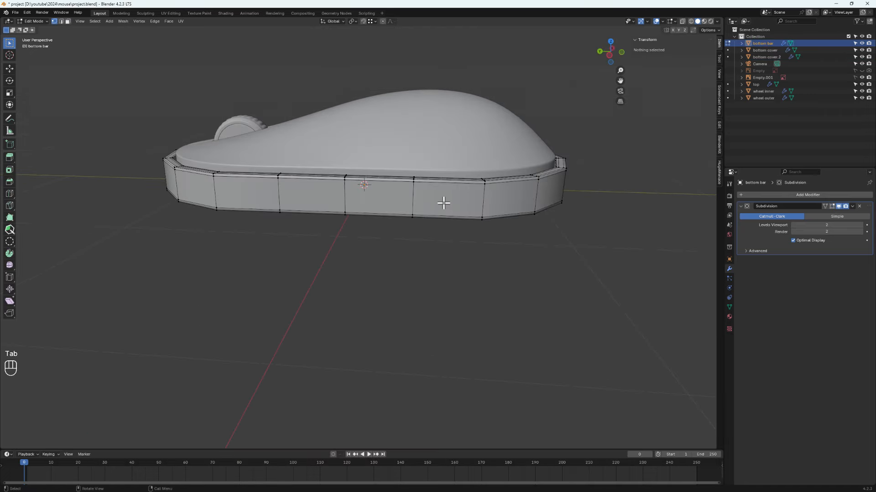
click(412, 191)
scroll(412, 191, up, 4)
middle_drag(413, 190, 410, 205)
key(2)
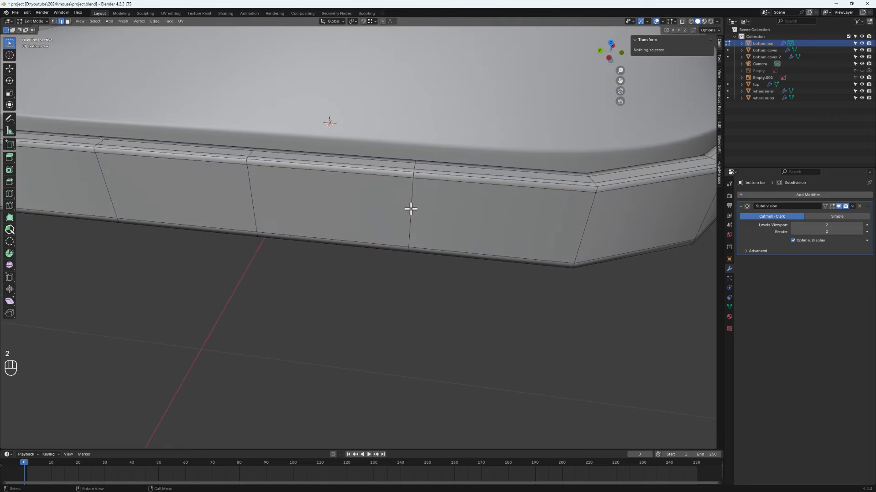
alt+click(411, 208)
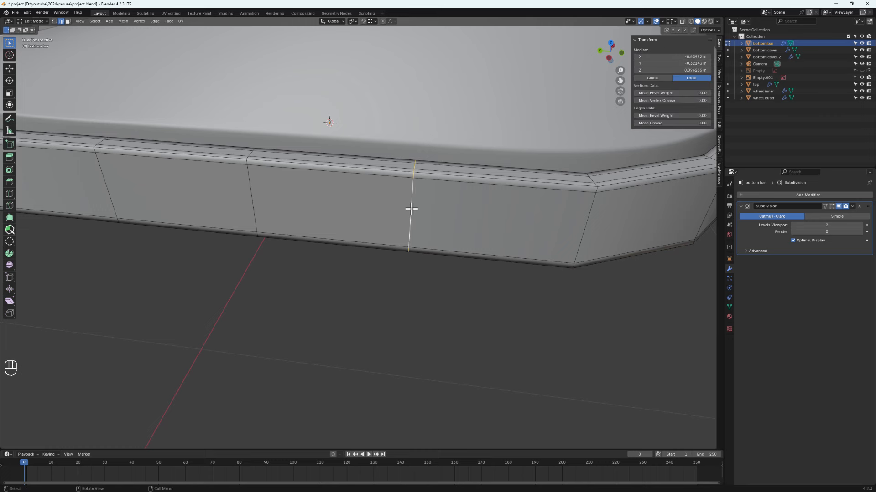
key(ctrl+s)
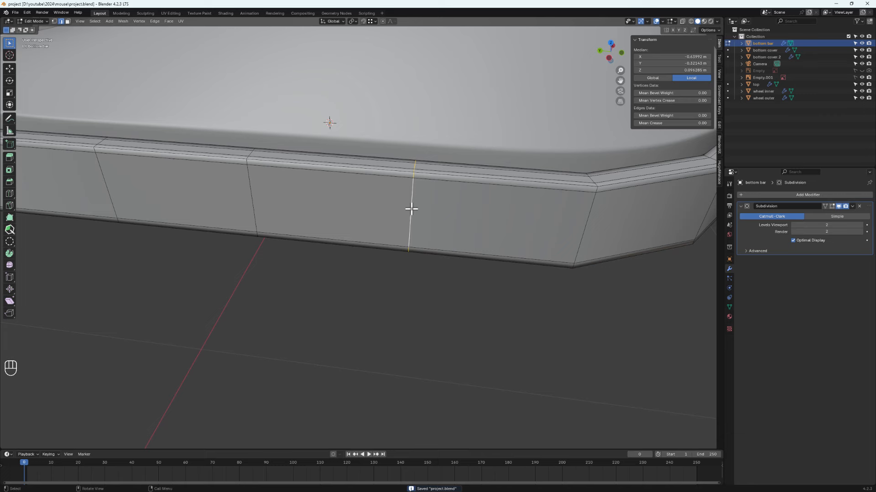
middle_drag(415, 200, 381, 196)
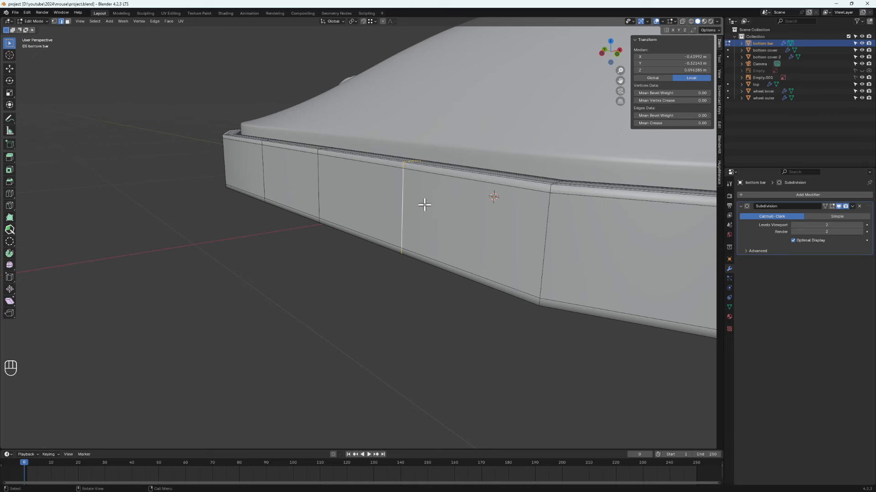
- Rip the bottom bar along the selected -X side edge loop, leaving the split edges in place
key(v)
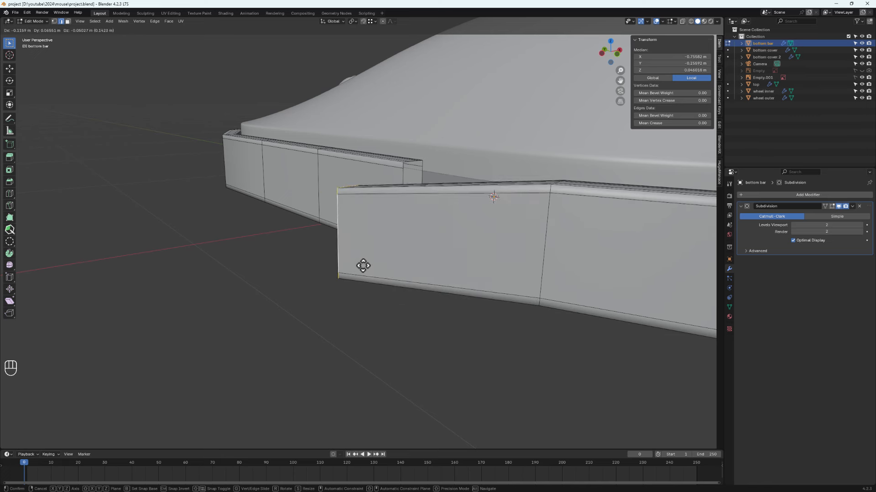
right_click(446, 220)
scroll(417, 198, down, 6)
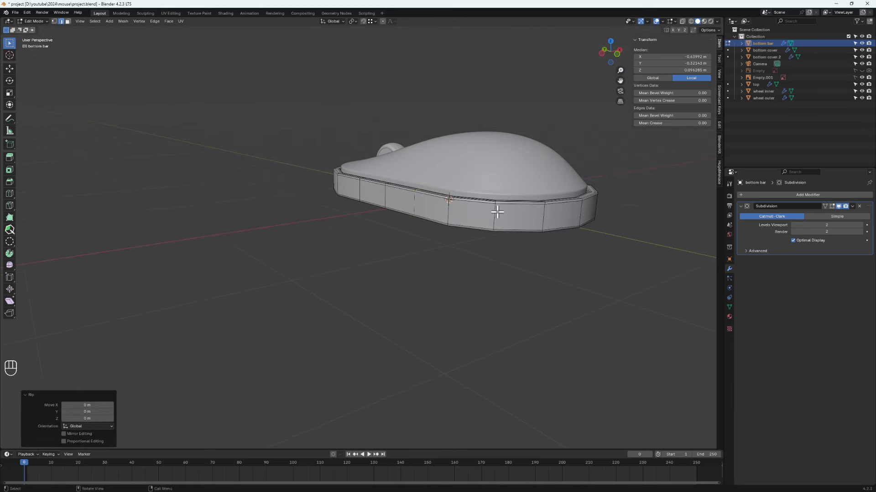
- Select the matching vertical edge loop on the bottom bar's +X side and rip it, leaving the split edges in place
shift+middle_drag(490, 215, 314, 246)
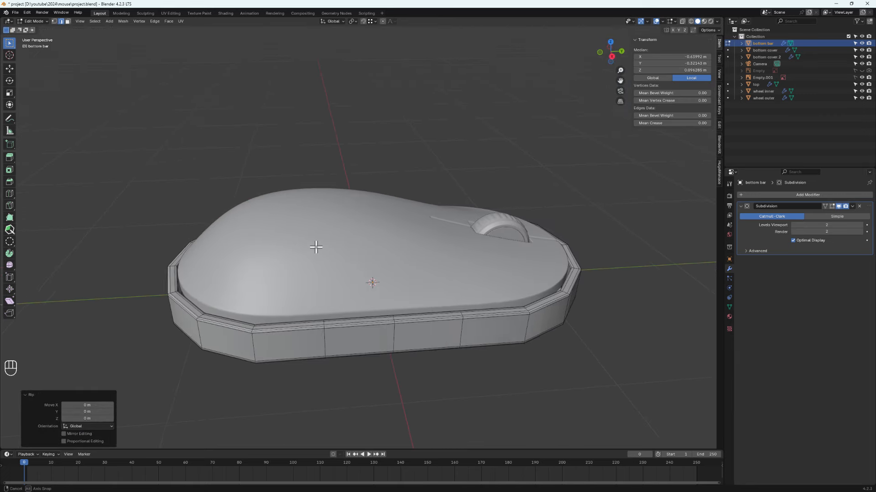
click(321, 339)
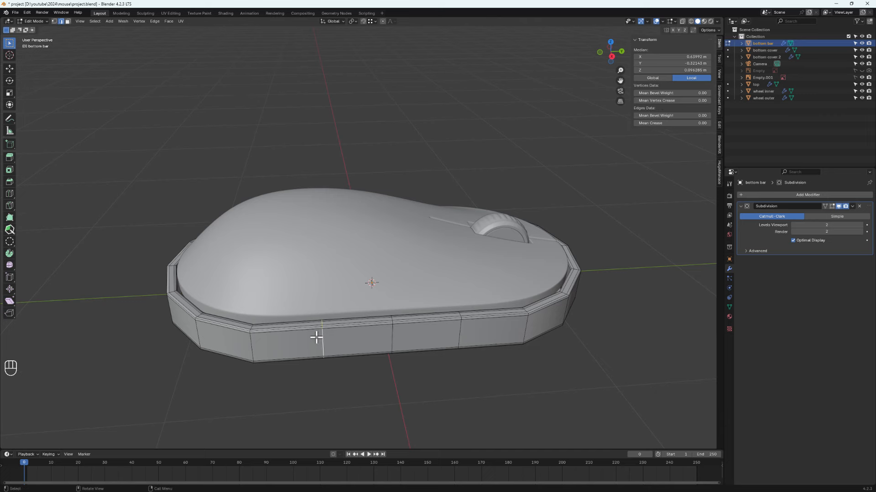
middle_drag(312, 340, 308, 327)
key(v)
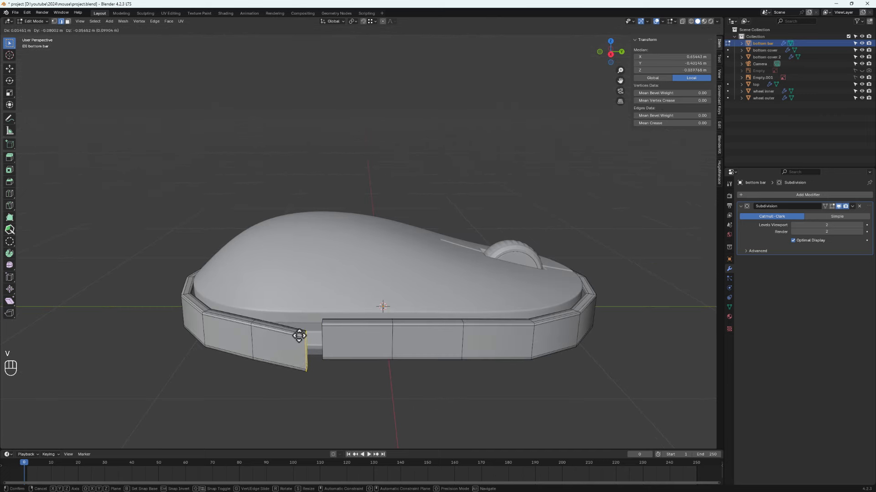
right_click(284, 344)
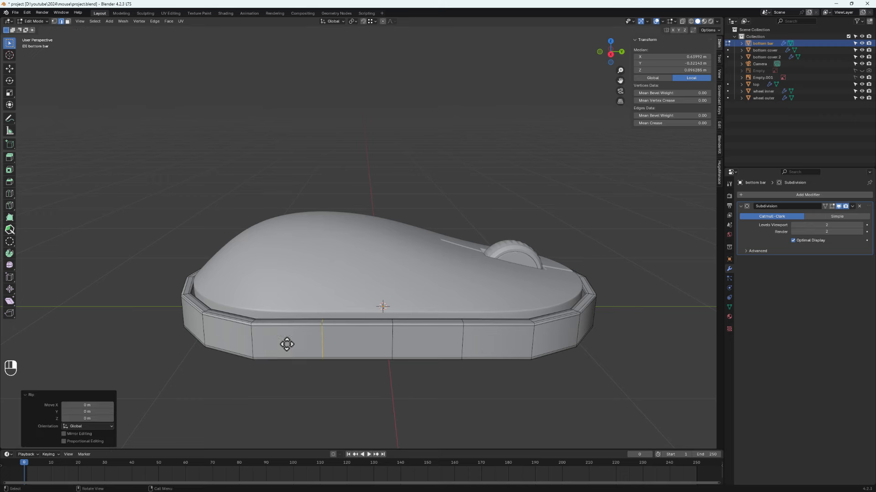
middle_drag(274, 352, 367, 306)
scroll(368, 306, up, 2)
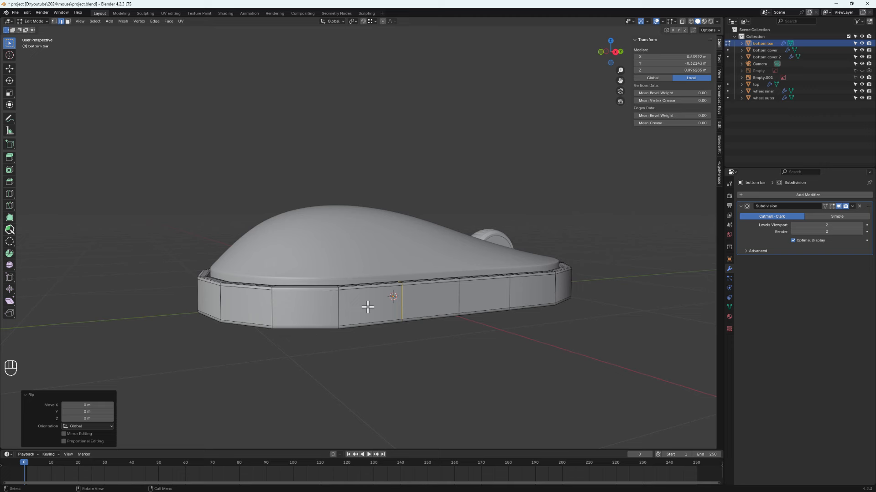
- Select the whole linked rear section of the bottom bar, separate it into its own object, and return to Object Mode
click(377, 321)
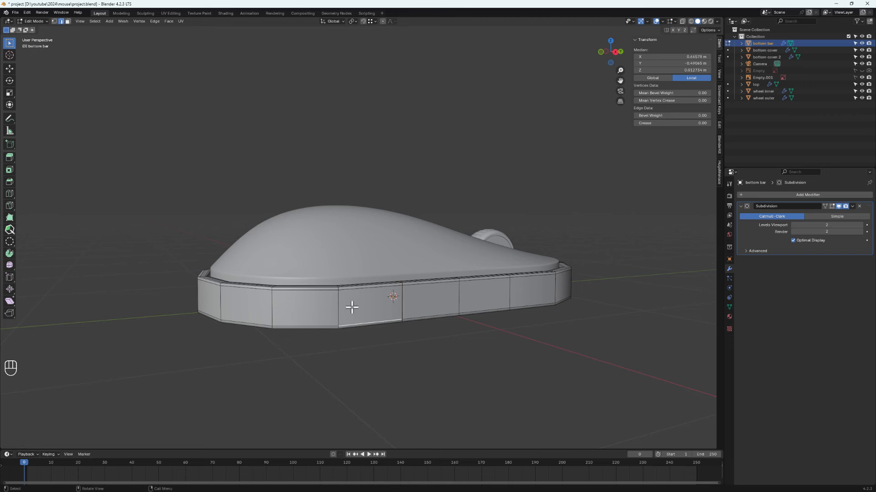
key(l)
middle_drag(346, 312, 221, 324)
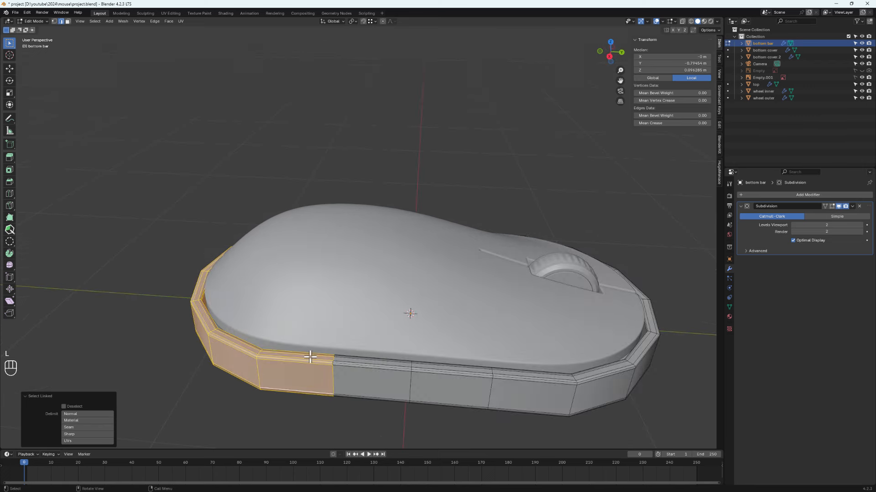
shift+middle_drag(281, 377, 377, 318)
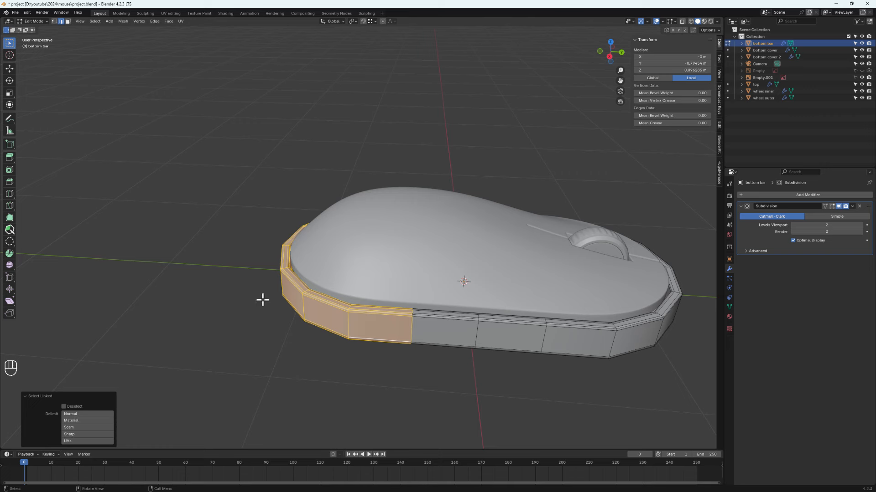
key(p)
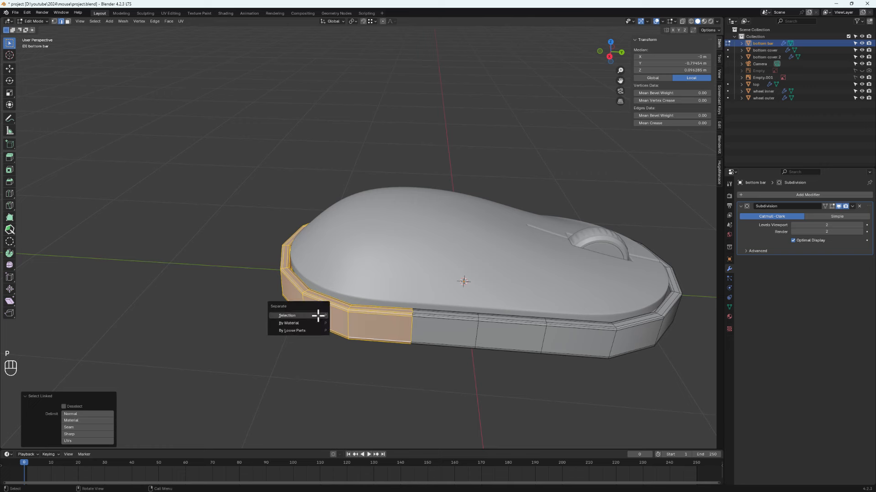
click(293, 317)
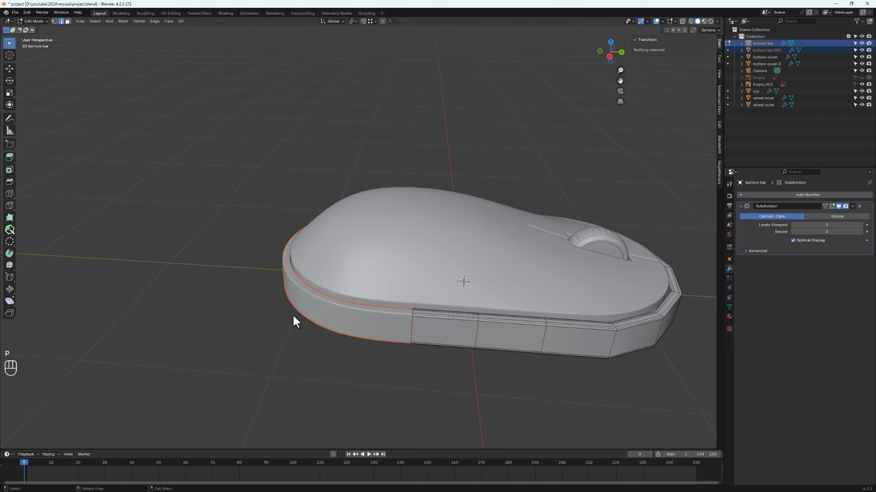
key(Tab)
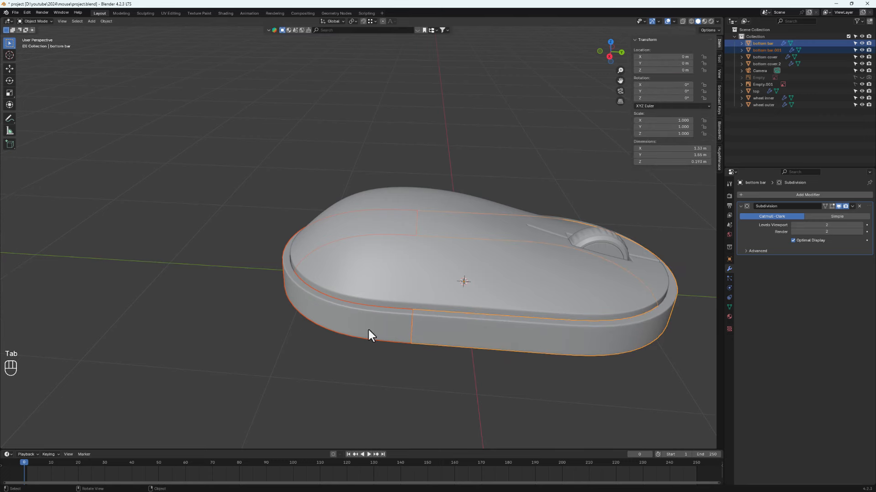
- Check that the rear and front bar pieces are independent objects by trial-moving each one and cancelling the move
click(368, 328)
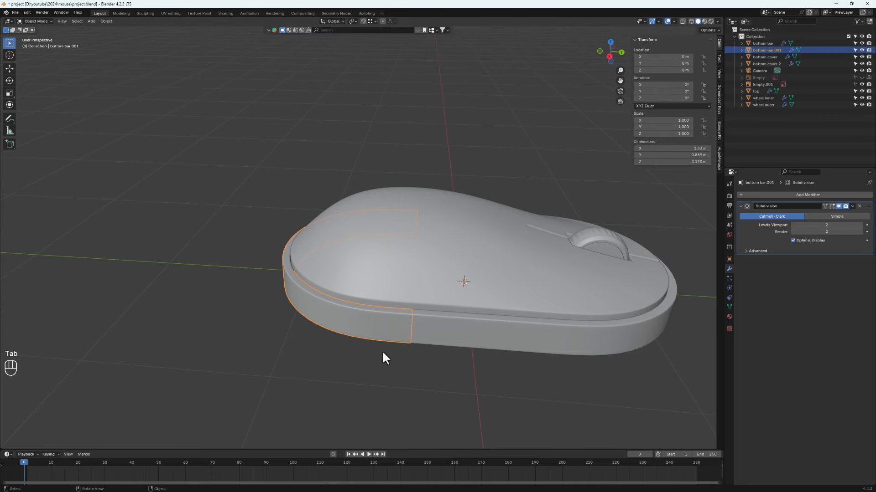
key(g)
right_click(275, 333)
click(477, 327)
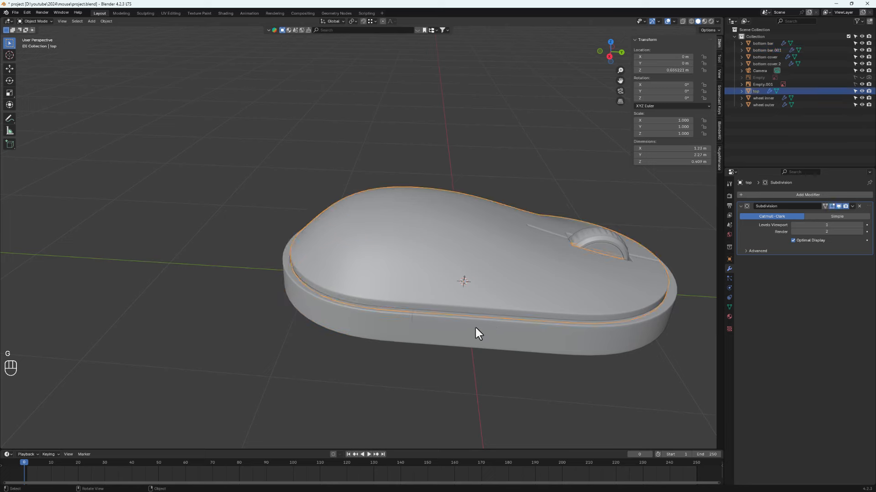
click(475, 328)
key(g)
right_click(391, 327)
- Open bottom bar.001, the rear piece, for editing and isolate it in local view
click(390, 325)
key(Tab)
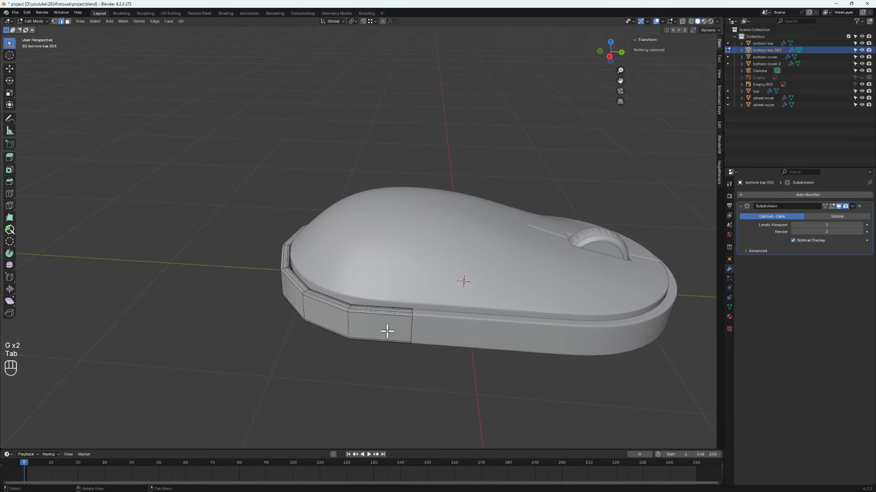
scroll(387, 332, up, 4)
key(slash)
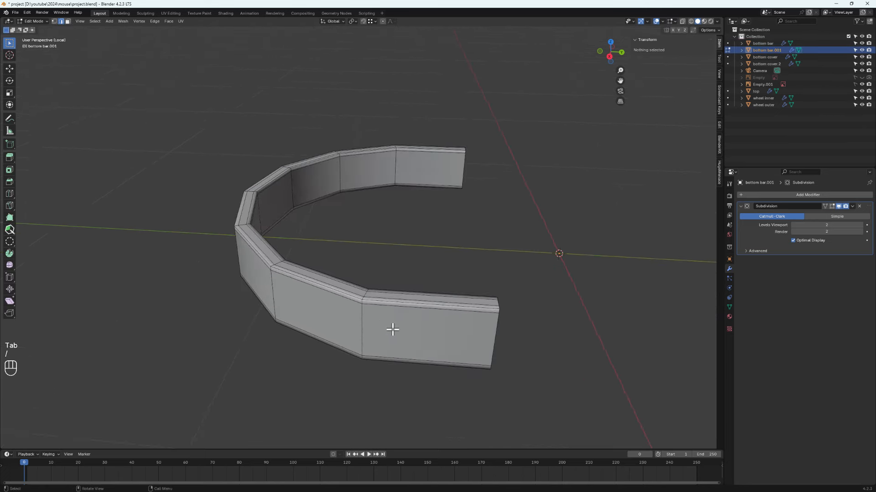
- Close the open +X end of the rear bar piece with Grid Fill and check its smoothed shape
middle_drag(392, 329, 336, 299)
click(443, 329)
alt+click(442, 333)
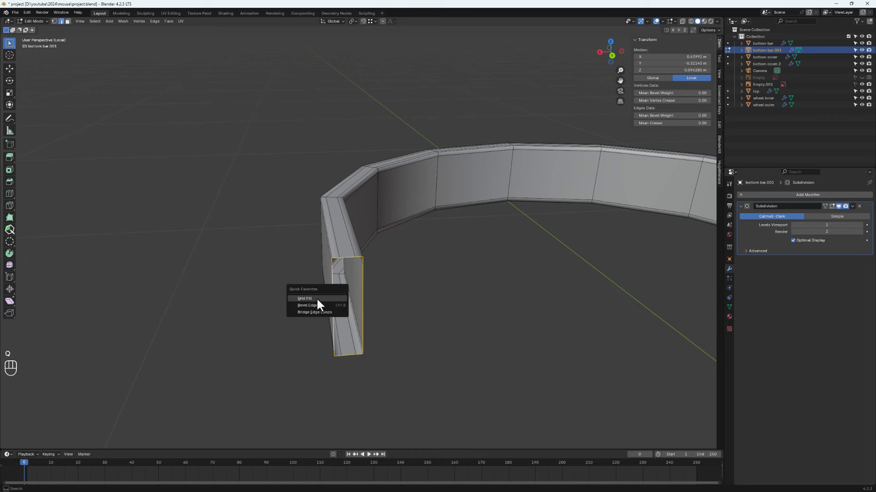
click(312, 299)
middle_drag(328, 301, 333, 272)
key(Tab)
key(Tab)
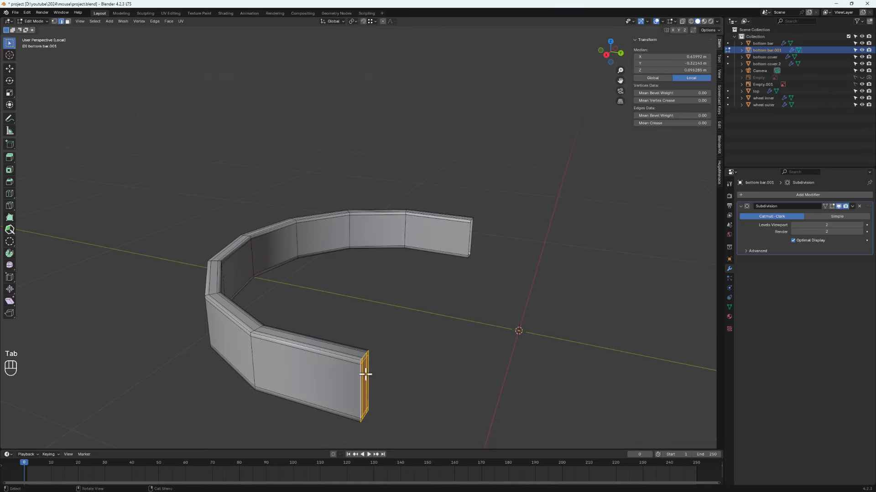
- Add a supporting loop cut beside the rear piece's capped +X end at about Y -0.33 m and check the smoothed result
middle_drag(365, 374, 348, 336)
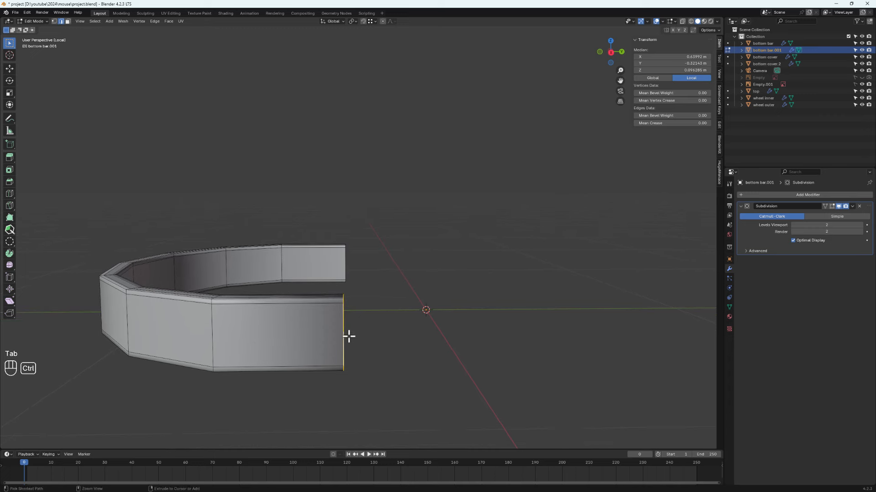
key(ctrl+r)
click(336, 305)
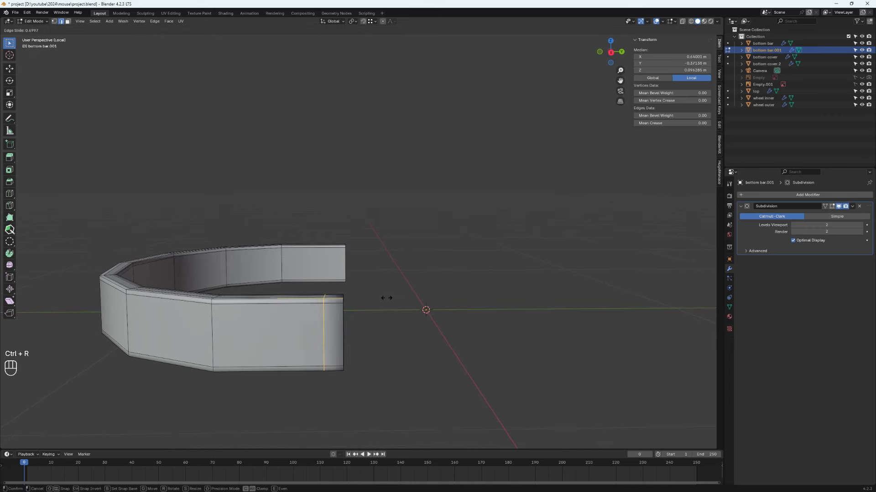
click(398, 290)
key(Tab)
middle_drag(410, 342, 87, 351)
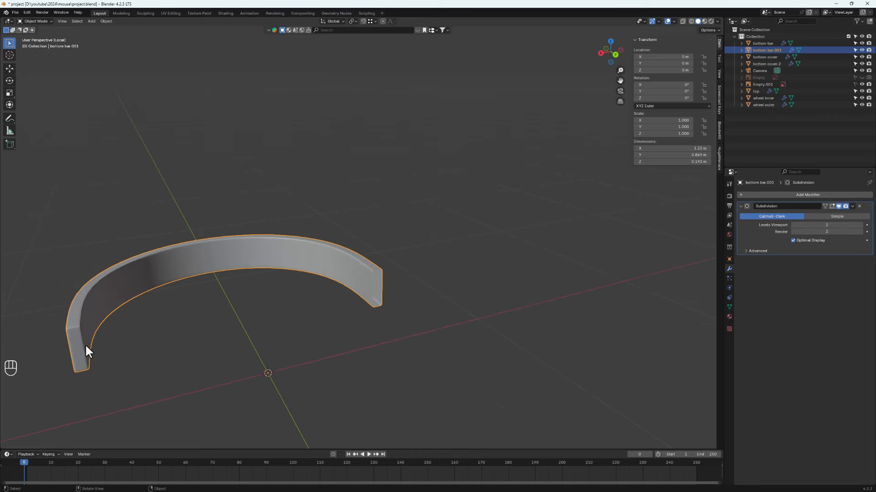
- Select the open edge loop at the rear piece's -X end and close it with Grid Fill
key(Tab)
middle_drag(379, 294, 402, 307)
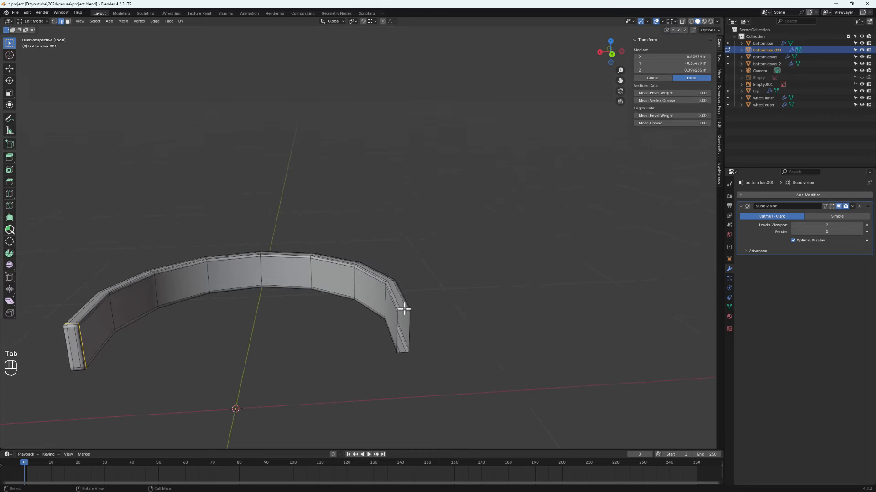
scroll(390, 325, up, 2)
scroll(390, 325, up, 3)
alt+click(385, 312)
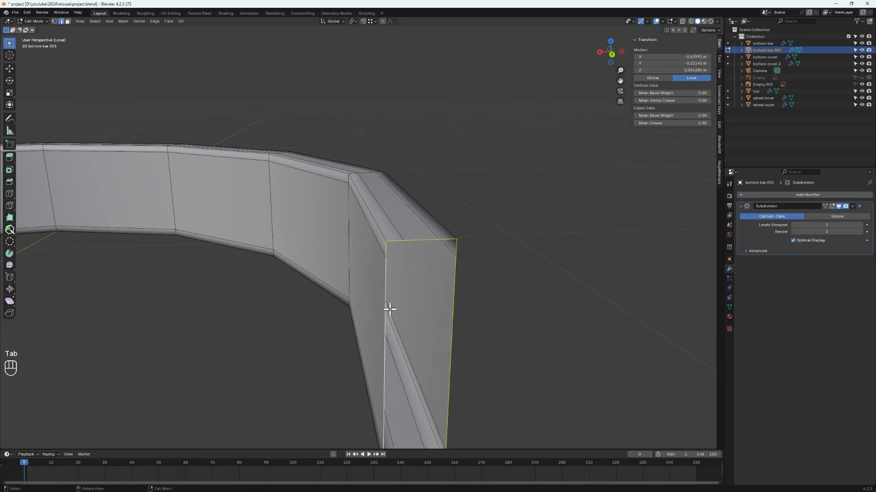
key(q)
click(387, 310)
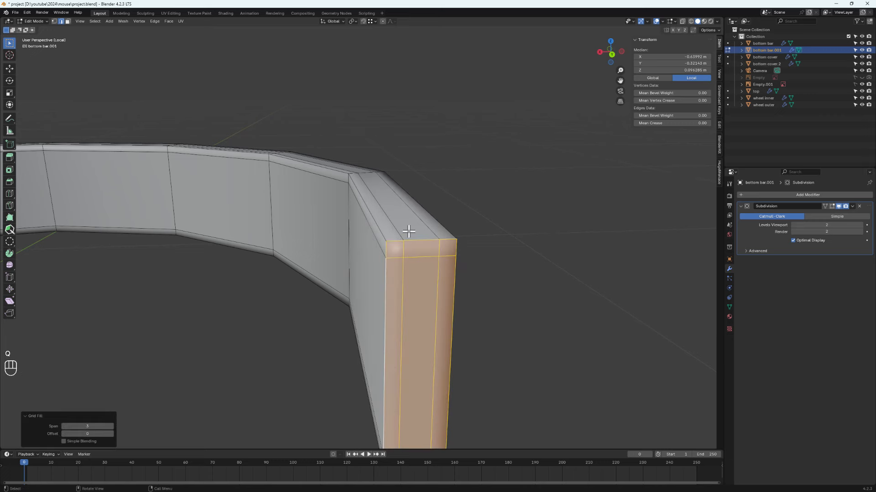
- Add a loop cut near the rear piece's -X end, slide it closer to the cap, and check the smoothed result
key(ctrl+r)
drag(398, 231, 368, 281)
middle_drag(368, 282, 422, 285)
key(g)
key(g)
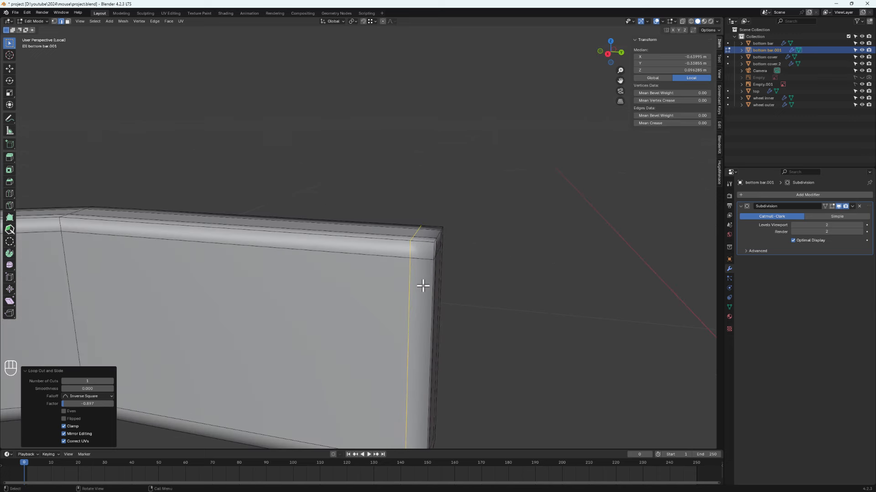
click(508, 289)
key(Tab)
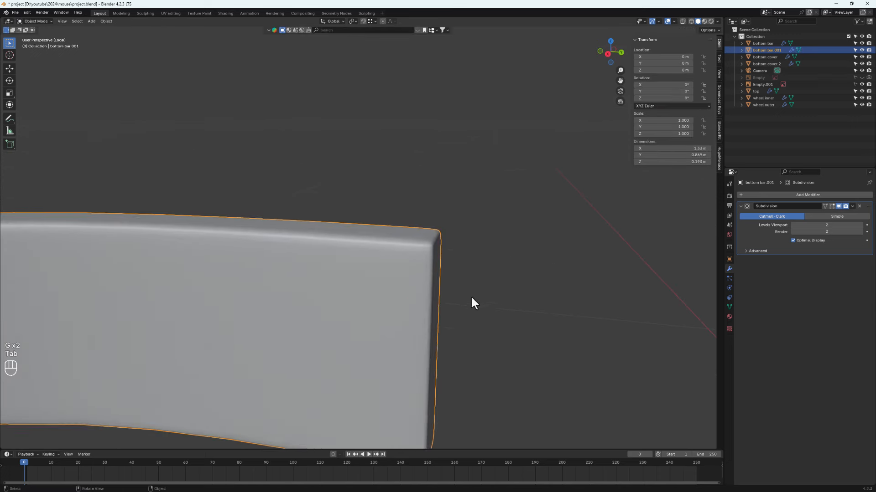
scroll(428, 271, down, 8)
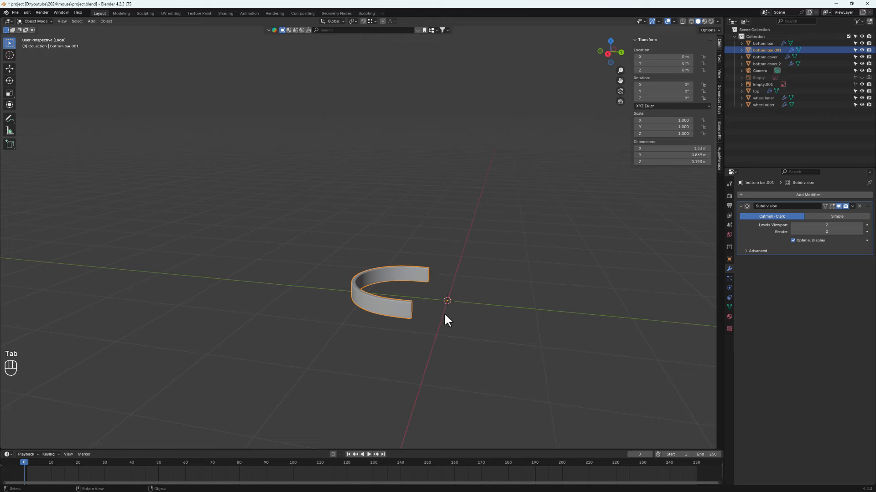
- Leave local view, select the front bottom bar piece, and isolate it in local view
key(slash)
scroll(445, 314, down, 5)
click(447, 322)
middle_drag(453, 323, 467, 308)
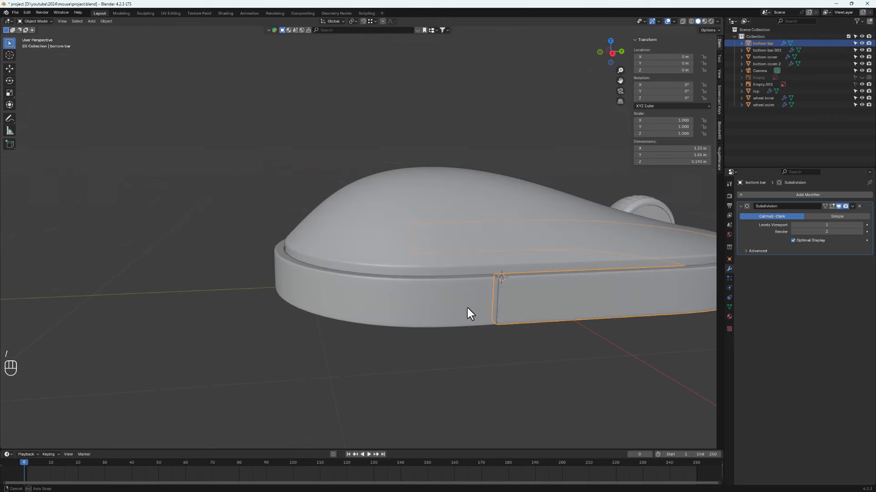
key(slash)
scroll(237, 238, up, 5)
middle_drag(208, 269, 229, 271)
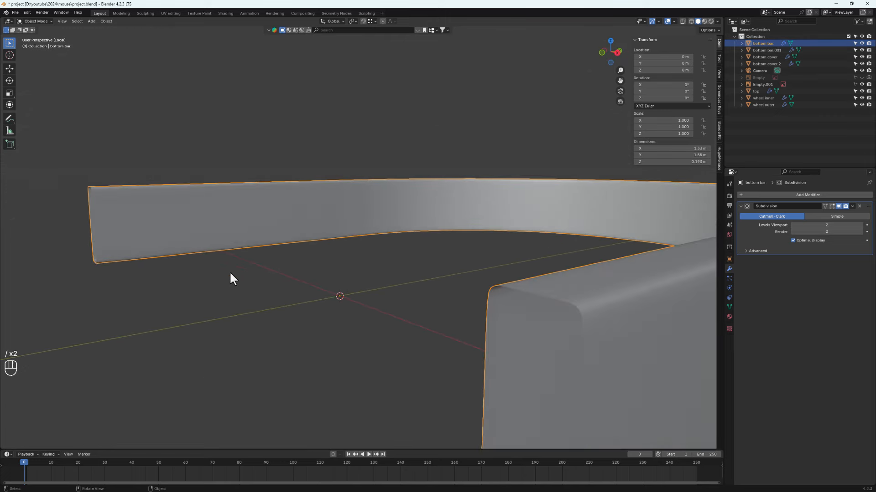
scroll(229, 270, down, 3)
- Select the open edge loop at the front bar's +X end and close it with Grid Fill
key(Tab)
alt+click(332, 301)
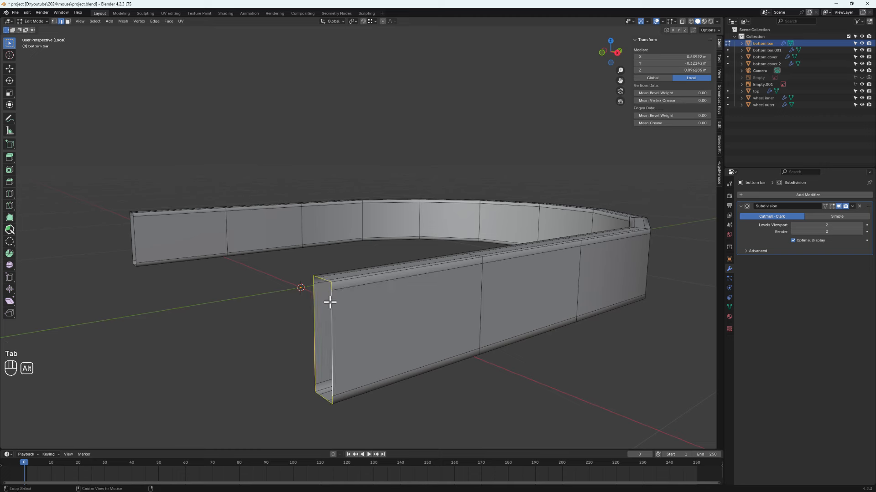
key(q)
click(332, 302)
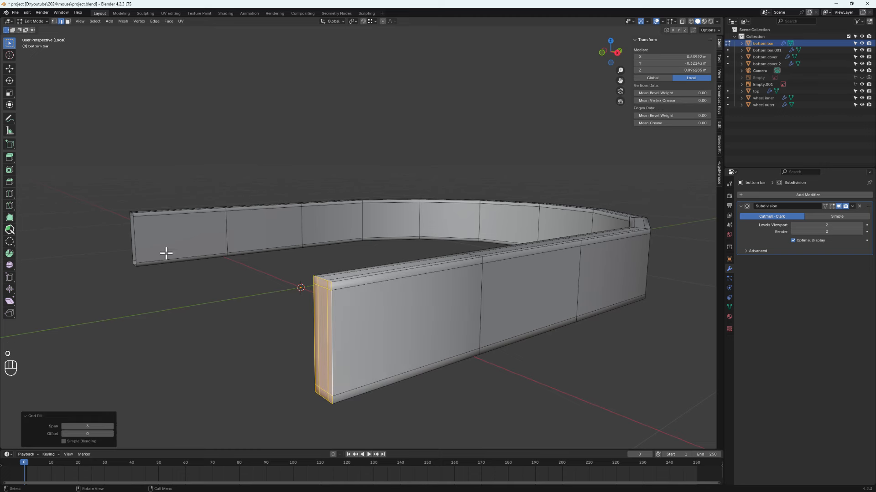
- Add a supporting loop cut beside the front bar's capped +X end with a slide factor of about -0.947
key(ctrl+r)
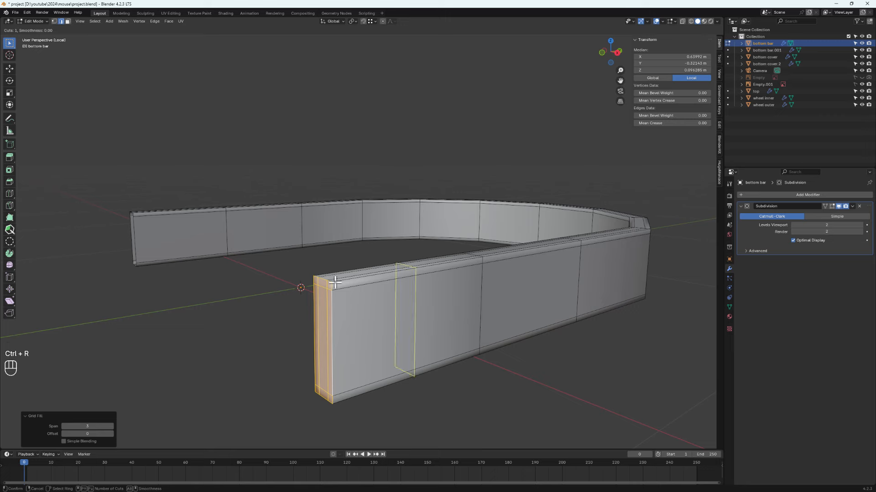
click(332, 281)
click(264, 313)
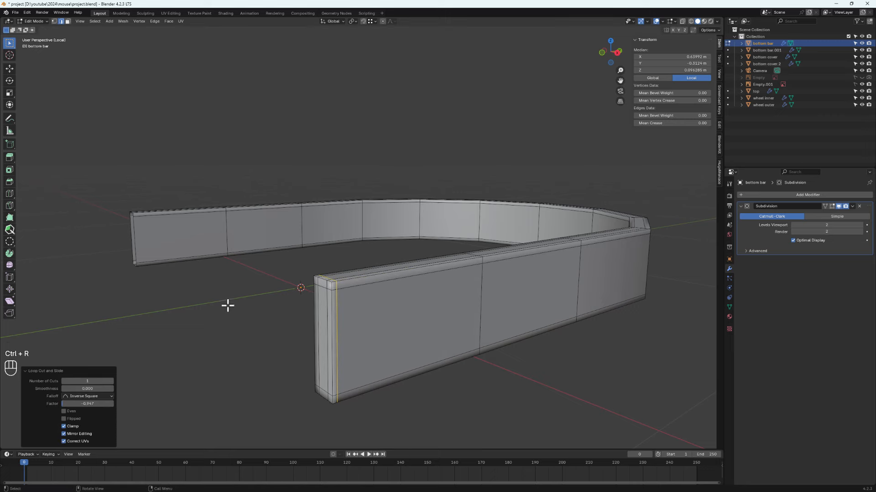
middle_drag(135, 250, 352, 307)
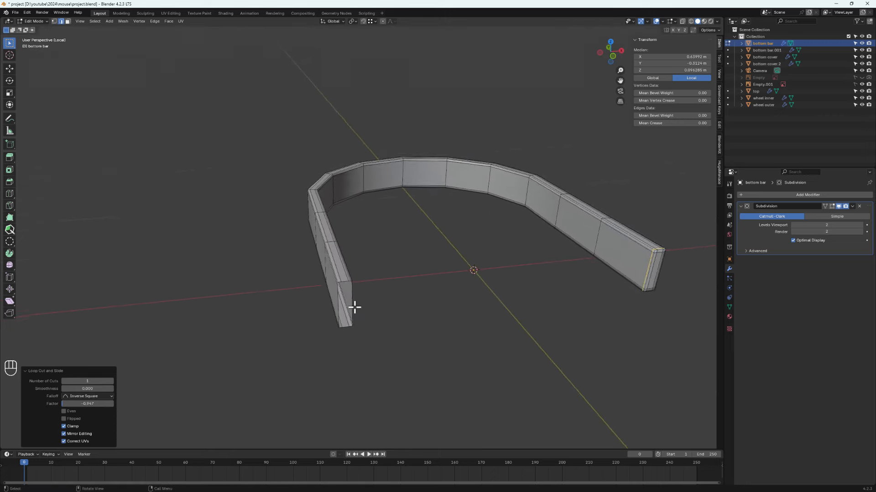
- Select the open edge loop at the front bar's -X end and close it with Grid Fill
scroll(347, 290, up, 4)
alt+click(347, 290)
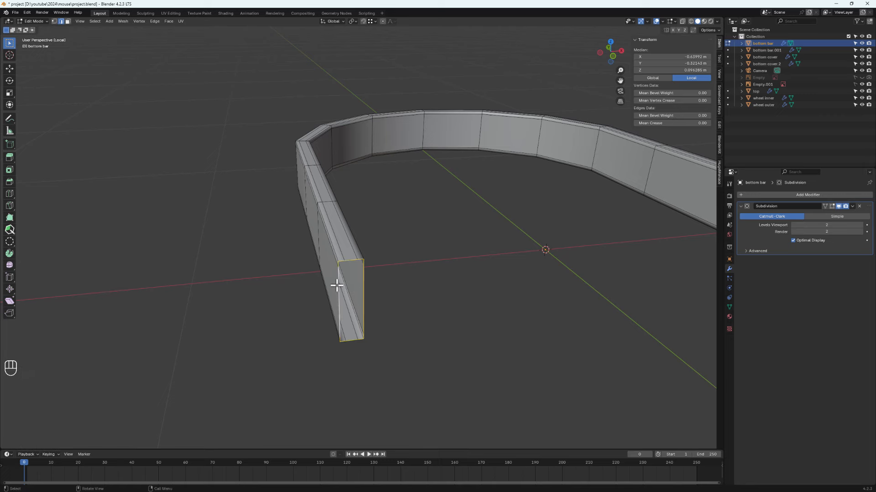
key(q)
click(335, 288)
- Add a supporting loop cut beside the front bar's capped -X end and check the smoothed result in Object Mode
middle_drag(348, 256, 419, 293)
scroll(419, 293, up, 2)
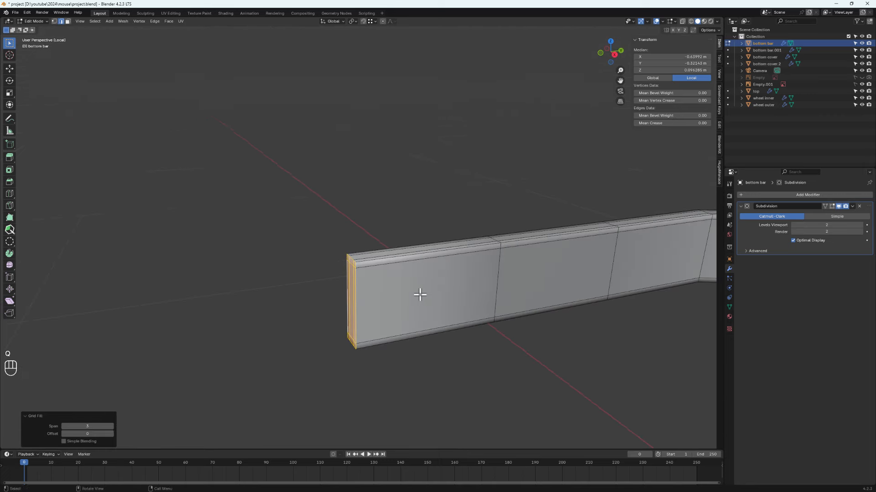
key(ctrl+r)
click(434, 260)
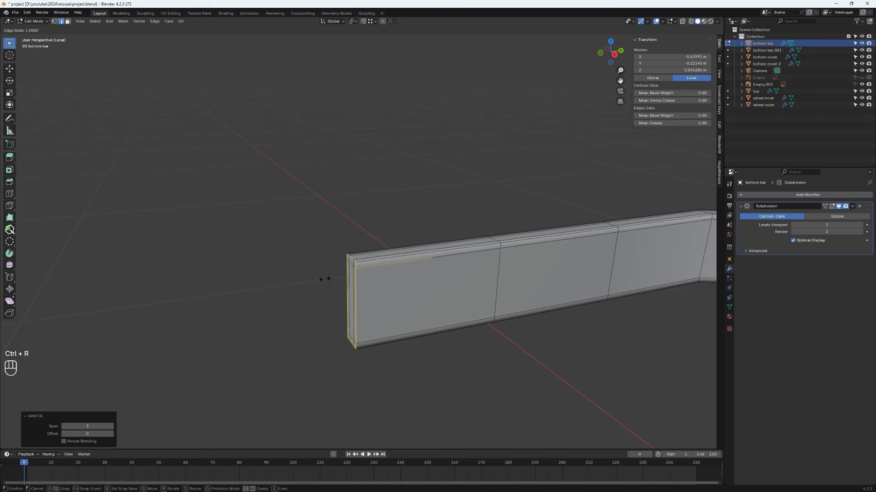
click(360, 271)
key(Tab)
scroll(381, 292, down, 4)
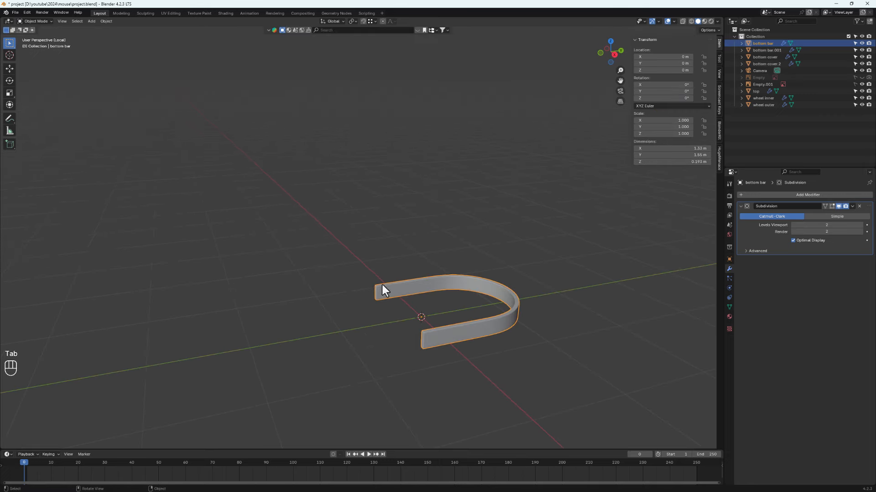
scroll(381, 286, up, 1)
scroll(360, 291, up, 6)
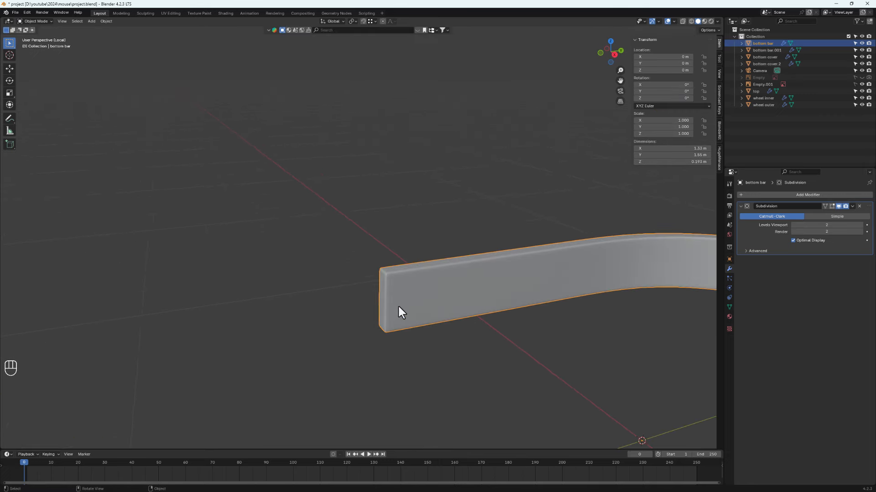
- Leave local view, inspect the seam between the front and rear bar pieces, and save the project file
key(slash)
click(433, 322)
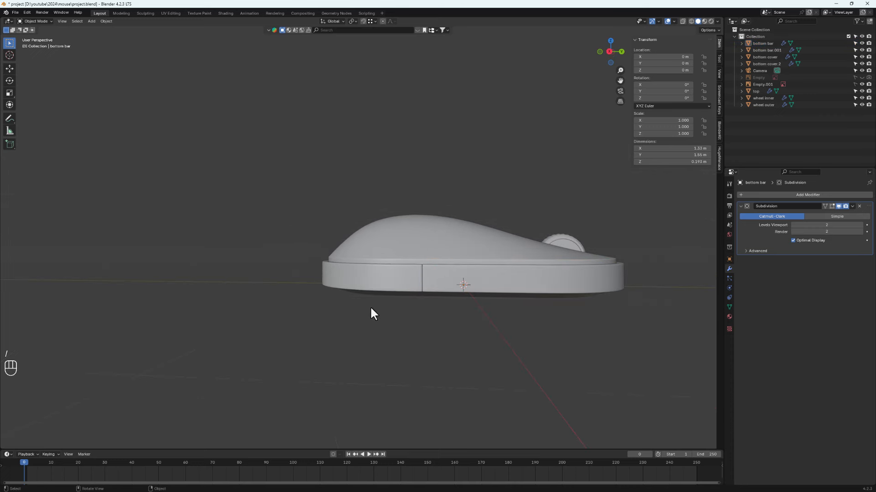
mouse_move(371, 308)
middle_down()
mouse_move(414, 289)
mouse_move(364, 313)
middle_up()
scroll(379, 299, up, 3)
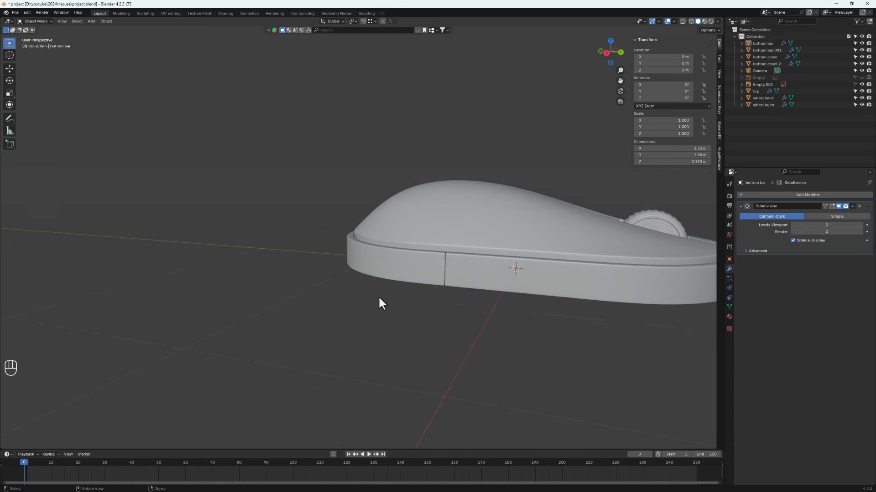
click(442, 273)
click(502, 271)
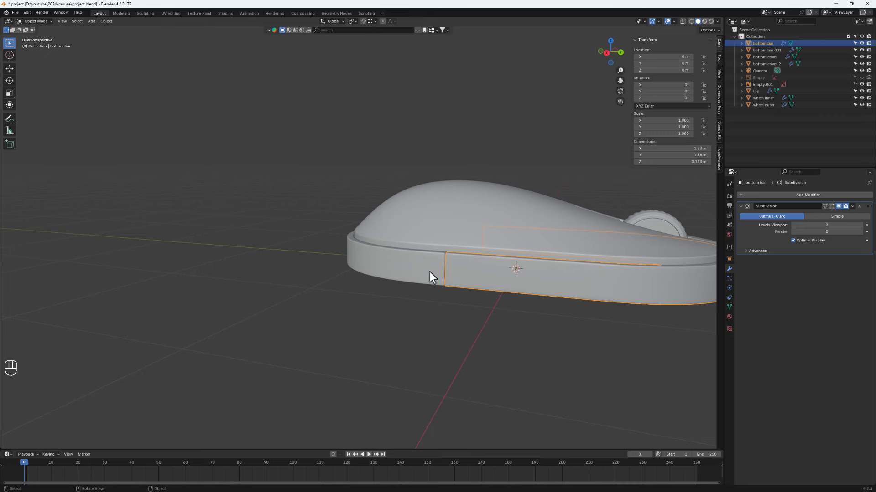
click(461, 348)
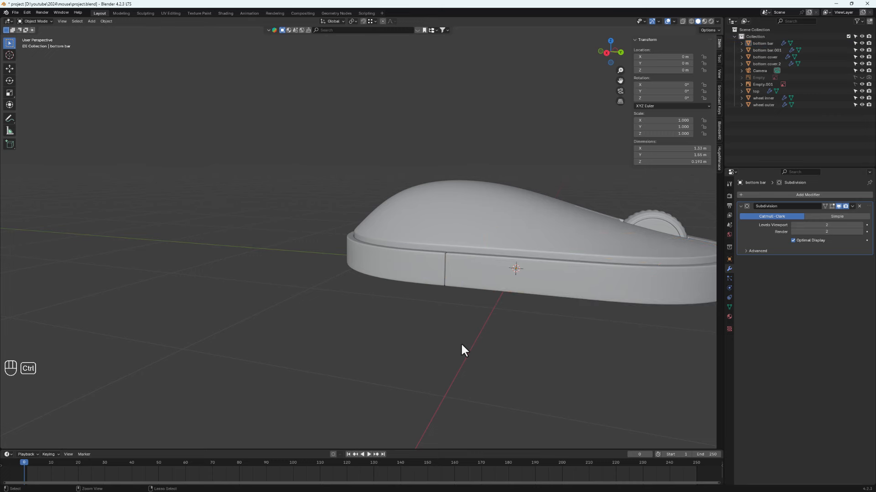
key(ctrl+s)
key(Caps_Lock)
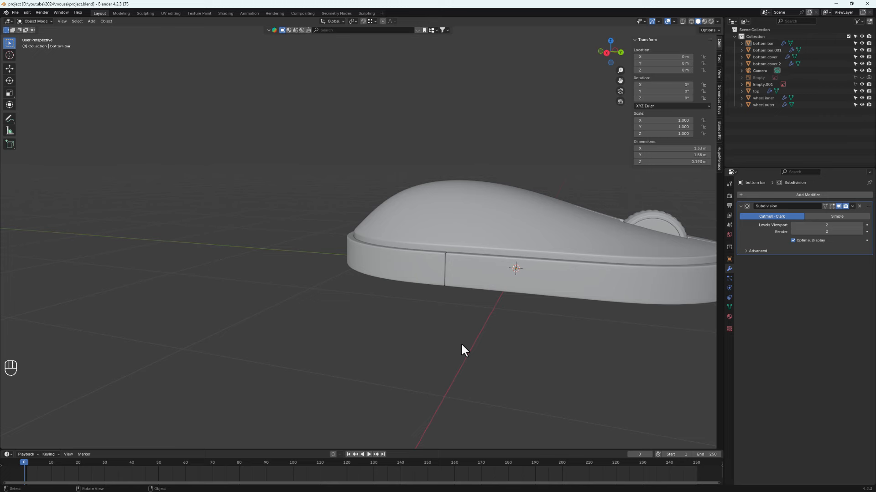
- Split the 3D viewport into two side-by-side viewports
scroll(461, 343, down, 2)
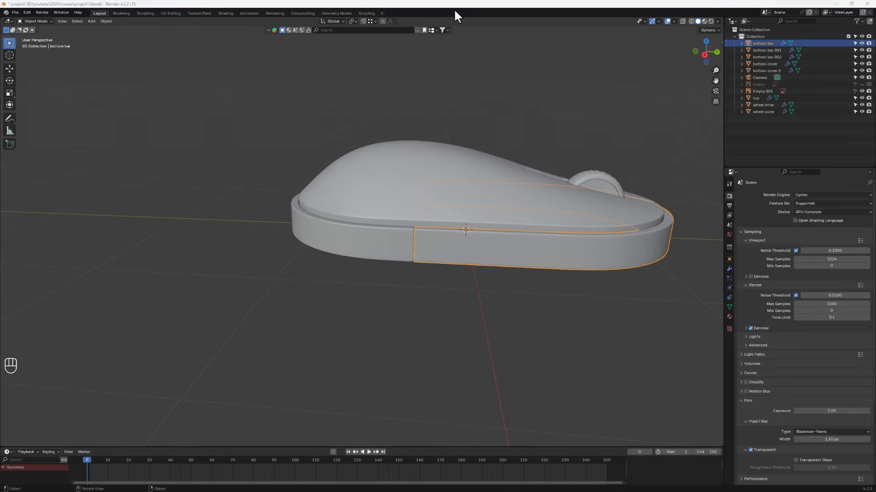
mouse_move(553, 221)
middle_down()
mouse_move(521, 231)
mouse_move(434, 228)
mouse_move(522, 226)
mouse_move(553, 202)
mouse_move(543, 229)
middle_up()
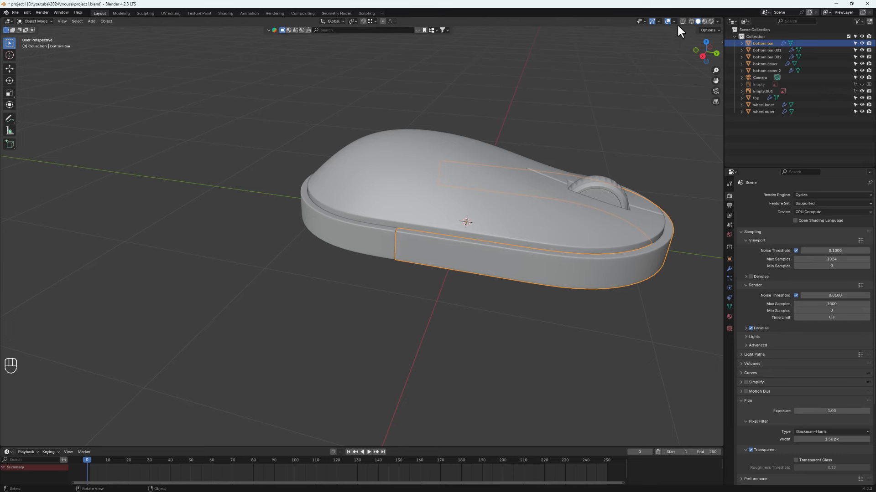
drag(717, 17, 437, 109)
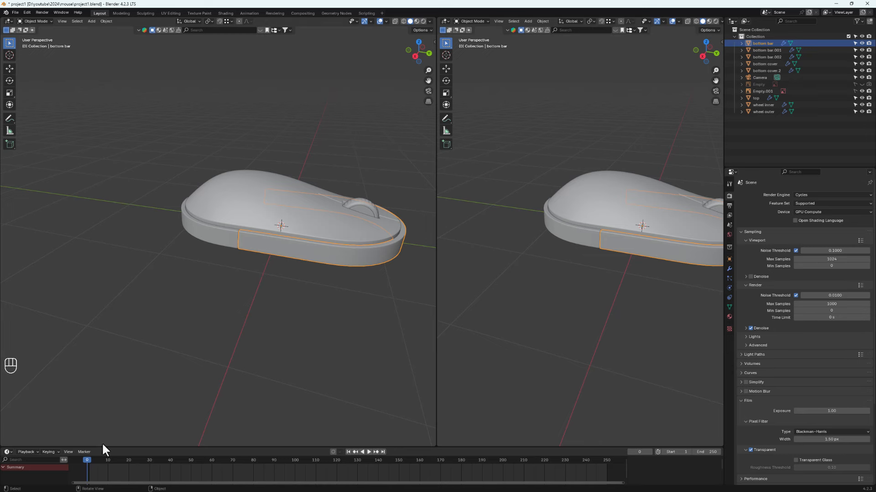
- Enlarge the timeline area to about half the window height and change it to the Shader Editor
drag(102, 445, 14, 262)
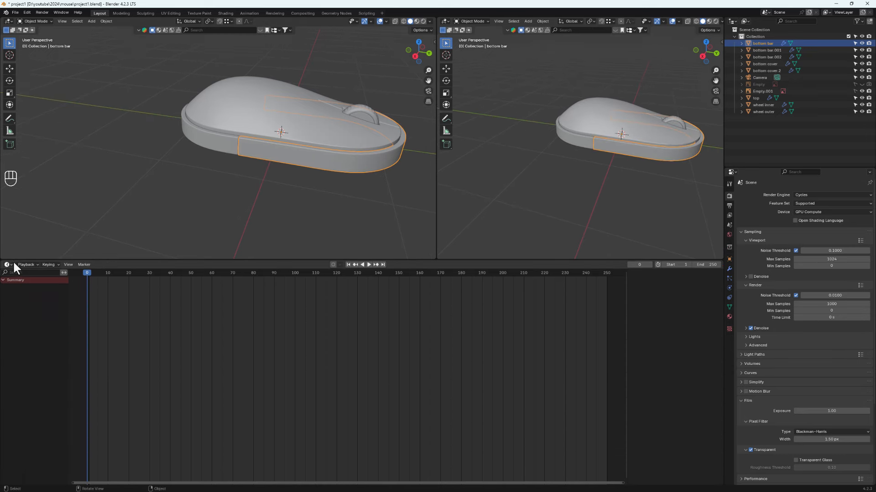
click(10, 263)
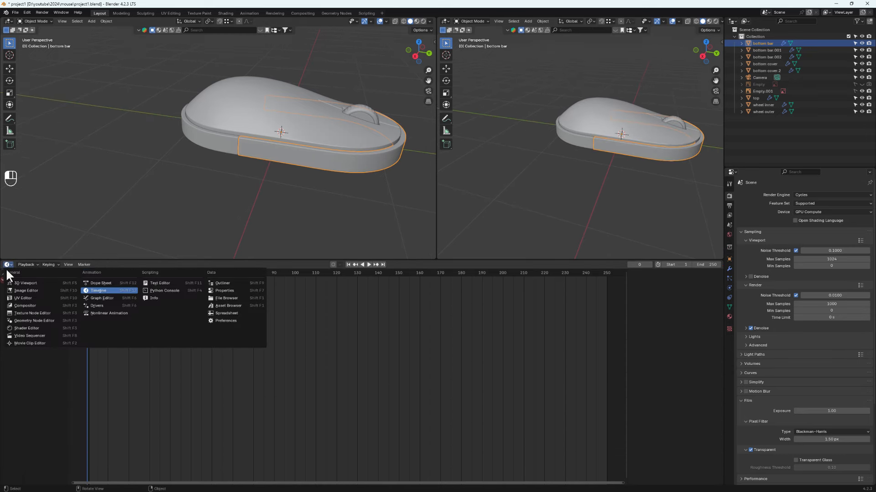
click(23, 328)
- Show the second viewport through the camera, frame the mouse, and lock the camera to the view
shift+middle_drag(590, 105, 586, 138)
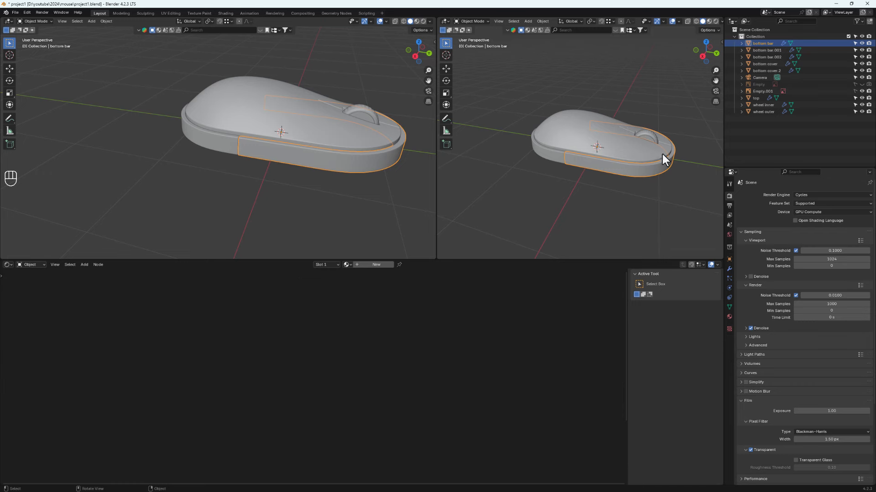
middle_drag(644, 113, 569, 162)
click(715, 91)
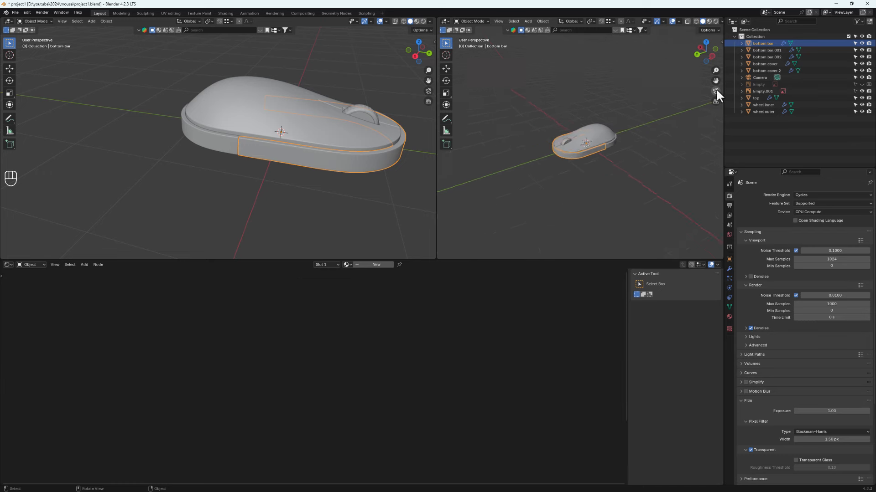
scroll(593, 127, up, 3)
shift+middle_drag(567, 174, 616, 162)
scroll(595, 185, up, 1)
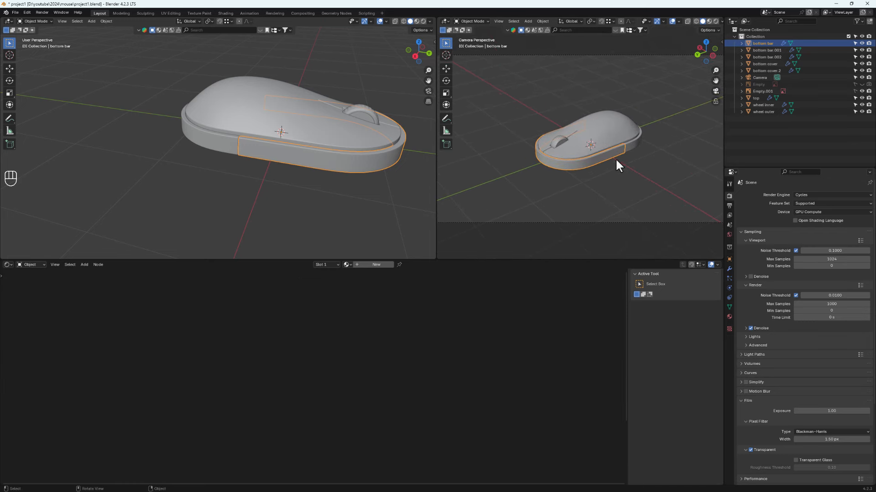
click(715, 101)
- Set the camera viewport to rendered shading and deselect the bottom bar
scroll(715, 23, down, 1)
click(710, 21)
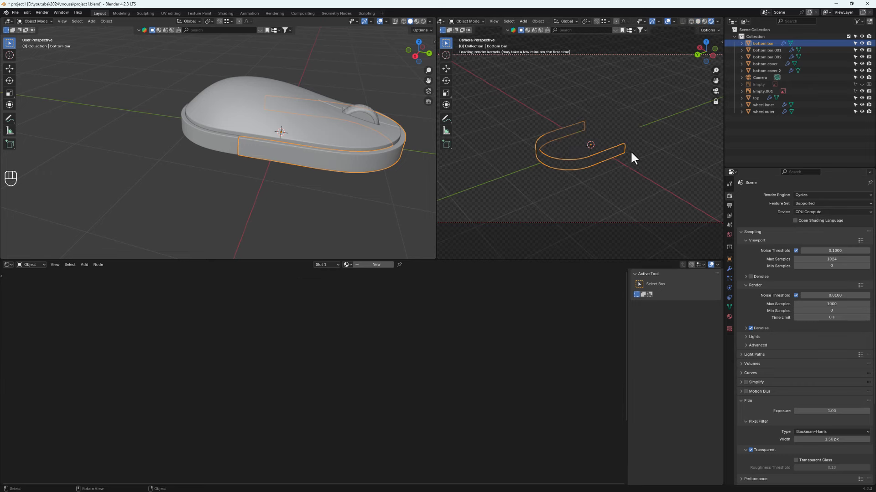
click(669, 113)
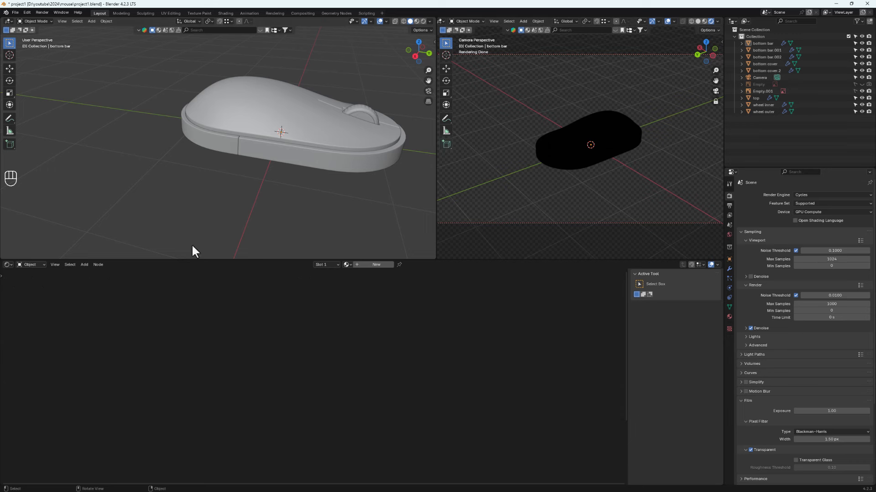
- Show the World shader nodes and set the Background node's strength to 1
click(36, 266)
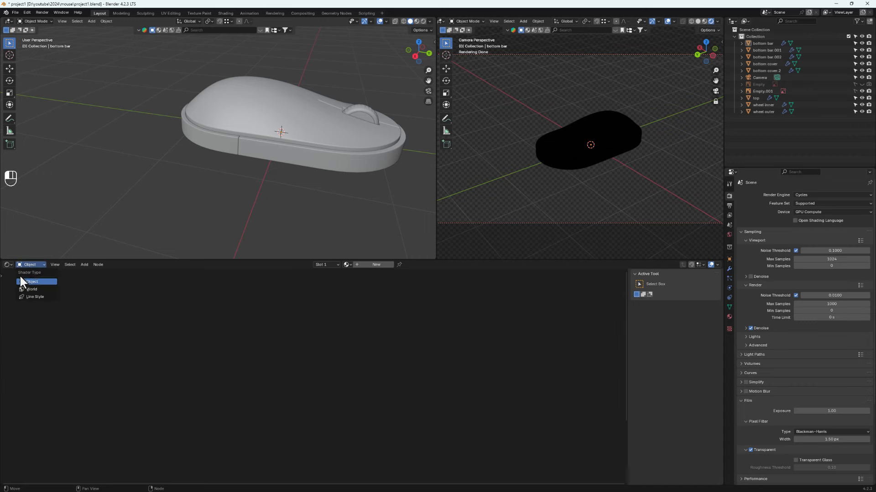
click(32, 290)
middle_drag(477, 350, 415, 330)
drag(262, 341, 288, 327)
scroll(294, 348, up, 2)
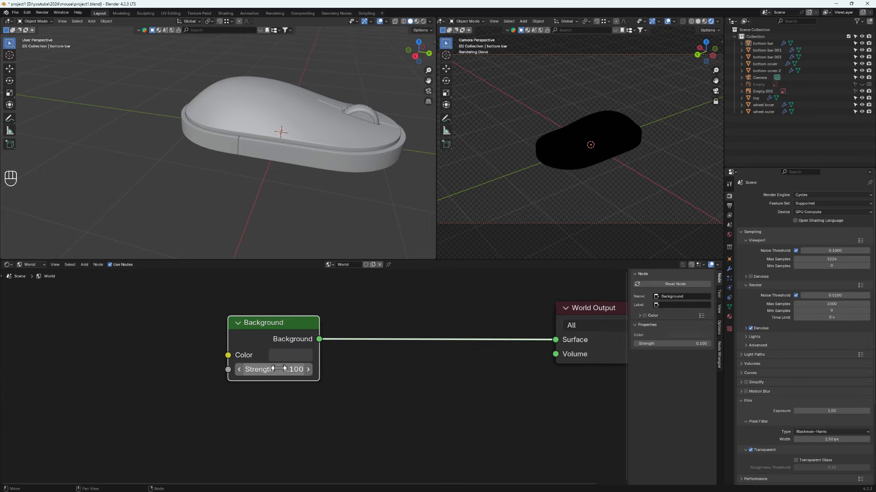
click(297, 368)
text(1)
key(Return)
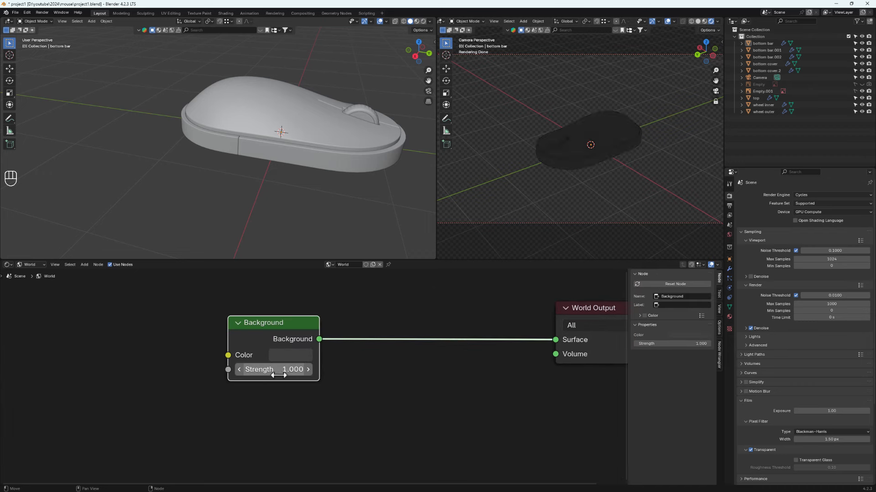
- Add an Environment Texture with Mapping and Texture Coordinate nodes to the Background node's color input
scroll(339, 372, down, 1)
scroll(335, 367, up, 1)
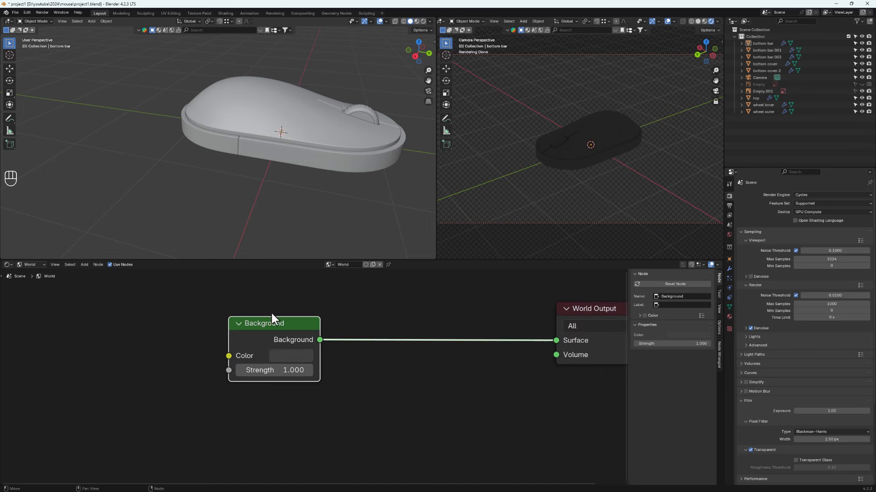
click(264, 324)
key(ctrl+t)
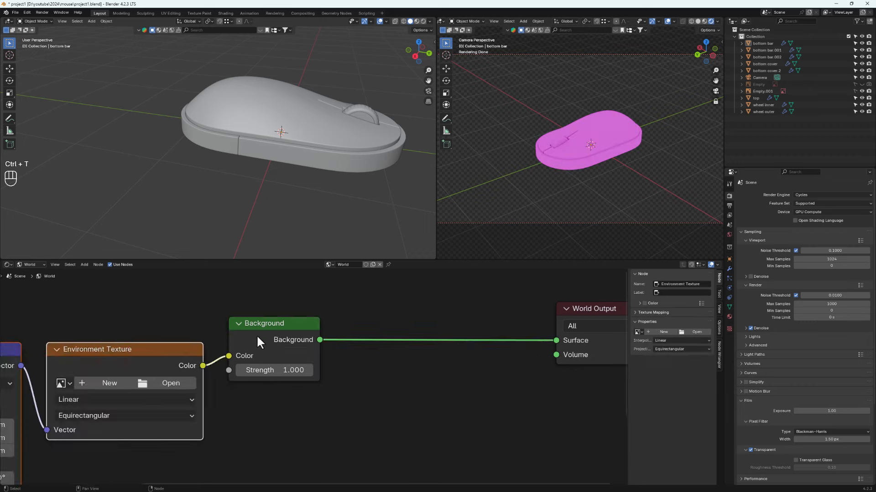
scroll(257, 335, down, 1)
middle_drag(216, 361, 301, 360)
scroll(299, 360, down, 1)
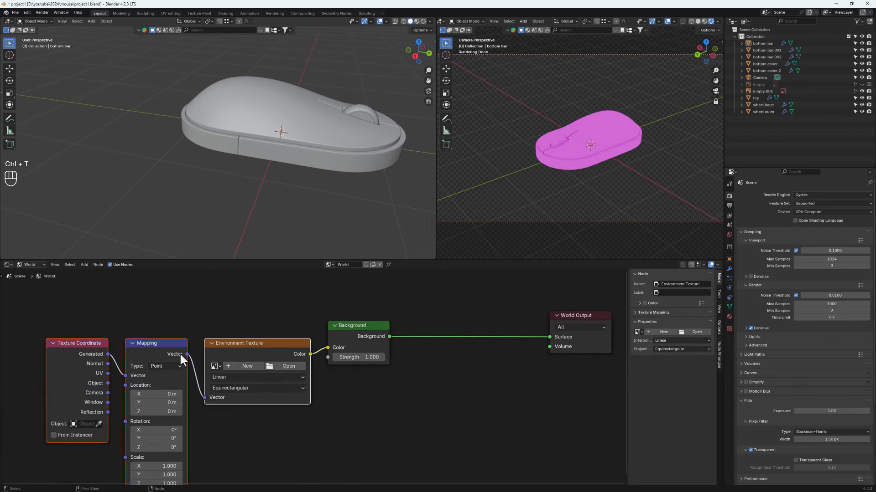
middle_drag(180, 354, 216, 326)
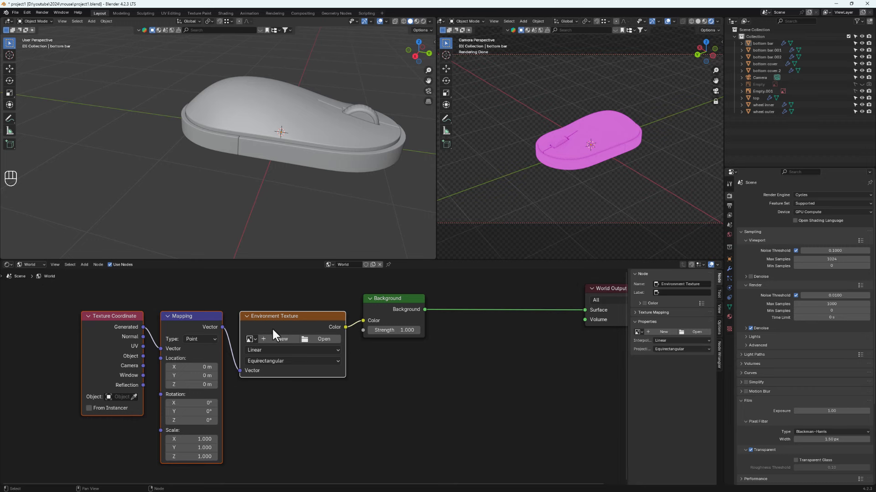
- Load brown_photostudio_05_4k.exr from the HDRI folder into the Environment Texture and bring the camera closer to the mouse
click(322, 337)
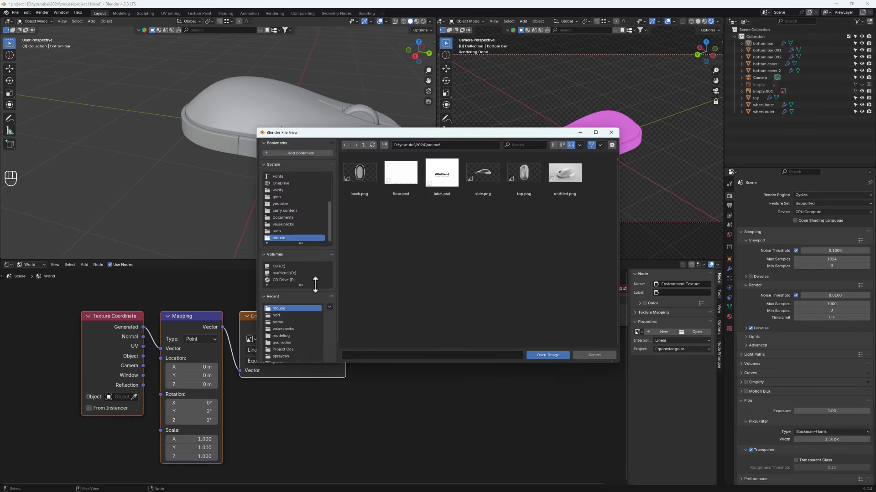
click(272, 314)
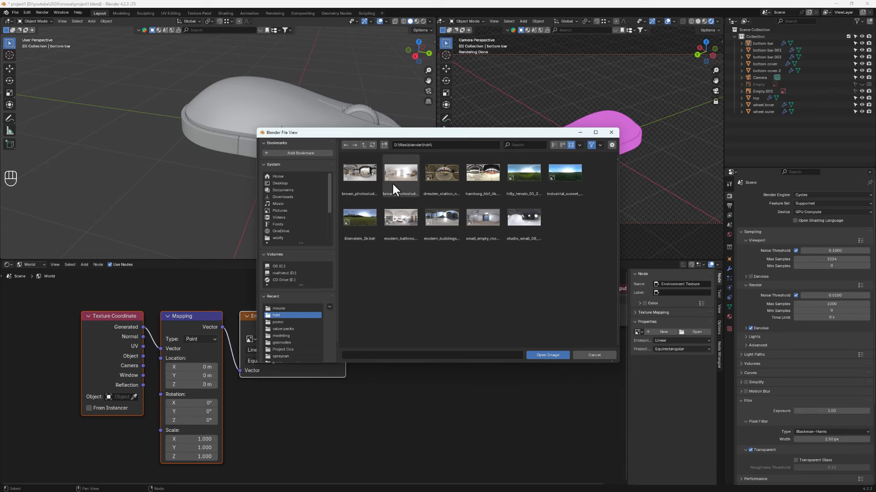
double_click(401, 173)
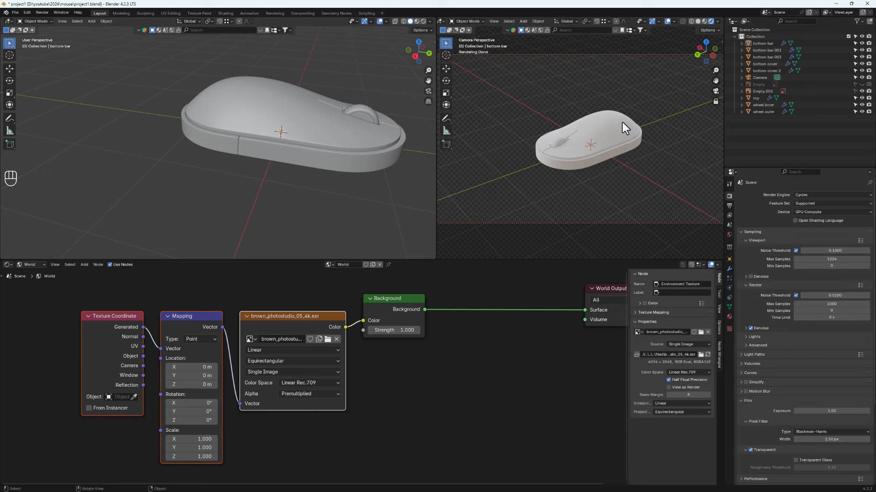
scroll(593, 135, up, 2)
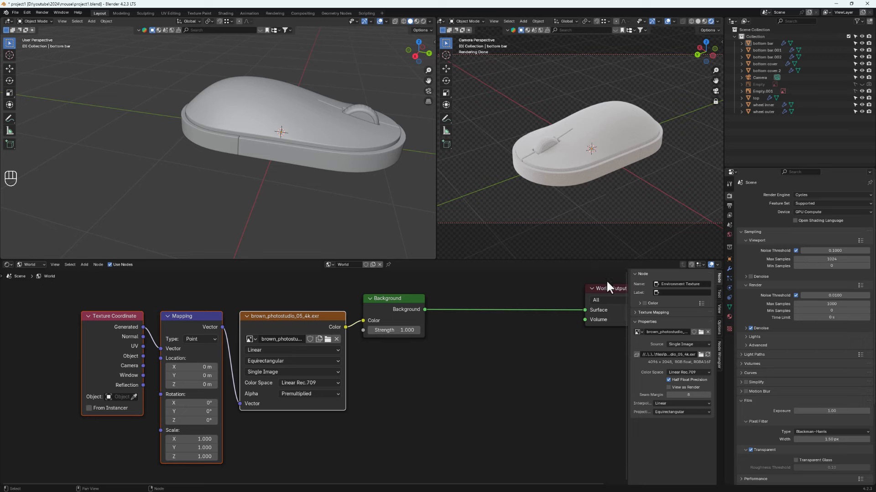
- Turn off the Transparent film option and orbit the locked camera to a lower side view of the mouse
scroll(773, 382, down, 2)
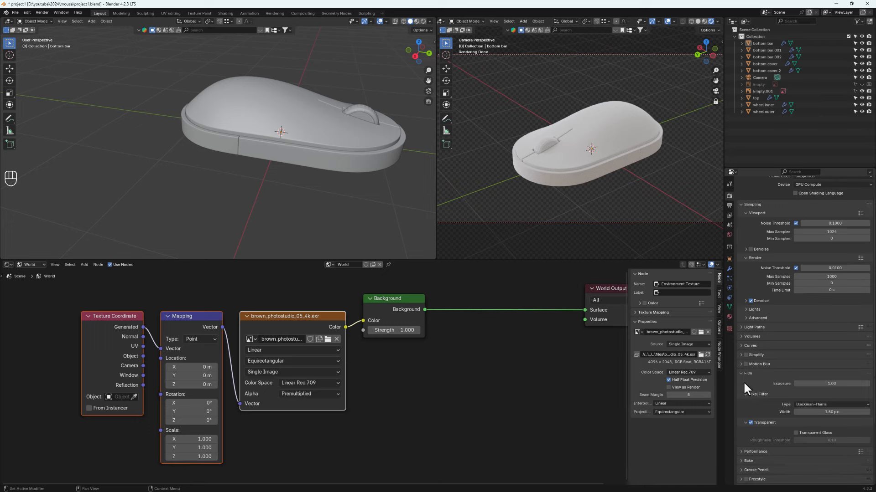
scroll(744, 381, down, 3)
click(751, 382)
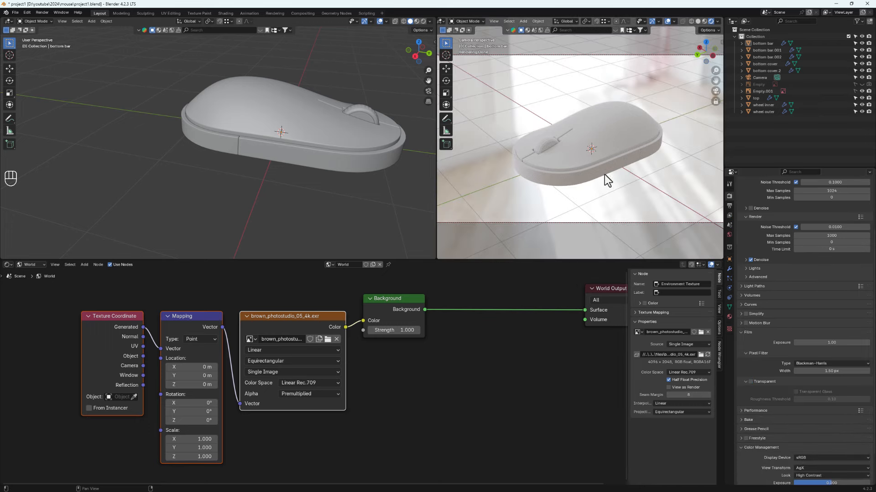
middle_drag(608, 137, 626, 147)
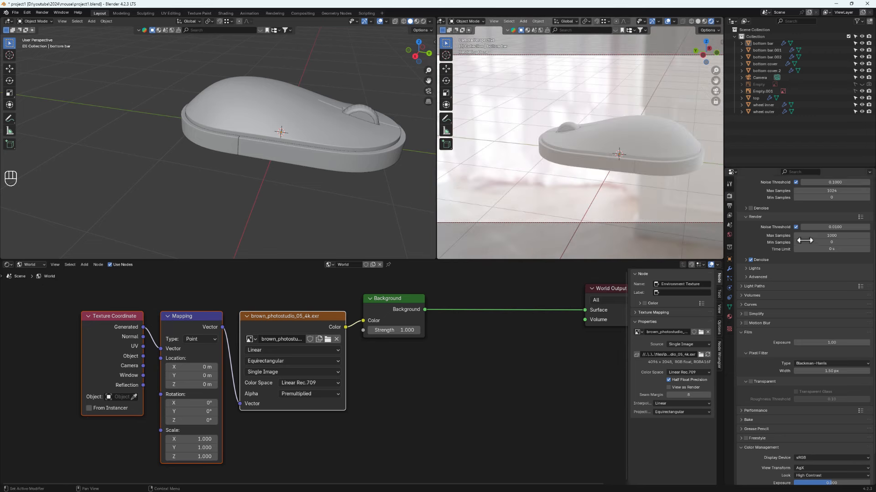
scroll(780, 320, down, 2)
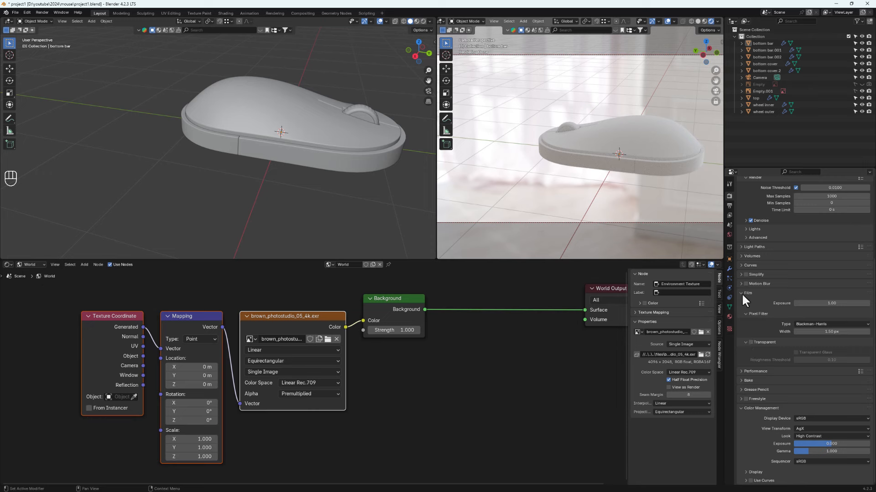
- Turn the Transparent film option back on and orbit the locked camera to a higher front view of the mouse
scroll(740, 292, up, 4)
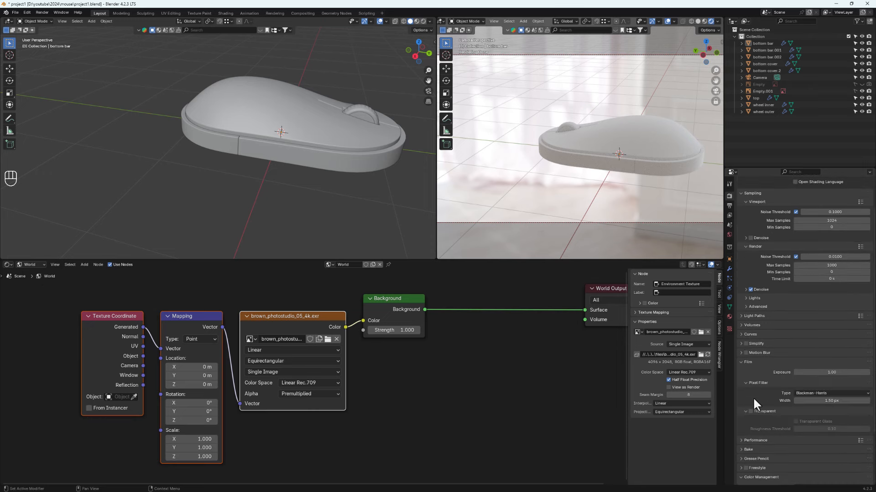
scroll(752, 373, down, 3)
click(750, 358)
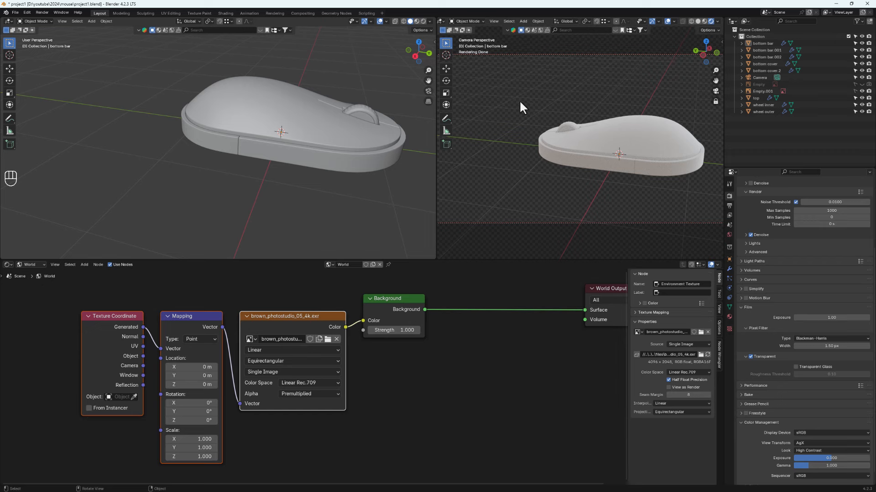
middle_drag(632, 154, 601, 171)
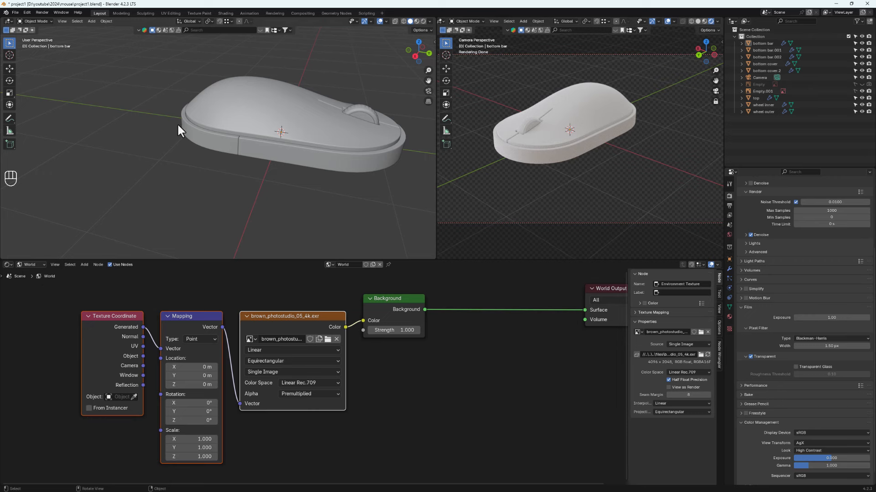
- Show the object shader nodes and create a new material for the mouse's top part
click(267, 90)
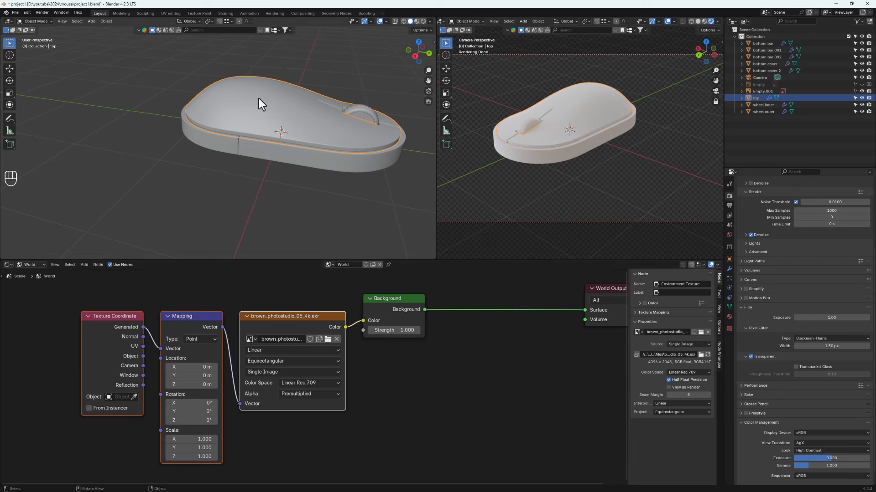
click(27, 264)
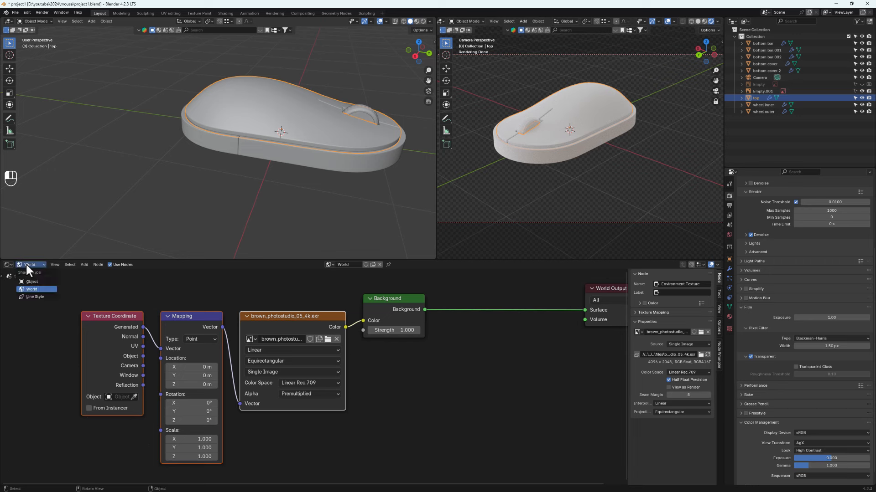
click(32, 282)
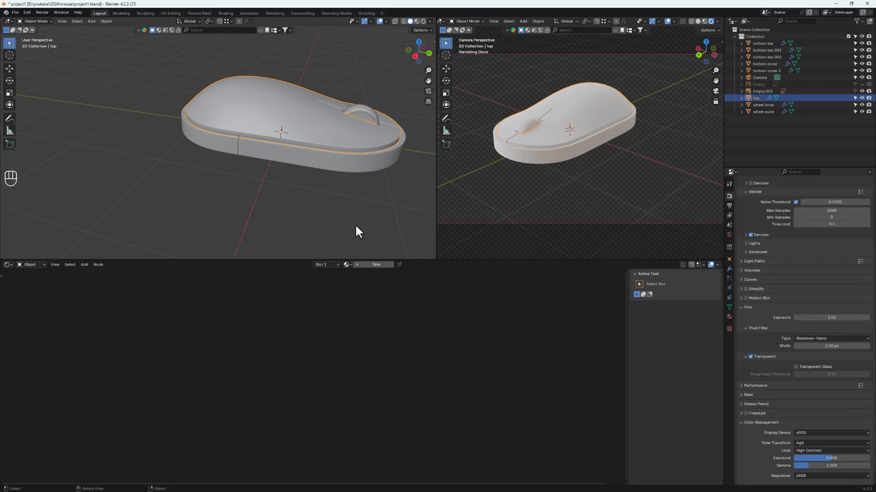
click(368, 265)
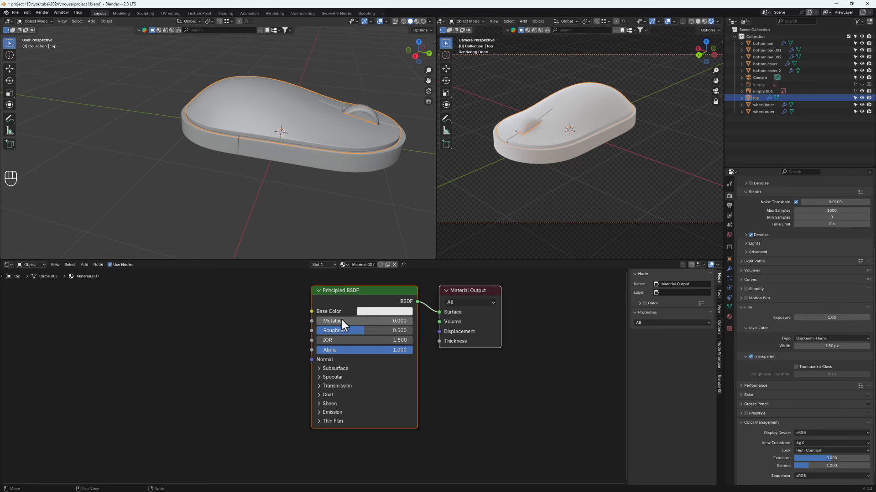
- Set the top material's base color to pure white and its roughness to 0.573
click(364, 312)
click(445, 180)
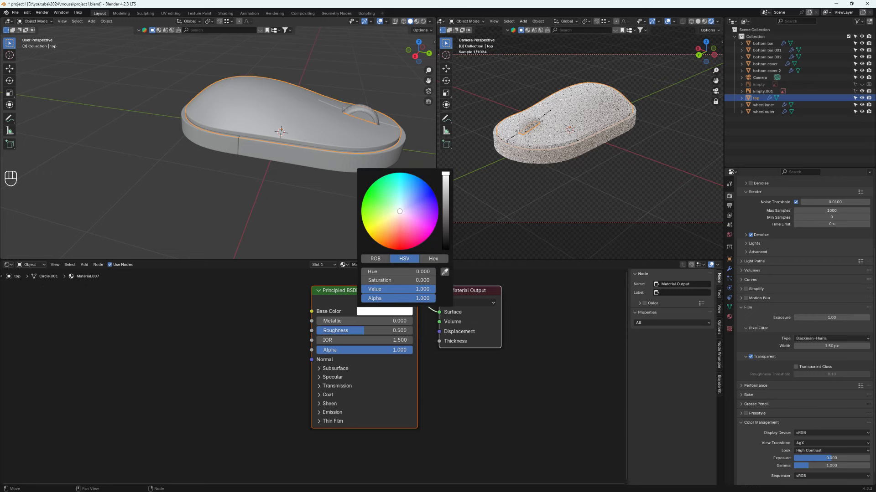
drag(359, 331, 371, 332)
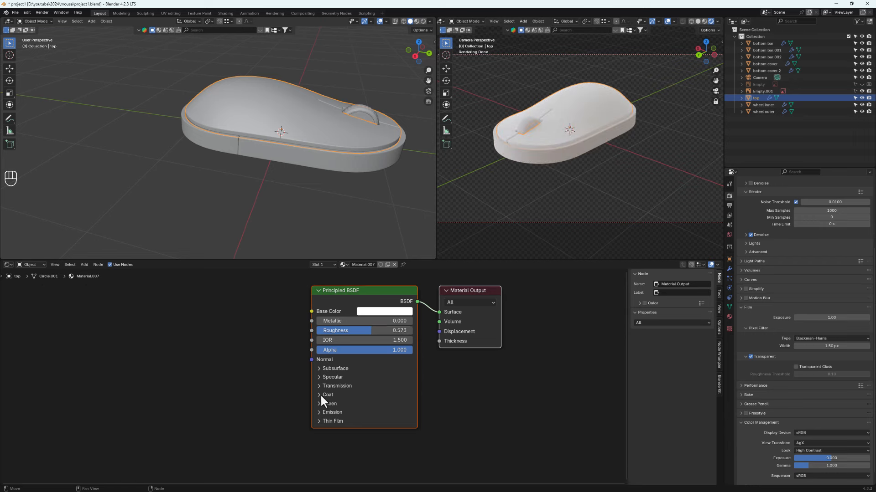
- Set the top material's coat weight to 1.000 and coat roughness to 0.375, checking the shine from several angles
click(320, 395)
drag(330, 406, 416, 405)
scroll(597, 111, up, 4)
middle_drag(597, 111, 634, 103)
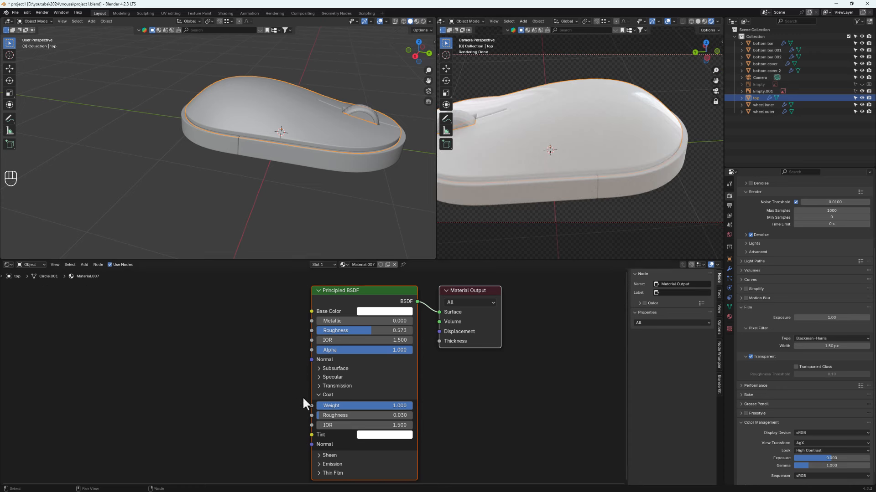
drag(321, 419, 354, 417)
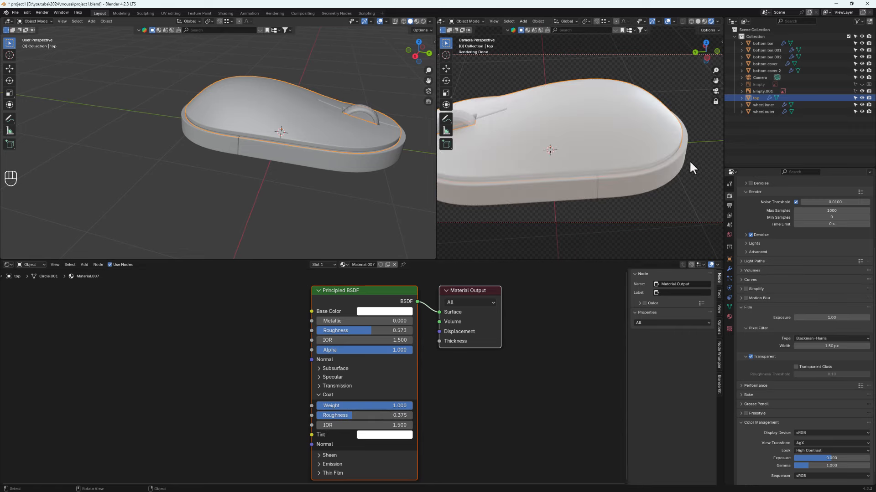
middle_drag(628, 143, 570, 169)
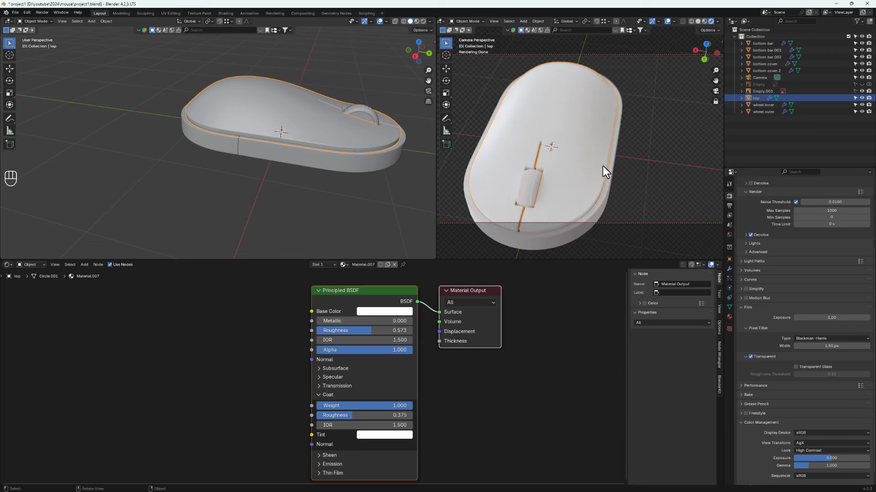
middle_drag(573, 167, 558, 158)
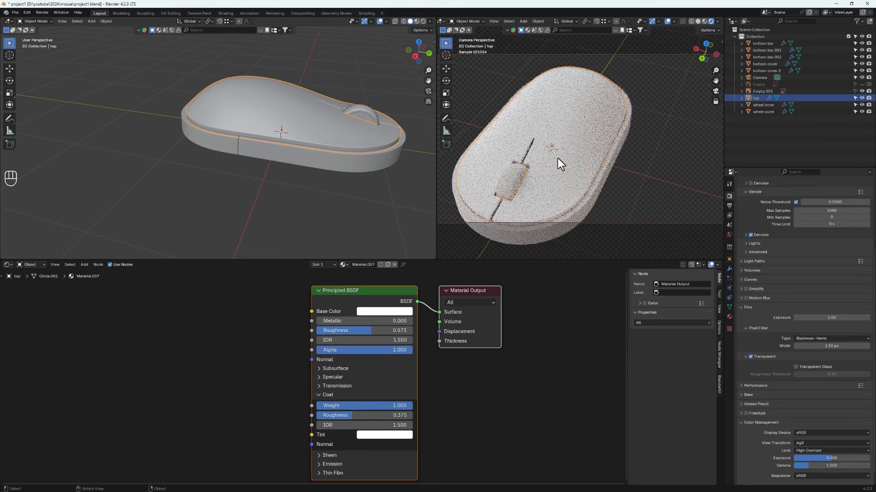
- Rename the top part's material as body
double_click(359, 264)
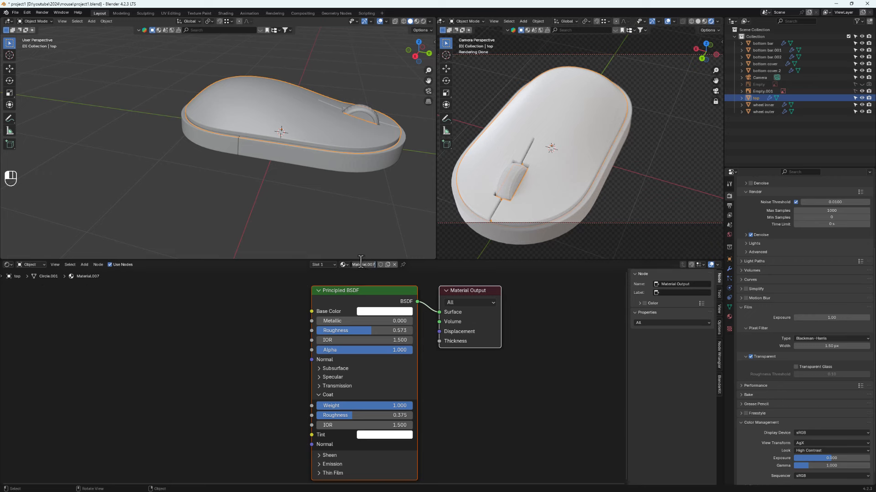
text(body)
key(Return)
- Create a new material for the outer scroll wheel and set its Metallic value to 1.000
middle_drag(365, 136, 295, 190)
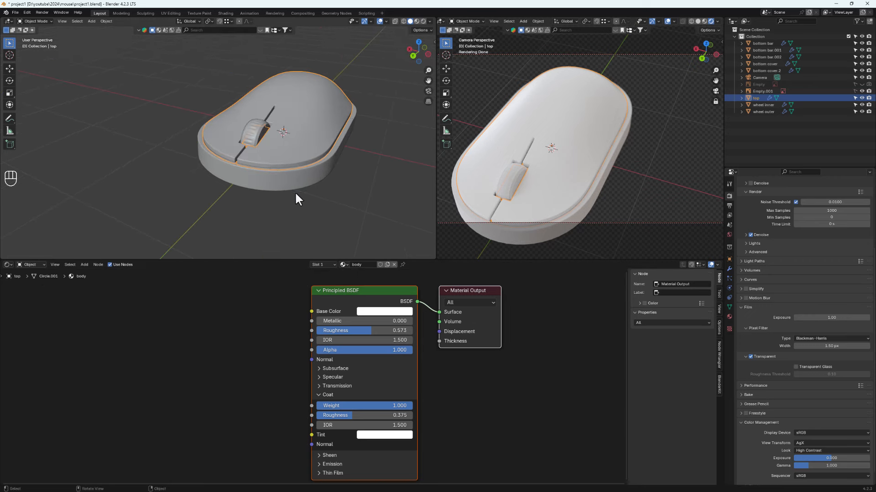
click(248, 139)
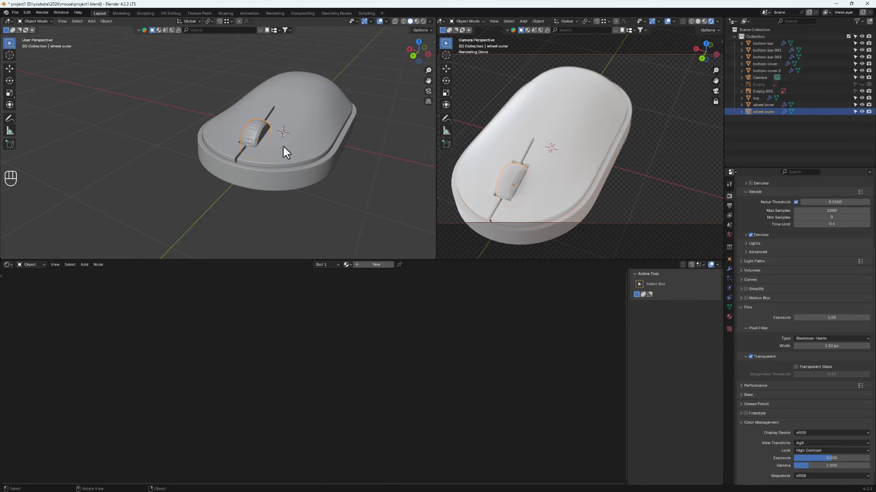
scroll(283, 146, up, 4)
middle_drag(283, 146, 246, 133)
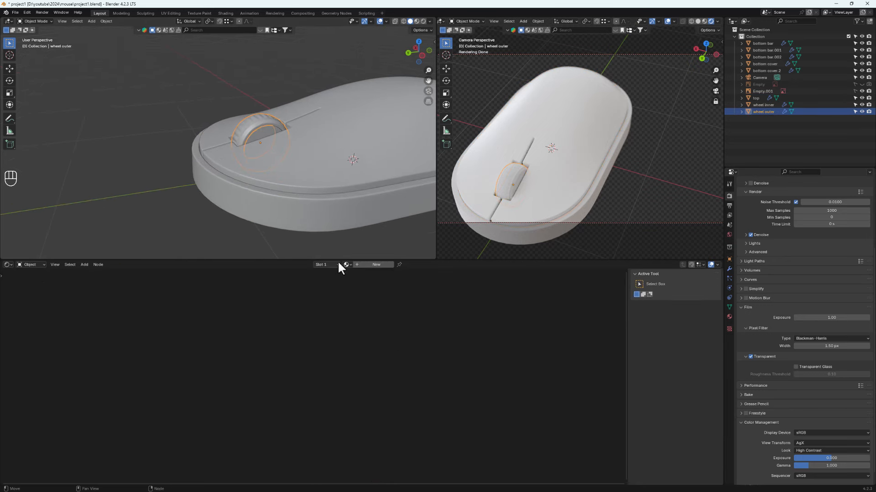
click(376, 265)
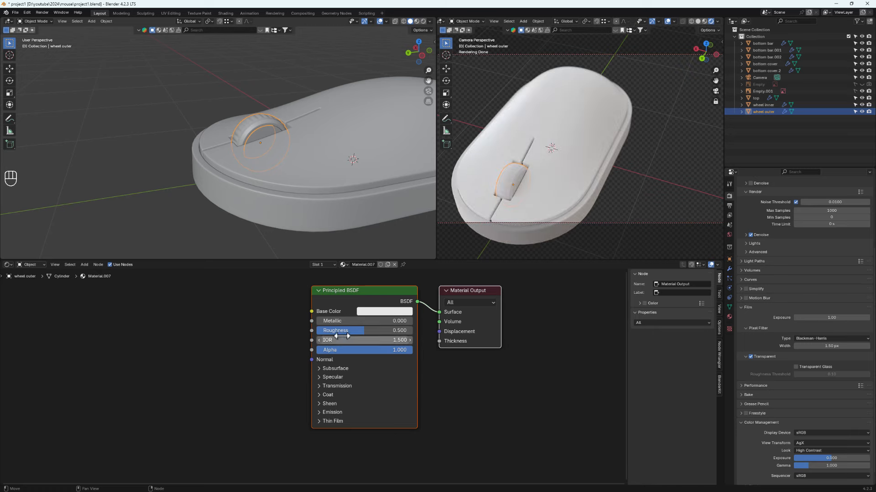
drag(355, 321, 413, 321)
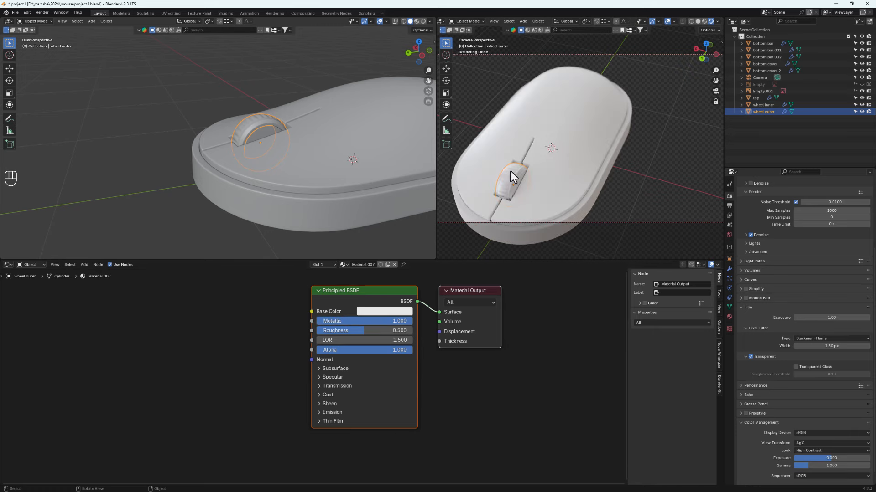
mouse_move(510, 171)
middle_down()
mouse_move(500, 146)
mouse_move(499, 181)
middle_up()
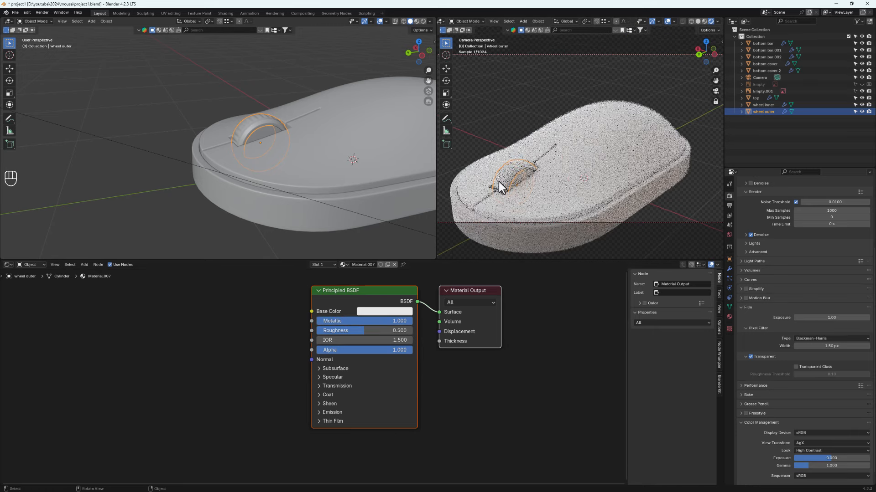
- Darken the outer wheel material's base color to a value of 0.211 and set its roughness to 0.168
click(387, 311)
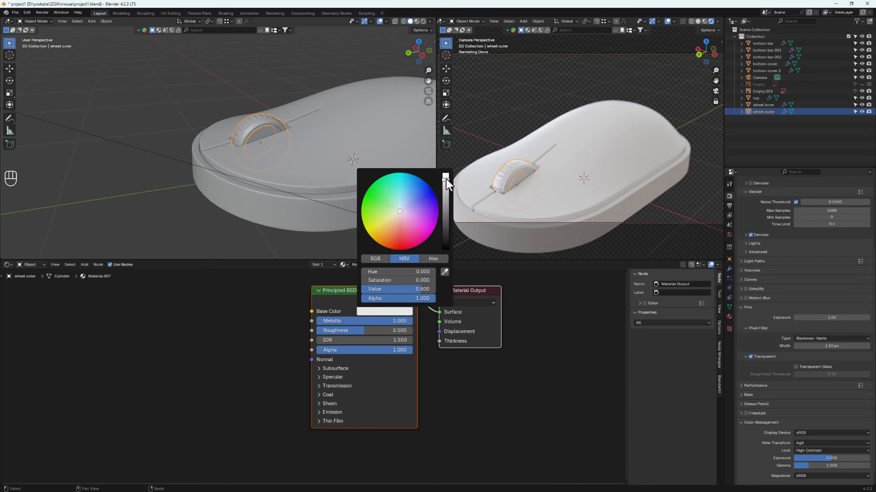
drag(446, 179, 446, 211)
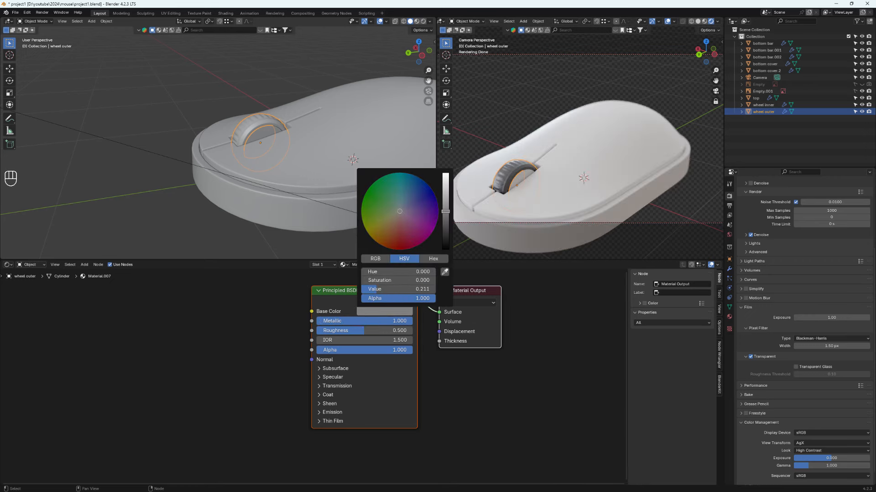
middle_drag(559, 169, 535, 165)
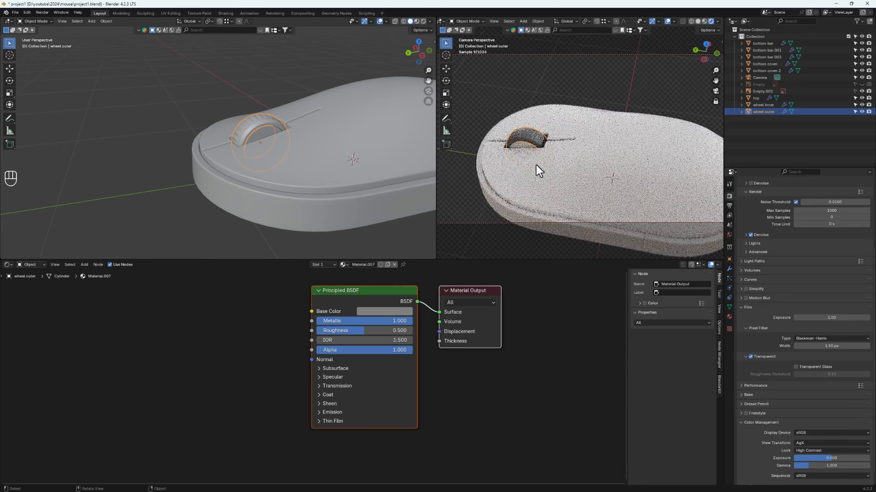
drag(361, 331, 329, 331)
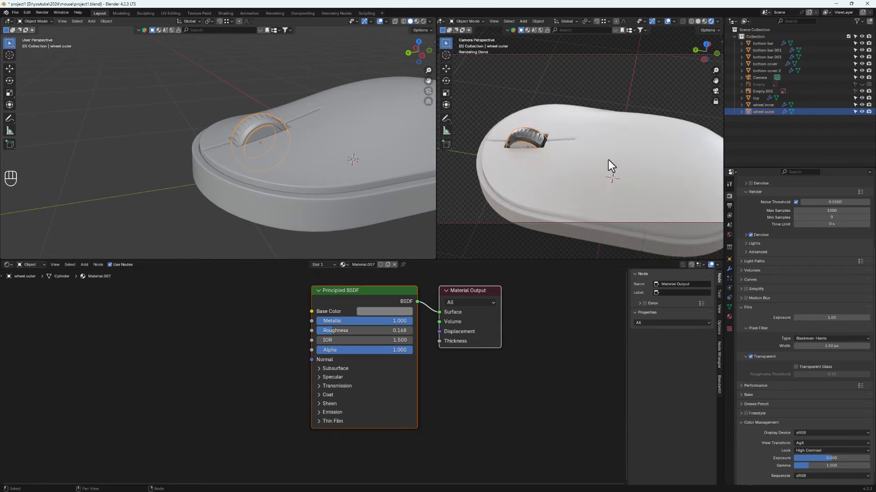
middle_drag(608, 159, 600, 166)
middle_drag(545, 157, 537, 138)
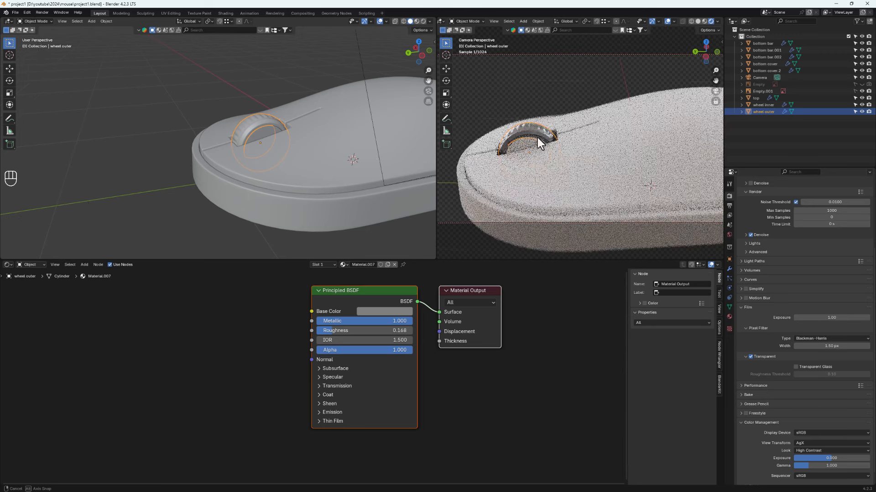
- Create a new material for the inner scroll wheel with a nearly black base color
click(514, 147)
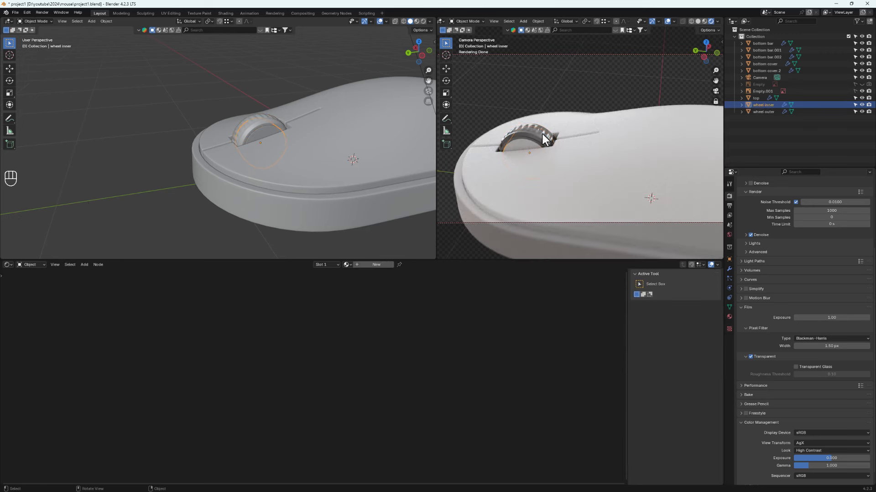
click(376, 264)
click(383, 312)
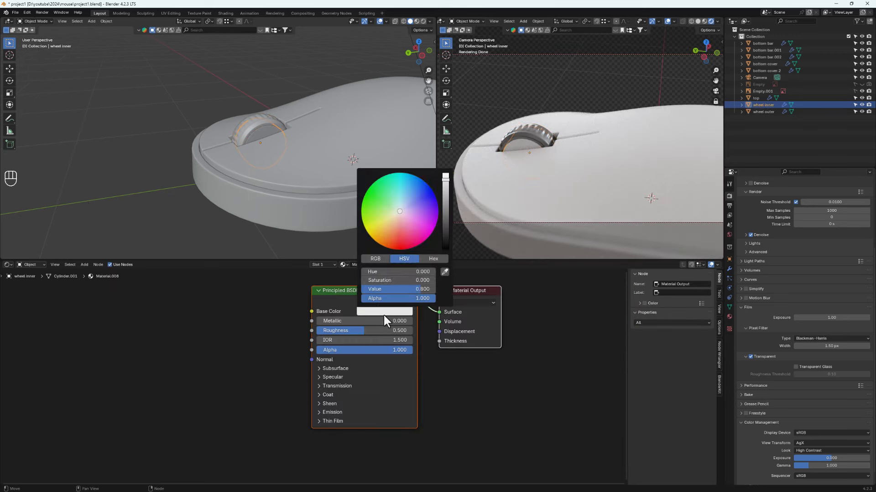
drag(446, 180, 446, 240)
middle_drag(631, 130, 533, 130)
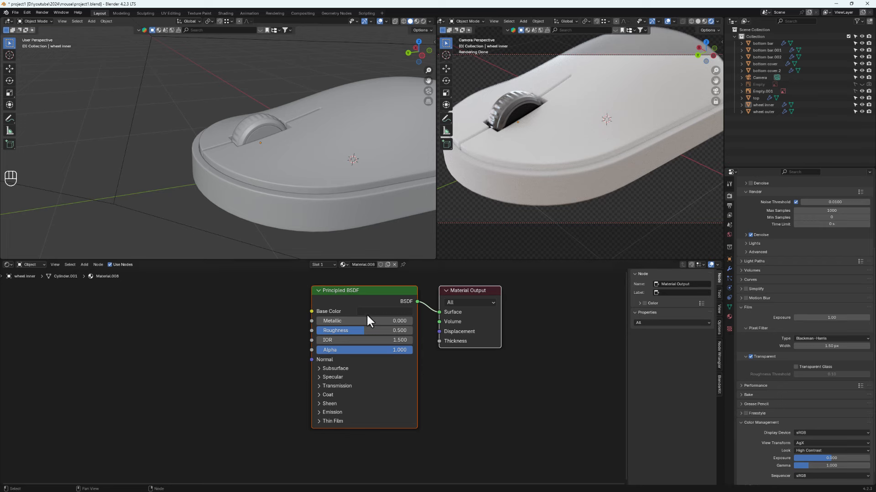
- Set the inner wheel material's roughness to 0.314, coat weight to 1.000 and coat roughness to 0.271
drag(349, 328, 347, 330)
click(319, 395)
drag(333, 406, 401, 410)
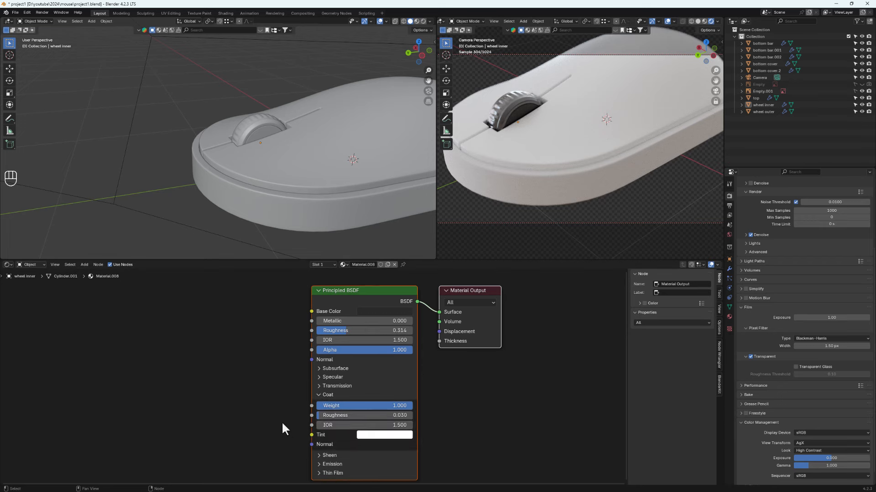
drag(318, 415, 344, 412)
middle_drag(496, 207, 532, 153)
click(545, 155)
scroll(250, 127, down, 2)
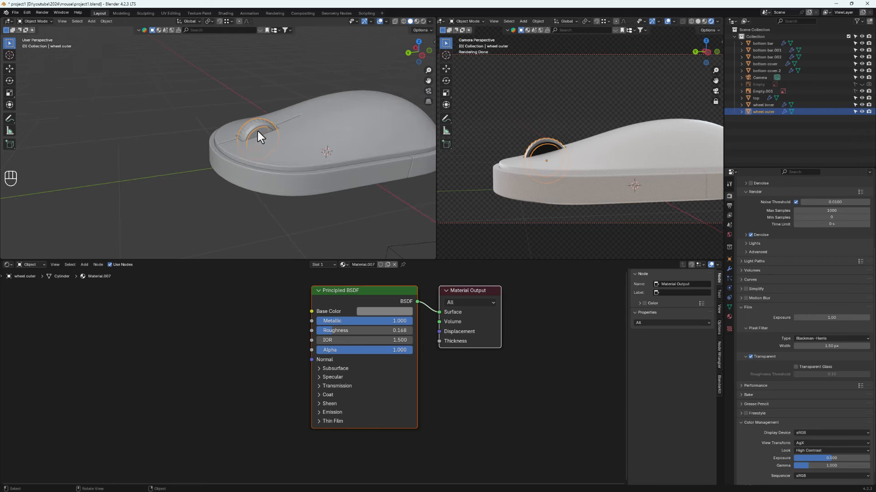
click(259, 136)
middle_drag(259, 146, 334, 203)
click(264, 169)
click(254, 128)
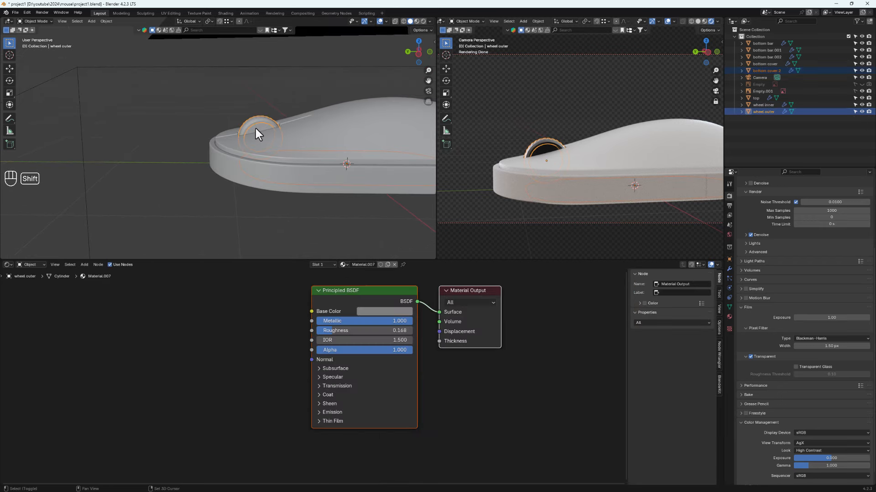
click(256, 130)
- Link the inner wheel's dark coated material to the bottom cover
middle_drag(258, 134, 249, 218)
click(272, 163)
click(240, 128)
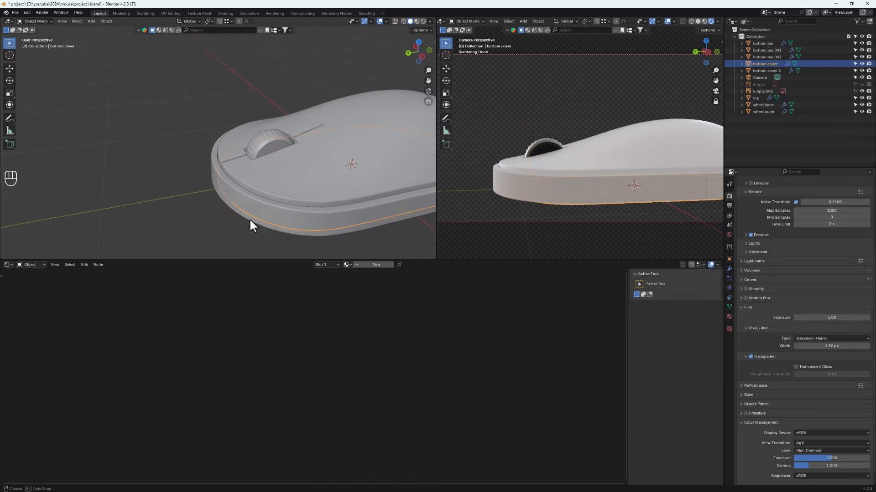
shift+click(272, 151)
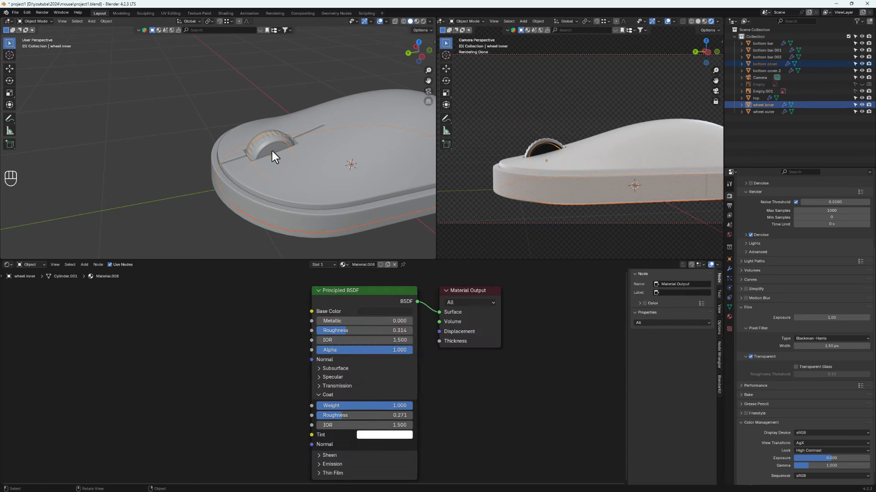
key(ctrl+l)
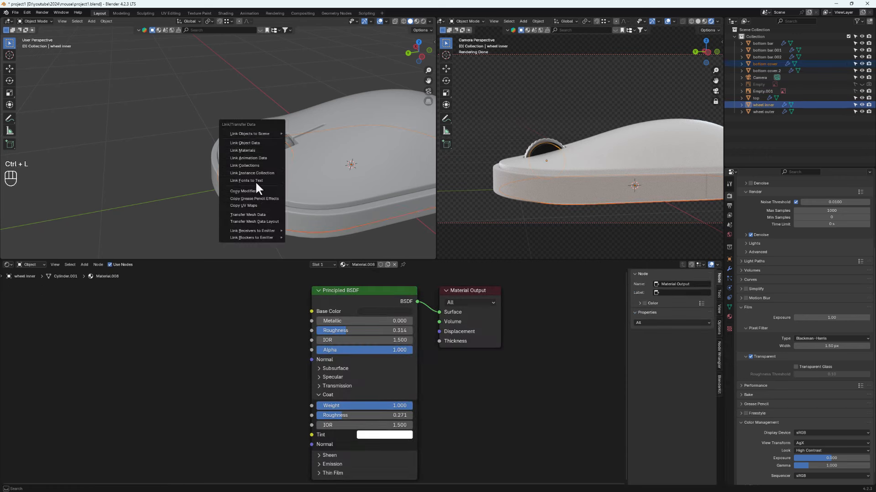
click(245, 151)
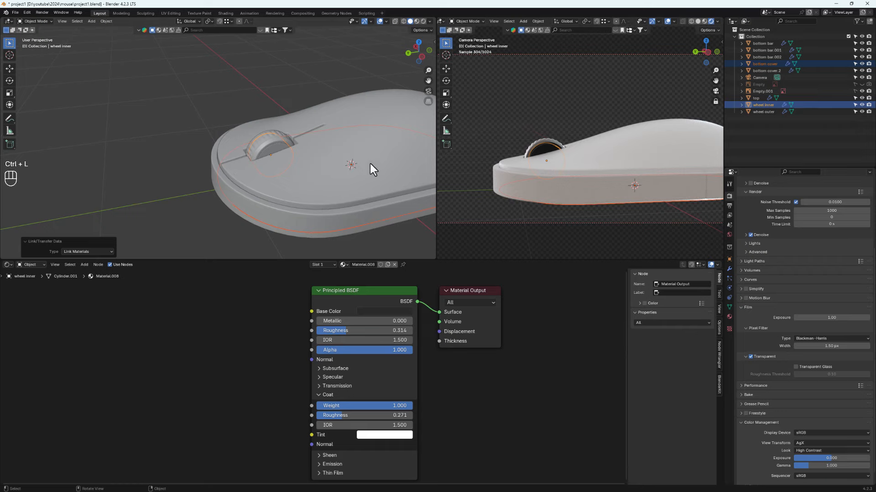
- Compare the mouse with the reference render and create a new material for the front bottom bar
middle_drag(601, 147, 597, 93)
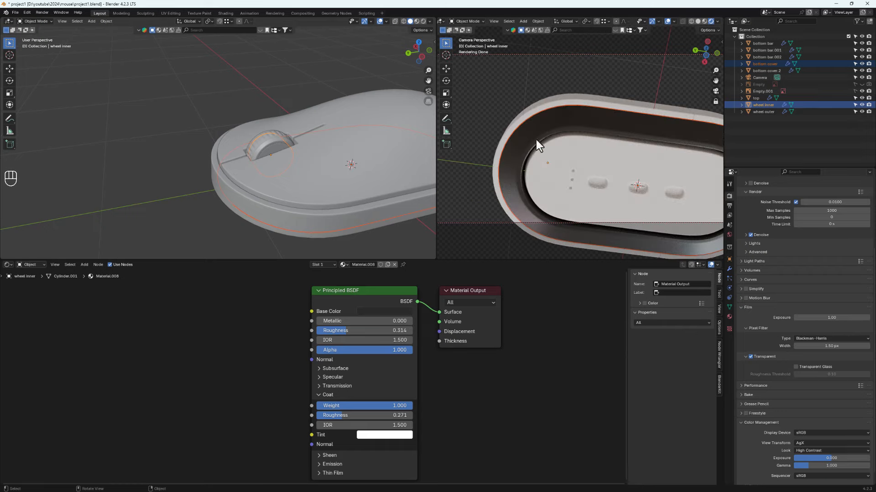
mouse_move(559, 144)
middle_down()
mouse_move(559, 218)
mouse_move(561, 158)
middle_up()
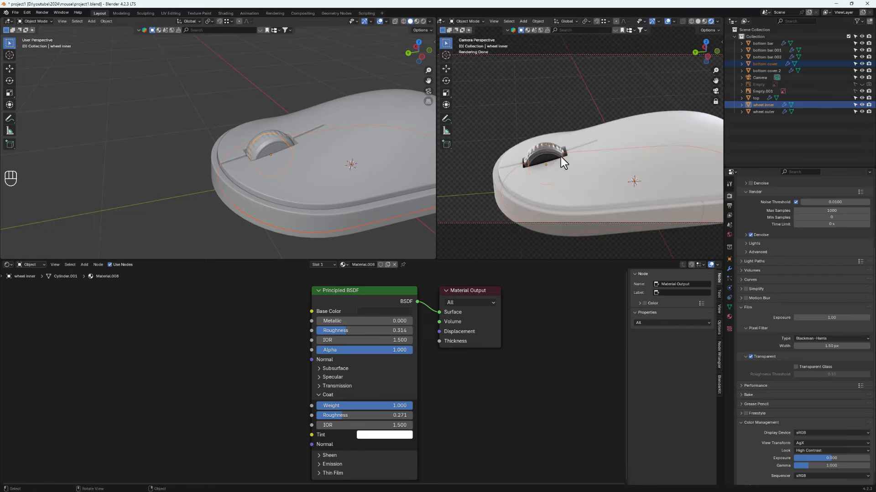
scroll(532, 177, down, 4)
shift+middle_drag(319, 171, 285, 162)
click(256, 169)
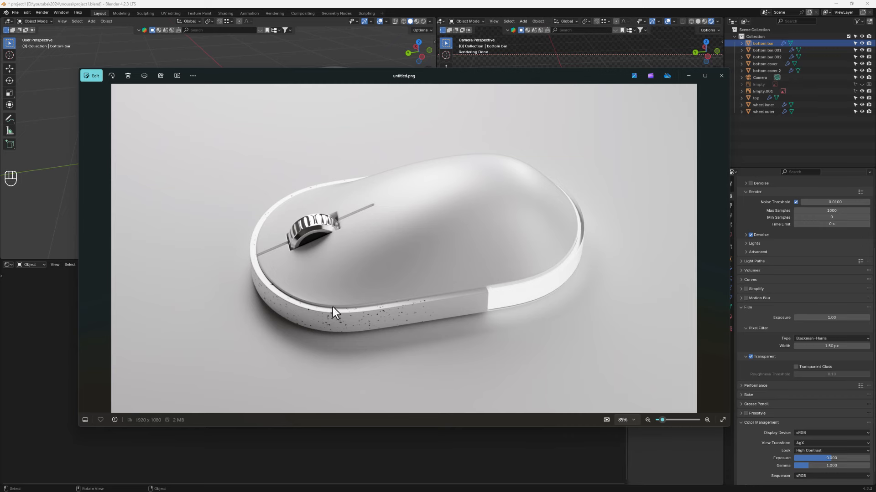
click(690, 76)
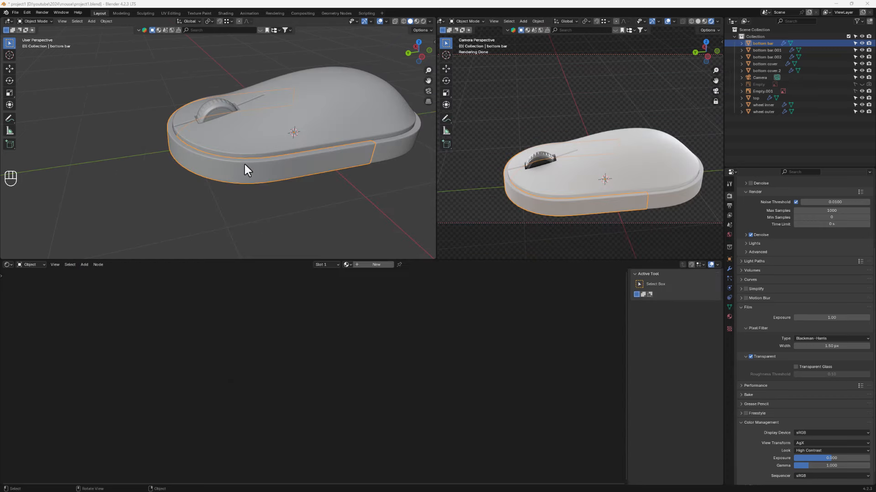
click(376, 264)
middle_drag(275, 321, 381, 358)
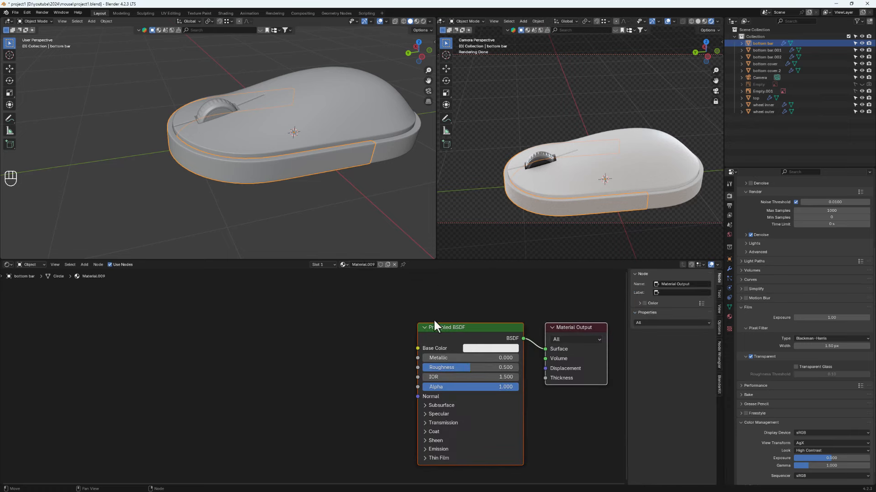
click(443, 329)
middle_drag(444, 327, 409, 324)
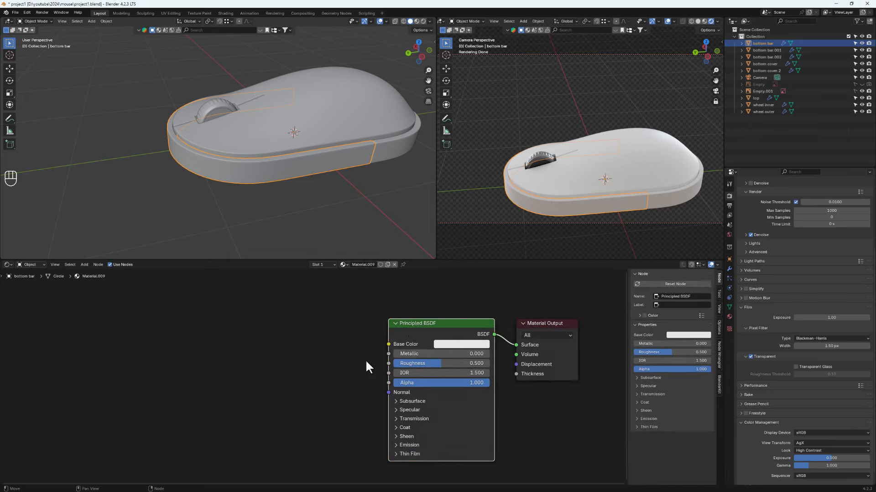
- Add a Voronoi Texture node to the bottom bar's material, placed ahead of the Principled BSDF
key(shift+a)
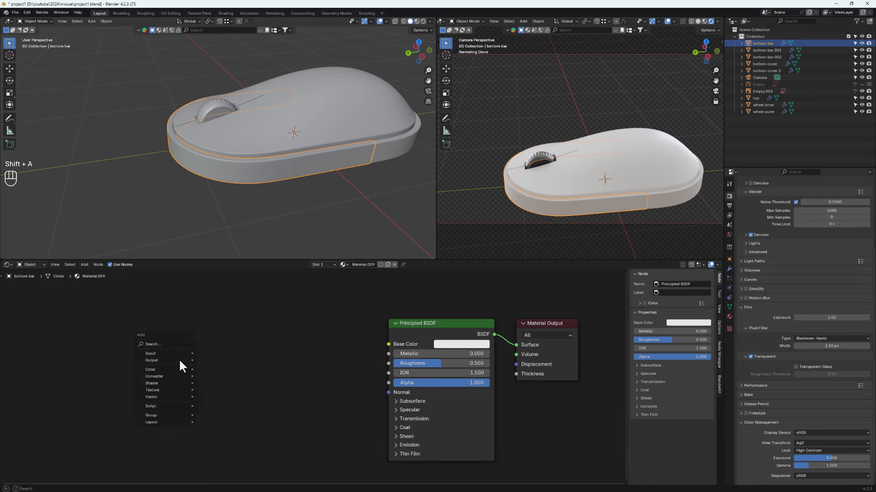
mouse_move(176, 389)
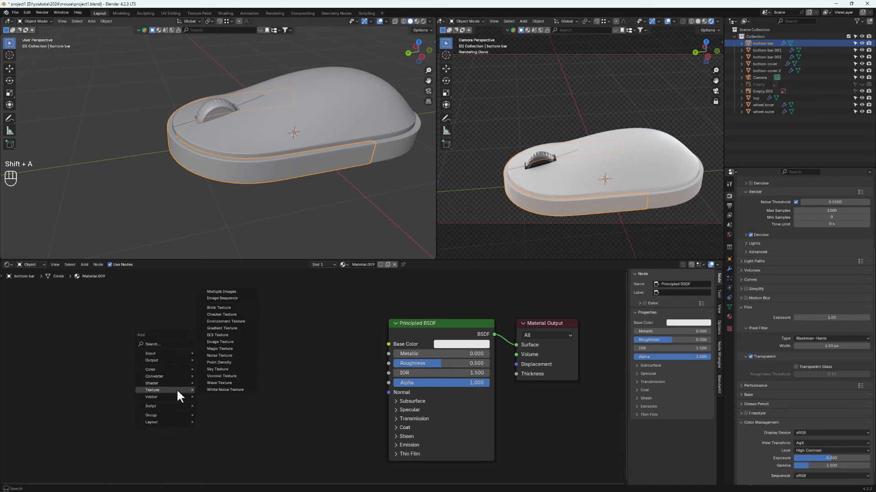
click(224, 375)
click(185, 329)
scroll(250, 370, up, 2)
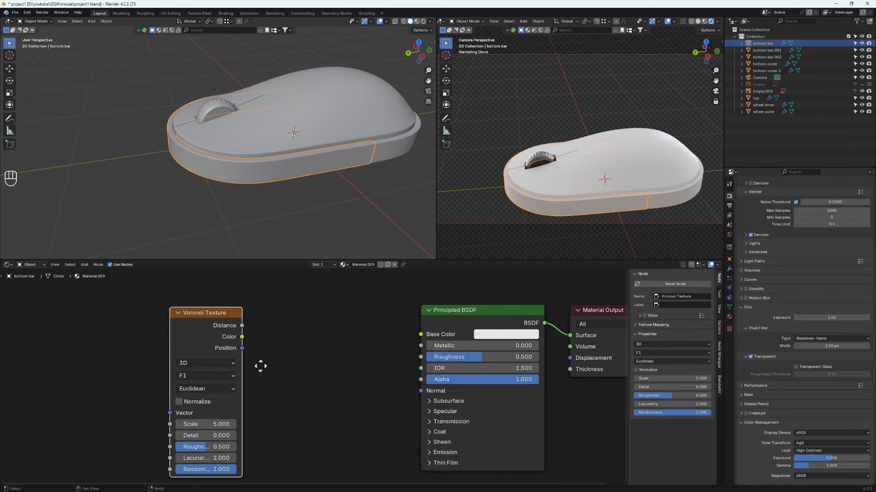
- Insert a Color Ramp driven by the Voronoi Distance output and connect its Color to the Principled BSDF's Base Color
drag(246, 324, 282, 326)
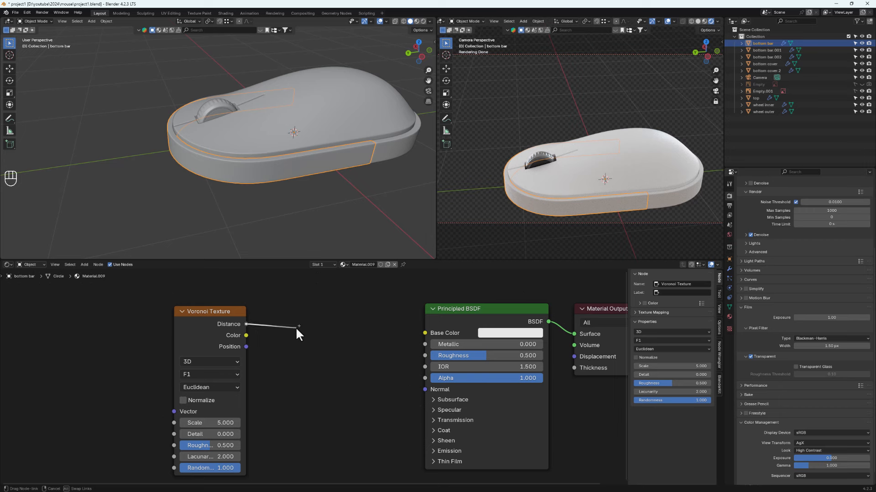
drag(296, 327, 296, 327)
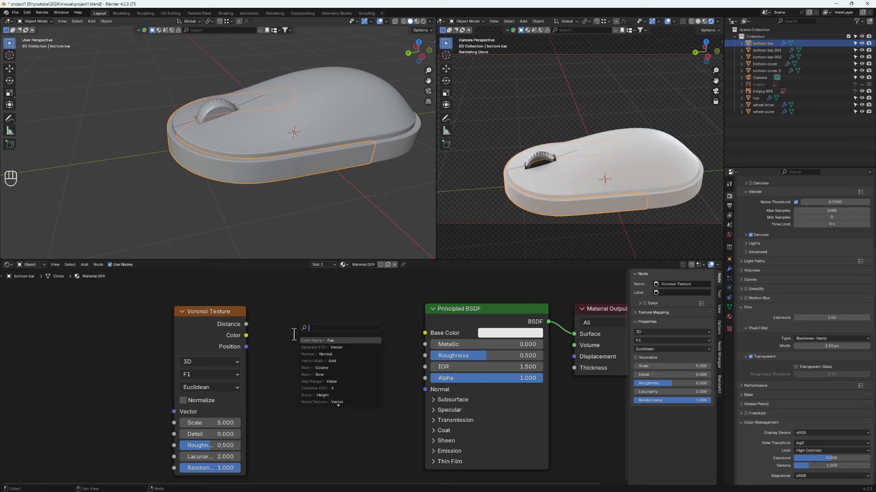
text(coro)
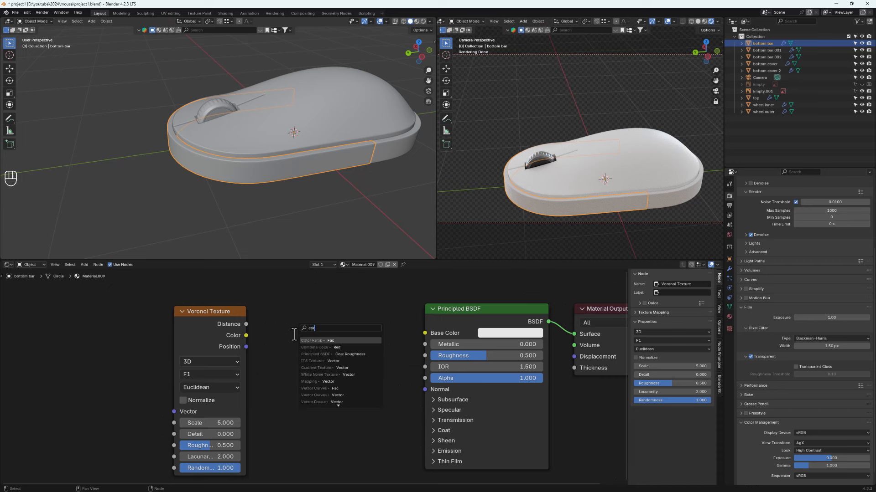
key(BackSpace)
key(BackSpace)
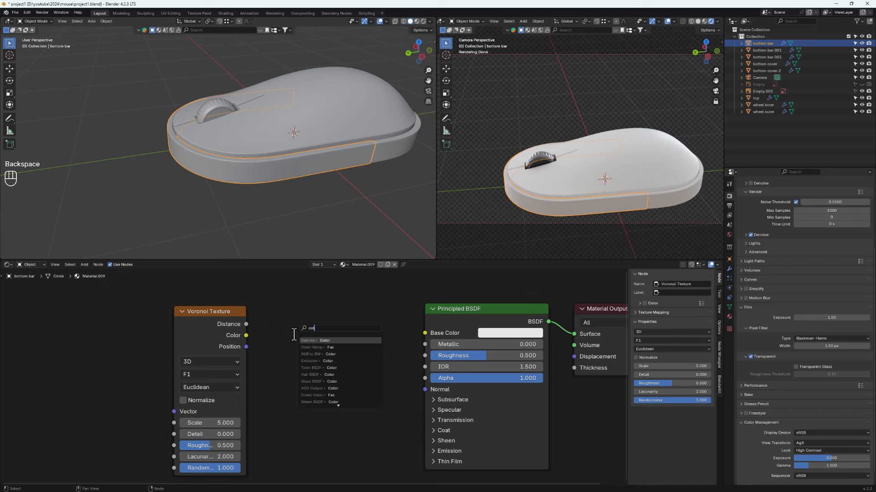
text(lorr)
key(Return)
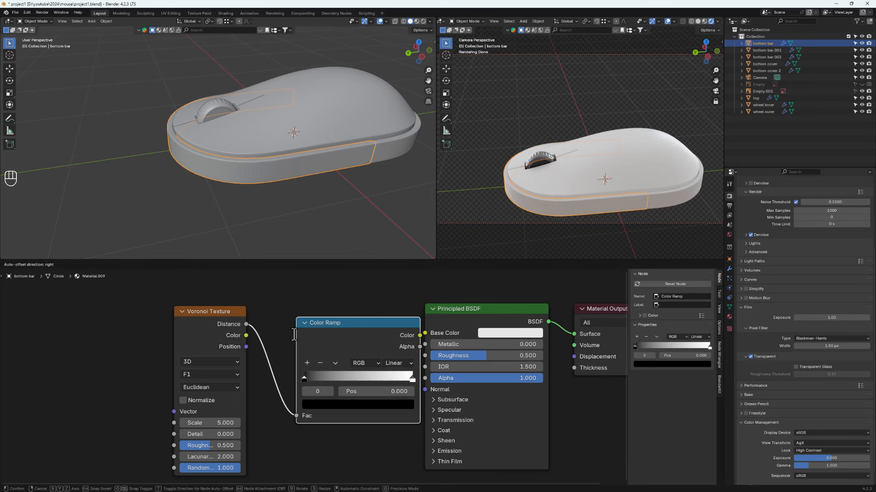
click(266, 338)
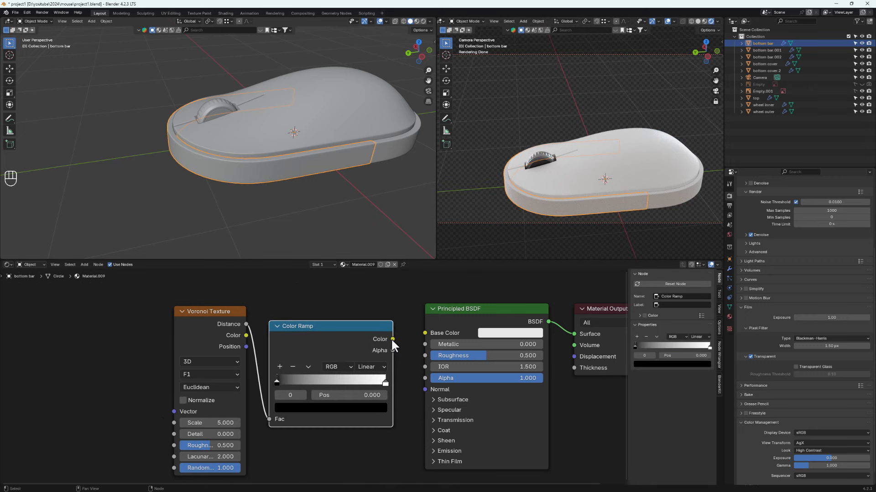
drag(392, 340, 416, 334)
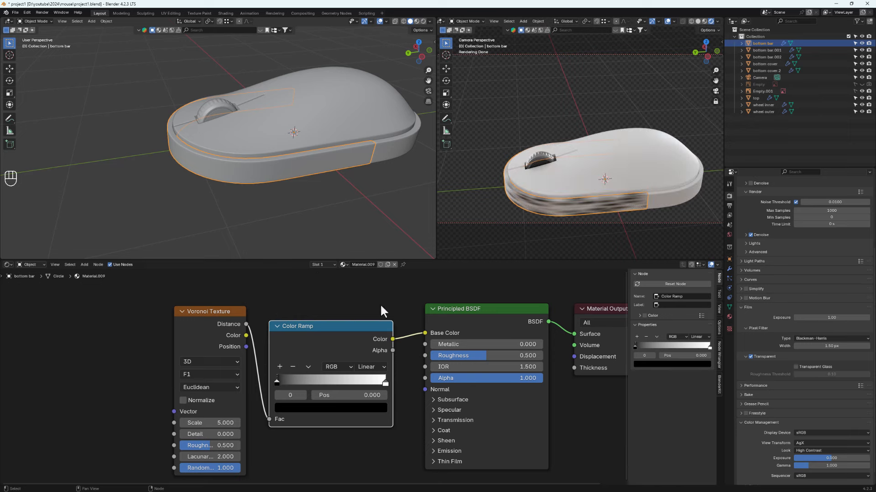
middle_drag(600, 197, 534, 185)
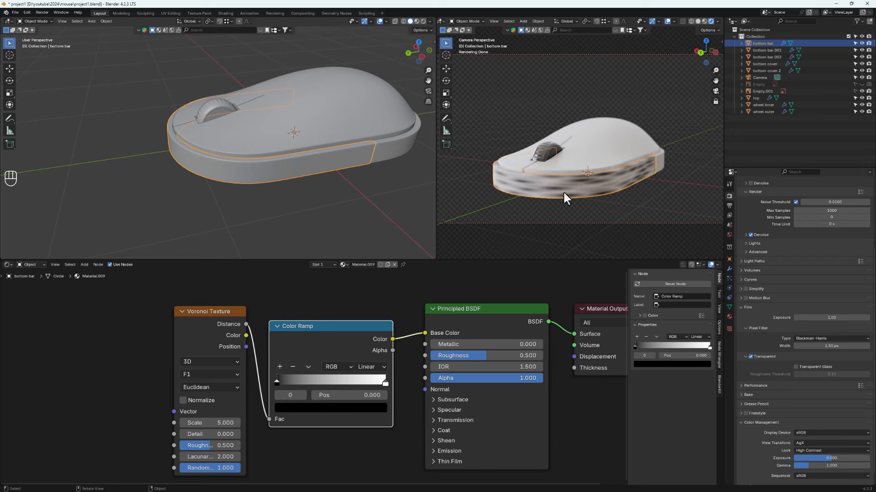
- Add Texture Coordinate and Mapping nodes to the Voronoi Texture and map it with Object coordinates
scroll(282, 333, down, 2)
middle_drag(402, 349, 544, 350)
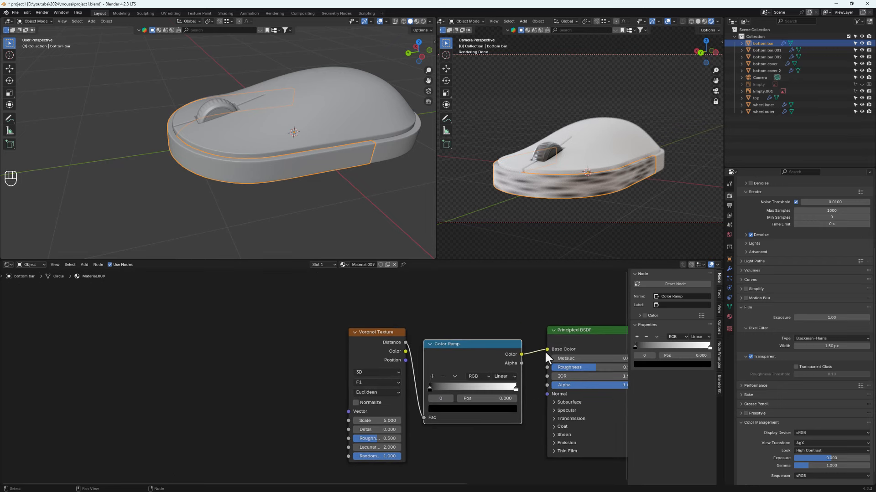
click(387, 331)
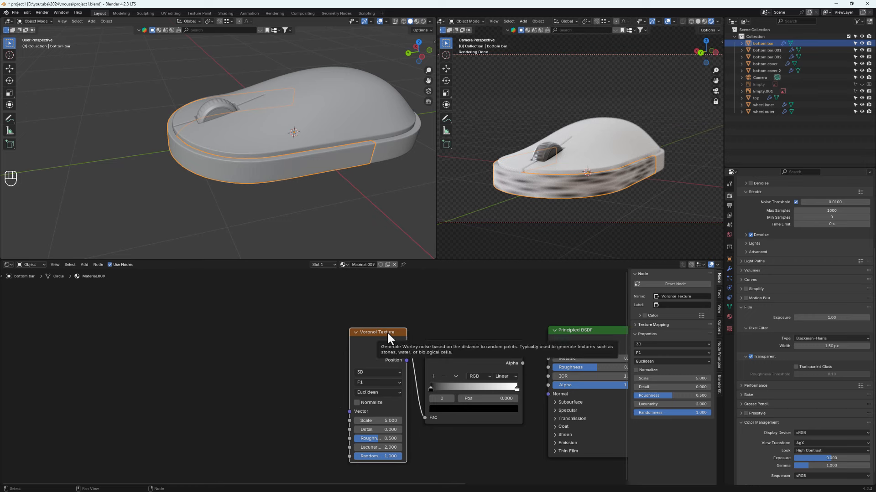
key(ctrl)
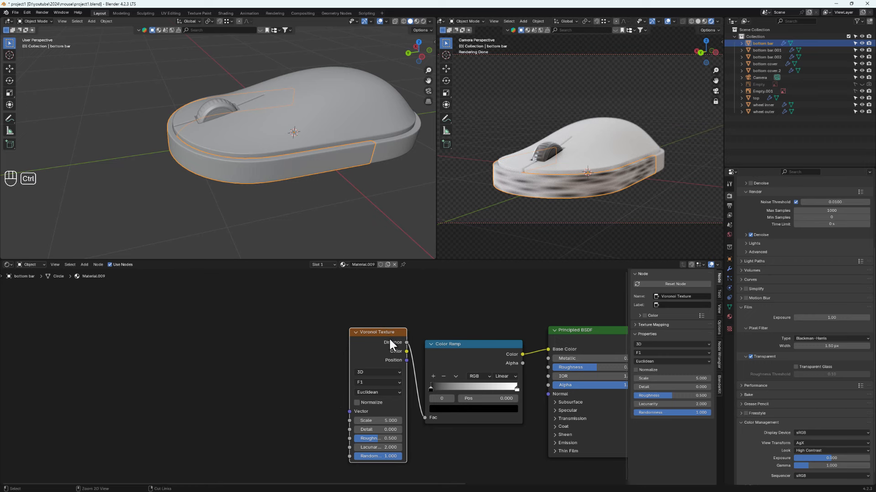
key(ctrl+t)
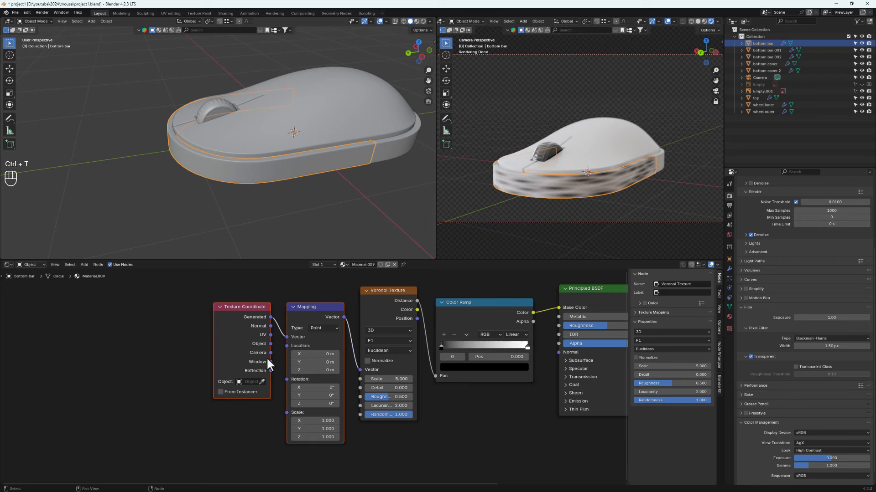
drag(269, 345, 287, 338)
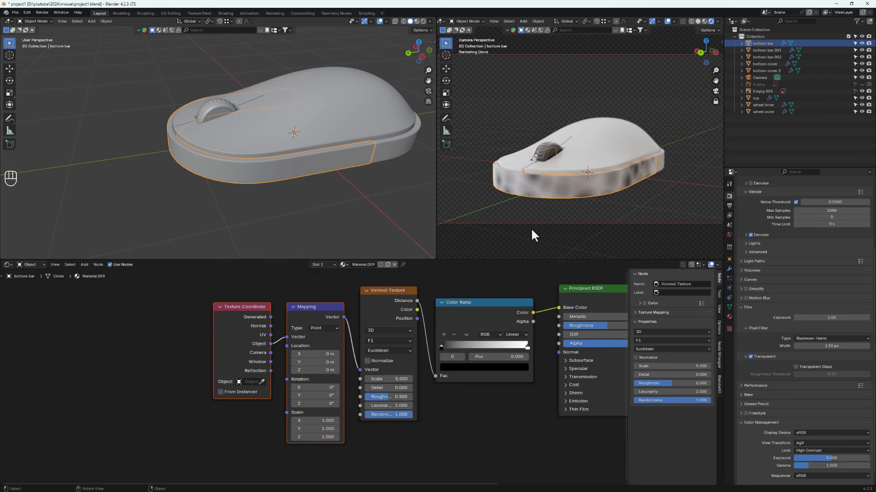
middle_drag(649, 180, 591, 177)
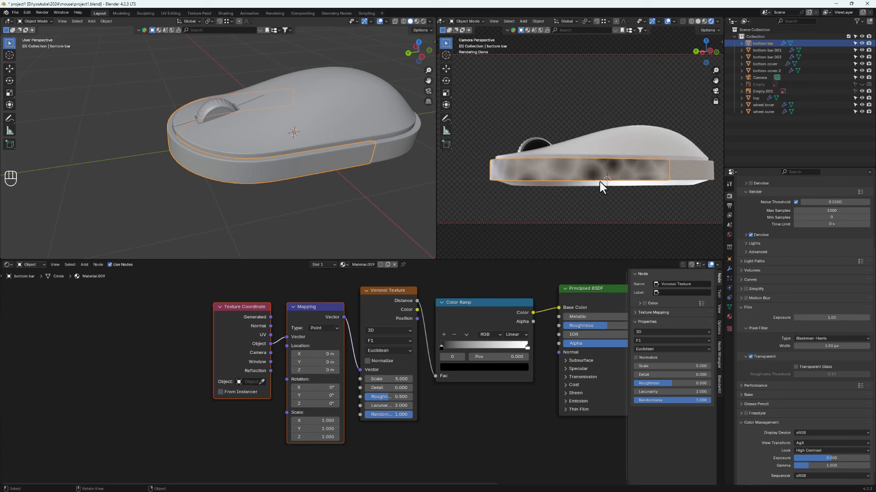
- Move the Texture Coordinate, Mapping and Voronoi nodes together away from the Color Ramp to free space between them
click(309, 306)
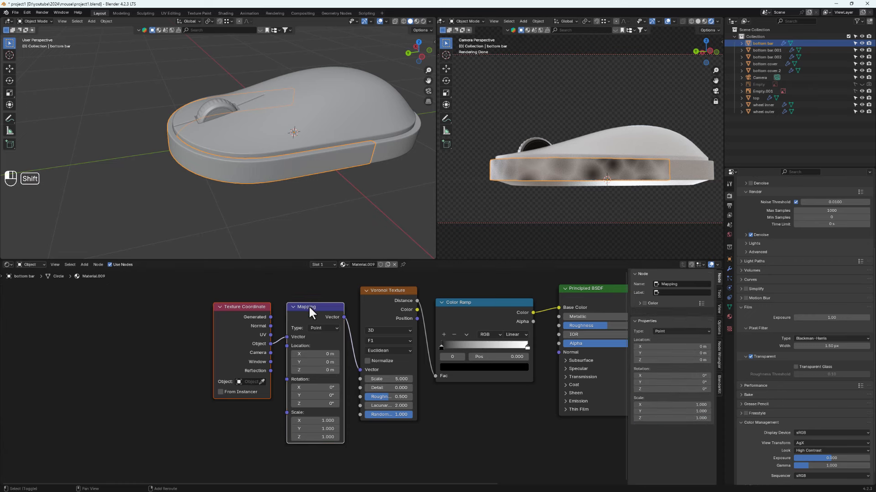
click(384, 291)
drag(385, 289, 292, 291)
scroll(294, 296, up, 1)
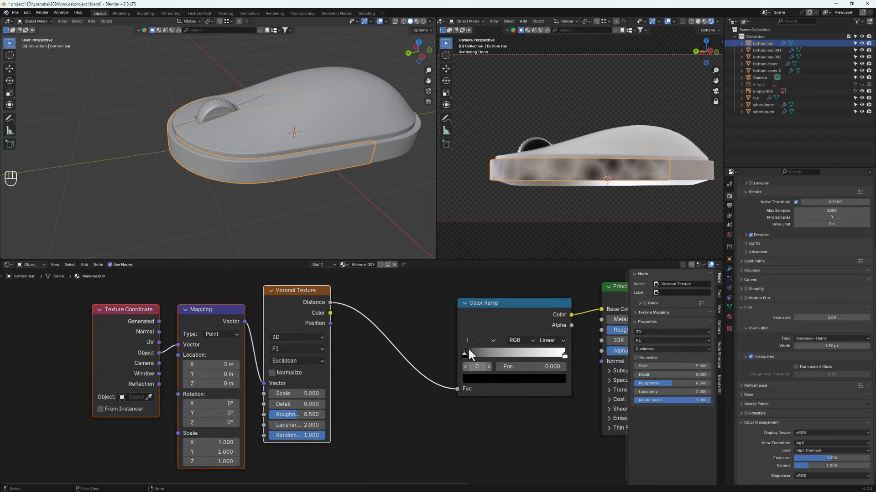
- Set the Voronoi Texture's scale to 42.000 for small speckles on the bottom bar
mouse_move(527, 204)
middle_down()
mouse_move(570, 189)
mouse_move(528, 197)
middle_up()
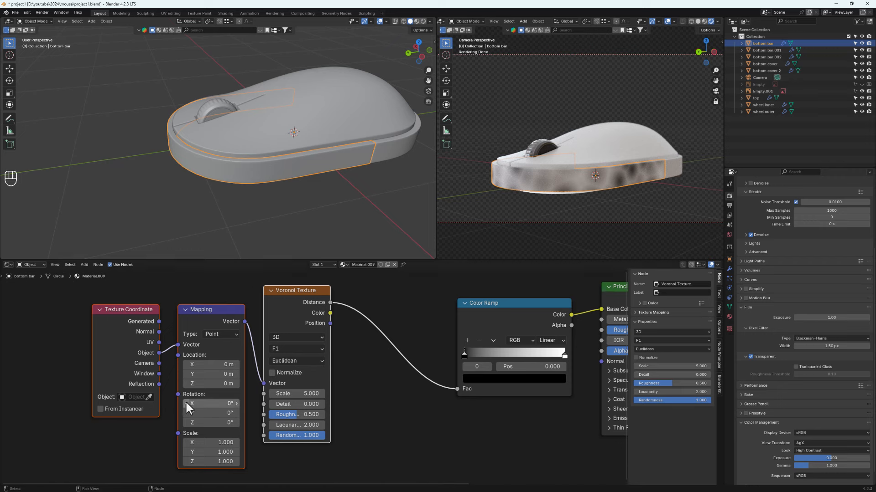
drag(282, 393, 410, 393)
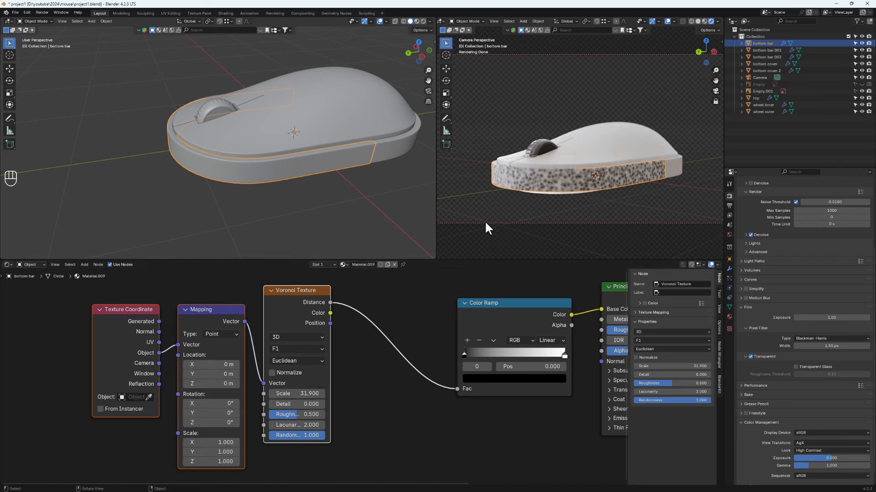
drag(296, 393, 335, 393)
middle_drag(568, 182, 556, 180)
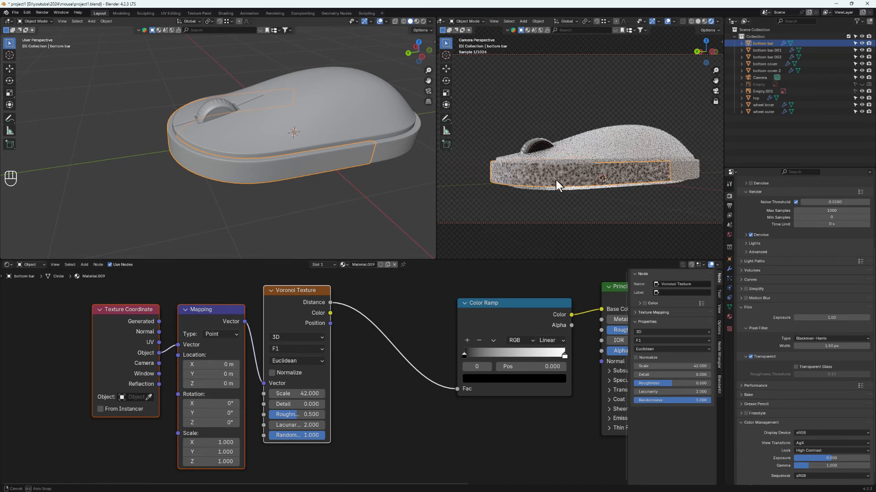
- Sharpen the speckles by moving the Color Ramp's black stop to 0.382 with the white stop just above it
drag(465, 355, 483, 362)
middle_drag(587, 191, 524, 191)
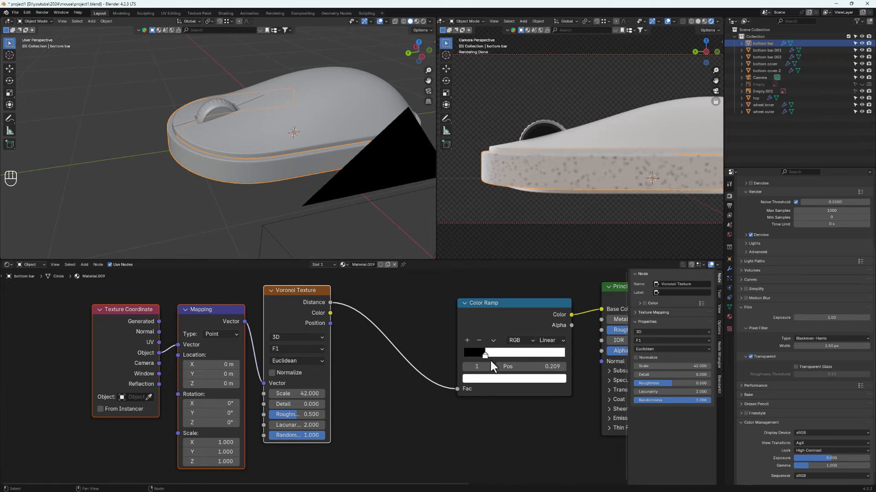
mouse_move(491, 360)
mouse_down()
mouse_move(483, 354)
mouse_move(514, 349)
mouse_move(502, 351)
mouse_up()
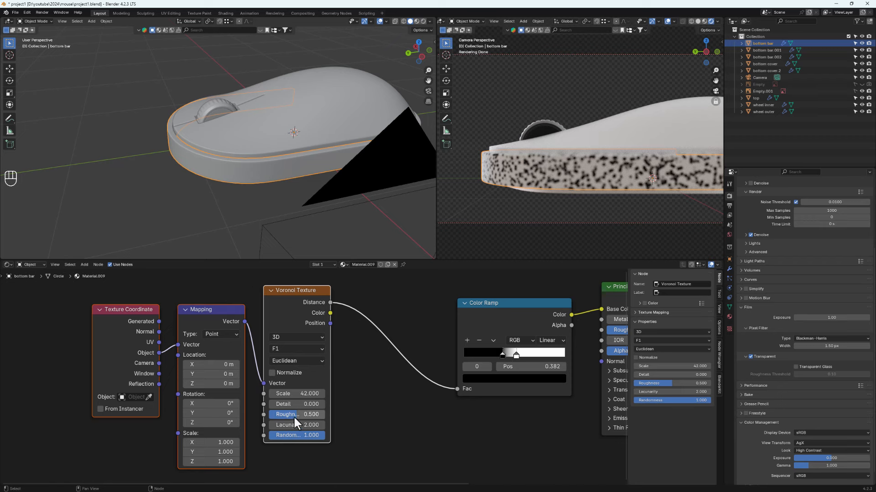
- Set the Voronoi detail to 1.600 and roughness to 0.517, and shift the Color Ramp's black stop to 0.550
drag(294, 415, 310, 404)
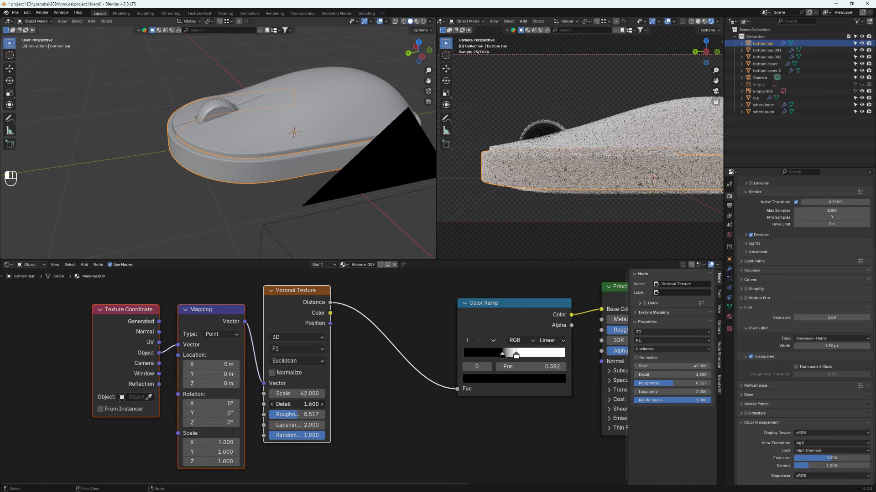
drag(498, 362, 525, 352)
click(514, 355)
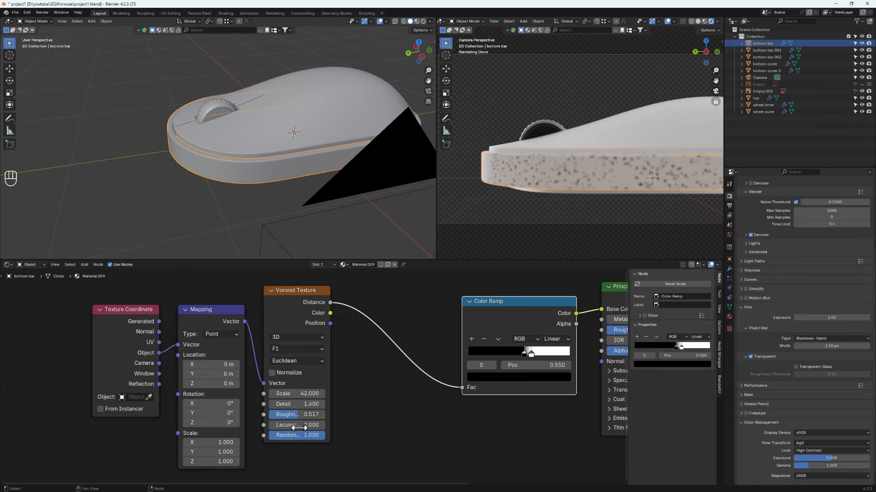
- Set the Voronoi detail to 2.300, roughness to 0.492 and lacunarity to 0.500, and move the Color Ramp's white stop to 0.705
mouse_move(298, 425)
mouse_down()
mouse_move(338, 425)
mouse_move(292, 425)
mouse_move(310, 405)
mouse_move(328, 405)
mouse_move(287, 405)
mouse_move(301, 415)
mouse_move(279, 414)
mouse_move(311, 414)
mouse_move(296, 415)
mouse_up()
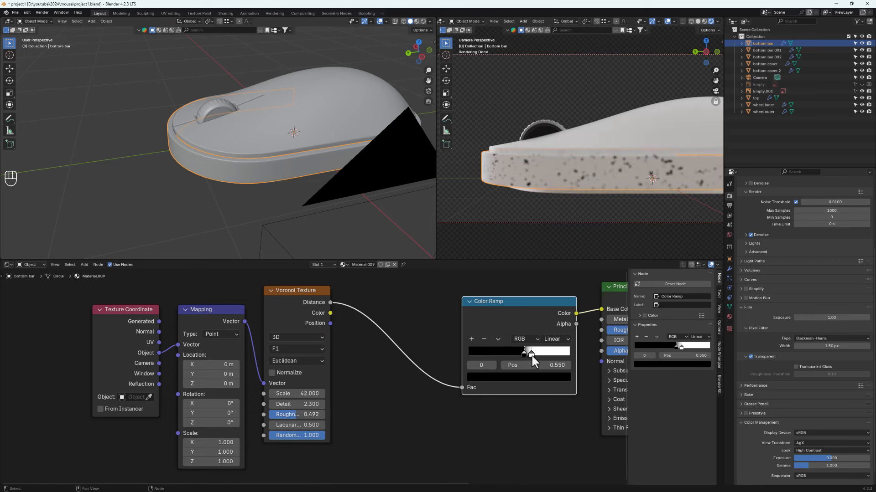
mouse_move(532, 356)
mouse_down()
mouse_move(542, 357)
mouse_move(523, 354)
mouse_move(540, 356)
mouse_up()
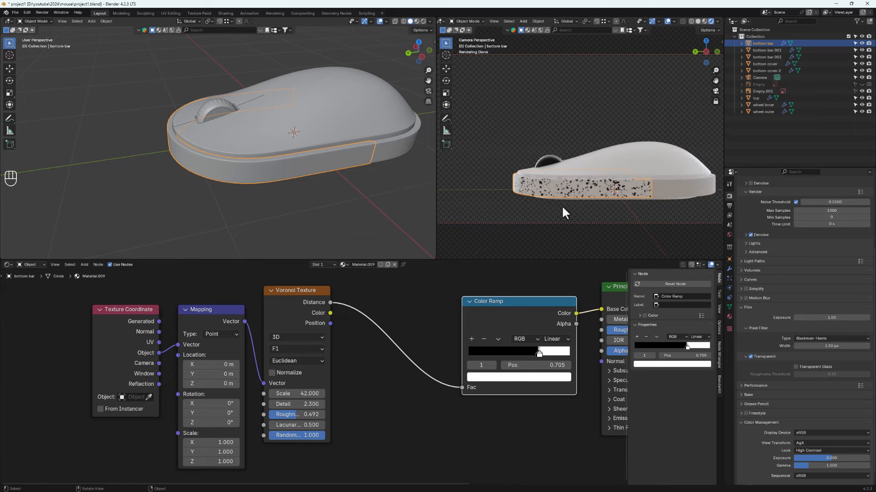
mouse_move(562, 204)
middle_down()
mouse_move(576, 228)
mouse_move(637, 223)
mouse_move(605, 207)
mouse_move(553, 205)
middle_up()
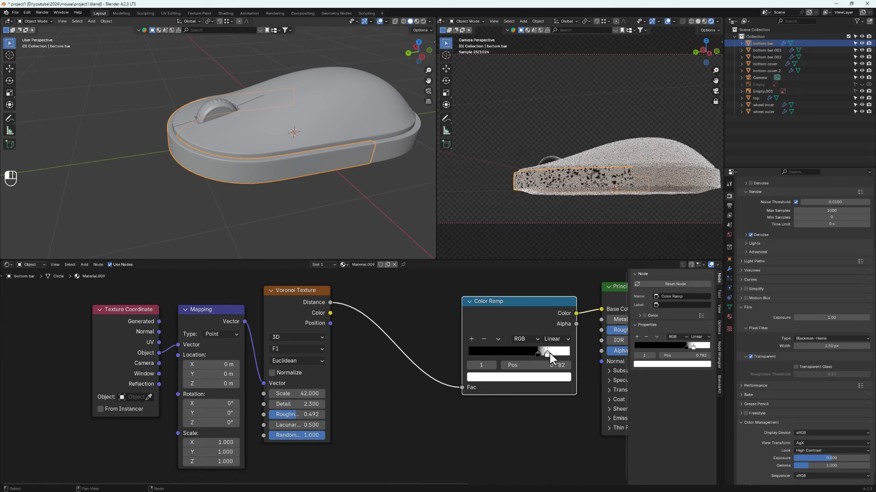
- Move the Color Ramp's black stop to 0.650 and set the Voronoi Texture's scale to 58.800 and detail to 15.000
drag(541, 354, 535, 354)
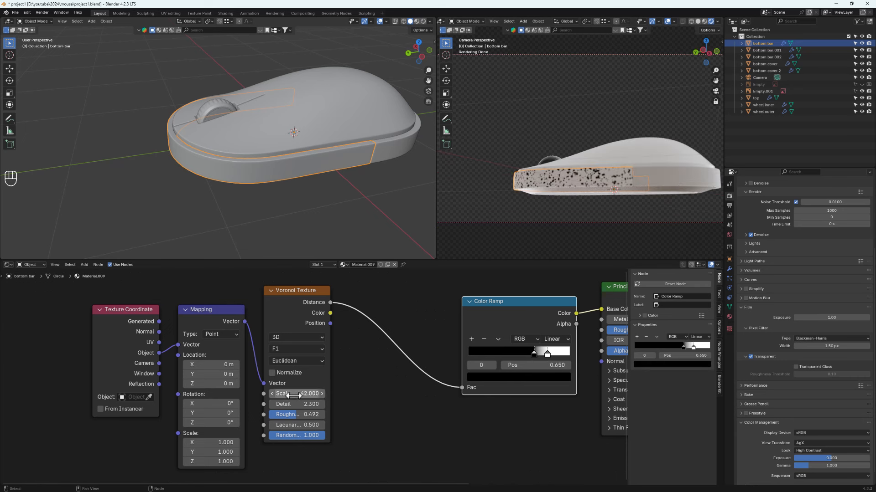
drag(298, 394, 337, 394)
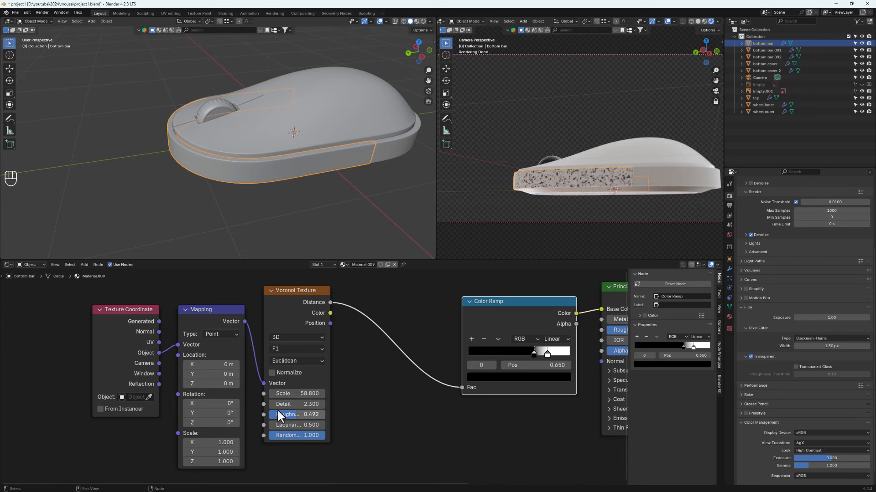
drag(283, 404, 329, 404)
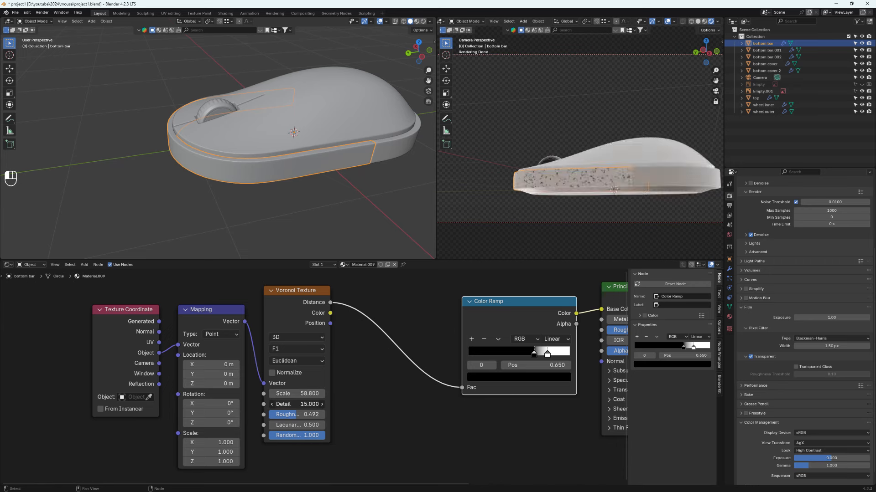
middle_drag(532, 166, 582, 151)
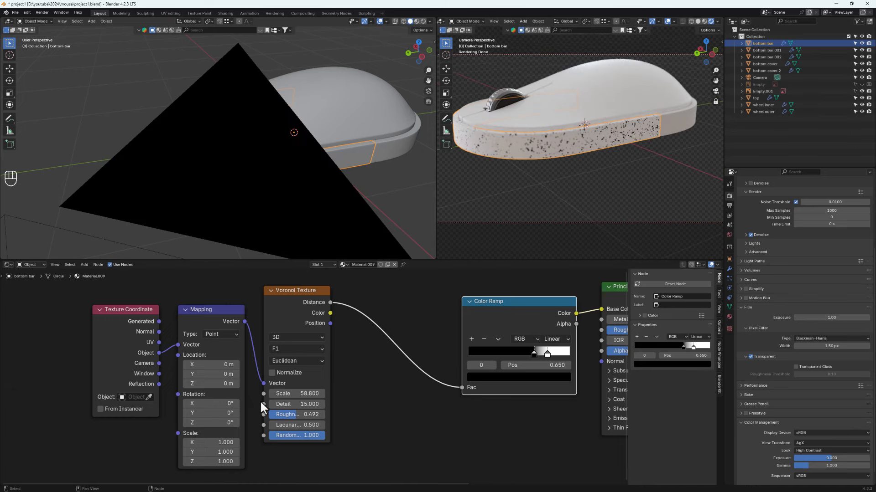
- Set the Voronoi roughness to 0.558, move the Color Ramp's black stop to 0.868 with white just above, and place the ramp node nearer the Voronoi node
drag(292, 420, 302, 420)
middle_drag(635, 162, 490, 198)
drag(547, 358, 574, 354)
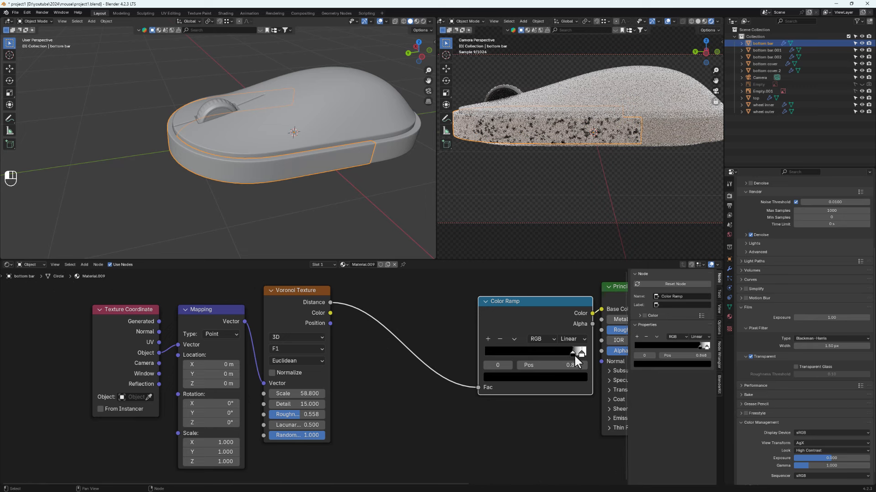
drag(543, 321, 482, 310)
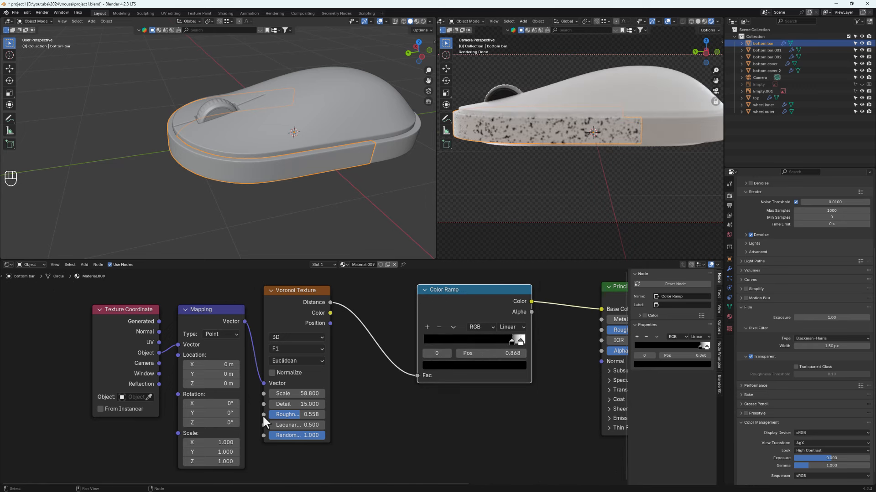
- Set the Voronoi Texture's detail to 7.800, roughness to 0.625, lacunarity to 0.700 and randomness to 0.892
mouse_move(294, 426)
mouse_down()
mouse_move(319, 426)
mouse_move(299, 437)
mouse_up()
mouse_move(301, 404)
mouse_down()
mouse_move(285, 405)
mouse_move(301, 415)
mouse_up()
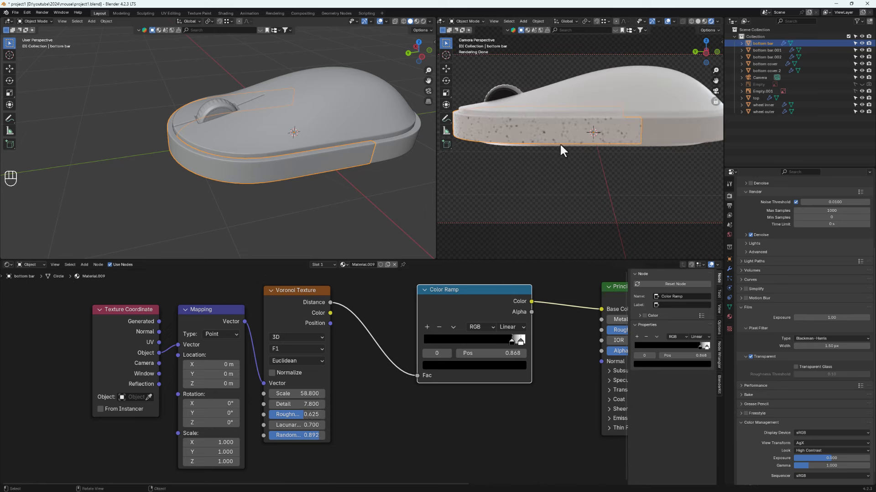
middle_drag(533, 150, 542, 107)
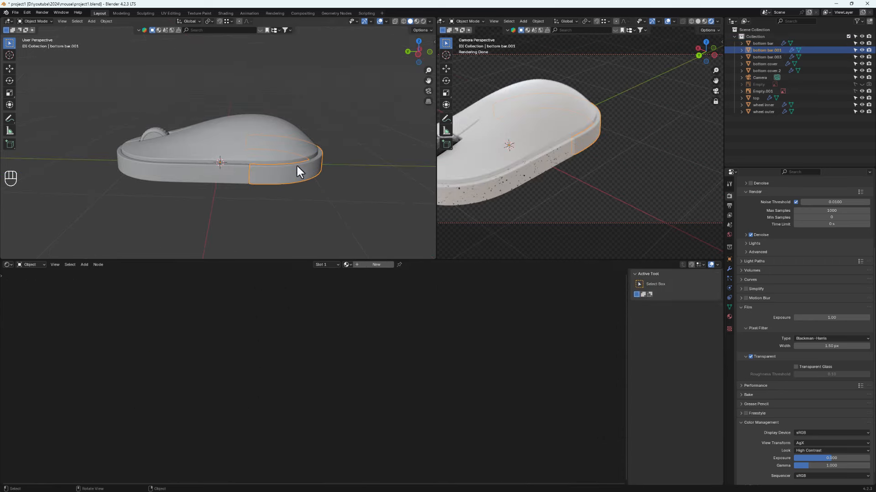
- Check the rear section of the bottom bar in the reference render untitled.png, then close the image
scroll(278, 183, up, 2)
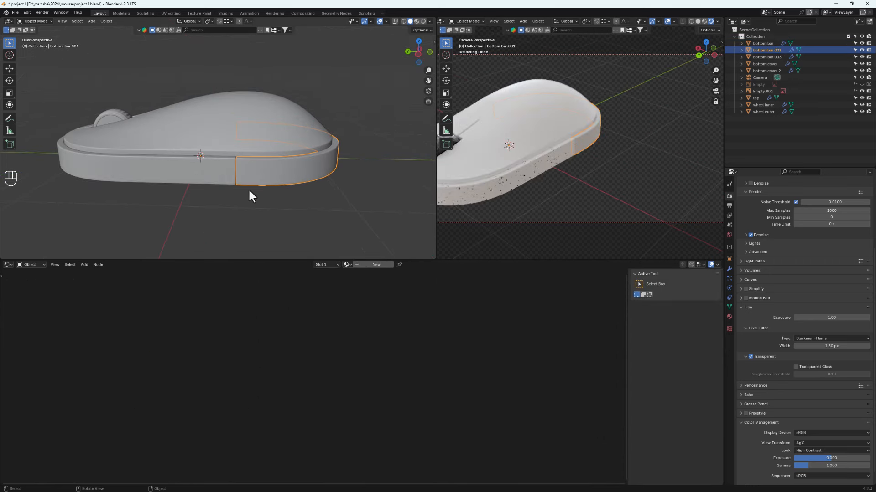
key(alt+Tab)
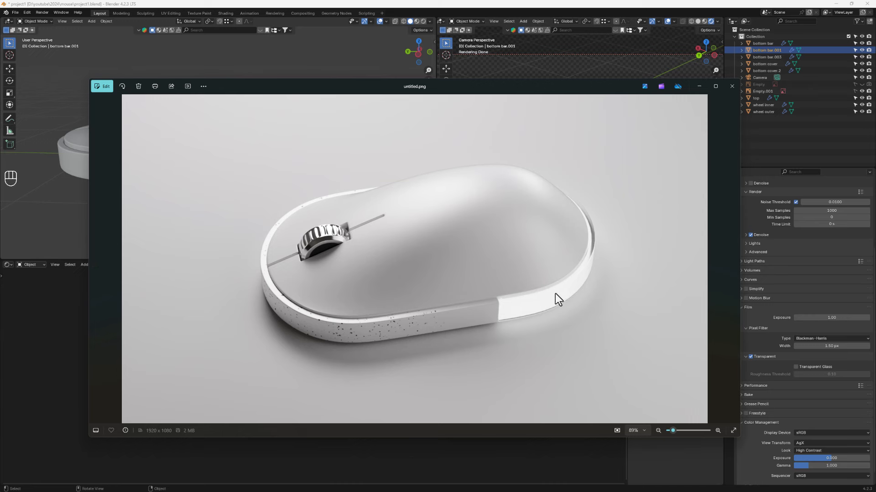
click(732, 86)
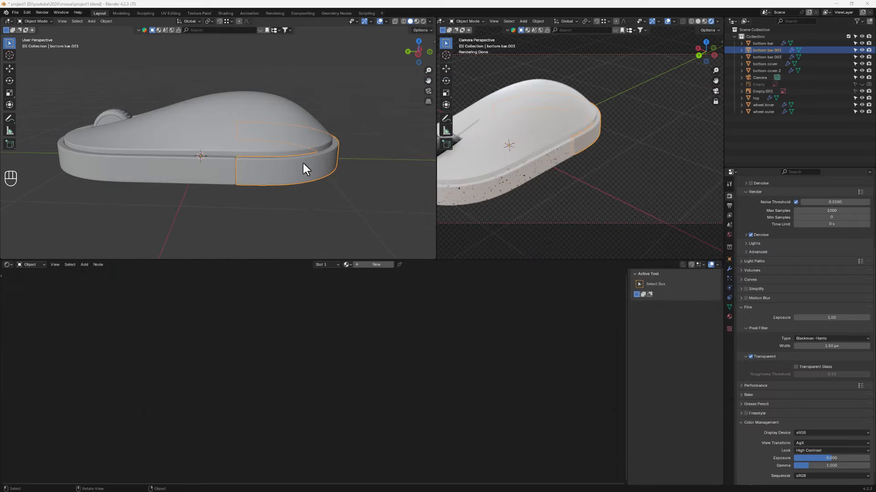
- Isolate bottom bar.001 in local view and select the full strip of faces along its inner side in Edit Mode
scroll(310, 163, up, 3)
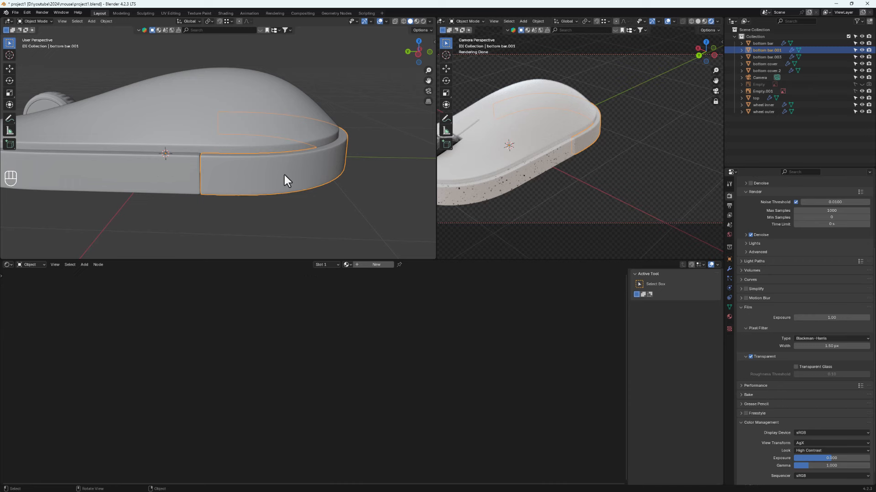
key(KP_Divide)
middle_drag(270, 172, 303, 154)
key(Tab)
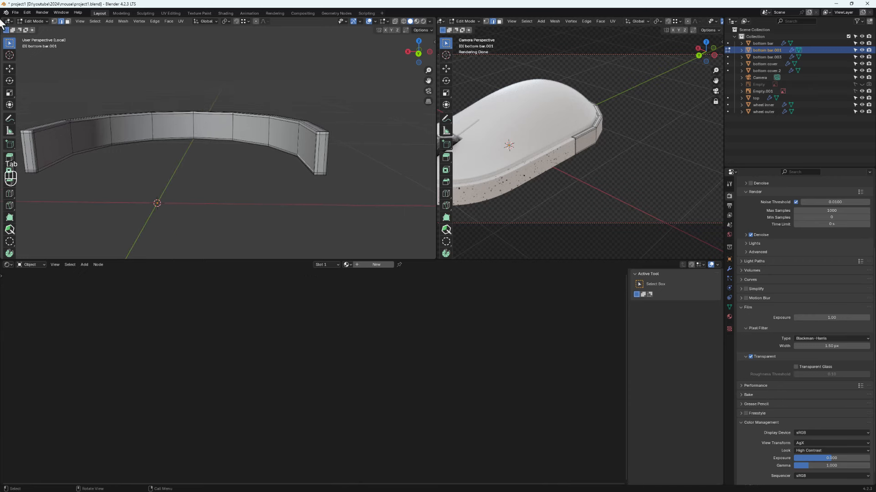
click(68, 22)
shift+middle_drag(180, 121, 288, 135)
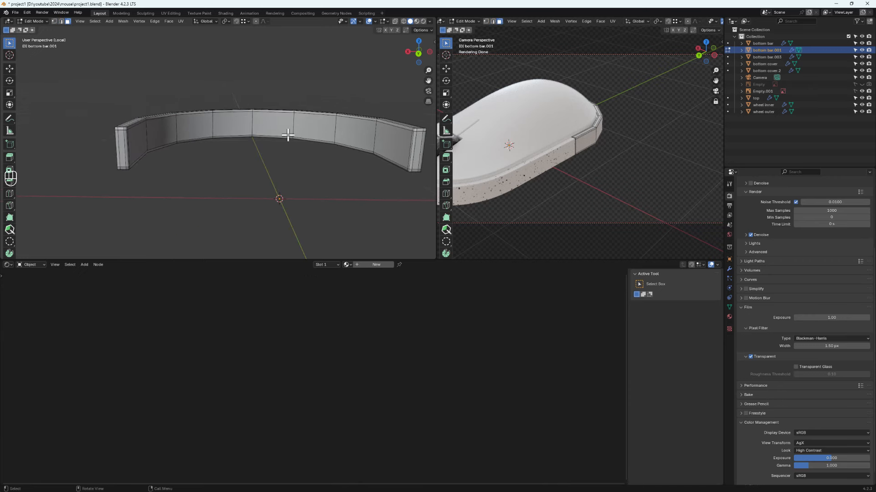
middle_drag(403, 140, 246, 132)
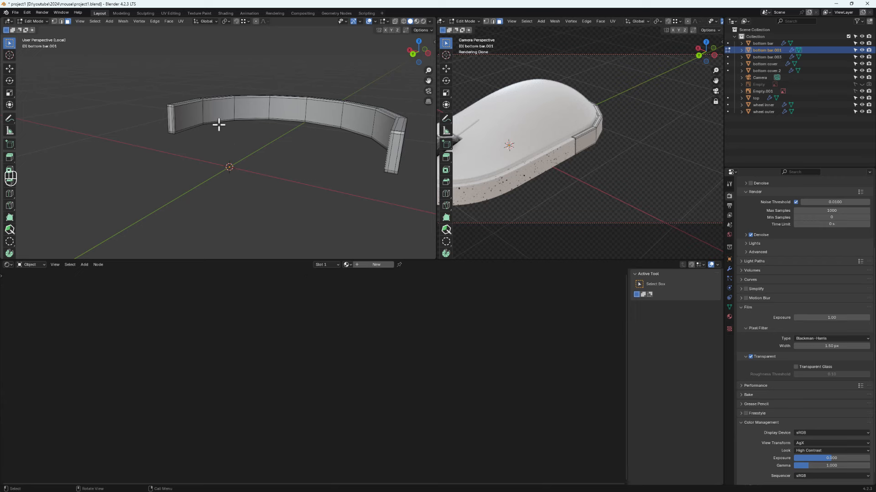
ctrl+click(190, 114)
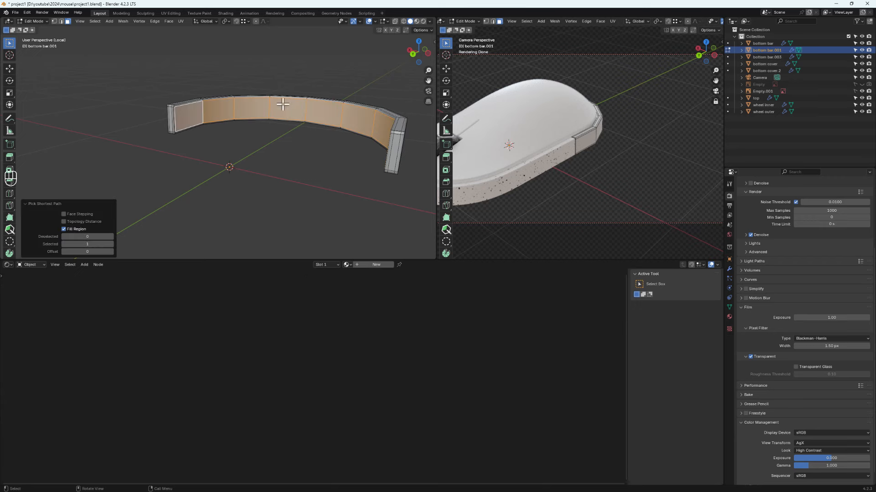
- Duplicate the selected inner faces in place and separate the copy into its own object
key(shift+d)
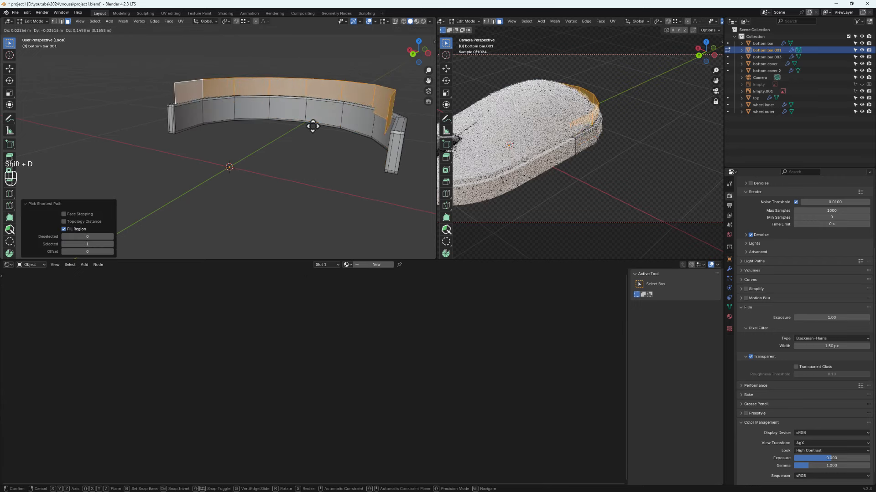
right_click(313, 127)
key(p)
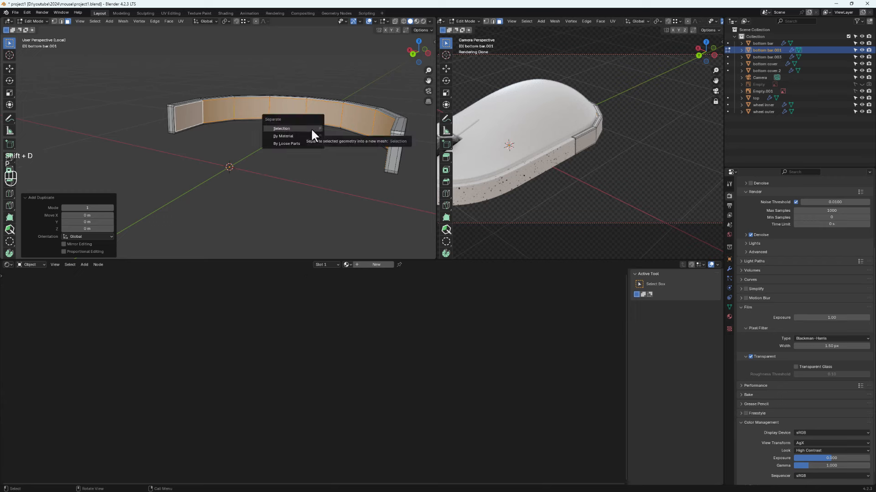
click(312, 130)
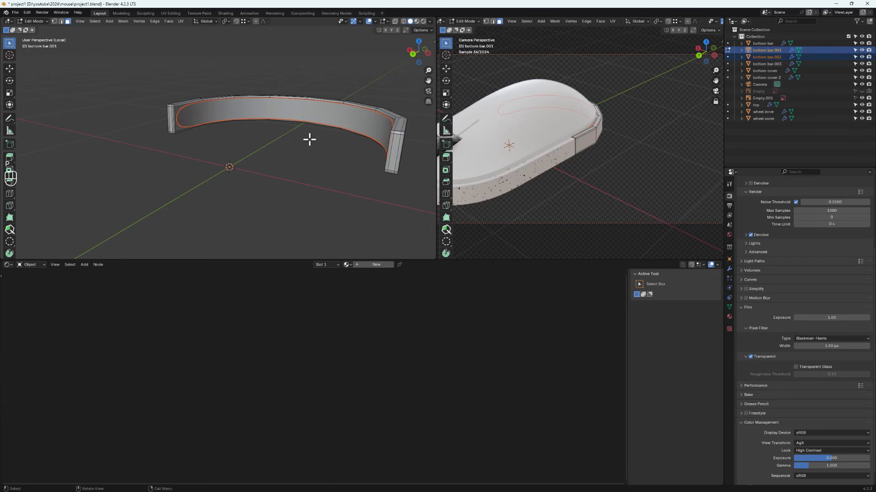
- Leave Edit Mode, select the separated inner strip and isolate it alone in local view
middle_drag(310, 138, 309, 156)
key(Tab)
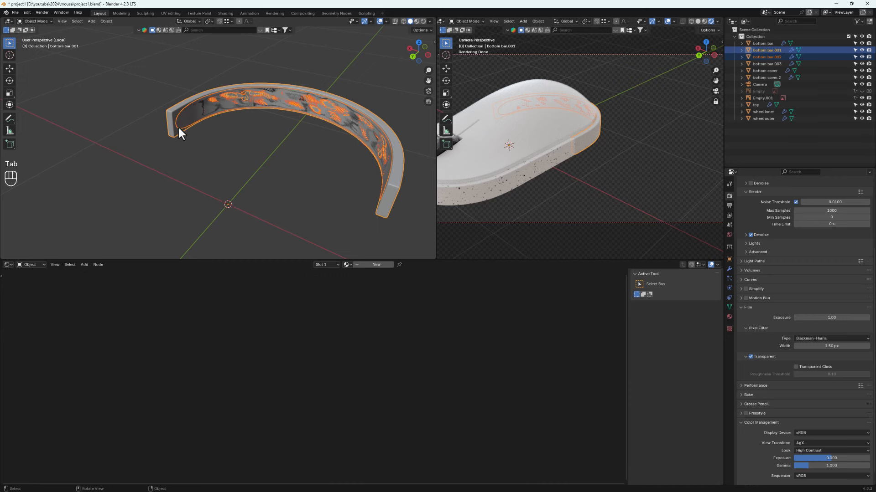
click(184, 119)
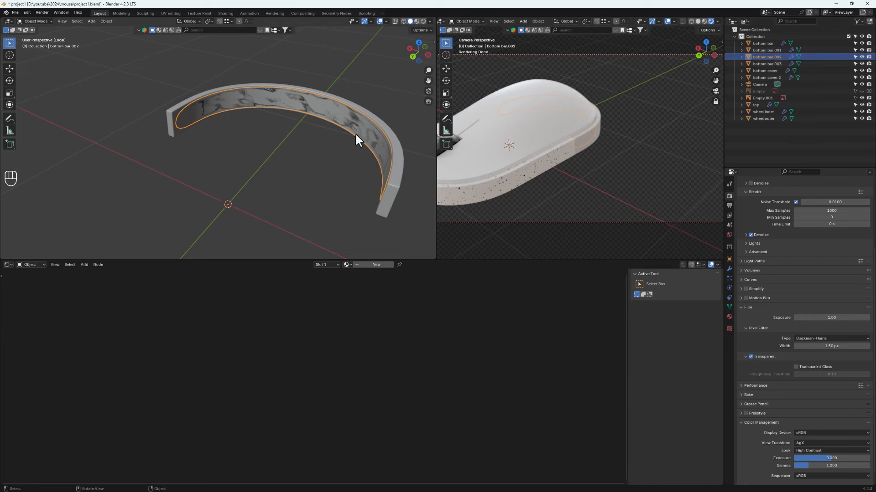
key(KP_Divide)
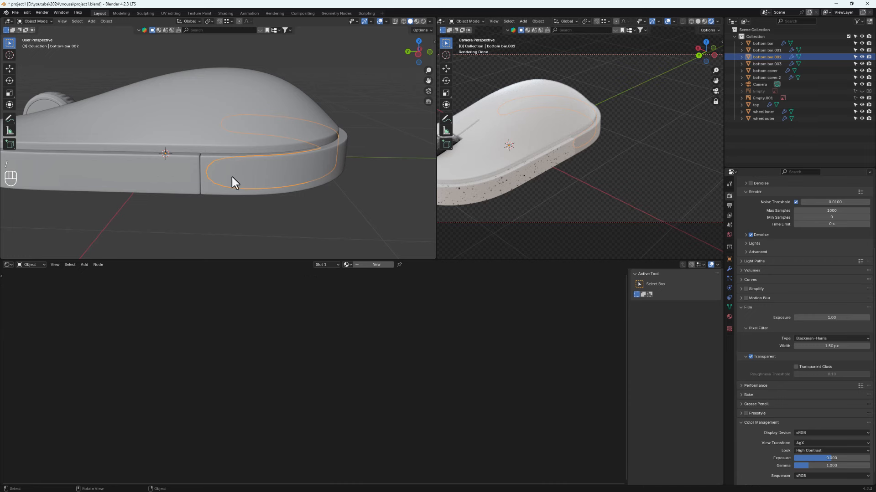
key(KP_Divide)
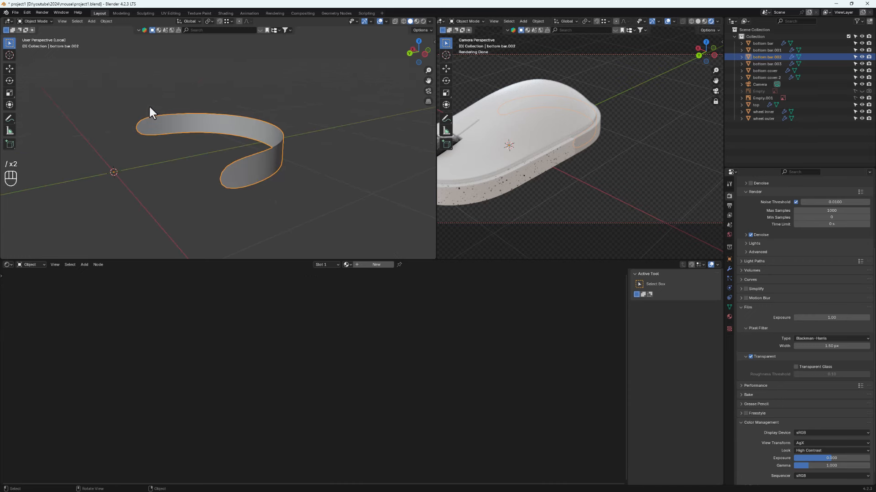
- Add a centred lengthwise loop cut to the strip and bevel it 0.0711 m with 2 segments, bringing edge loops close to both long borders
key(Tab)
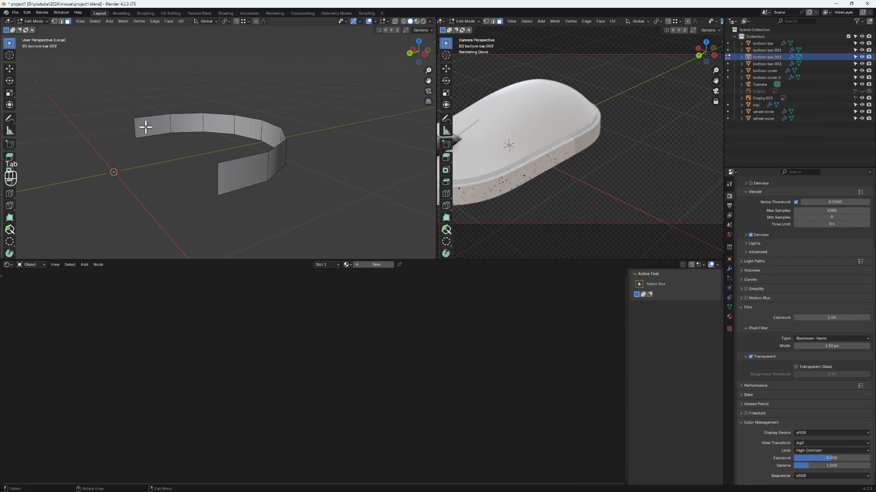
scroll(146, 127, up, 2)
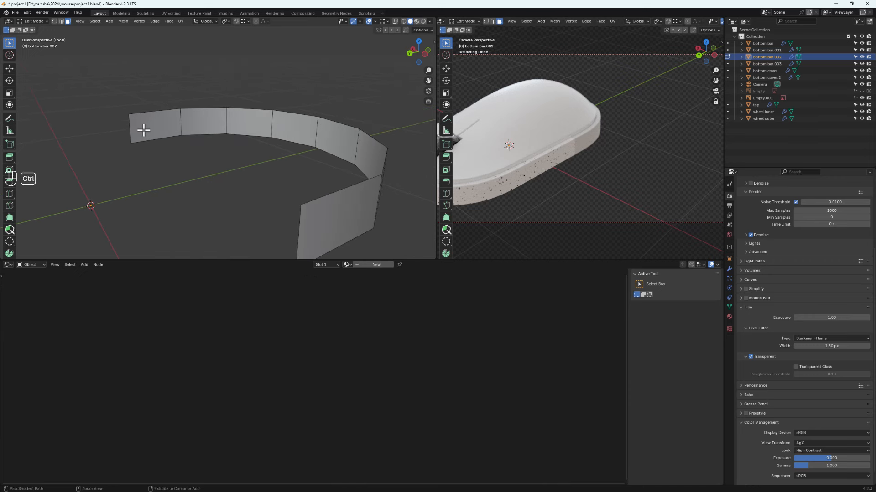
key(ctrl+r)
click(137, 131)
right_click(137, 130)
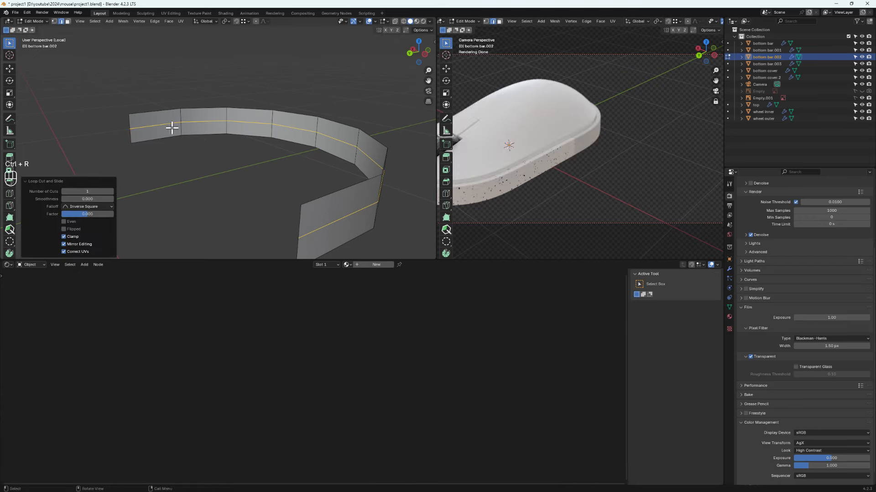
key(ctrl+b)
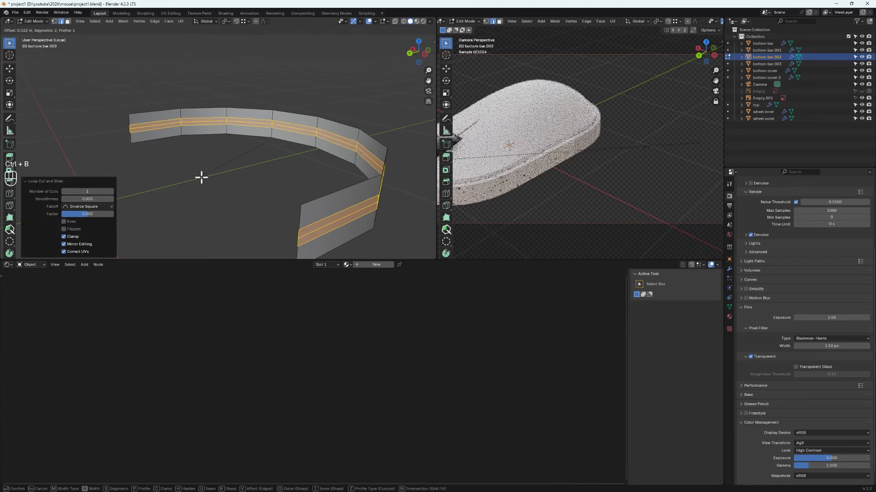
click(200, 194)
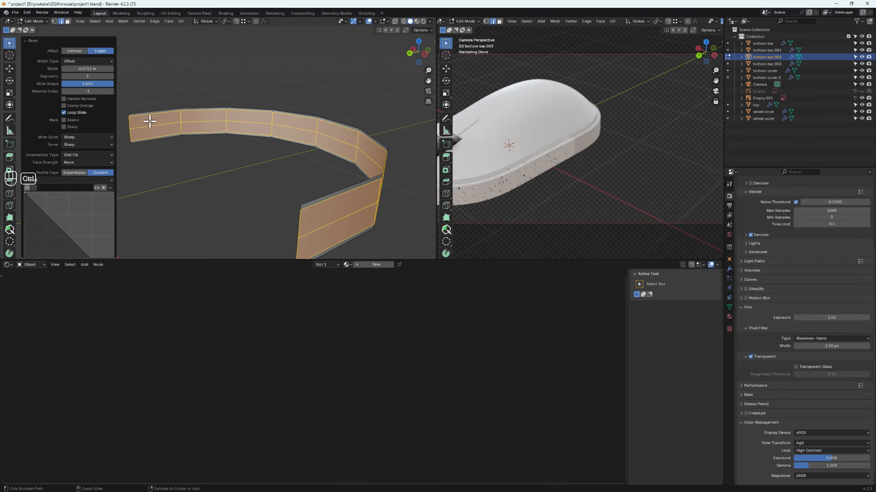
- Add a crosswise edge loop at one end of the strip, slid close to the end with factor -0.915
key(ctrl+r)
click(135, 129)
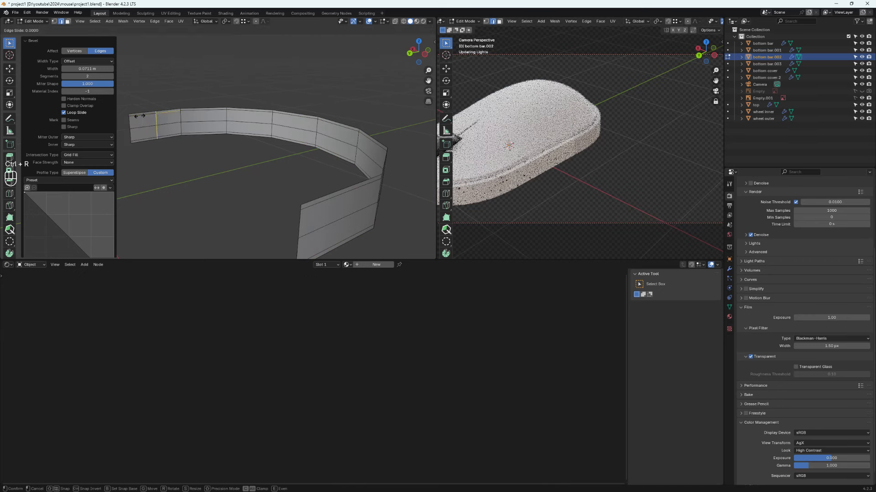
click(124, 140)
key(ctrl+r)
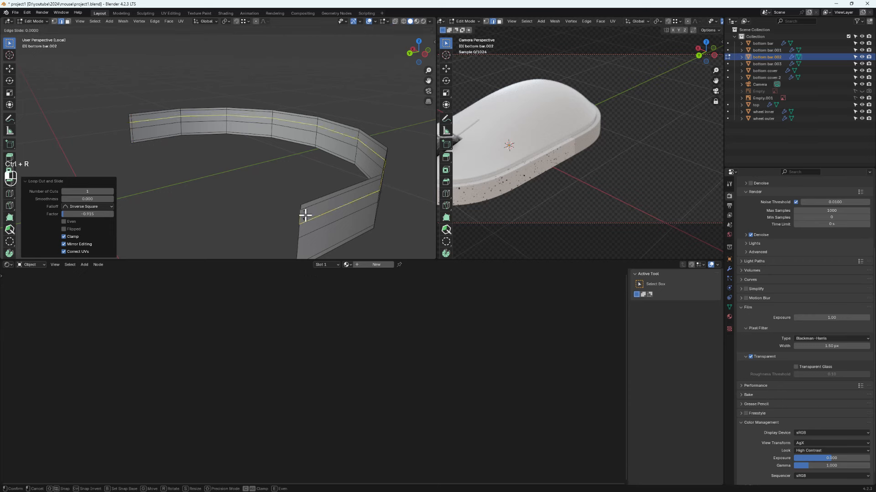
click(307, 213)
key(ctrl+z)
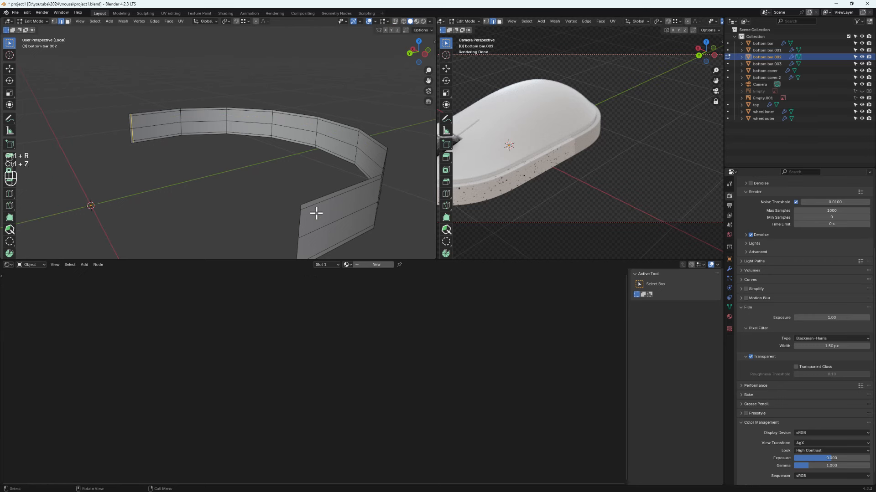
- Add a crosswise edge loop close to the strip's opposite end and view the squared-off shape in Object Mode before resuming mesh editing
key(ctrl+r)
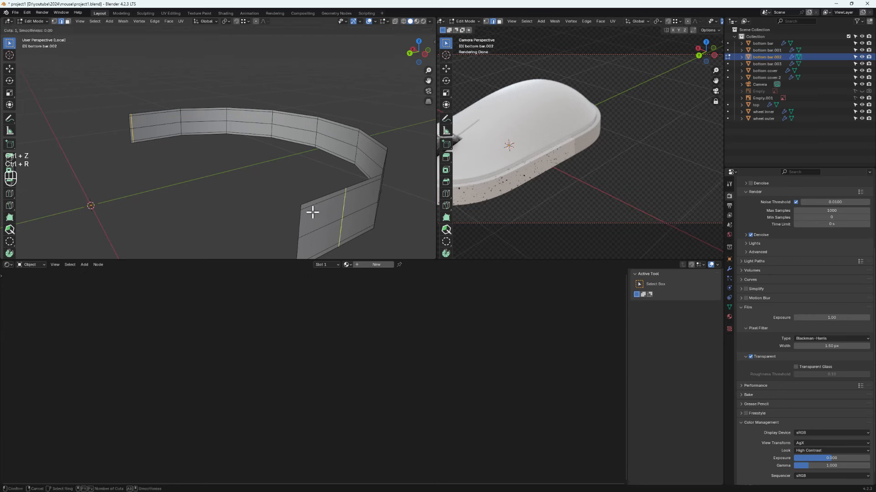
key(Tab)
scroll(282, 210, down, 4)
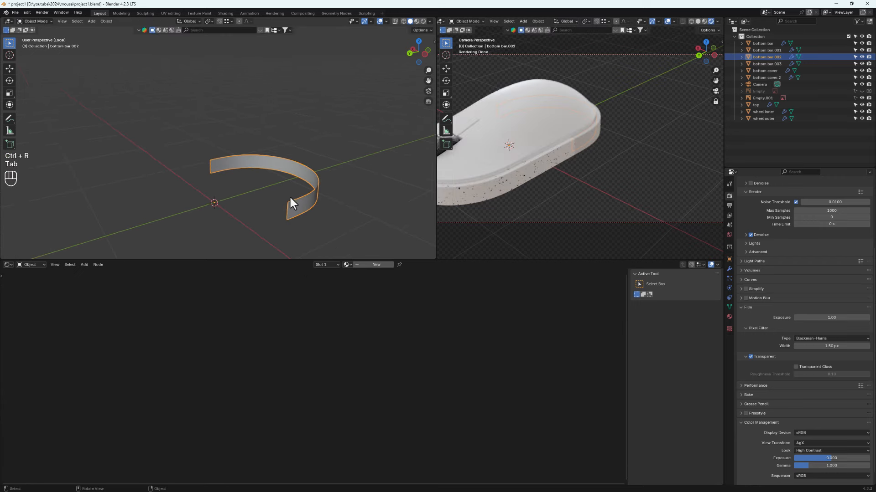
middle_drag(269, 189, 233, 178)
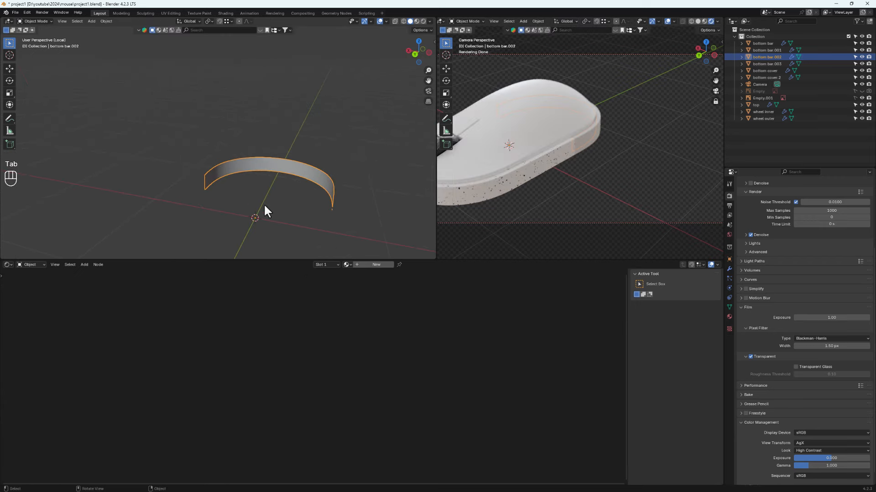
key(Tab)
scroll(289, 186, up, 3)
scroll(324, 174, down, 3)
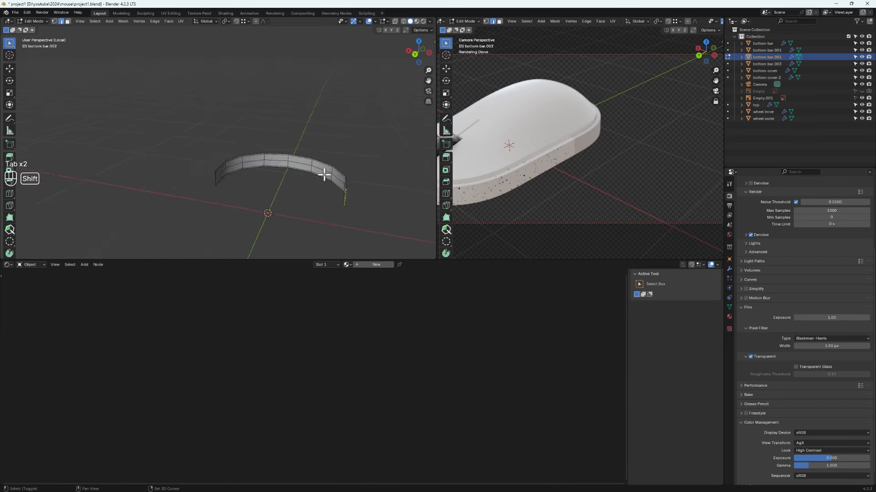
- Extrude all of the strip's faces along their normals by about -0.036 m to give it thickness, and return to Object Mode
key(shift+a)
key(a)
middle_drag(328, 196, 301, 203)
key(alt+e)
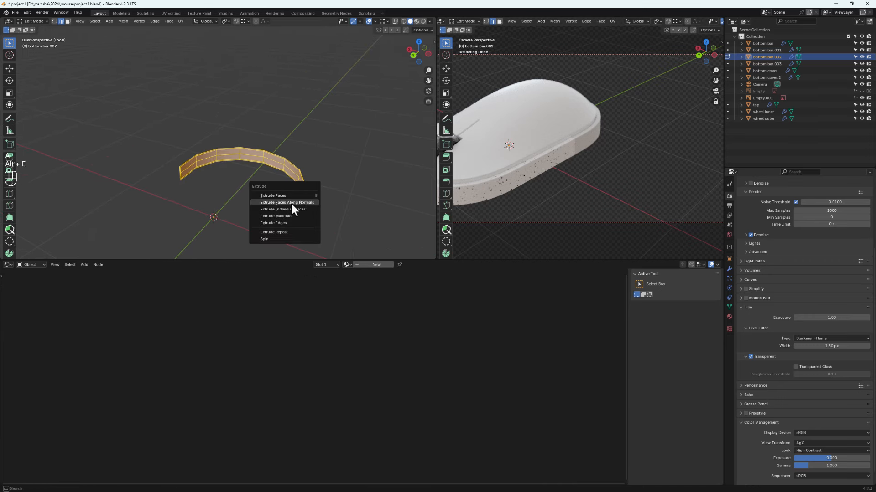
click(292, 204)
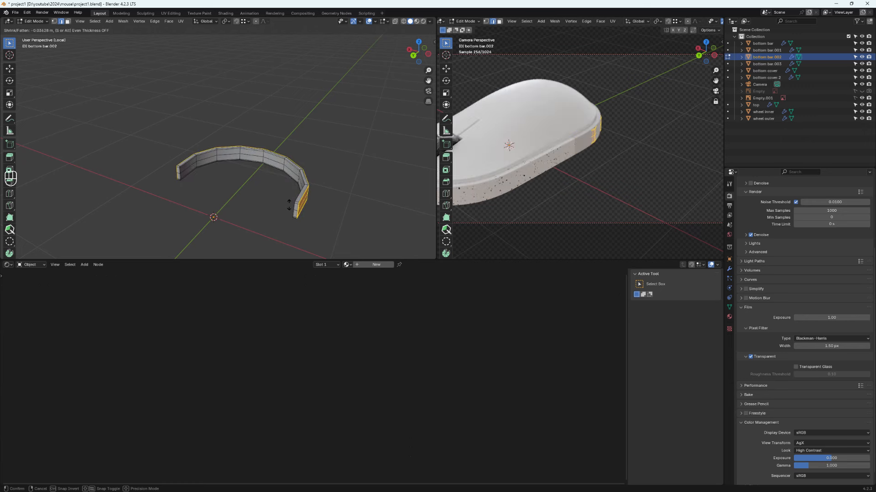
click(292, 205)
key(Tab)
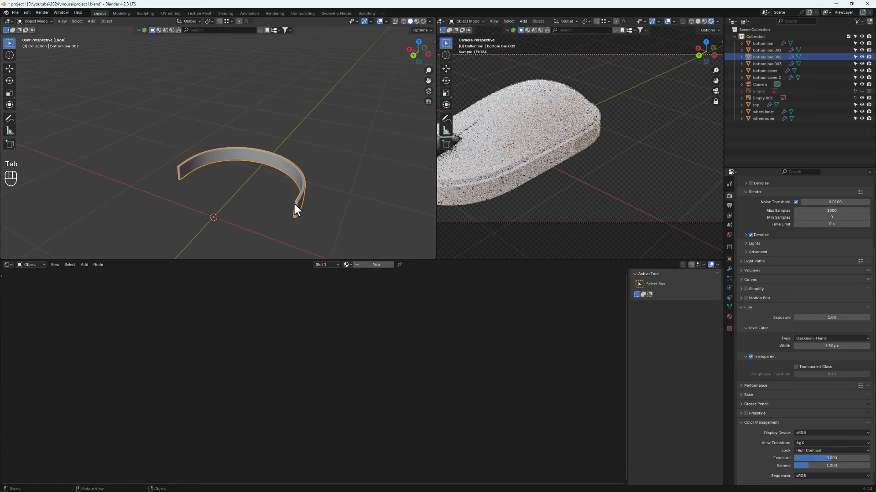
- Check the strip with the Face Orientation overlay, recalculate its normals to the outside, and turn the overlay off again
middle_drag(325, 191, 286, 173)
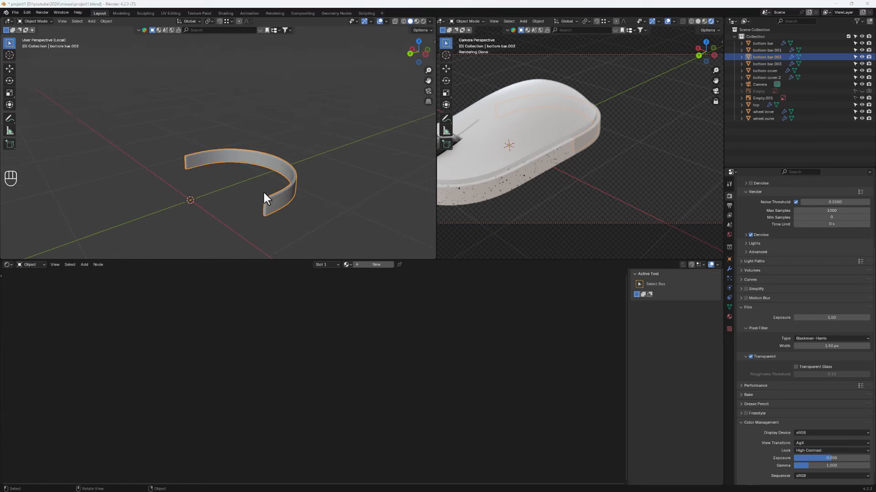
click(385, 21)
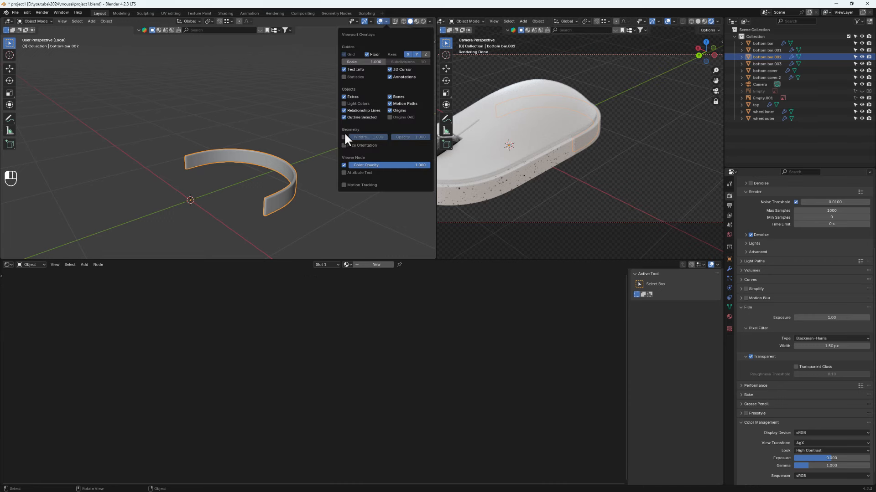
click(344, 145)
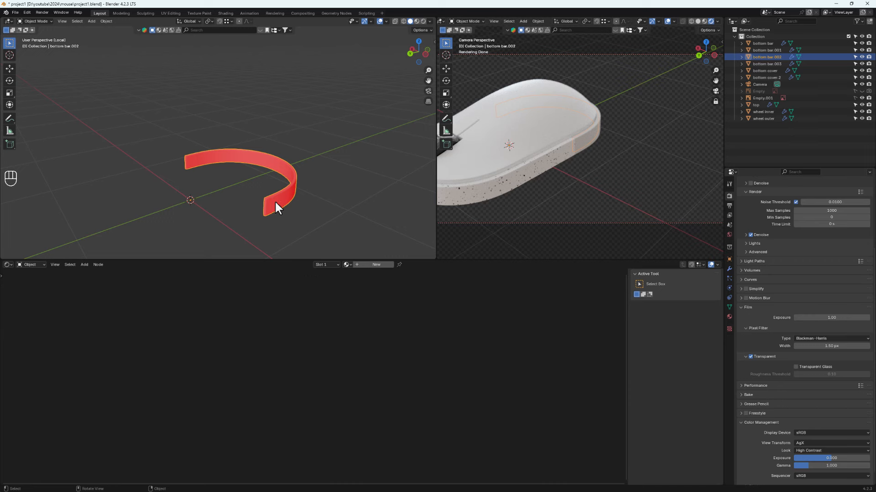
key(Tab)
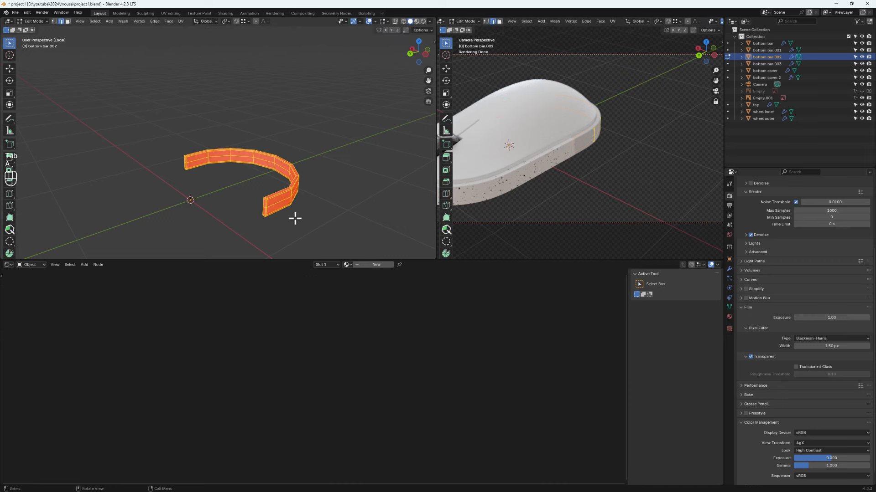
key(shift)
key(shift+n)
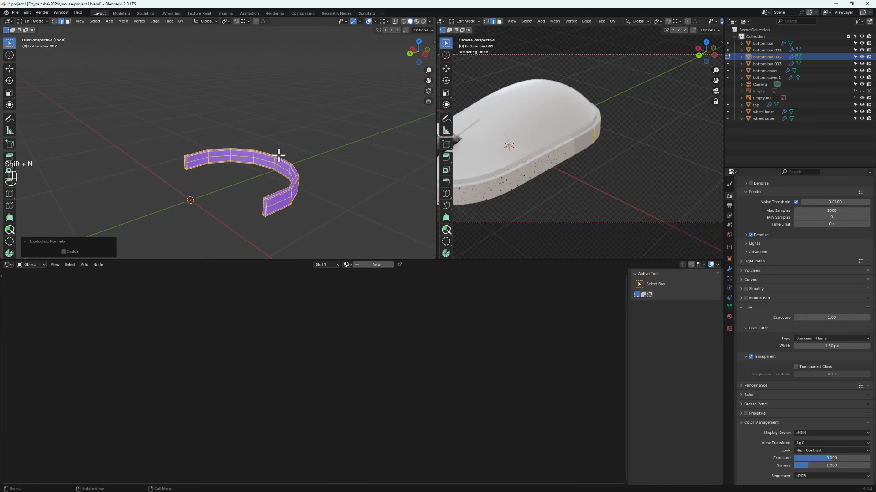
click(375, 21)
click(332, 150)
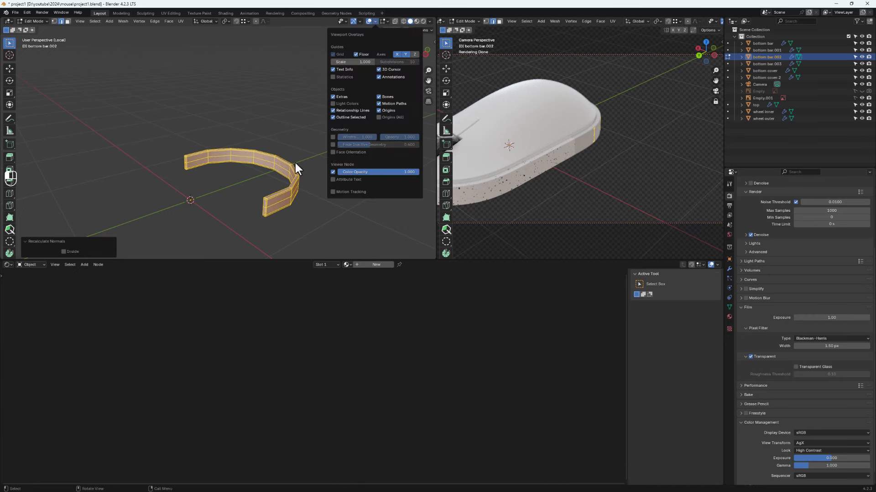
- Leave the strip's local view and mesh editing, and isolate it together with the rear bottom bar in a new local view
key(KP_Divide)
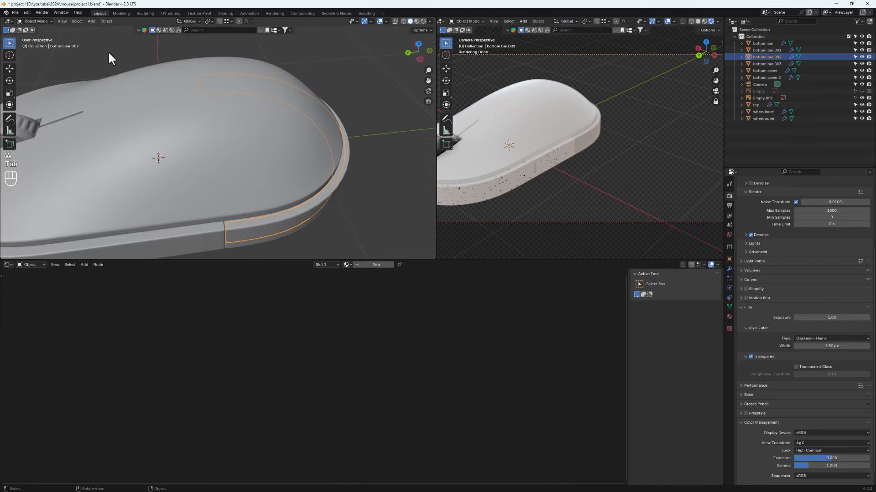
key(Tab)
scroll(261, 190, down, 3)
mouse_move(262, 190)
middle_down()
mouse_move(253, 163)
mouse_move(263, 178)
middle_up()
click(263, 178)
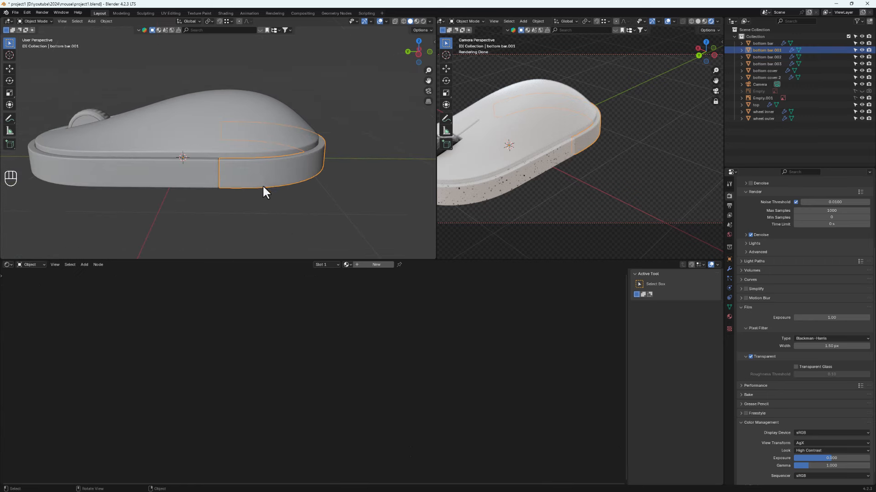
shift+click(766, 56)
key(slash)
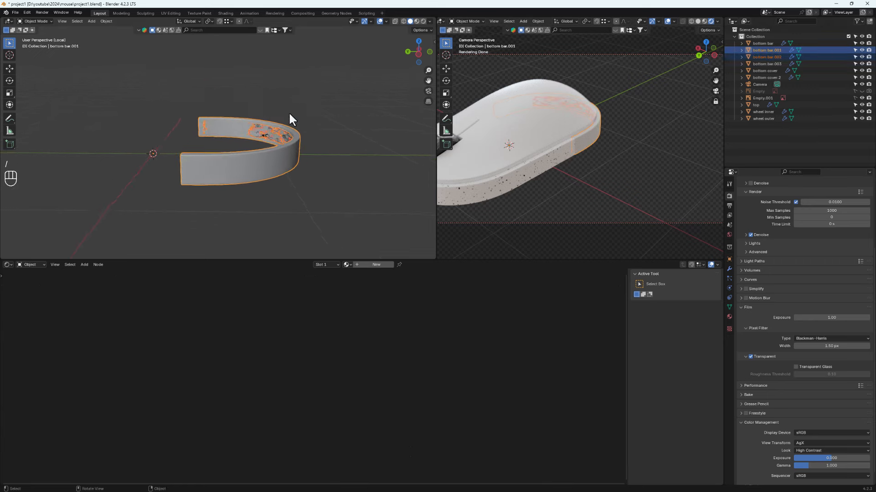
middle_drag(288, 111, 277, 140)
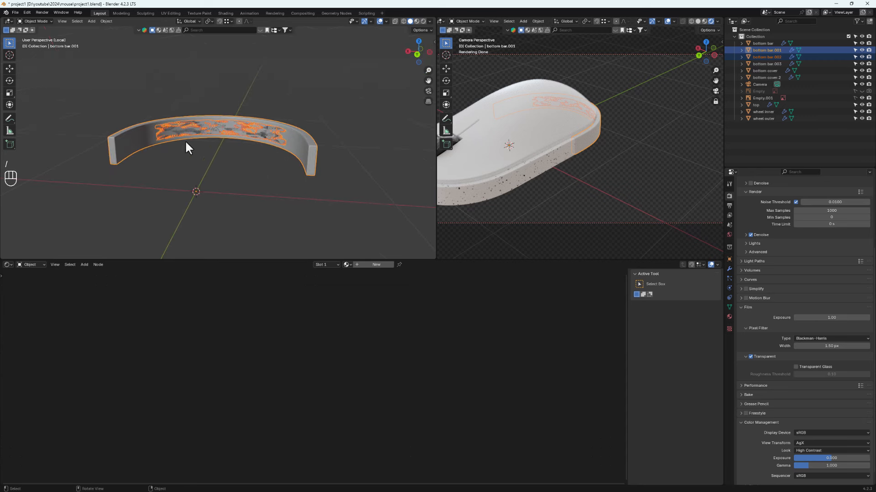
- Select only the inner strip and set its origin to its own geometry
click(179, 130)
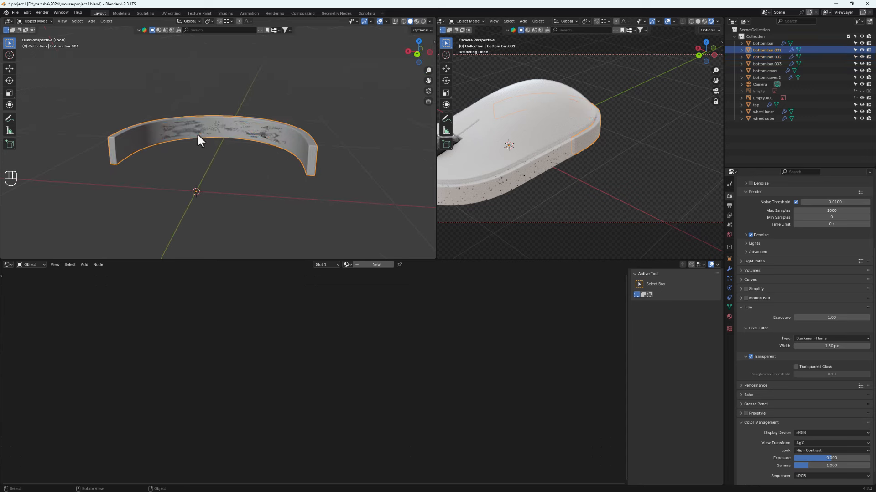
click(163, 131)
middle_drag(274, 147, 343, 174)
scroll(245, 180, down, 4)
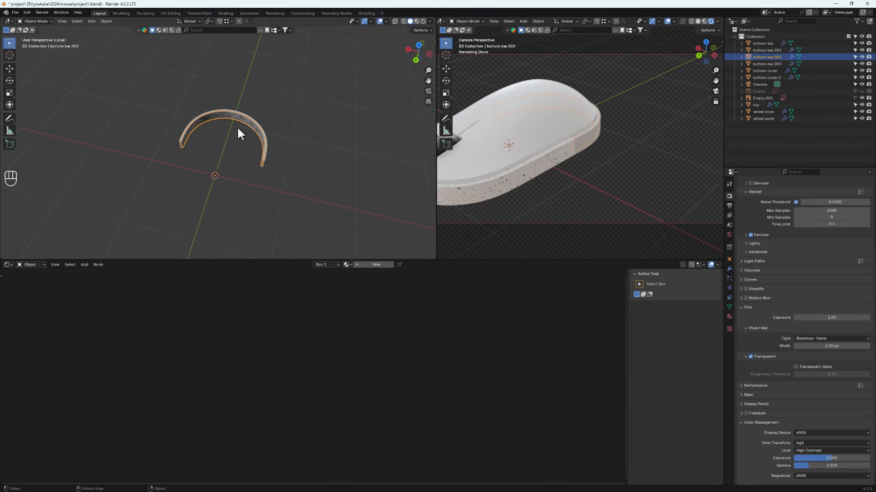
scroll(210, 125, up, 2)
click(106, 22)
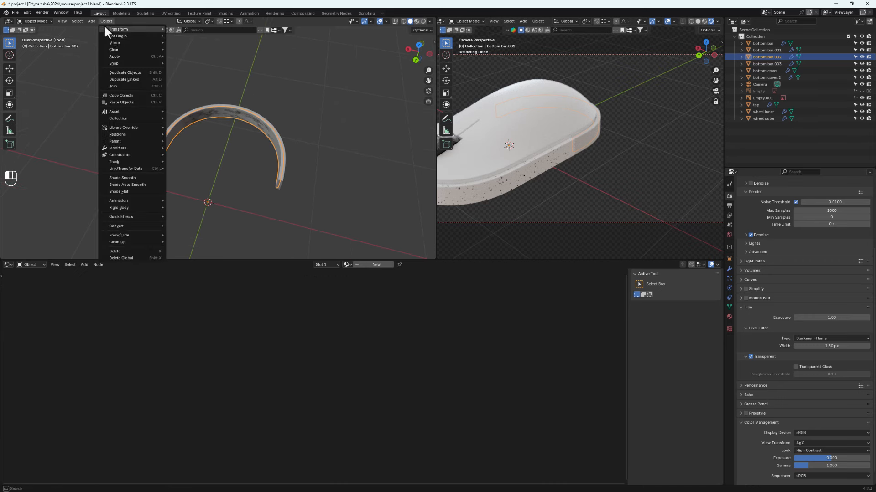
mouse_move(108, 34)
click(198, 50)
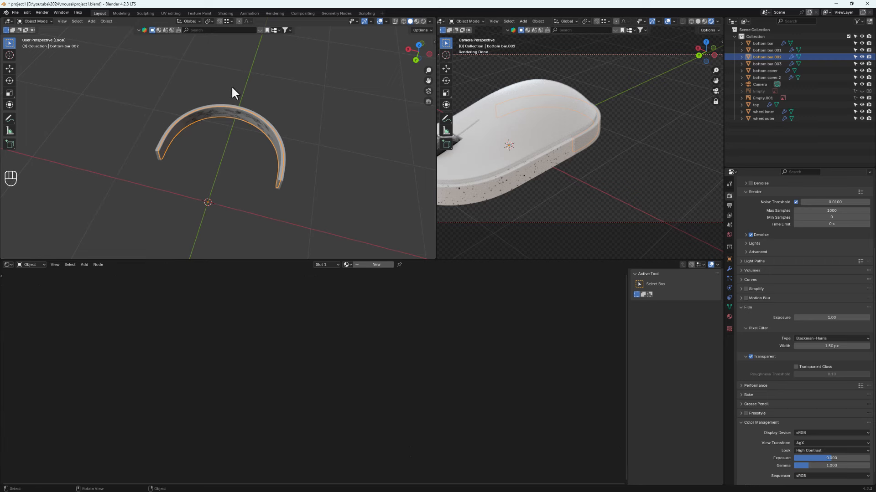
click(106, 21)
mouse_move(117, 30)
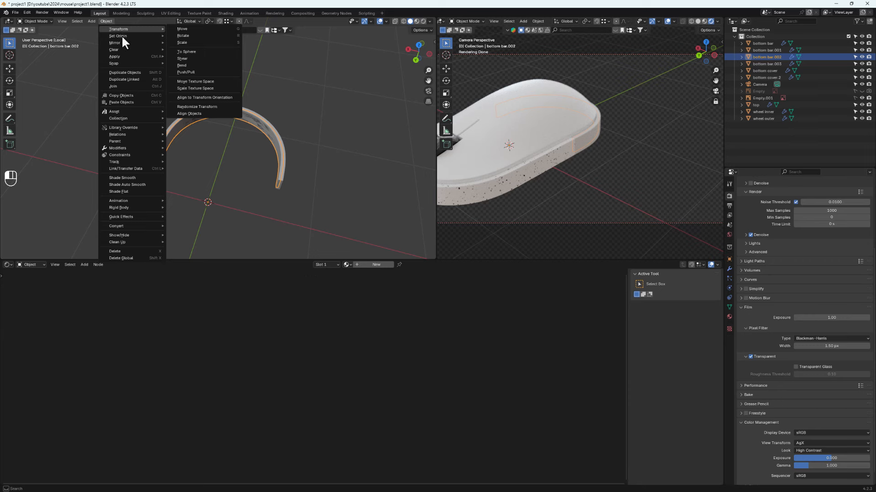
click(190, 42)
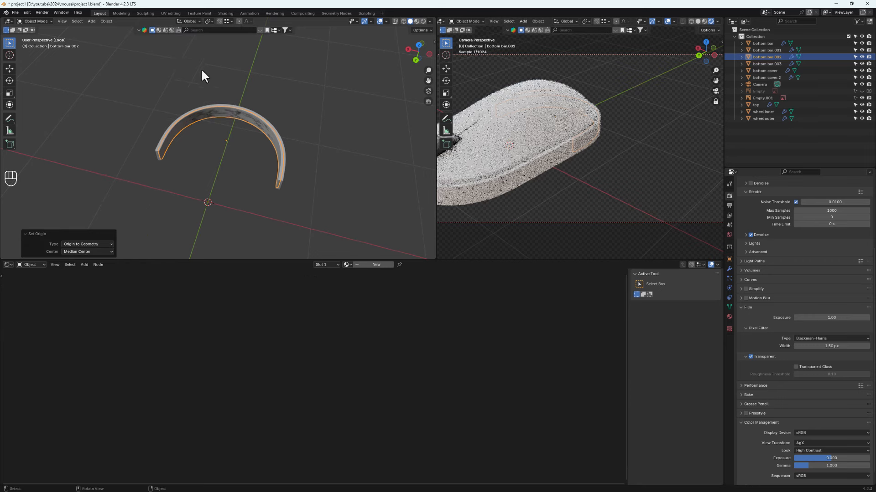
- Scale the inner strip uniformly by 1.016 within the rear bar, and exit local view to show the whole mouse
key(s)
click(339, 201)
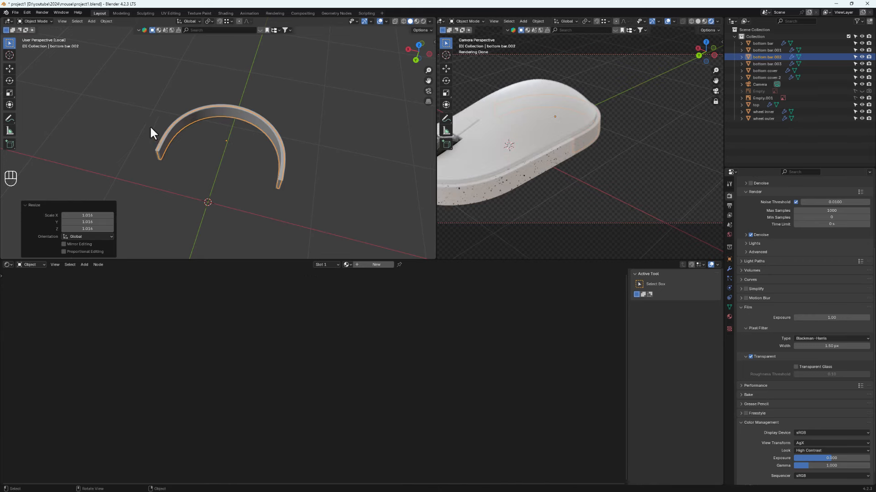
scroll(160, 155, up, 3)
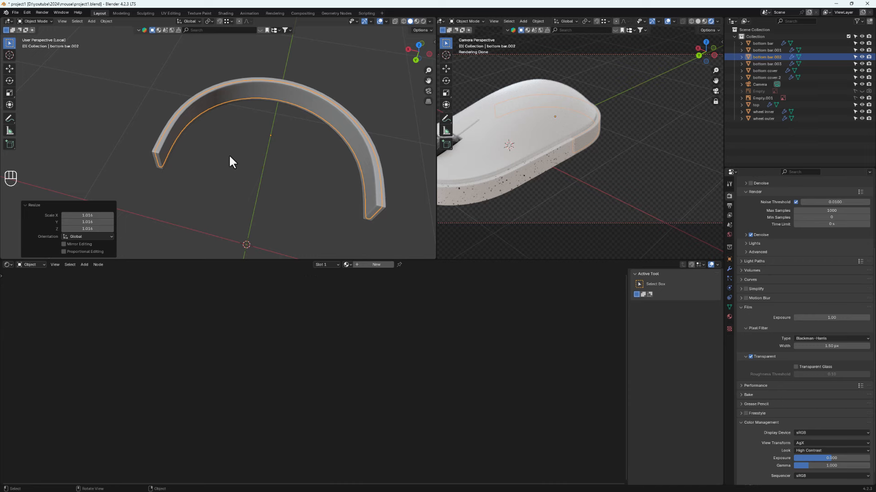
middle_drag(291, 184, 286, 184)
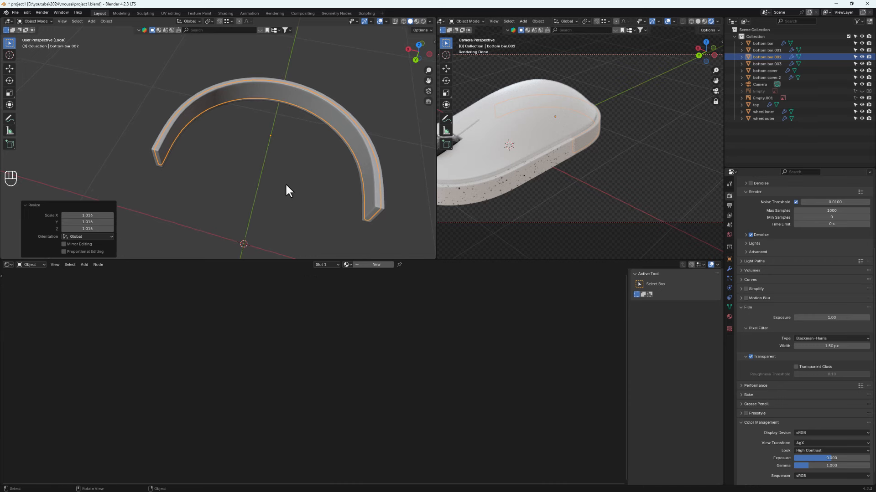
key(slash)
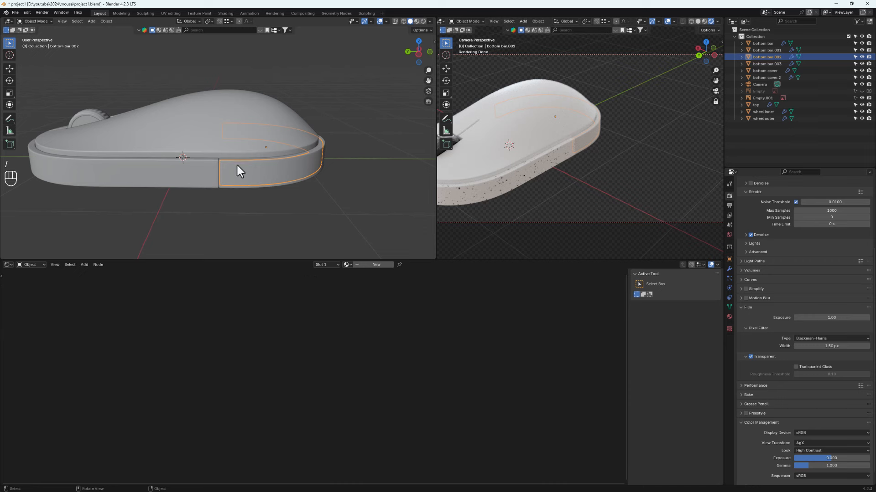
- Give the rear bottom bar a new material with its Transmission weight set to 1.000
click(322, 179)
click(302, 169)
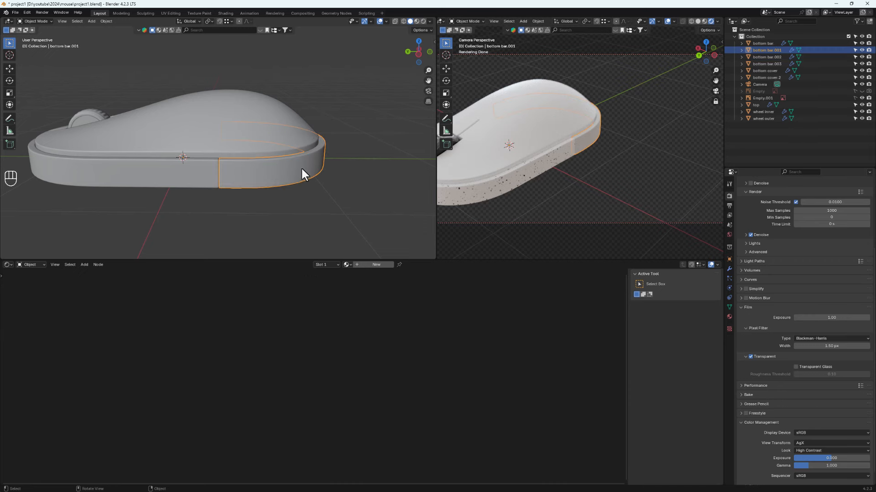
click(377, 264)
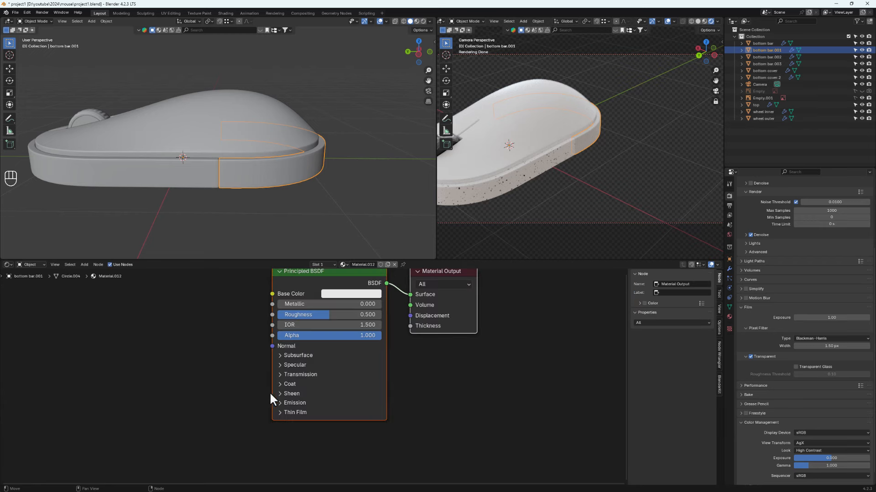
click(280, 375)
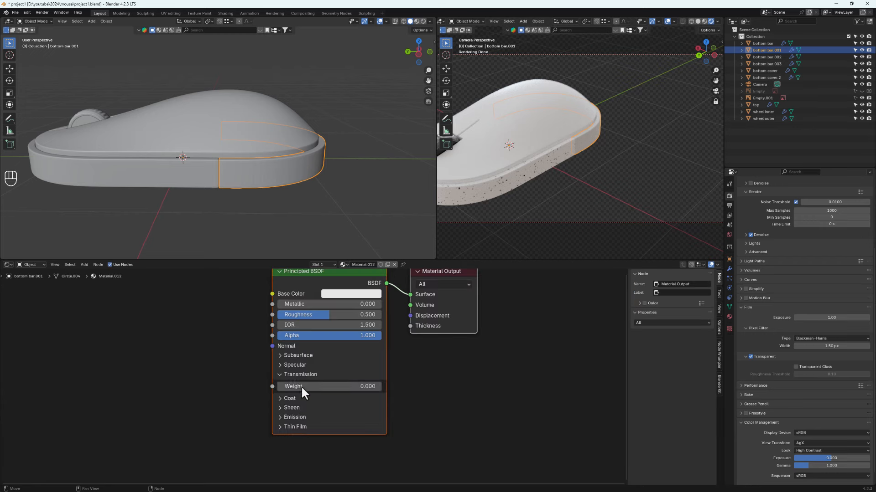
drag(294, 386, 390, 386)
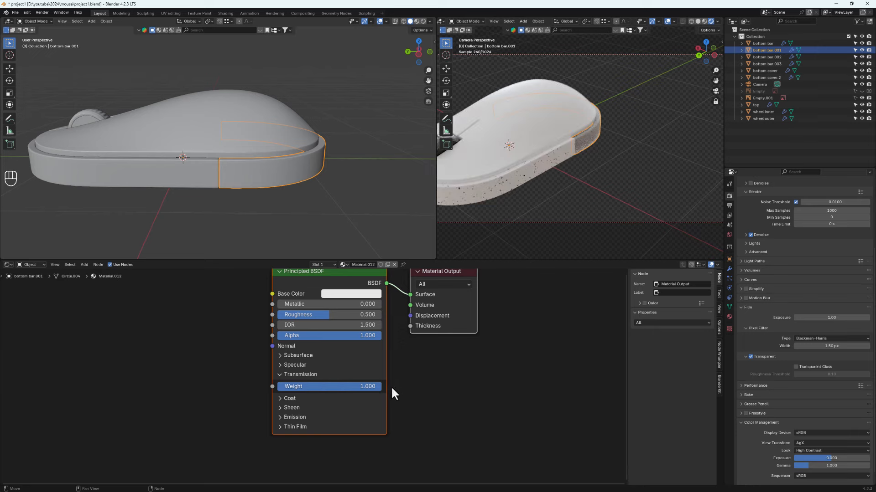
middle_drag(420, 388, 425, 435)
middle_drag(590, 177, 580, 130)
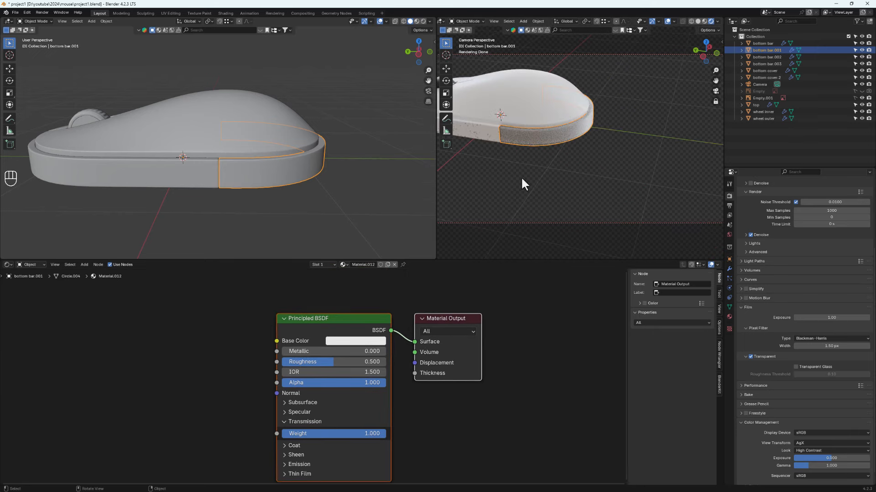
- Set the rear bar material's roughness to 0.373 and brighten its base color to pure white
scroll(321, 361, up, 1)
middle_drag(321, 360, 311, 384)
drag(311, 384, 309, 381)
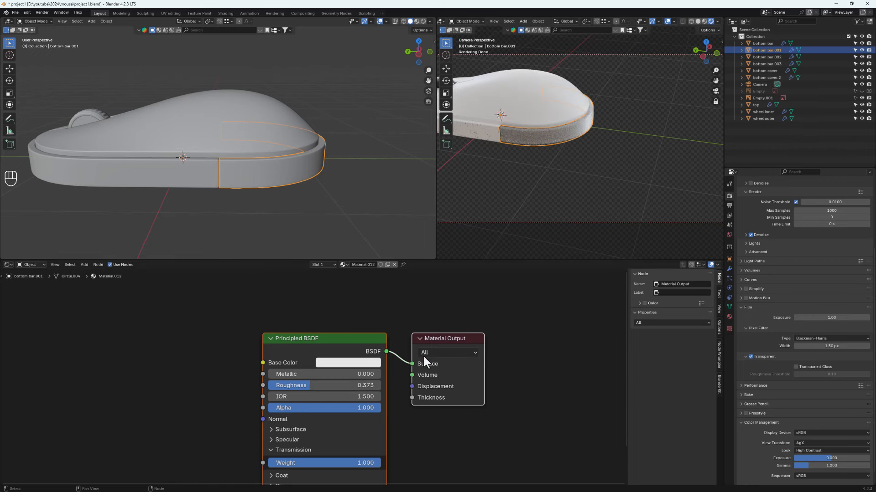
click(375, 363)
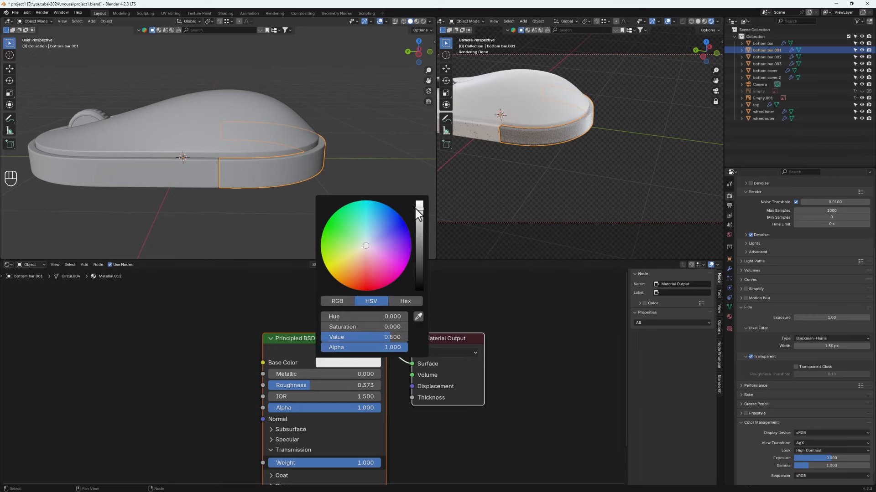
drag(419, 208, 419, 197)
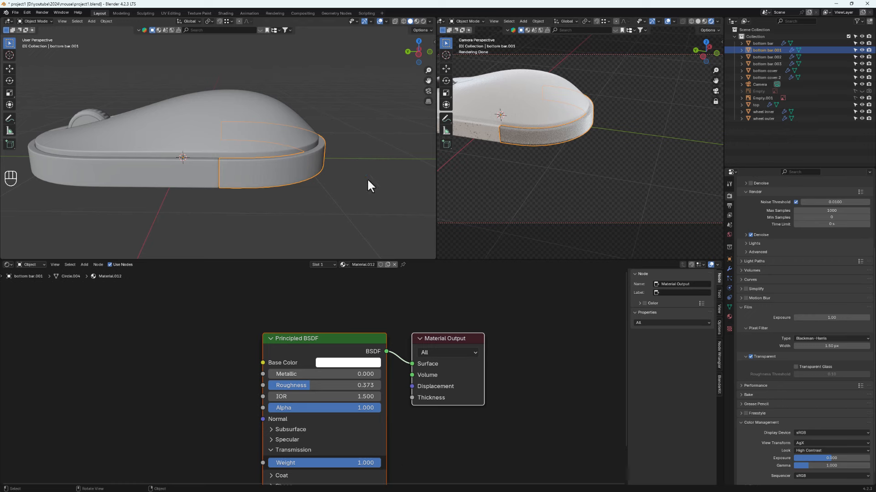
- Select the inner strip, give it a new material and set its Emission strength to 3.500
click(278, 172)
middle_drag(313, 171, 274, 154)
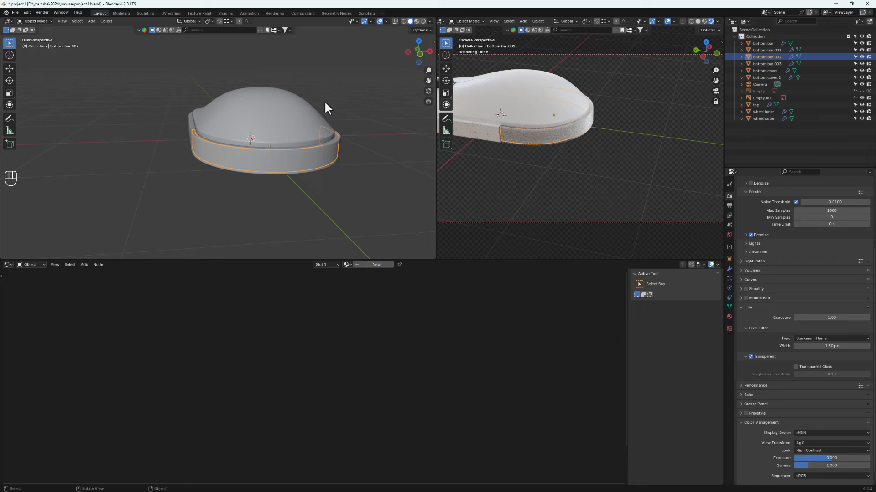
middle_drag(190, 139, 259, 153)
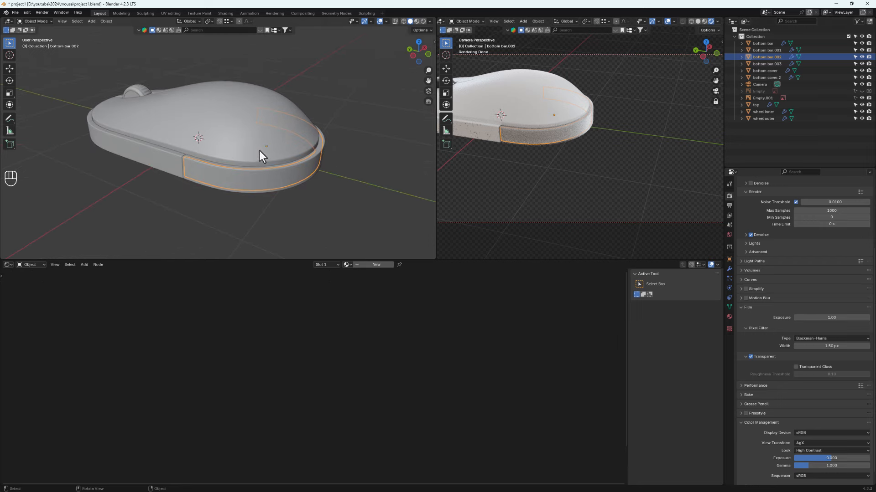
click(382, 265)
middle_drag(358, 393, 365, 322)
scroll(345, 406, down, 1)
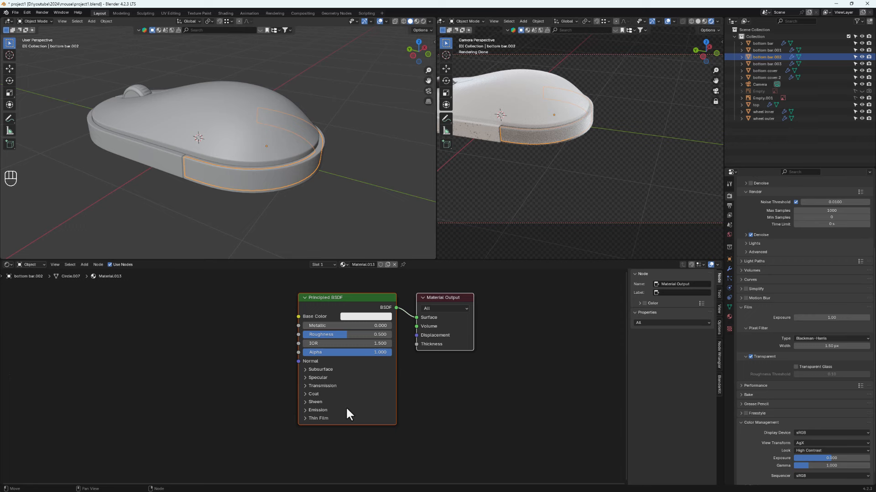
click(304, 411)
drag(344, 428, 360, 428)
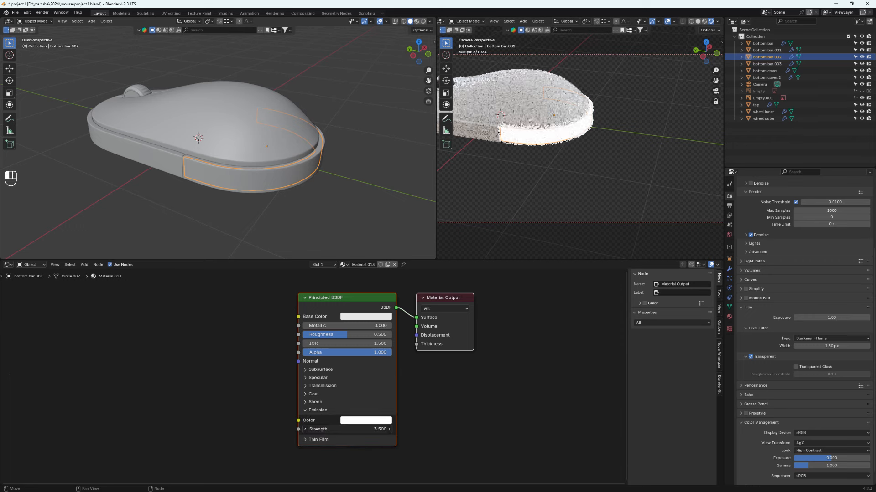
- Tint the inner strip's emission color pale pink-violet with saturation about 0.075 and raise its Emission strength to 6.200
click(374, 424)
mouse_move(387, 346)
mouse_down()
mouse_move(378, 317)
mouse_move(390, 319)
mouse_move(379, 330)
mouse_up()
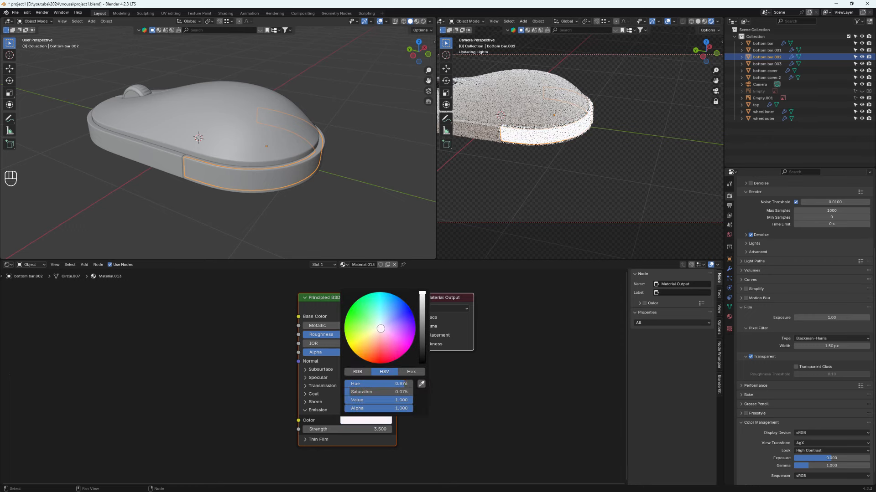
drag(348, 431, 370, 430)
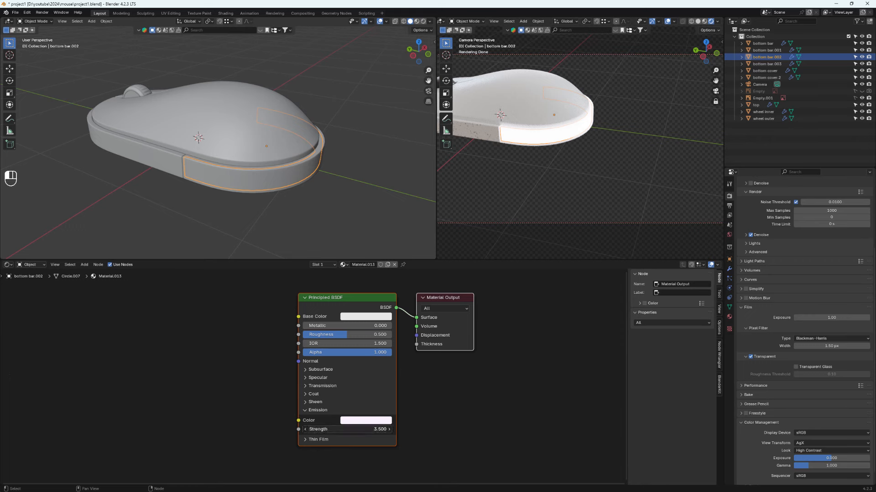
- Set the world's Background strength to 0 to test the strip's glow alone, and restore the strength to 1
click(32, 264)
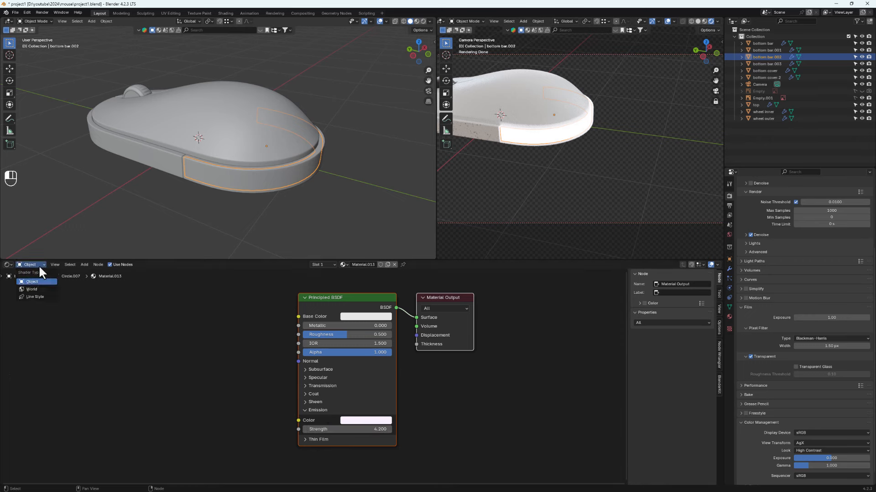
click(32, 289)
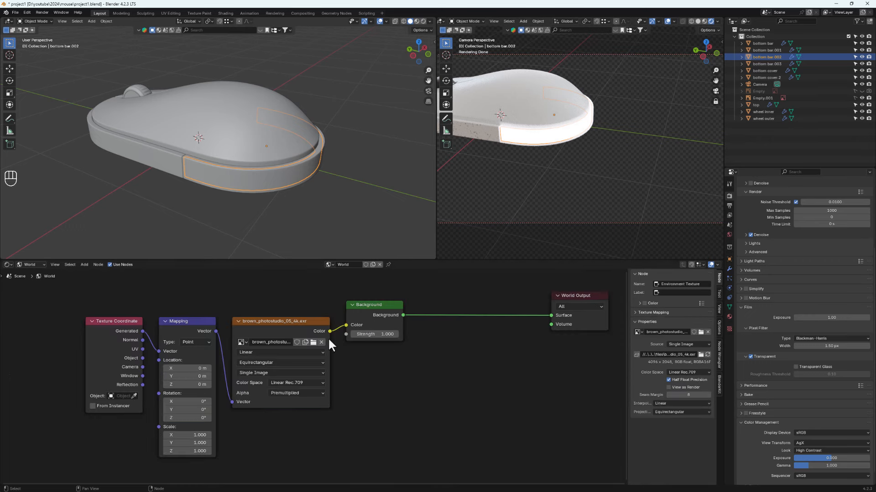
click(373, 333)
text(1)
key(Return)
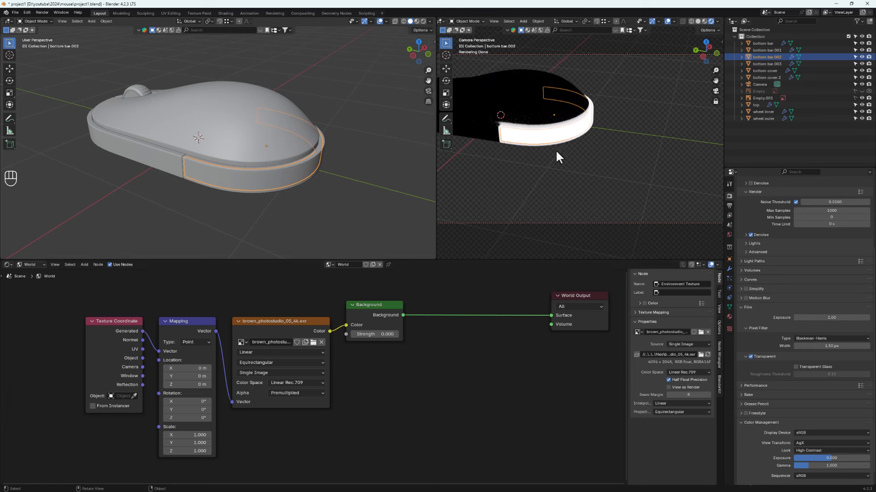
click(377, 338)
click(379, 335)
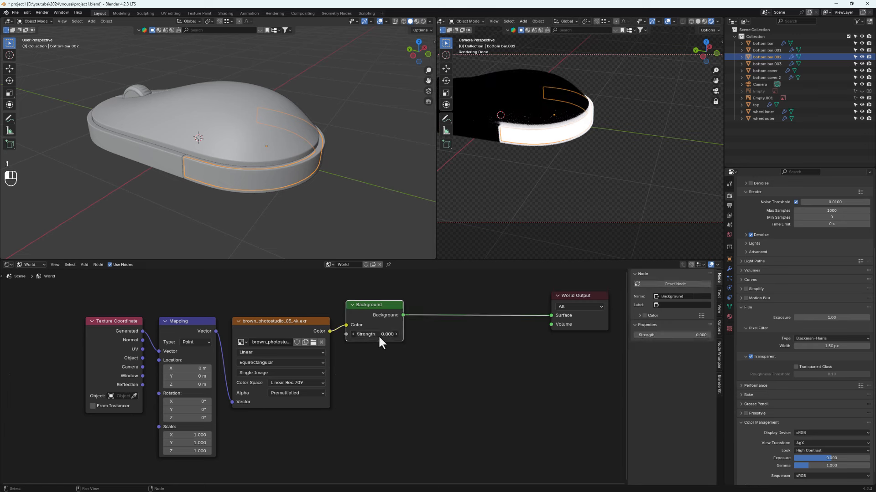
text(1)
key(Return)
click(514, 175)
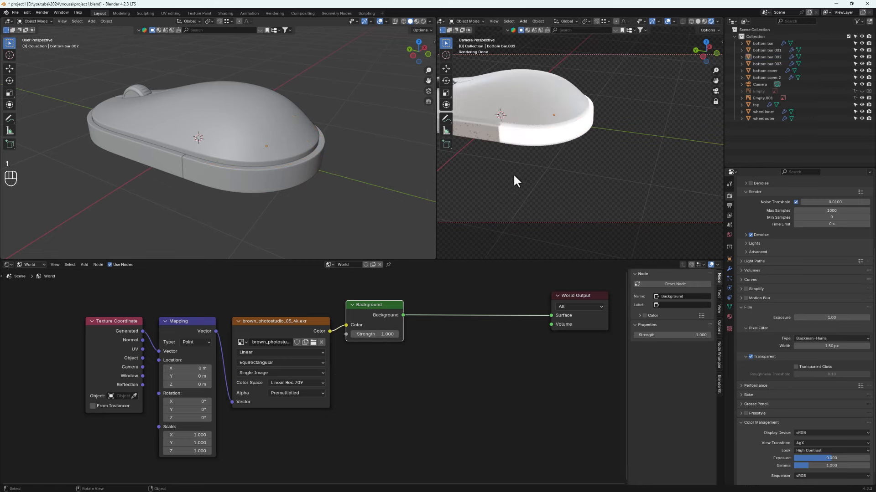
- Link the top shell's material to the second bottom cover
scroll(510, 165, down, 3)
shift+middle_drag(509, 156, 491, 136)
click(491, 193)
middle_drag(513, 193, 471, 248)
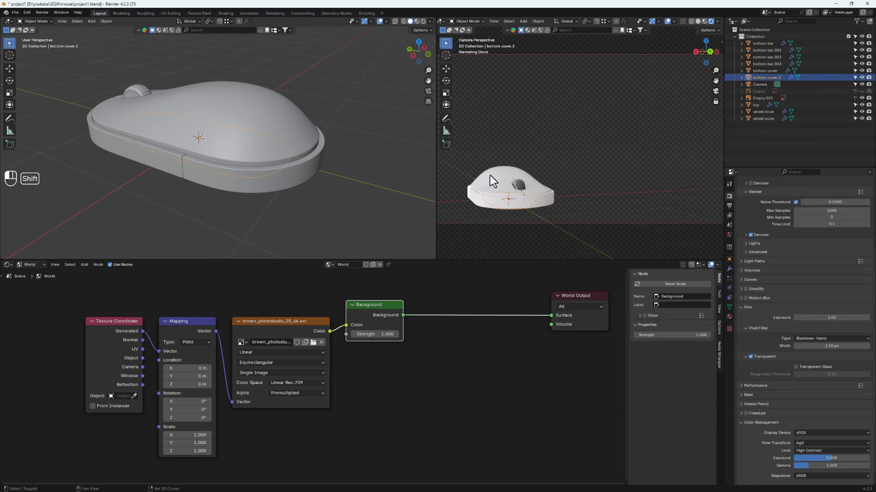
shift+click(492, 187)
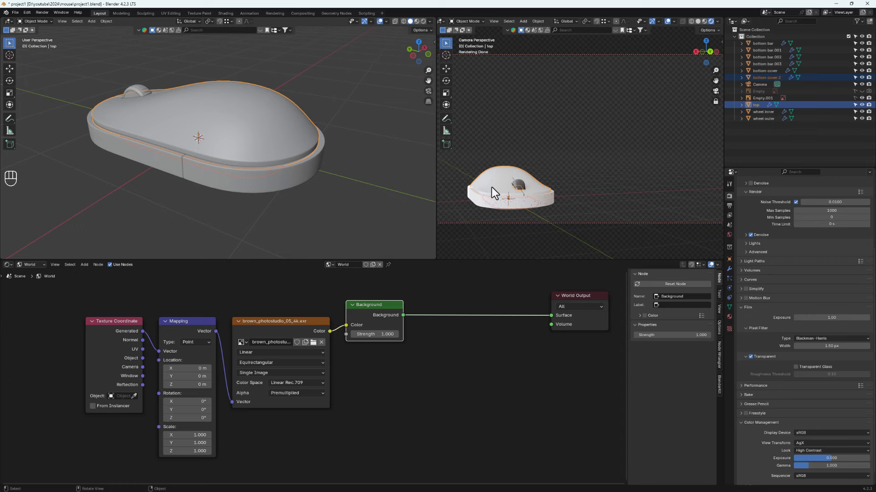
key(ctrl+l)
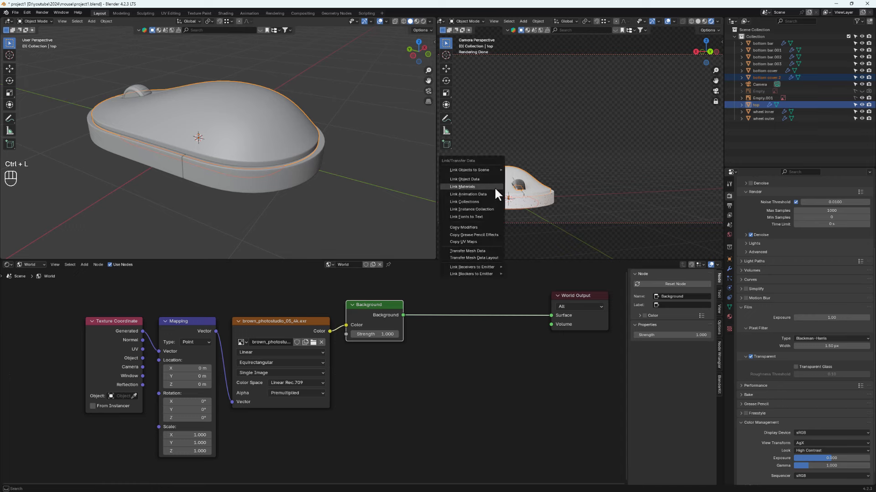
click(490, 186)
shift+middle_drag(513, 196, 606, 135)
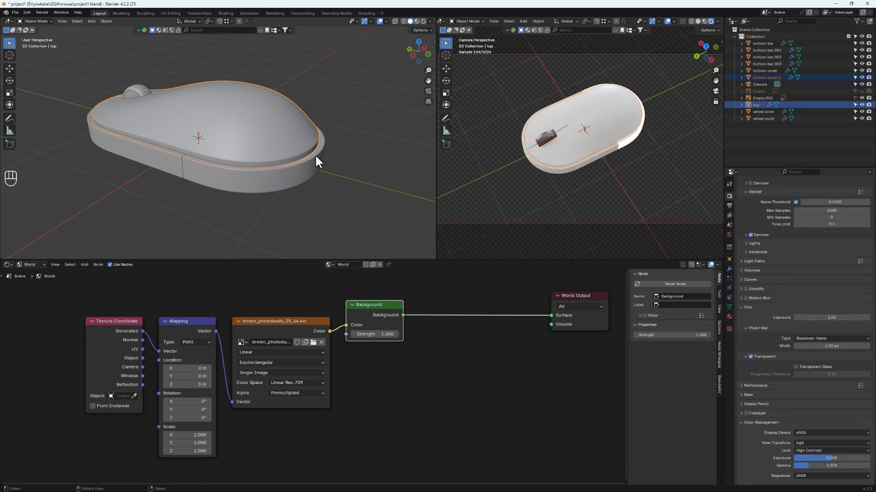
- Add a mesh plane at the origin as a floor and scale it uniformly by about 6.9
mouse_move(318, 162)
middle_down()
mouse_move(208, 156)
mouse_move(329, 141)
mouse_move(323, 169)
middle_up()
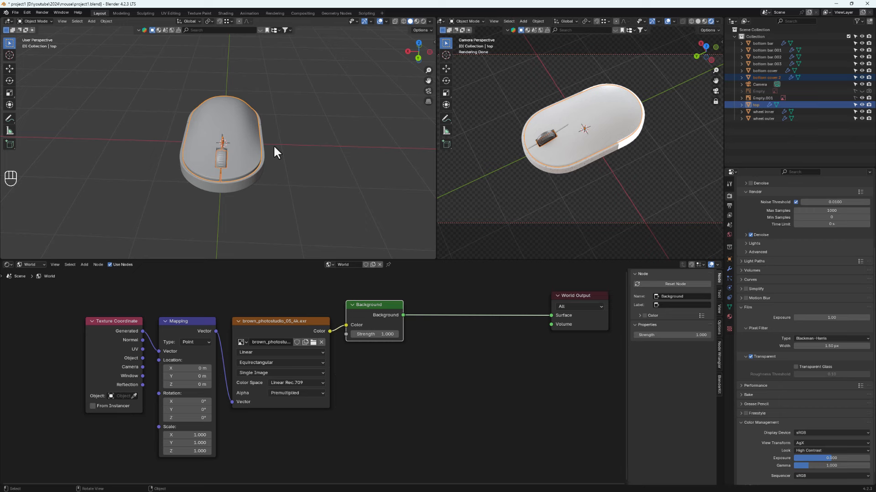
key(shift+a)
mouse_move(265, 155)
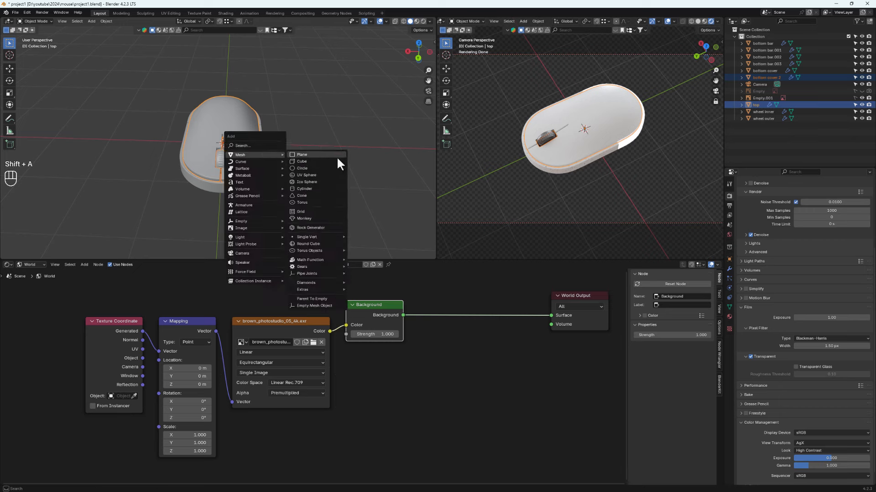
click(320, 154)
middle_drag(320, 154, 285, 160)
key(s)
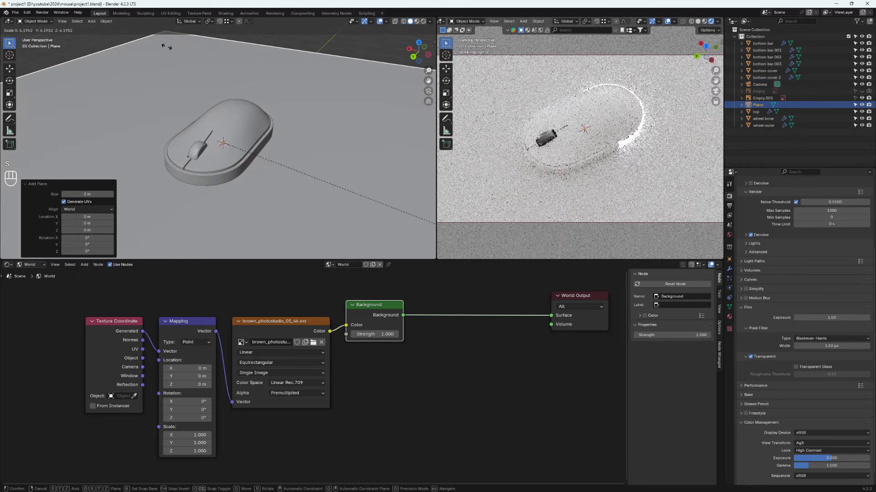
click(209, 56)
- Apply the floor plane's scale
key(ctrl)
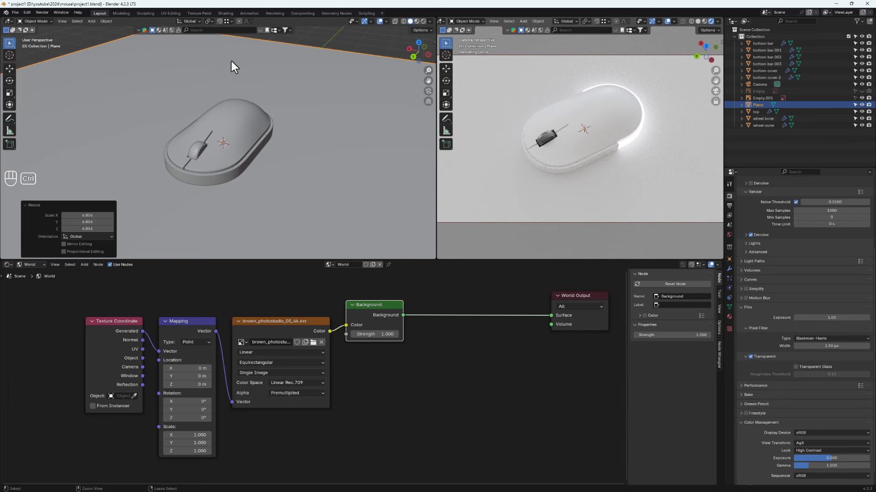
key(ctrl+a)
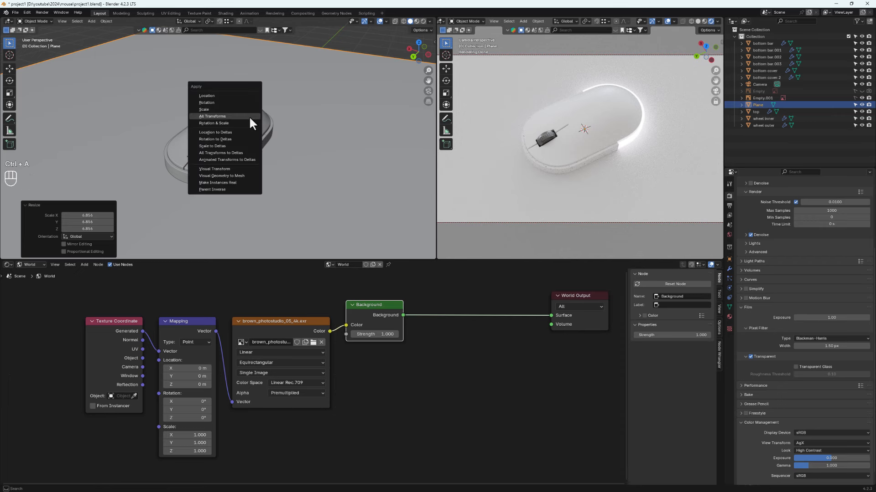
click(219, 110)
- In the back view, lower the floor plane along Z by about 0.052 m to the underside of the mouse
scroll(223, 111, down, 5)
mouse_move(231, 141)
middle_down()
mouse_move(239, 118)
mouse_move(211, 117)
mouse_move(215, 69)
mouse_move(217, 142)
mouse_move(234, 127)
middle_up()
scroll(241, 132, up, 6)
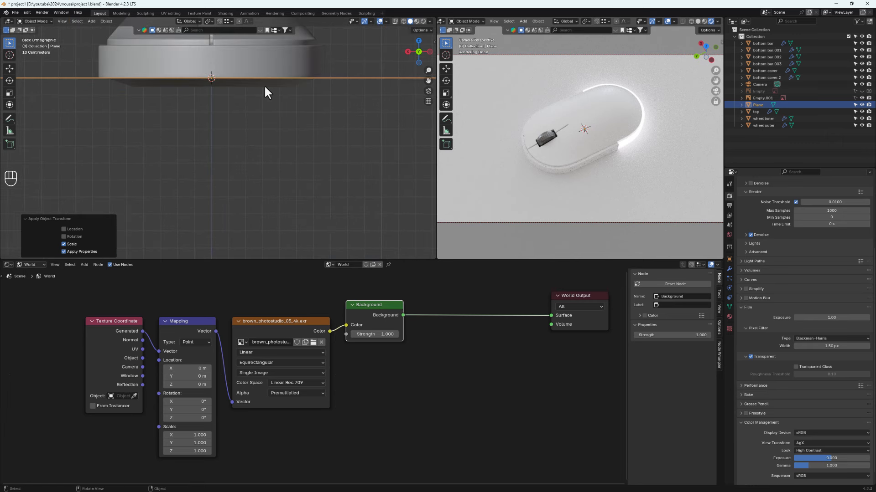
key(g)
key(z)
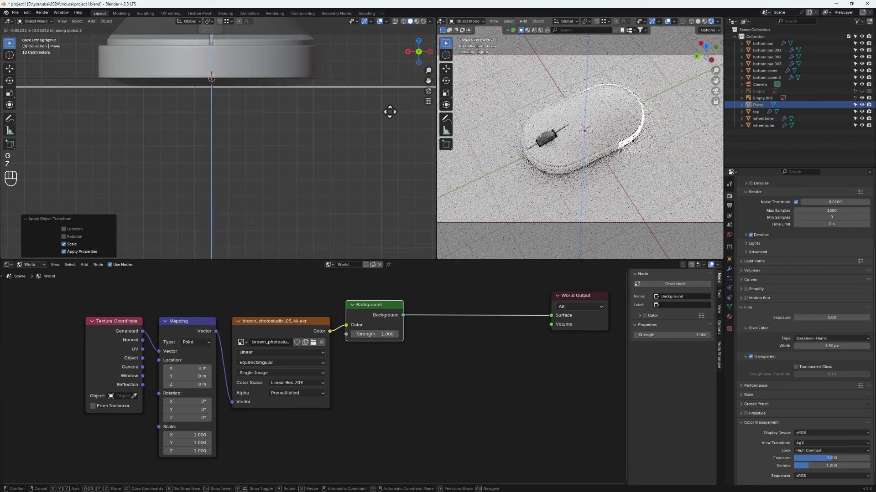
click(389, 112)
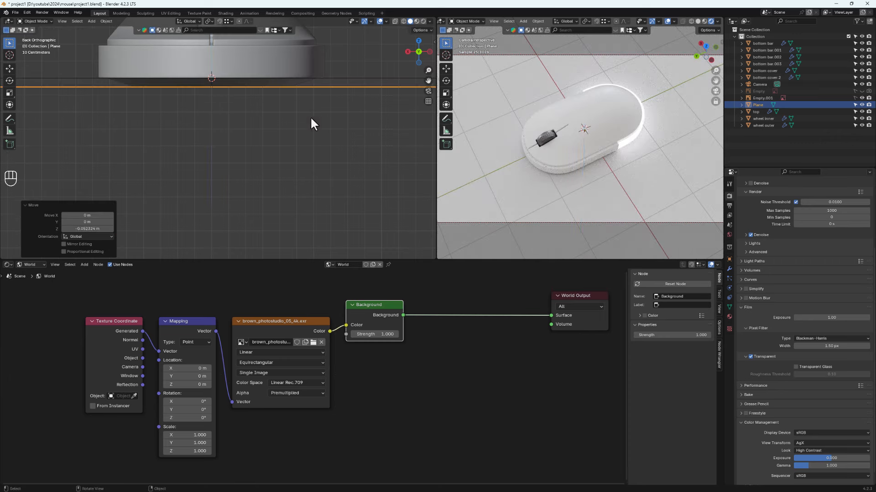
- Lower the floor plane along Z by a further 0.004 m or so
middle_drag(310, 116, 275, 95)
scroll(271, 104, down, 4)
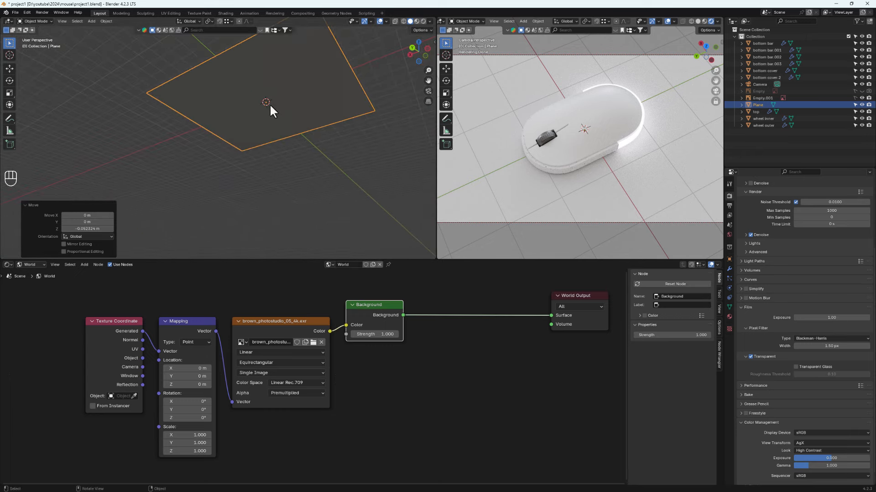
key(g)
key(z)
key(shift)
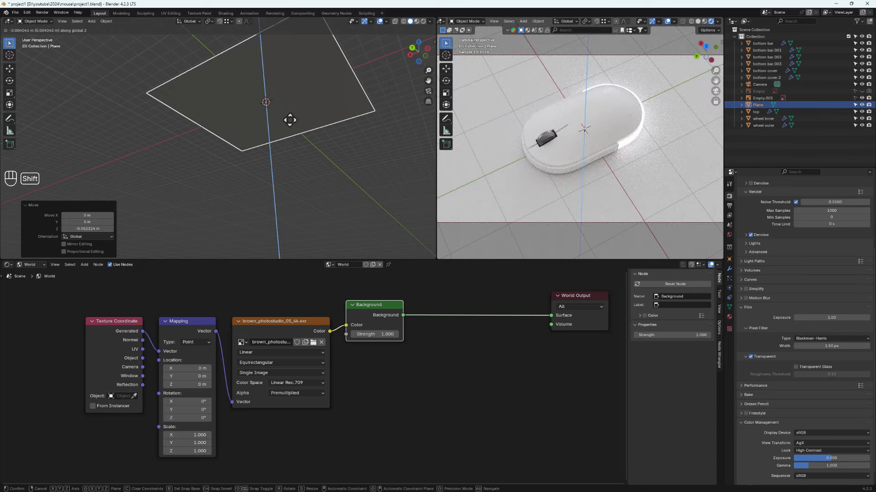
click(291, 124)
- Reframe the camera for a raised three-quarter view of the mouse on the floor plane
middle_drag(291, 124, 265, 98)
scroll(264, 98, up, 5)
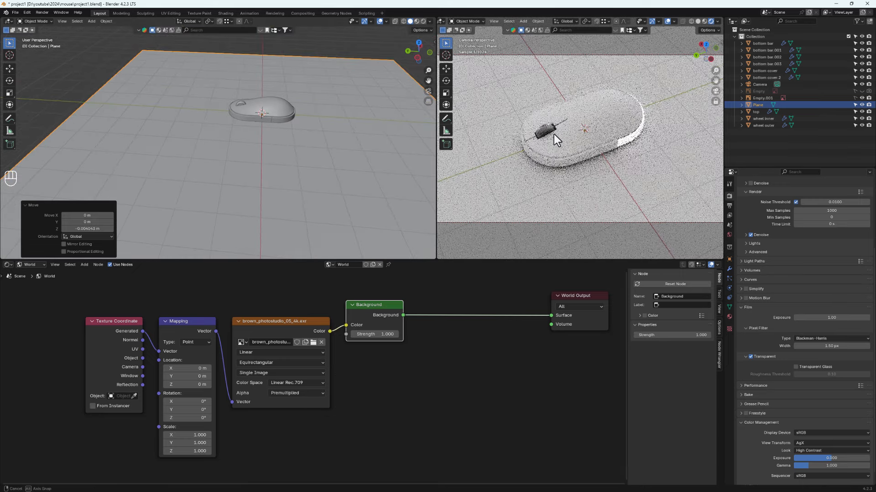
key(g)
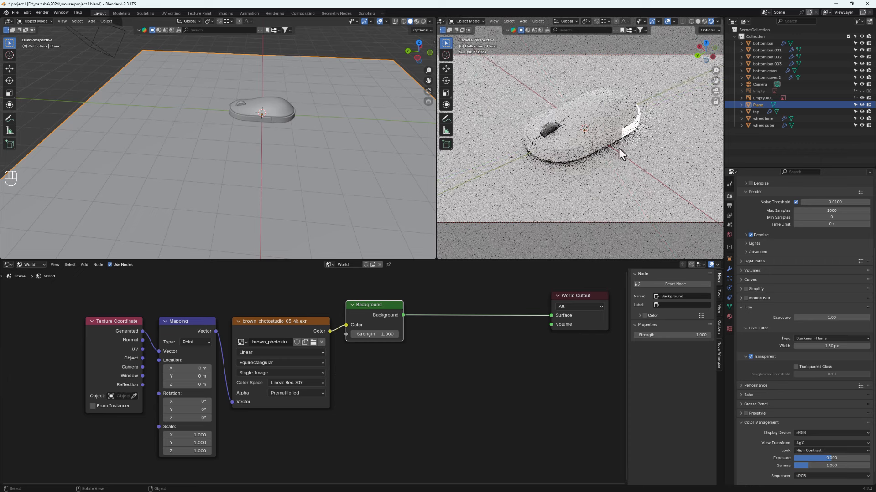
click(629, 149)
middle_drag(629, 149, 628, 157)
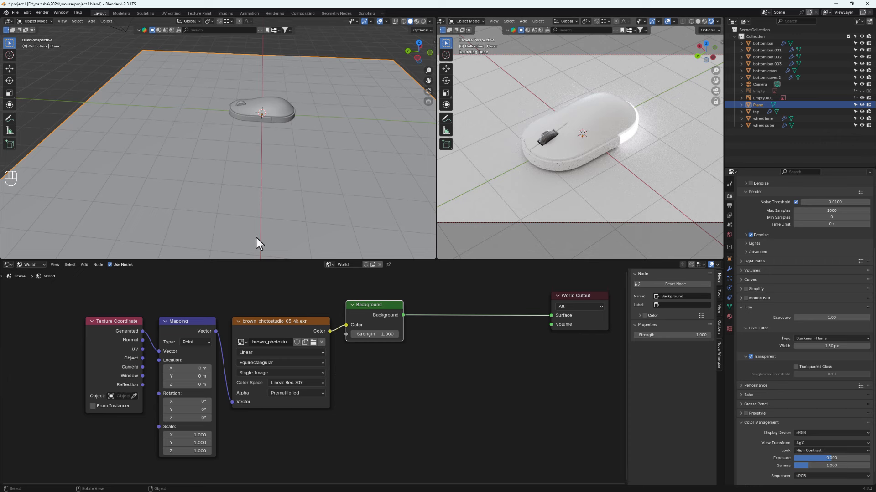
- Hide the overlays in the rendered camera view and give the floor plane a new material
click(28, 265)
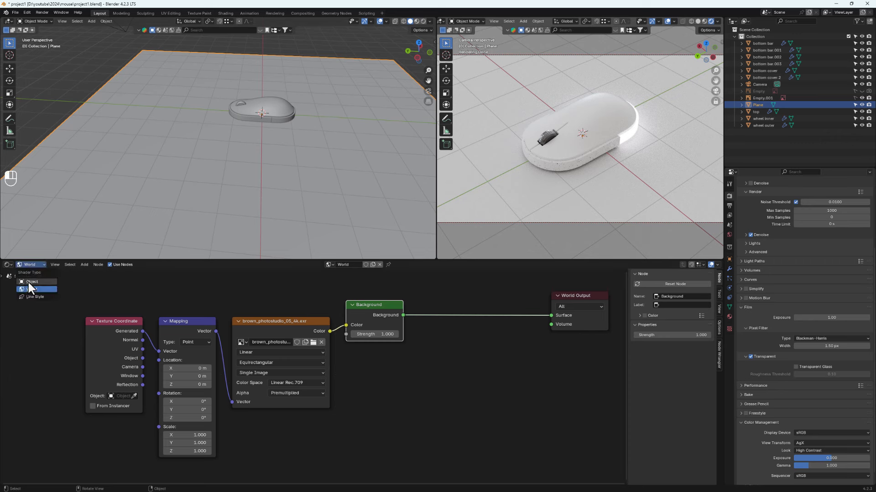
click(29, 282)
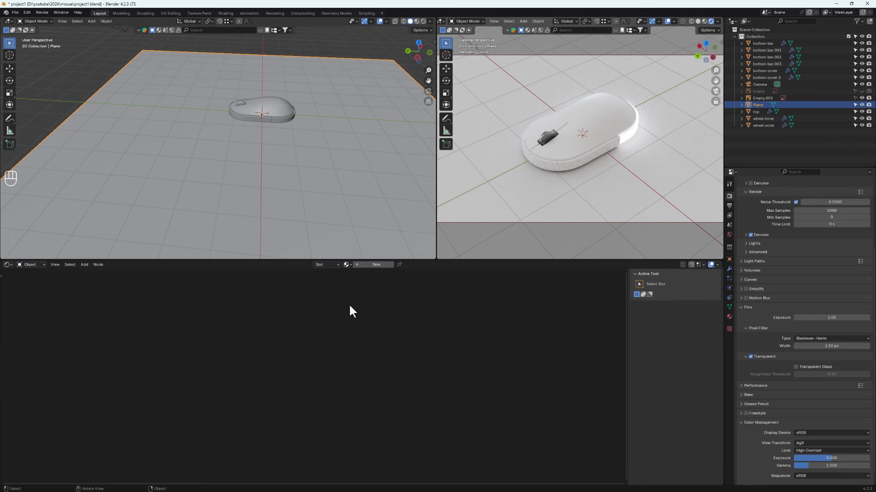
click(666, 22)
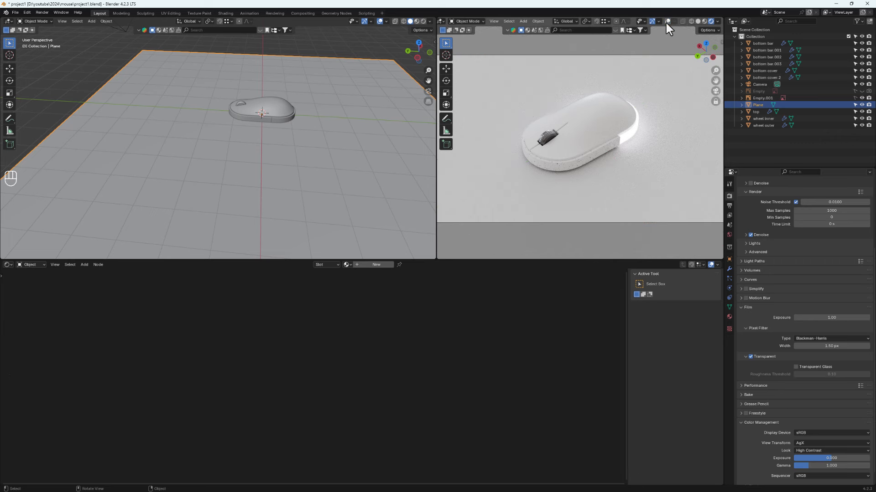
click(667, 21)
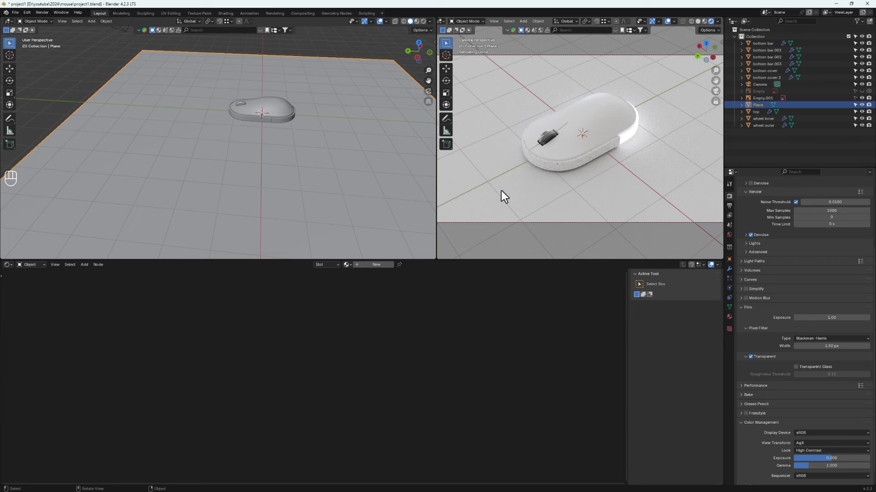
click(665, 22)
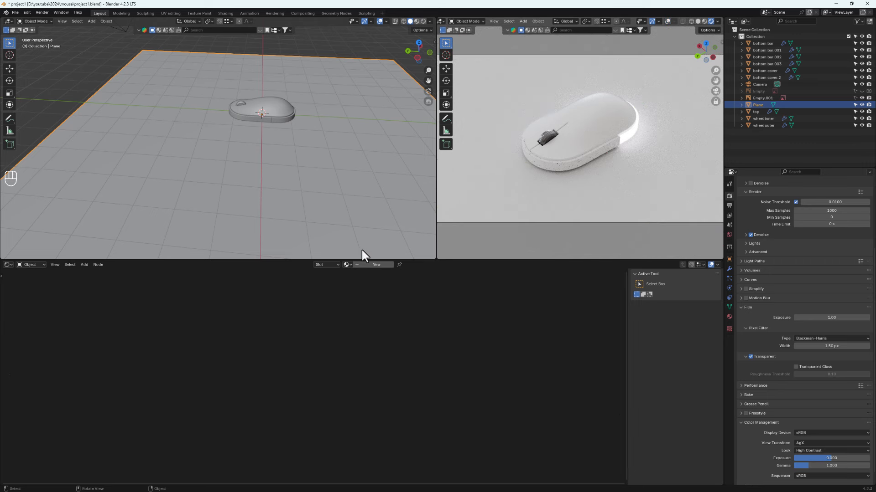
click(367, 265)
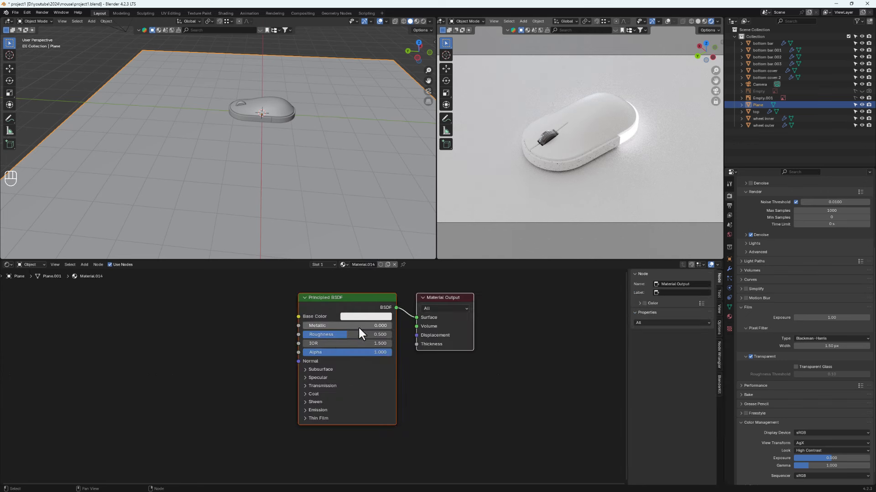
- Connect an image texture with mapping nodes to the floor material's base color and load floor.psd into it
click(351, 297)
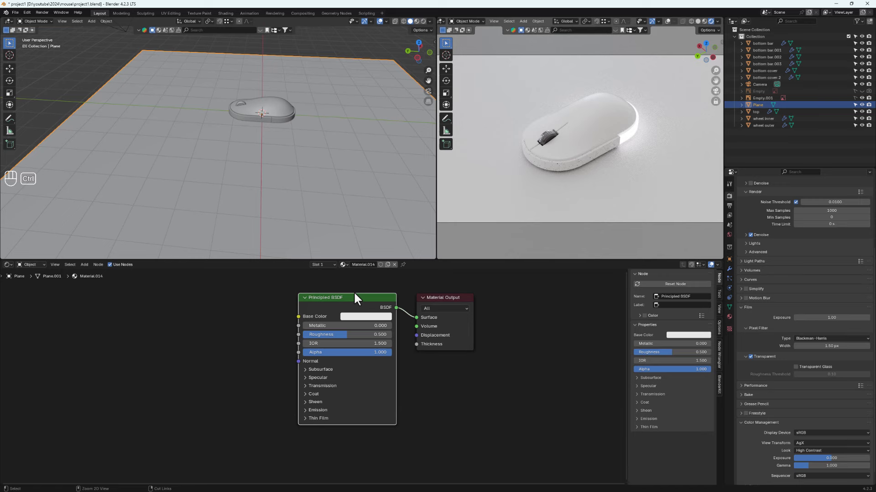
key(ctrl+t)
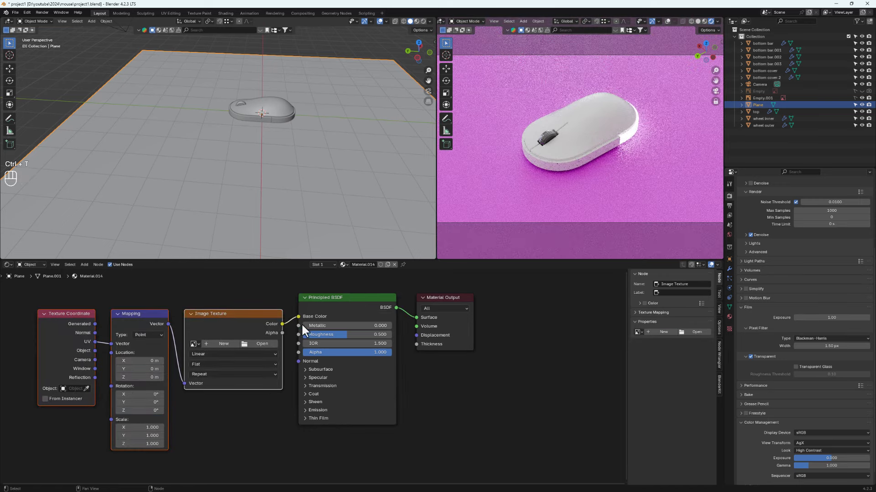
click(258, 344)
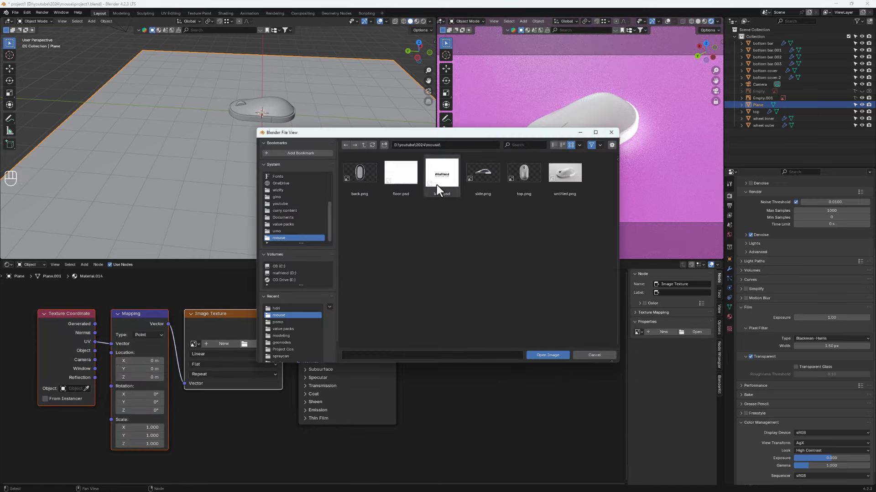
click(408, 183)
double_click(396, 182)
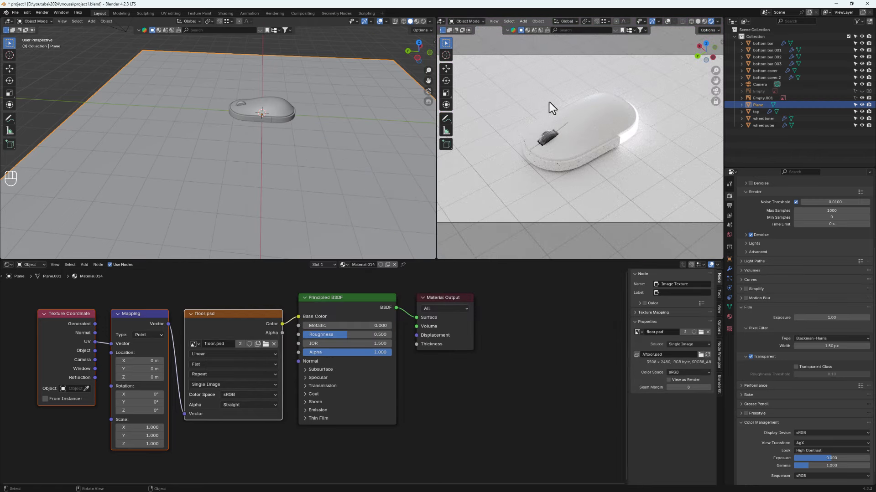
middle_drag(601, 146, 511, 141)
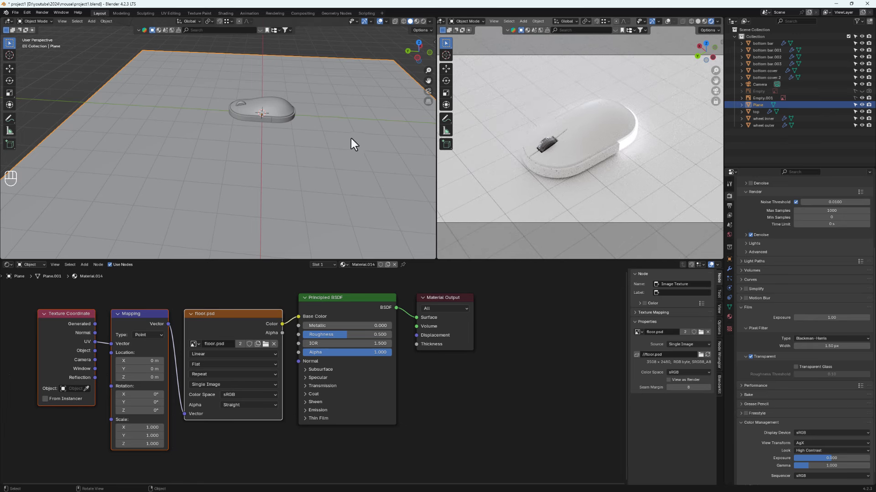
- In the world shader, try brown_photostudio_02_4k.hdr as the environment image and replace it with modern_bathroom_4k.hdr
click(36, 263)
click(36, 289)
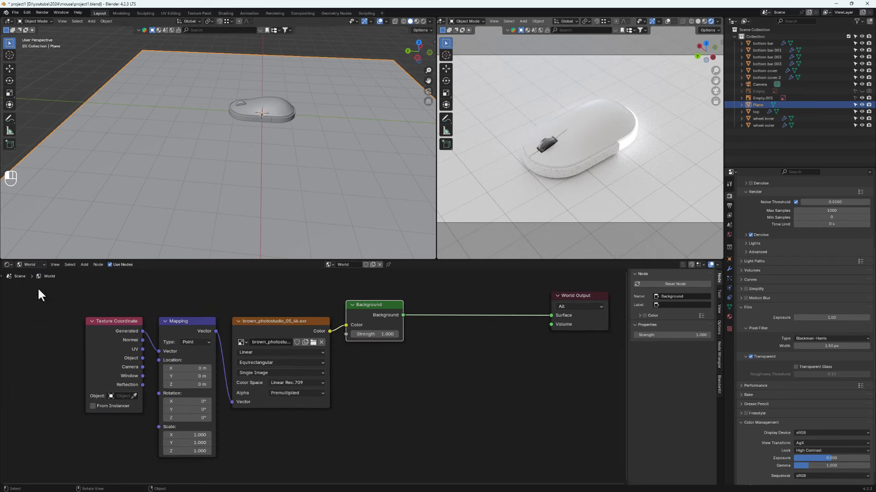
click(314, 342)
double_click(355, 180)
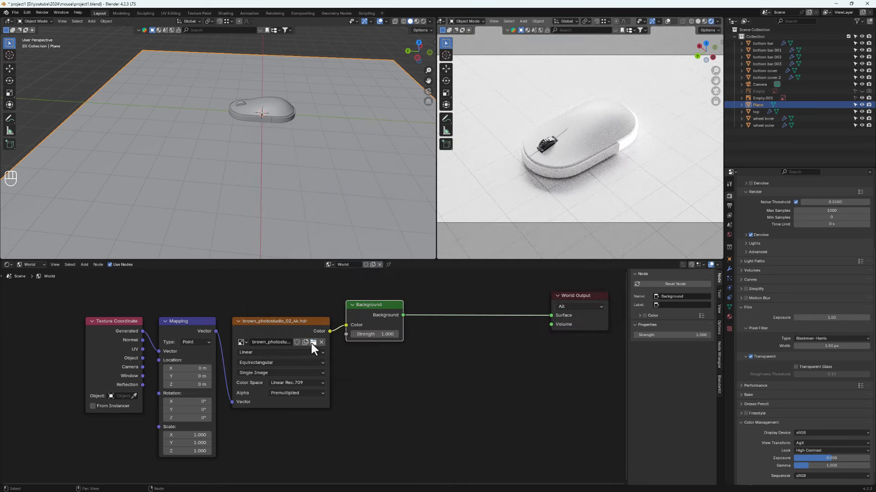
click(313, 342)
double_click(397, 224)
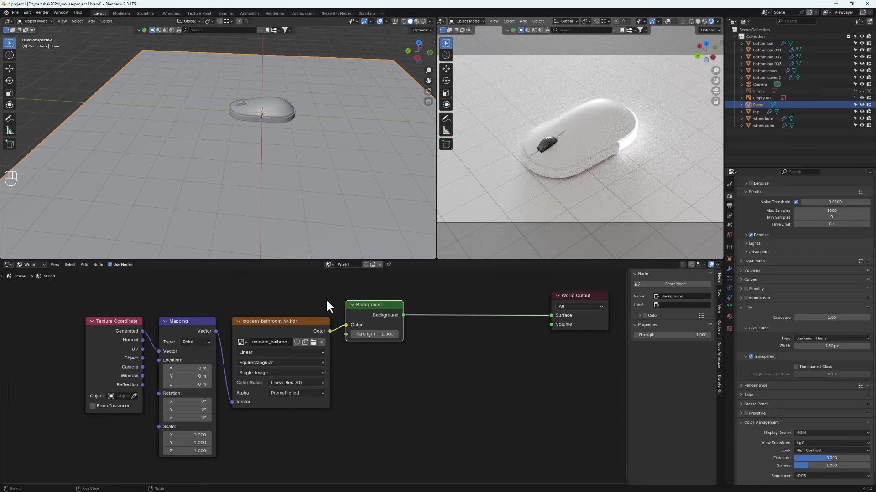
- Compare the studio_small_08, hamburg_hbf and brown_photostudio_02 HDR images as the environment and return to modern_bathroom_4k.hdr
click(311, 343)
double_click(525, 224)
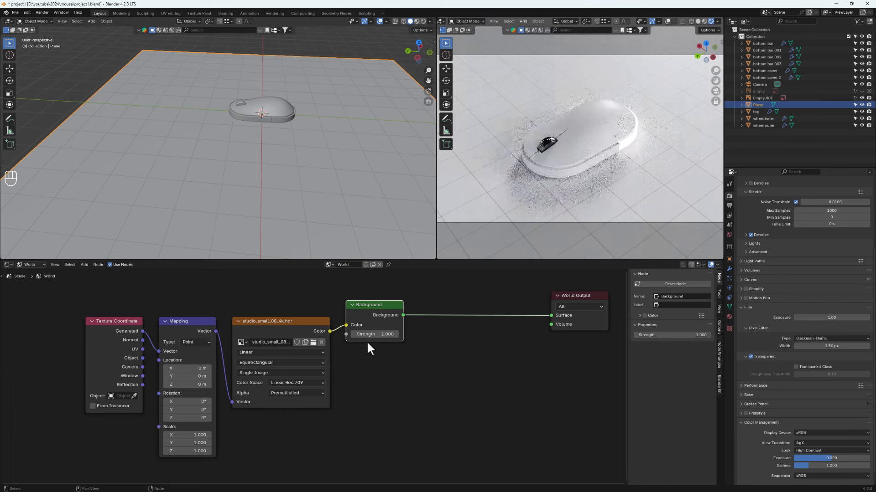
click(312, 341)
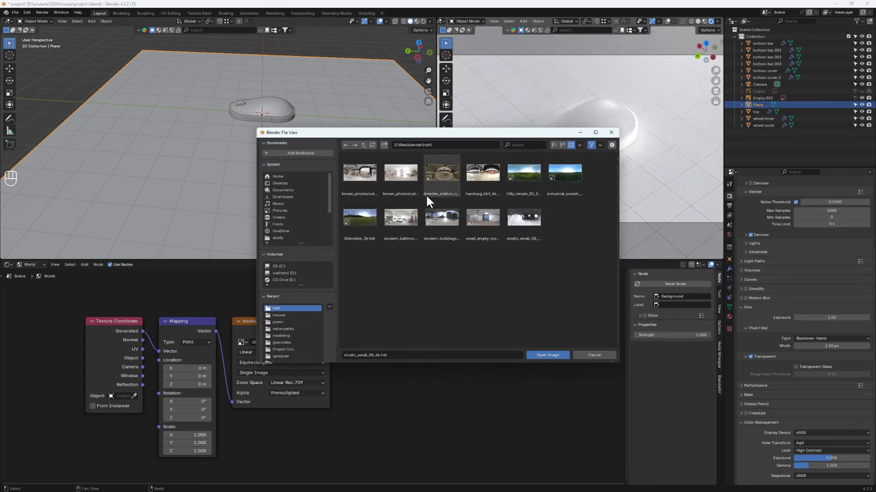
double_click(391, 220)
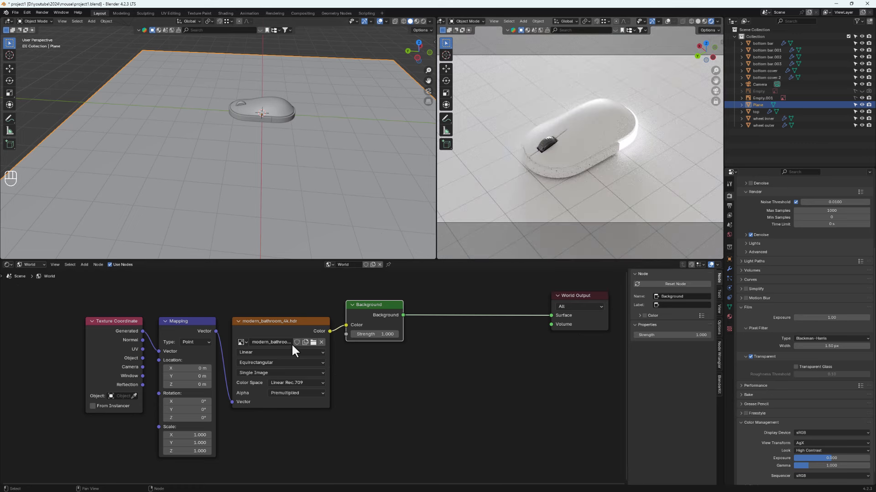
click(312, 341)
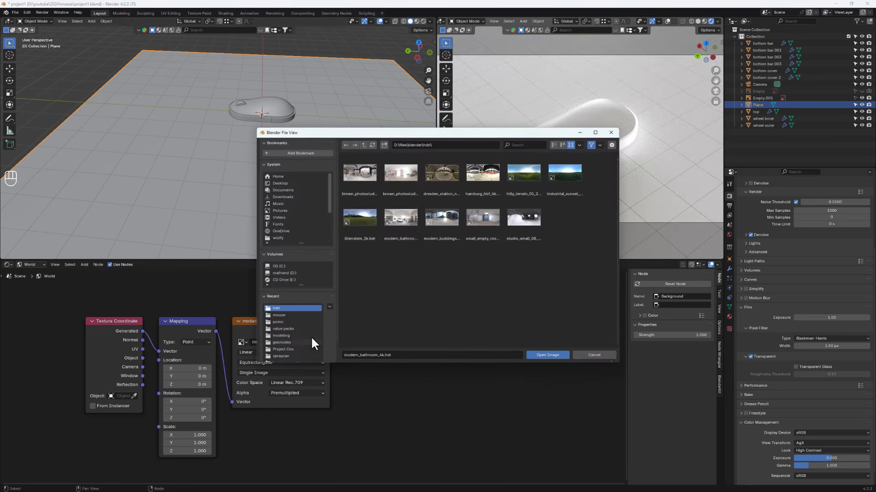
double_click(494, 177)
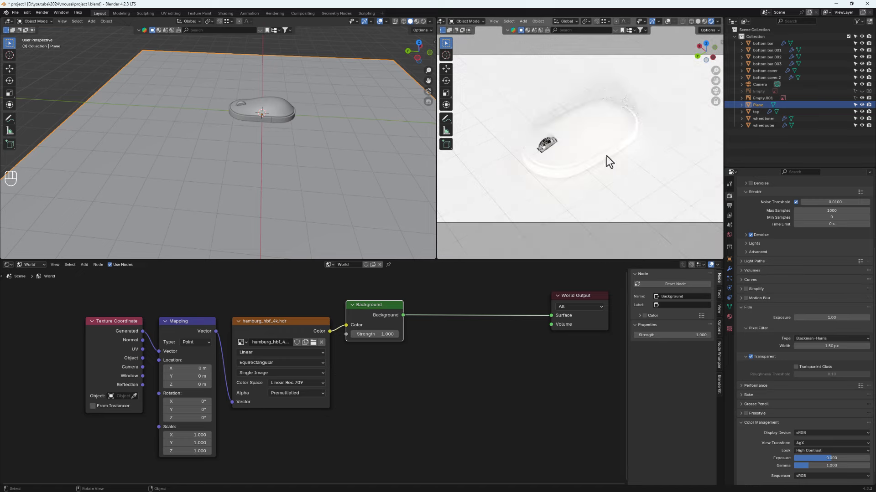
click(313, 341)
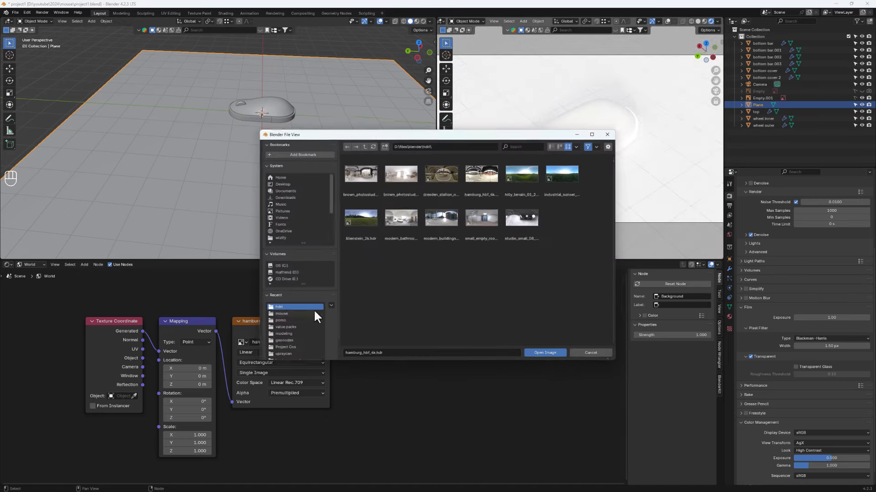
click(361, 175)
double_click(361, 176)
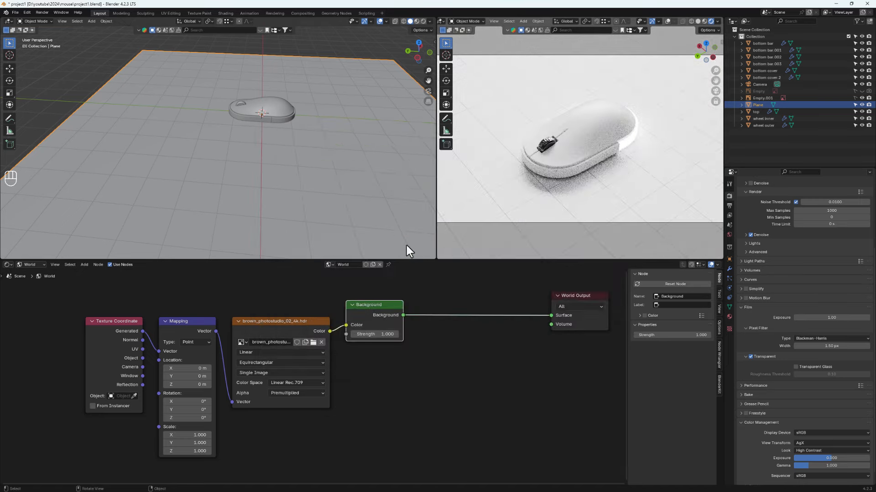
click(313, 342)
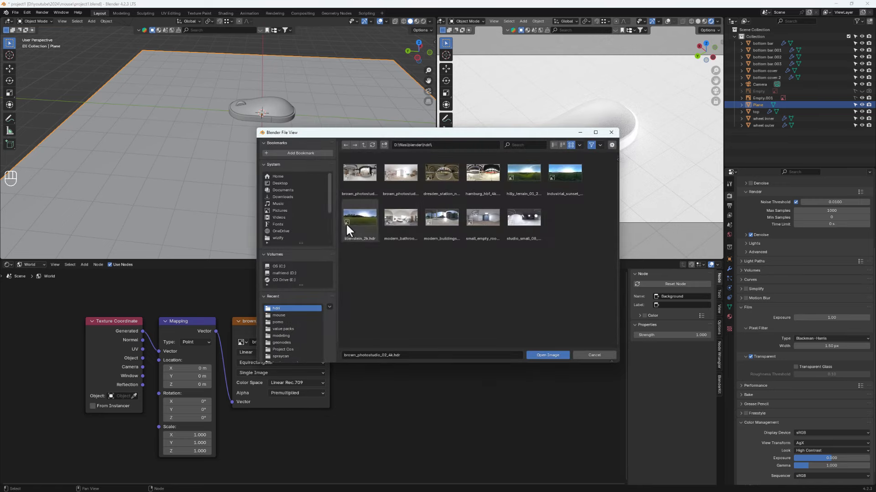
double_click(398, 217)
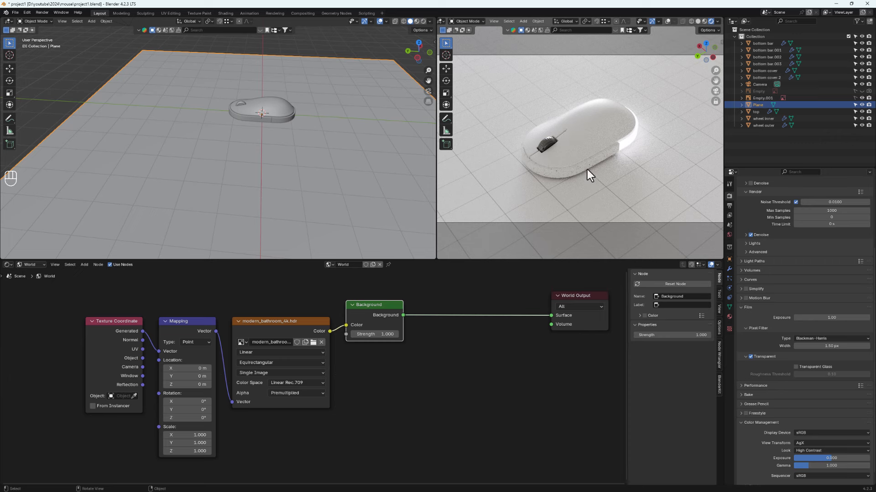
- Set the world Background strength to 0.9
middle_drag(247, 141, 439, 195)
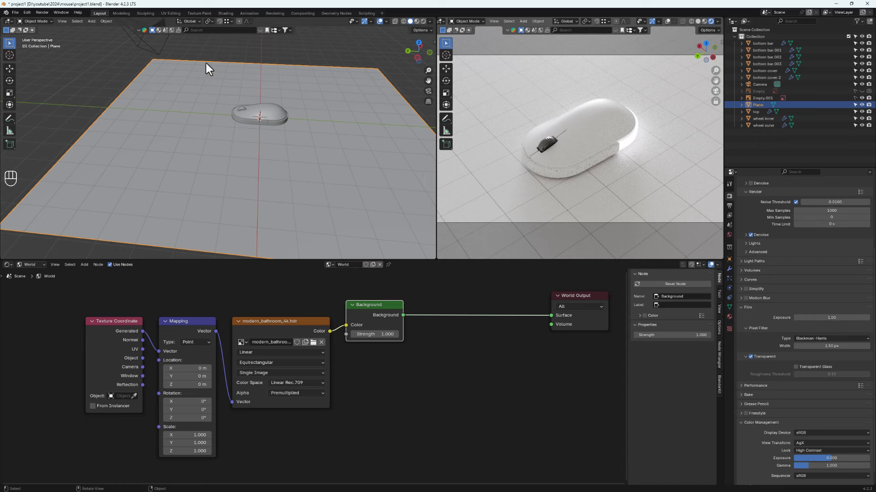
middle_drag(206, 64, 269, 196)
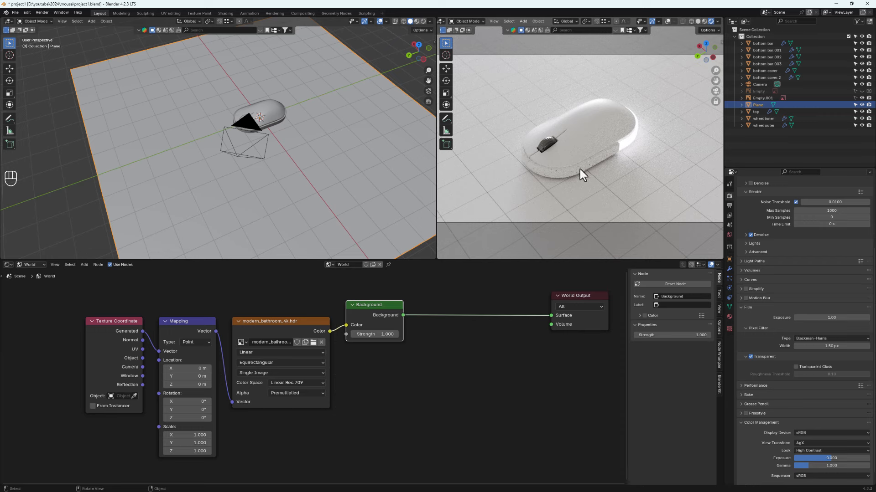
click(373, 334)
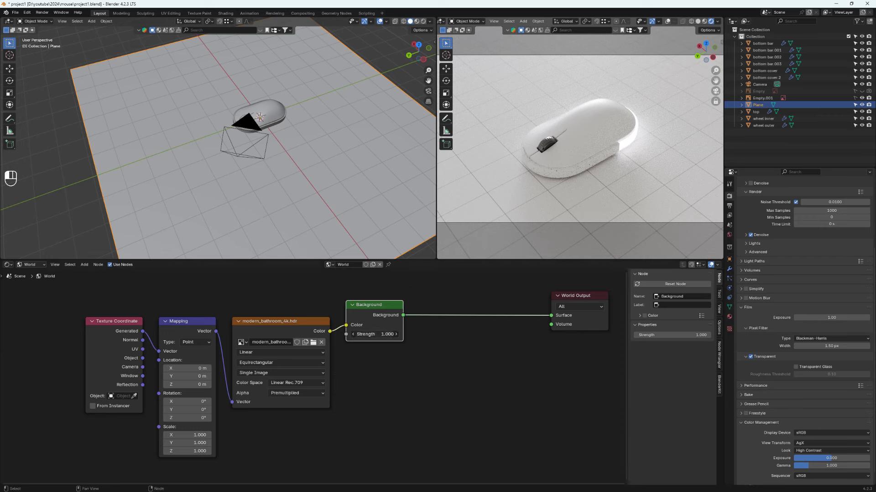
mouse_move(373, 334)
mouse_down()
mouse_move(351, 334)
mouse_move(376, 333)
mouse_up()
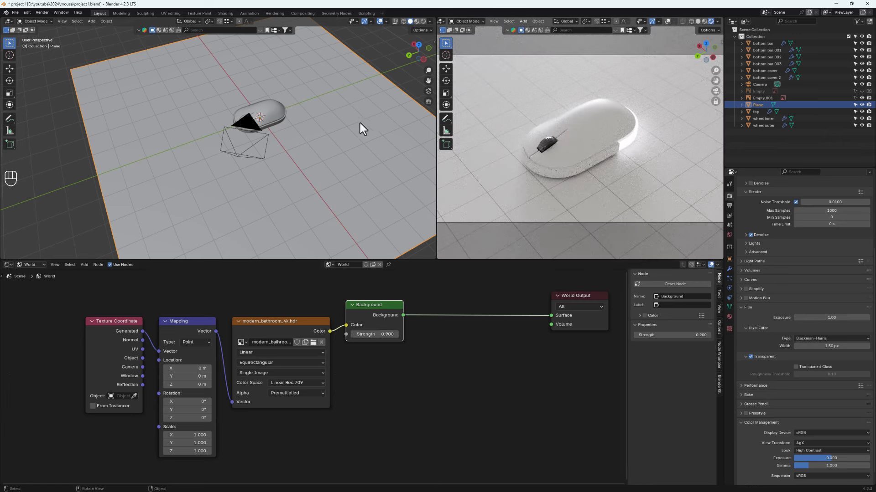
- Set the emission strength of the rear glowing bar's material (bottom bar.002) to 0.7
scroll(266, 118, up, 8)
click(275, 133)
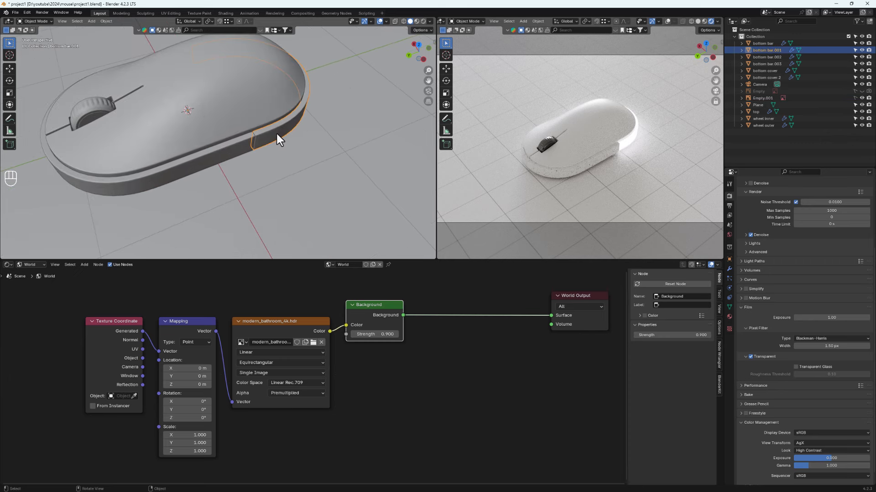
middle_drag(277, 133, 256, 92)
click(256, 92)
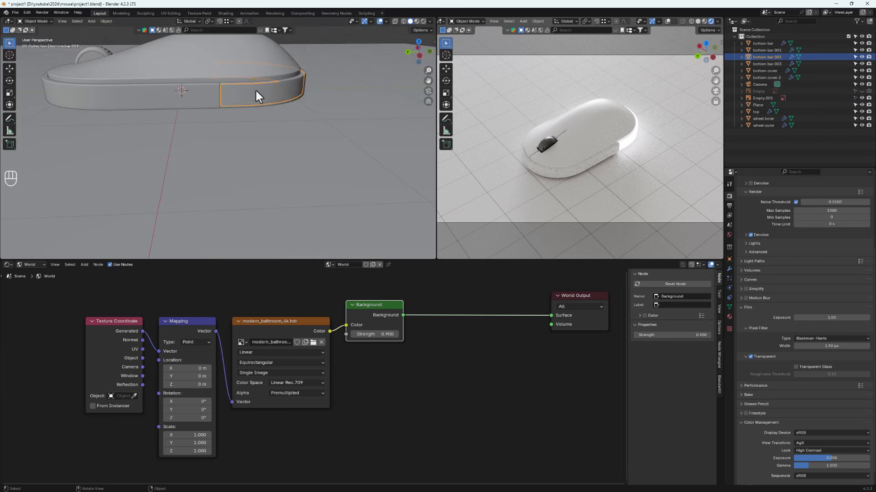
click(25, 265)
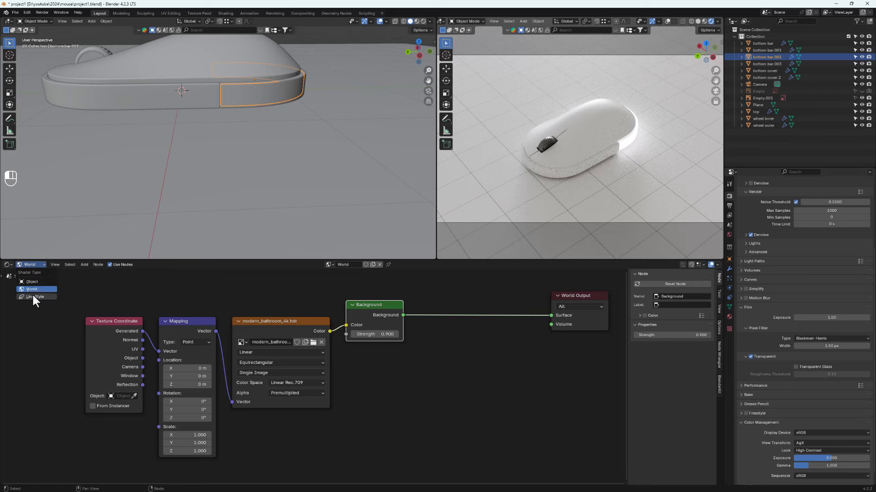
click(34, 283)
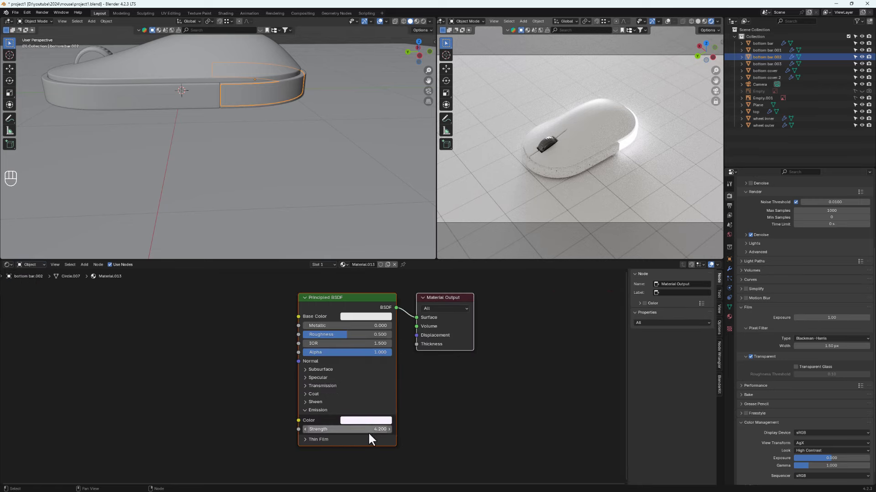
key(BackSpace)
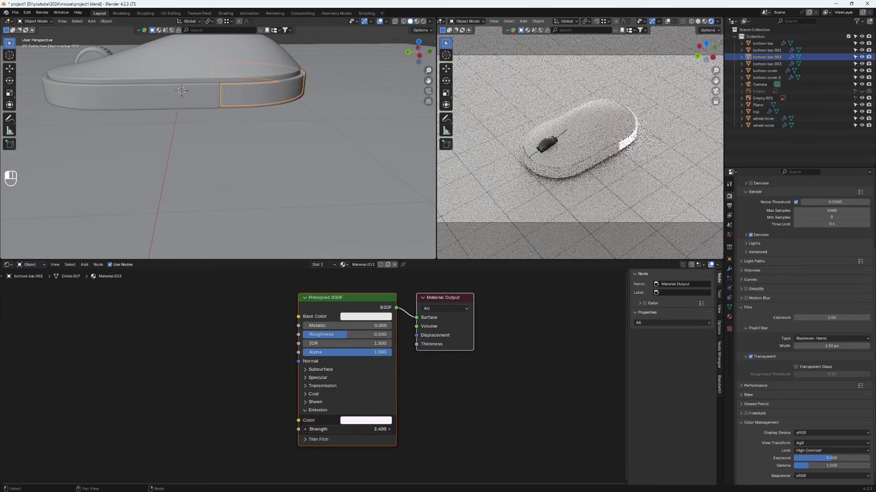
click(362, 429)
text(0.4)
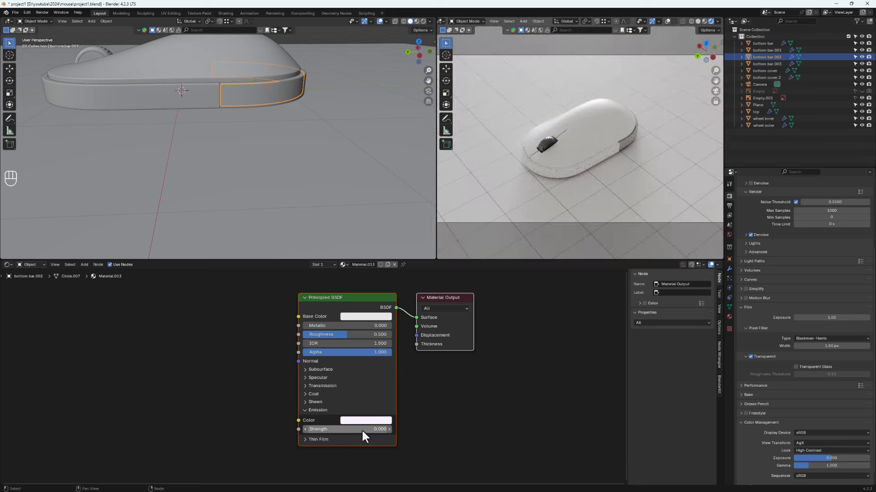
key(Return)
drag(362, 429, 369, 429)
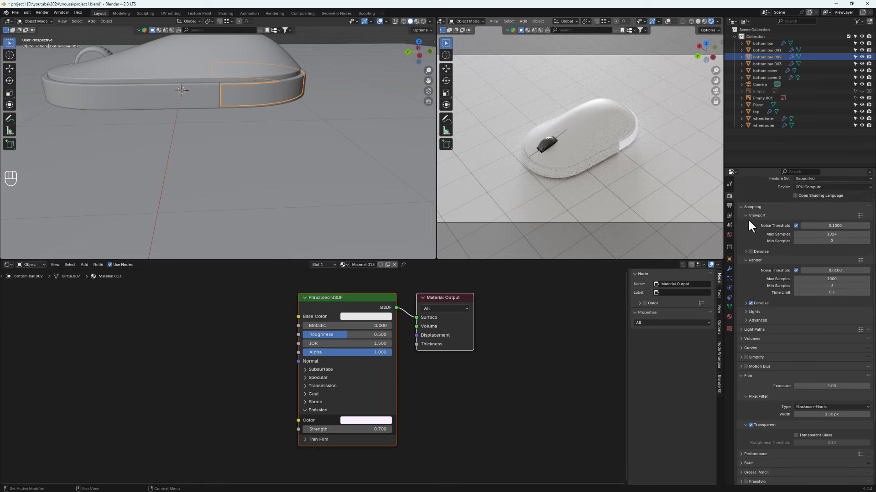
- Compare the Very High Contrast and Base Contrast looks in the render's color management and return to High Contrast
scroll(748, 218, down, 2)
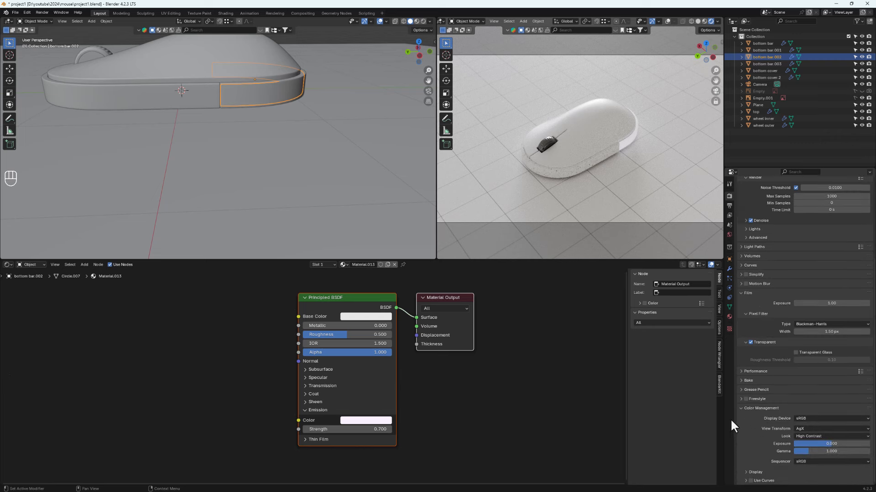
click(808, 436)
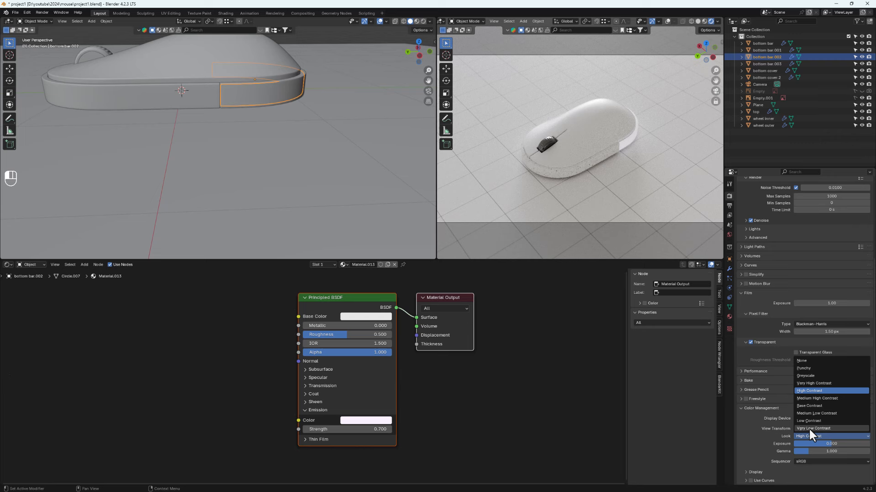
click(811, 383)
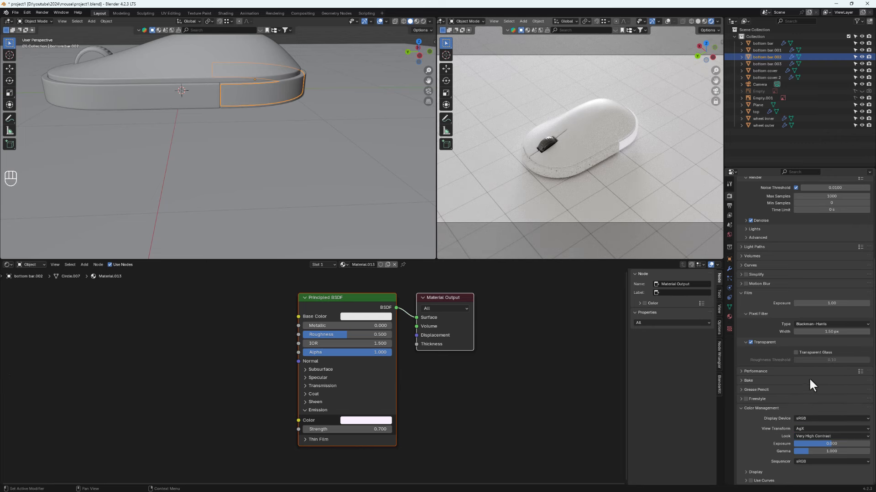
click(804, 436)
click(814, 405)
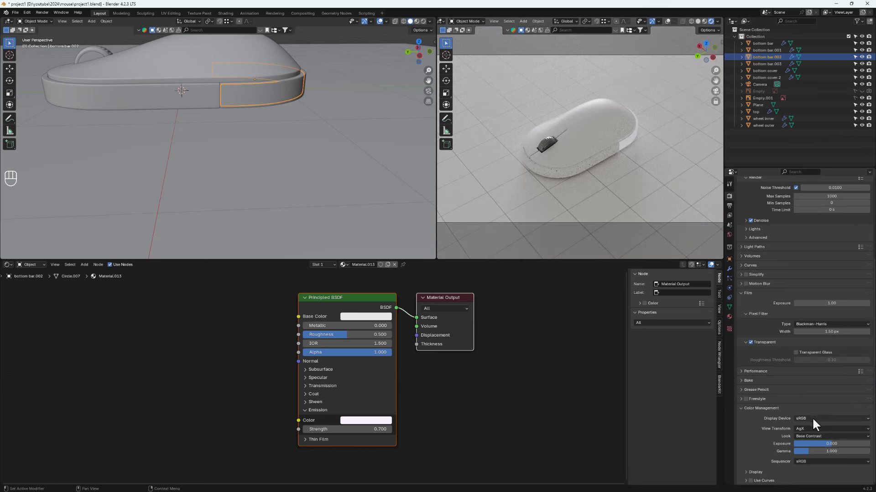
click(818, 435)
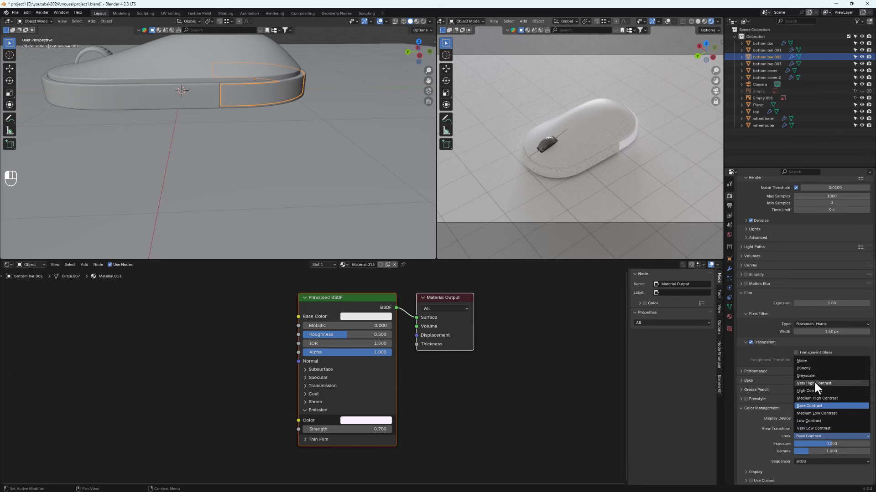
click(812, 383)
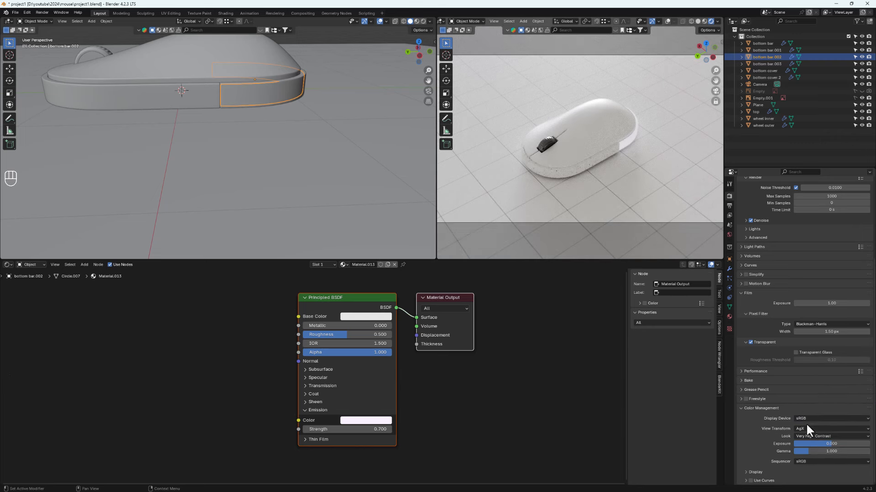
click(800, 436)
click(806, 390)
- Clear the camera's depth of field focus object, switch depth of field off and on, and pick the scroll wheel (wheel outer) as focus again
click(757, 85)
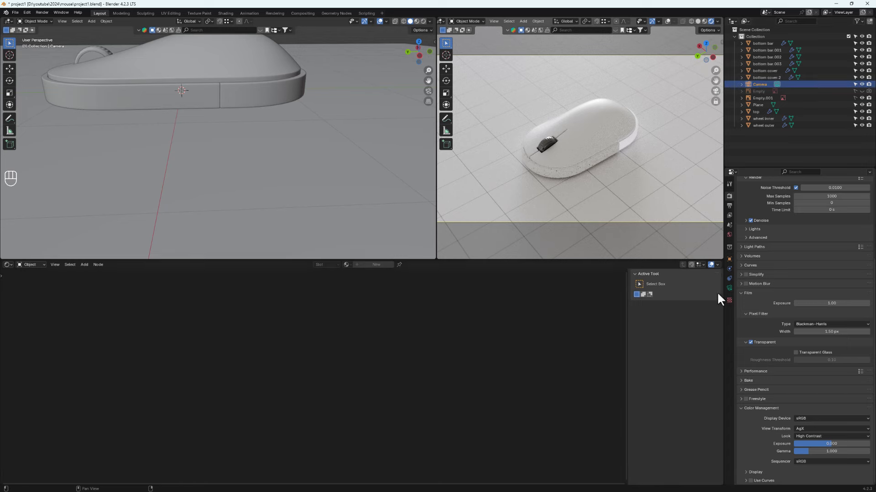
click(728, 289)
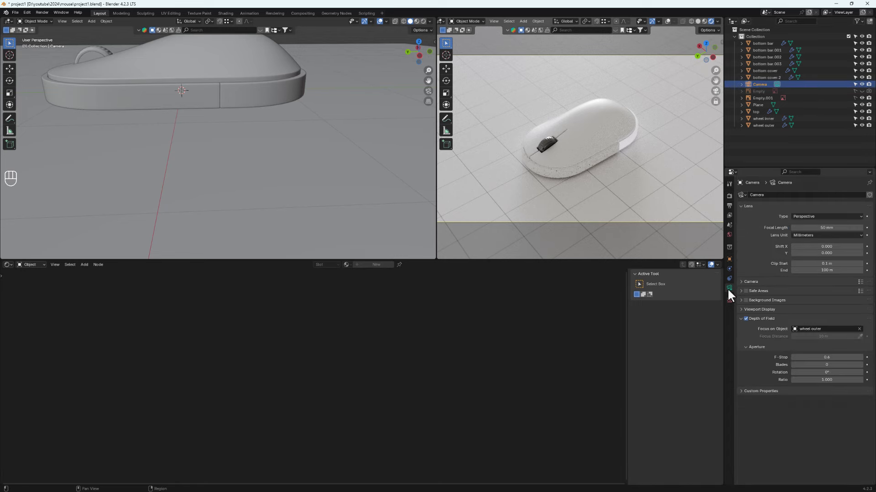
click(859, 329)
click(746, 317)
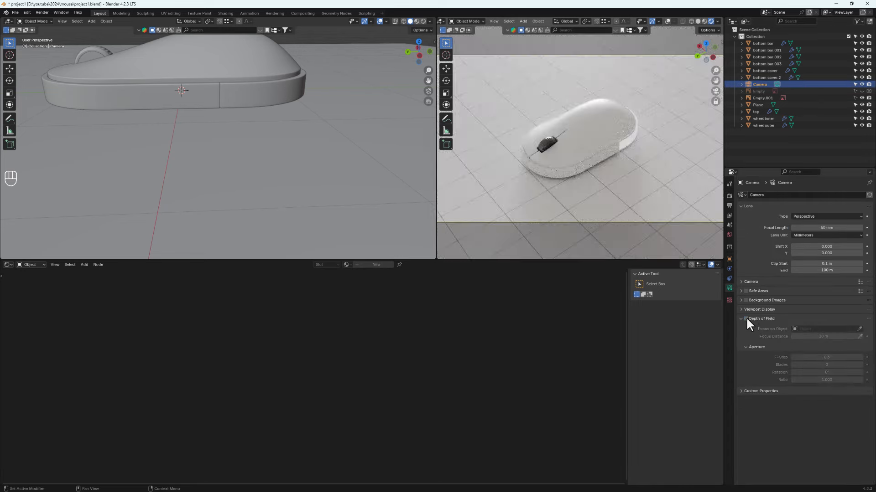
click(746, 317)
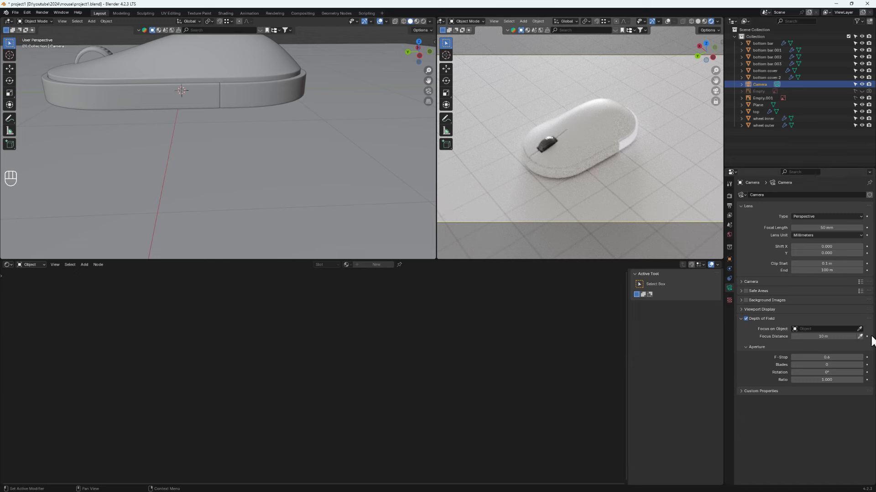
click(859, 329)
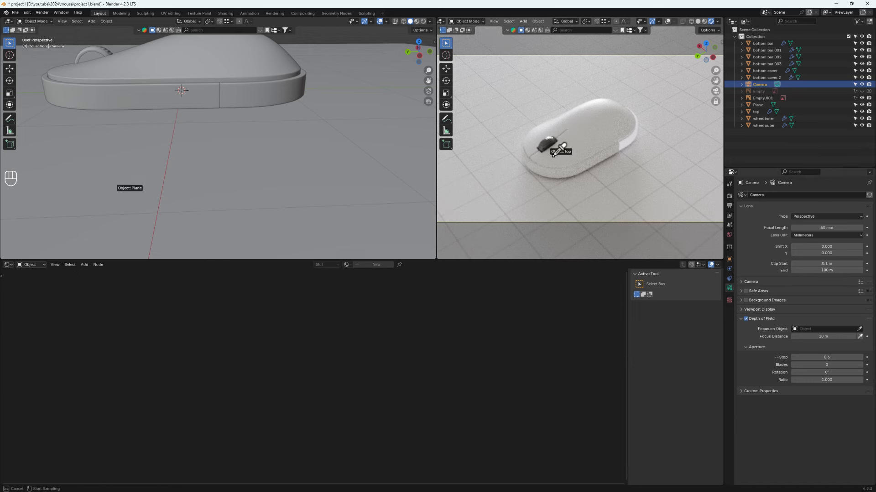
click(549, 141)
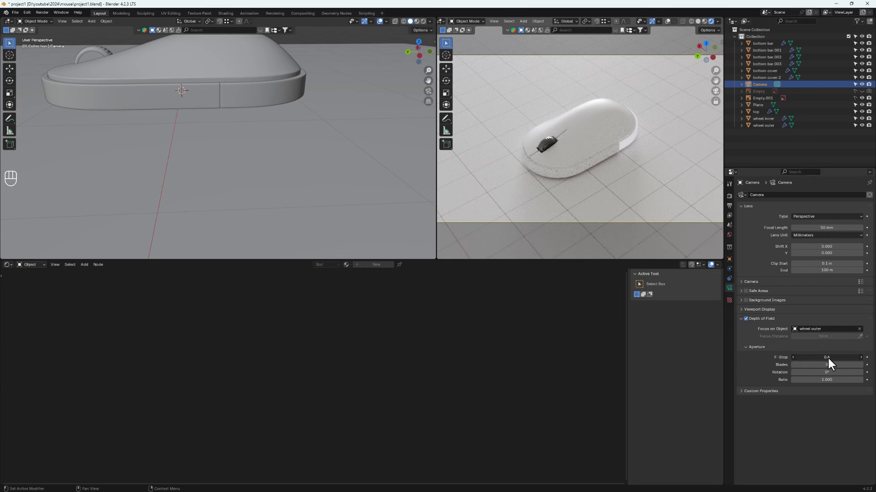
- Set the camera's depth of field F-Stop to 0.8 and orbit the camera to a slightly lower angle on the mouse
drag(827, 357, 807, 357)
drag(807, 357, 827, 359)
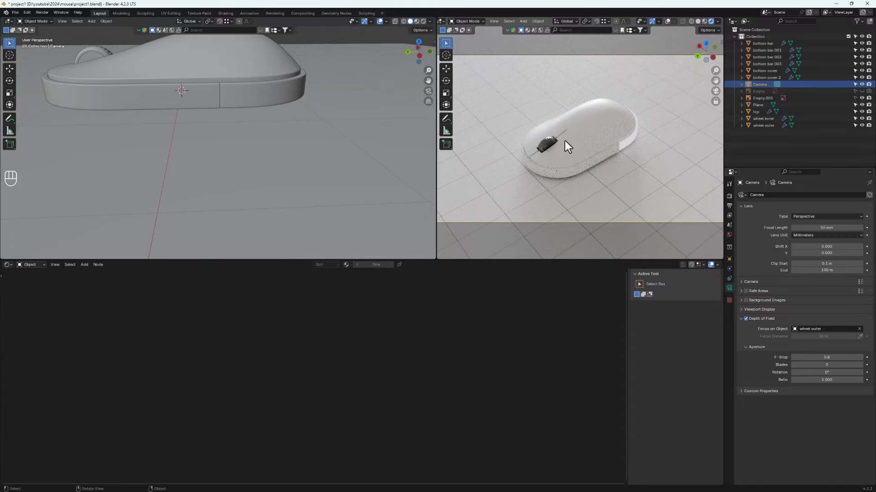
mouse_move(606, 178)
middle_down()
mouse_move(598, 166)
mouse_move(606, 173)
middle_up()
click(601, 182)
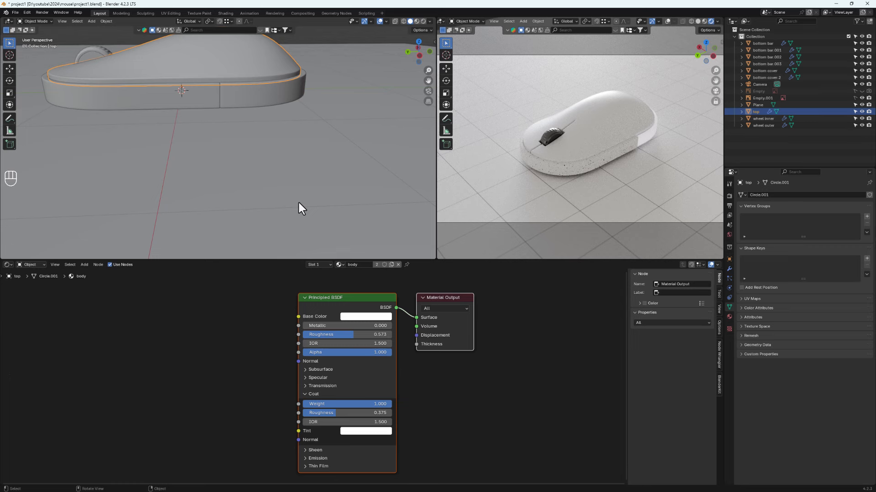
- Select the floor plane, check the Cycles render settings and save the project file
click(295, 150)
scroll(299, 152, down, 3)
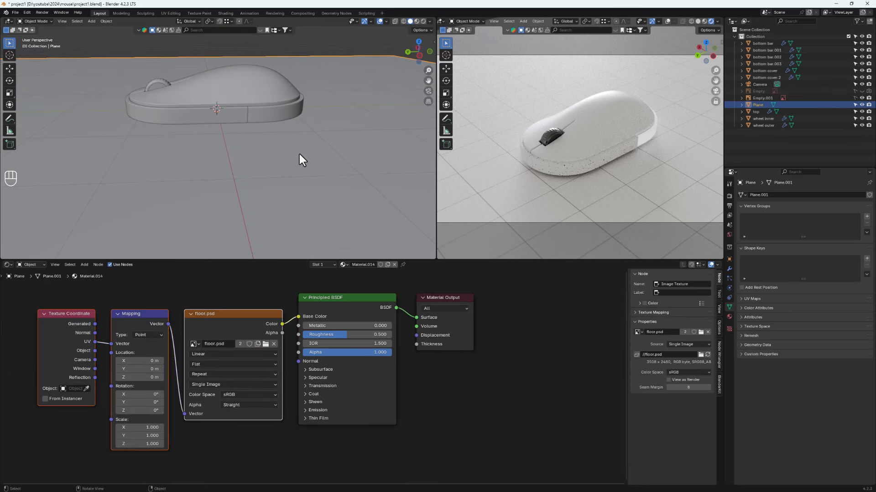
key(ctrl+s)
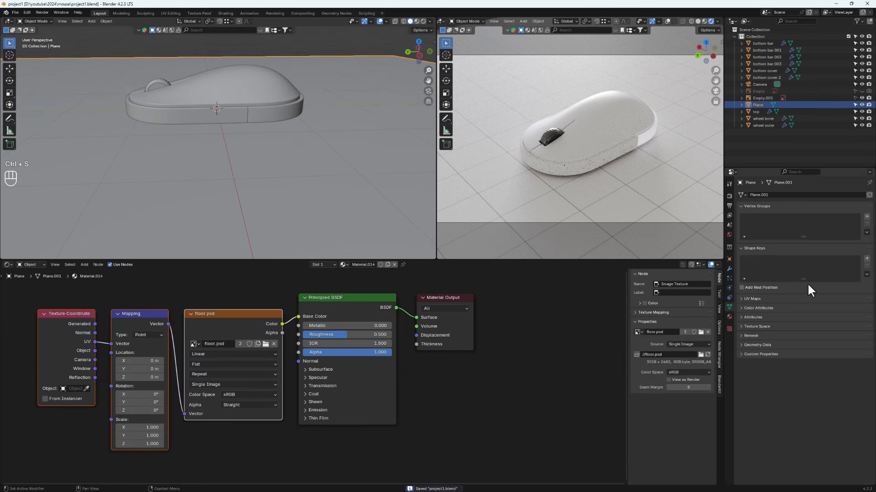
click(729, 196)
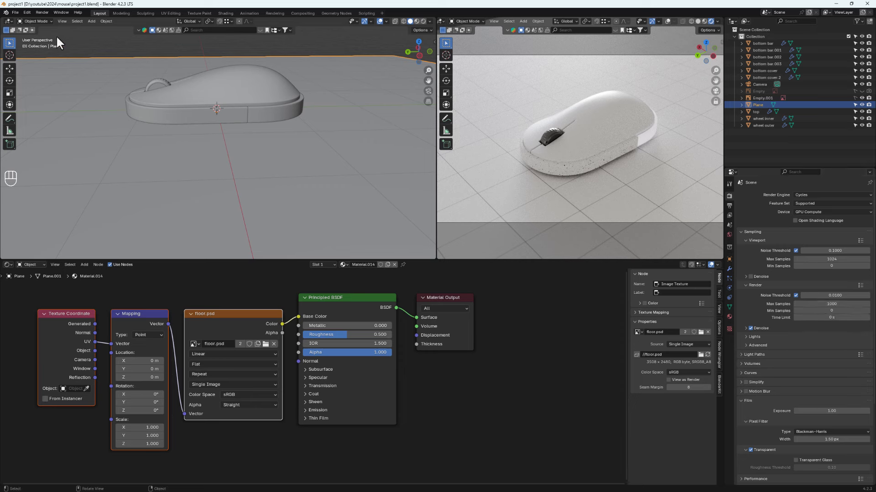
key(ctrl+s)
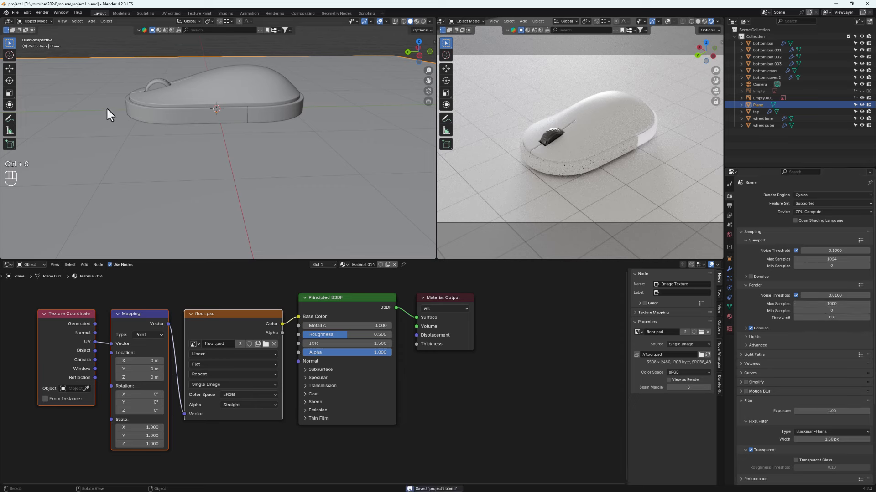
- Render the still image of the mouse and start saving the render result as an image file
click(43, 12)
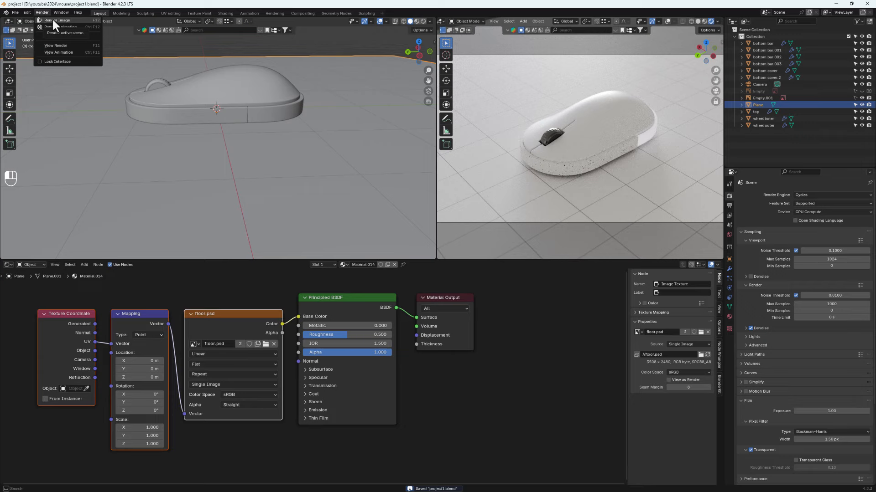
click(53, 20)
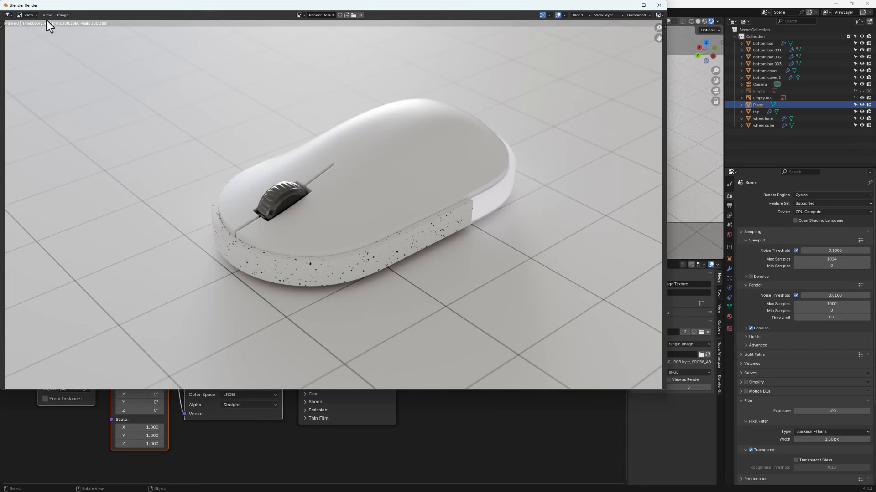
click(63, 15)
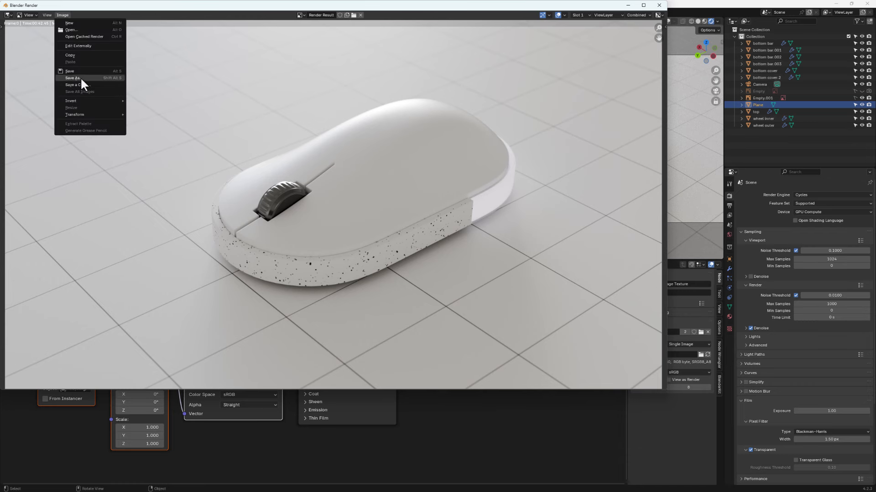